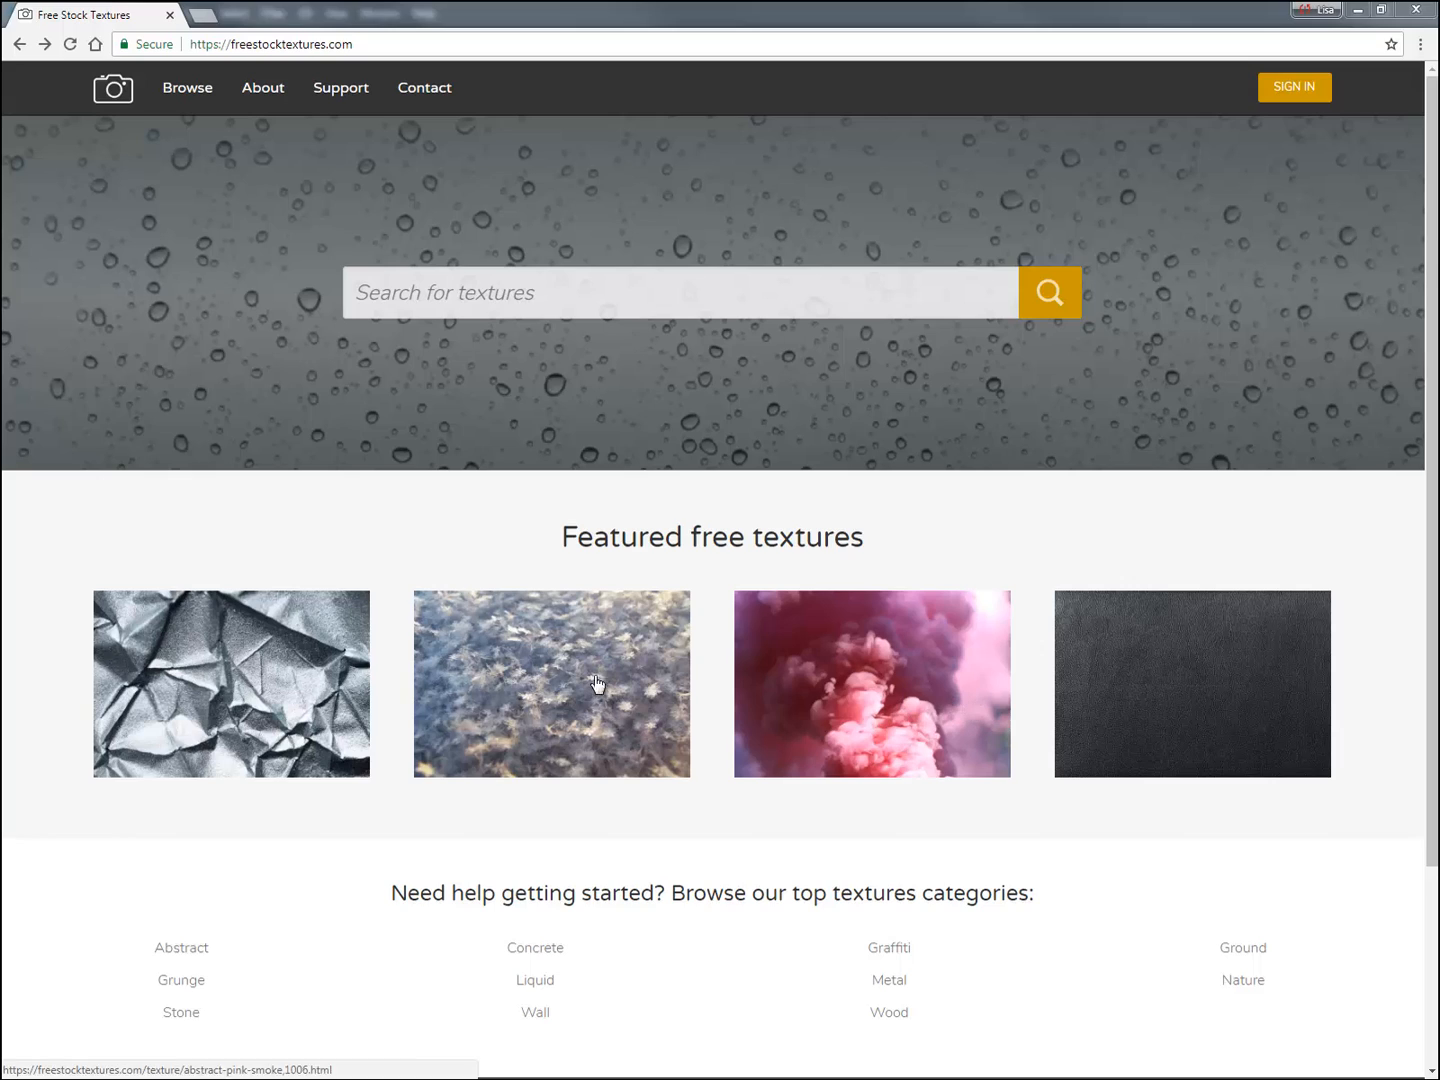
- Search the free texture library for "wall"
left_click(557, 301)
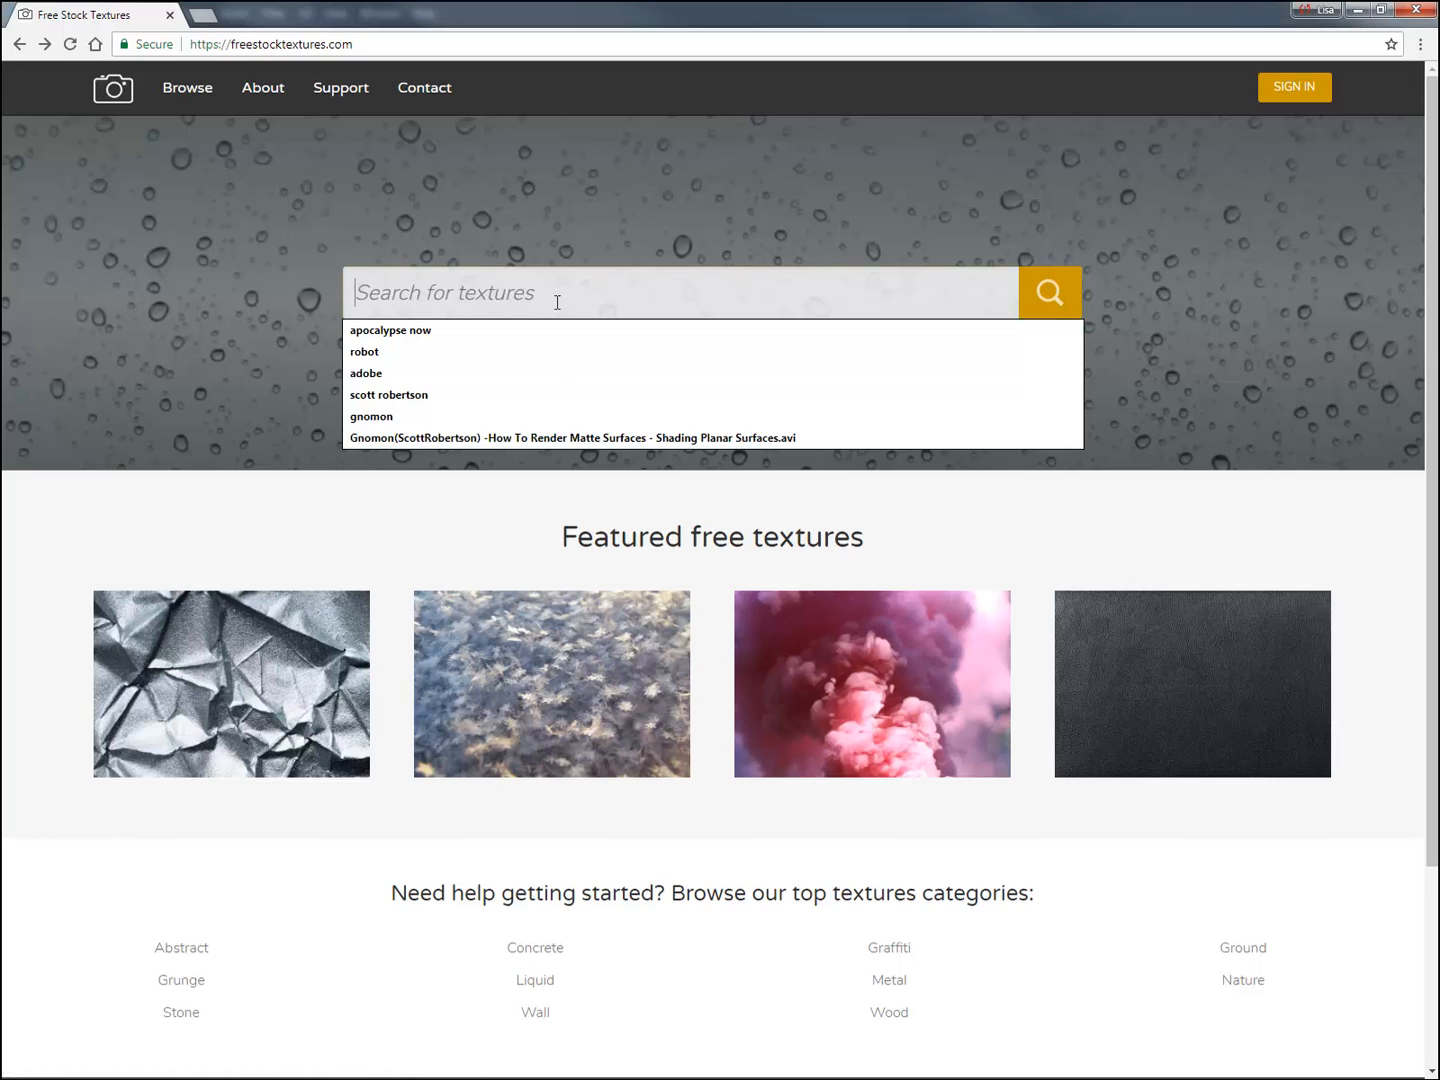
type("wl")
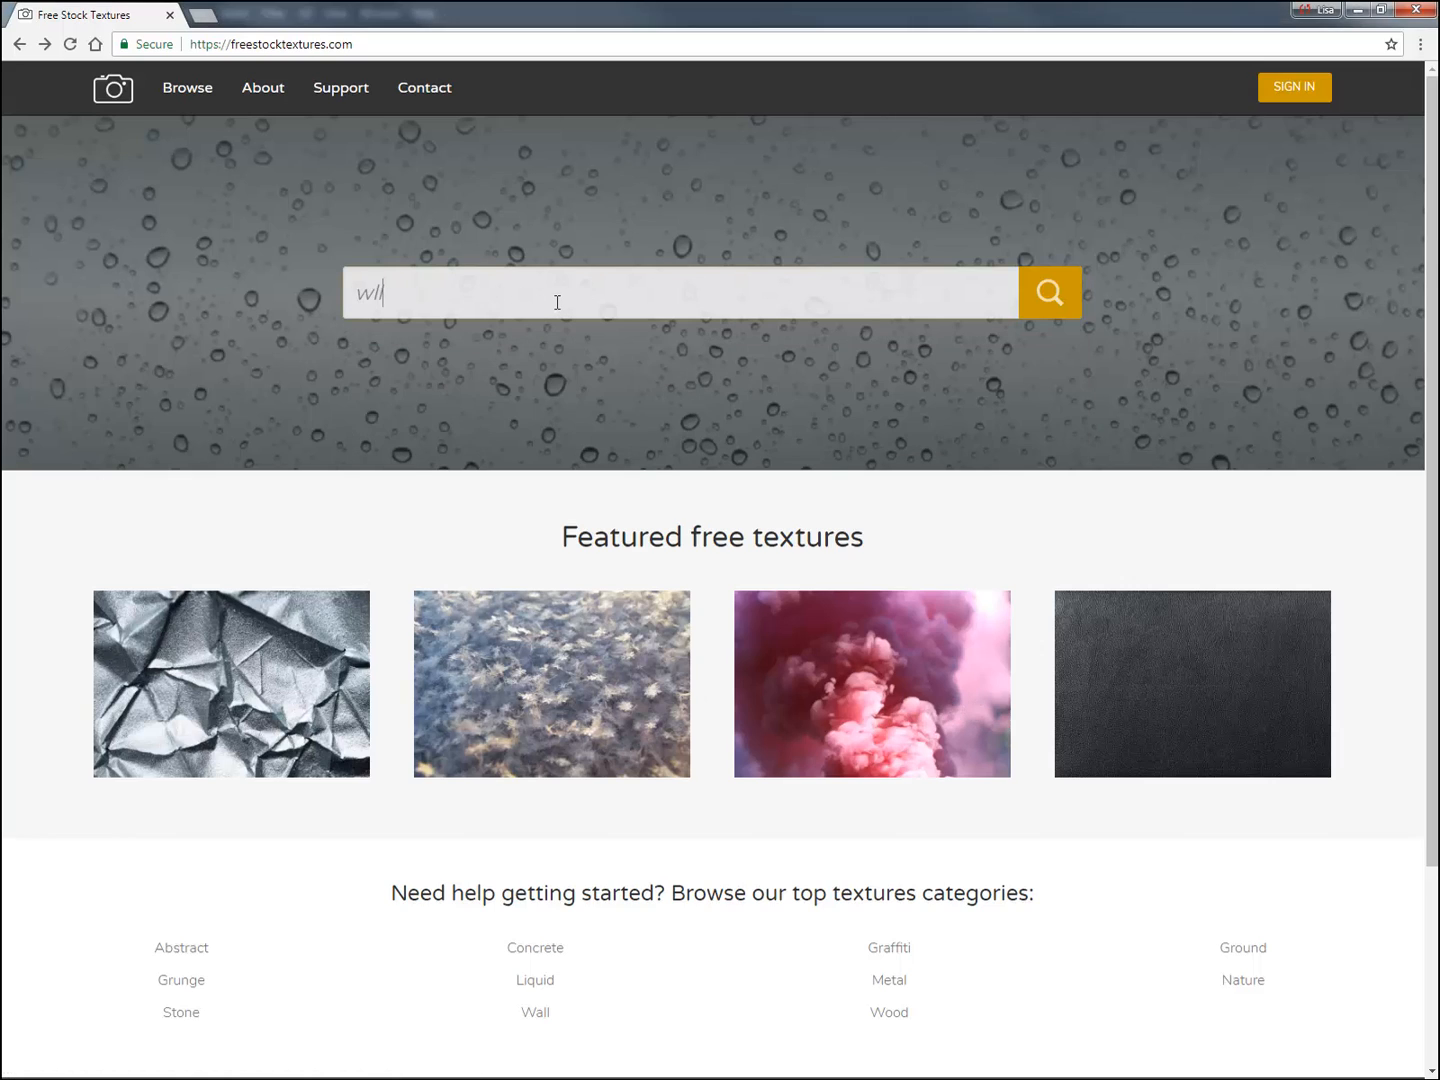
key("BackSpace")
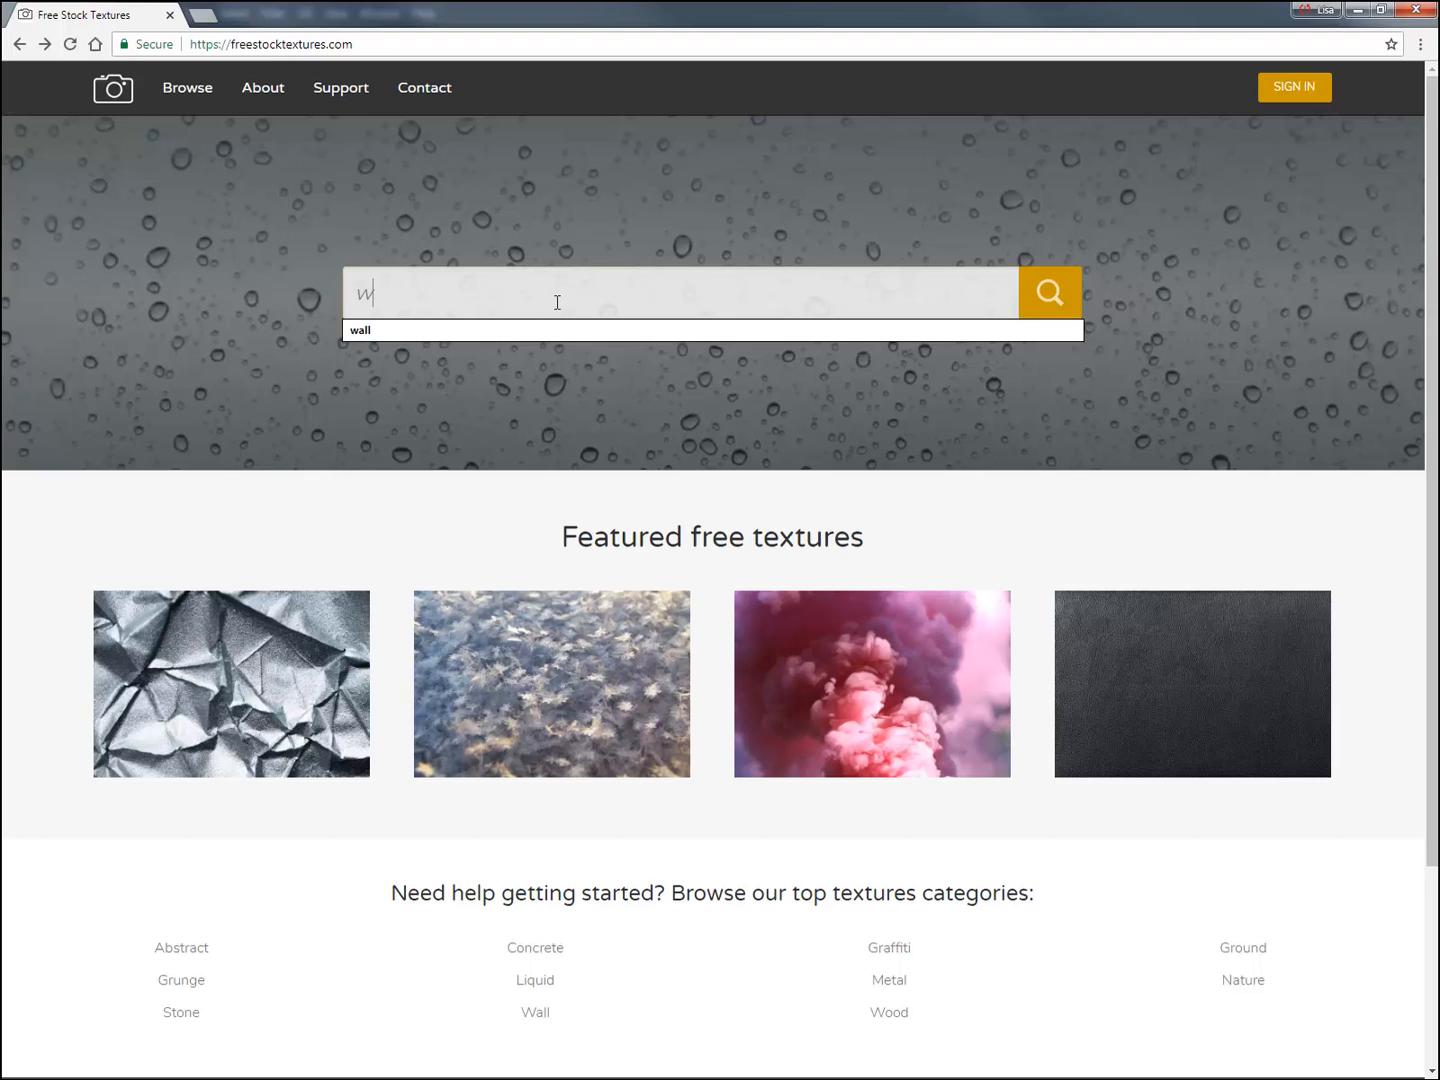
type("all")
key("Return")
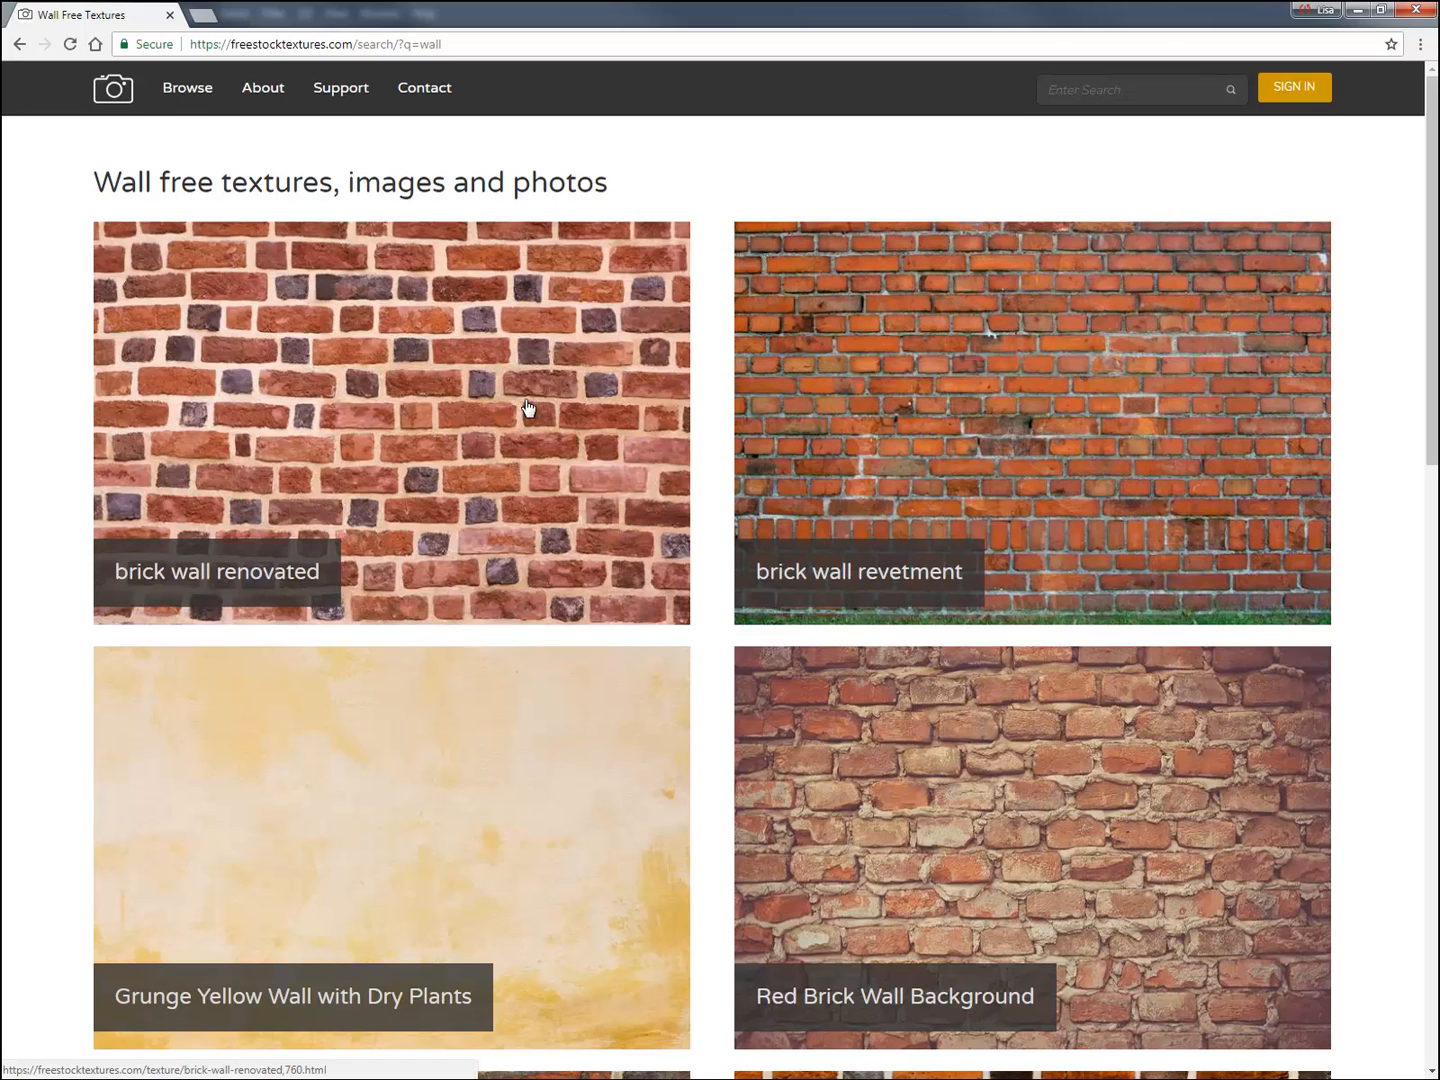
- Browse the wall texture results and open the "wall cracked peeling" texture
scroll(877, 592, "down", 16)
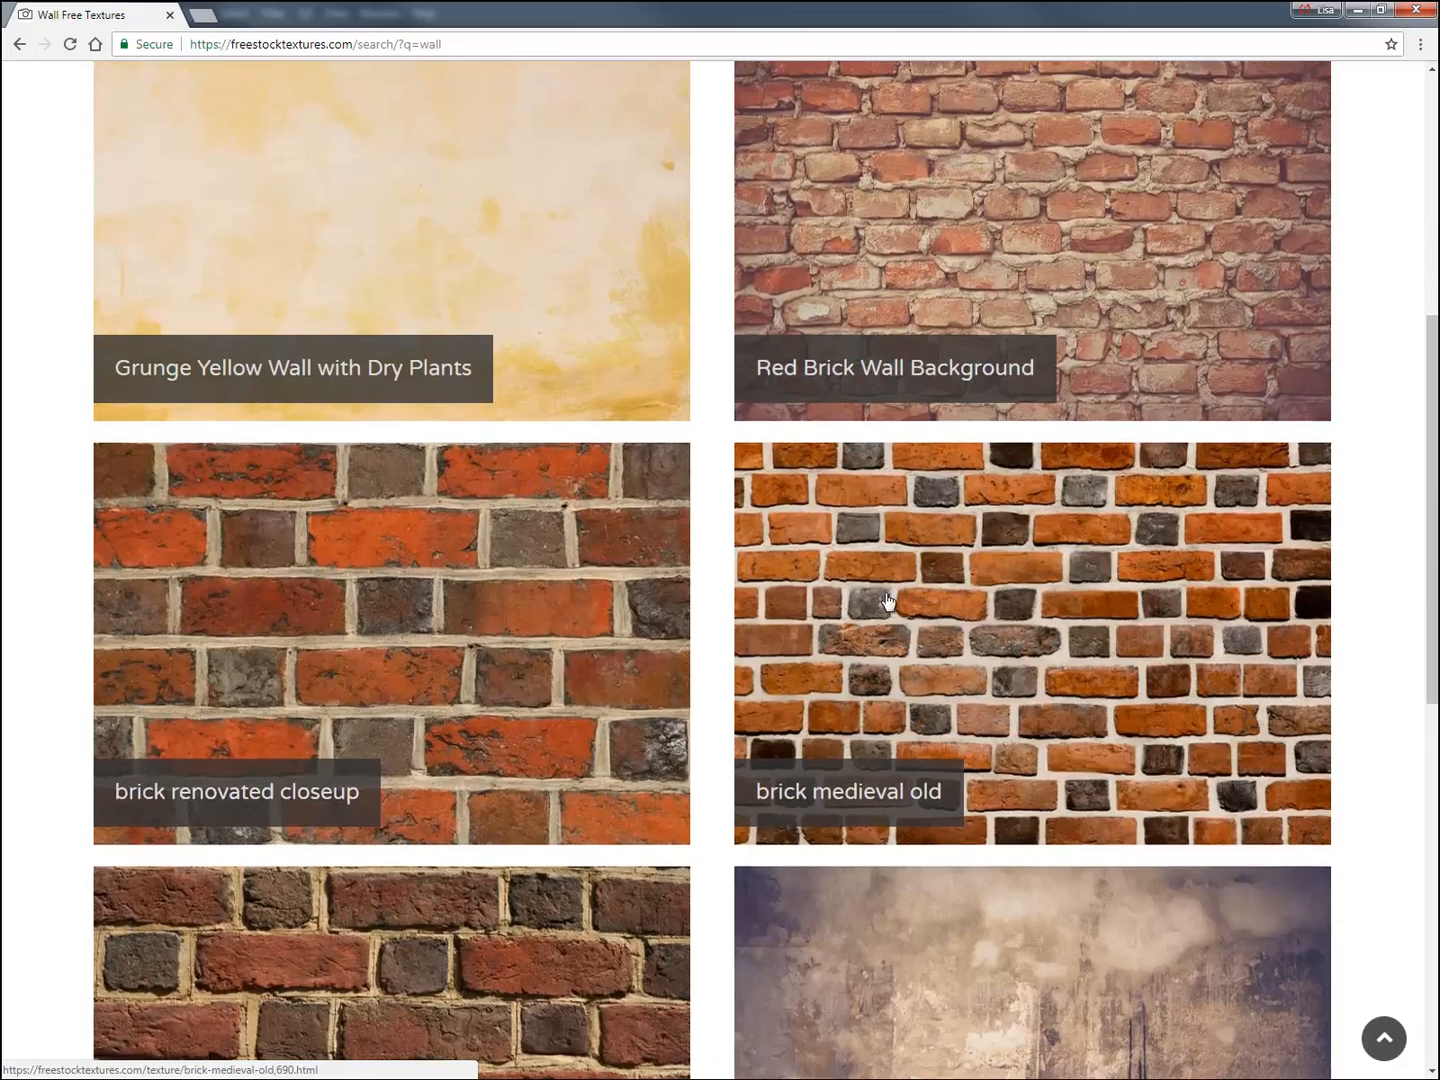
scroll(876, 593, "down", 20)
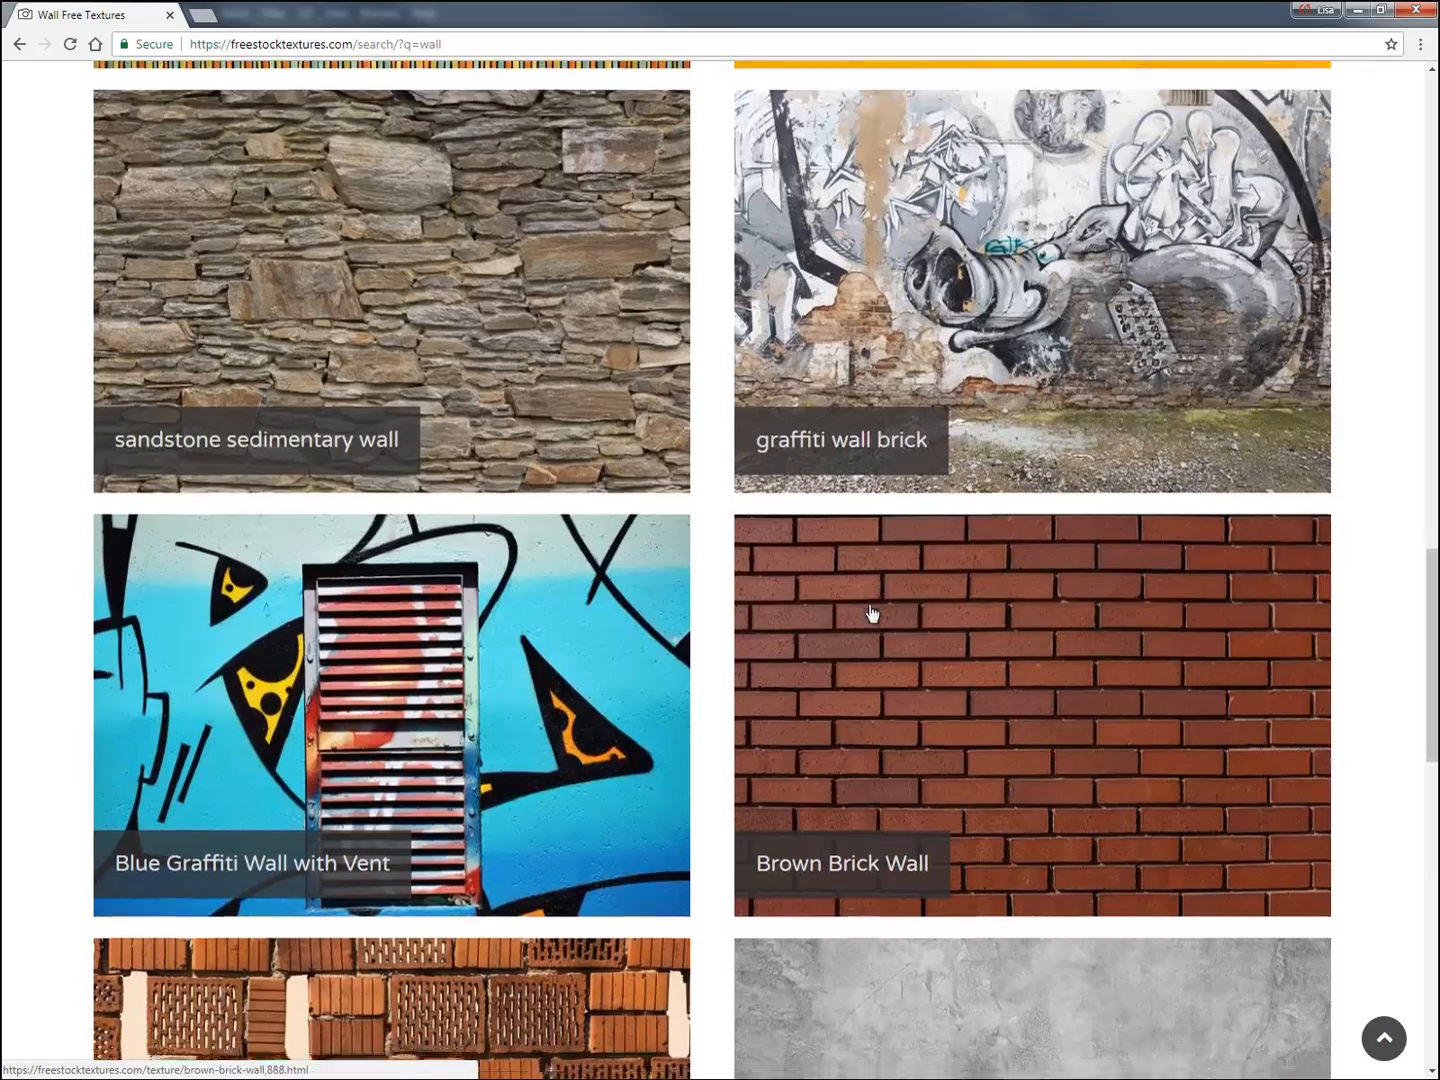
scroll(880, 603, "down", 13)
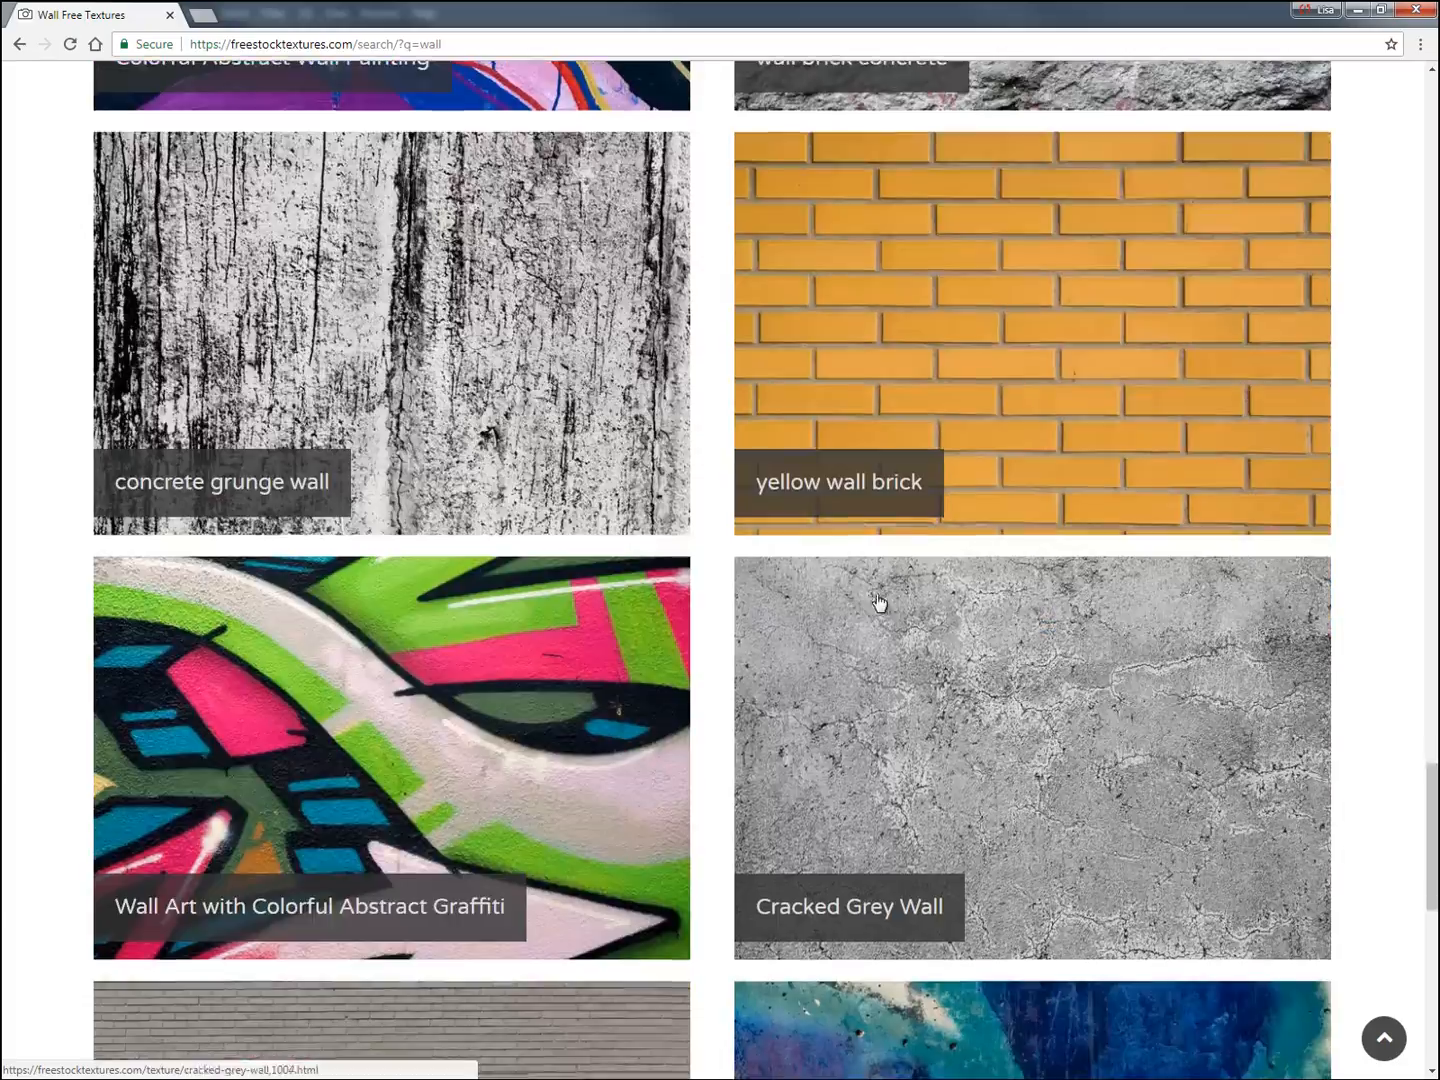
scroll(885, 599, "down", 9)
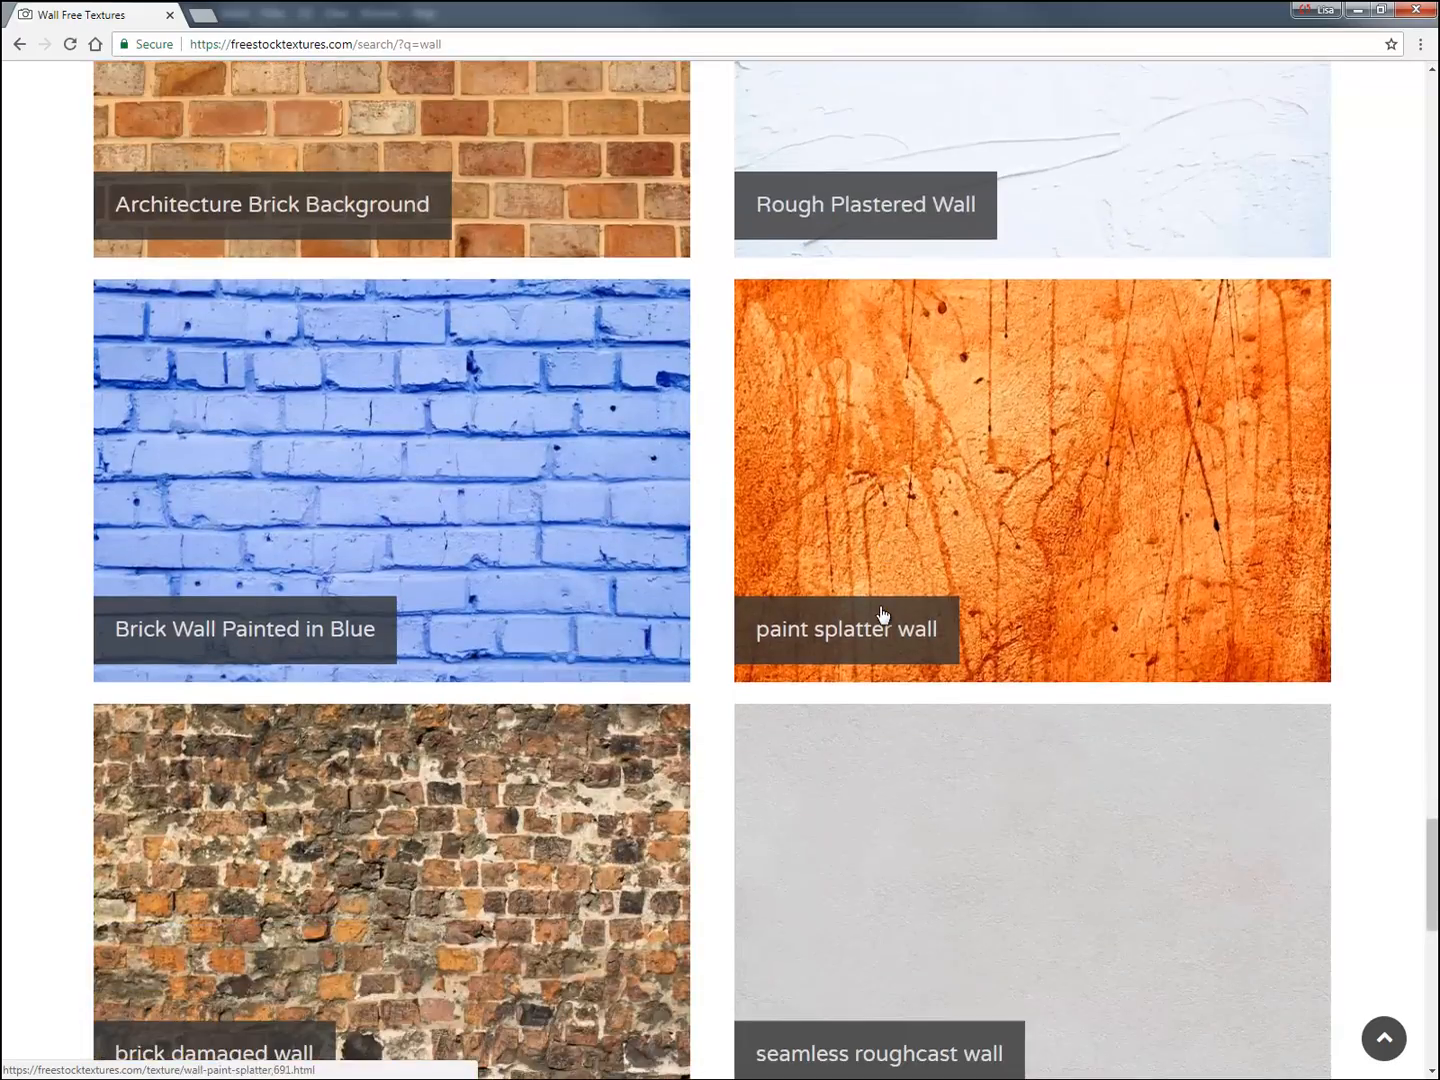
scroll(882, 616, "down", 6)
scroll(883, 622, "up", 4)
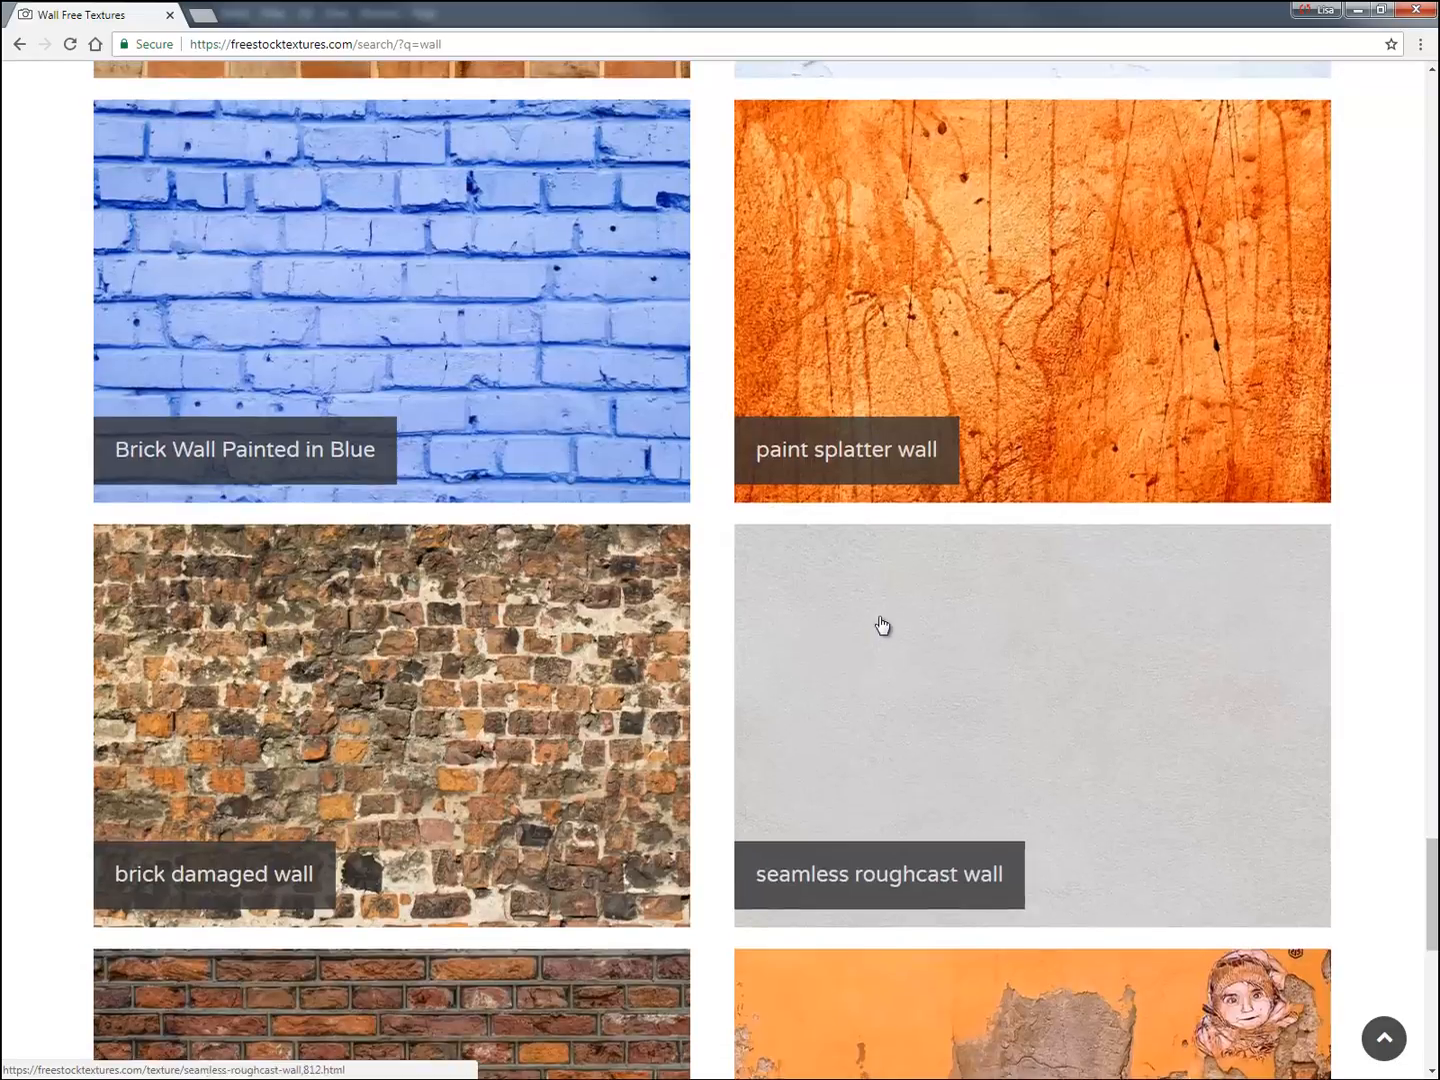
scroll(887, 628, "down", 7)
scroll(890, 632, "down", 20)
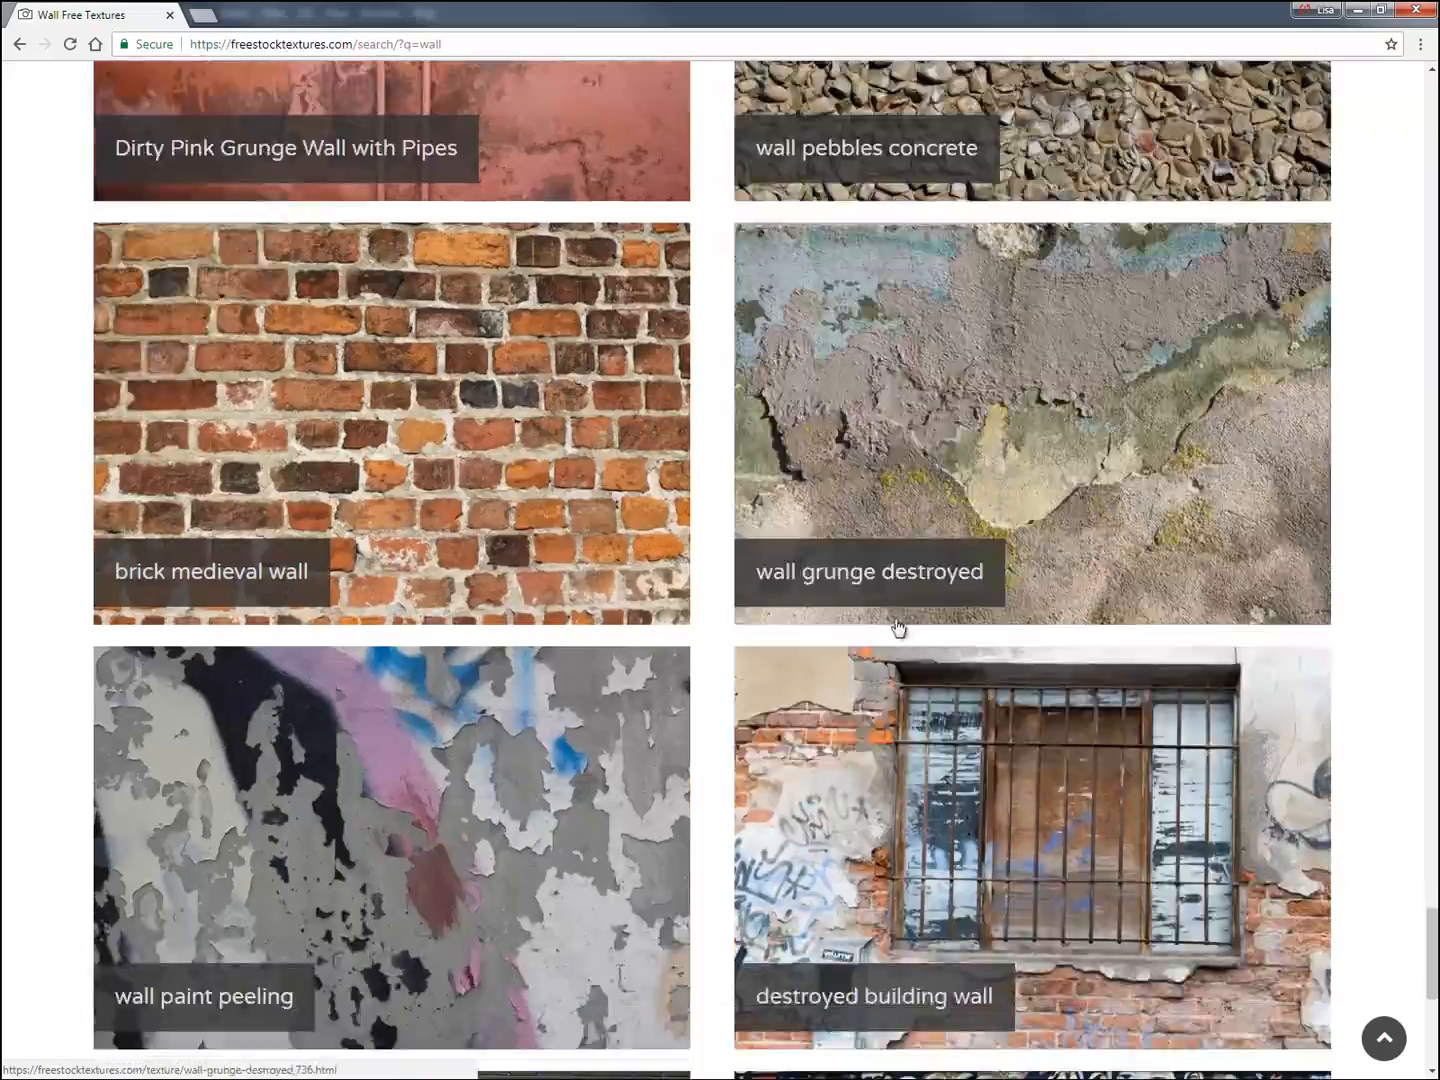
scroll(897, 628, "down", 12)
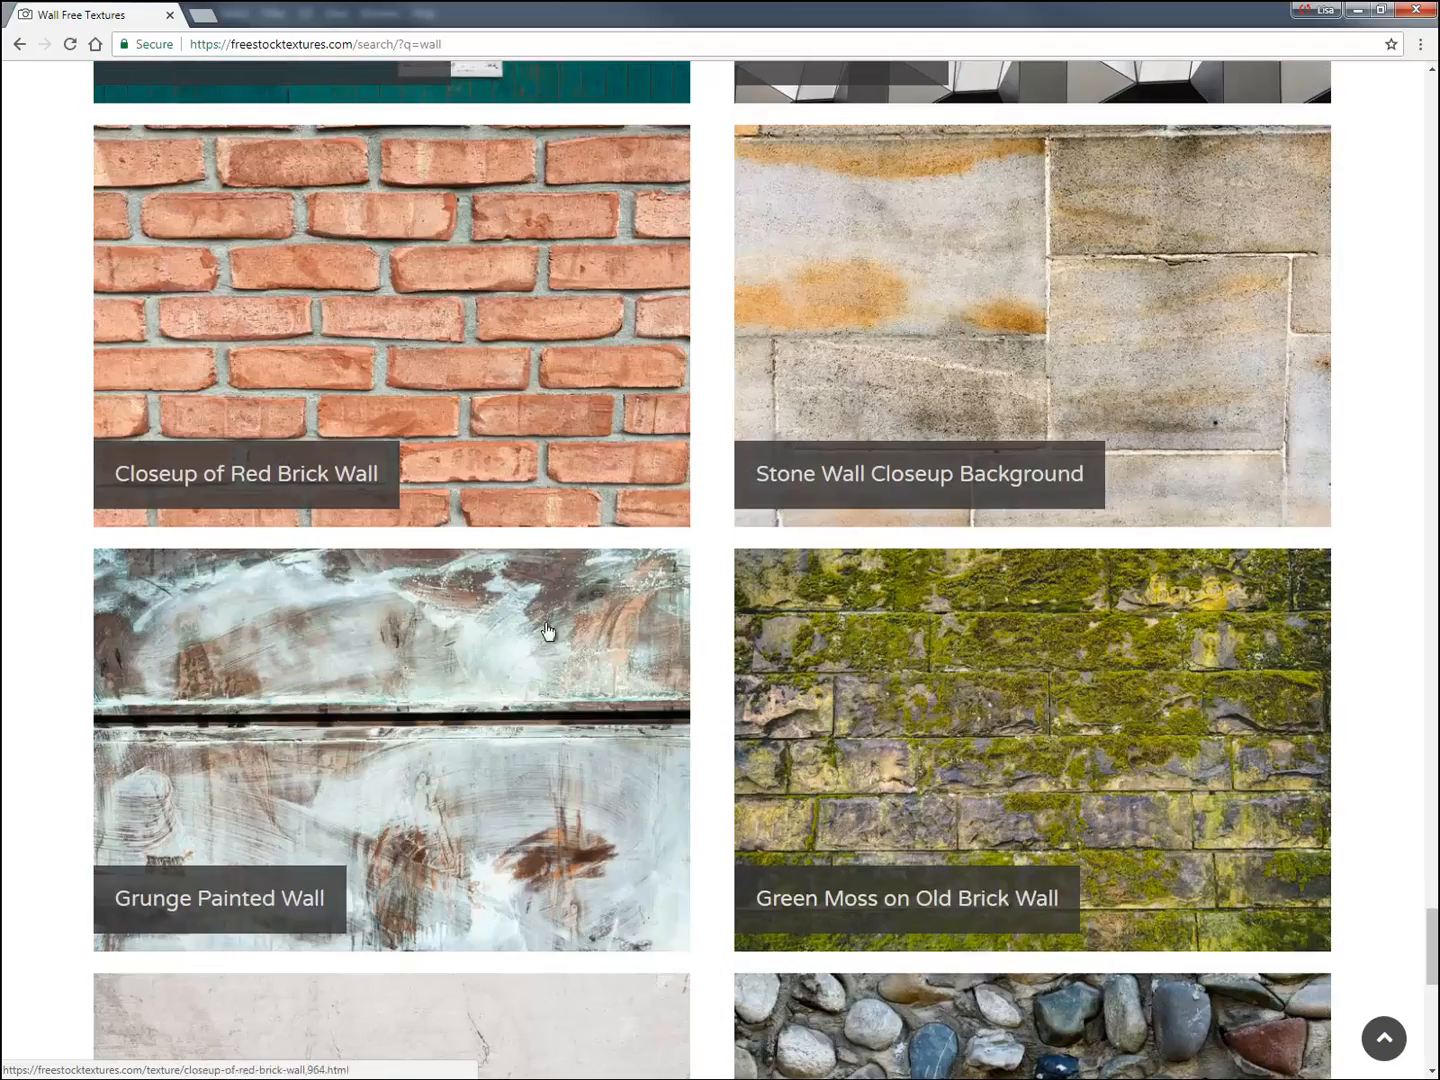
scroll(1045, 916, "down", 15)
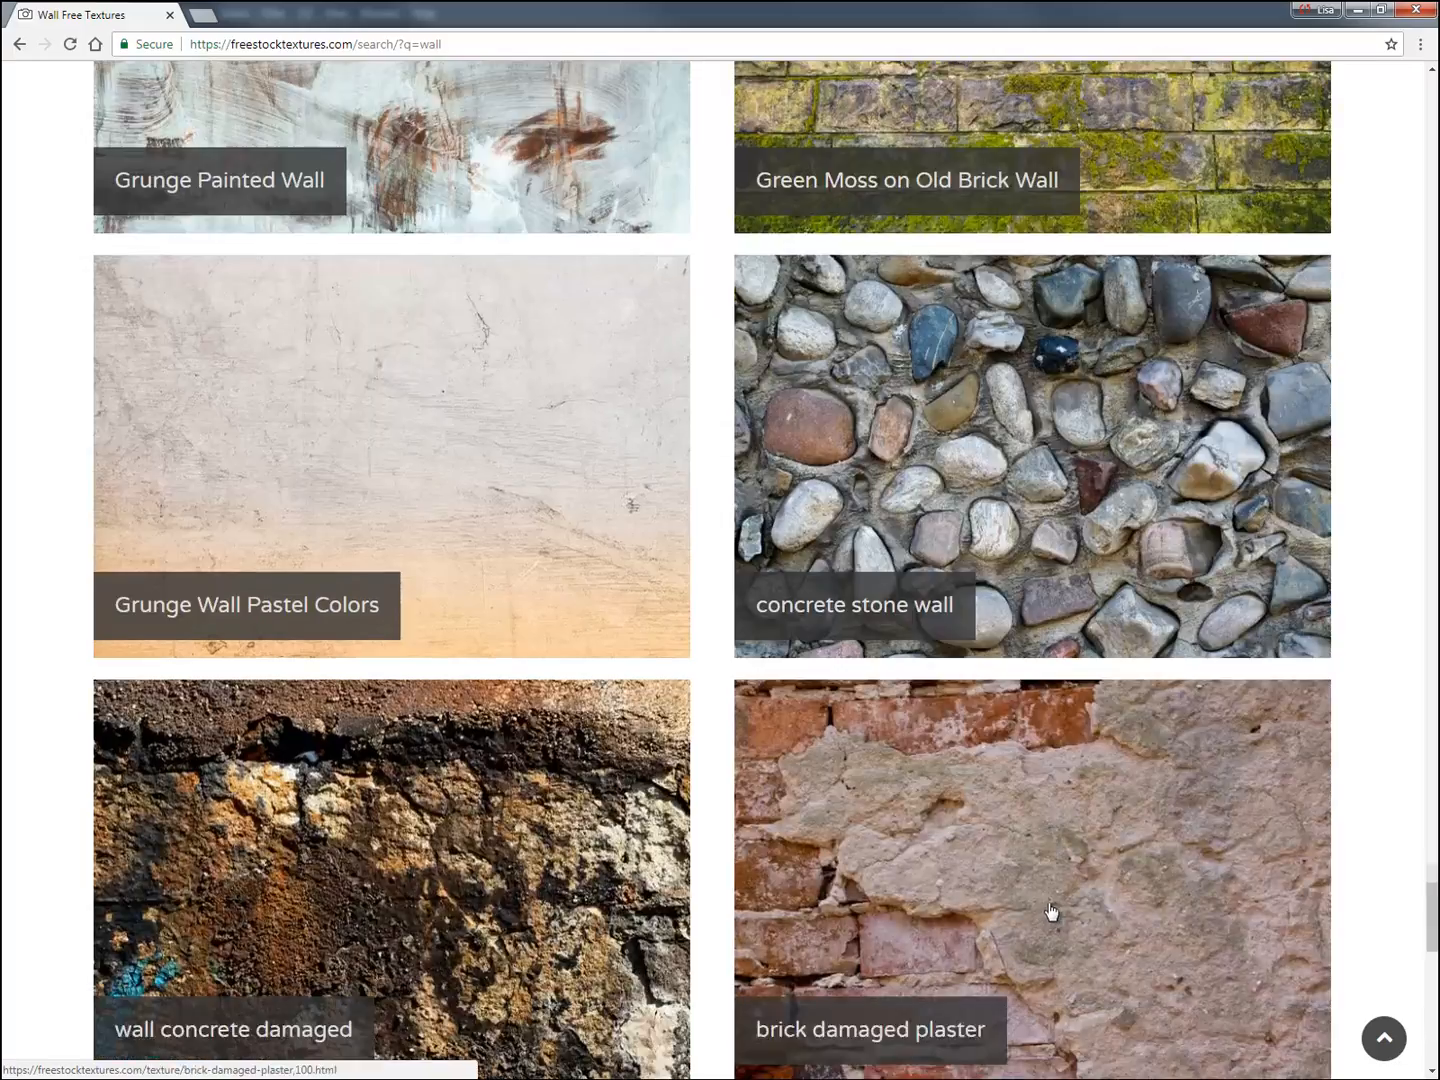
scroll(1050, 908, "down", 17)
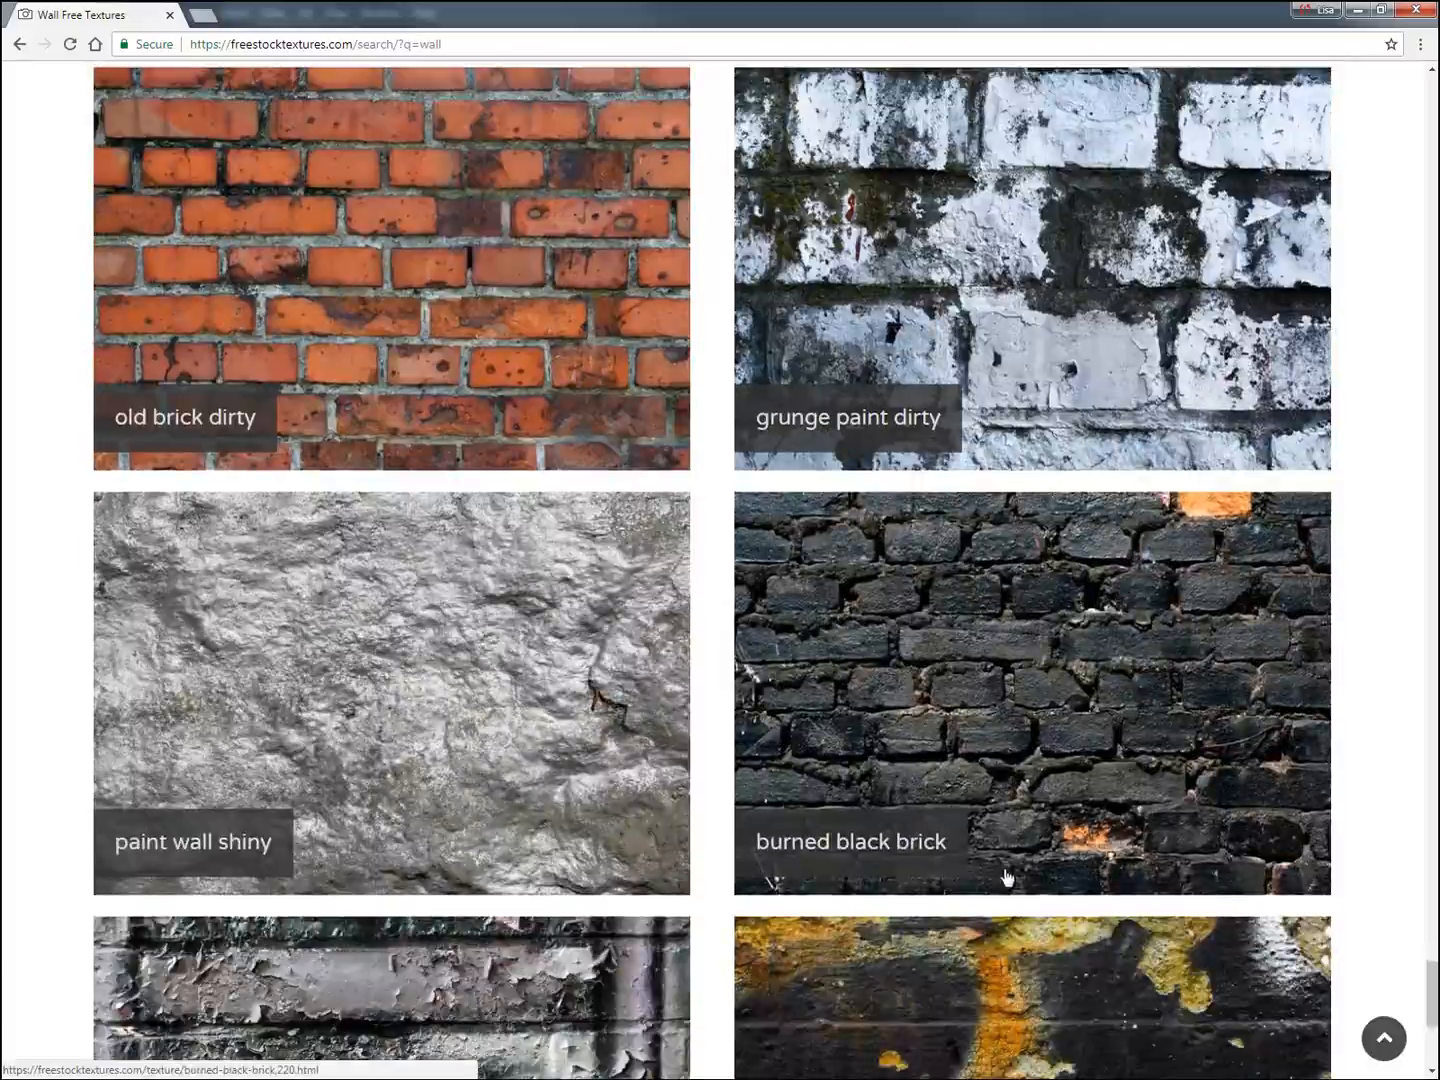
scroll(1004, 841, "down", 7)
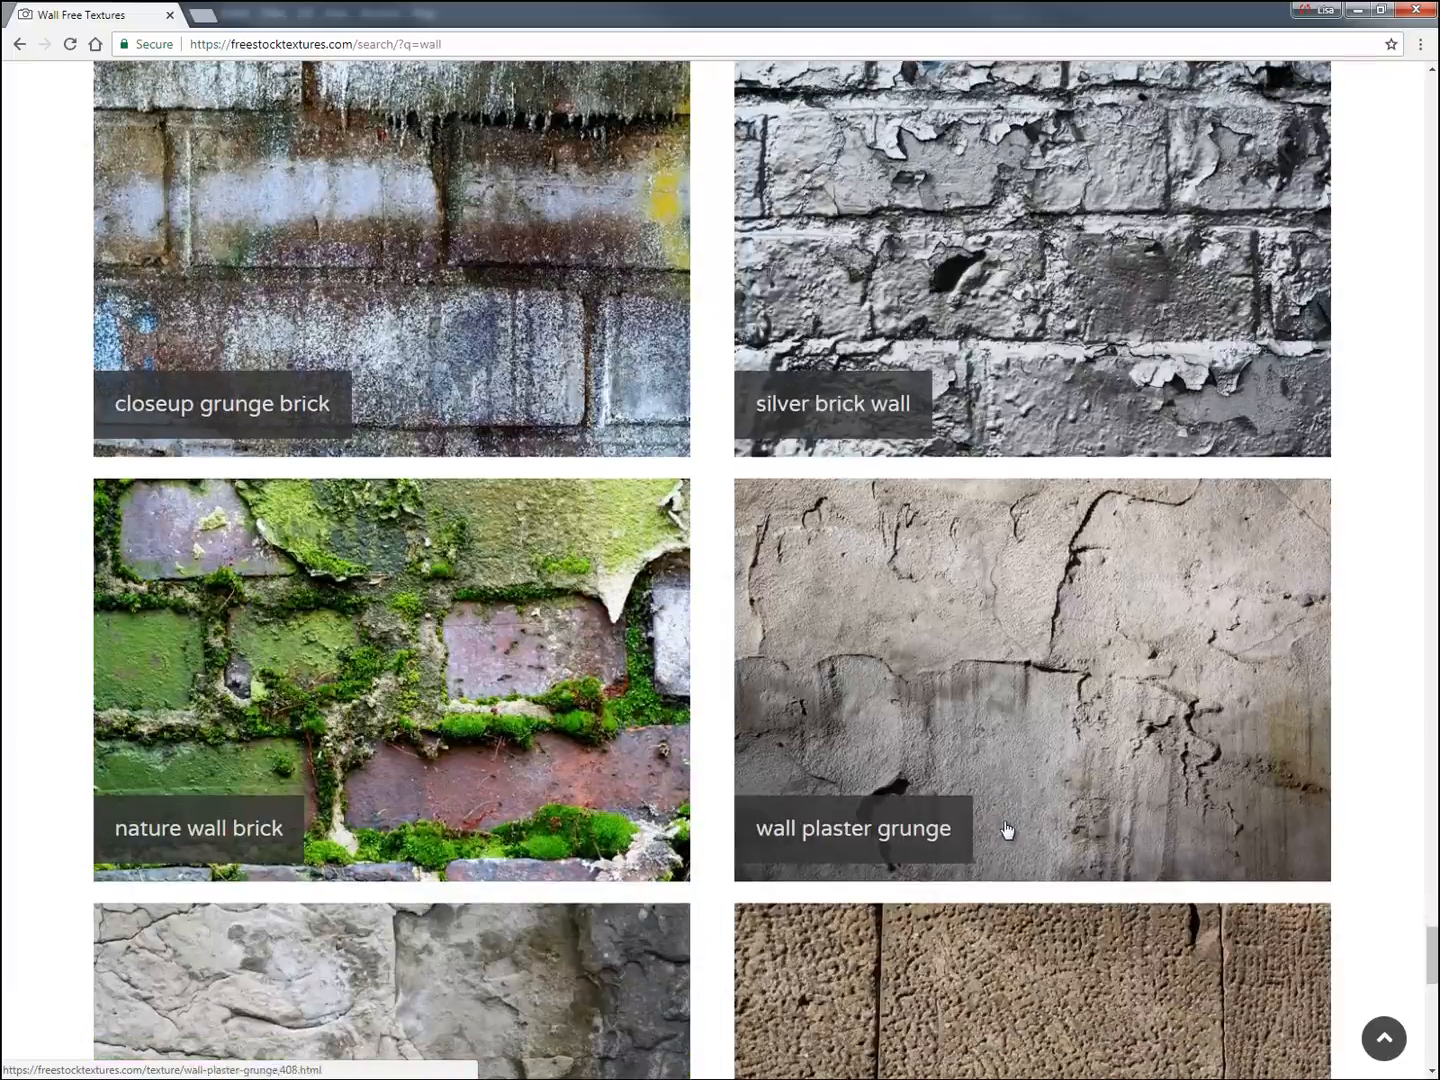
scroll(1007, 831, "down", 13)
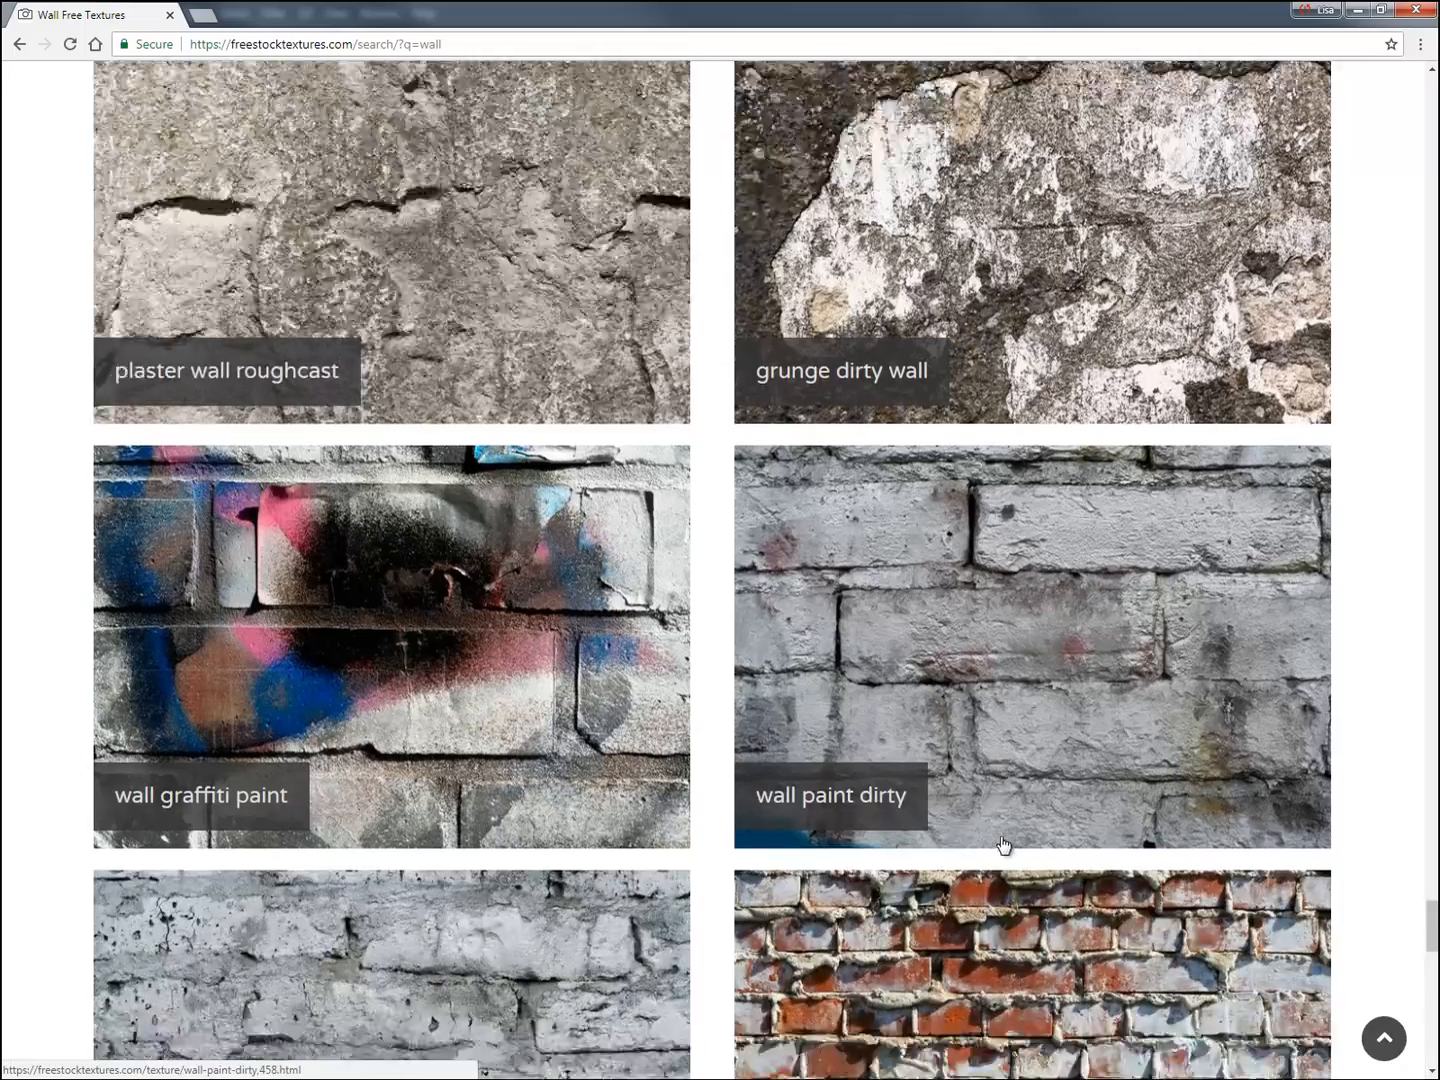
scroll(1003, 845, "down", 6)
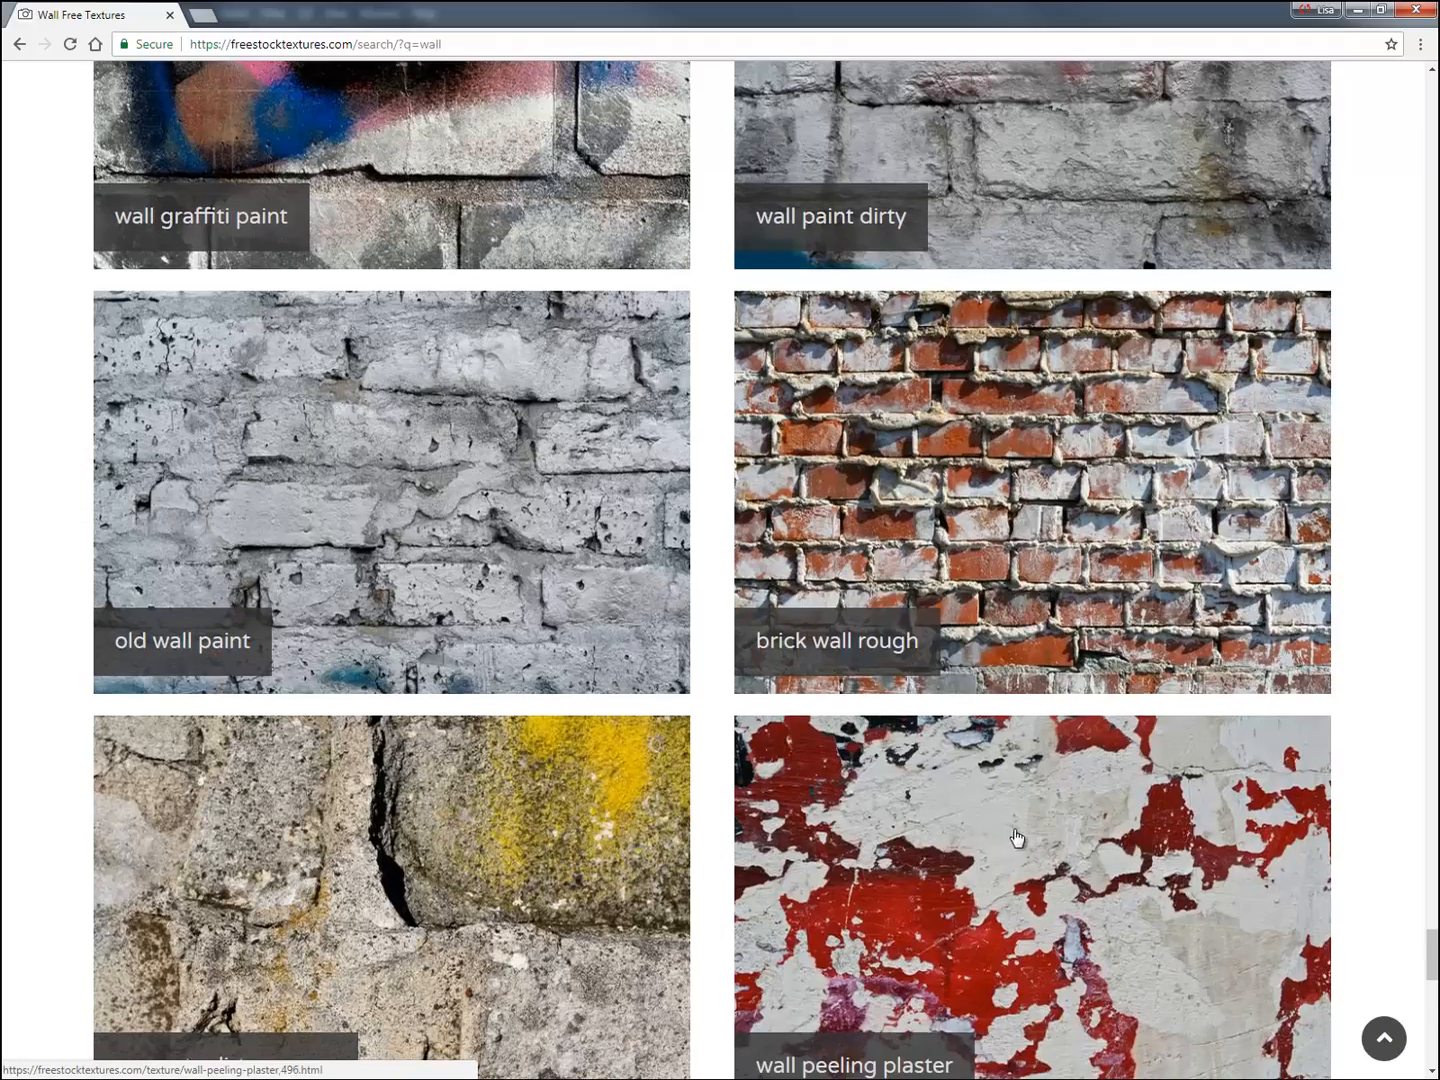
scroll(1016, 838, "down", 8)
scroll(1015, 840, "up", 3)
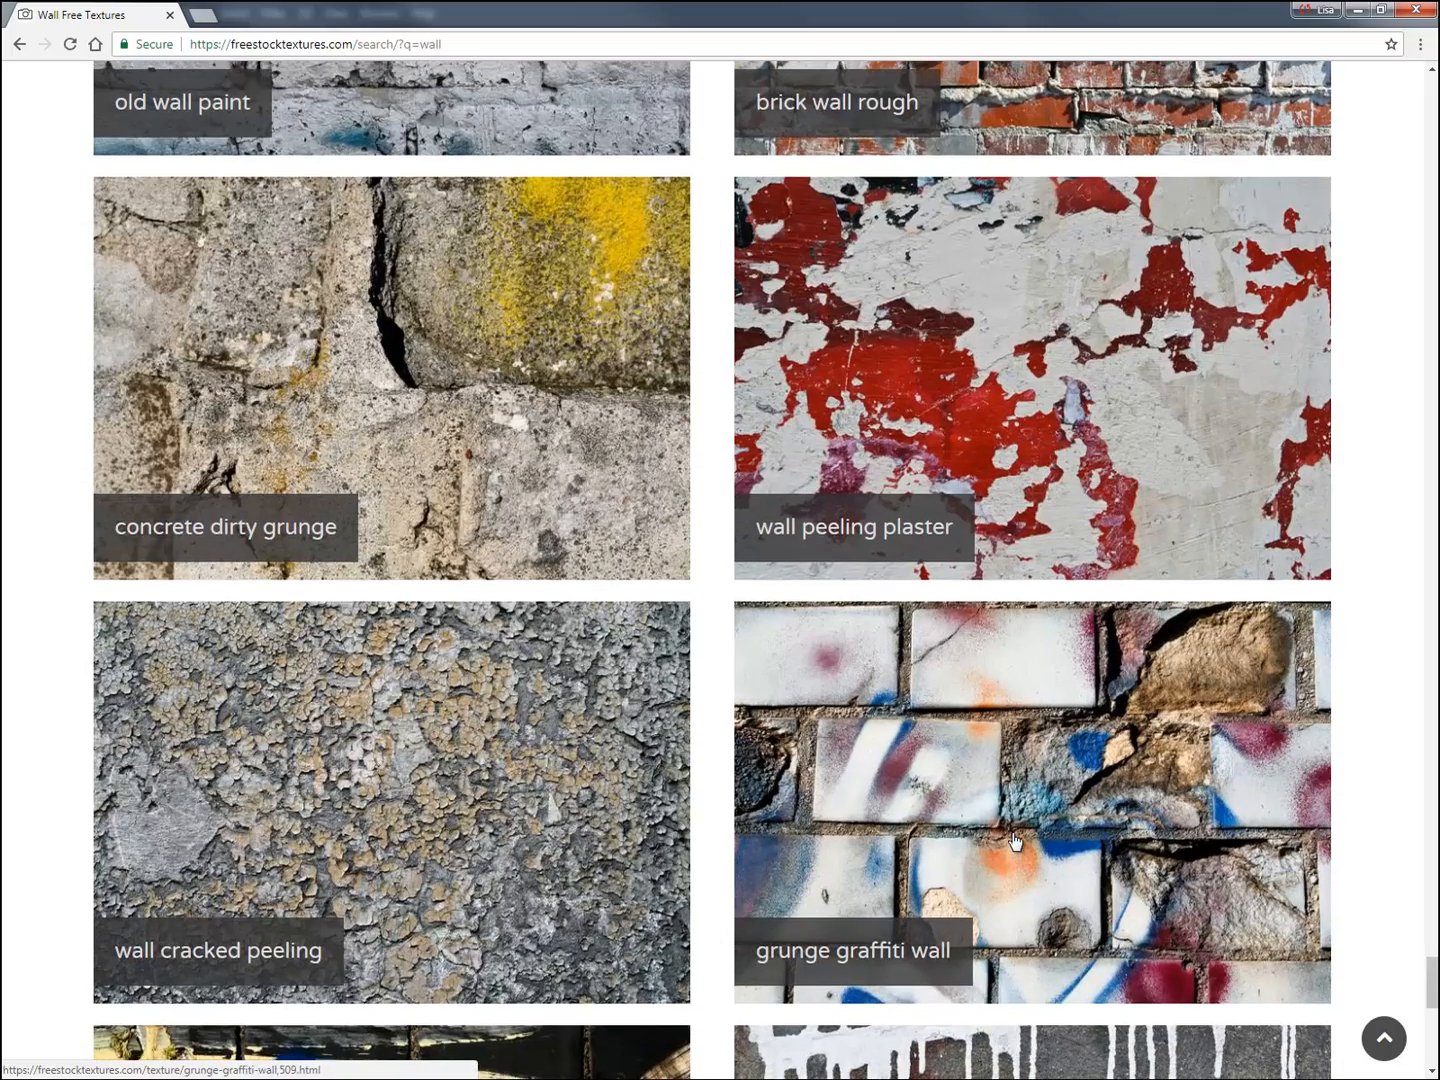
left_click(394, 796)
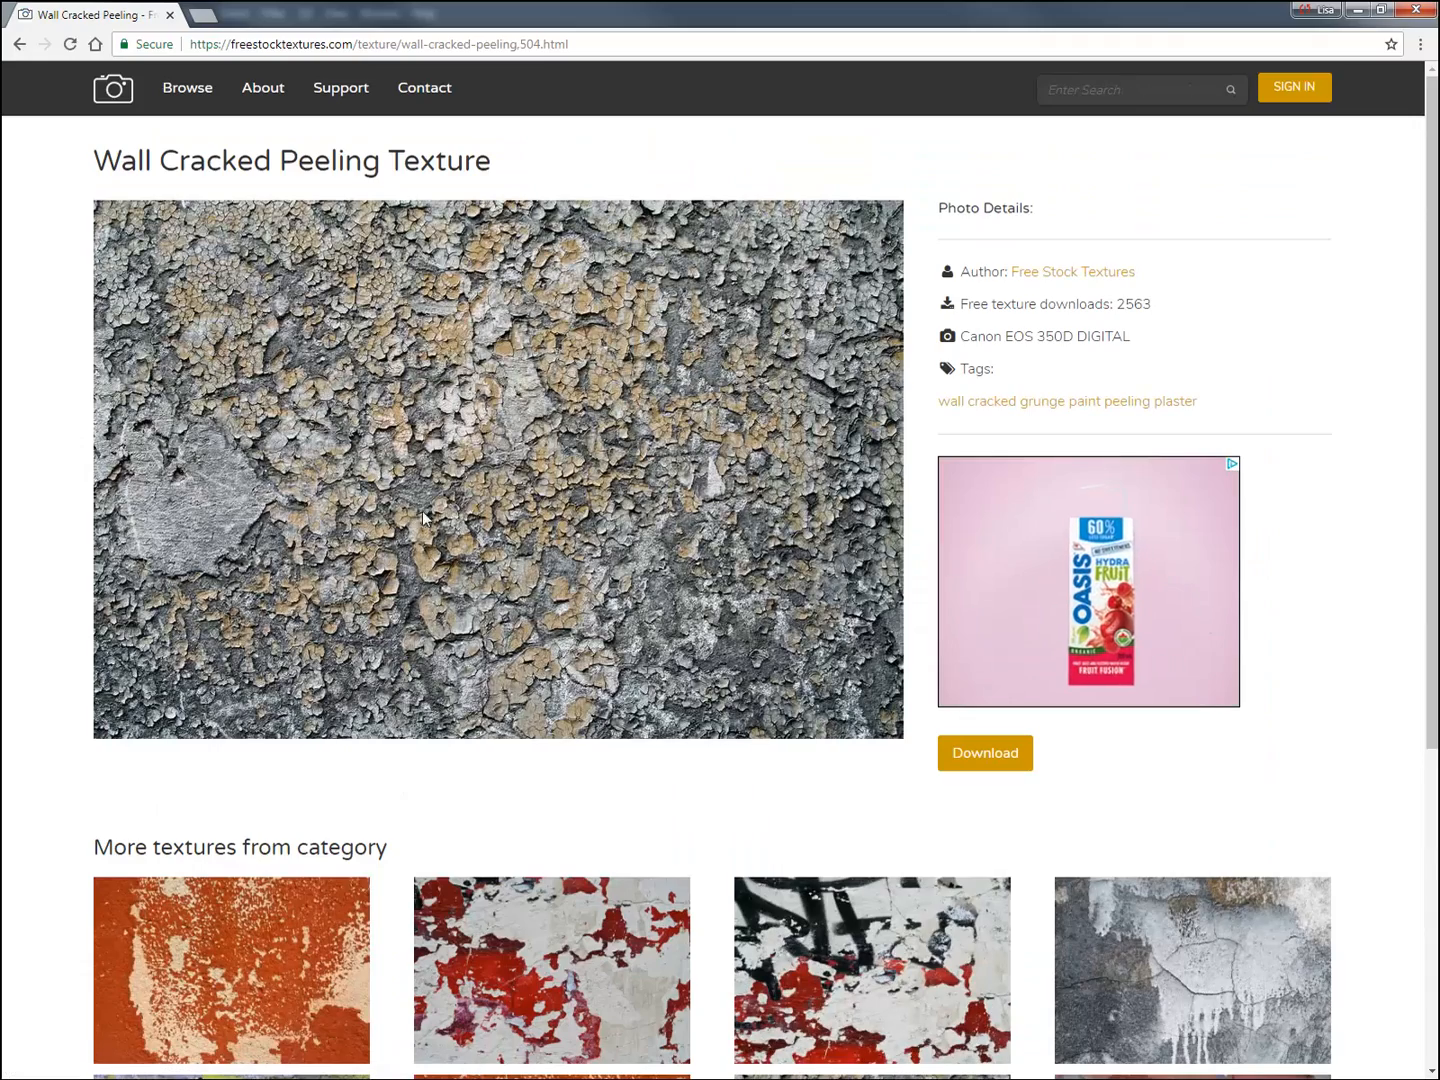
- Open the closer cracked peeling roughcast texture from the related category images and look over its page
scroll(521, 524, "down", 5)
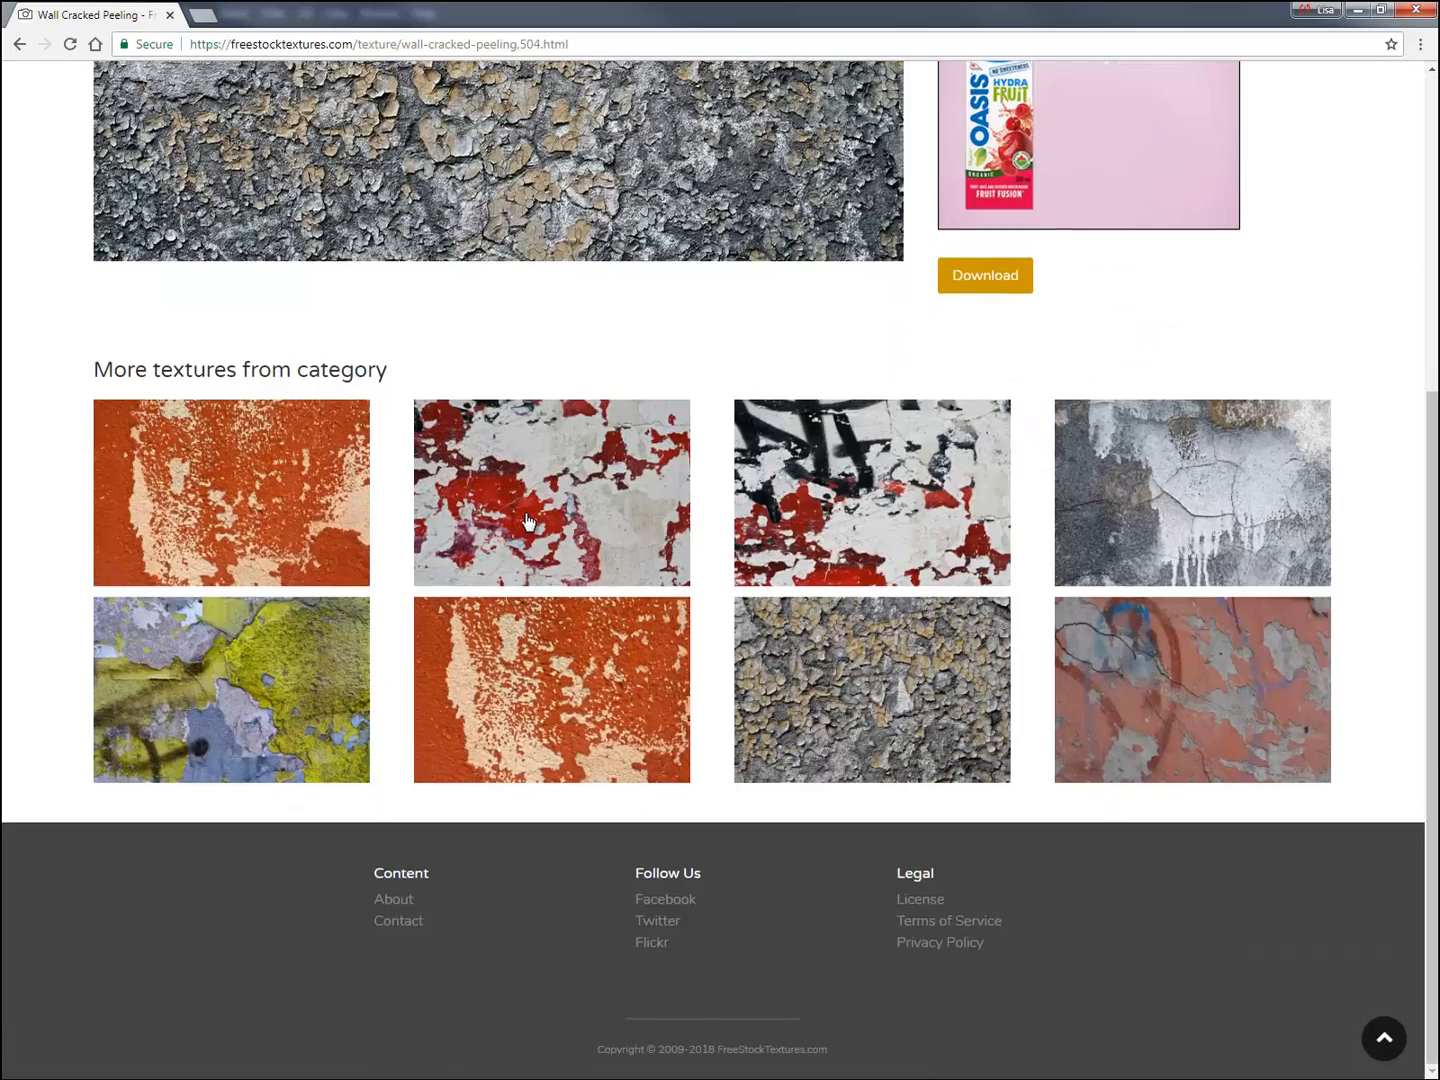
left_click(842, 702)
scroll(789, 693, "down", 7)
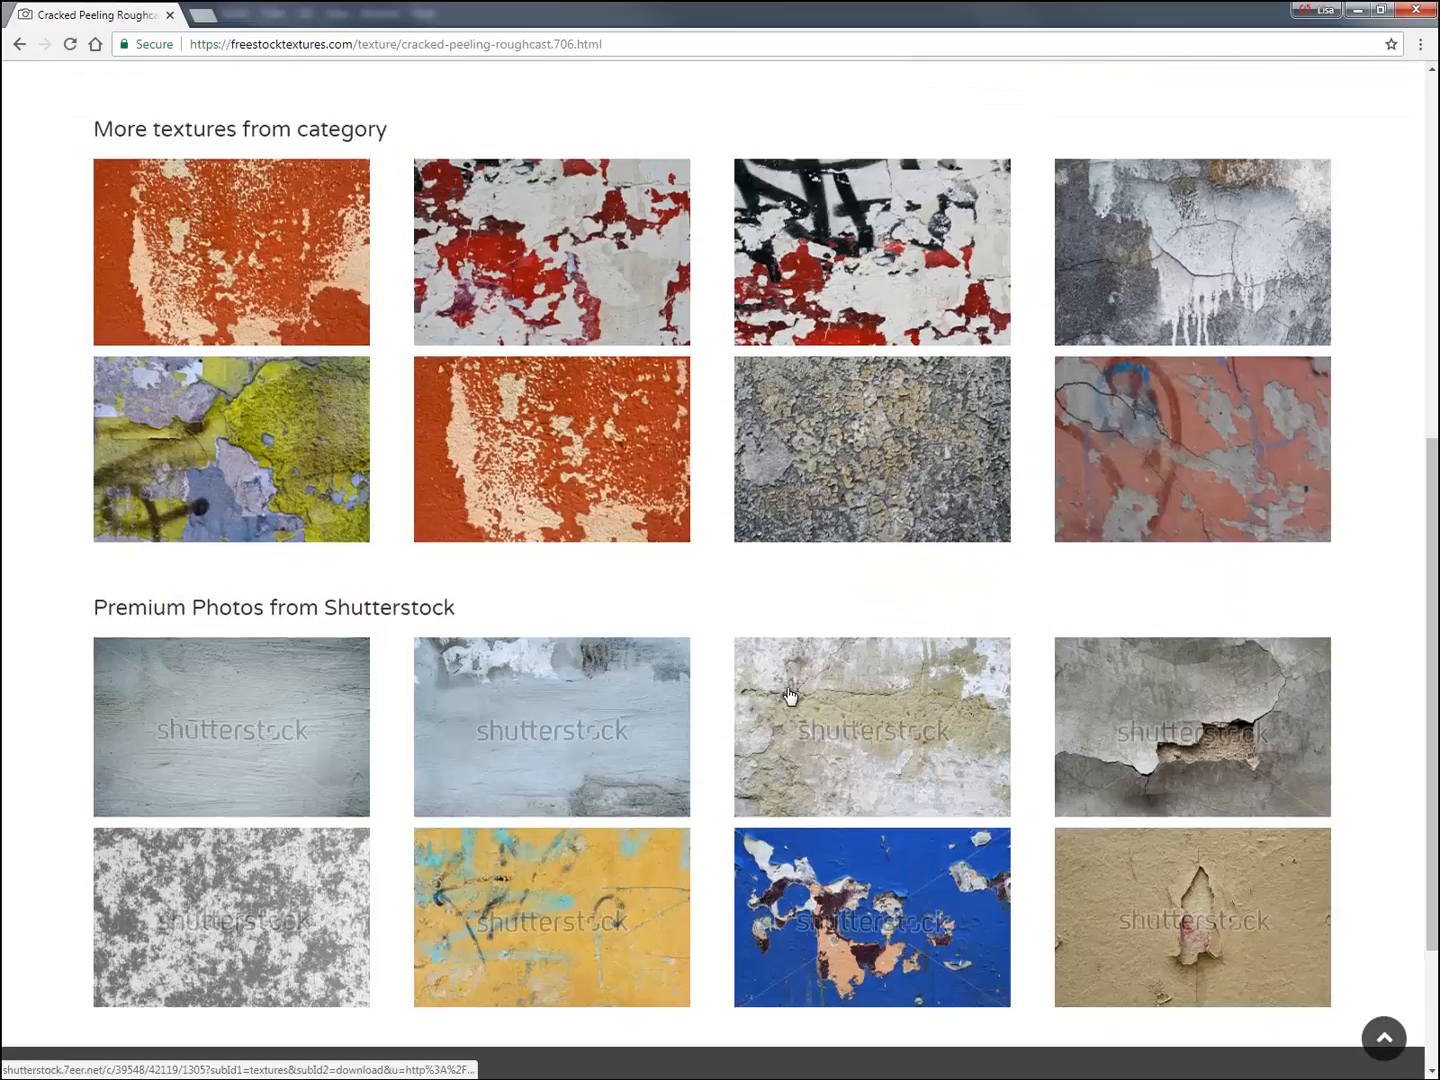
scroll(789, 693, "up", 6)
scroll(795, 710, "down", 4)
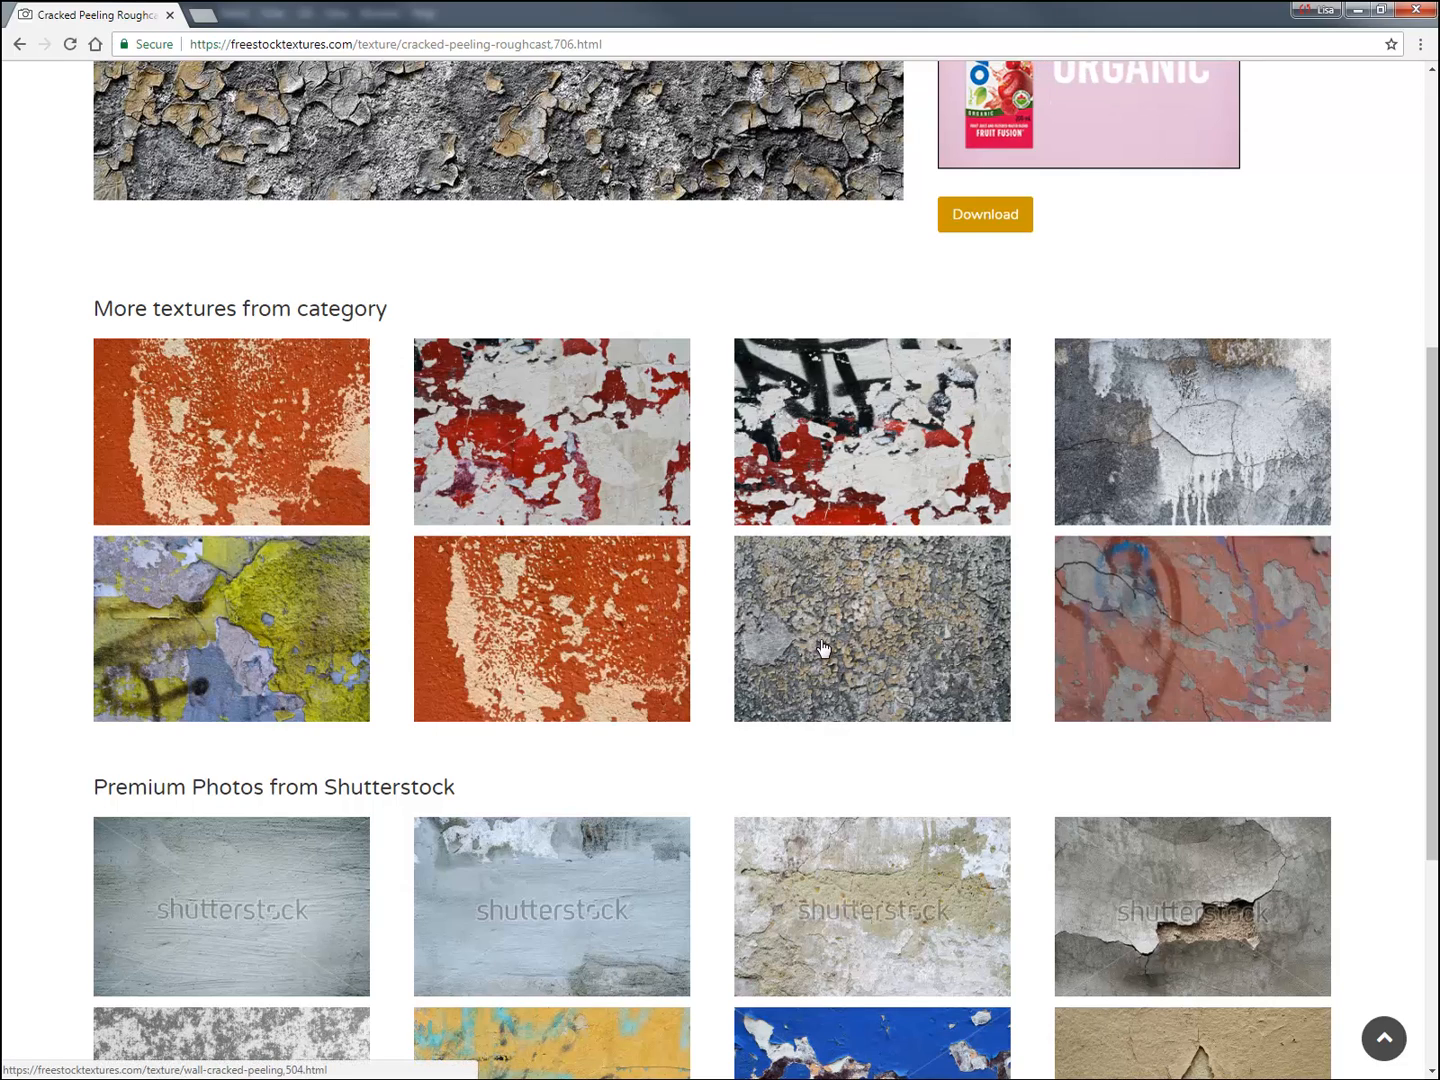
scroll(824, 655, "down", 4)
scroll(835, 665, "up", 6)
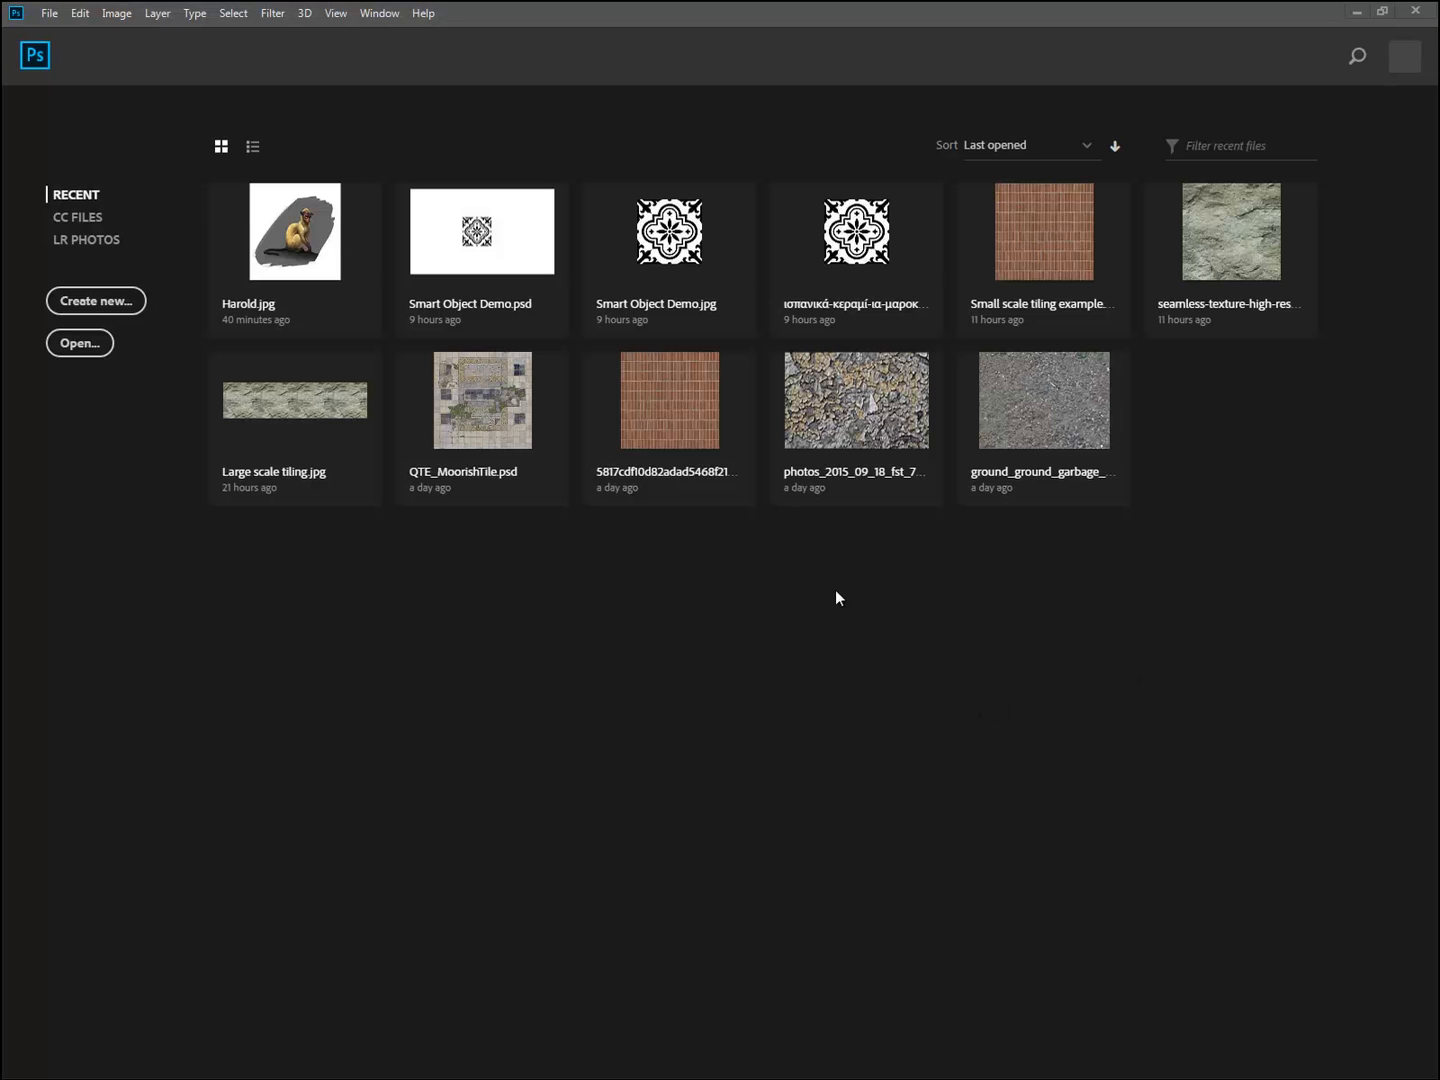
left_click(861, 426)
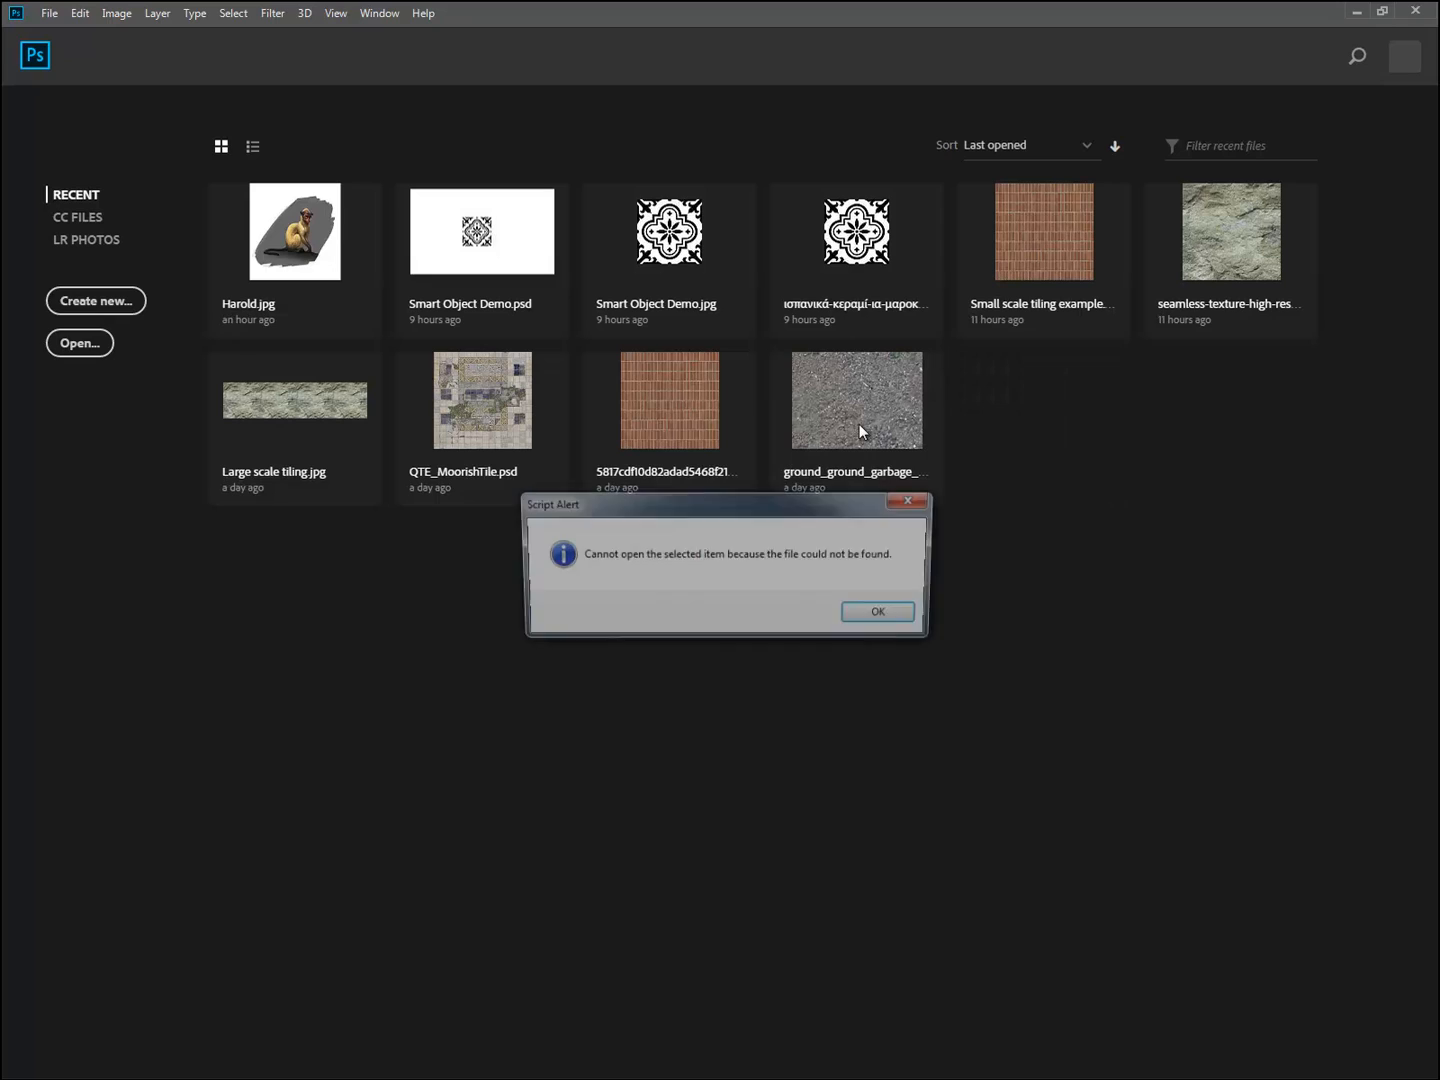
left_click(870, 618)
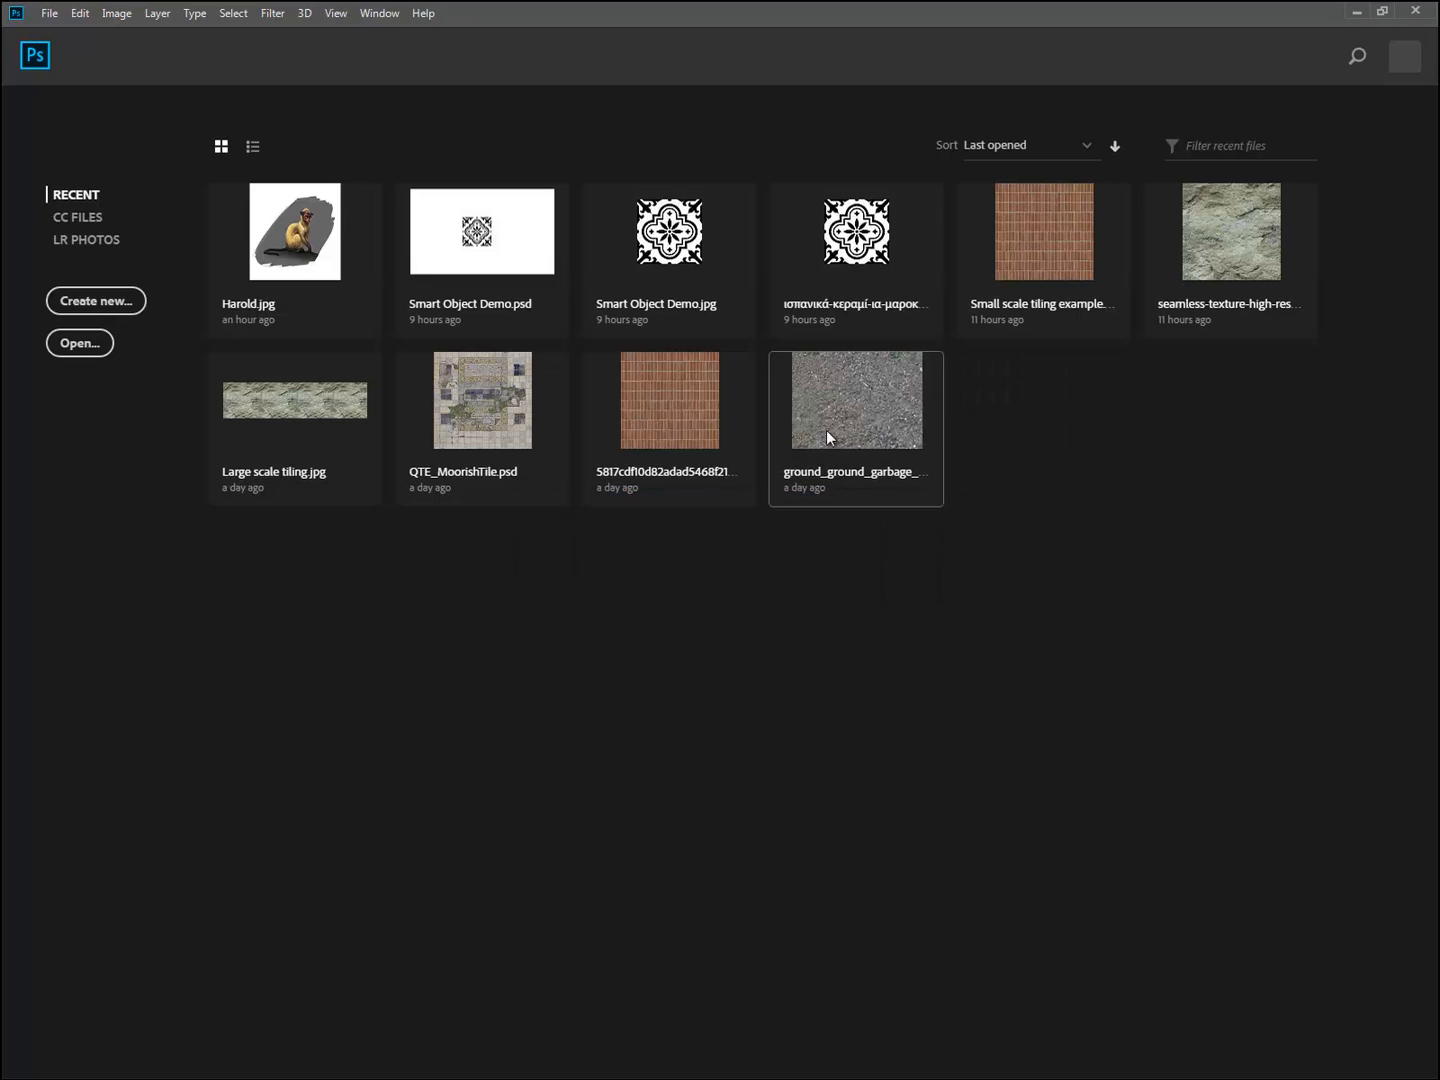
left_click(825, 430)
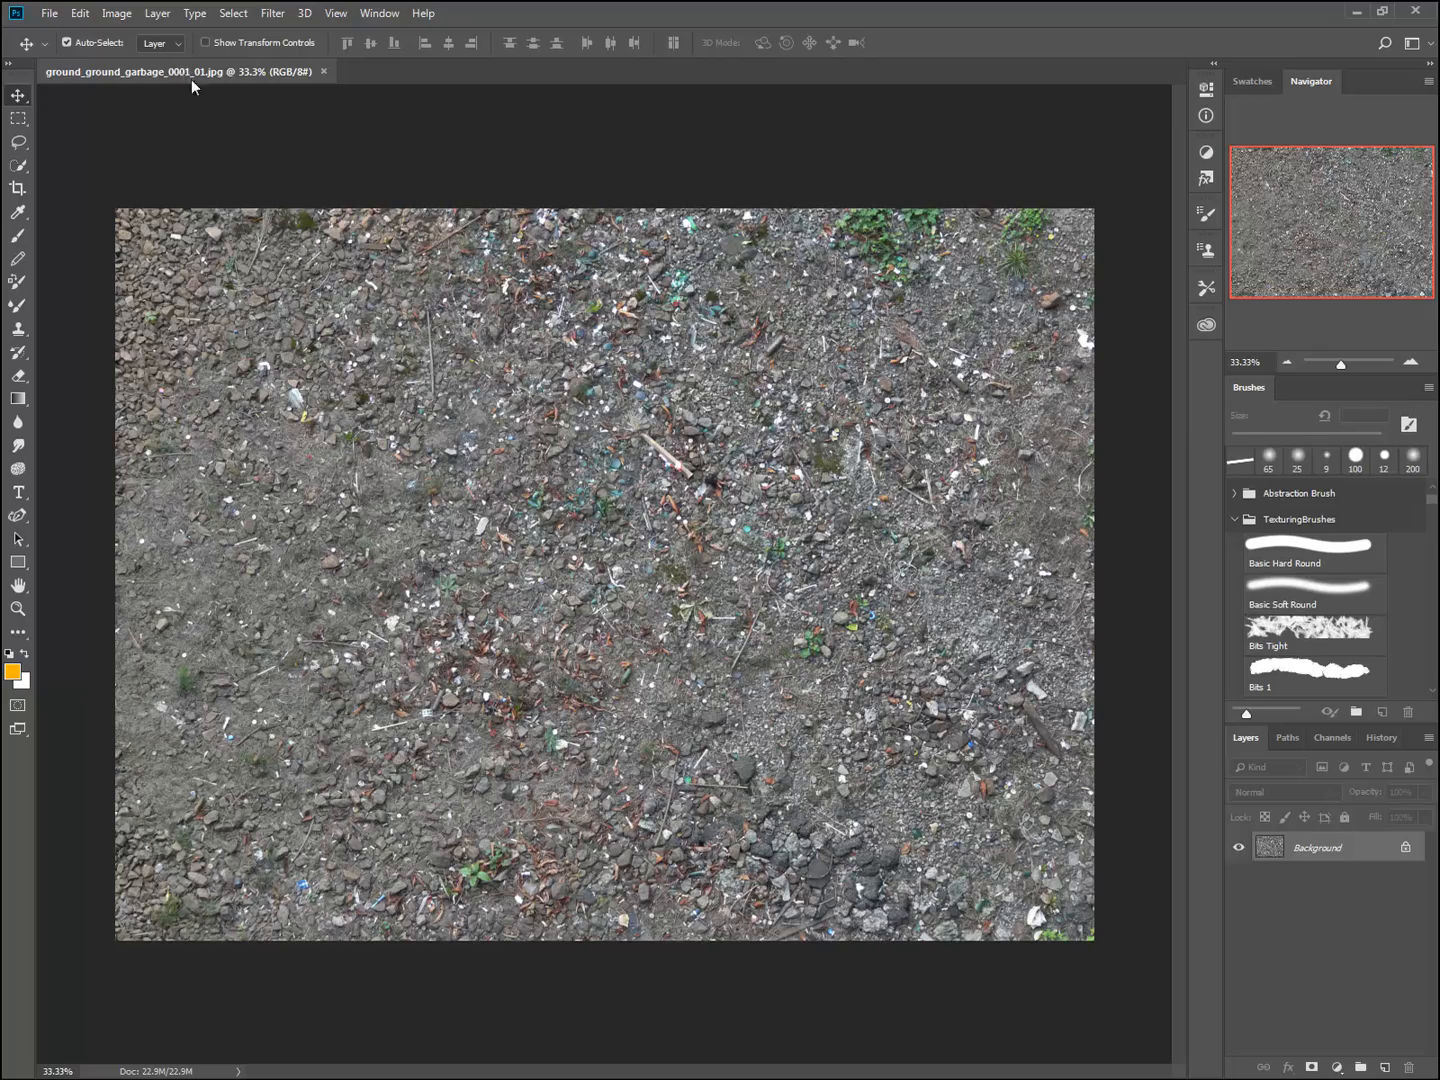
left_click_drag(192, 78, 454, 181)
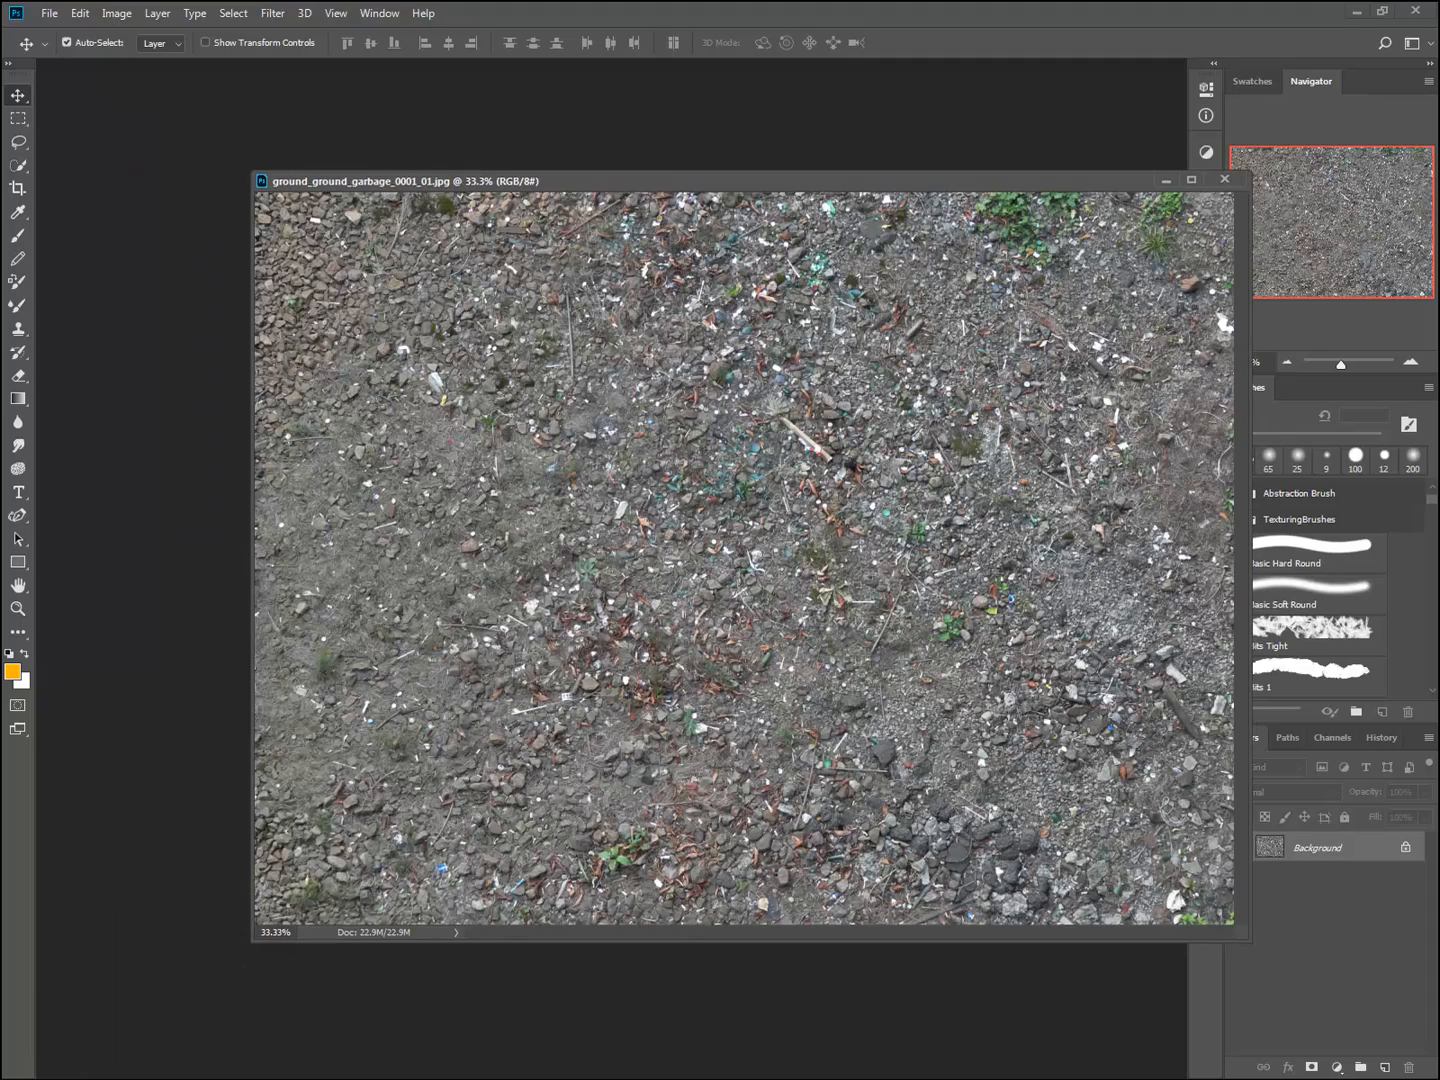
left_click(1222, 180)
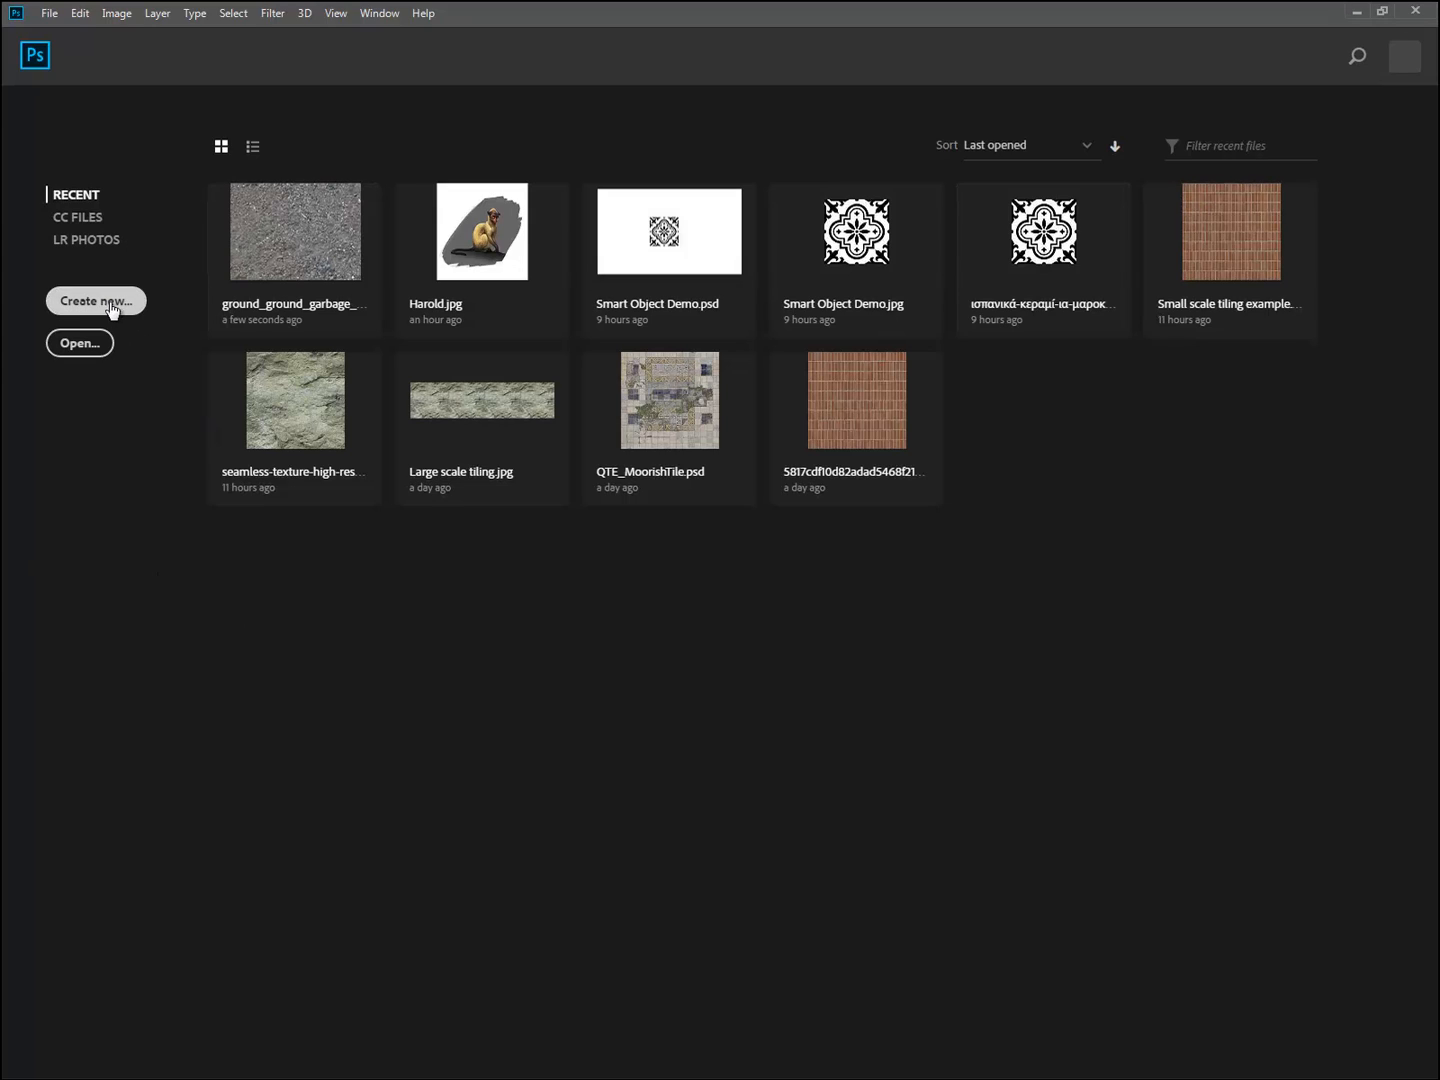
- Open photos_2015_09_18_fst_504e3tv5rbi and photos_2015_09_18_fst_7068d3gbo0o together in Photoshop
left_click(91, 344)
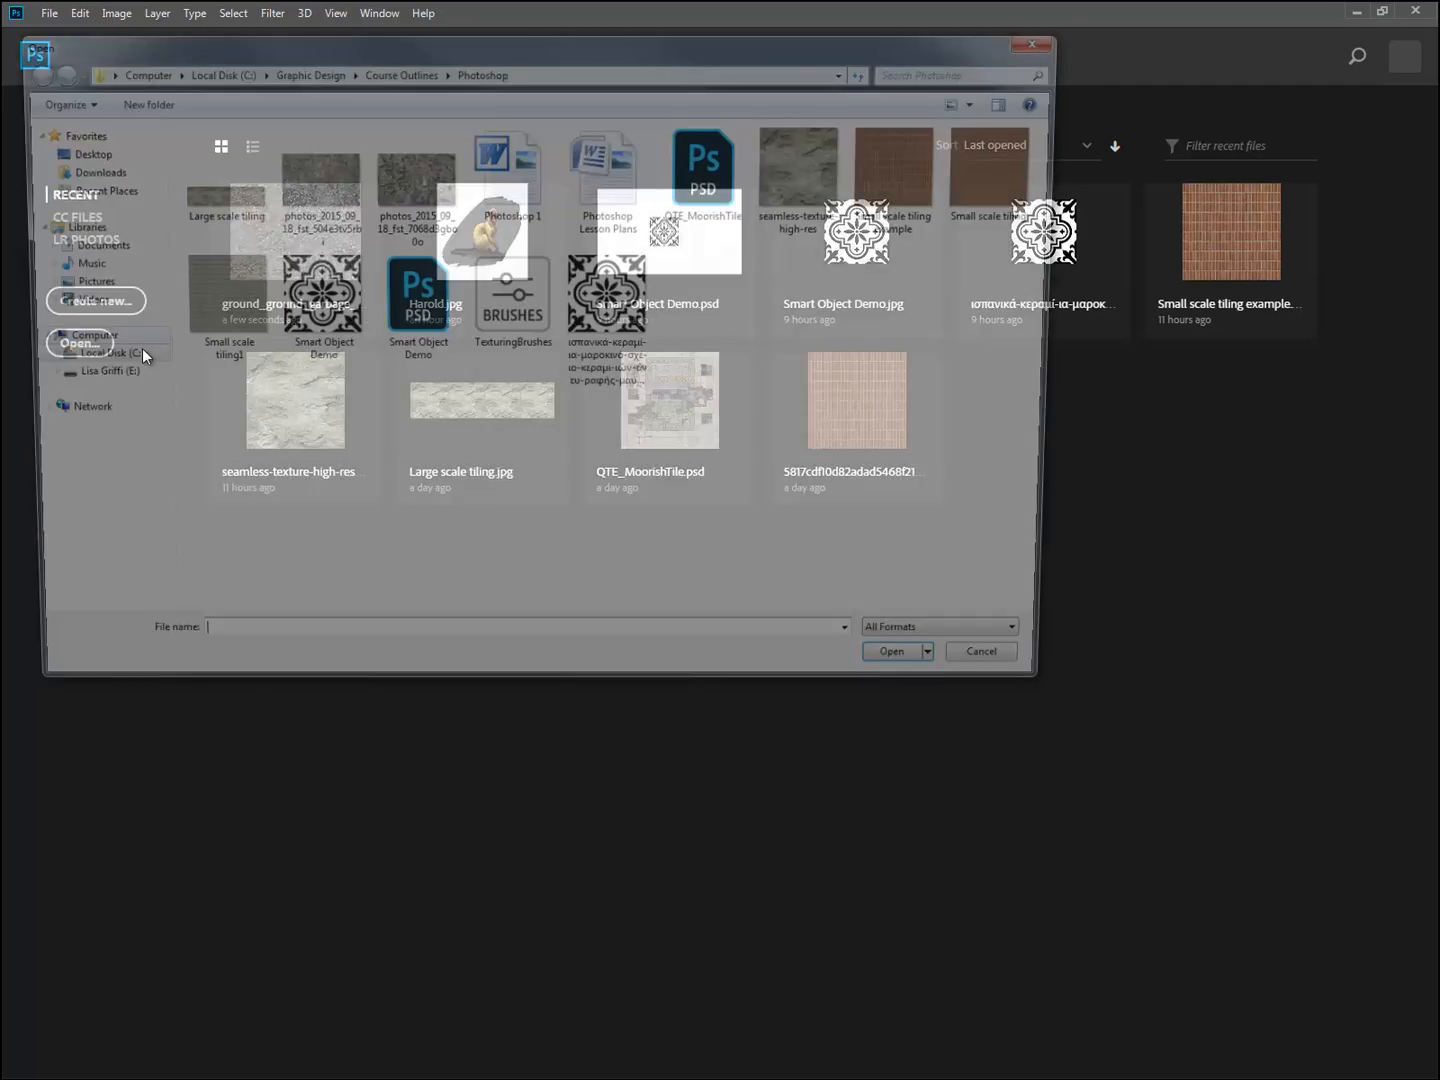
left_click(315, 190)
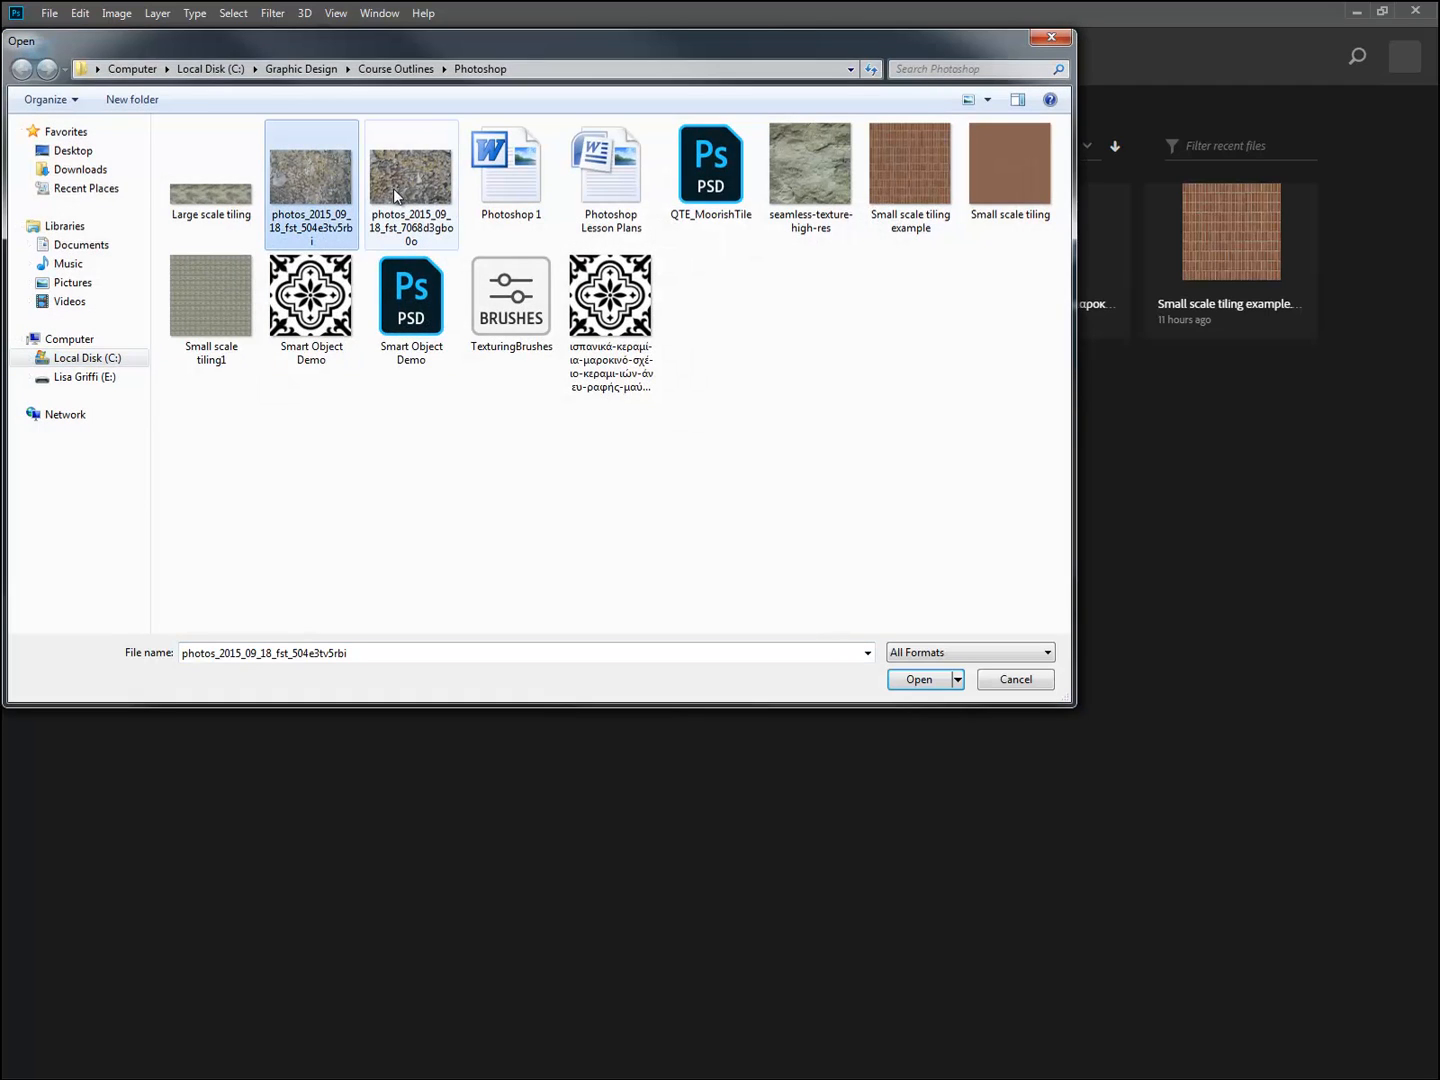
left_click(433, 205, "ctrl")
left_click(910, 683)
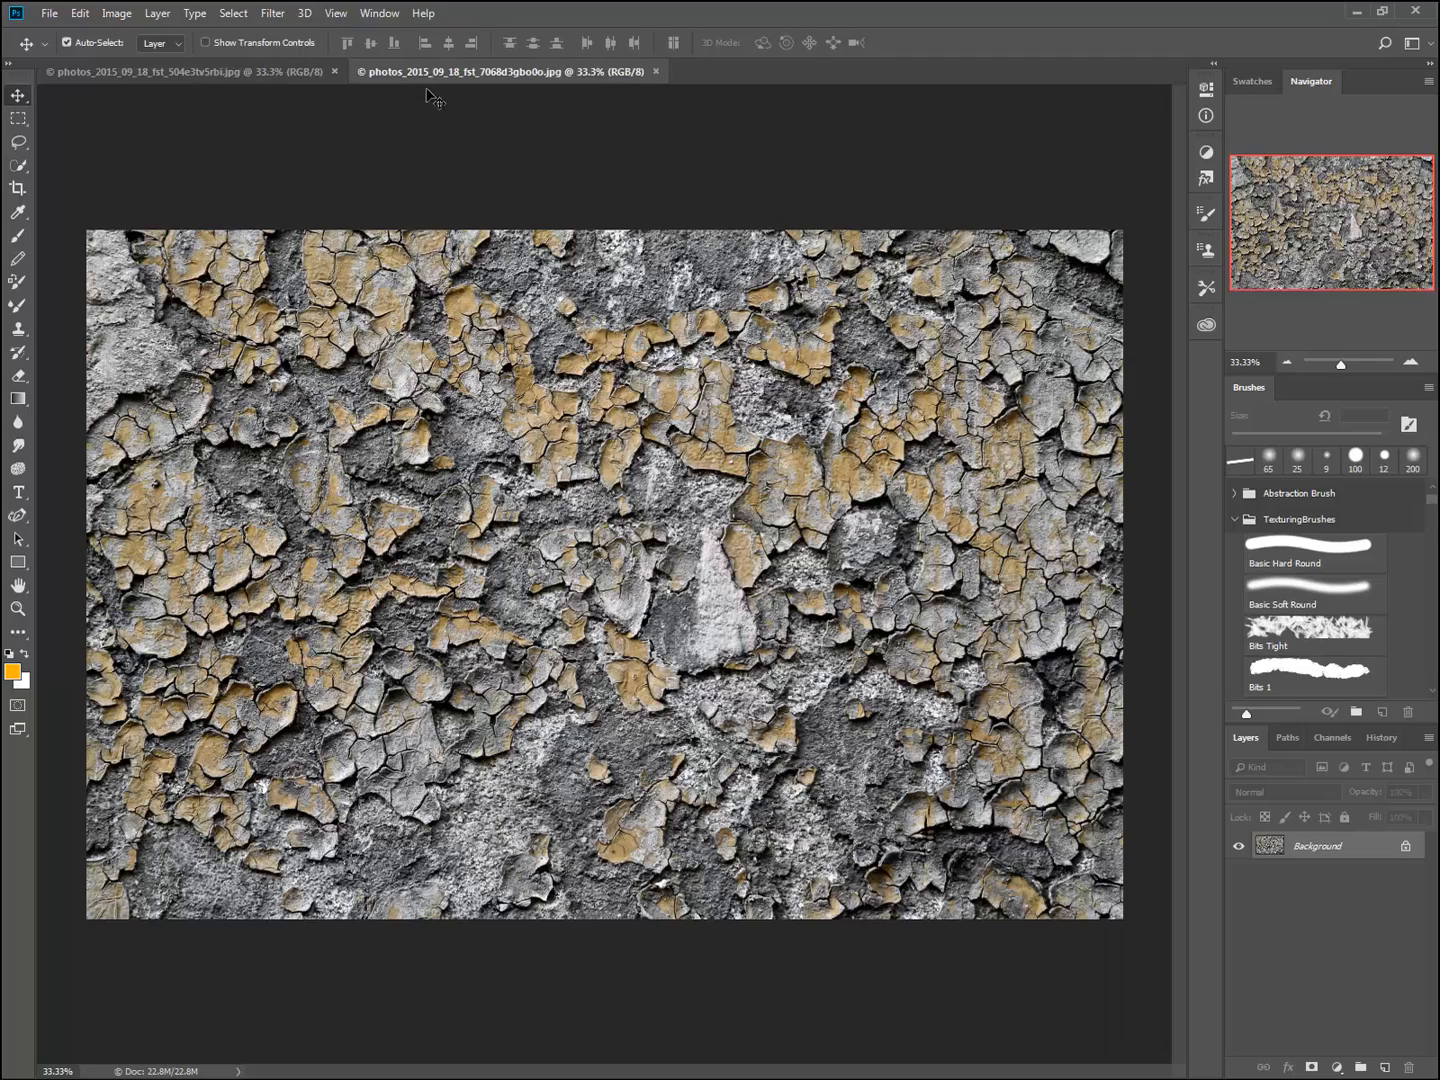
- Float both texture photos in separate windows, with the 7068d3gbo0o photo overlapping in front of the 504e3tv5rbi photo
left_click_drag(426, 77, 485, 243)
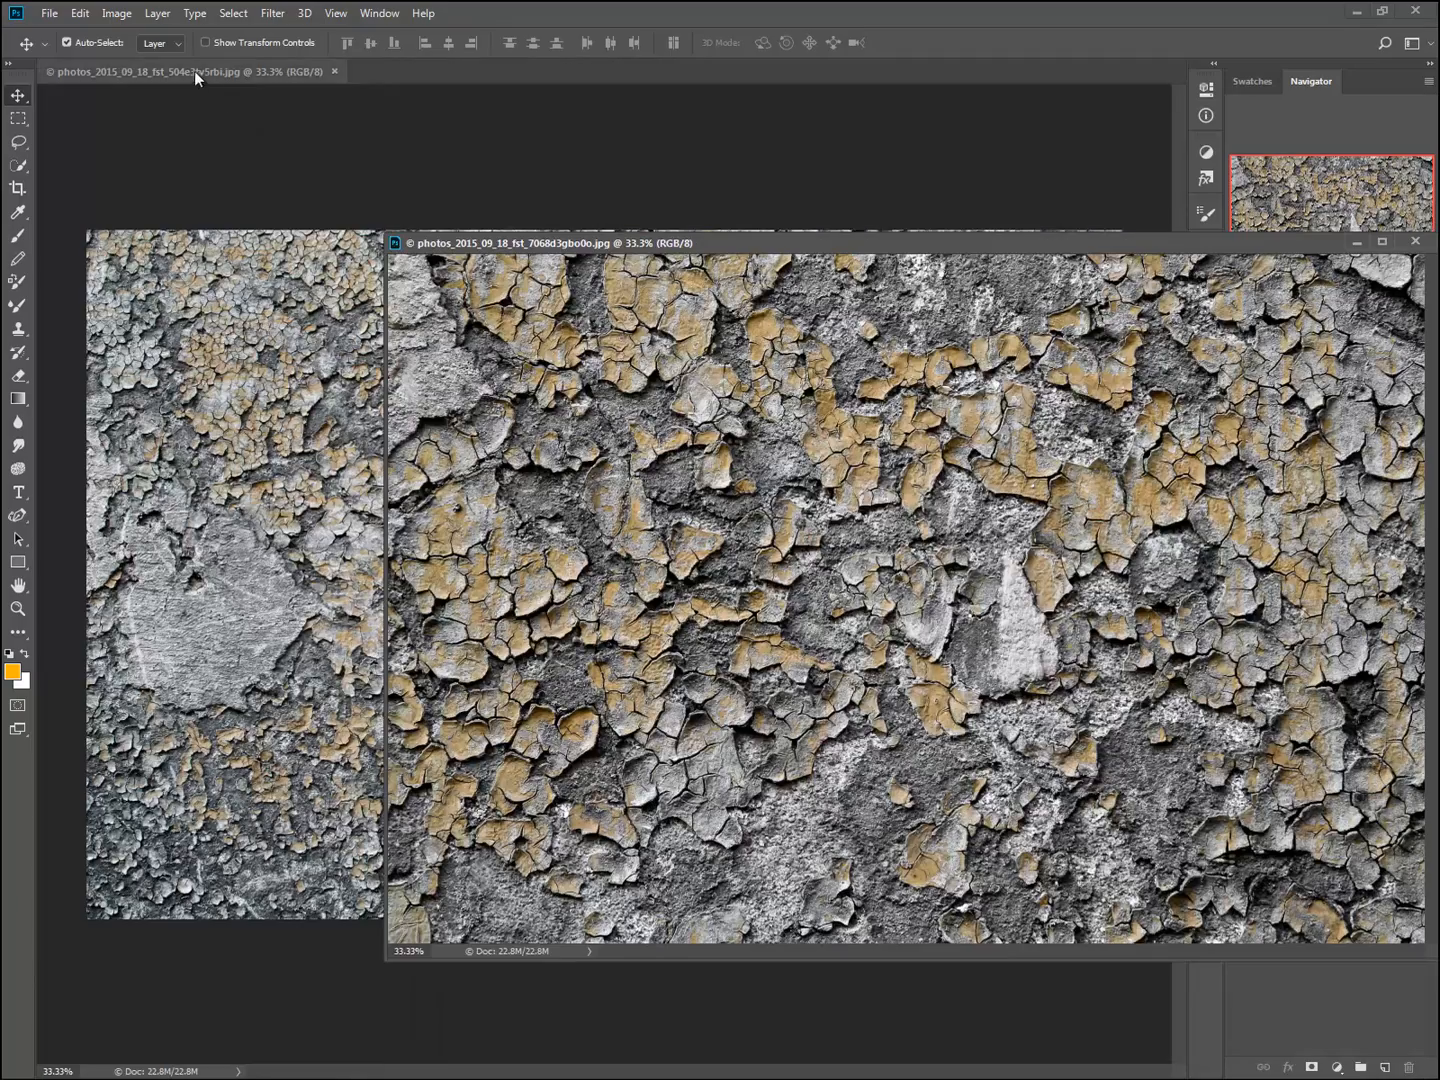
left_click_drag(194, 70, 531, 142)
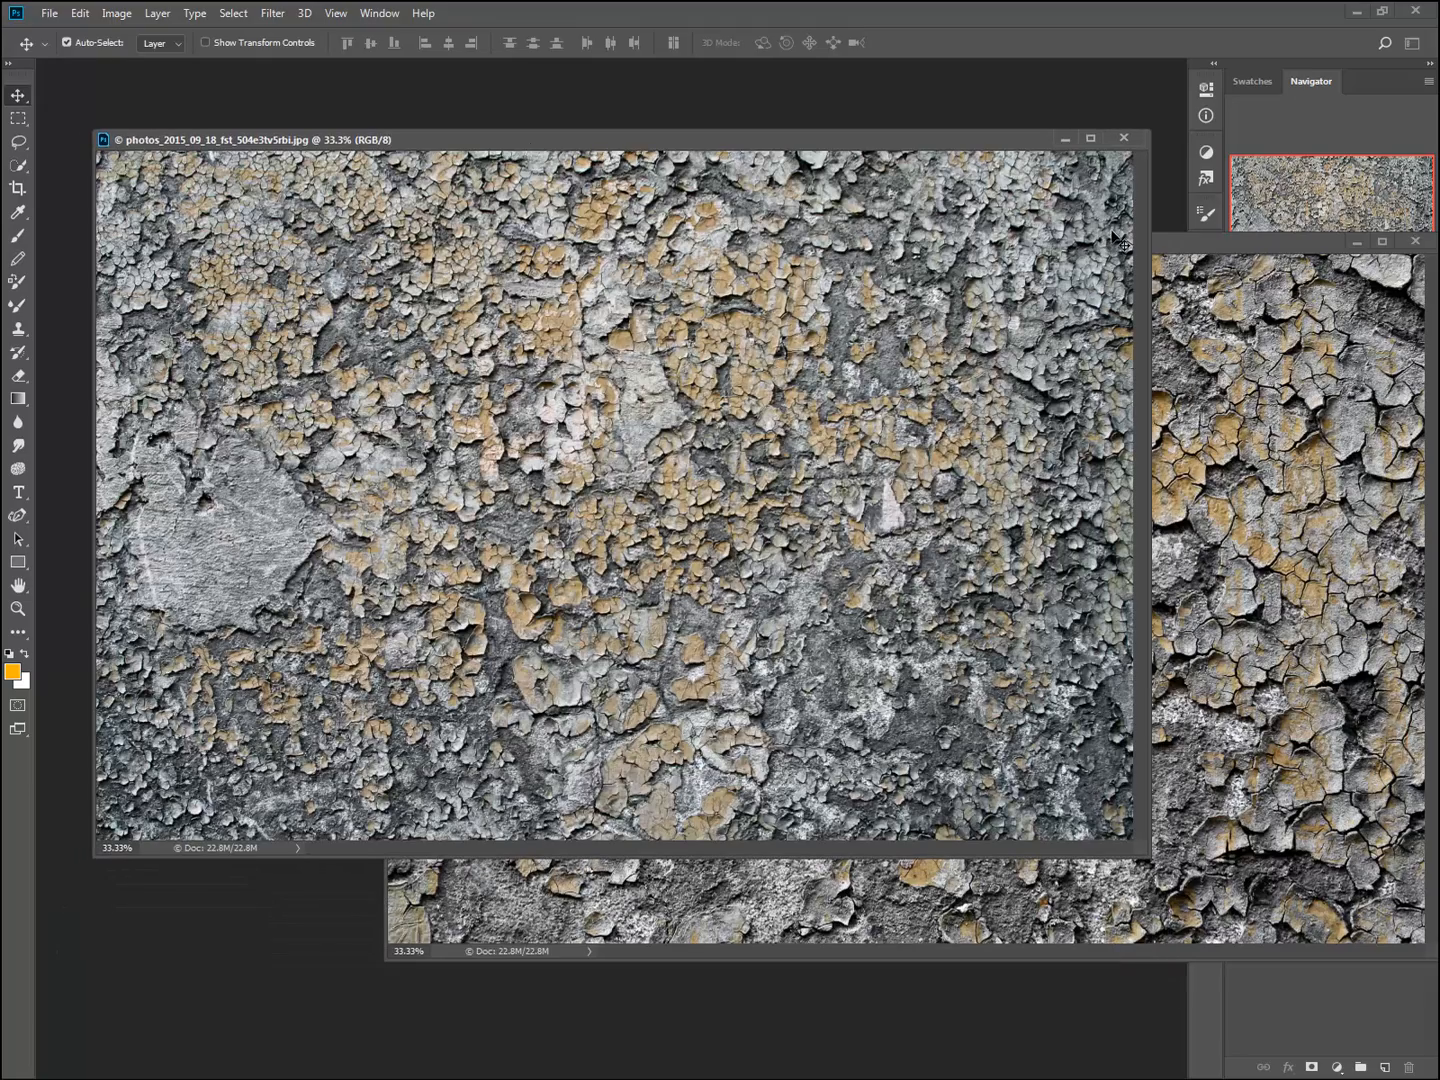
left_click_drag(1176, 247, 851, 280)
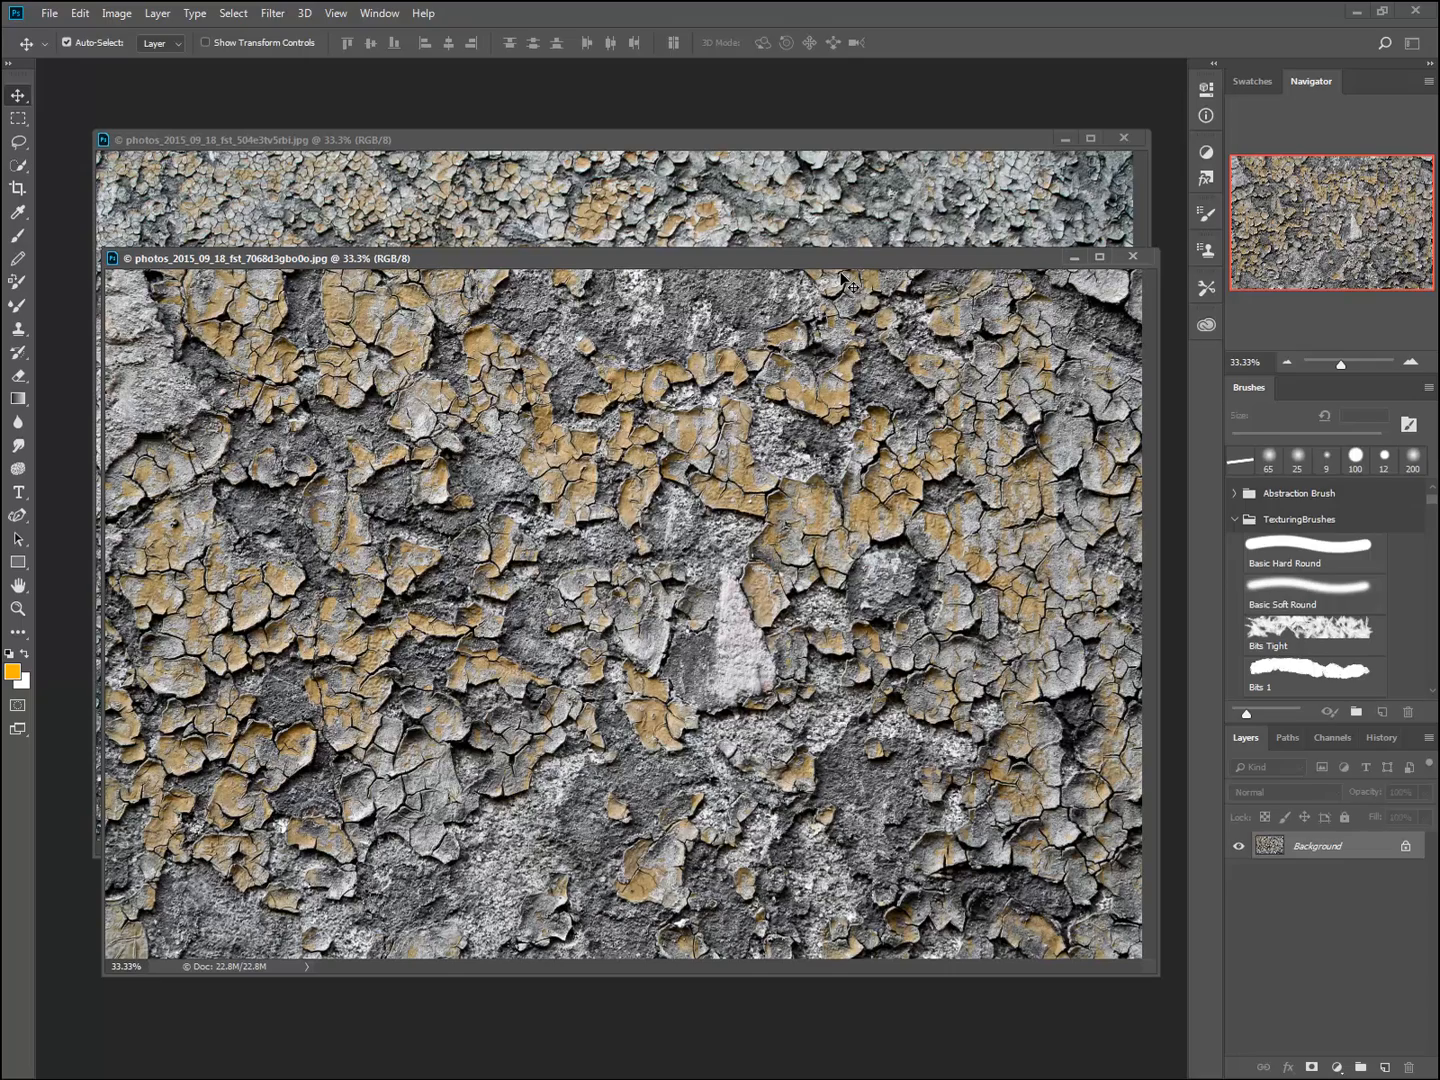
- Try widening the 7068d3gbo0o photo's canvas on both sides with the Crop tool, and revert the photo to its opening snapshot
key("ctrl+minus")
key("ctrl+minus")
key("ctrl+minus")
key("ctrl+minus")
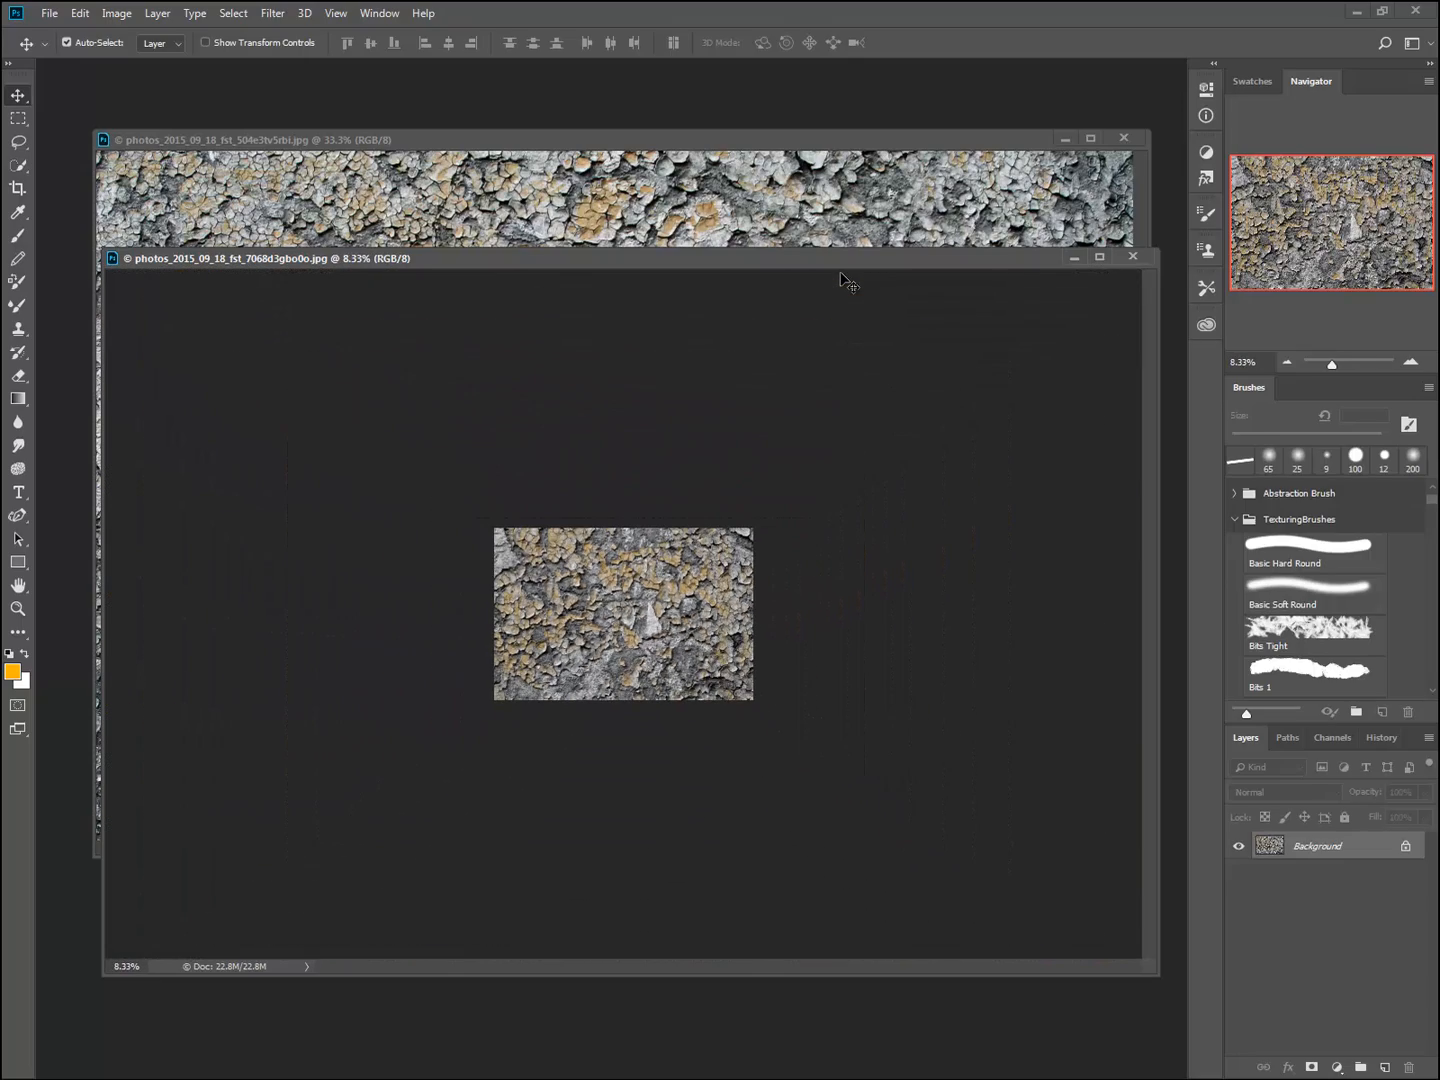
left_click(18, 188)
left_click_drag(495, 613, 398, 610)
left_click_drag(848, 613, 986, 614)
left_click_drag(618, 528, 618, 462)
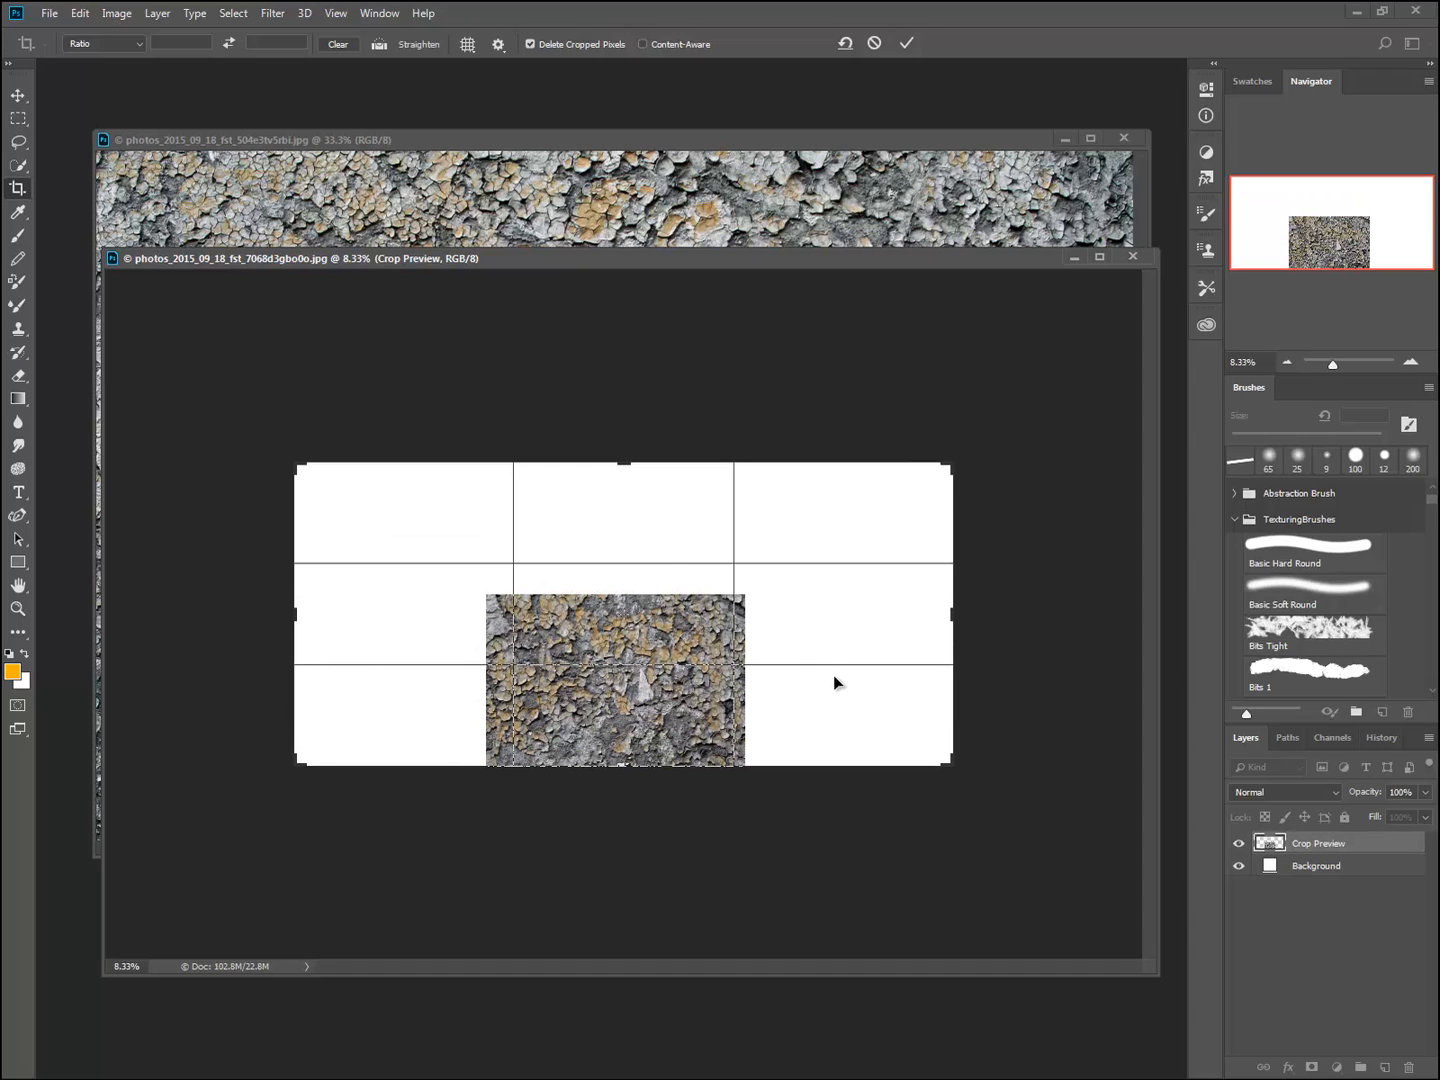
key("ctrl+z")
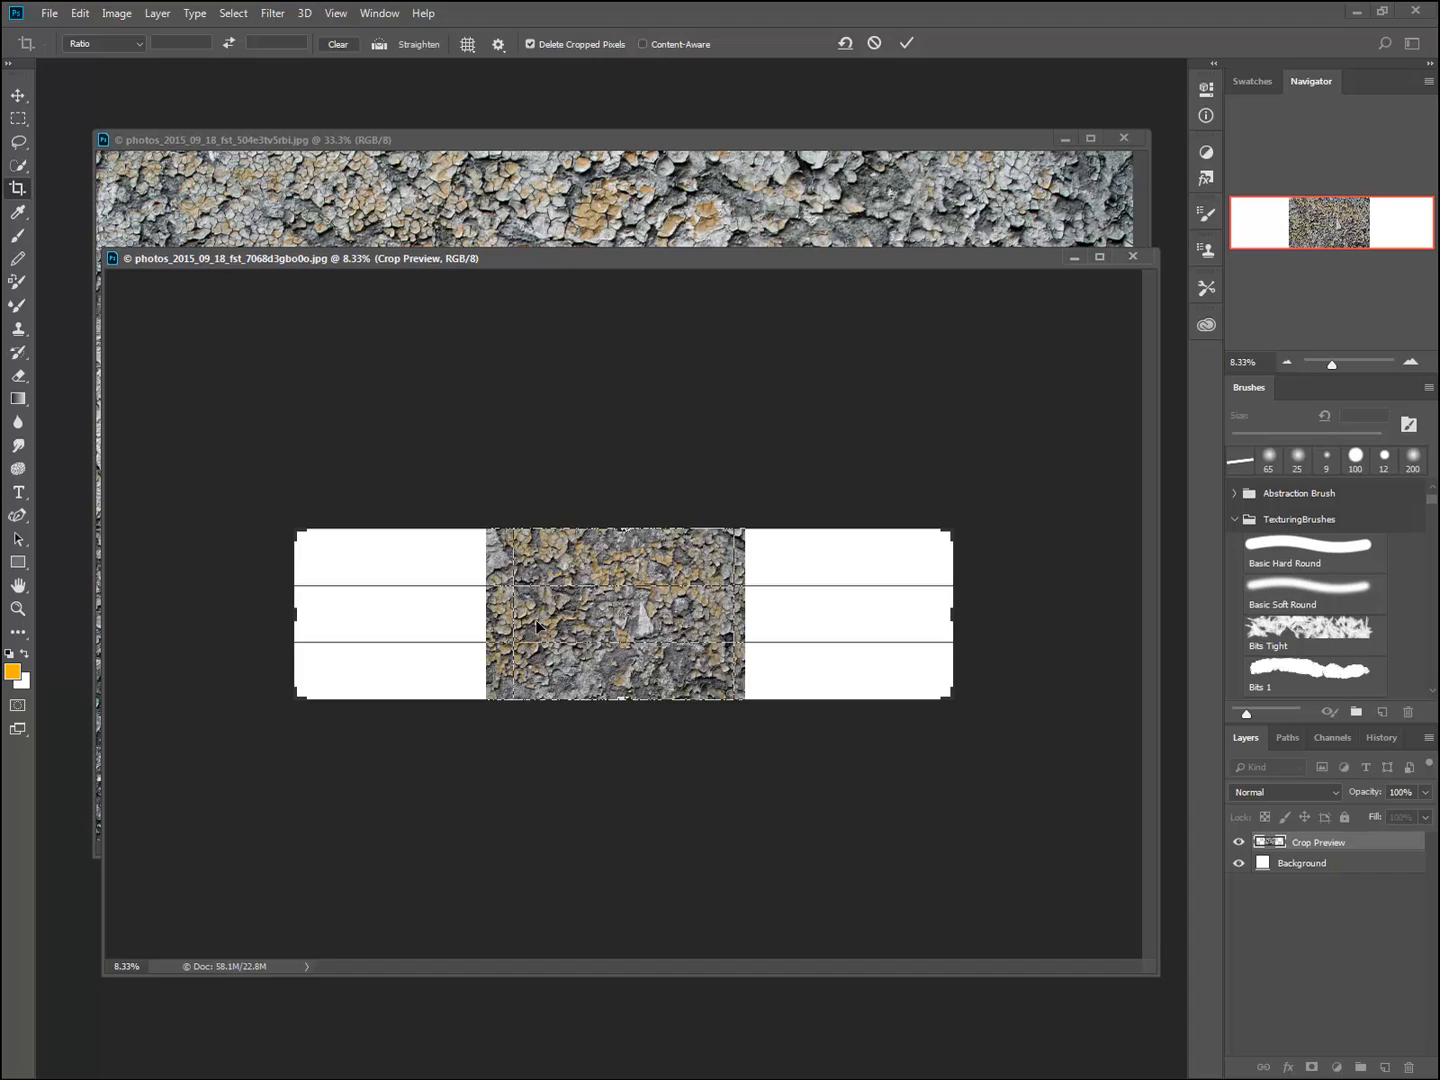
key("Return")
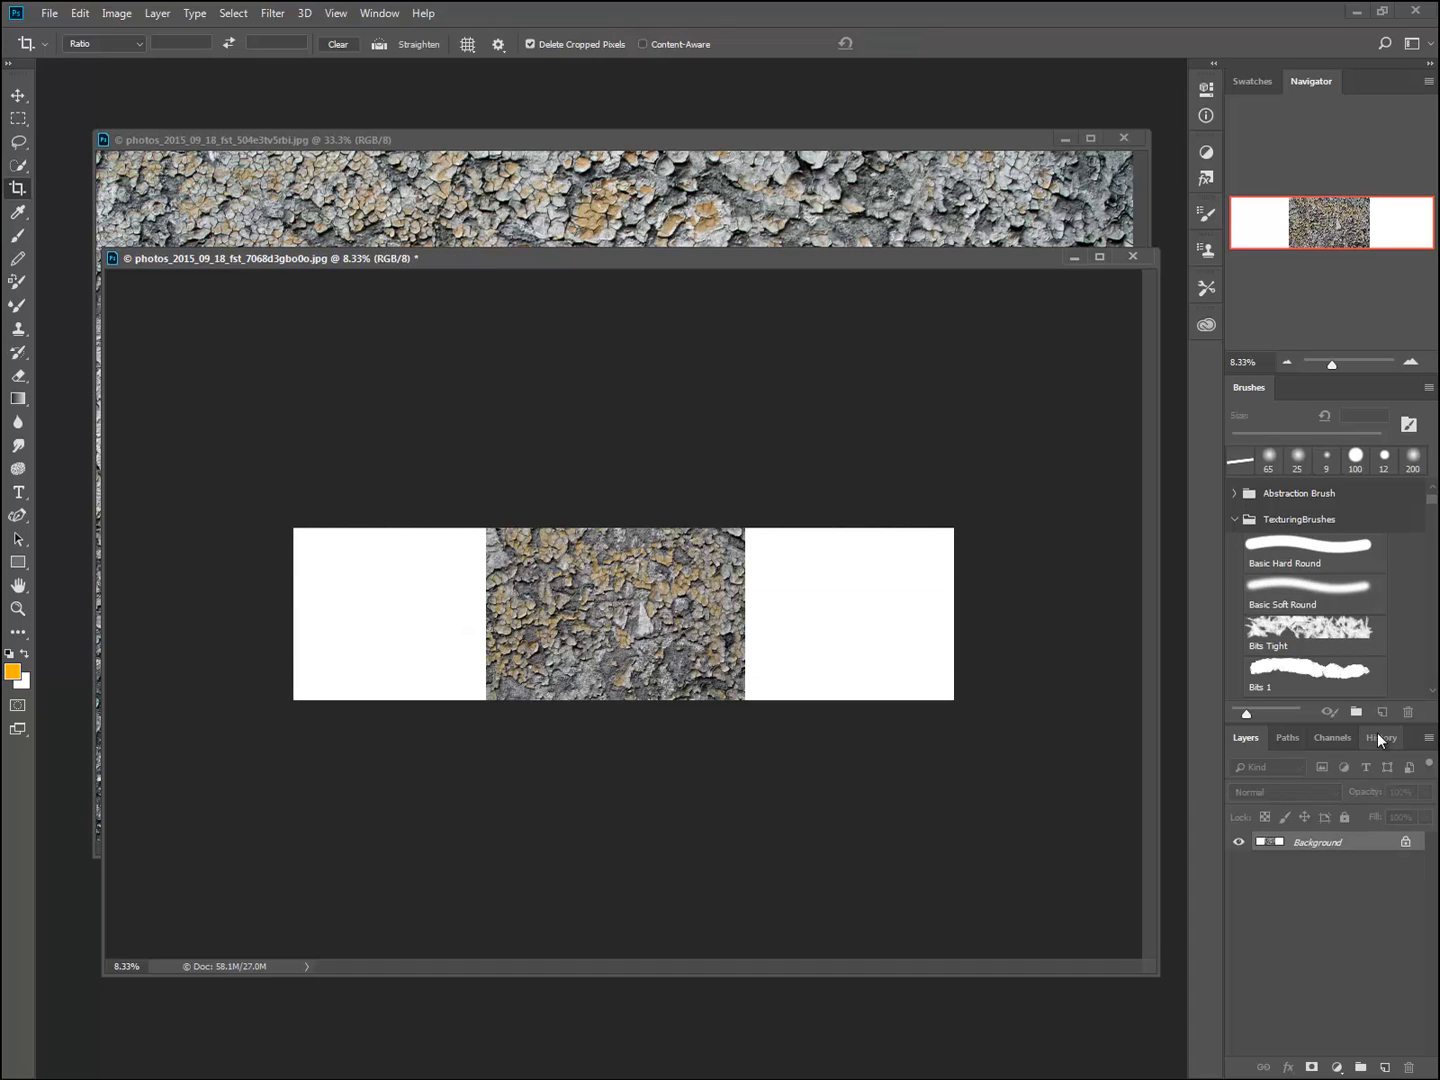
left_click(1380, 738)
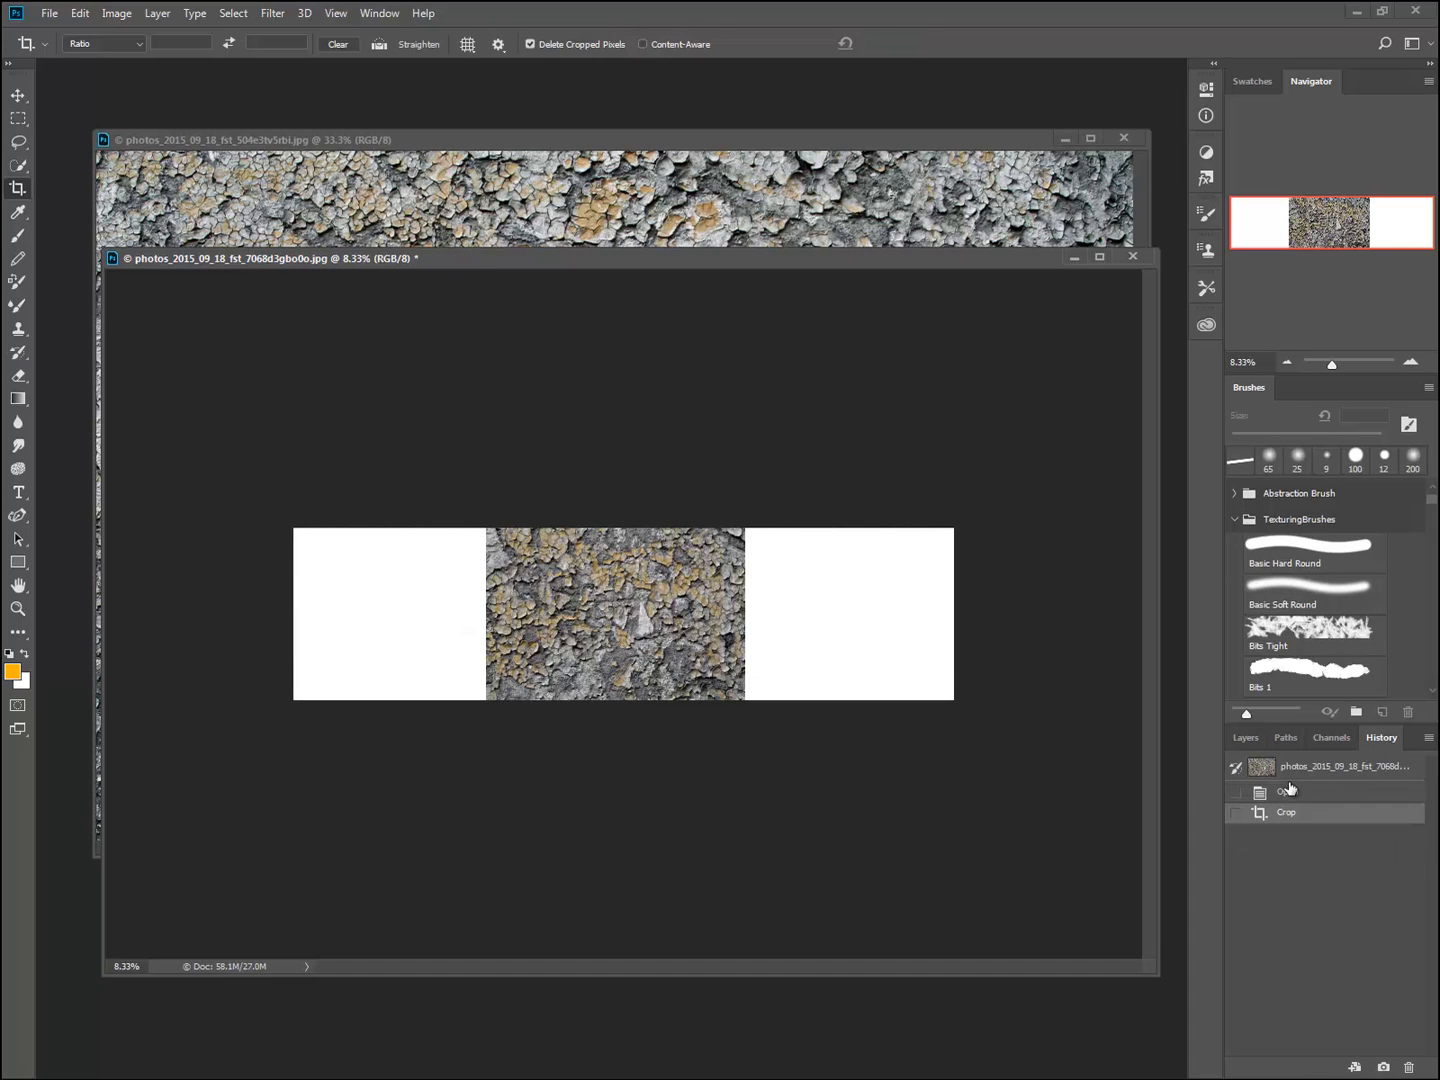
left_click(1358, 769)
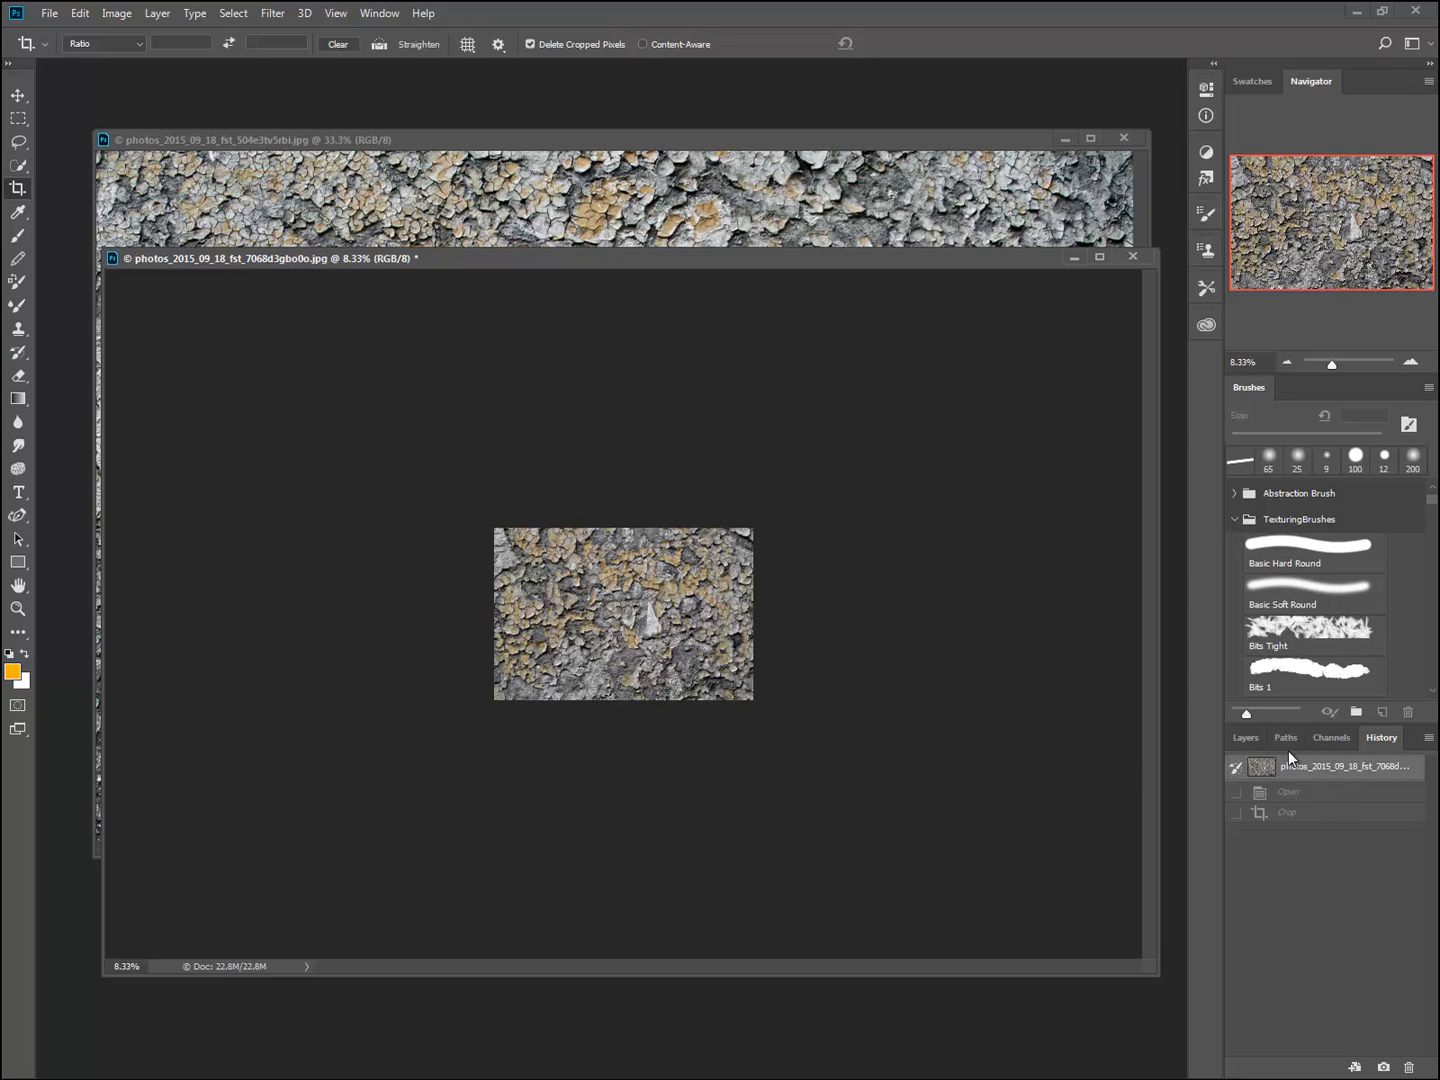
- Duplicate the Background layer and fill the original Background layer with white
left_click(1242, 737)
left_click_drag(1319, 847, 1389, 1071)
left_click(1298, 877)
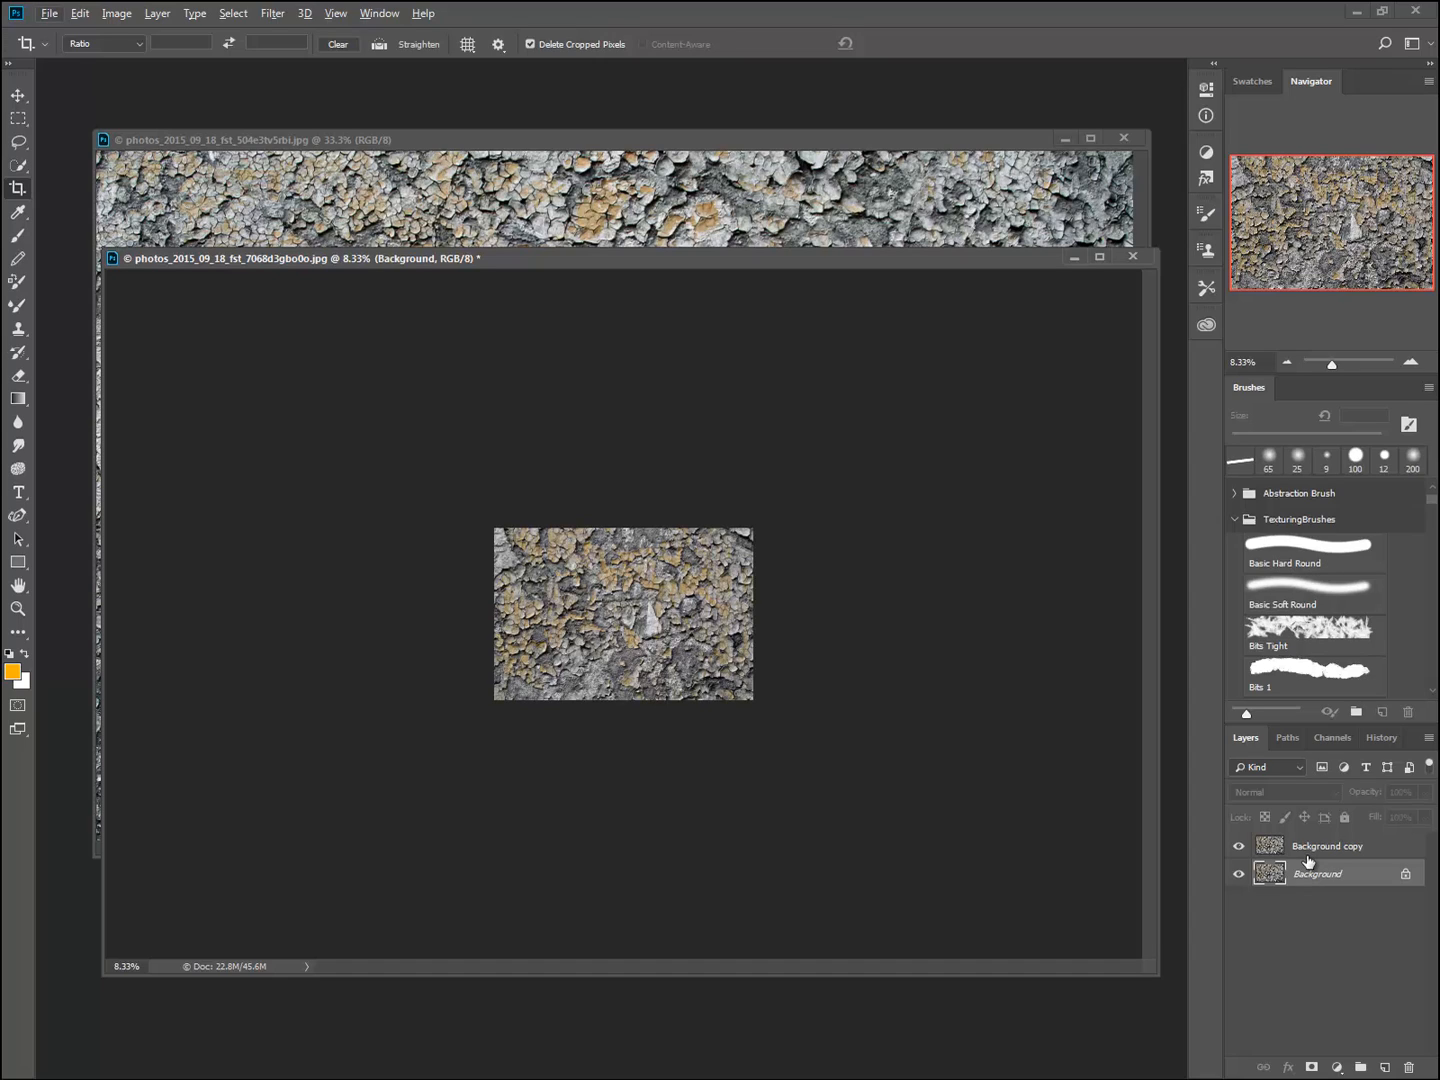
key("alt+BackSpace")
key("ctrl+BackSpace")
- Enlarge the canvas on all four sides of the photo with the Crop tool
left_click(651, 615)
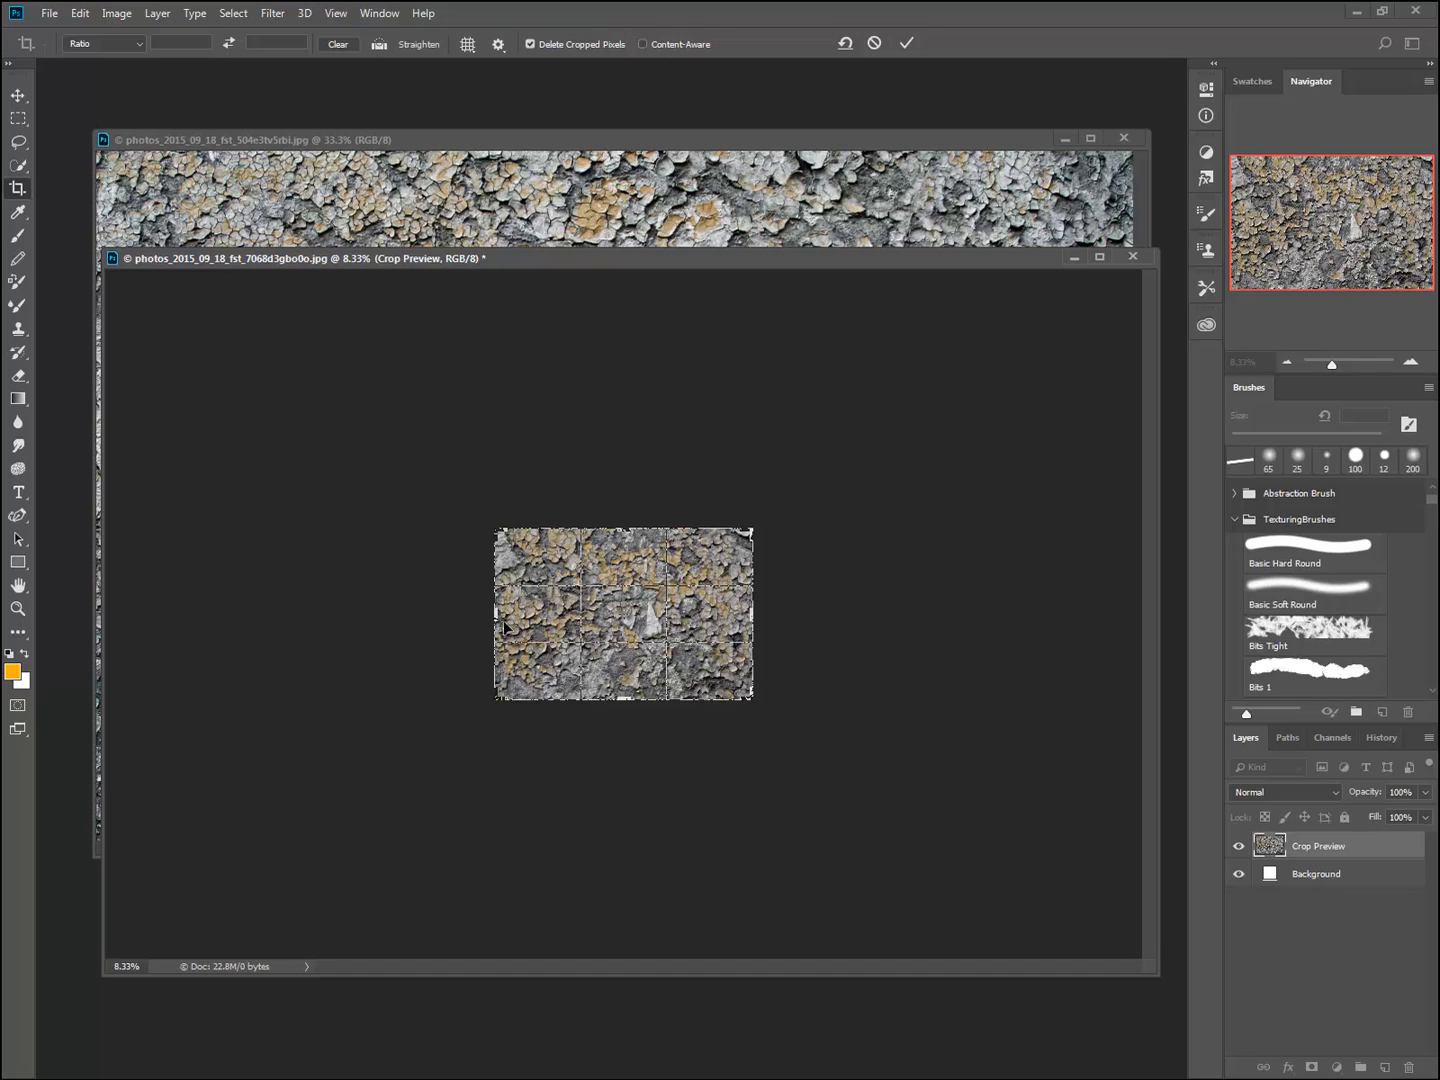
left_click_drag(497, 628, 441, 631)
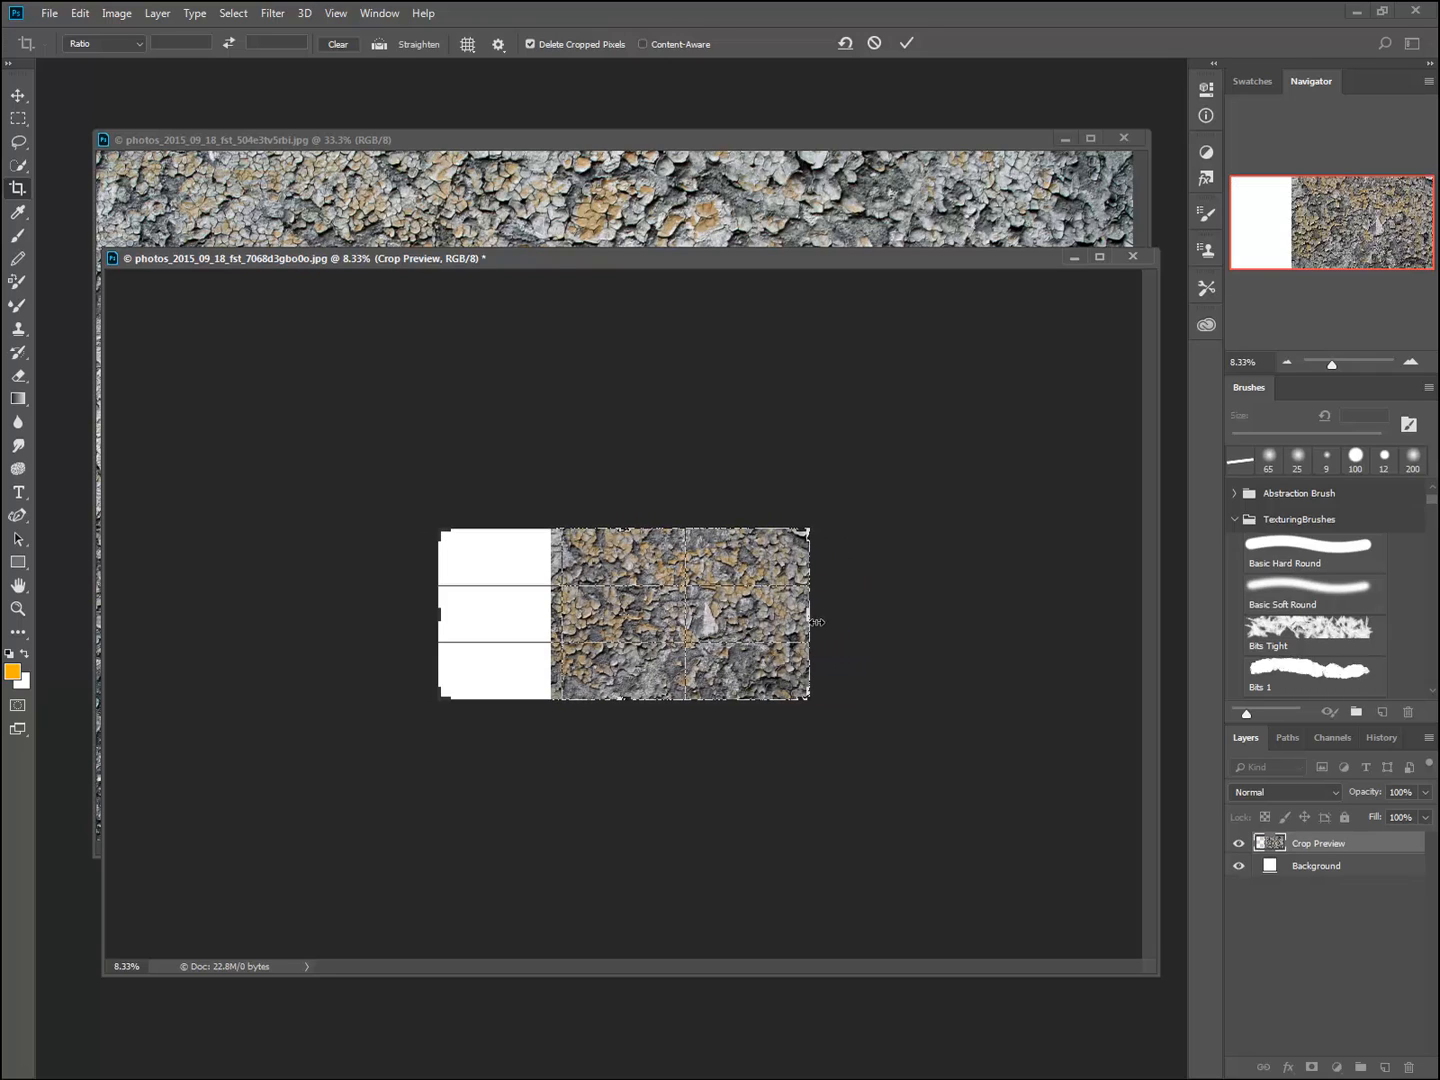
mouse_move(818, 622)
left_mouse_down()
mouse_move(823, 600)
mouse_move(841, 628)
left_mouse_up()
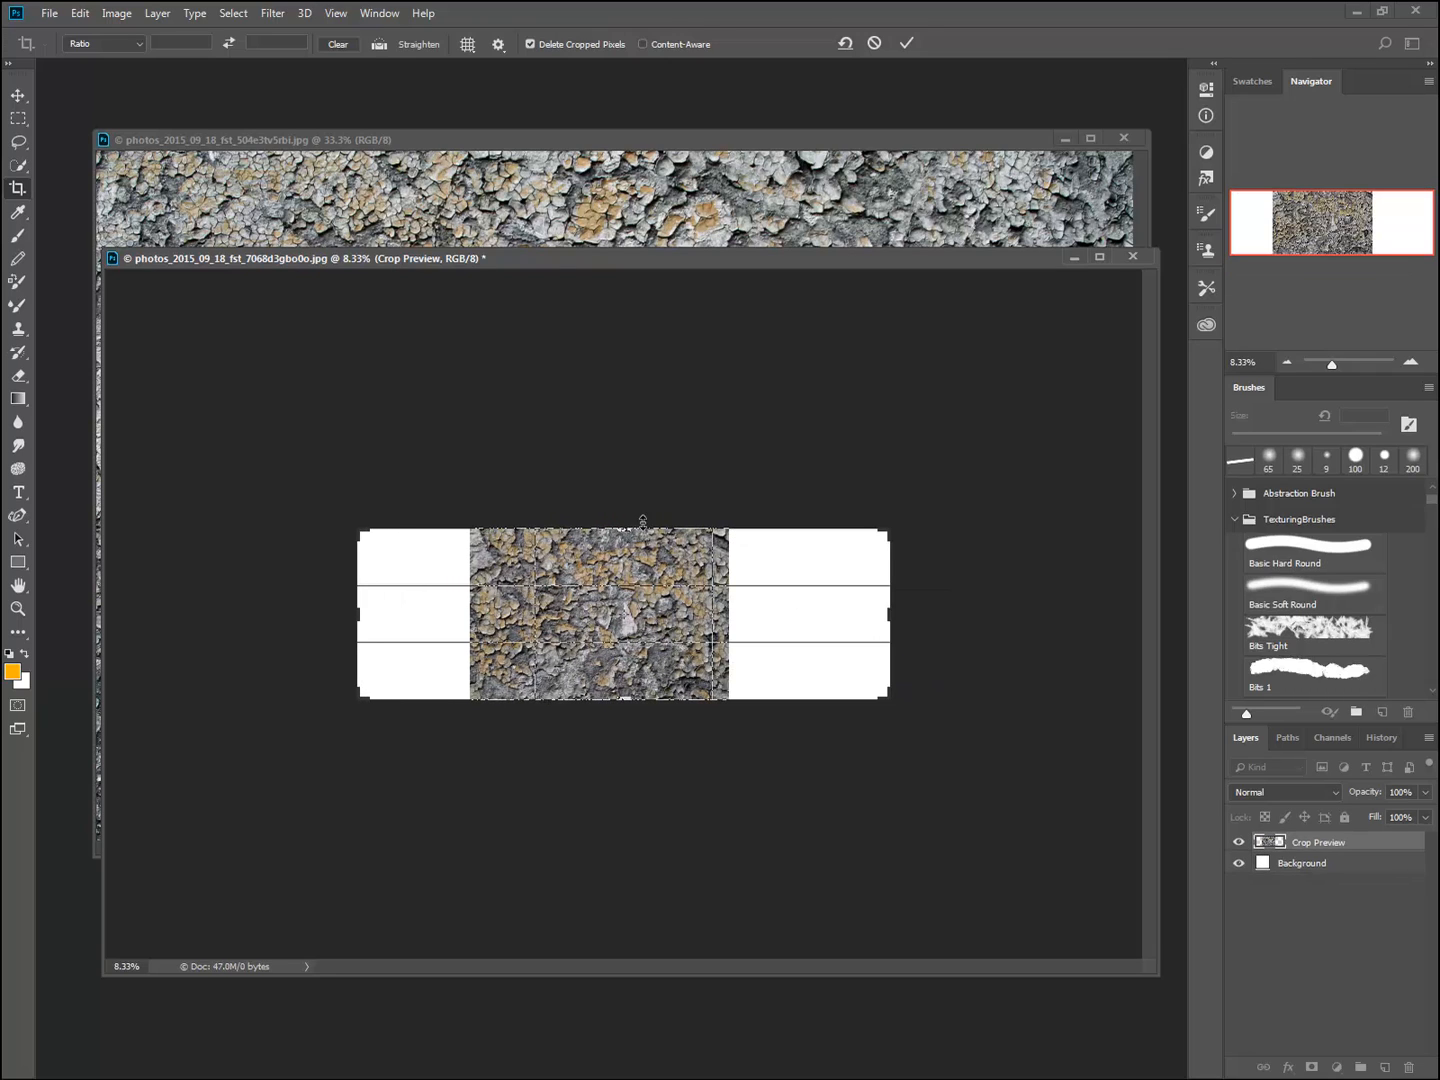
left_click_drag(643, 521, 626, 474)
left_click_drag(622, 774, 615, 862)
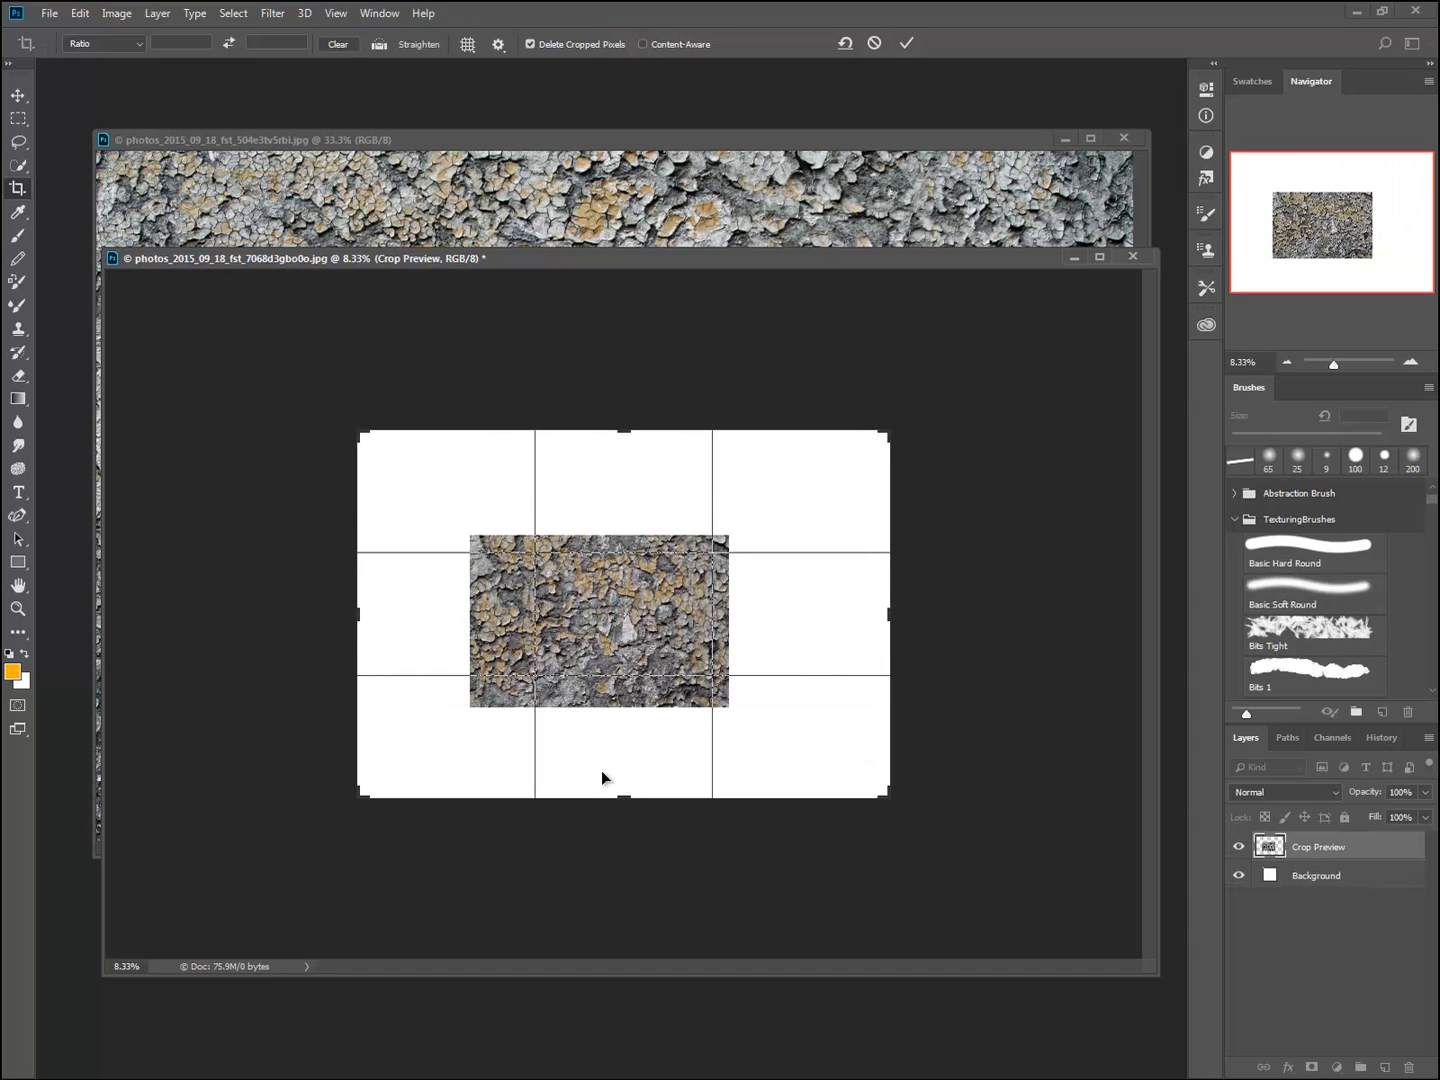
mouse_move(353, 593)
left_mouse_down()
mouse_move(334, 589)
mouse_move(329, 607)
left_mouse_up()
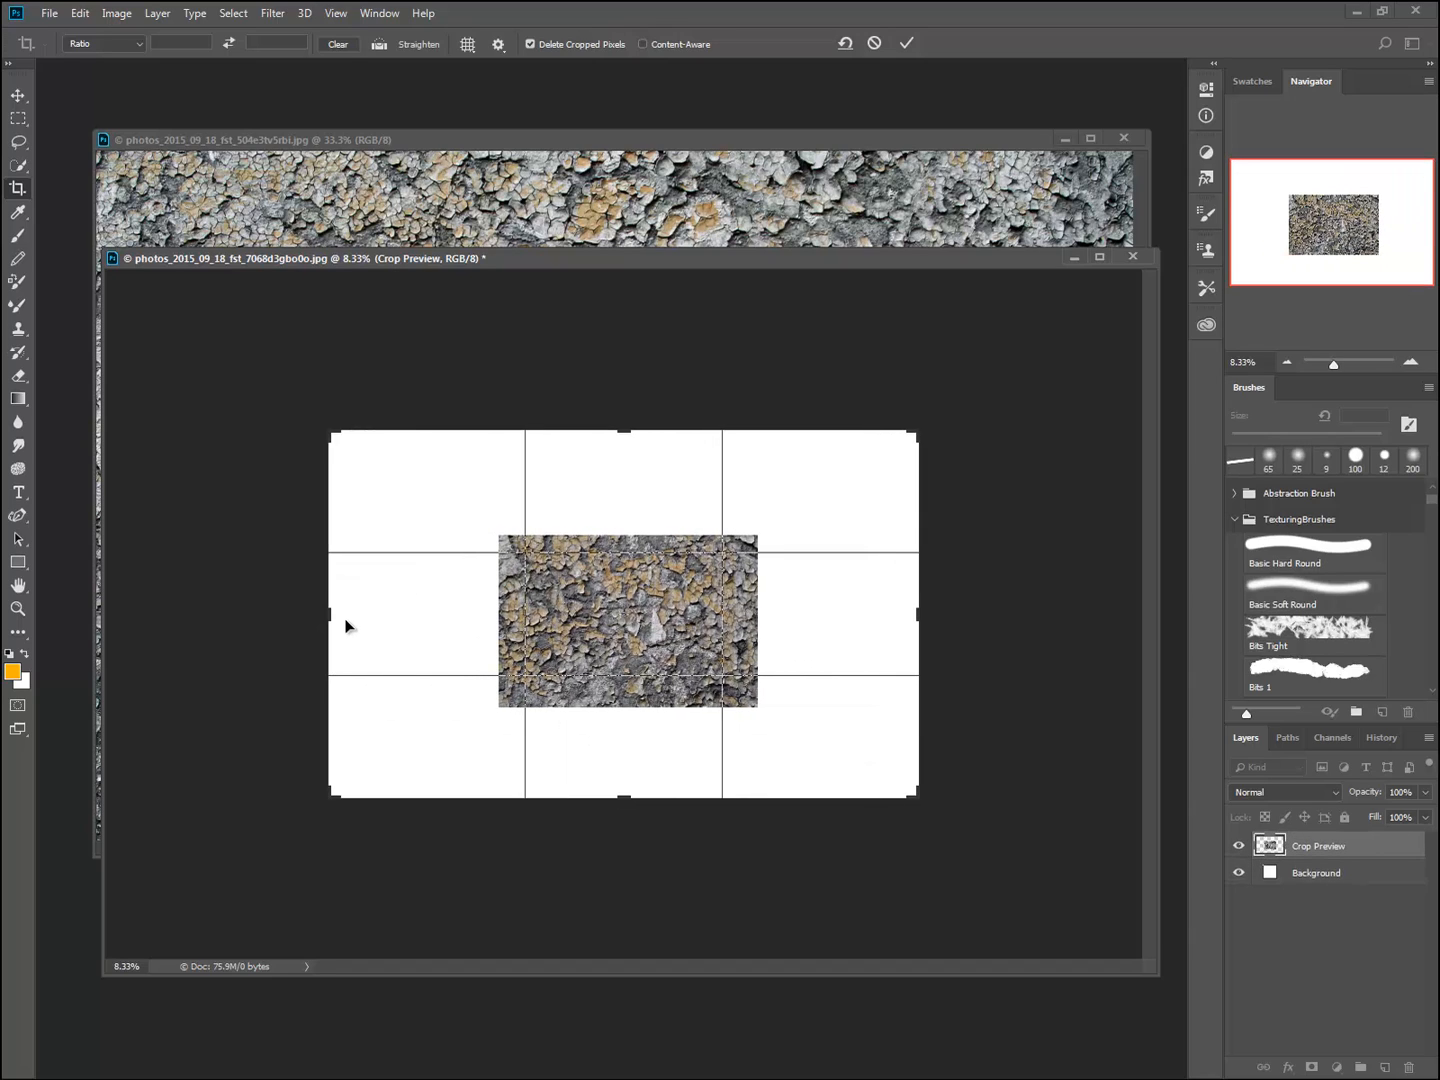
key("Return")
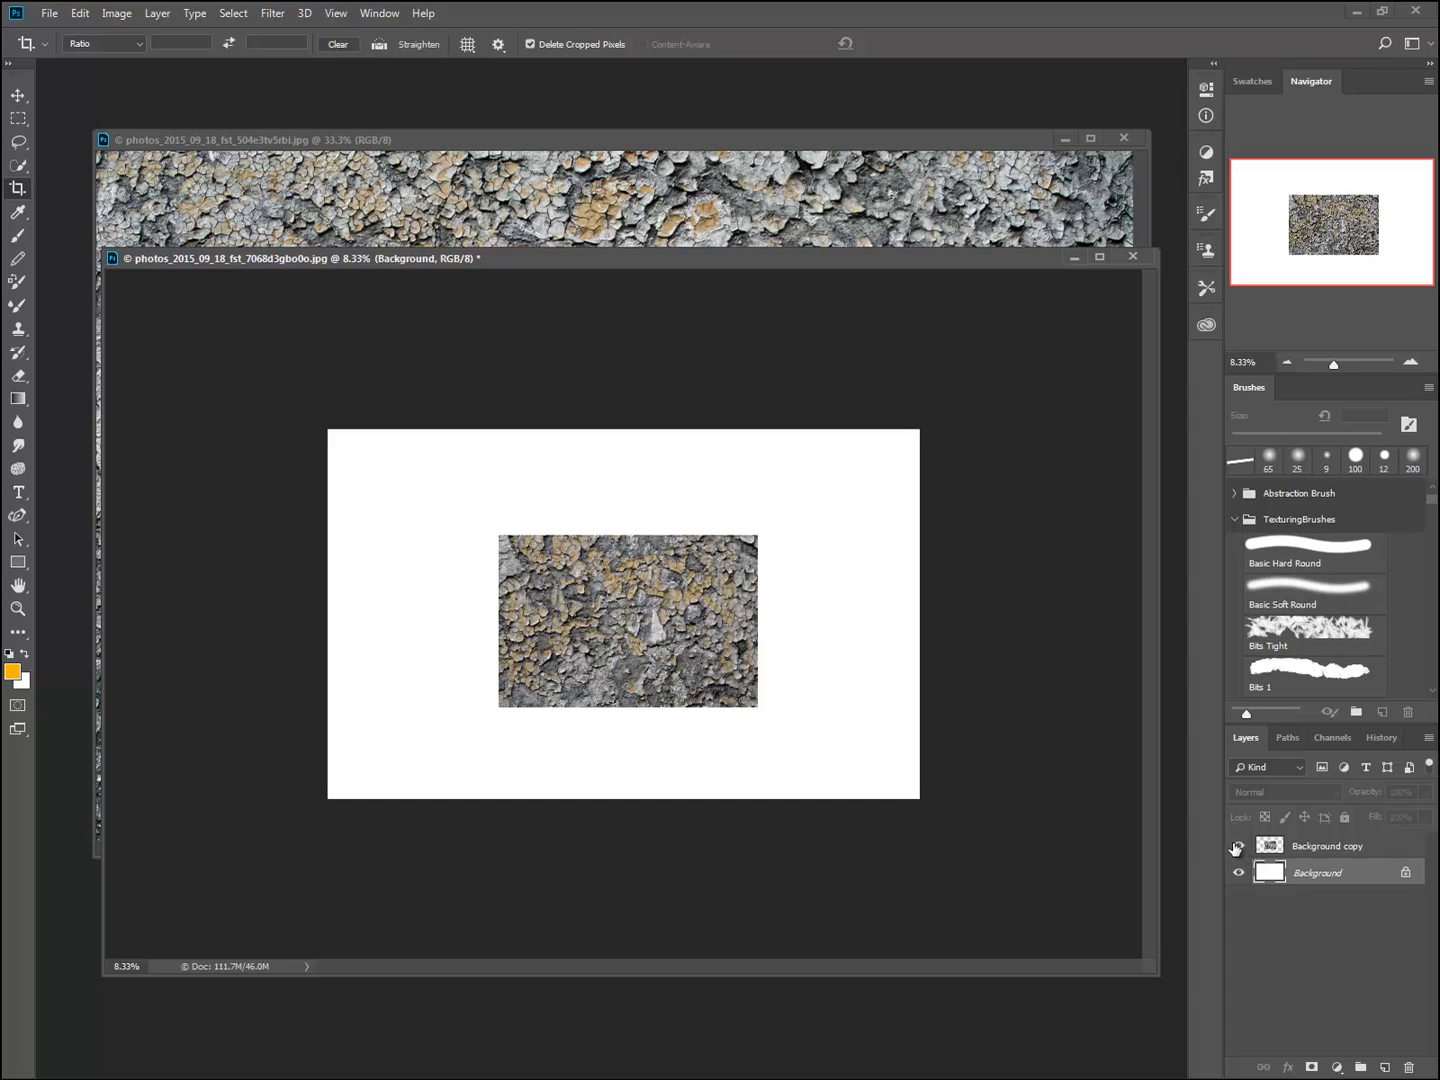
- Toggle the visibility of the Background copy and Background layers to examine what each one holds
left_click(1238, 845)
left_click(1237, 845)
left_click(1237, 846)
left_click(1237, 846)
left_click(1237, 846)
left_click(1236, 846)
left_click(1236, 846)
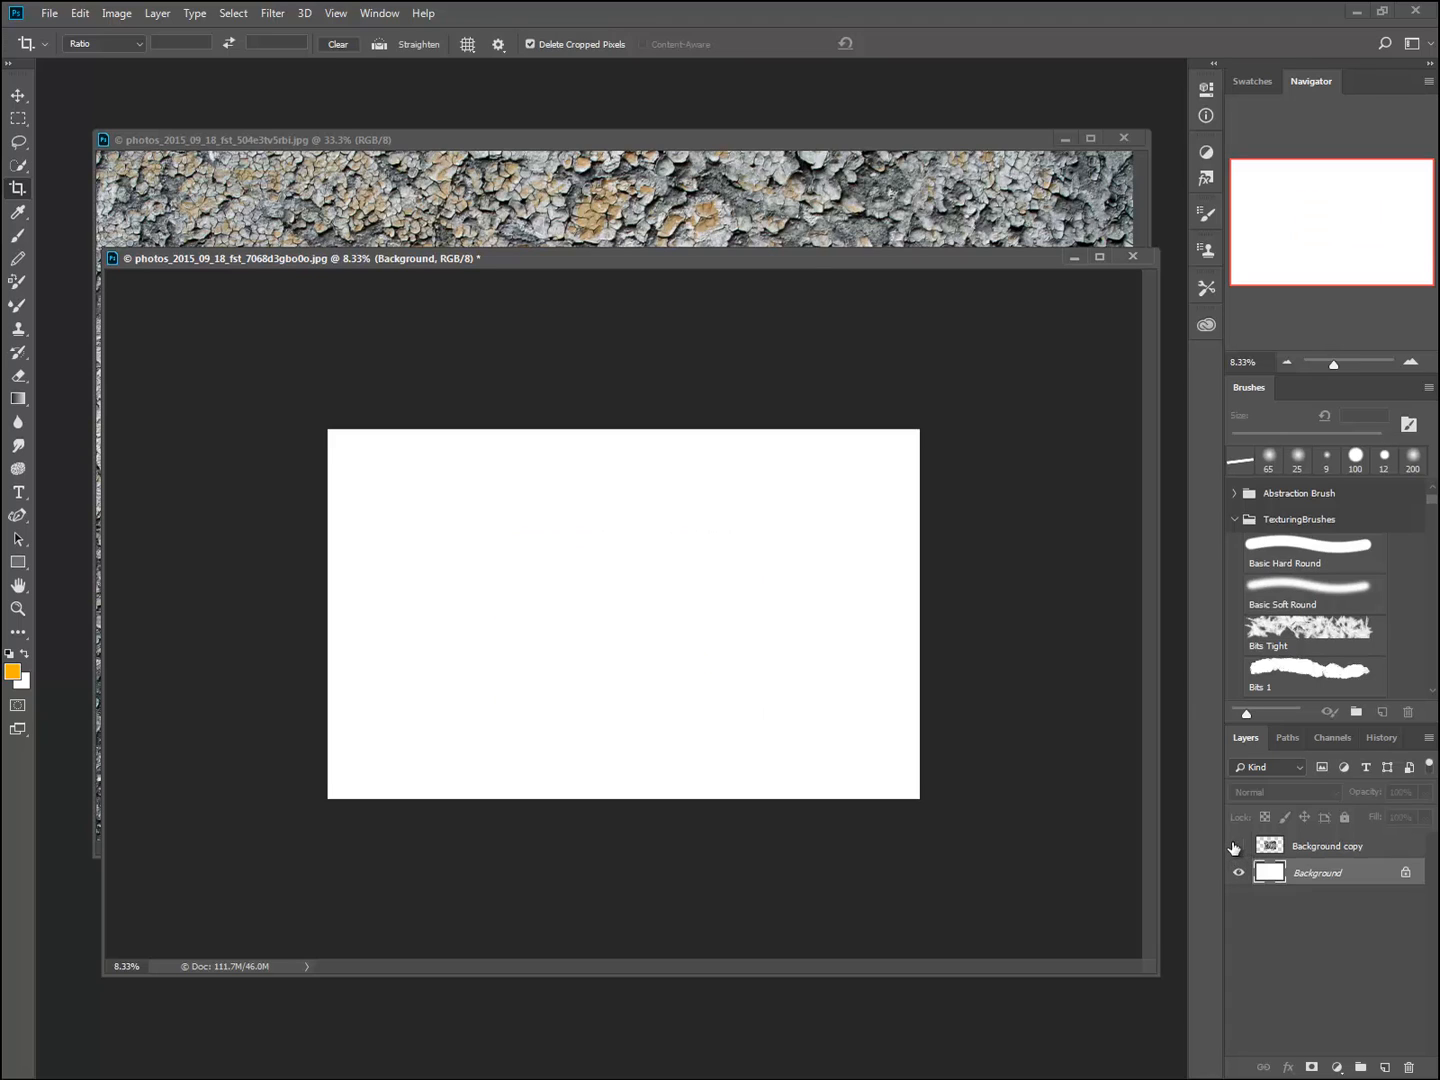
left_click(1237, 846)
left_click(1238, 873)
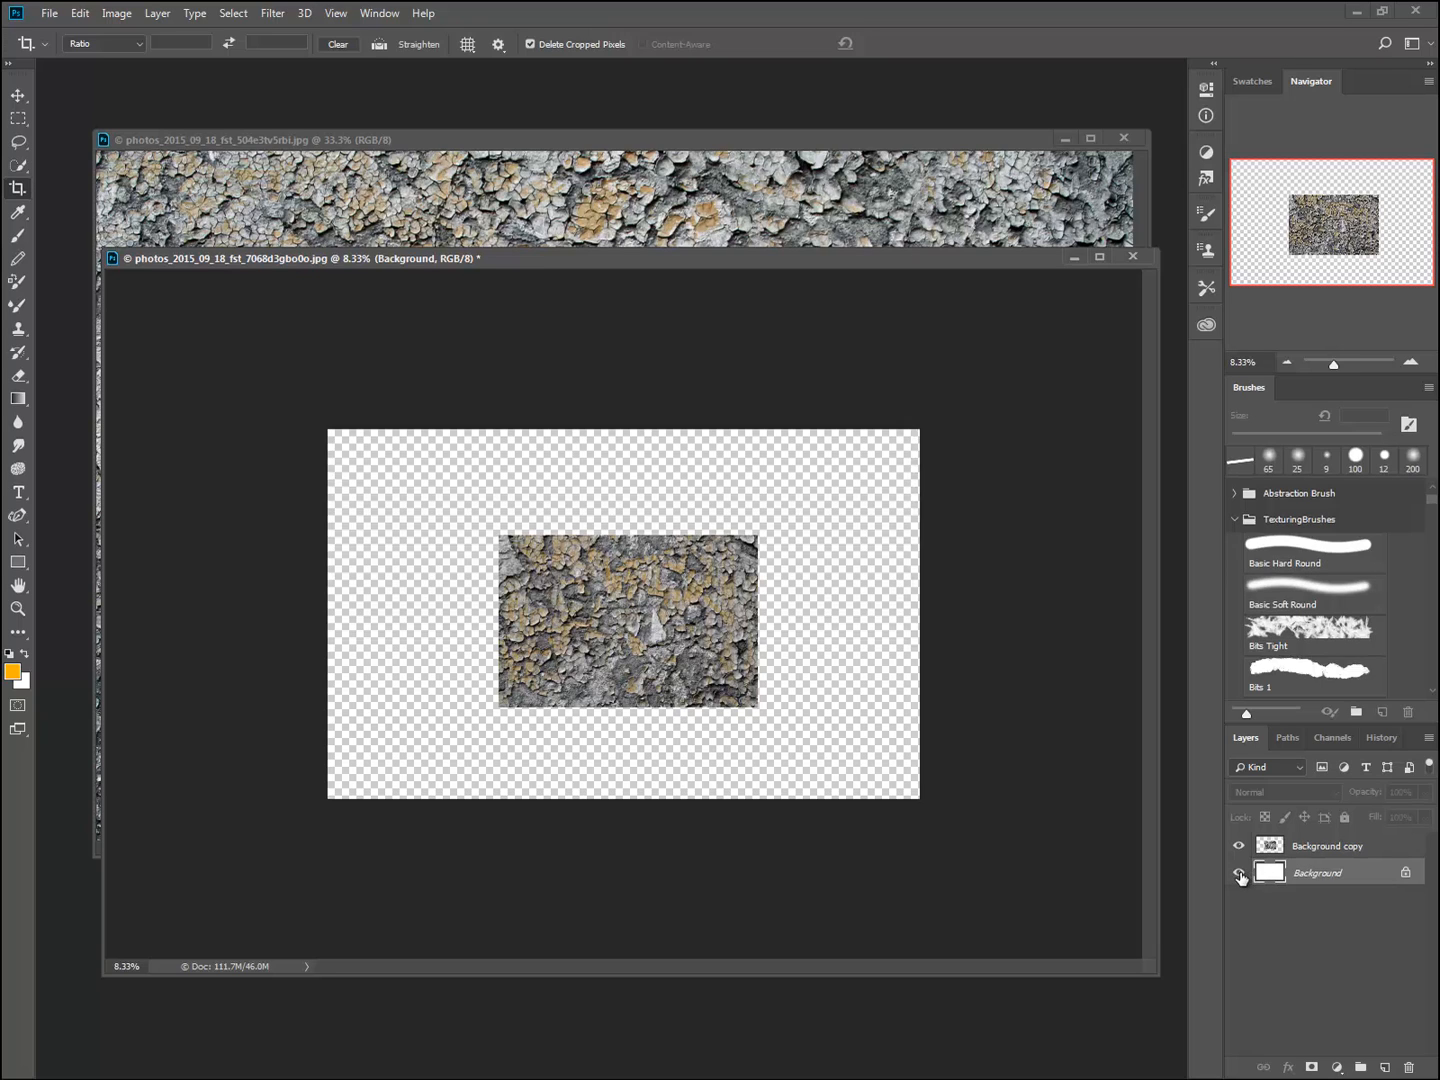
- Replace the white Background layer with a new empty layer beneath Background copy
left_click(1239, 873)
left_click(1239, 875)
left_click_drag(1330, 903, 1408, 1067)
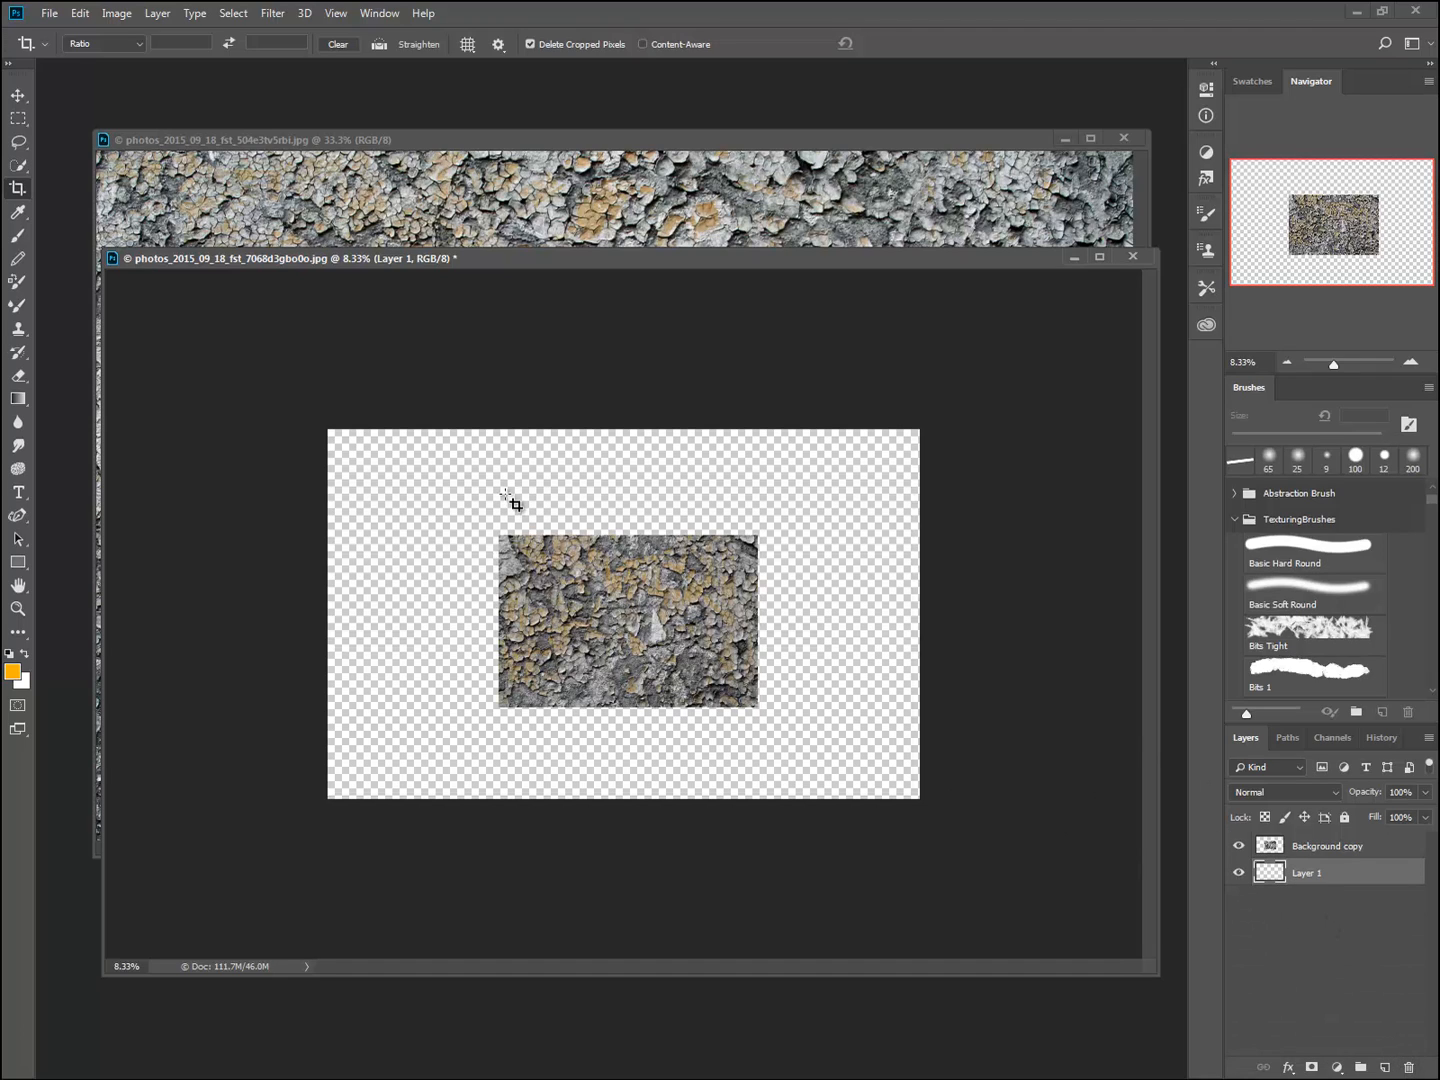
- Move the Background copy photo to the centre of the canvas and shift its document window slightly lower
key("v")
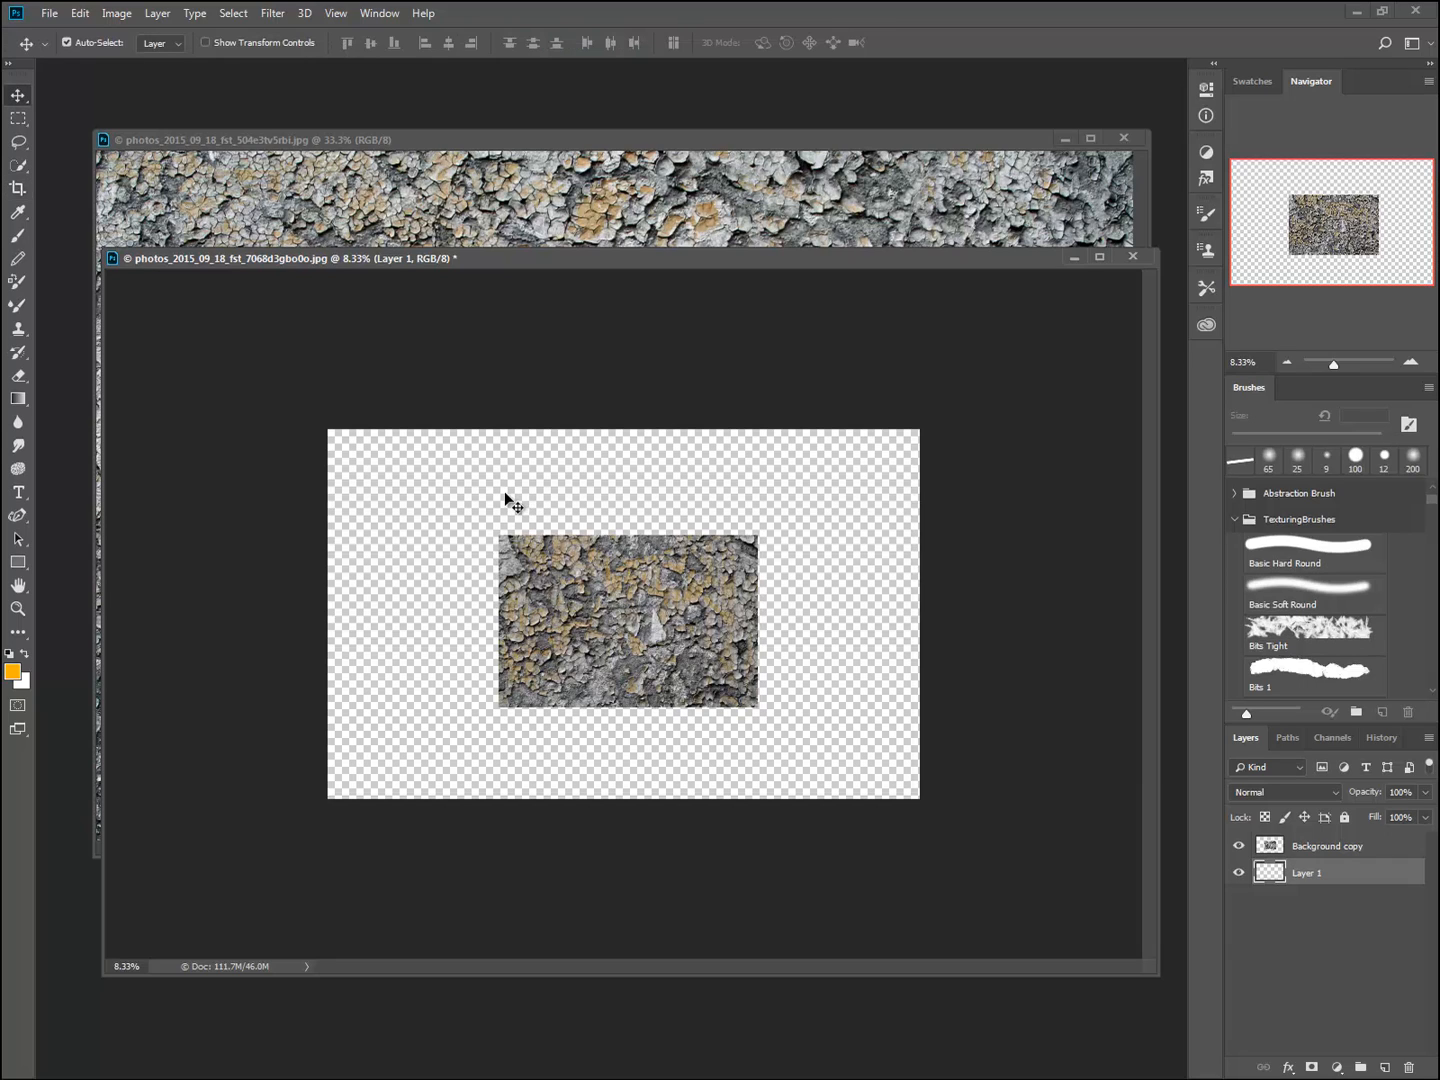
left_click(1315, 841)
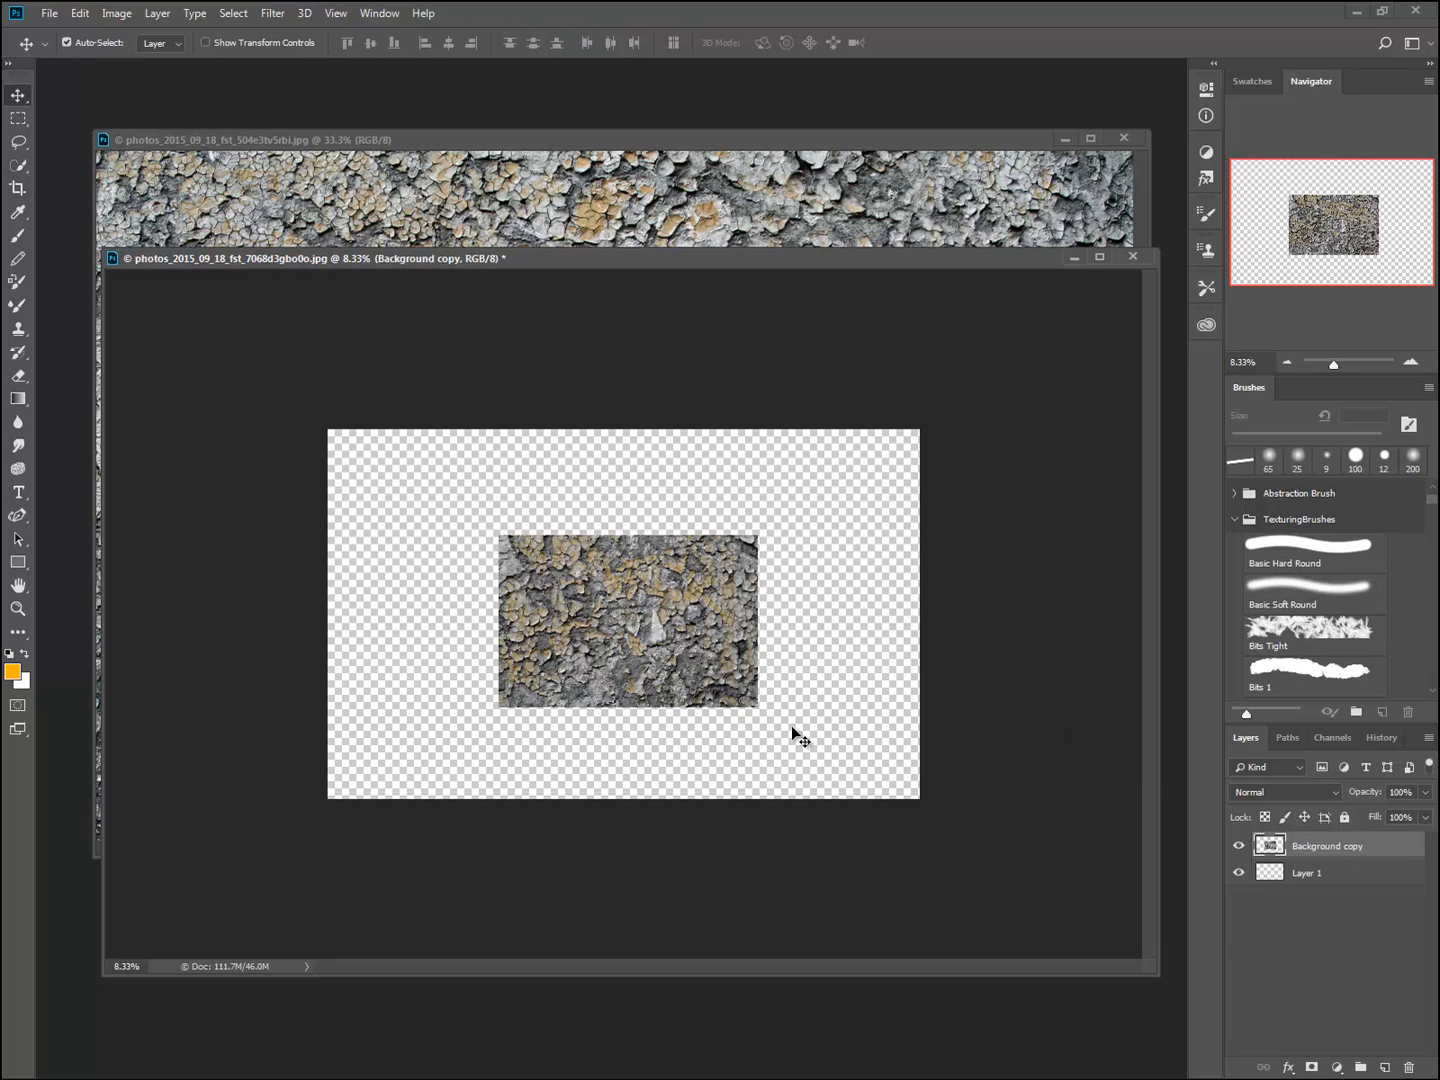
mouse_move(675, 647)
left_mouse_down()
mouse_move(658, 604)
mouse_move(648, 645)
mouse_move(675, 645)
mouse_move(665, 615)
mouse_move(653, 638)
mouse_move(668, 640)
left_mouse_up()
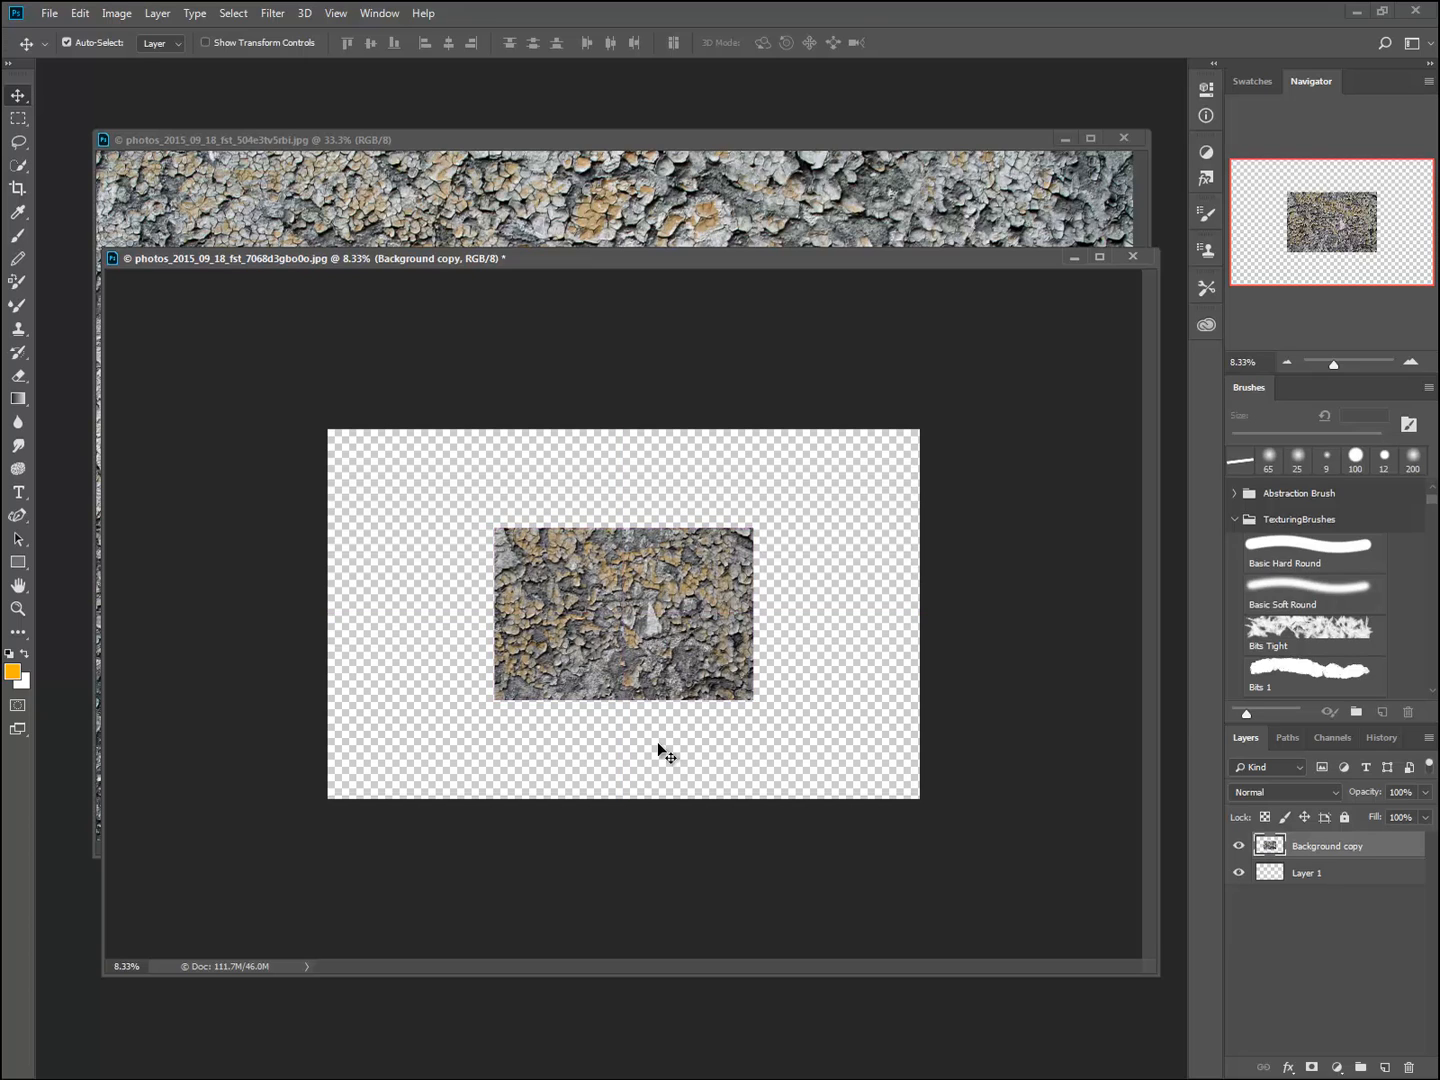
key("ctrl+plus")
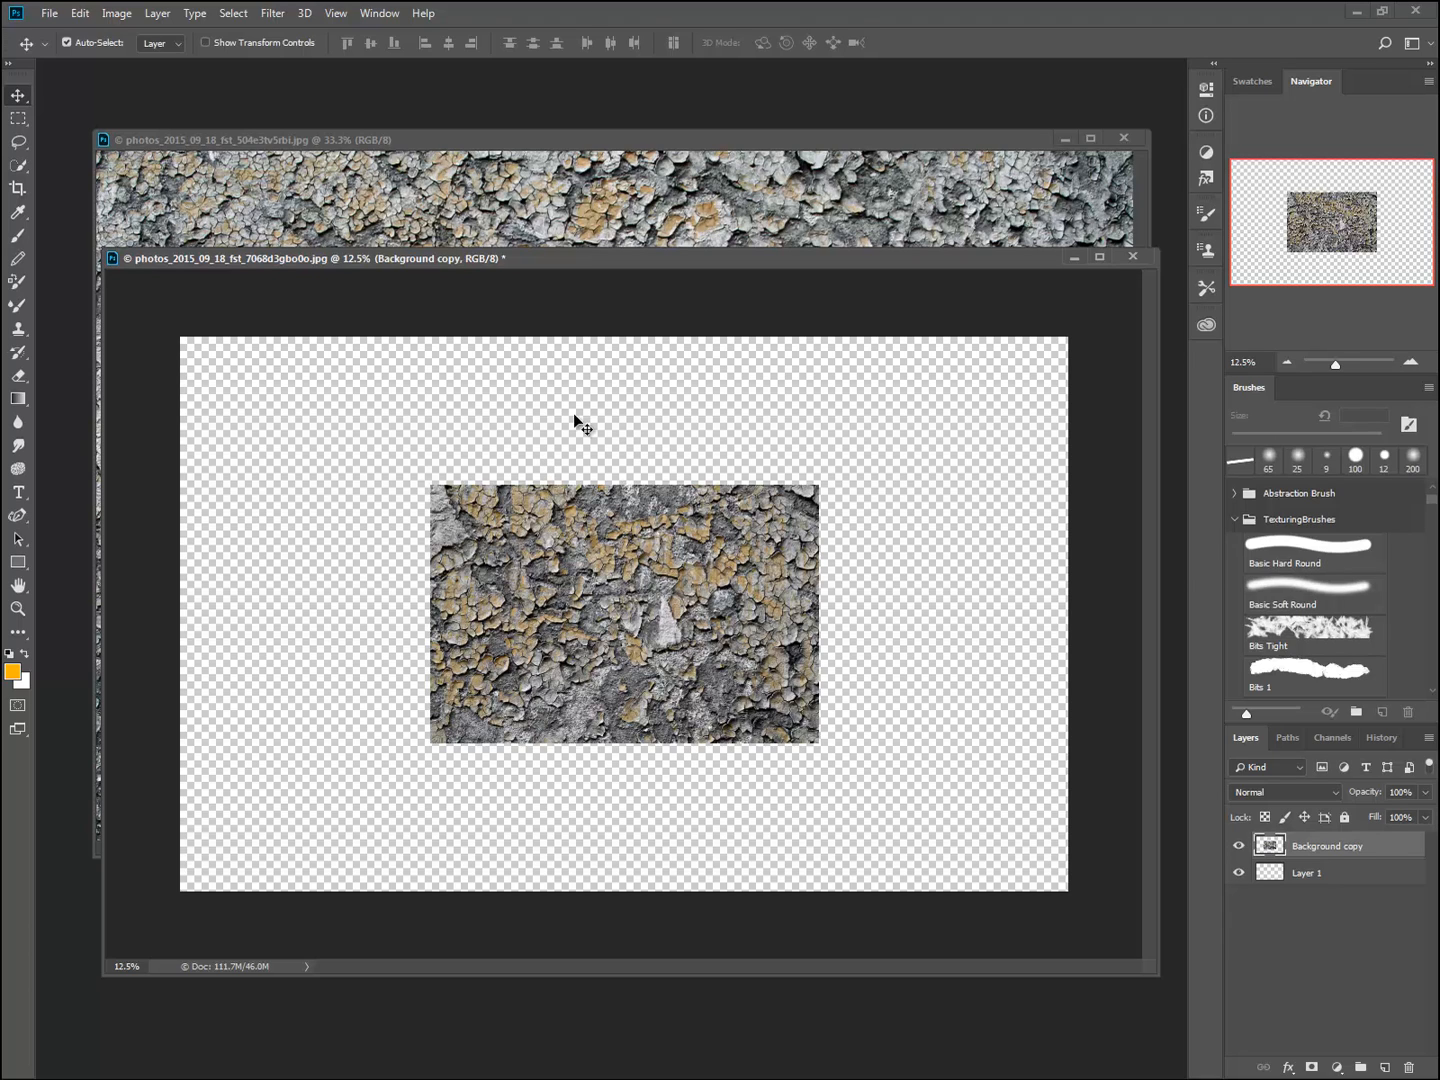
mouse_move(439, 256)
left_mouse_down()
mouse_move(418, 258)
mouse_move(427, 280)
left_mouse_up()
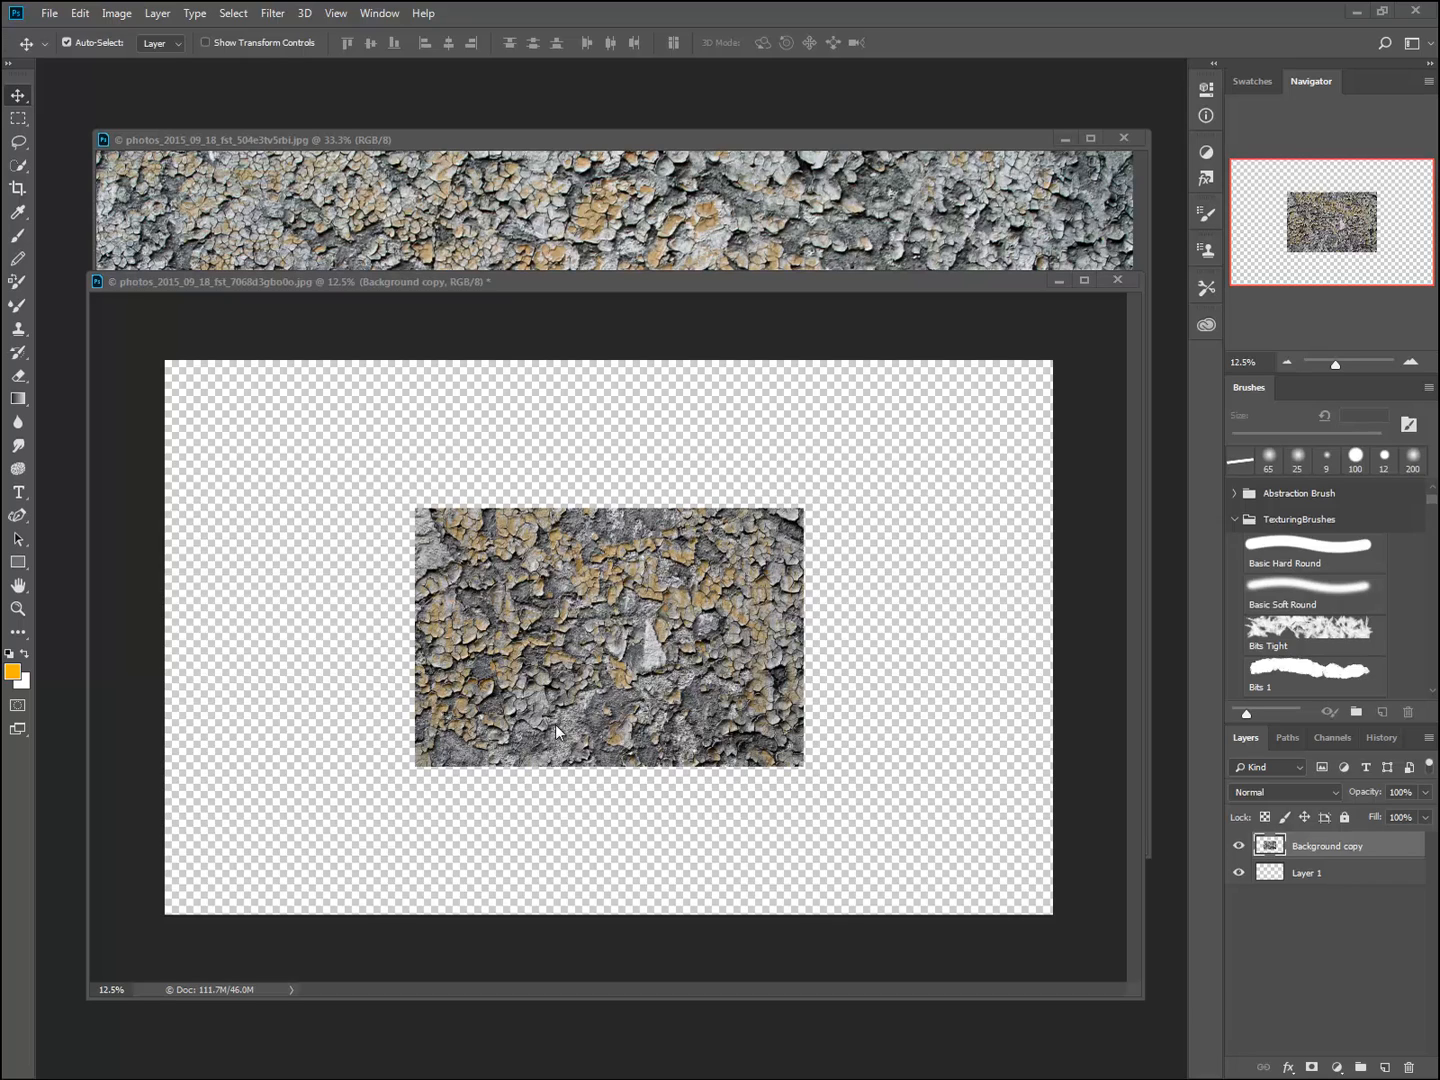
left_click(498, 484)
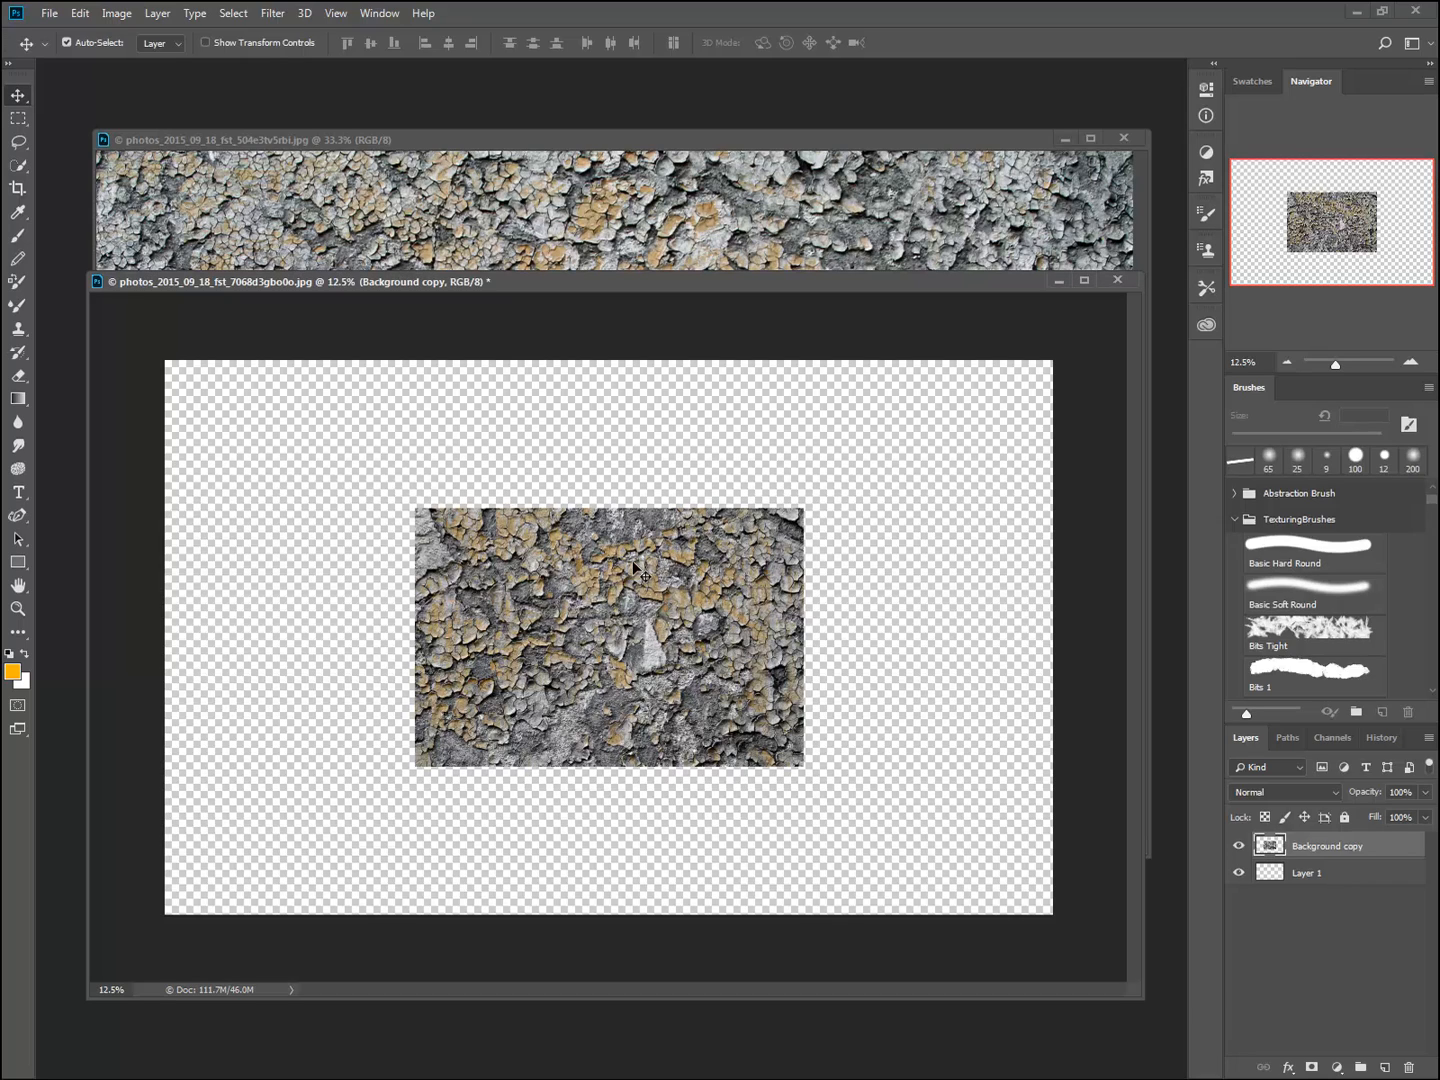
- Try fixed-size rectangular marquee selections on the photo with a width of 1044
left_click(20, 119)
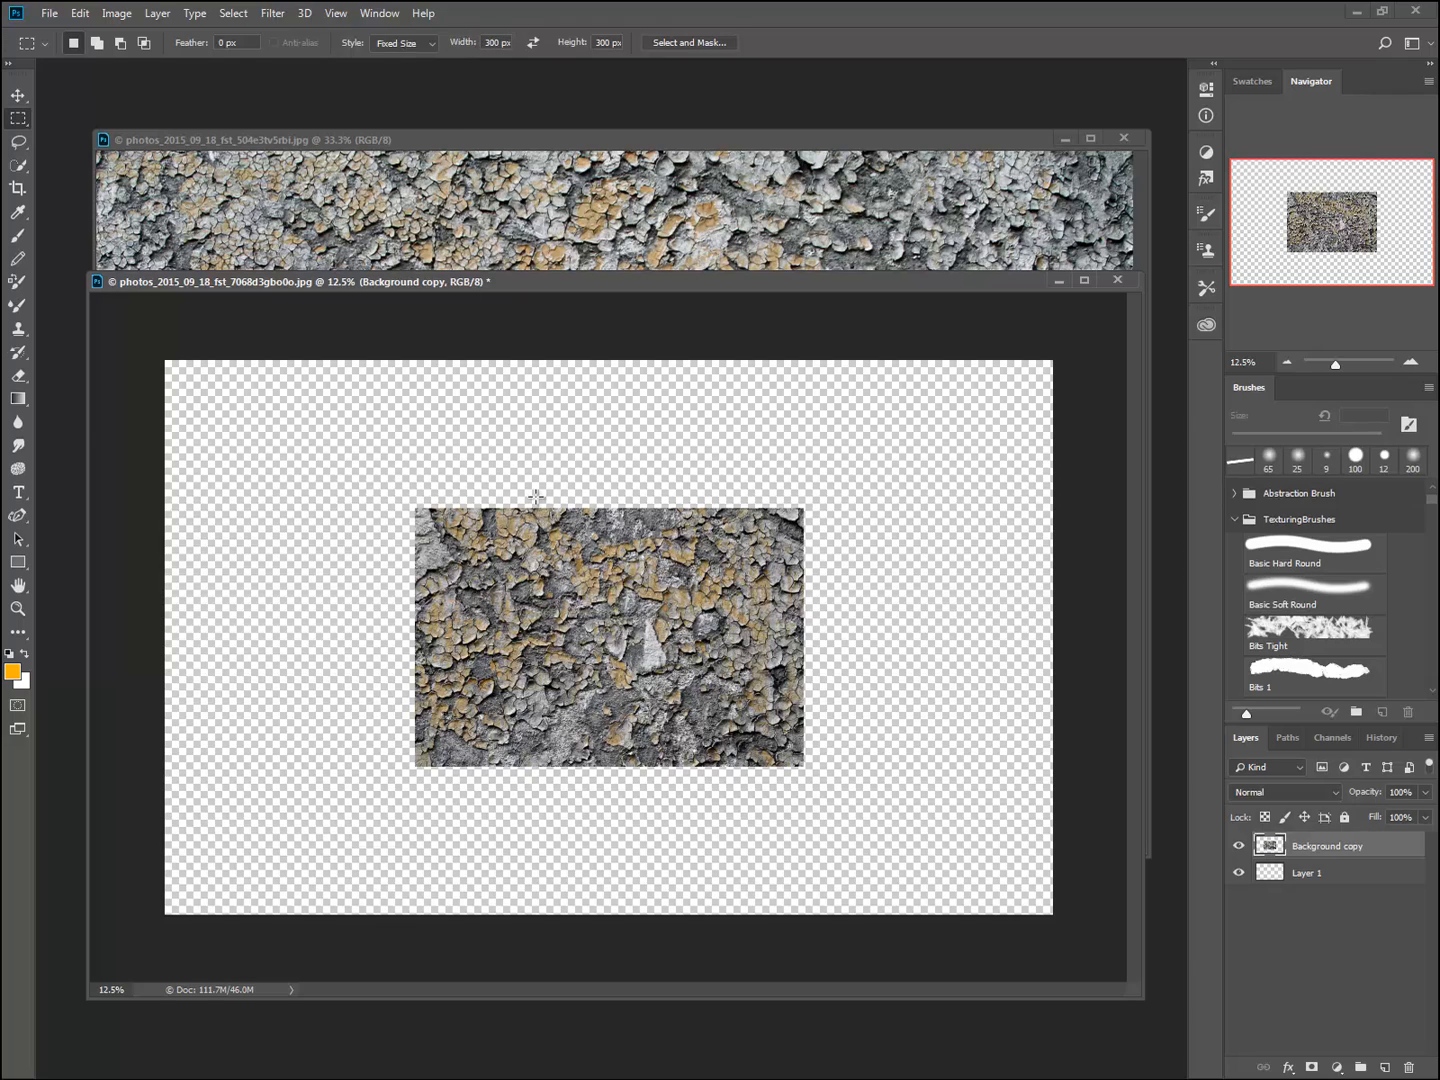
left_click(453, 42)
type("1")
type("0")
type("4")
type("4")
left_click_drag(500, 521, 524, 648)
left_click(594, 581)
left_click_drag(599, 476, 768, 464)
- Make a fixed-size 2048 by 2048 px rectangular selection aligned with the photo's upper edge
type("2048")
left_click(604, 43)
type("2048")
left_click_drag(590, 581, 498, 507)
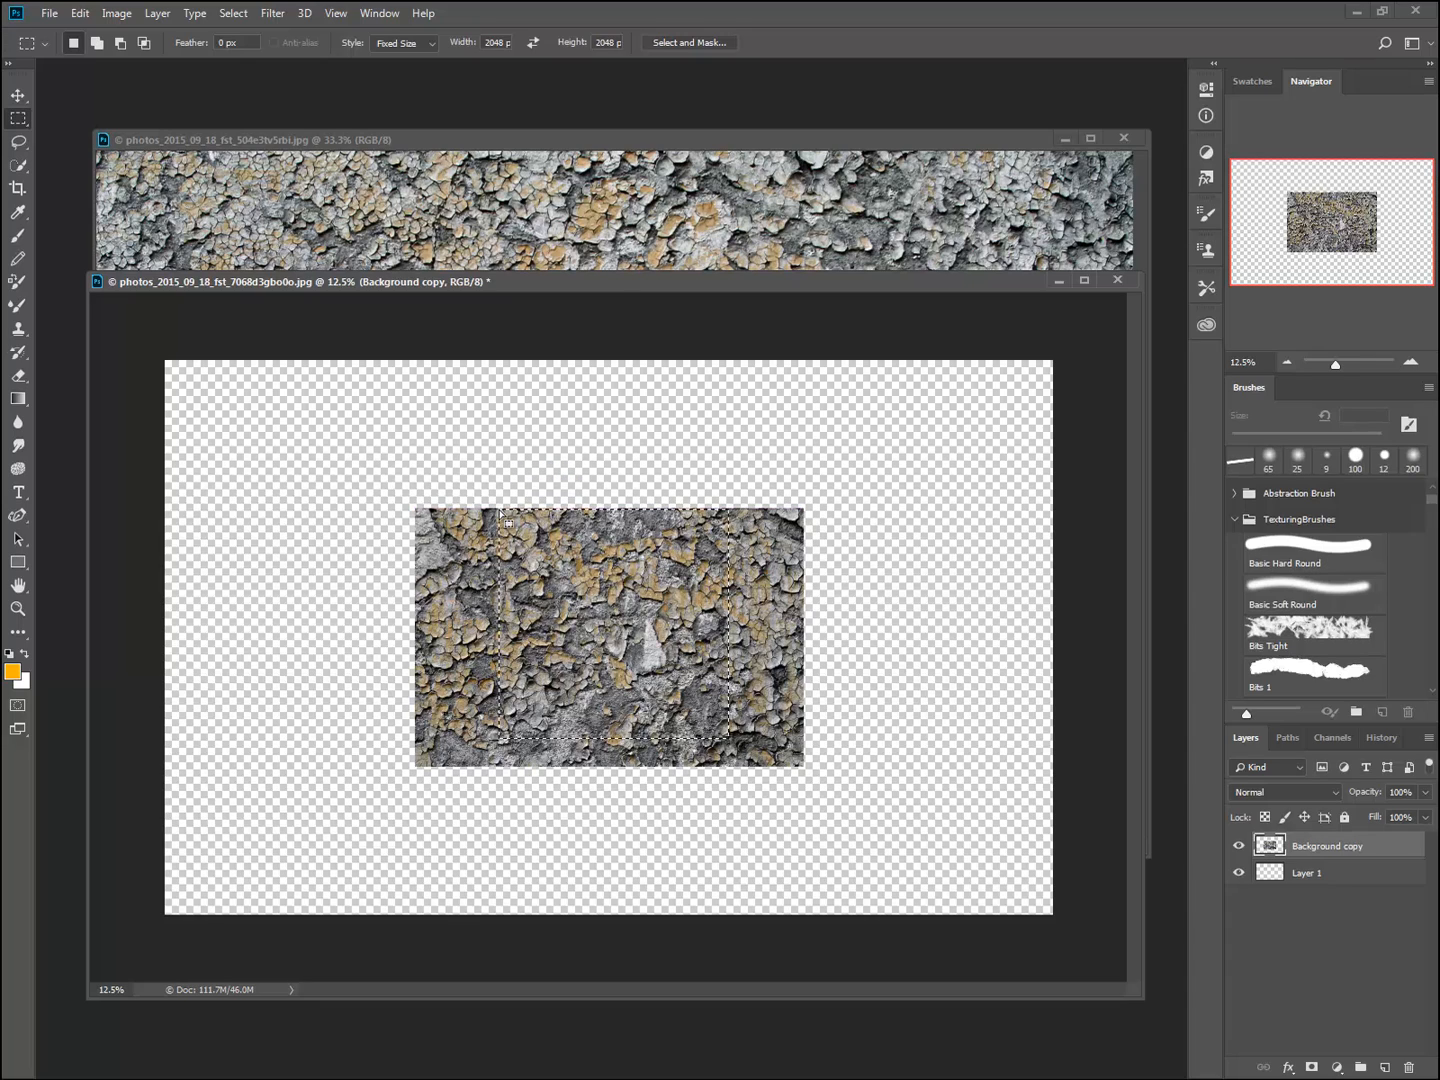
- Copy the selected square to a new layer and hide the Background copy layer
right_click(647, 580)
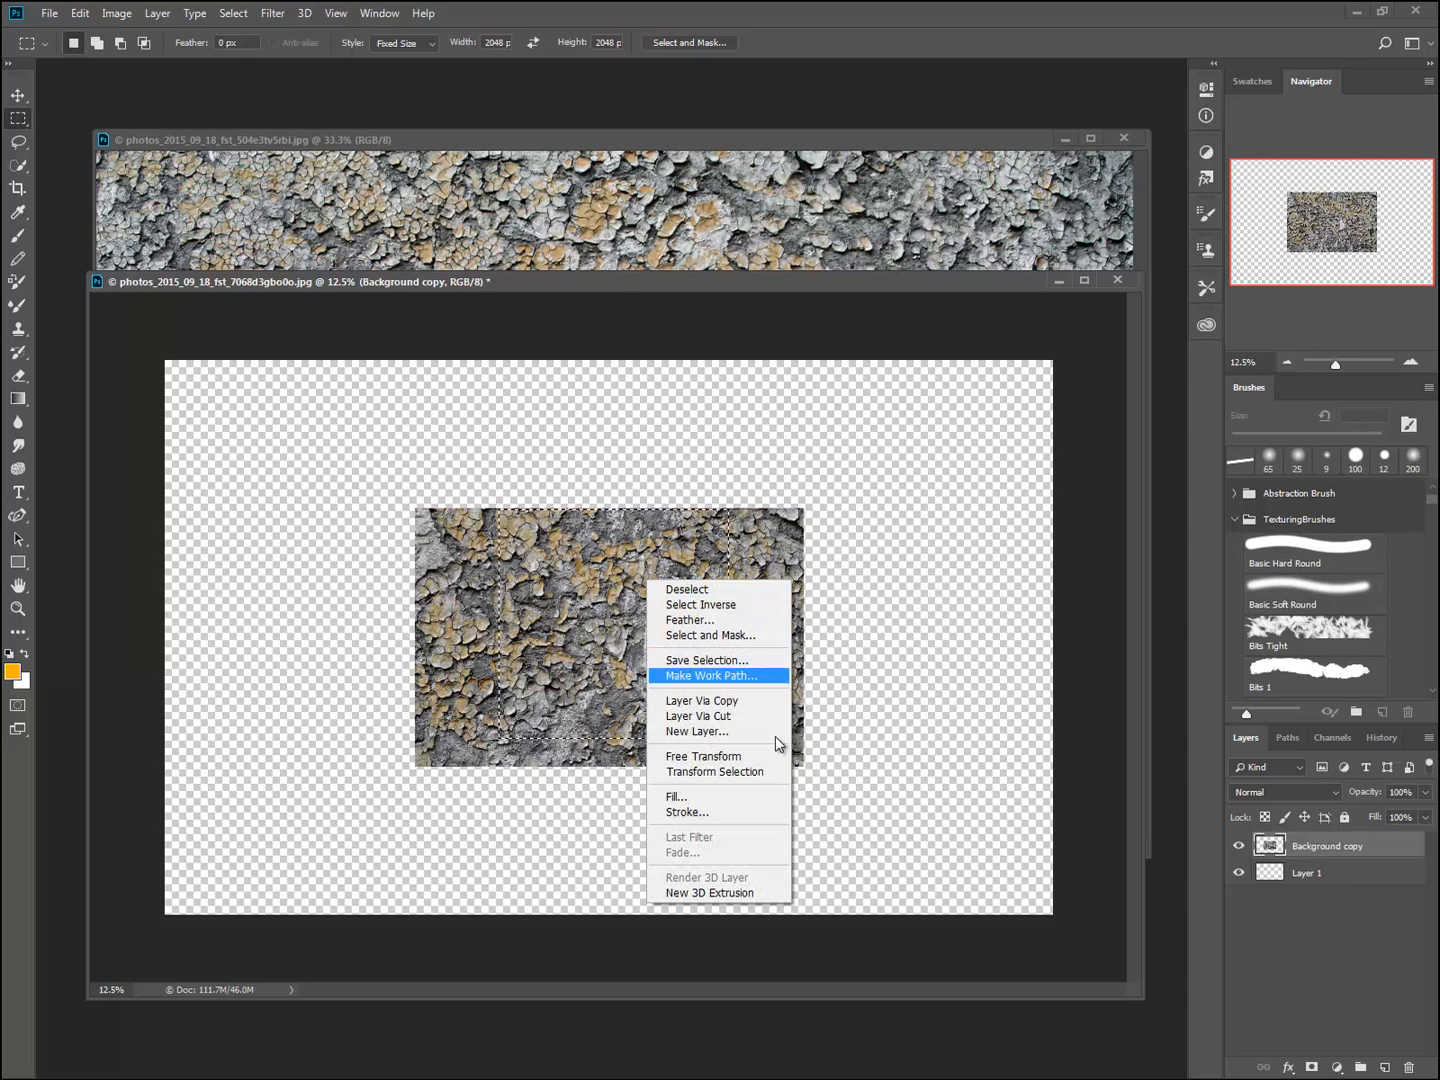
left_click(749, 702)
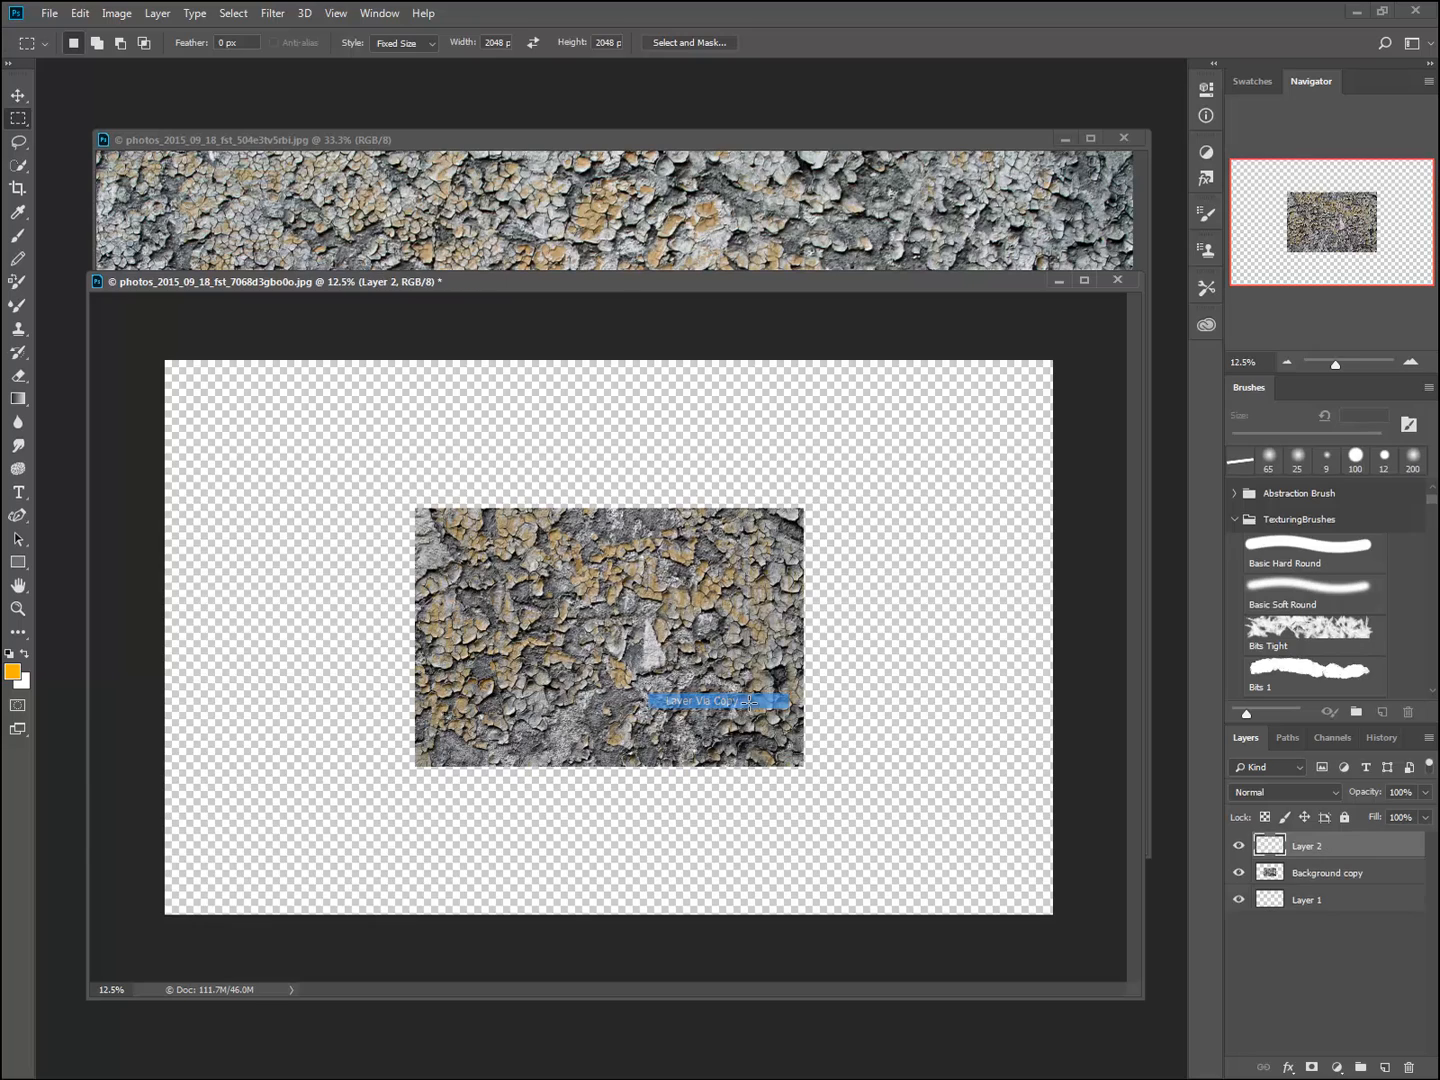
left_click(1238, 872)
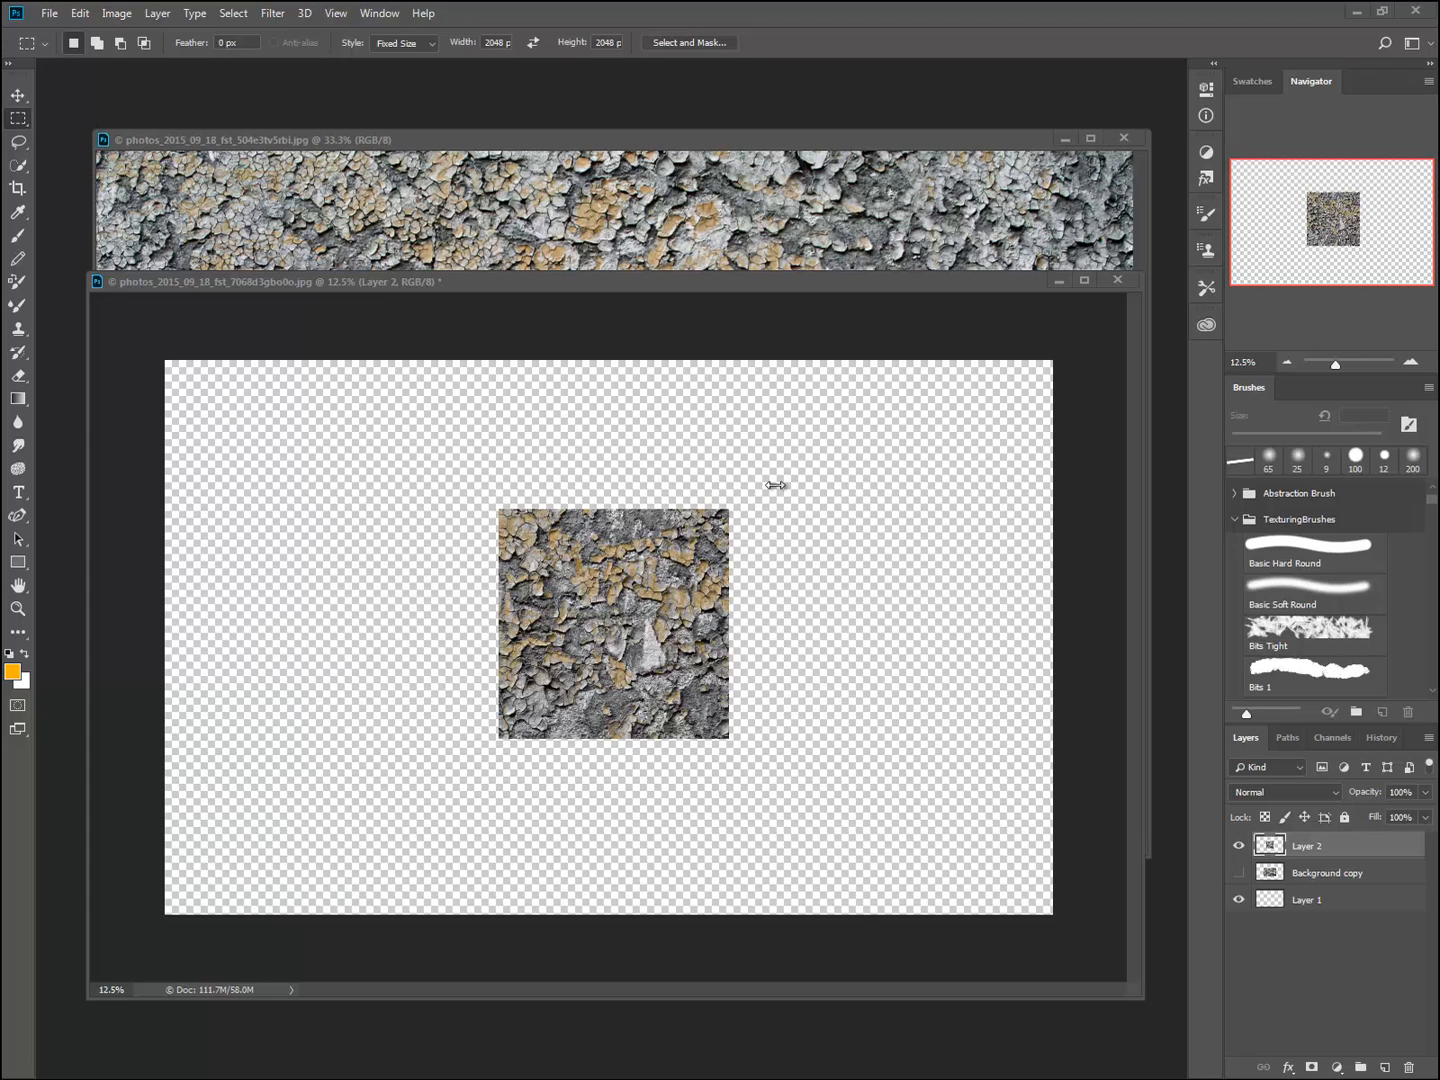
- Move the 7068d3gbo0o window lower and shift the 504e3tv5rbi window so more of its photo shows behind
left_click_drag(578, 286, 577, 368)
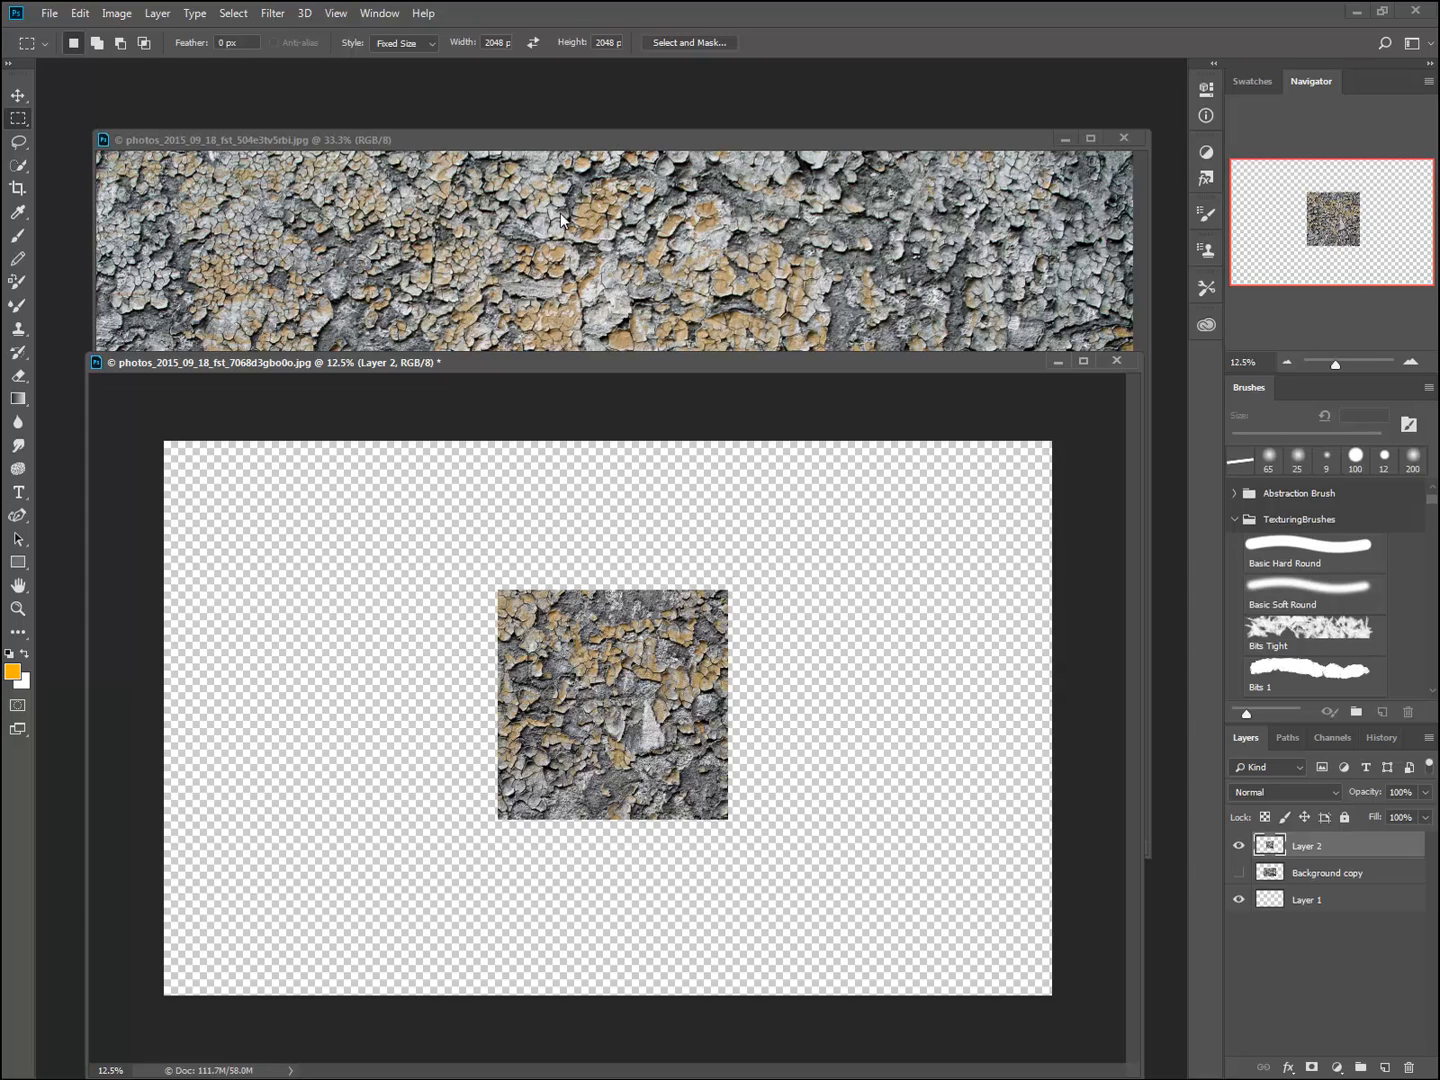
left_click(497, 131)
mouse_move(497, 131)
left_mouse_down()
mouse_move(528, 136)
mouse_move(520, 127)
left_mouse_up()
left_click(917, 952)
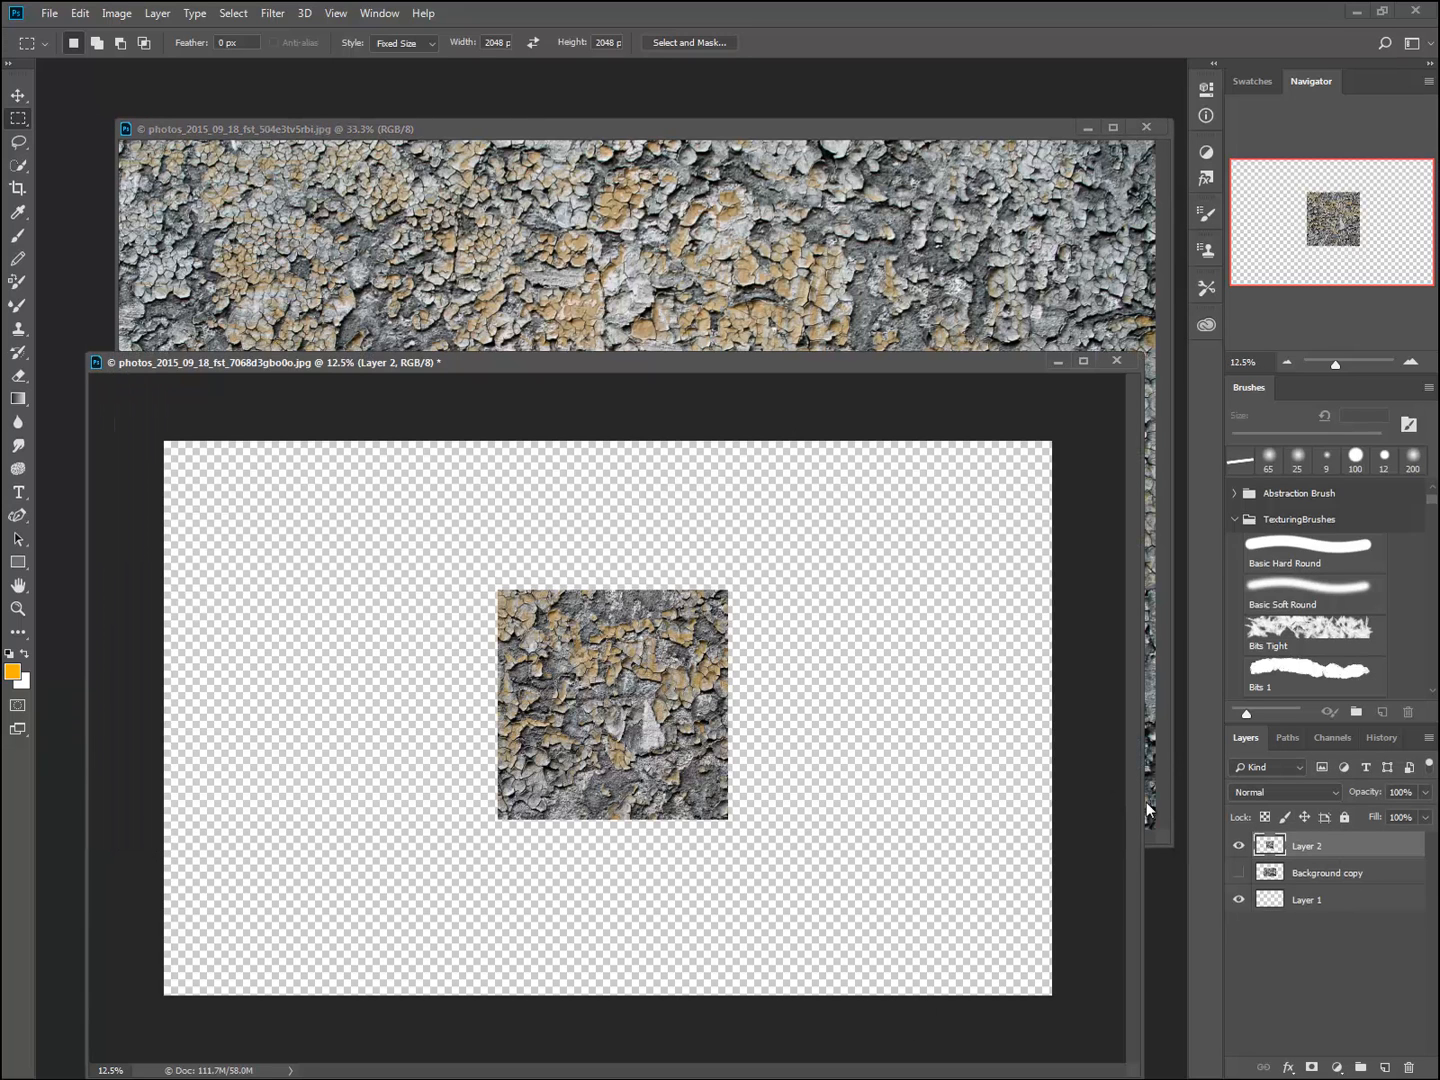
- Hide Layer 2 and show the Background copy layer, keeping Background copy selected
left_click(1300, 873)
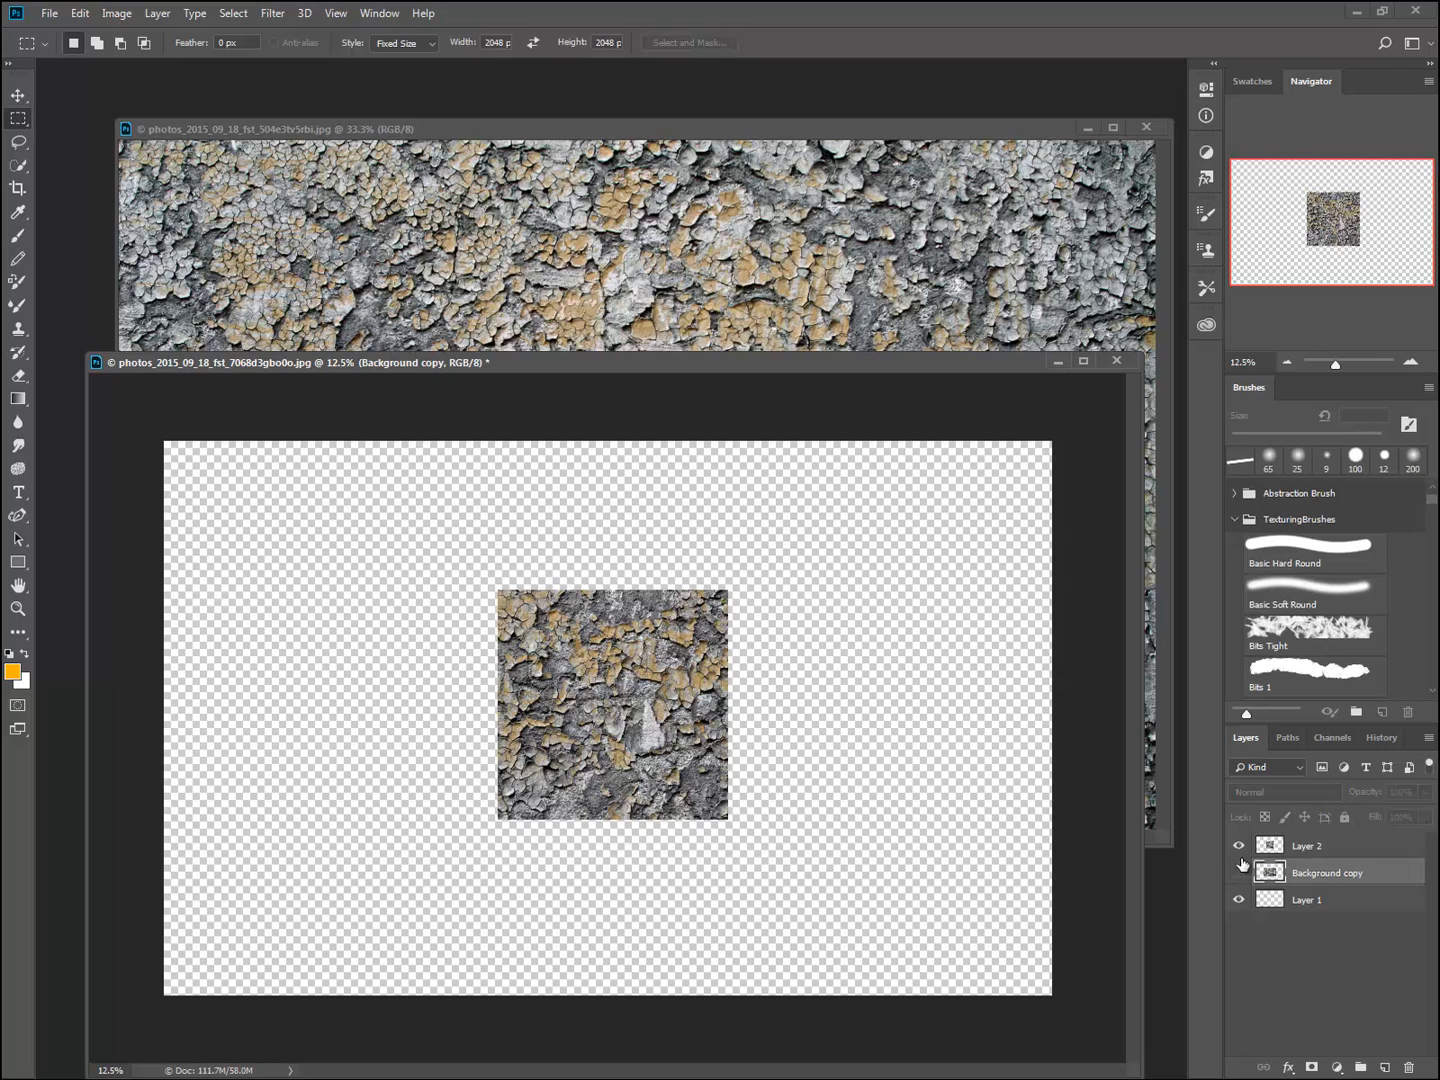
left_click(1239, 846)
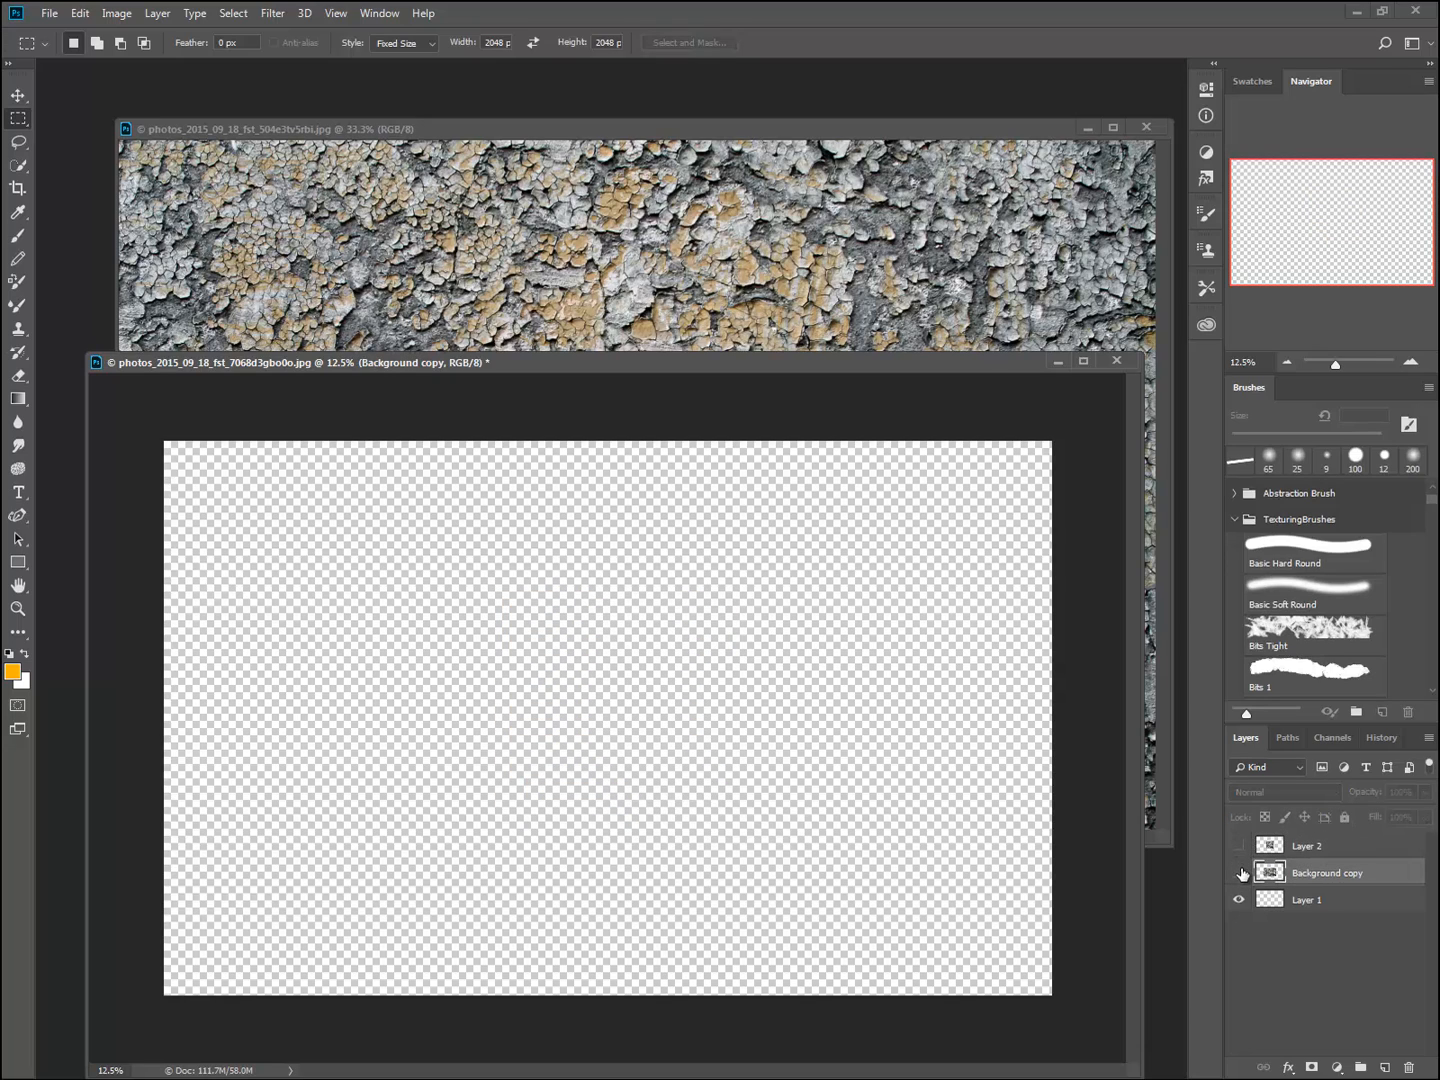
left_click(1239, 874)
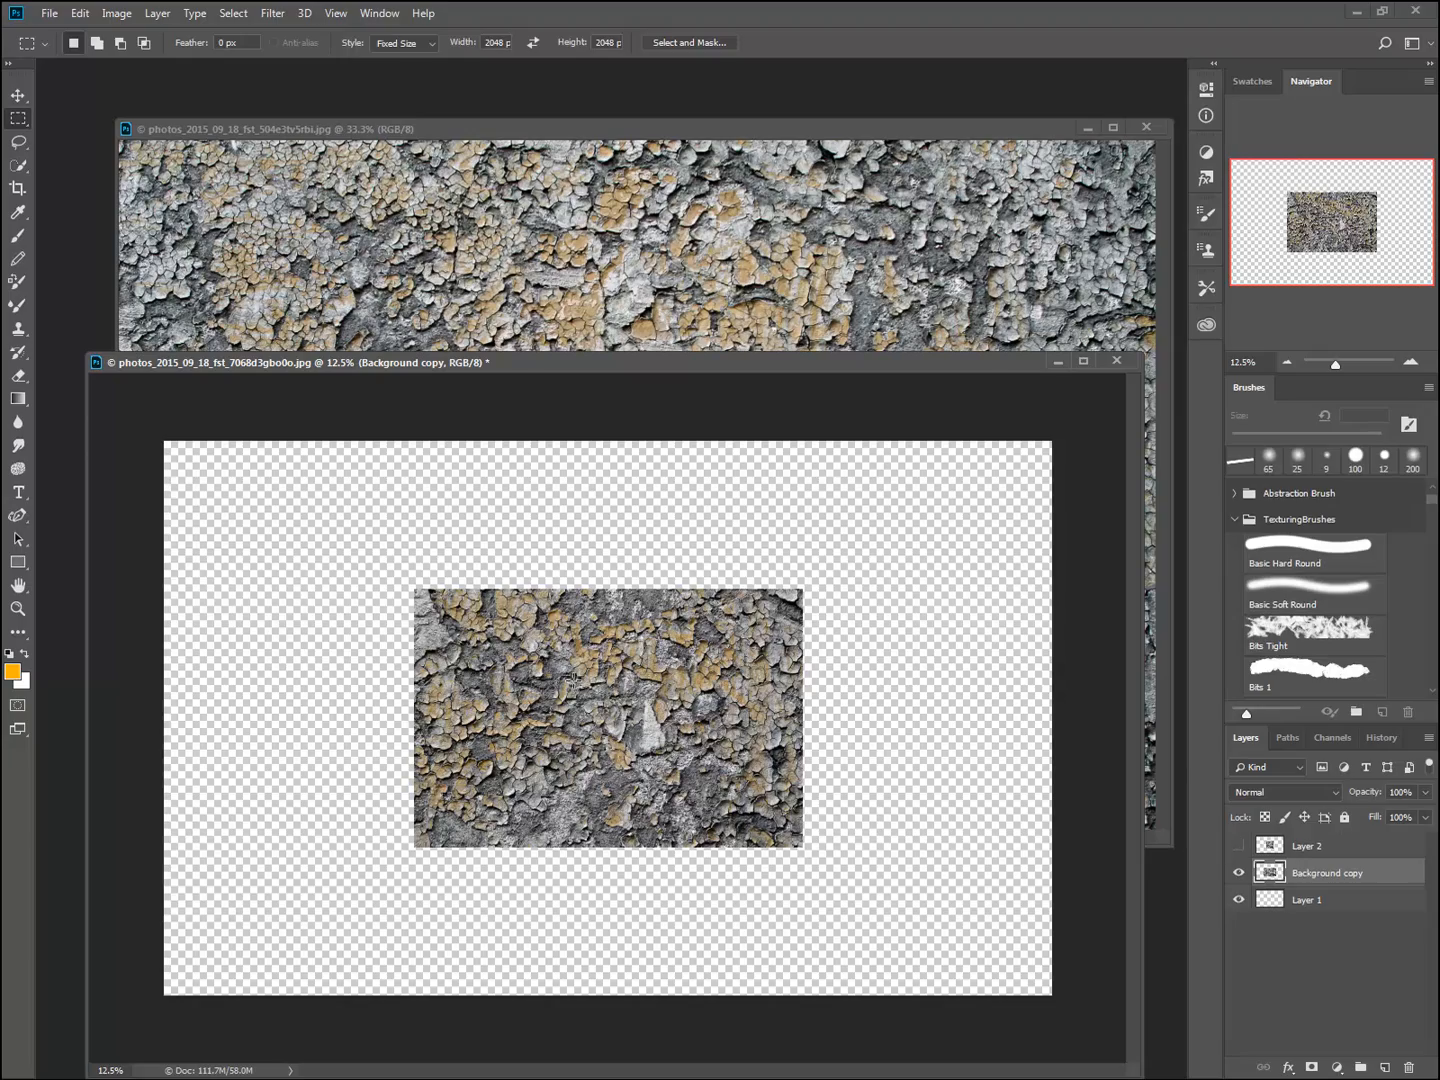
- Copy the Background copy layer into the 504e3tv5rbi document and position it over the lower-right part of that photo
key("v")
left_click_drag(661, 763, 637, 308)
left_click_drag(560, 354, 935, 669)
left_click_drag(627, 482, 594, 472)
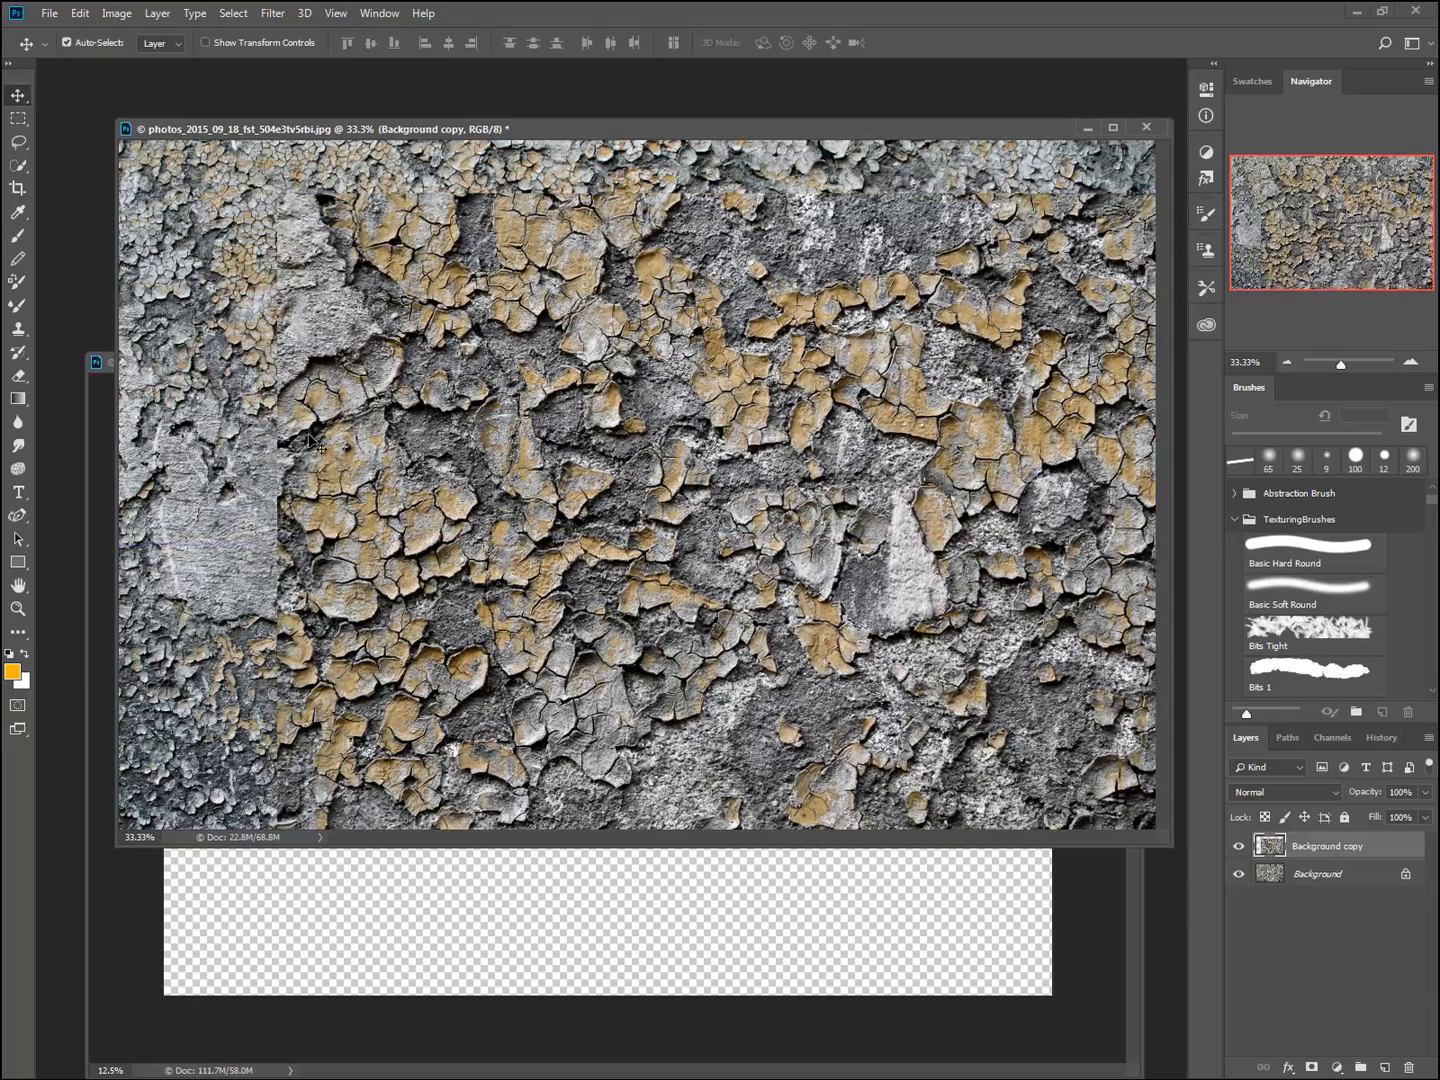
left_click_drag(427, 457, 487, 418)
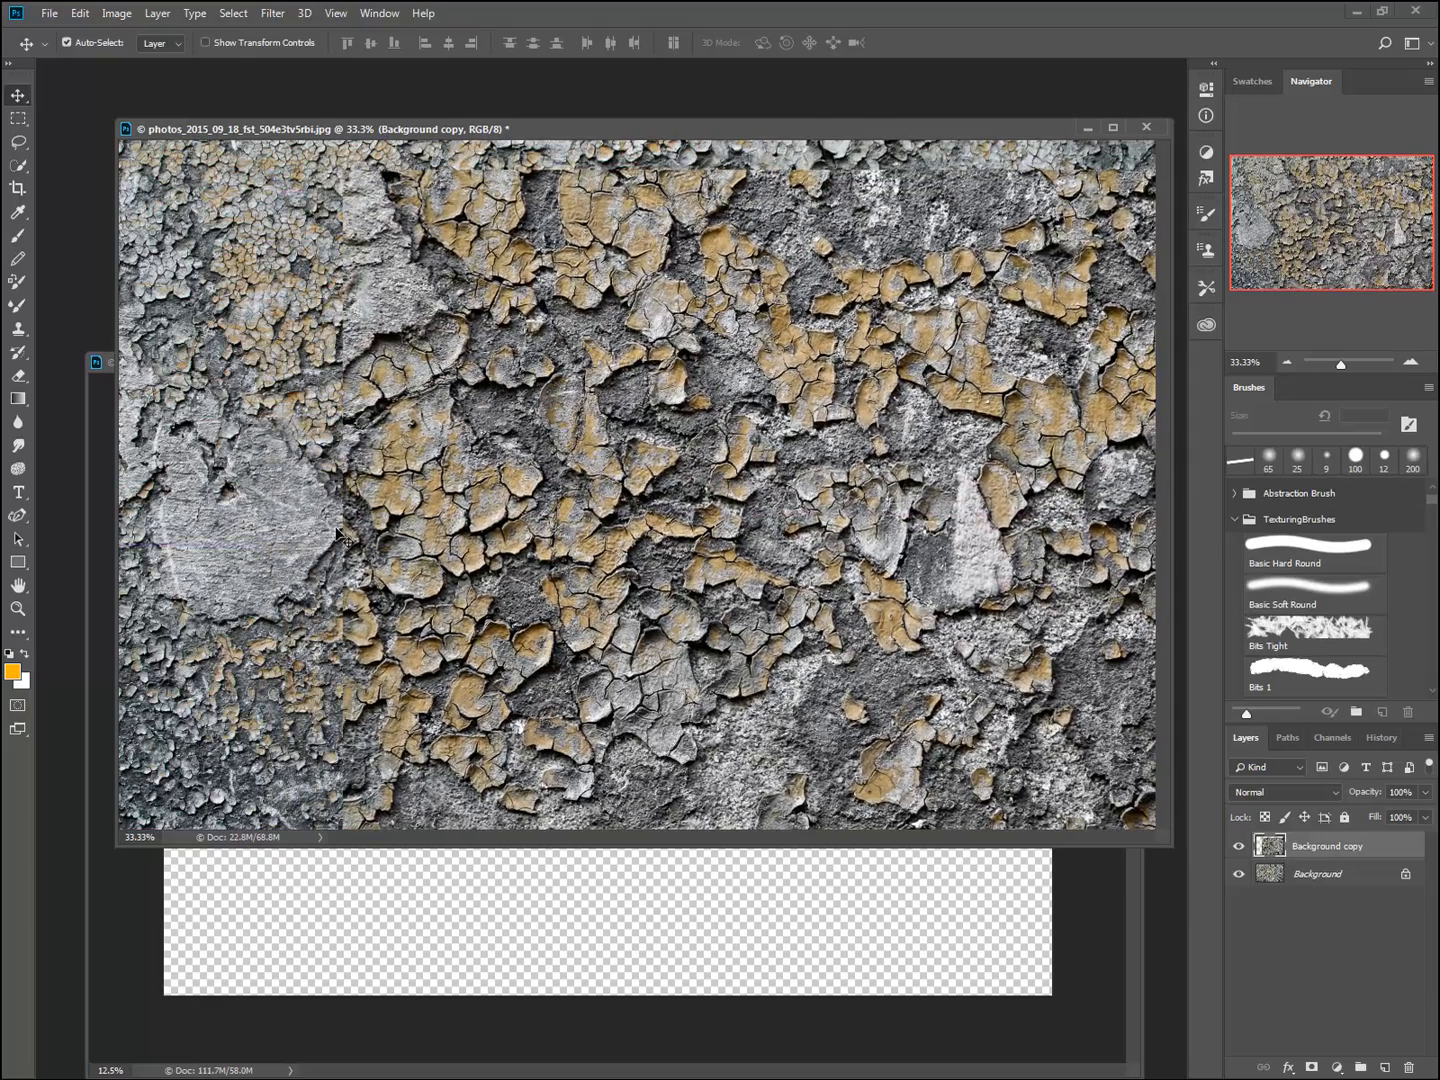
left_click_drag(421, 500, 797, 619)
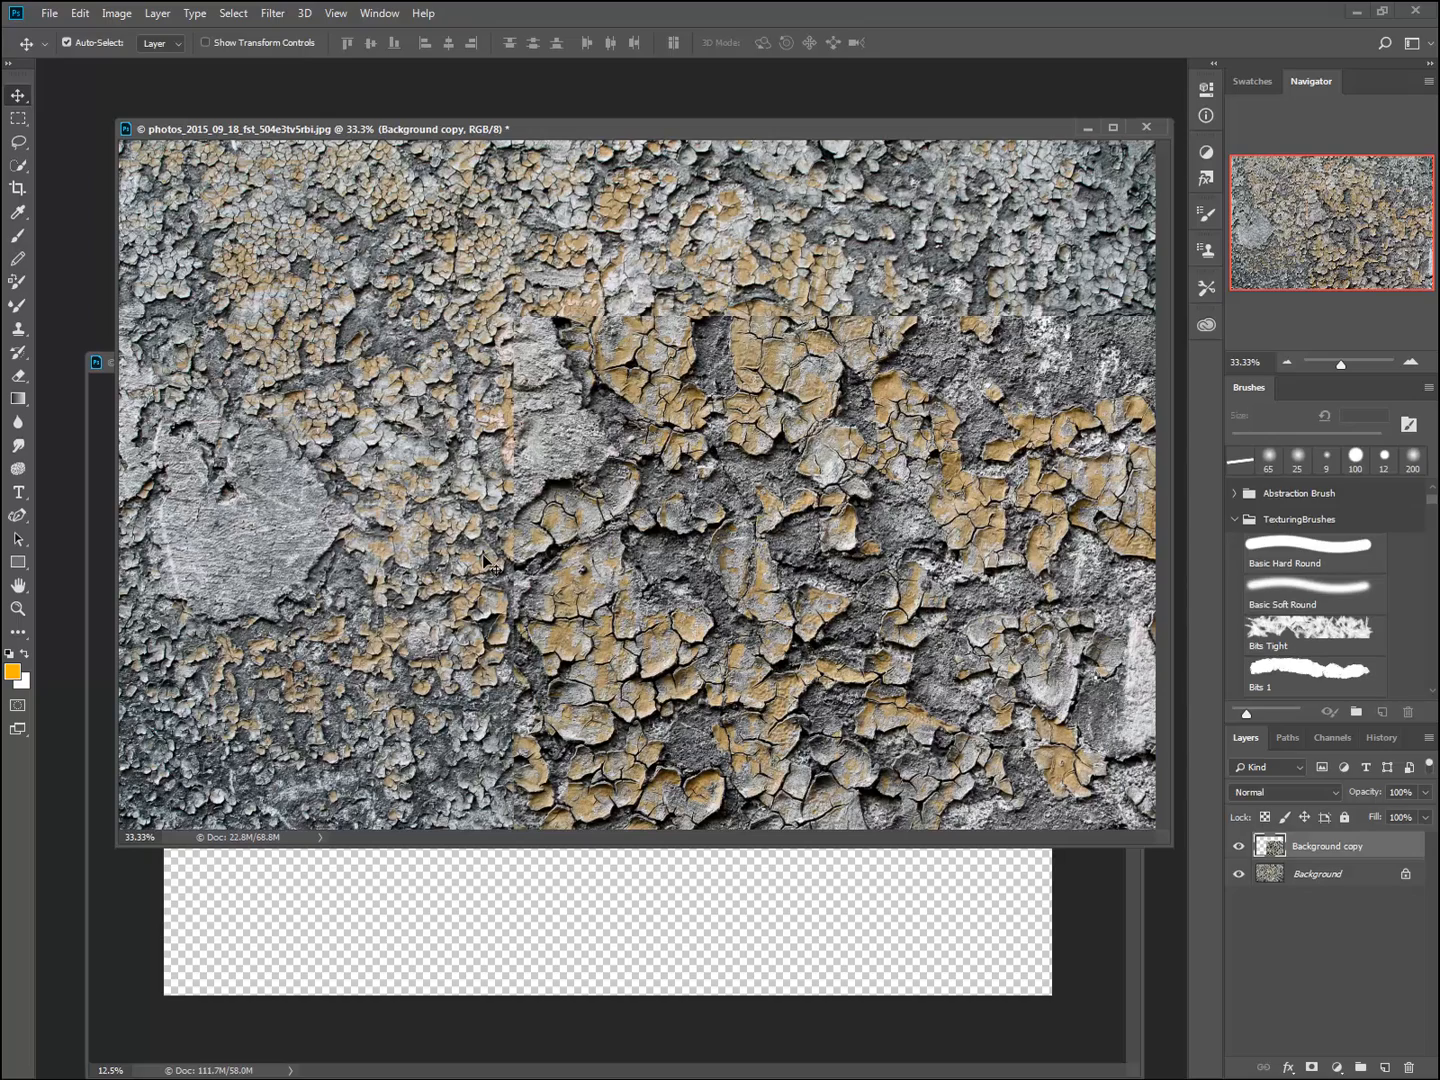
- Reposition the Background copy layer over the lower half of the 504e3tv5rbi photo, spanning its full width
key("ctrl+minus")
key("ctrl+minus")
key("ctrl+minus")
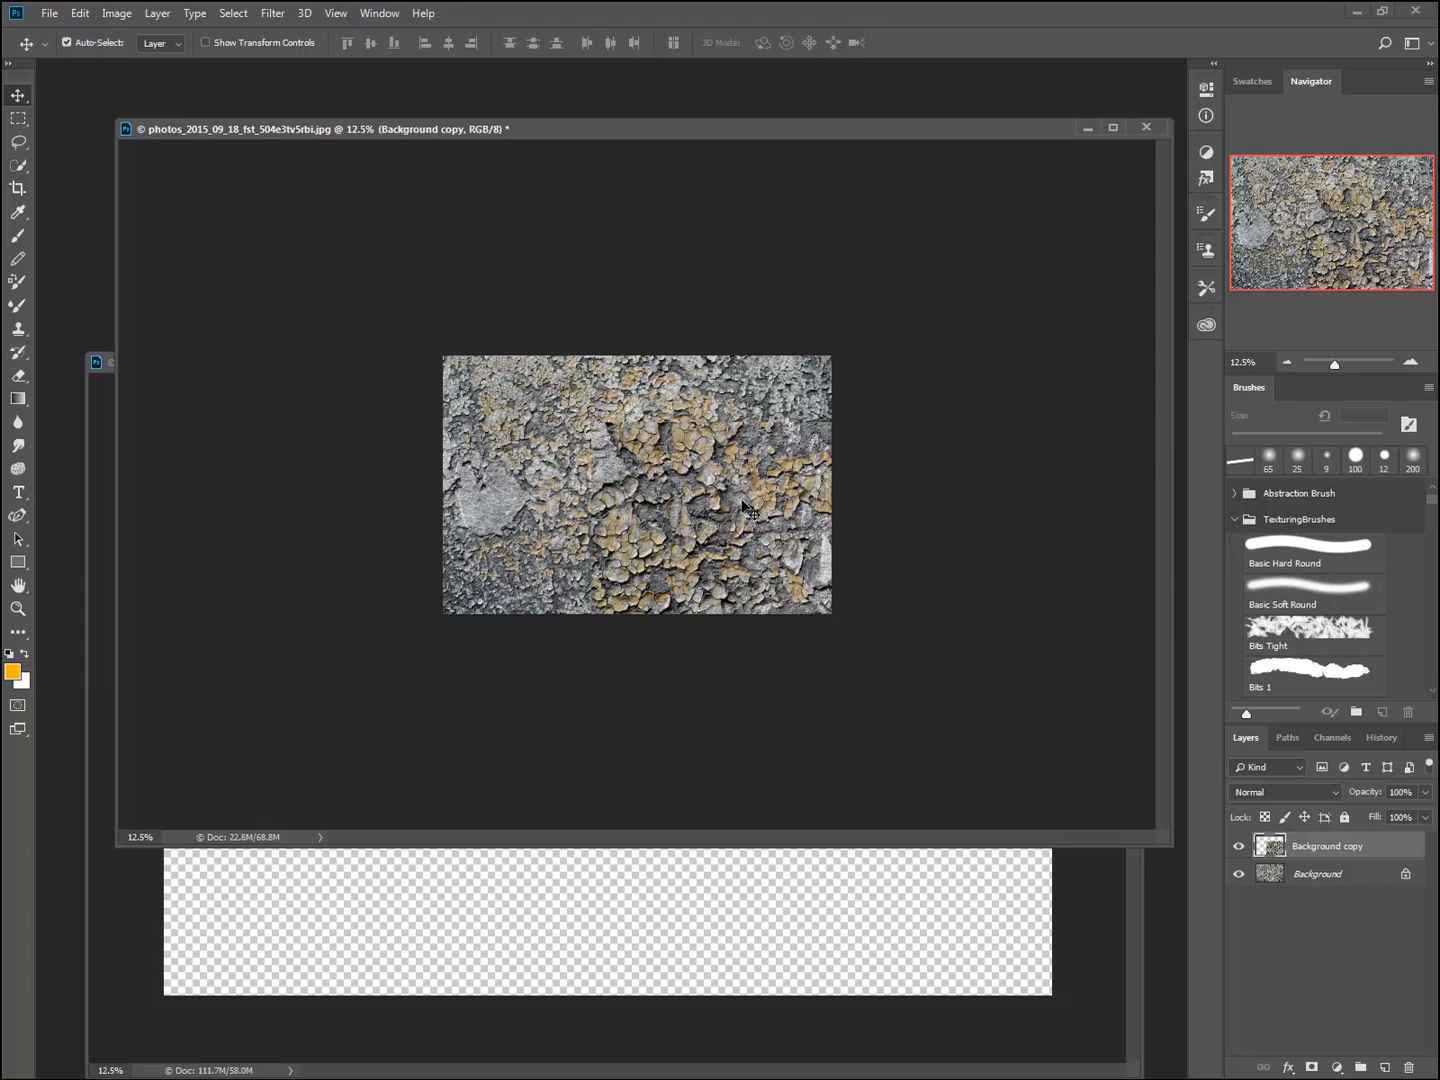
left_click_drag(627, 419, 661, 566)
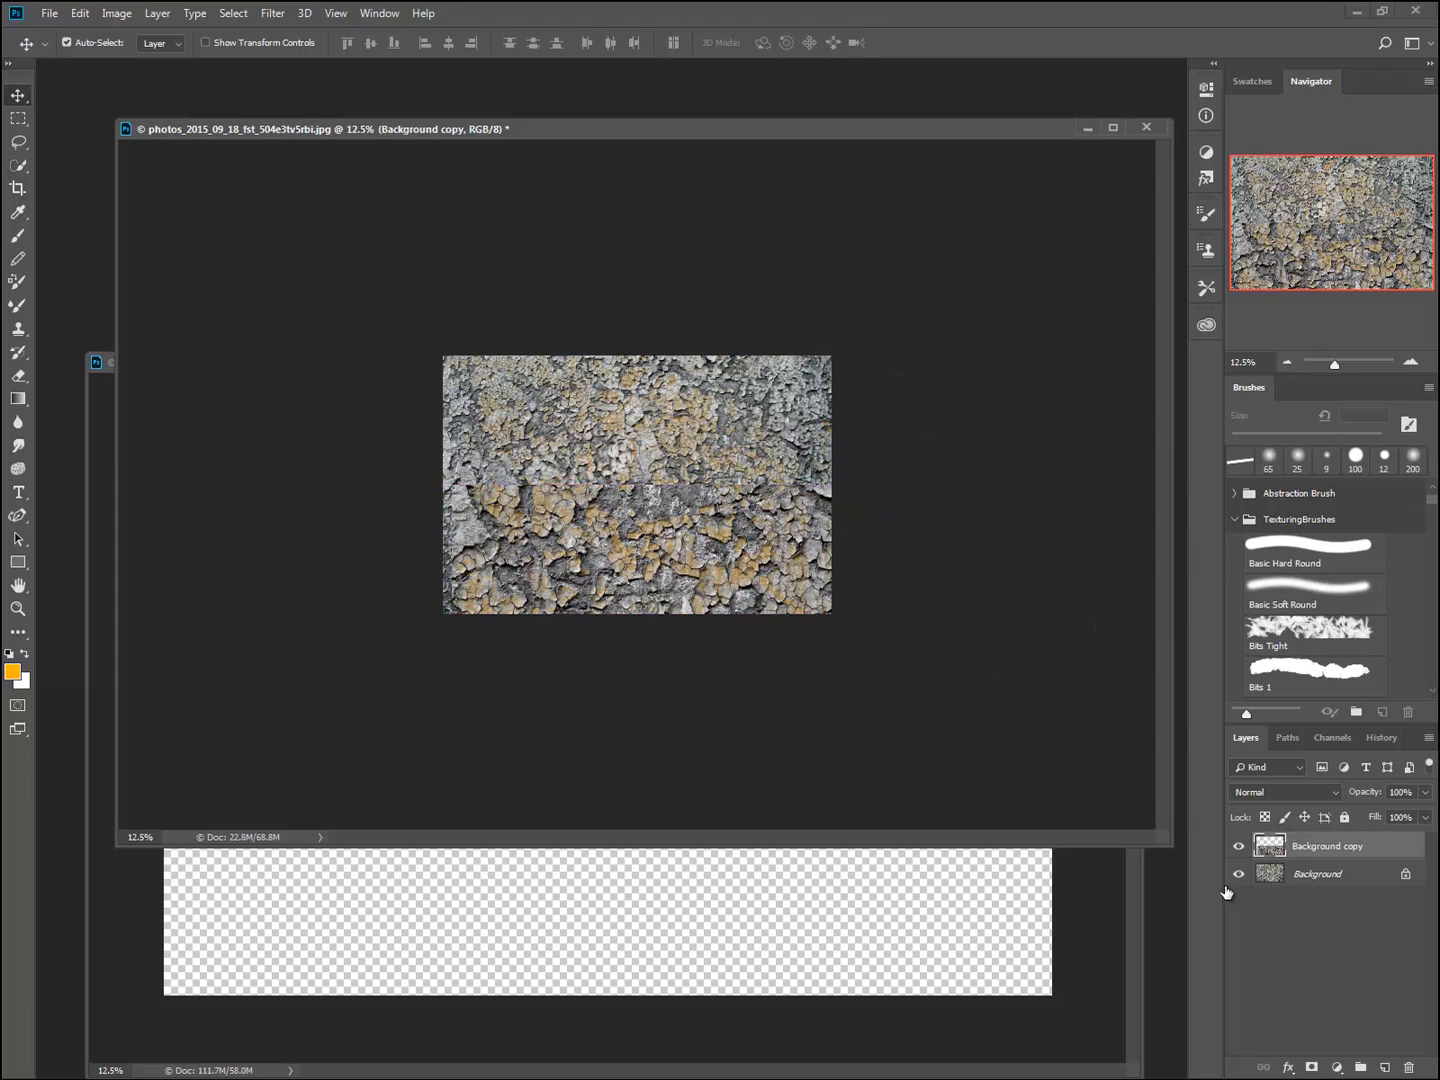
- Start a Match Color adjustment on the Background layer and place its dialog clear of most of the photo
left_click(1318, 876)
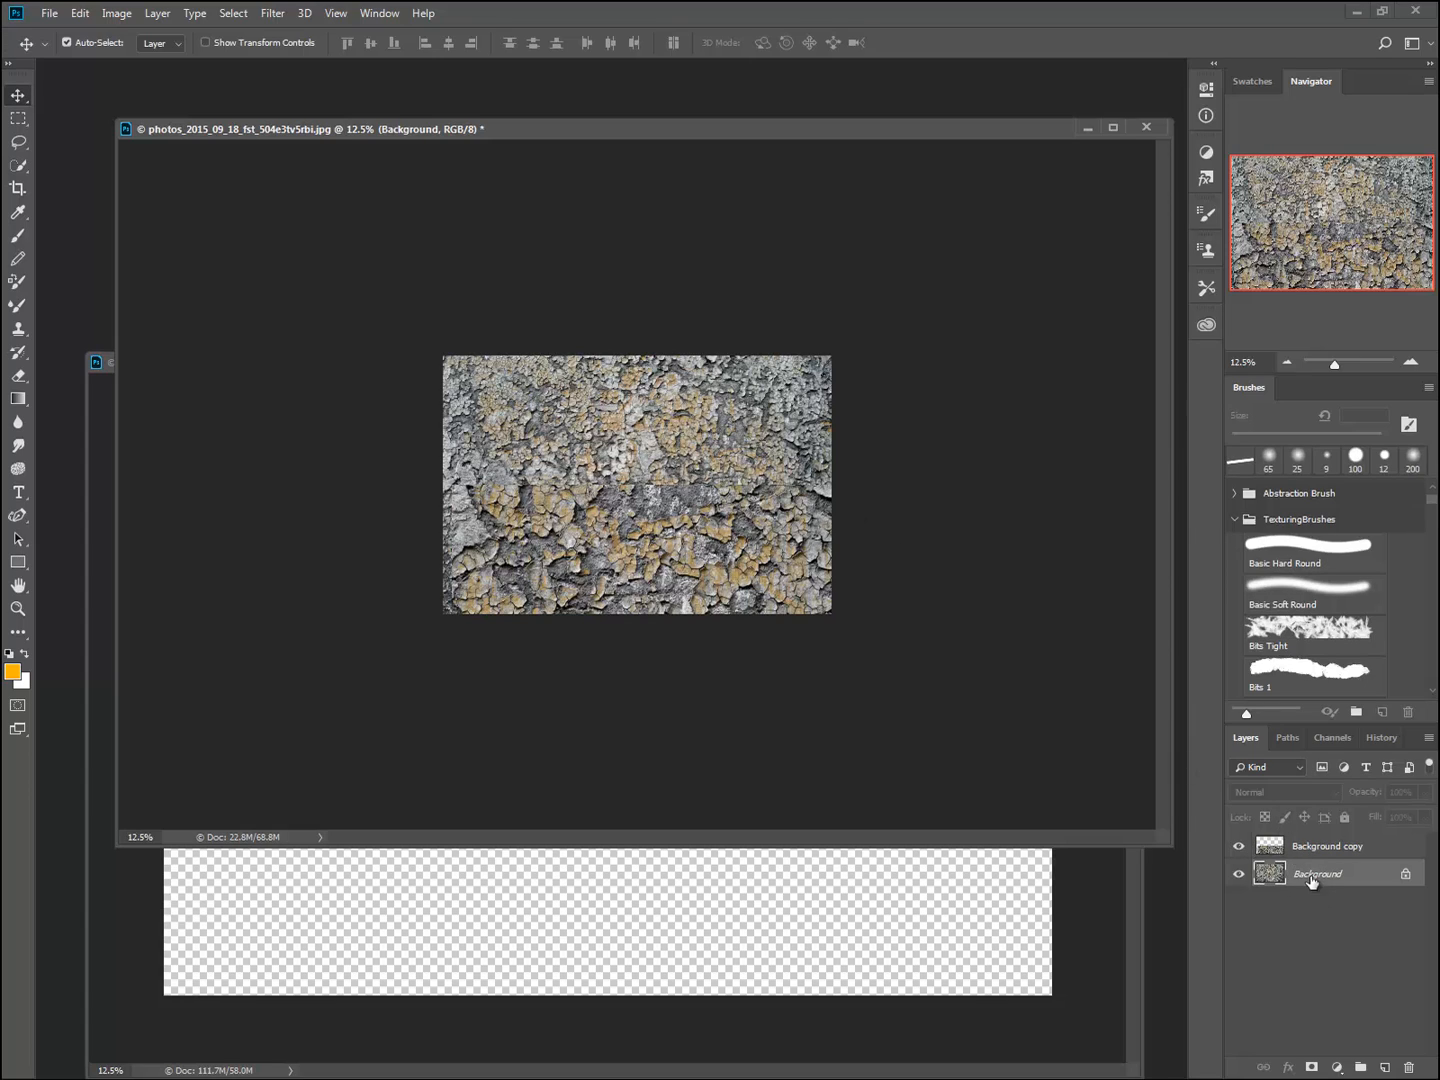
left_click(112, 14)
mouse_move(158, 58)
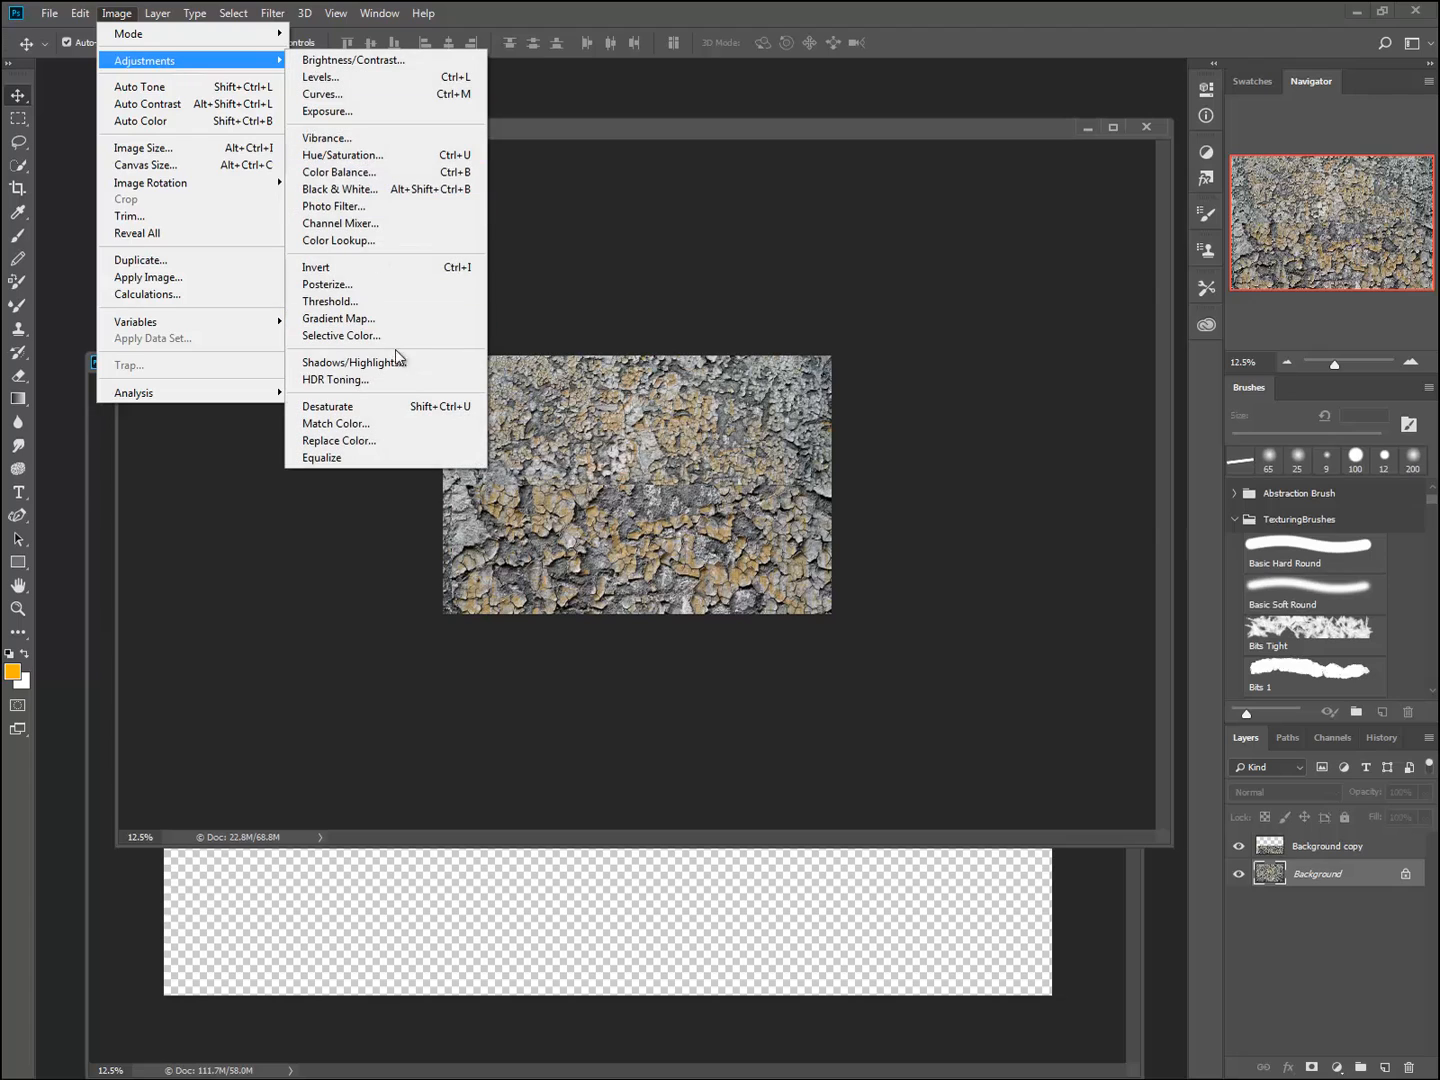
left_click(386, 424)
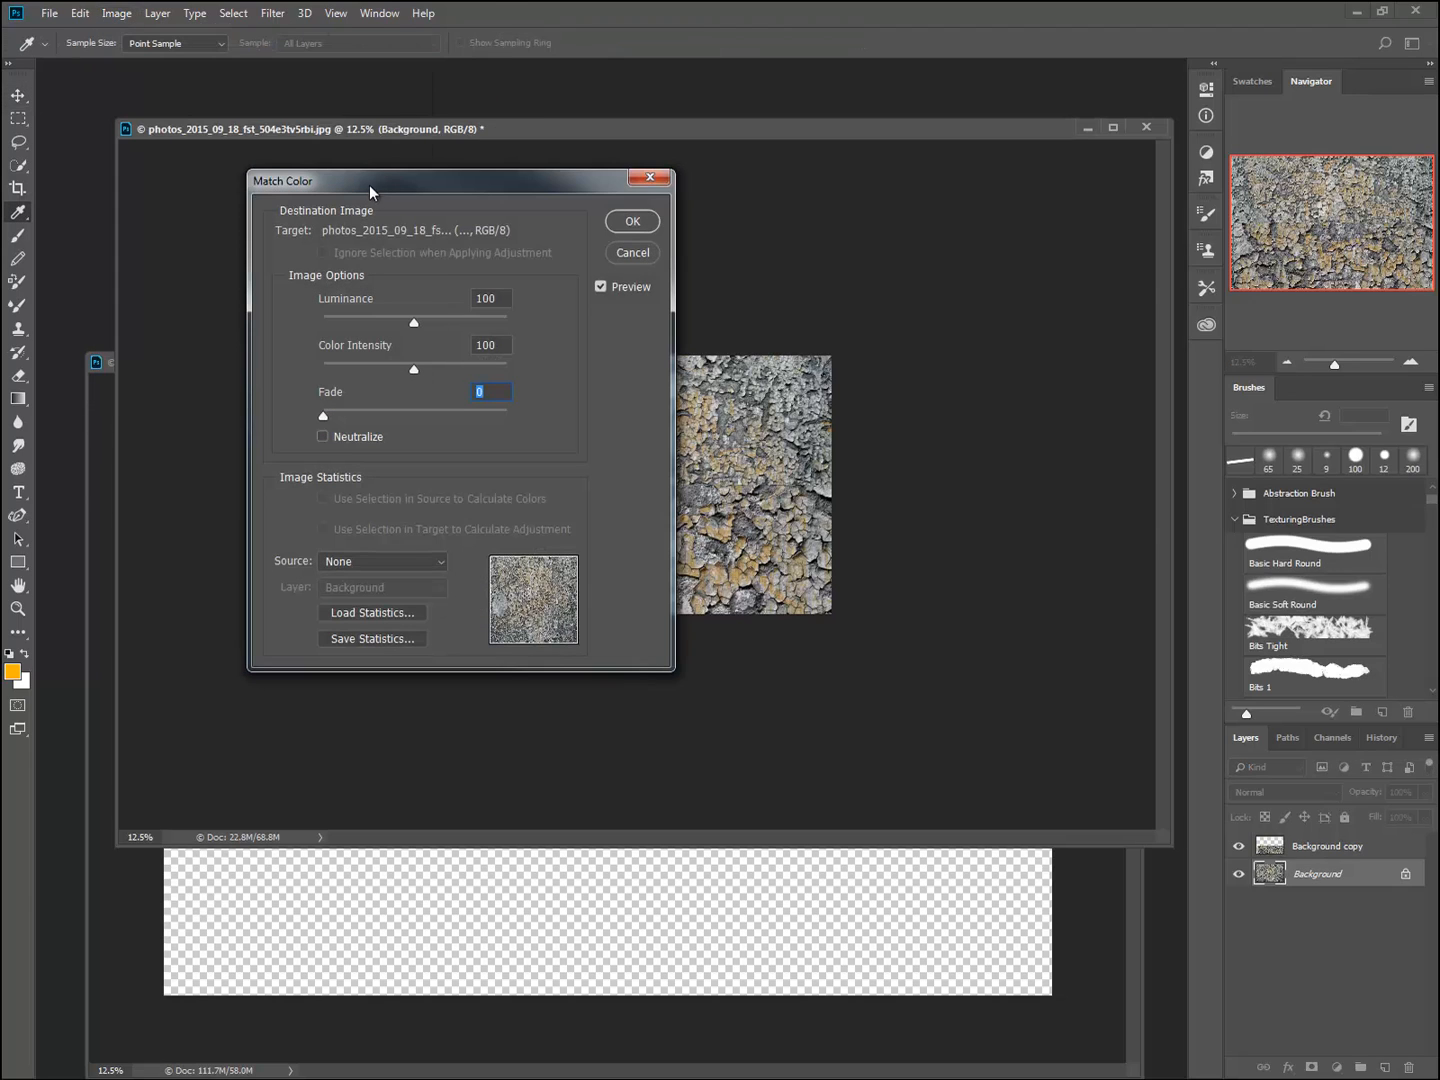
left_click_drag(372, 181, 328, 252)
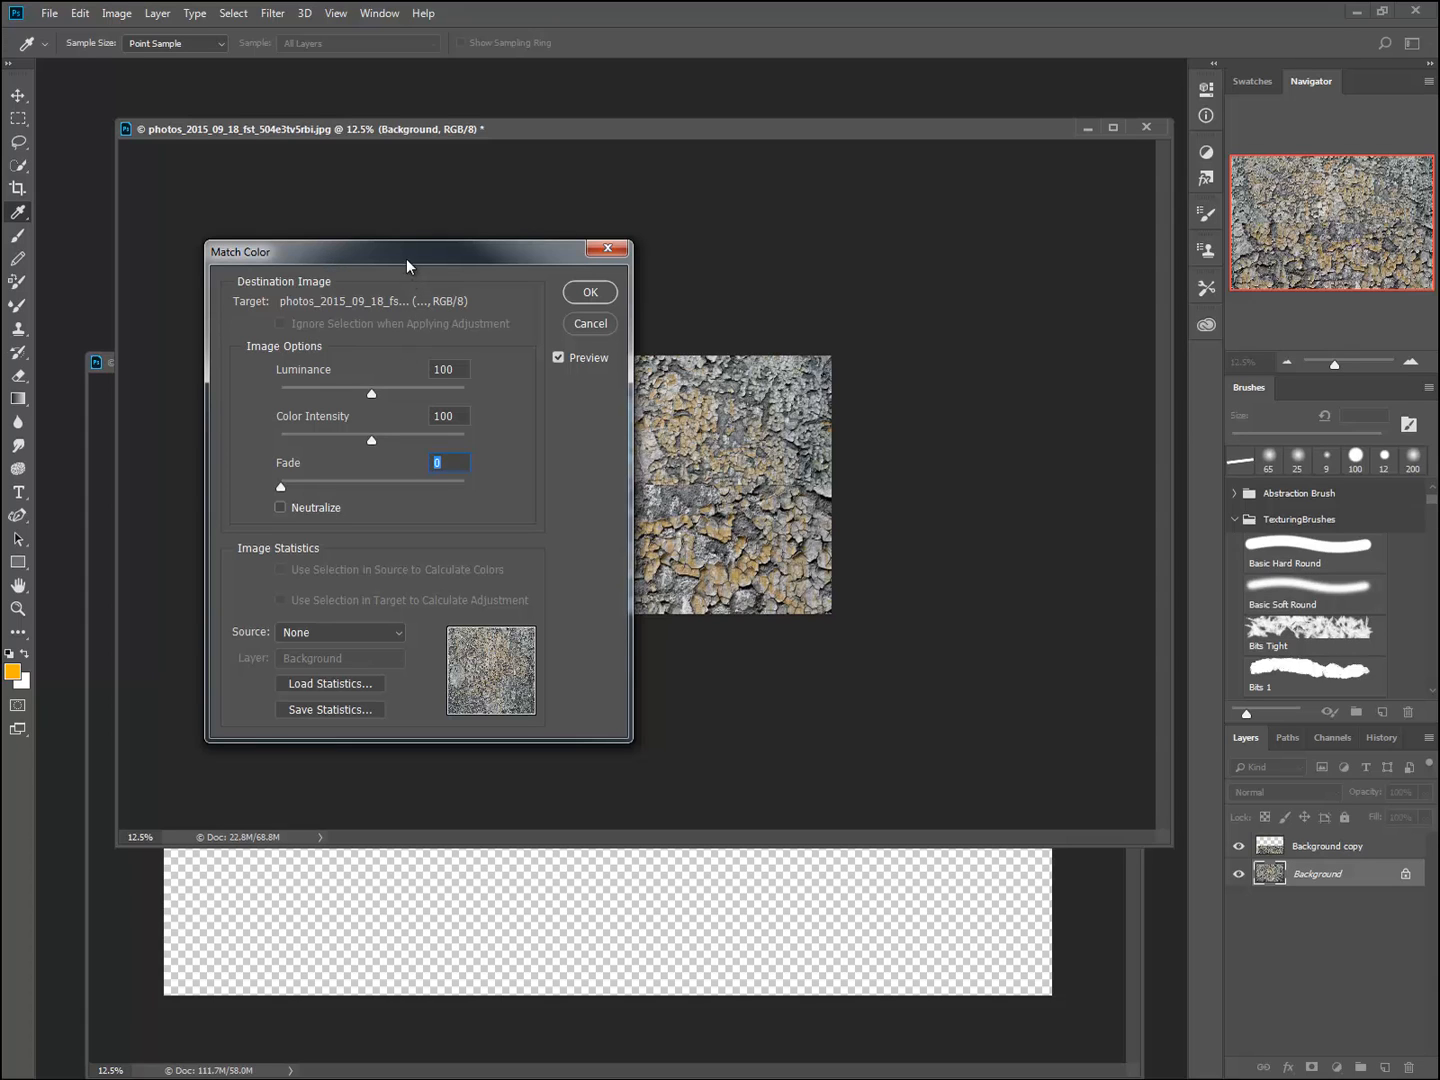
left_click_drag(406, 258, 289, 454)
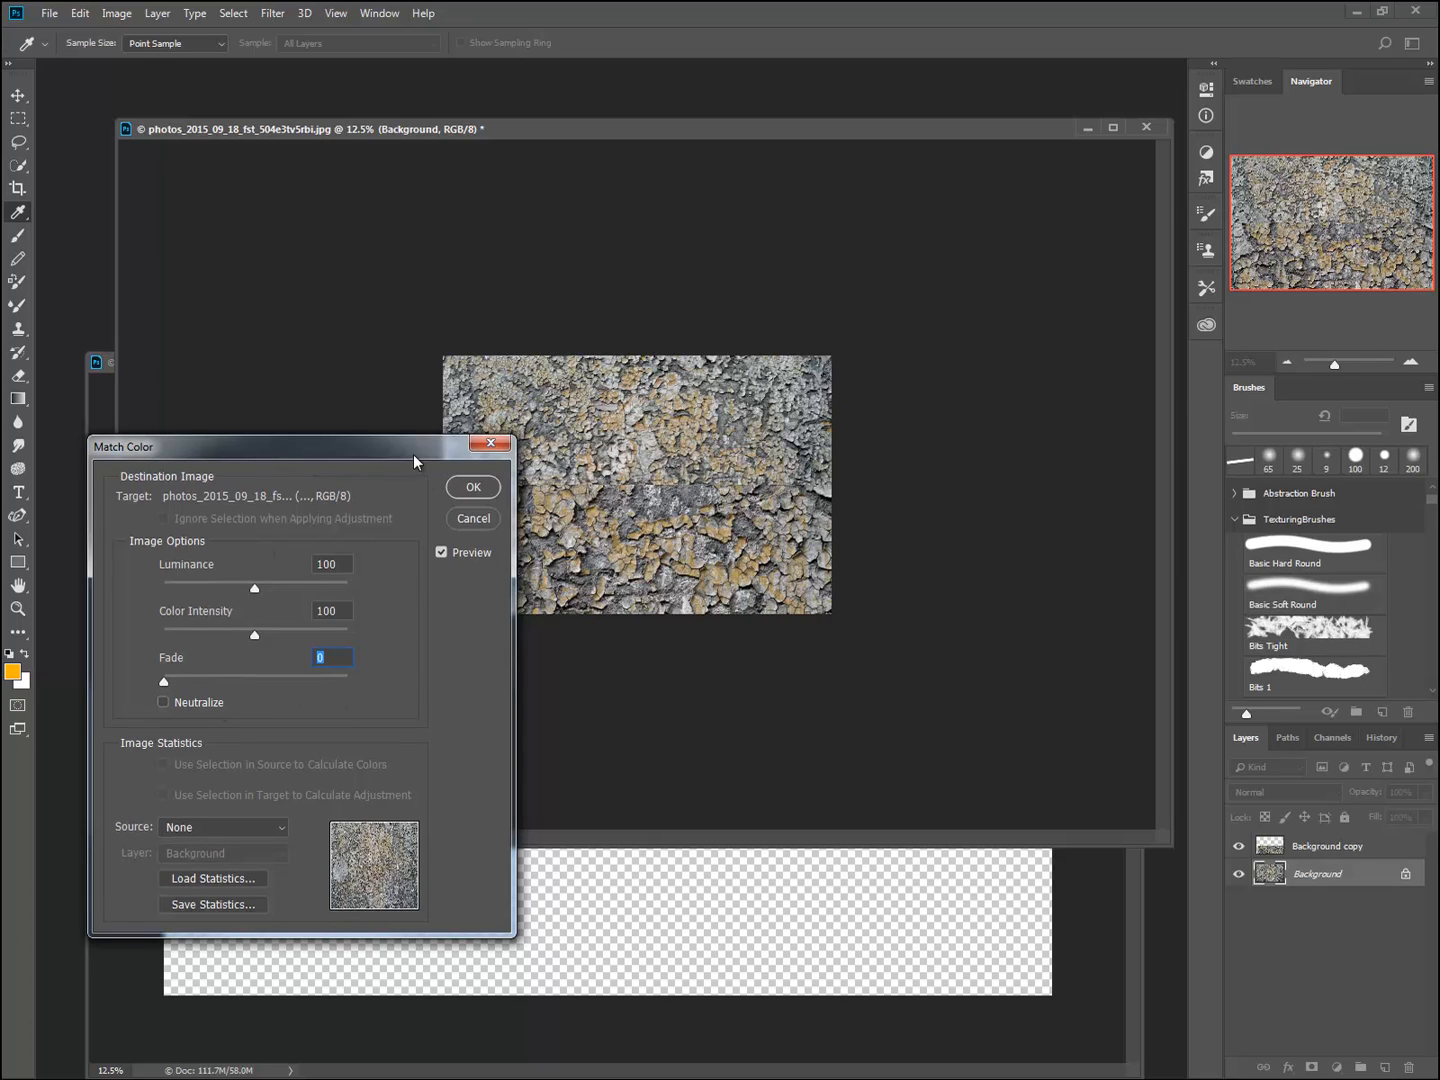
left_click_drag(413, 455, 428, 438)
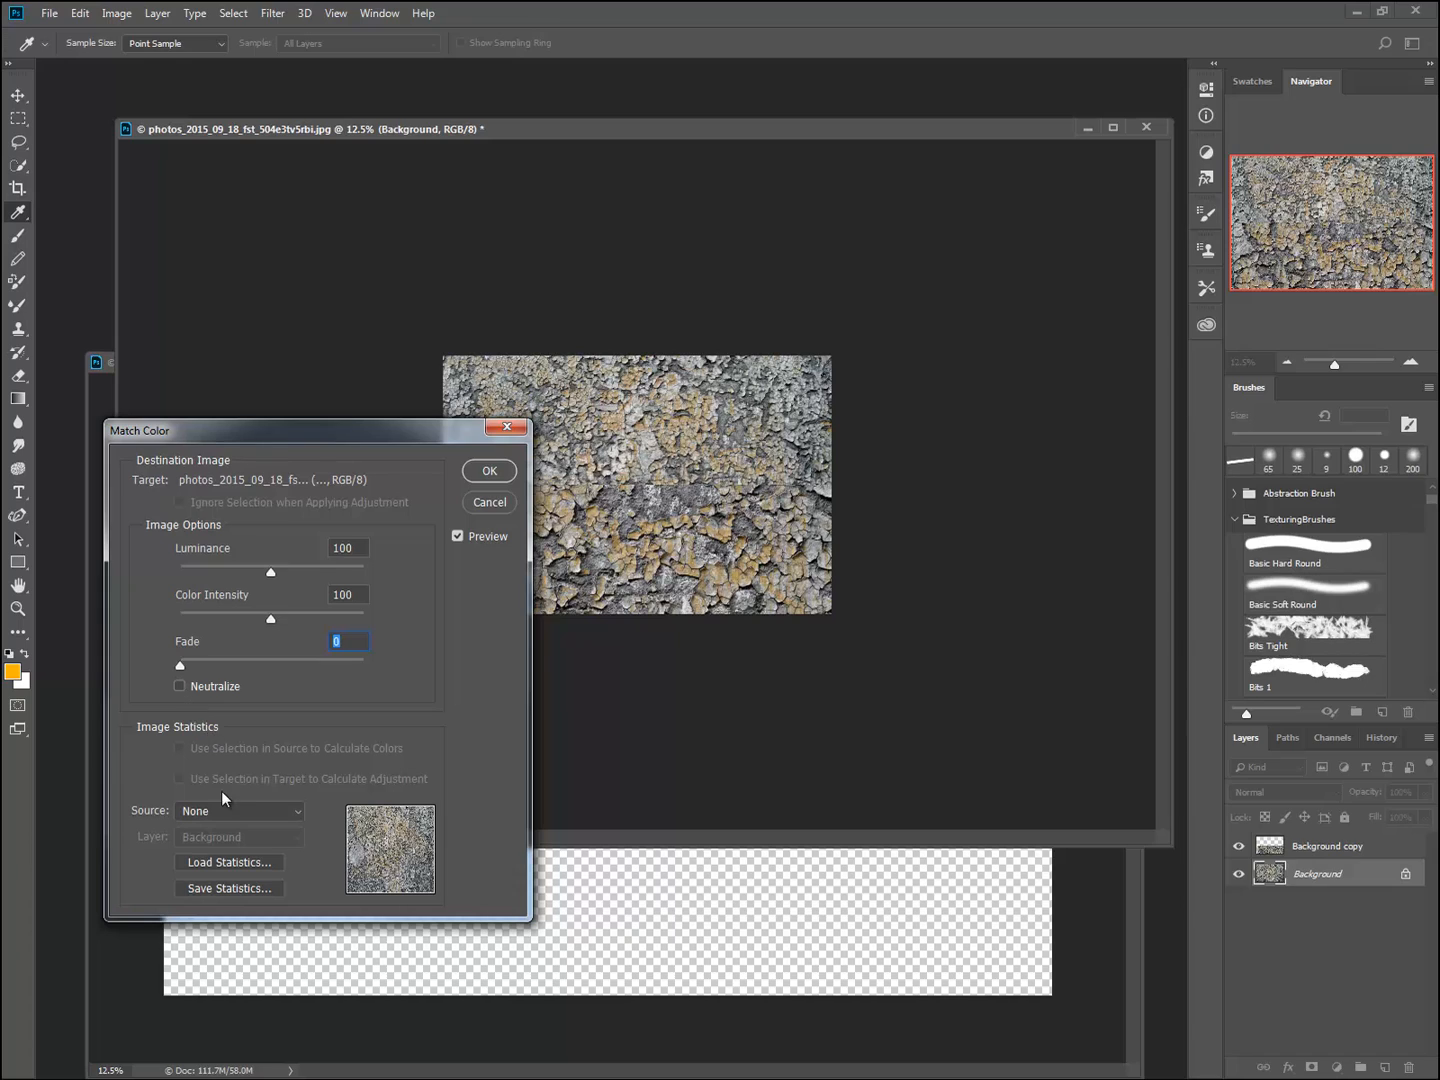
- Set the Match Color source to photos_2015_09_18_fst_504e3tv5rbi.jpg with Background copy as the source layer
left_click(265, 814)
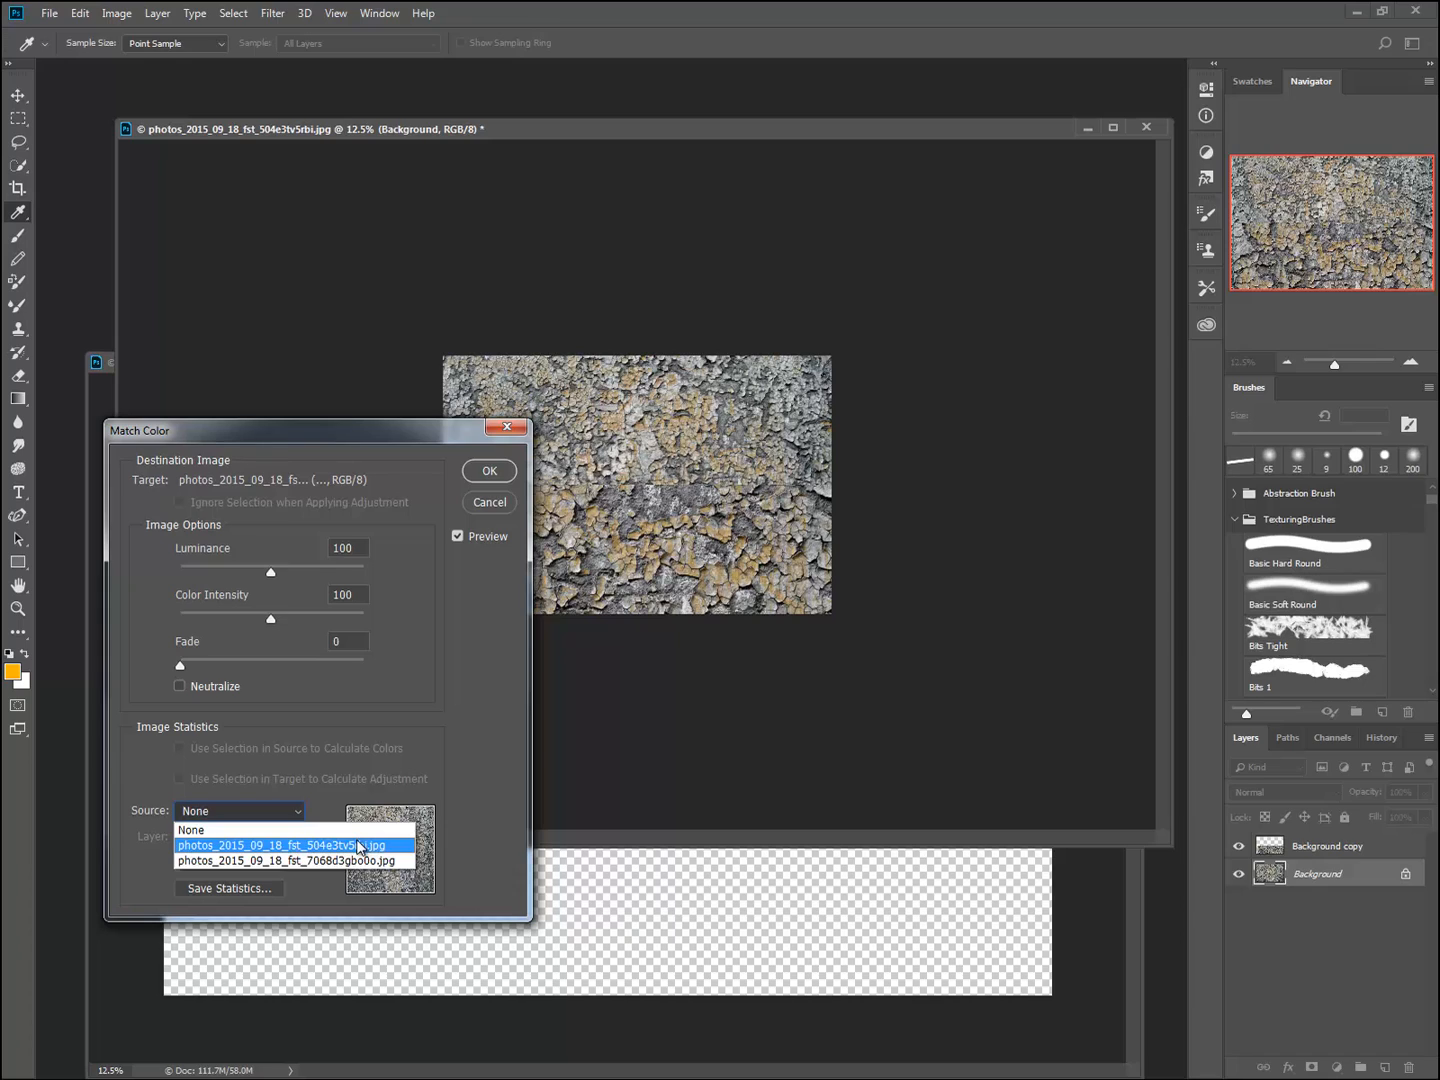
left_click(358, 846)
left_click(259, 835)
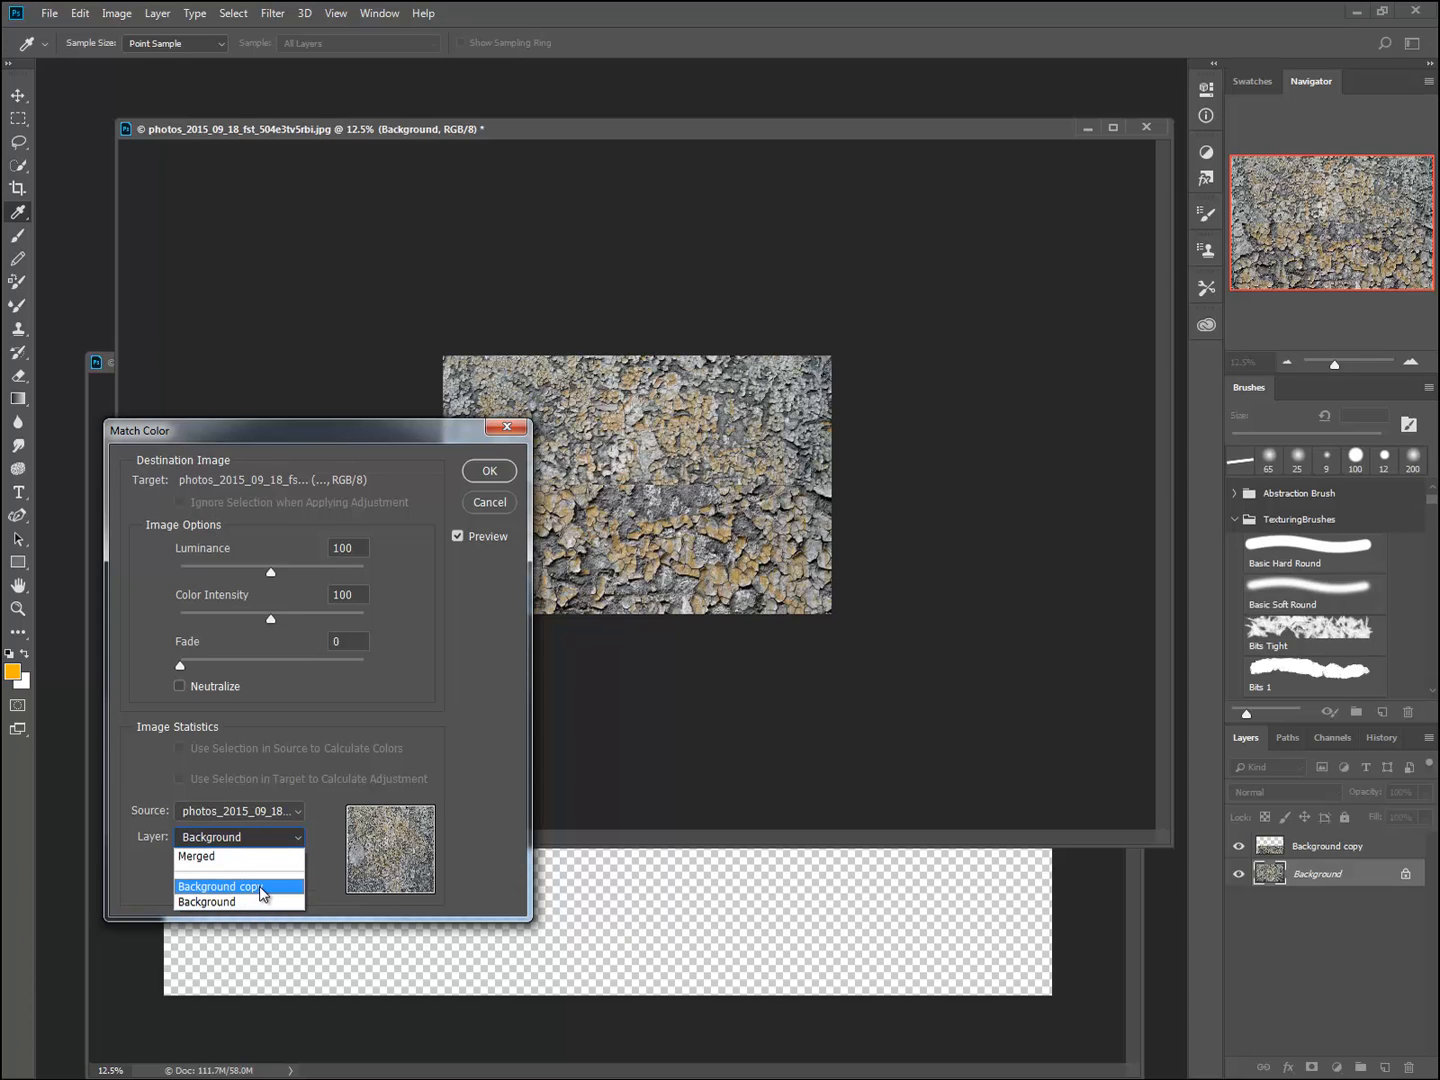
left_click(261, 886)
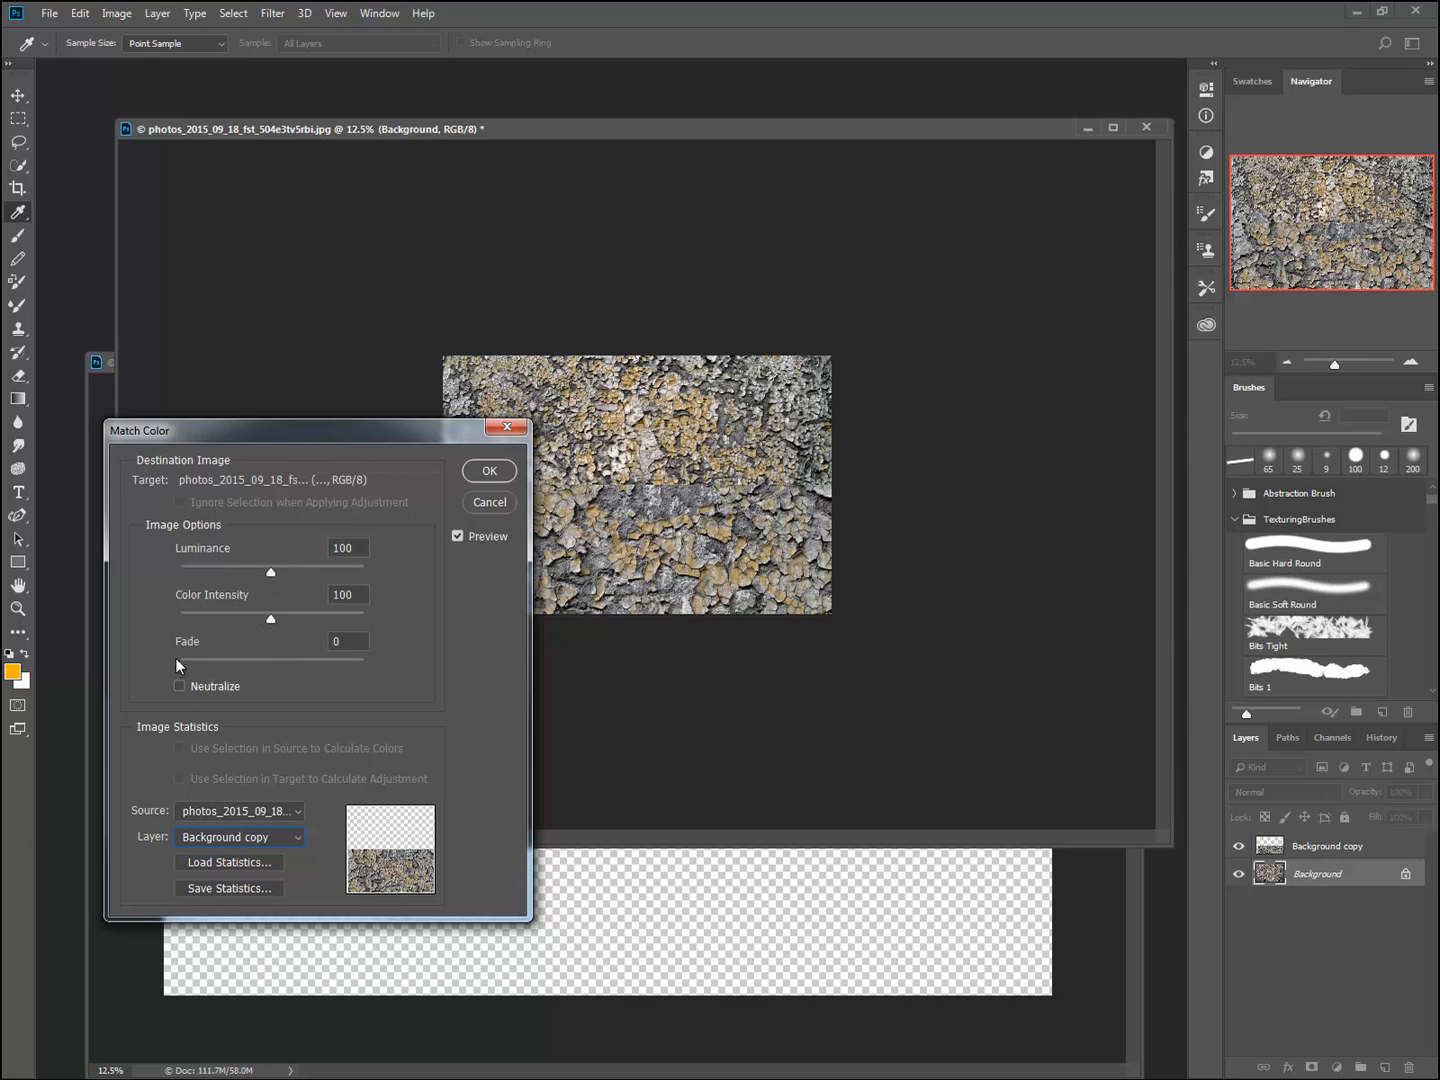
- Test the Fade amount and the Neutralize option, leave both off, and apply the colour match
mouse_move(183, 662)
left_mouse_down()
mouse_move(442, 670)
mouse_move(140, 666)
mouse_move(357, 660)
mouse_move(195, 683)
mouse_move(188, 665)
left_mouse_up()
left_click_drag(373, 660, 123, 650)
left_click(179, 685)
left_click(178, 685)
left_click(490, 471)
key("v")
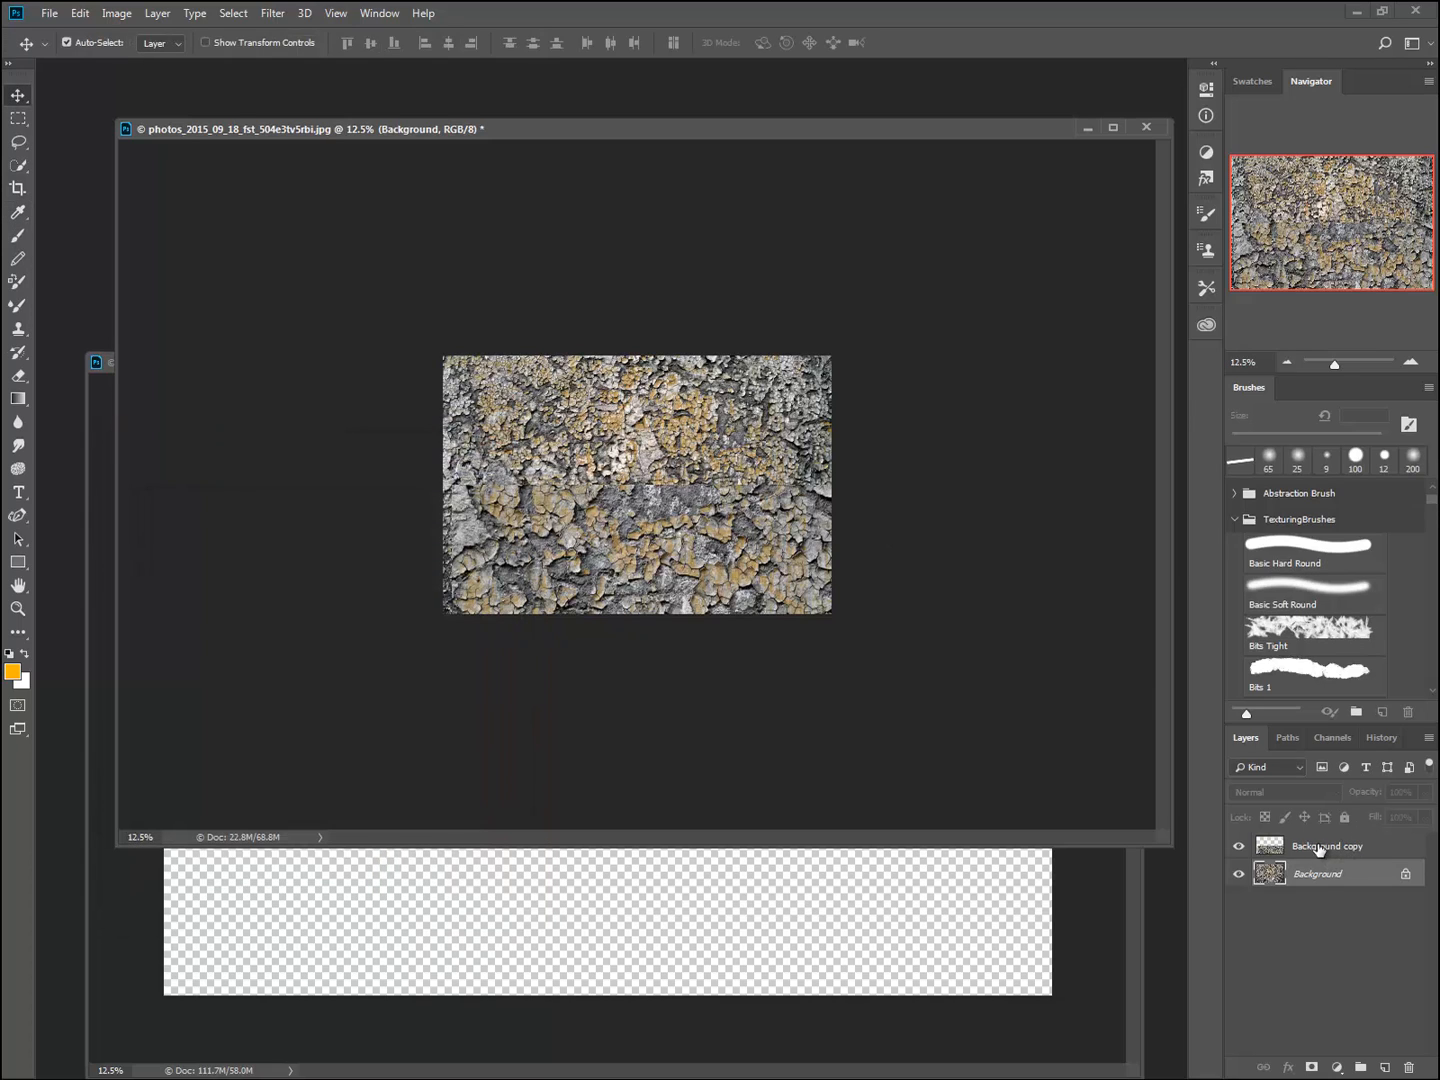
- Delete the Background copy layer from the 504e3tv5rbi document and shrink its window to uncover the other photo
left_click_drag(1319, 851, 1404, 1058)
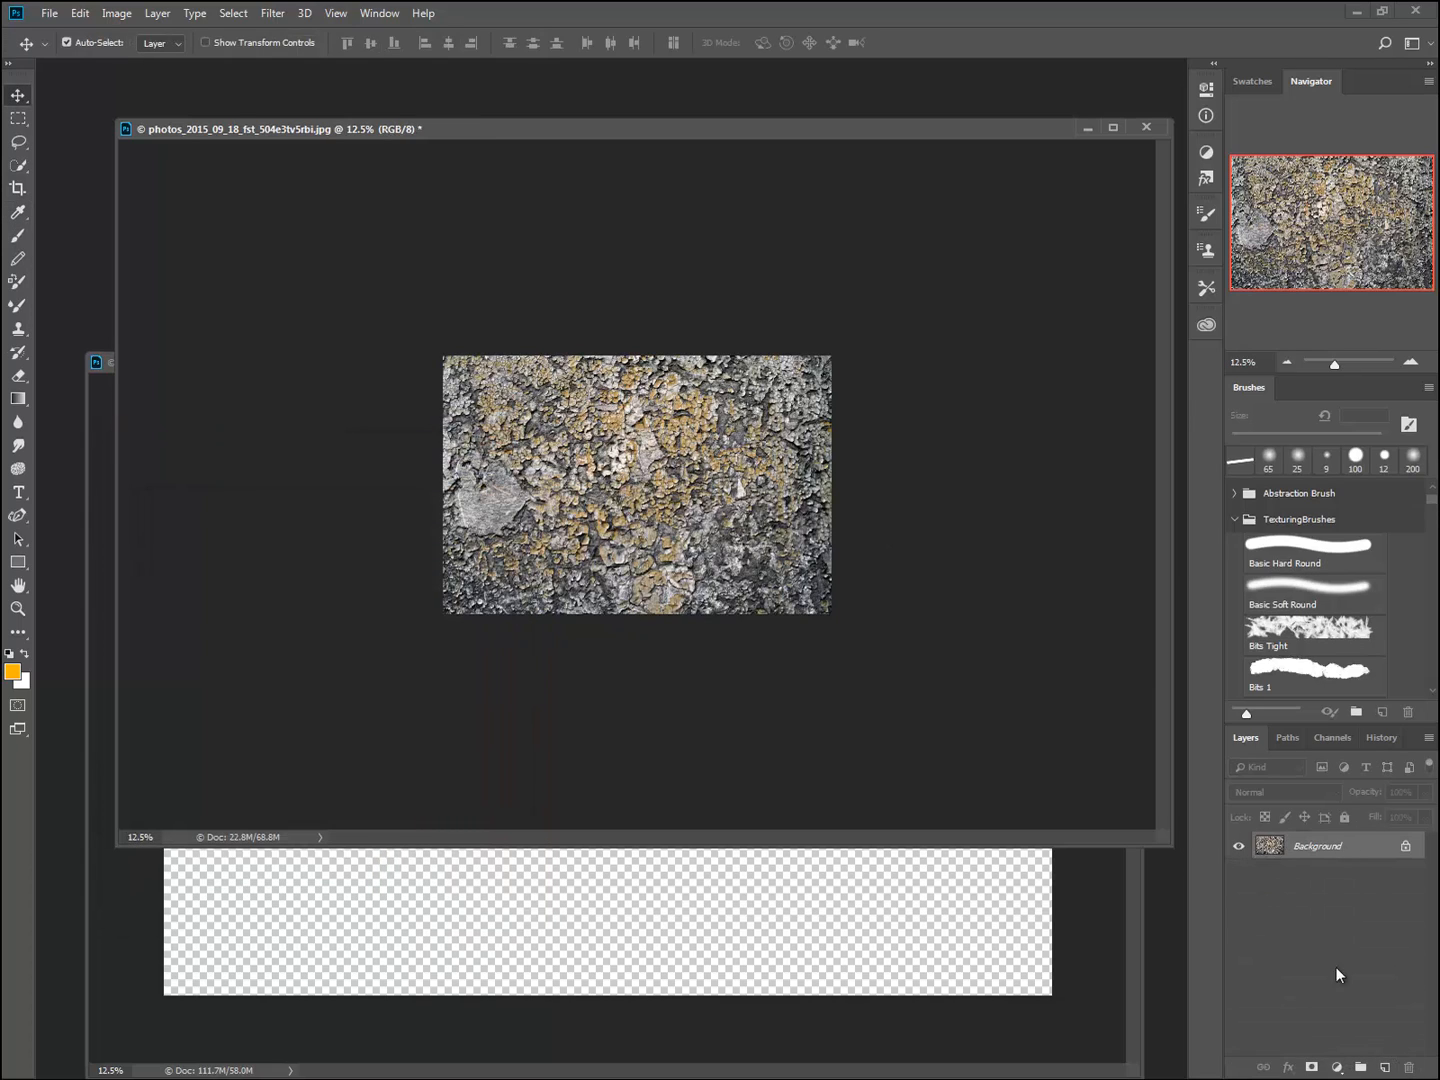
left_click_drag(607, 131, 571, 108)
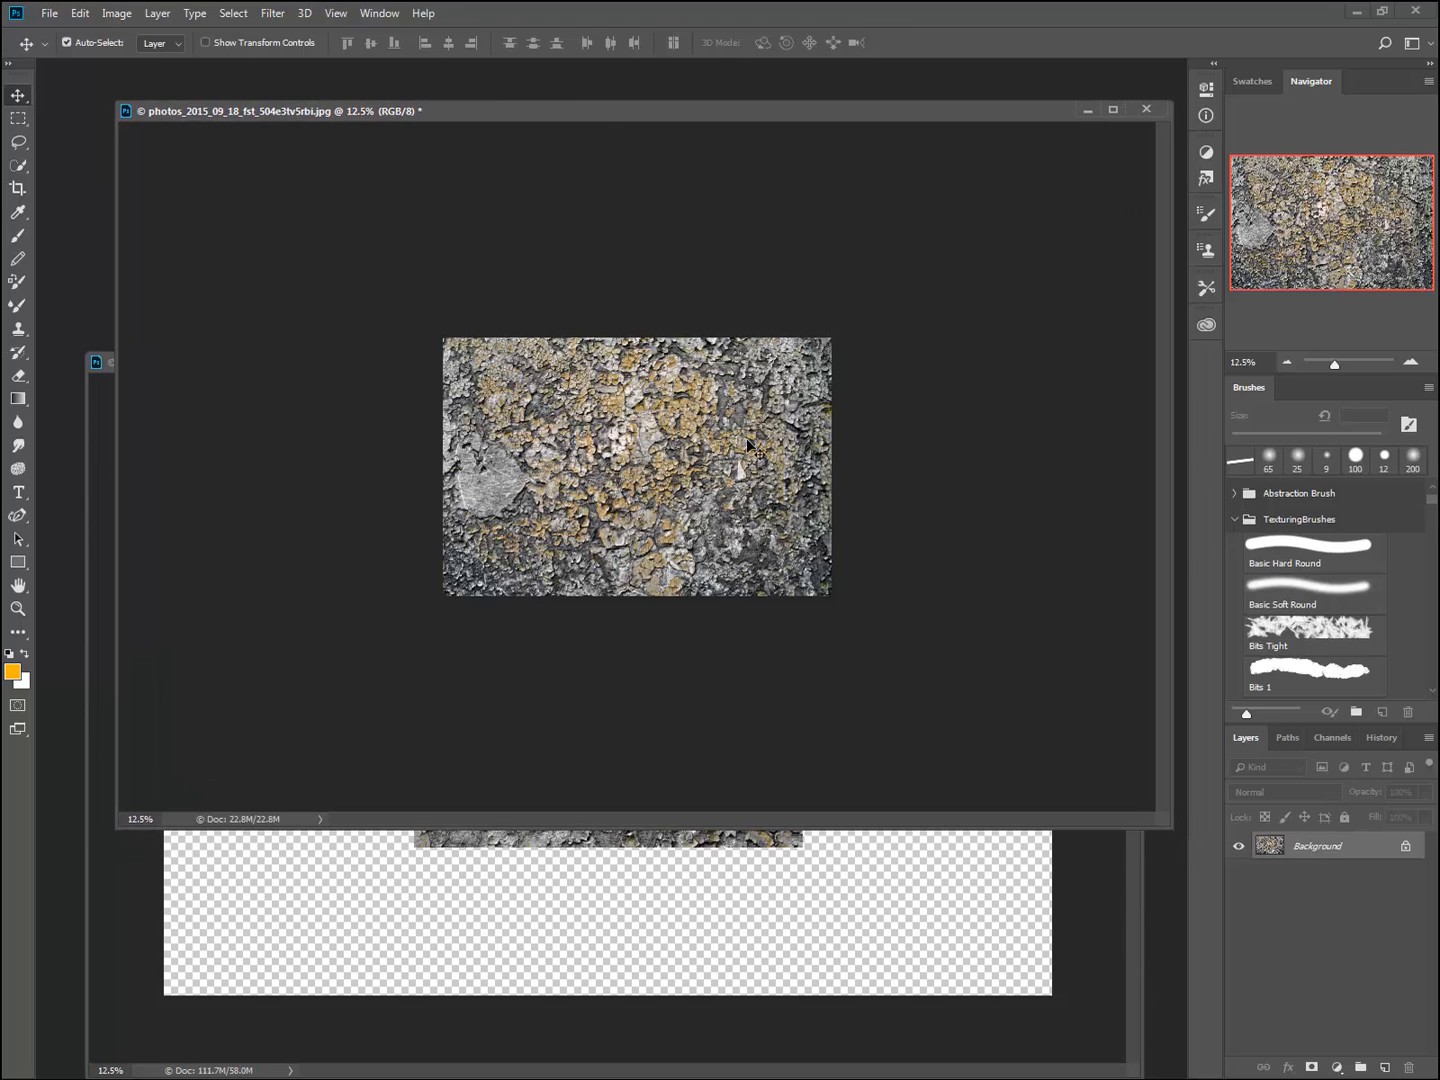
left_click_drag(120, 96, 312, 145)
- Save the adjusted photo as a JPEG named Color Matched with quality 10 and the Progressive format option
left_click(50, 14)
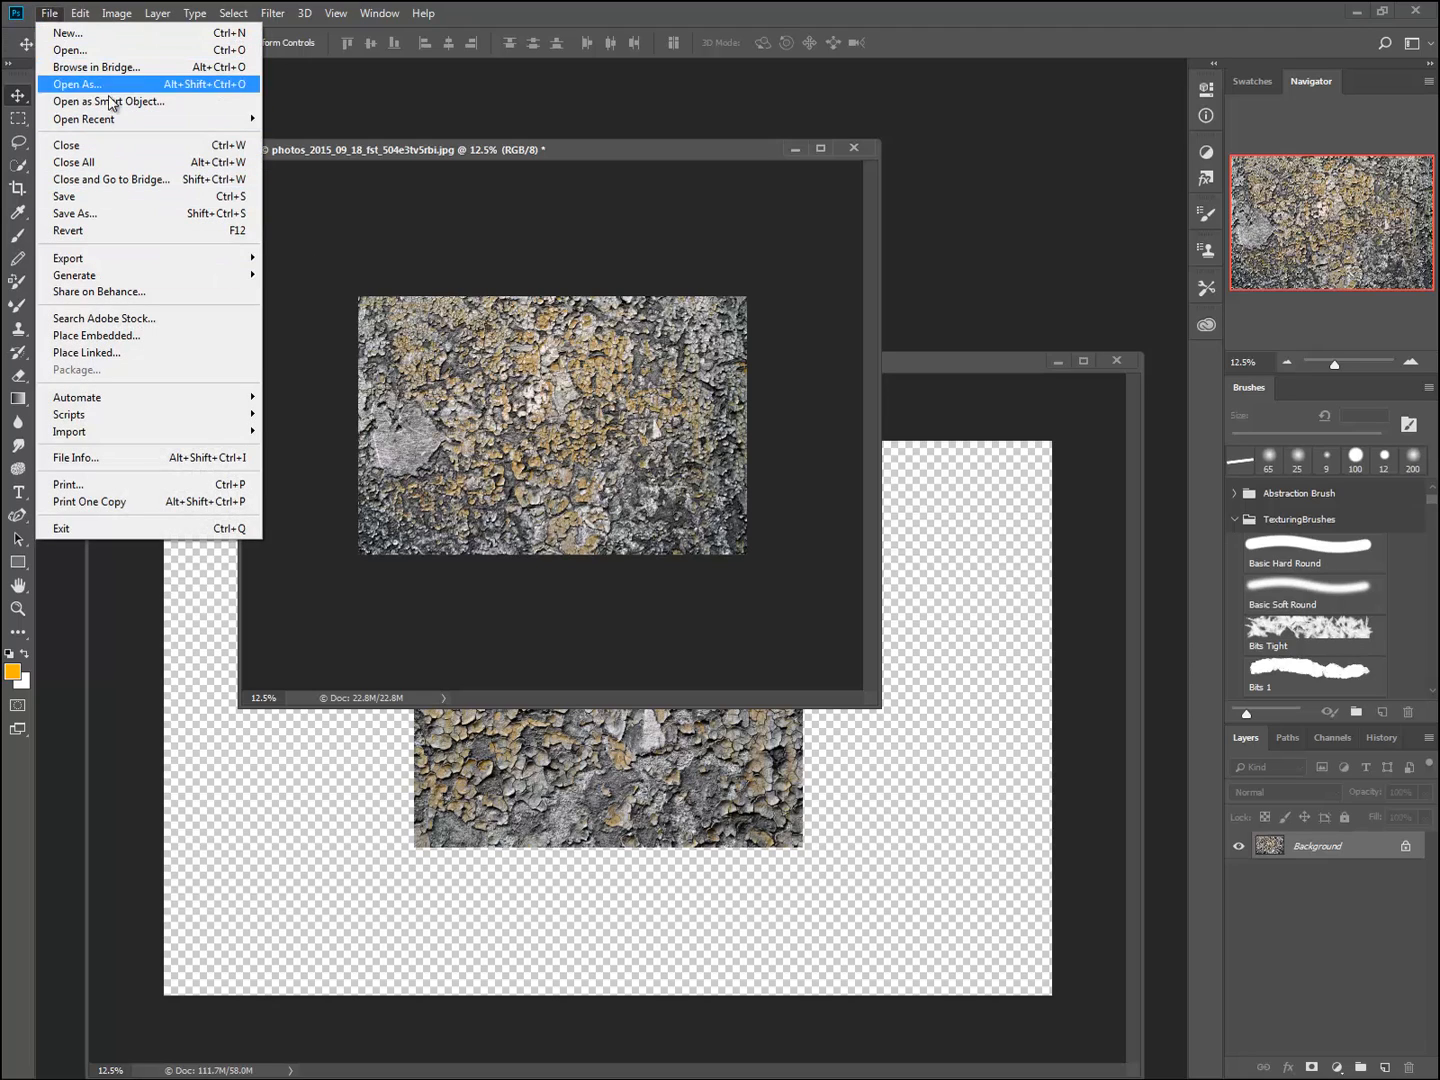
left_click(120, 213)
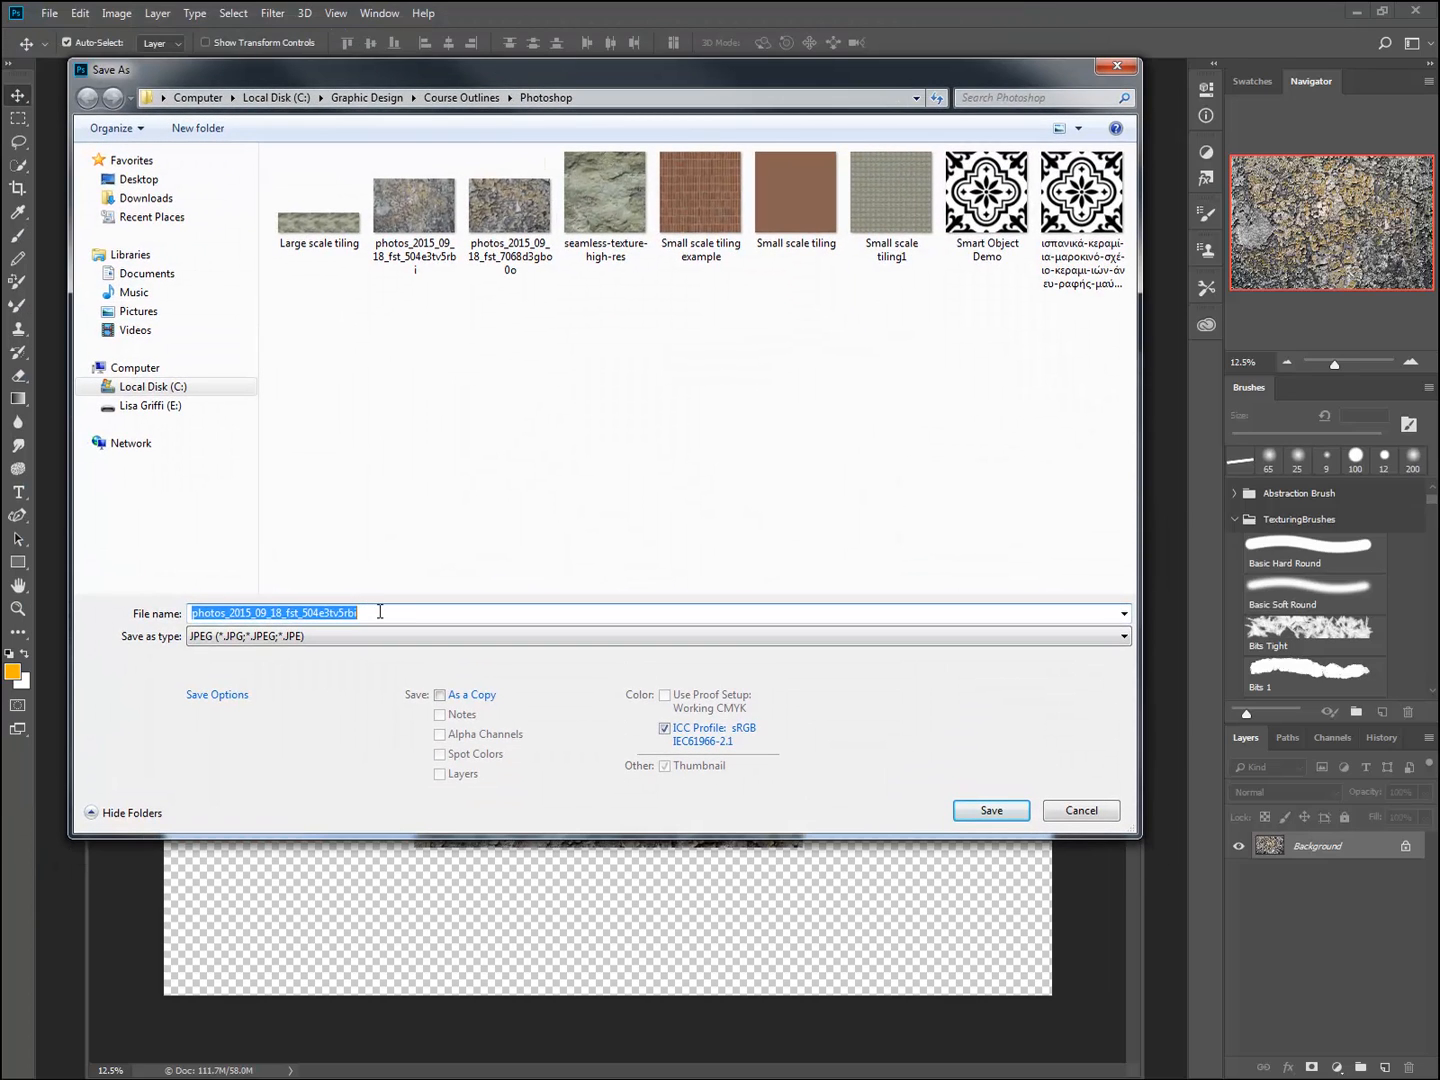
type("C")
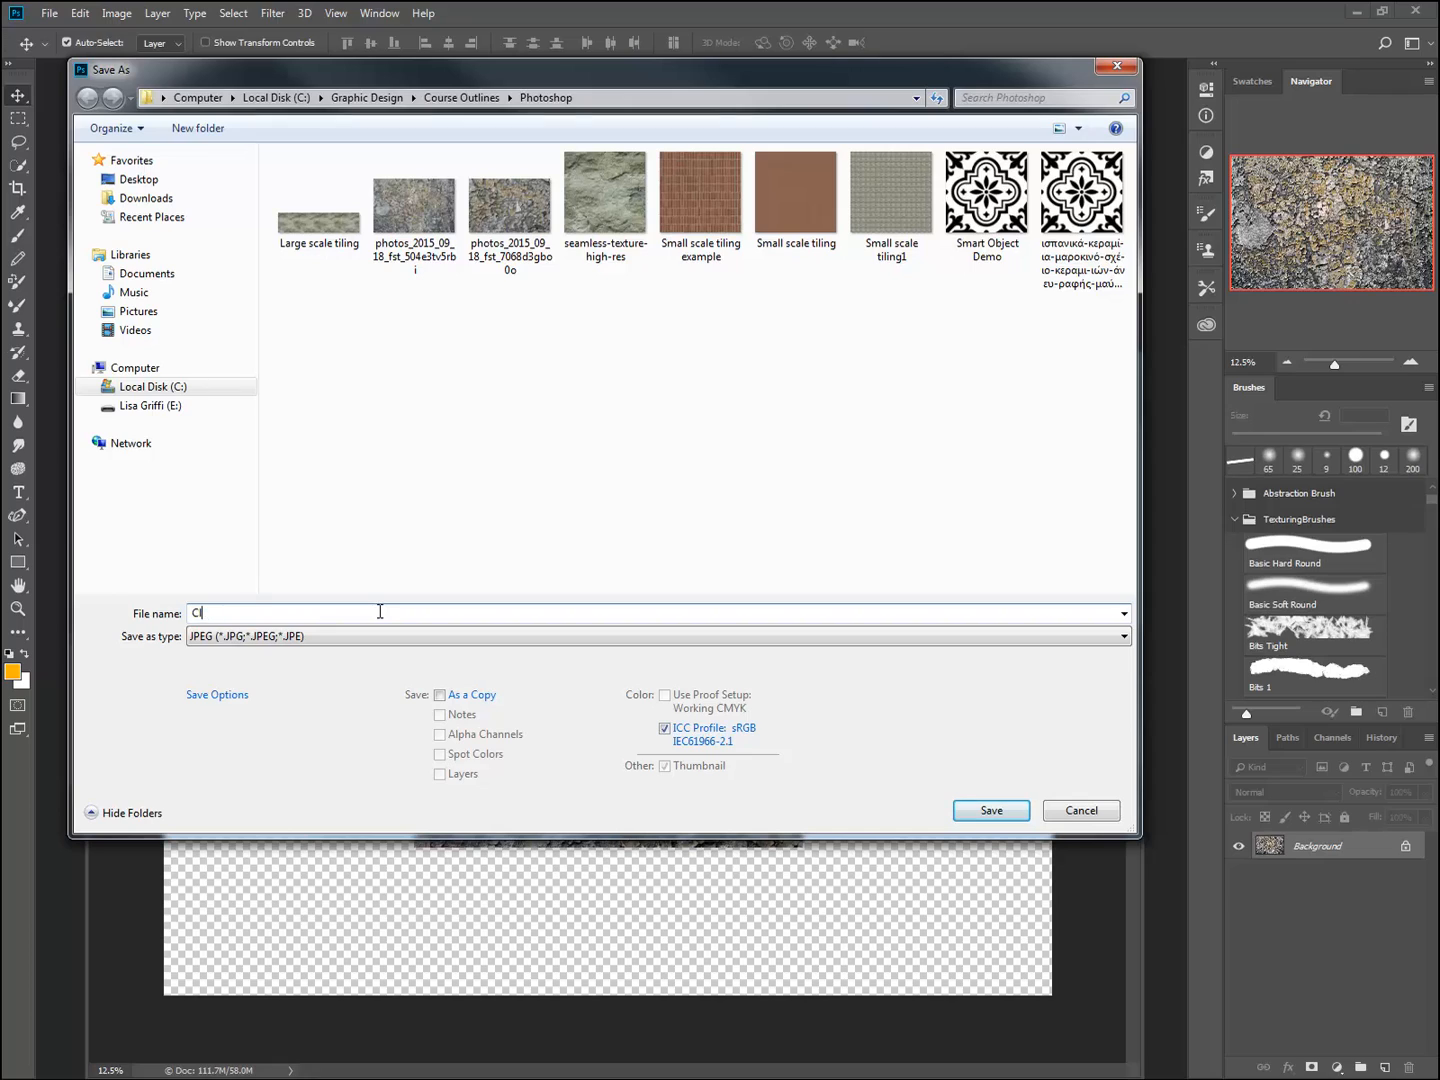
type("olor Matched")
left_click(991, 810)
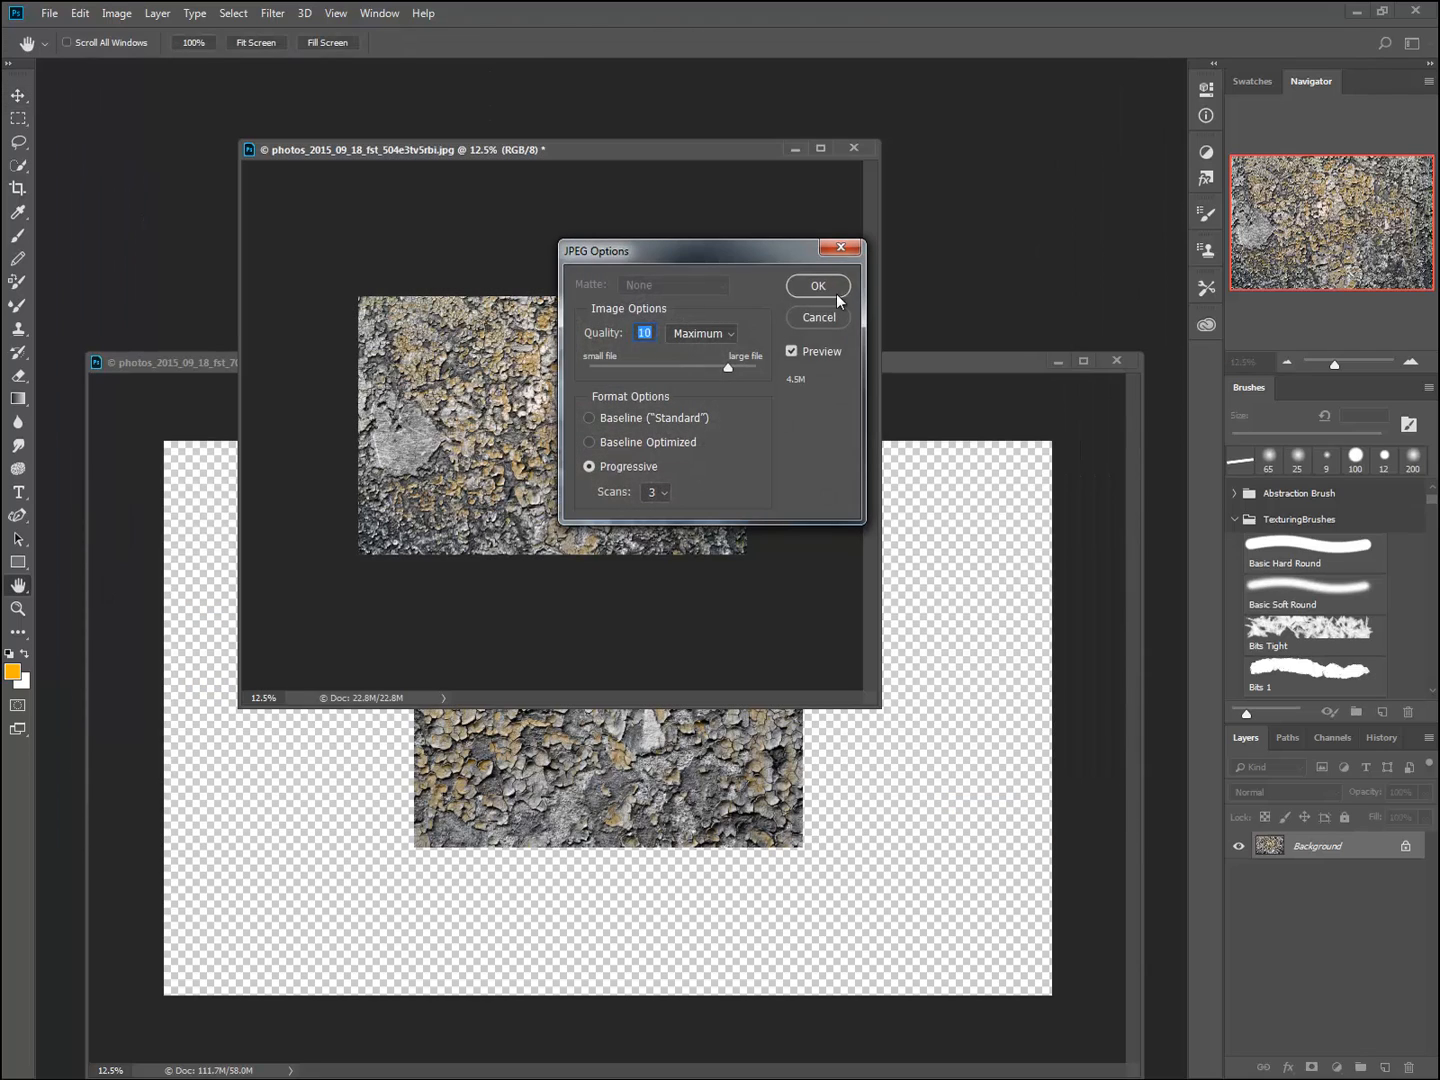
left_click(826, 289)
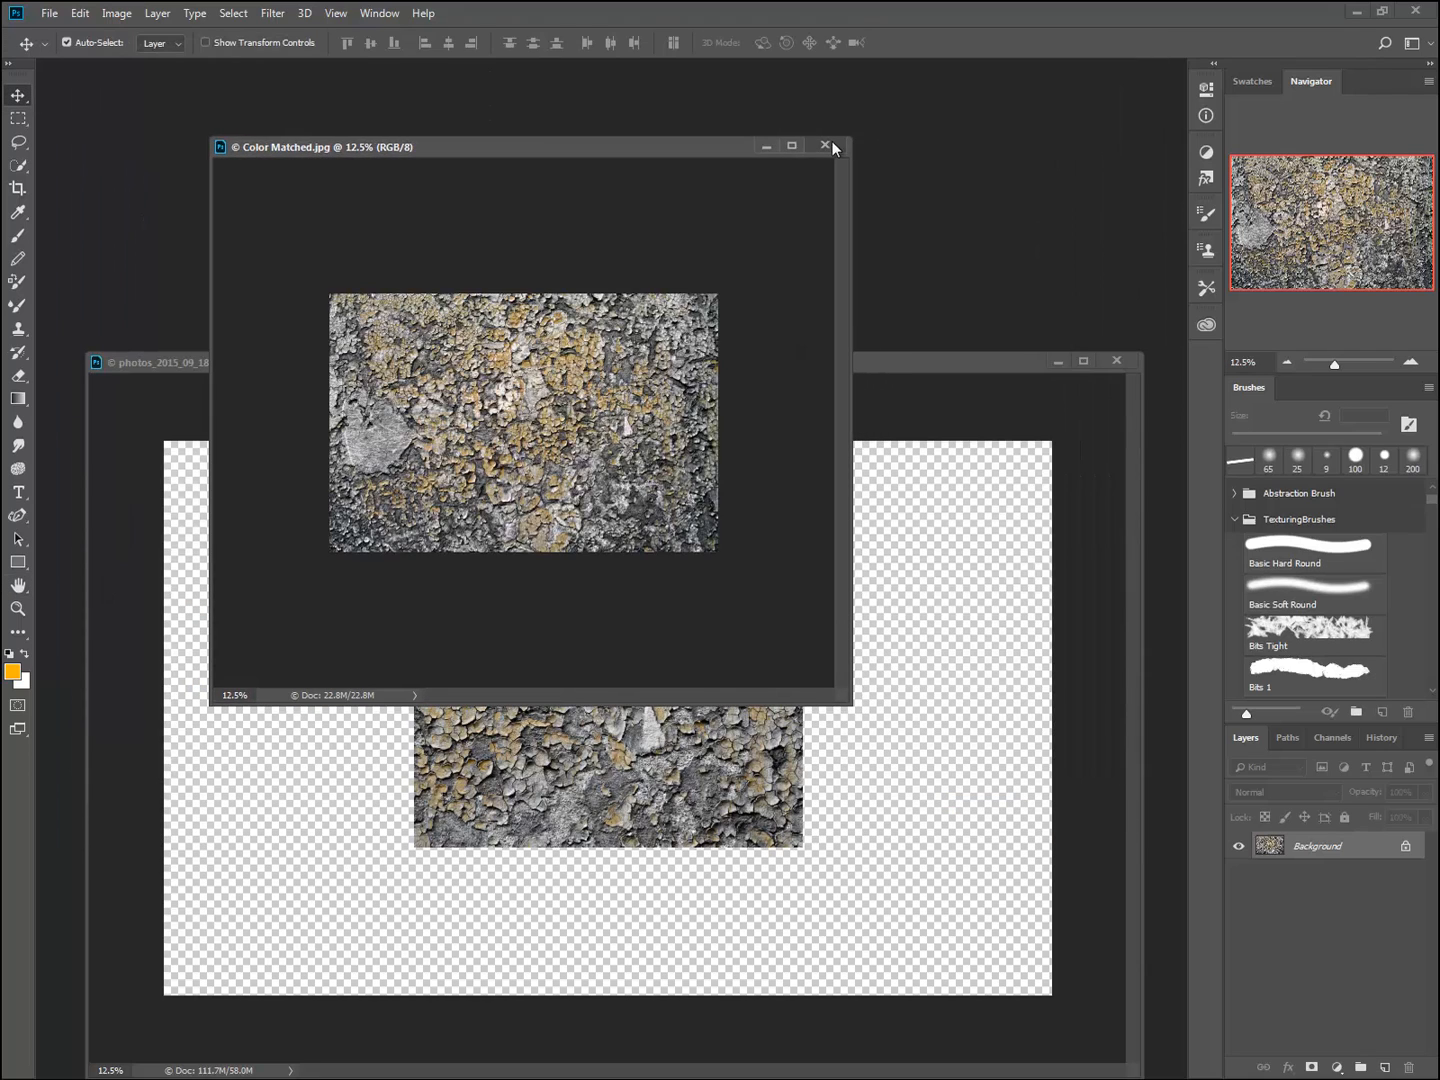
- Close the Color Matched document and bring up seamless-texture-high-res.jpg, positioning its window beside the 7068d3gbo0o document
left_click(827, 146)
left_click_drag(633, 364, 628, 256)
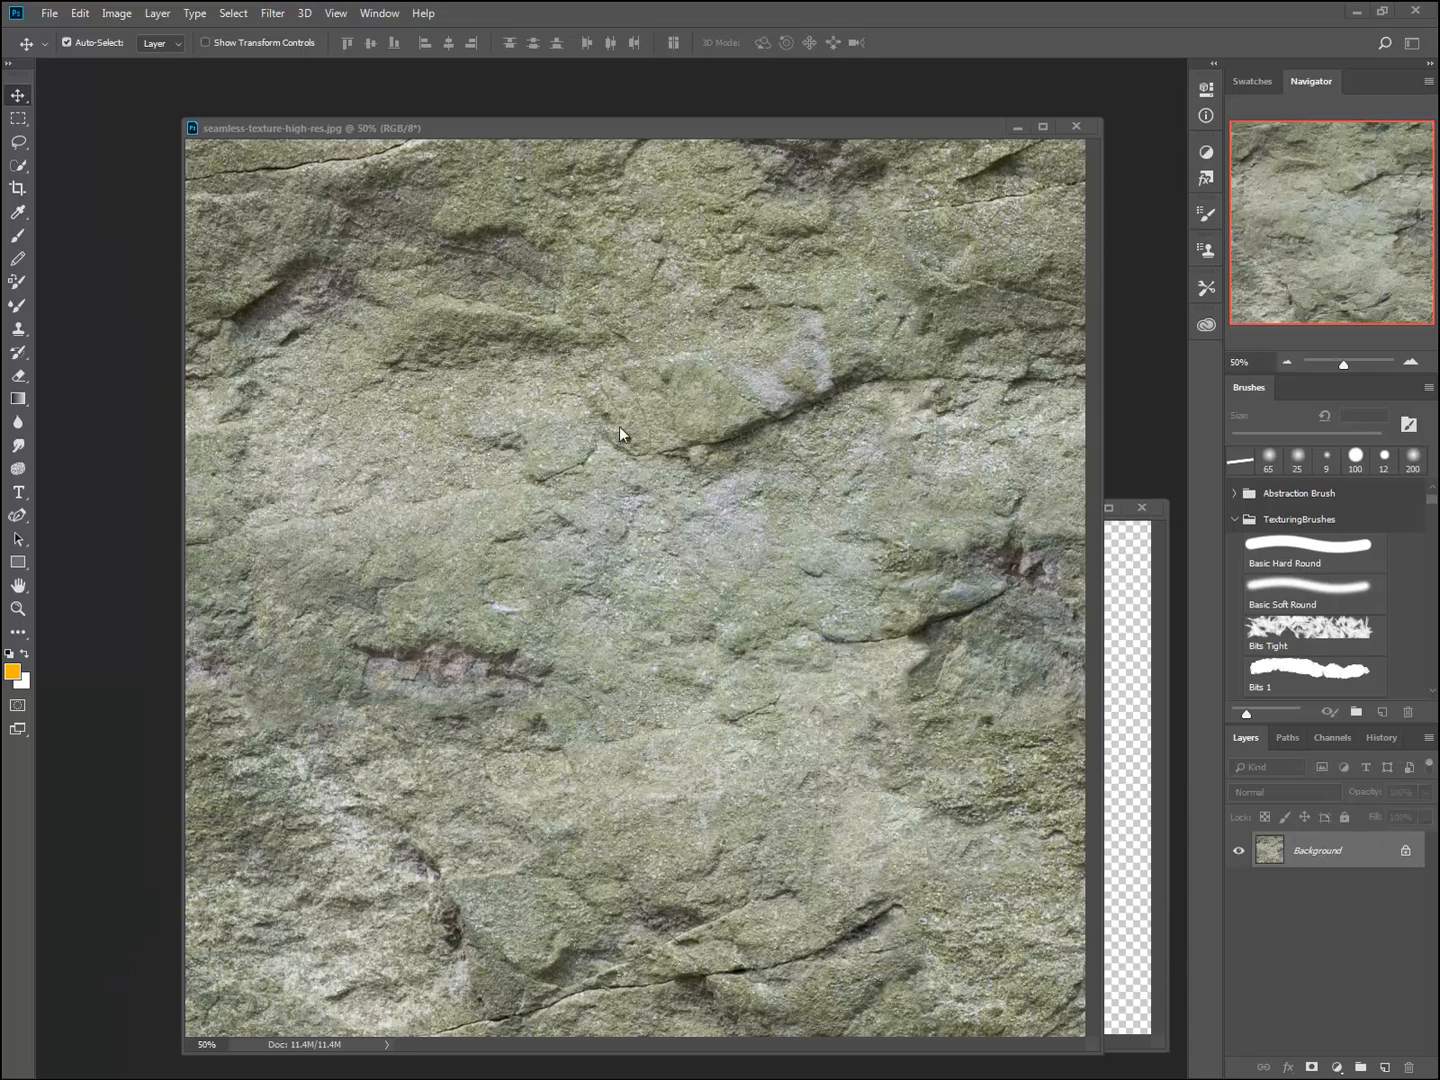
left_click_drag(457, 136, 439, 117)
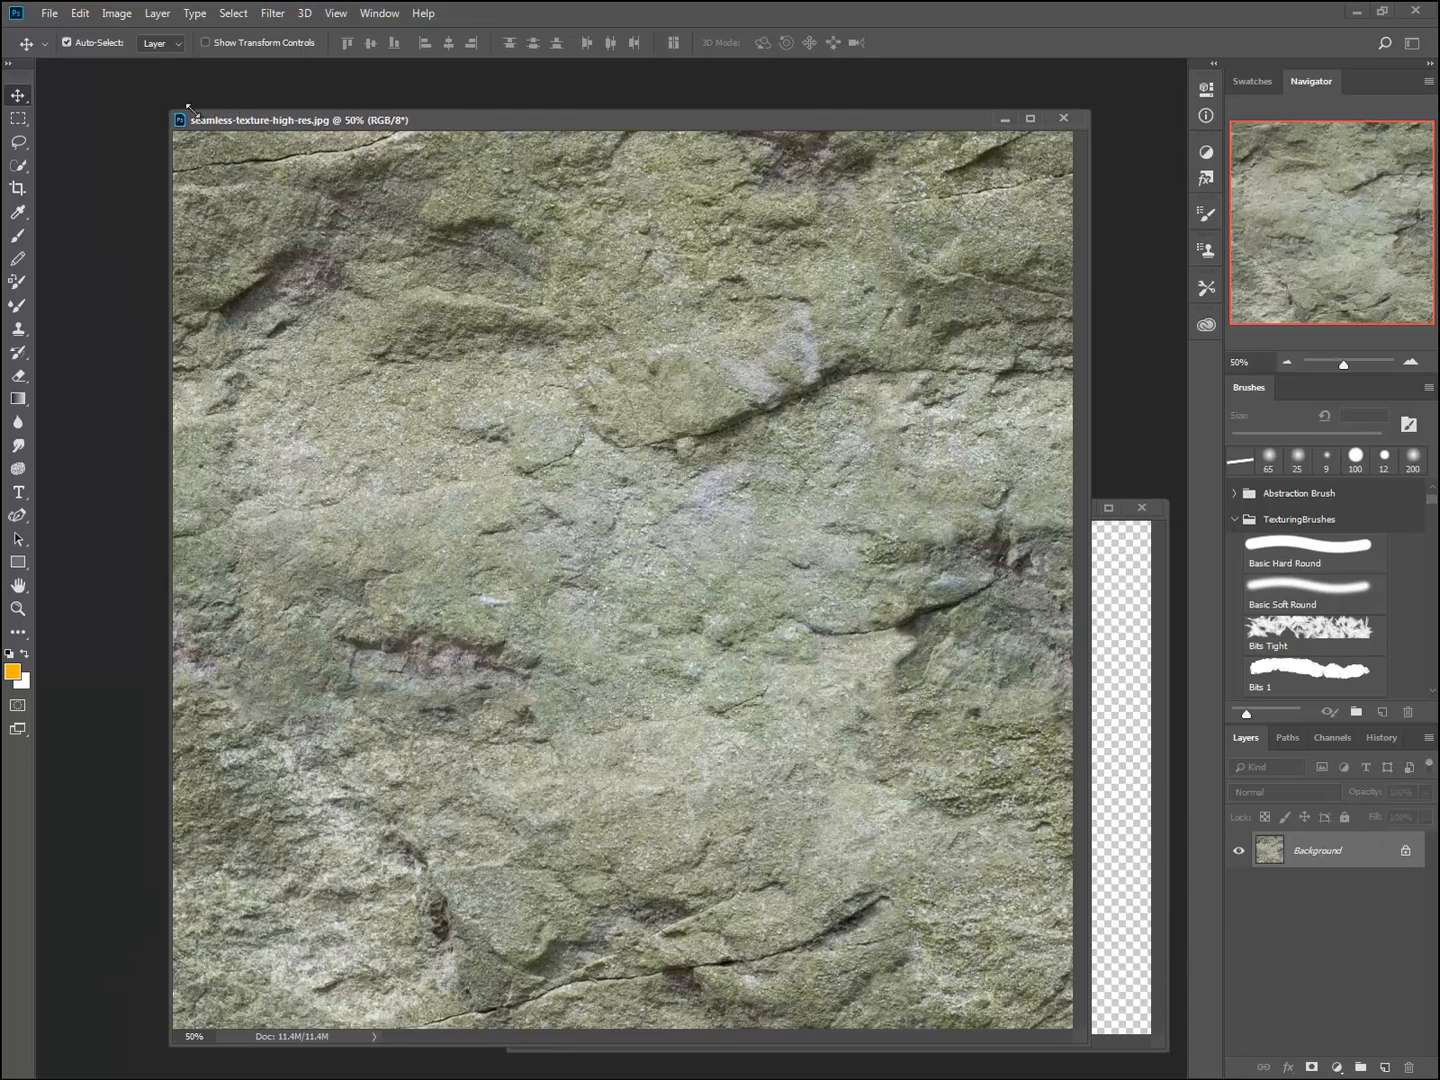
- Try the Offset filter on the stone texture at 50 pixels right and 50 pixels down with Wrap Around, and undo it
left_click(117, 13)
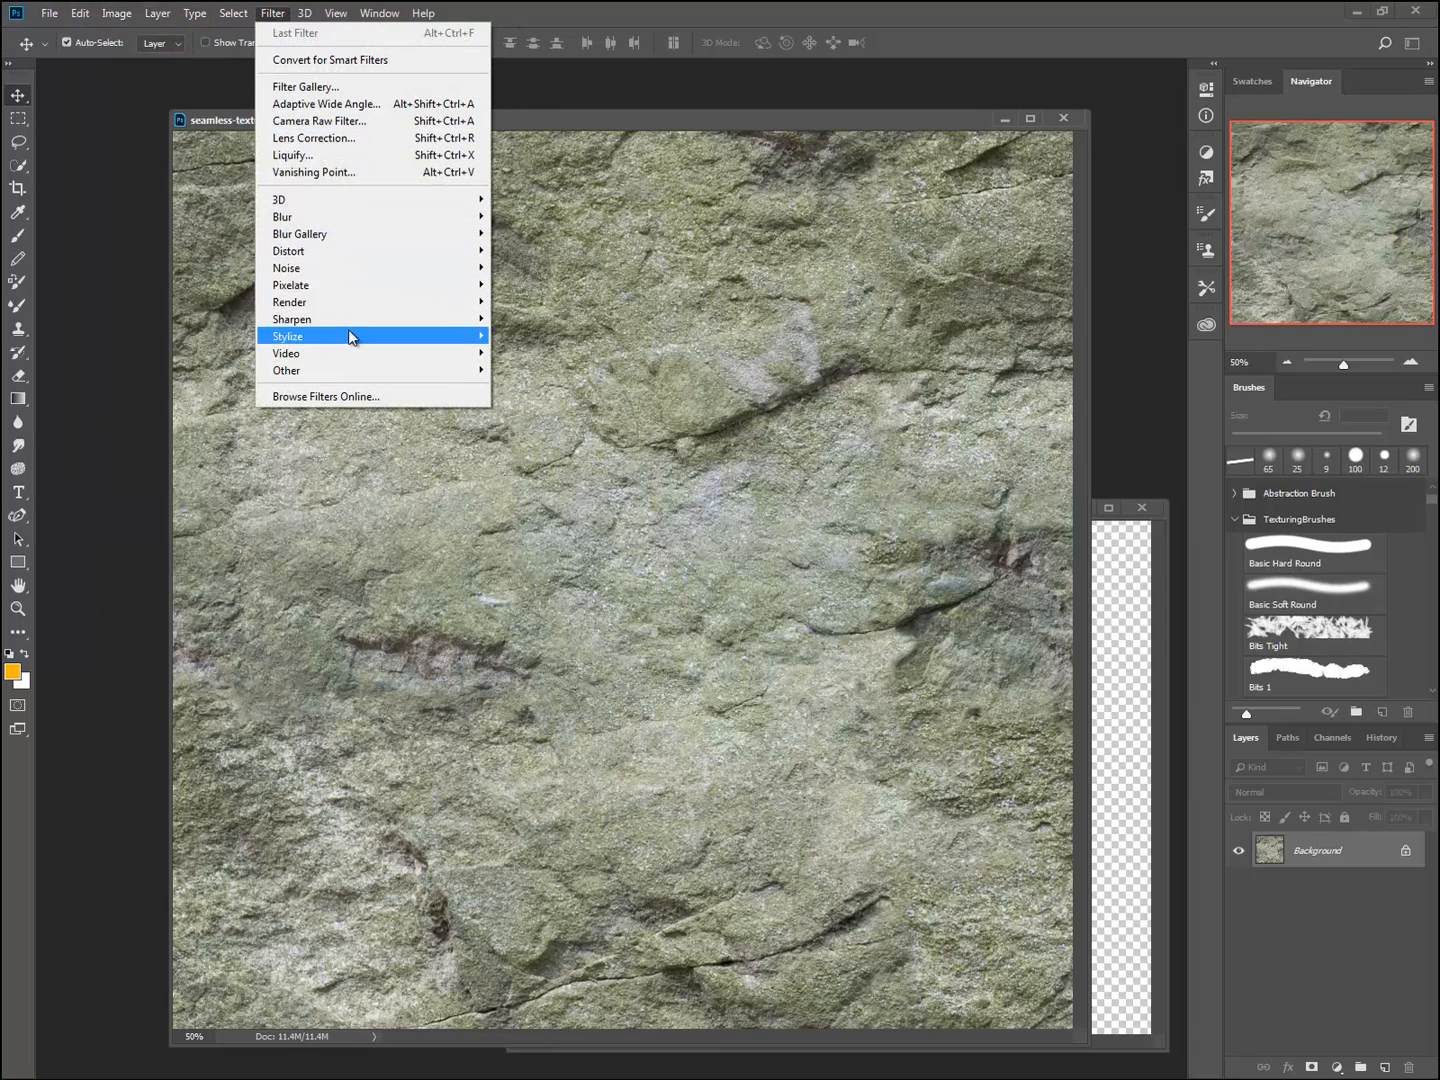
mouse_move(351, 333)
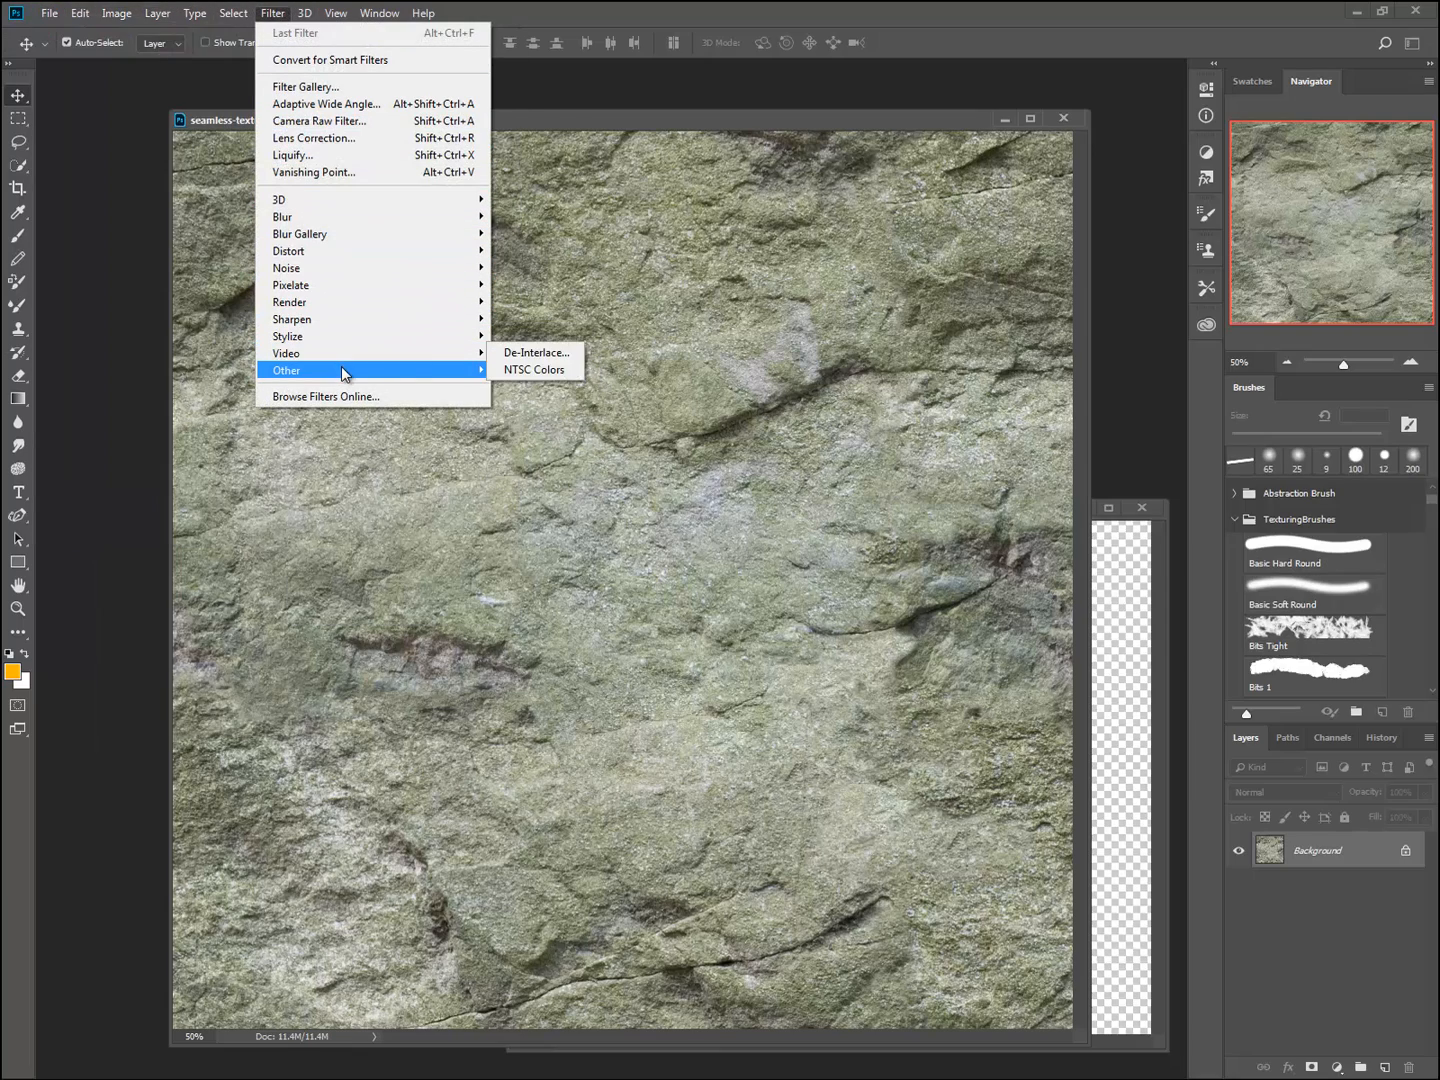
mouse_move(341, 368)
left_click(537, 454)
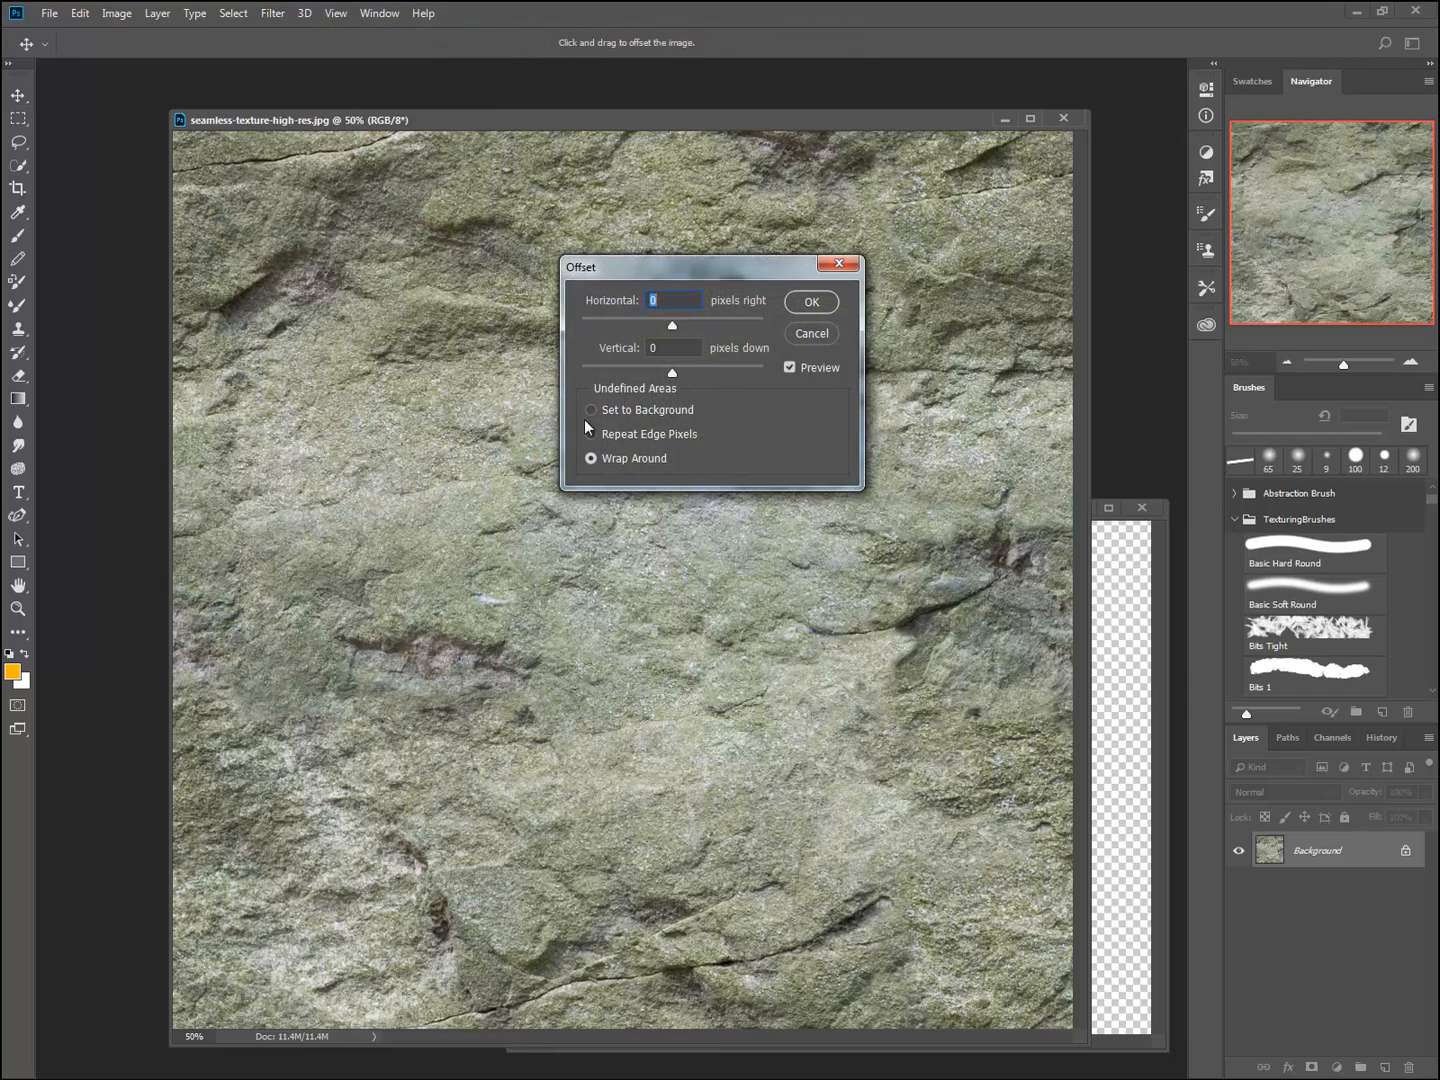
type("50")
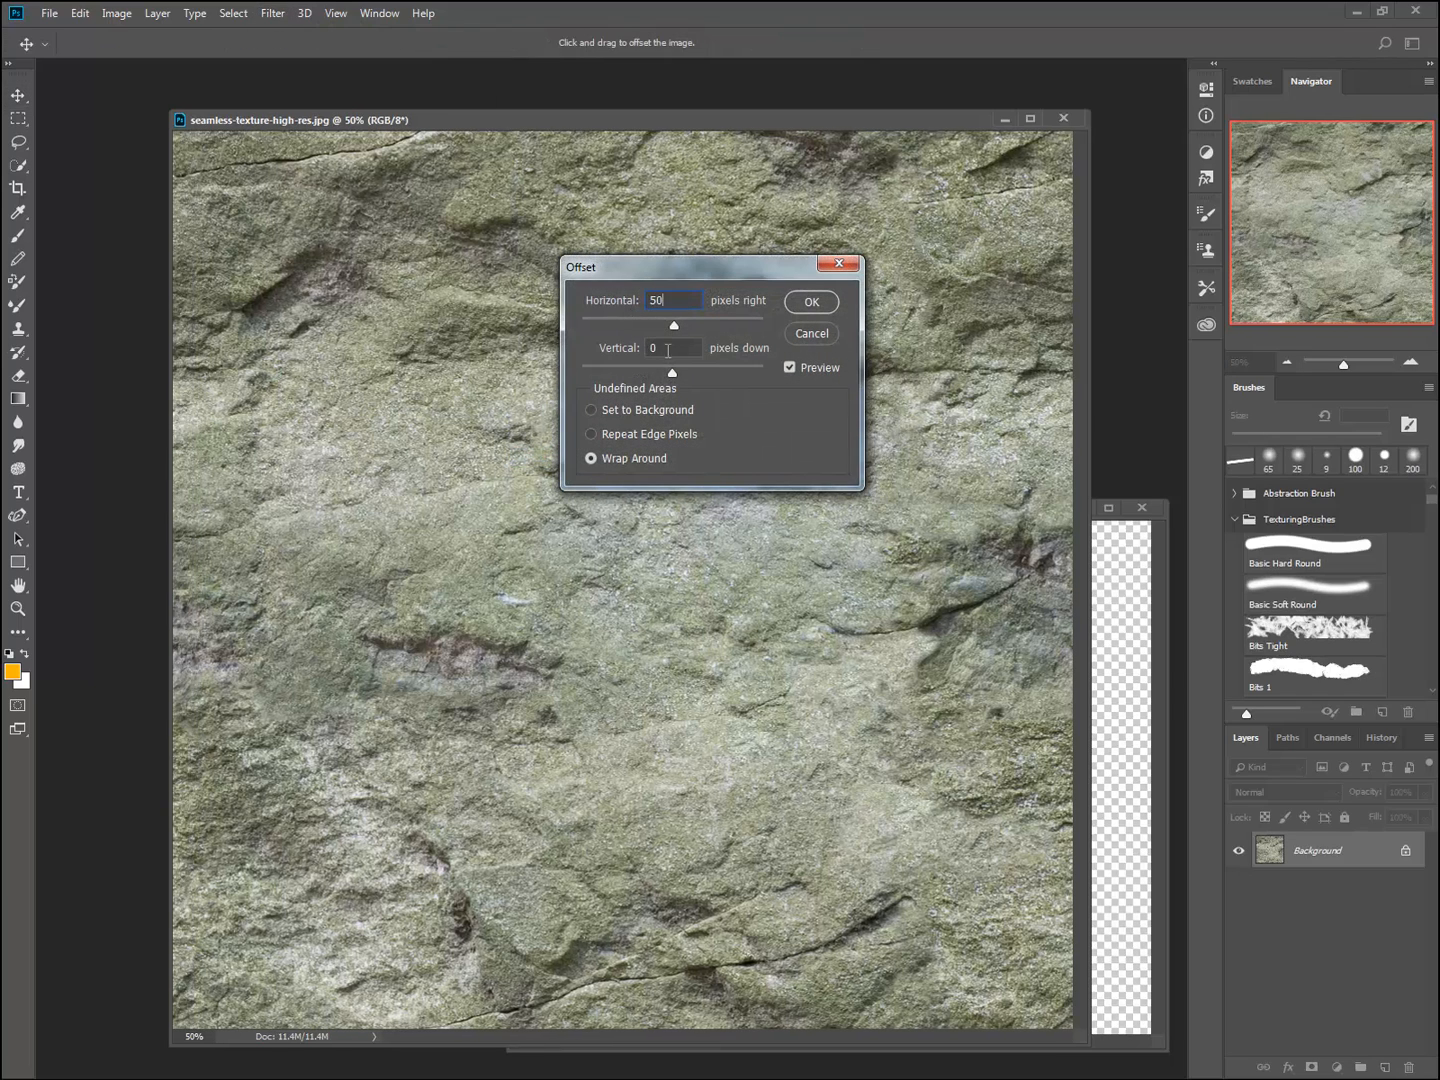
left_click(669, 350)
type("50")
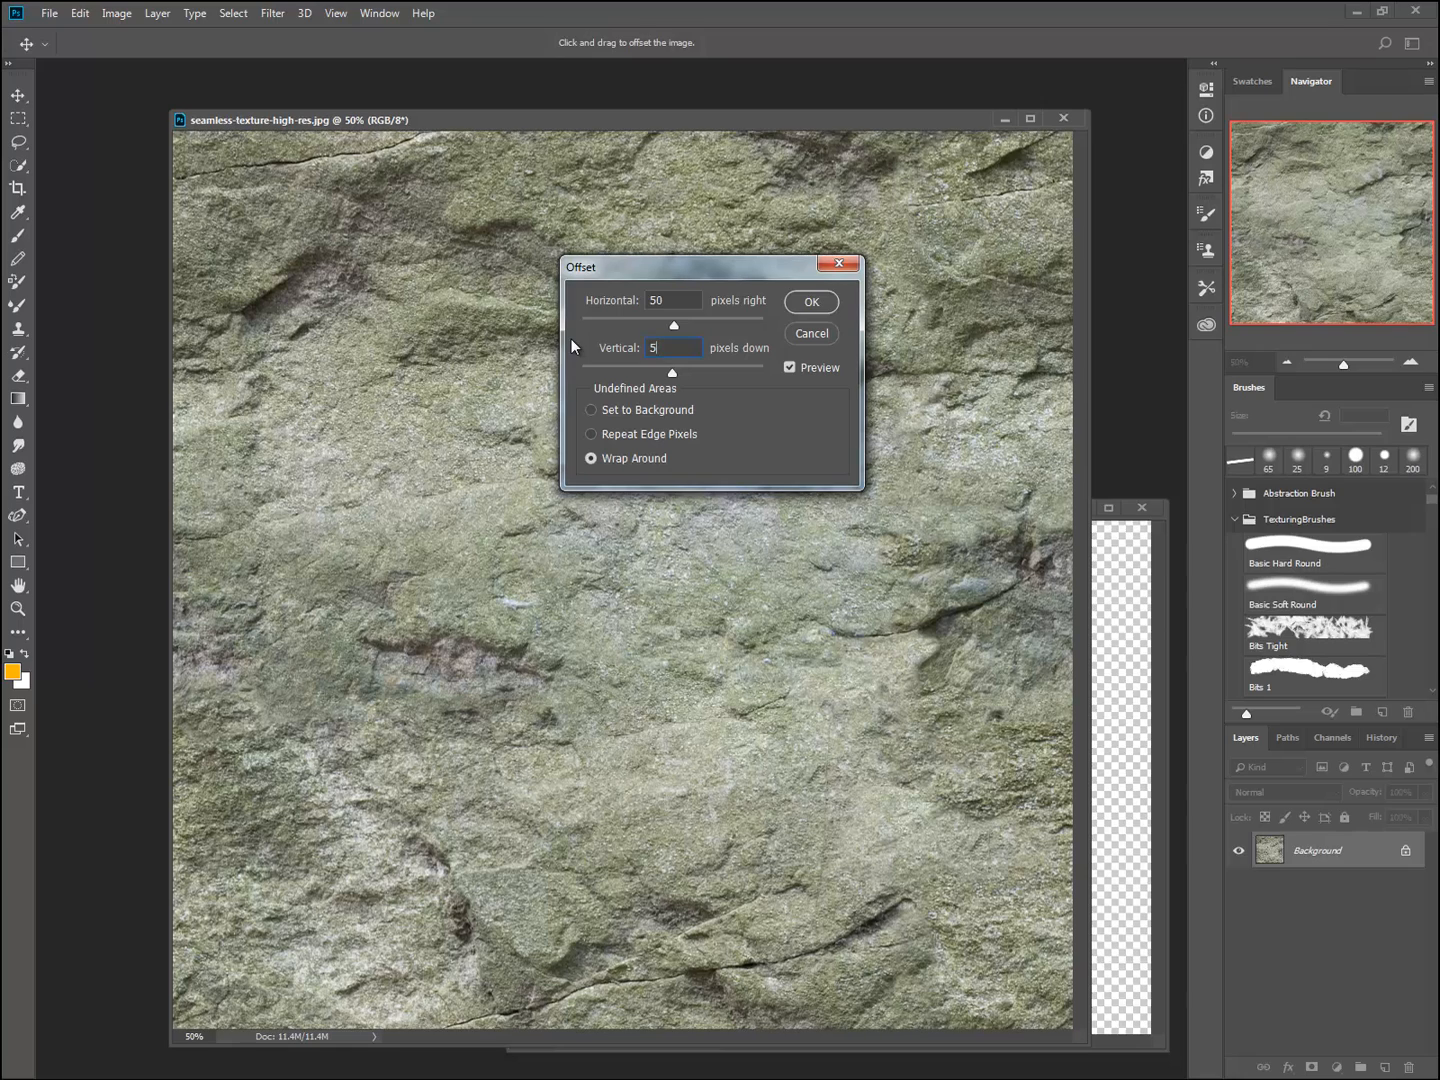
left_click(813, 301)
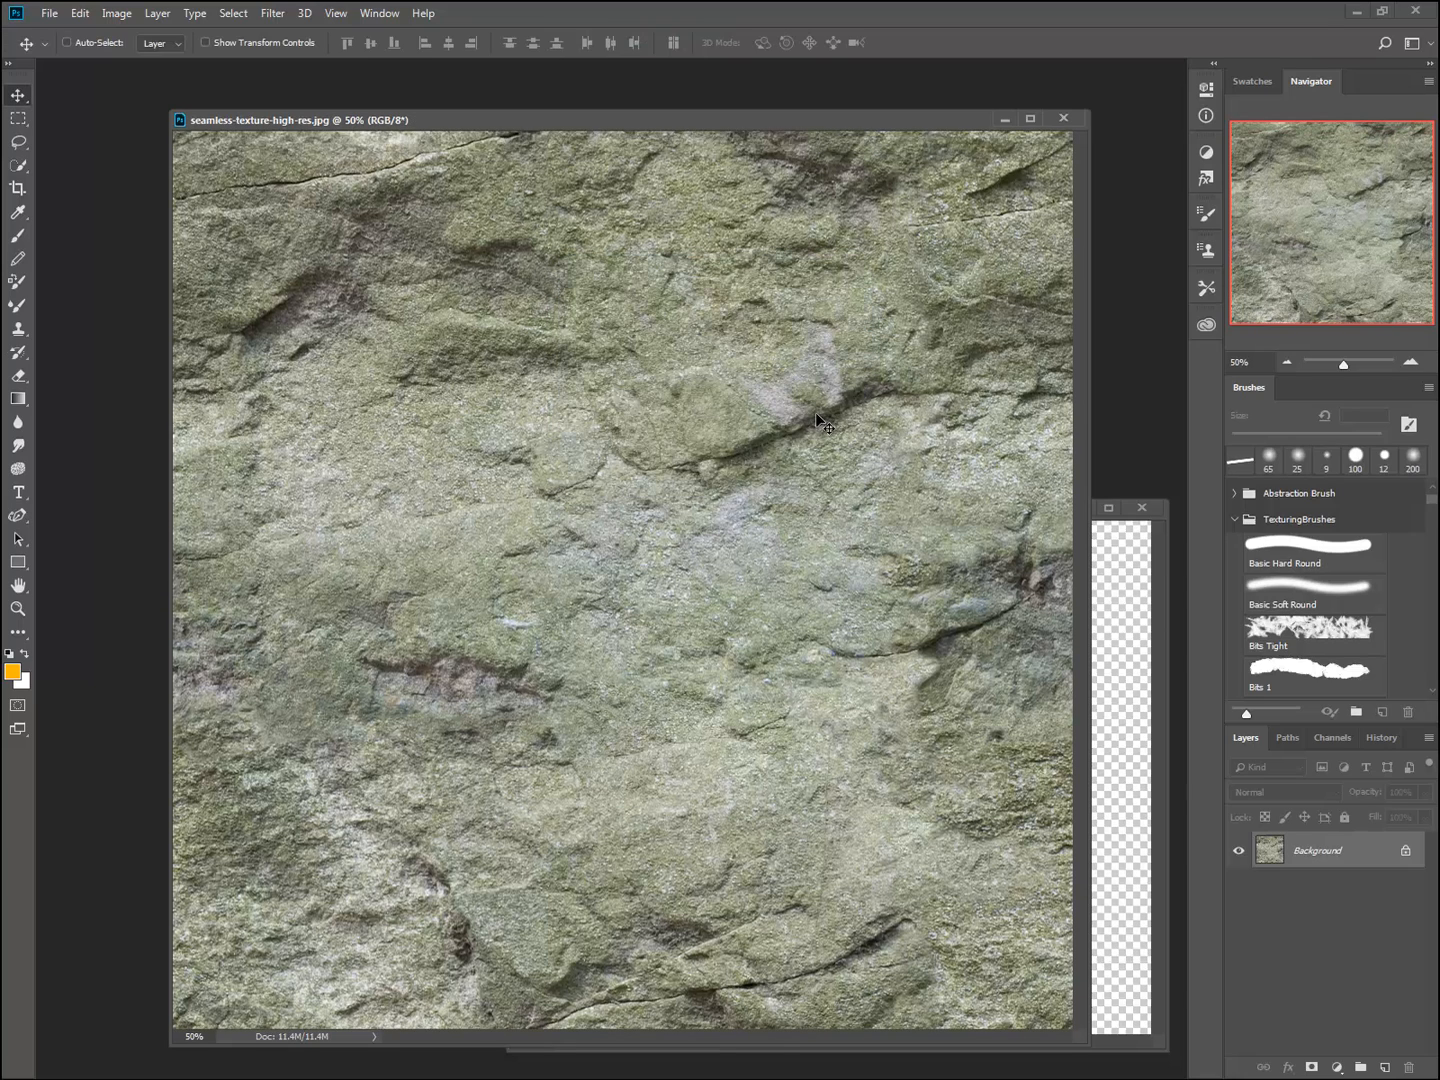
key("ctrl+z")
- Close the seamless stone texture and open the original photos_2015_09_18_fst_504e3tv5rbi.jpg, keeping its Background layer locked
left_click(1063, 119)
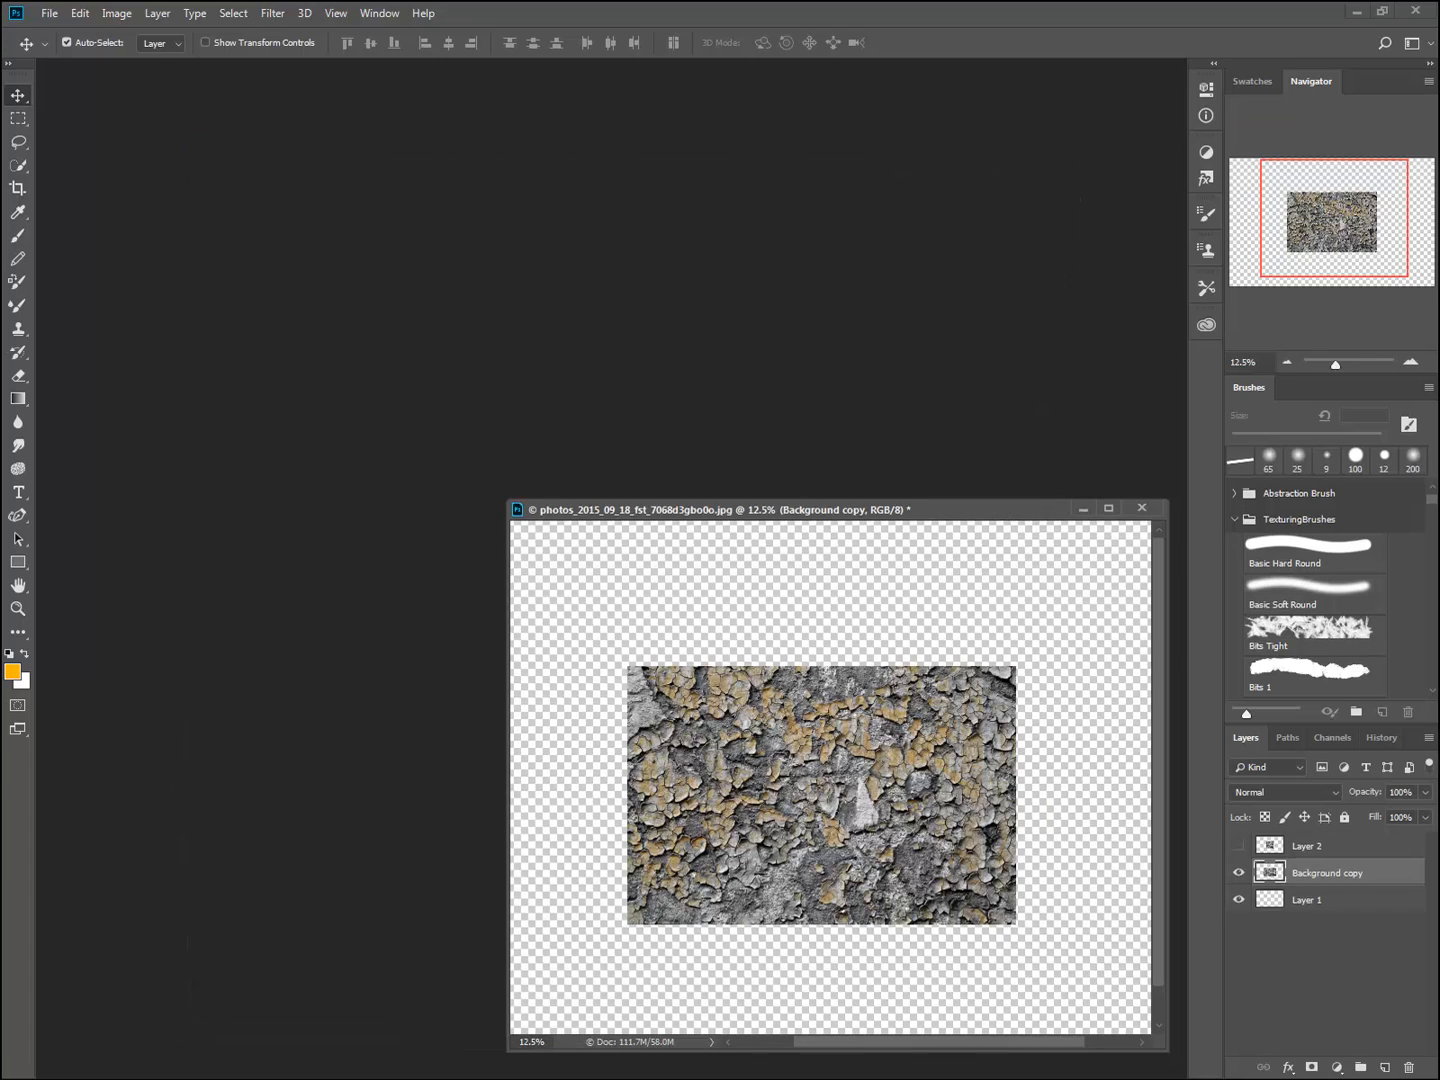
key("ctrl+o")
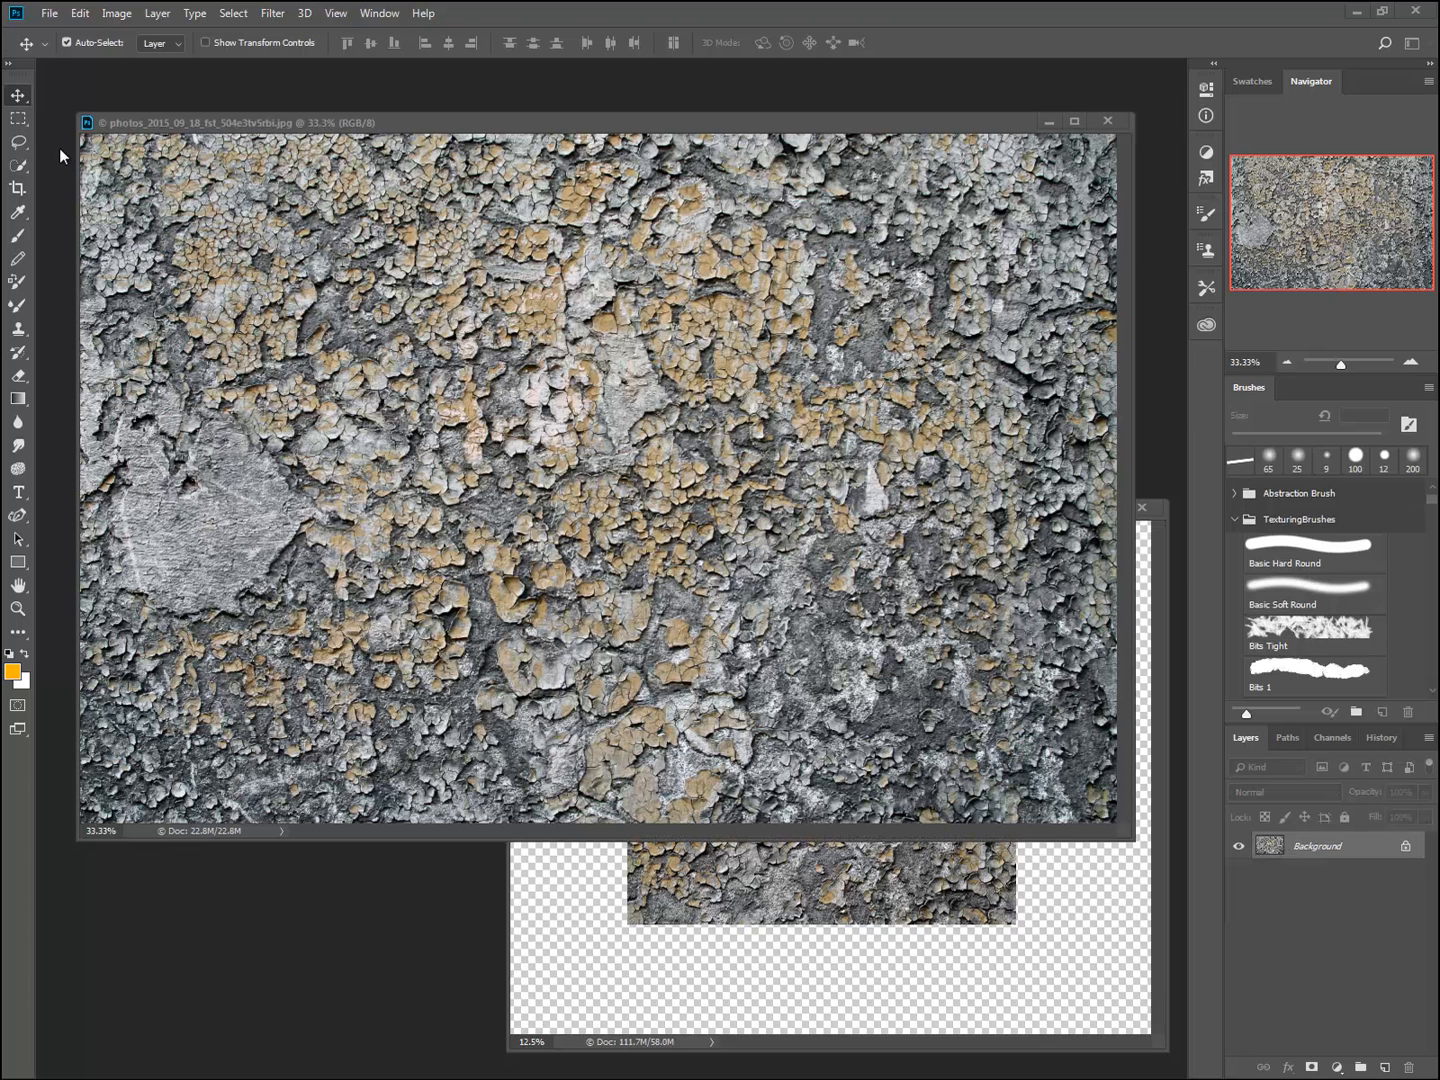
left_click_drag(262, 258, 606, 578)
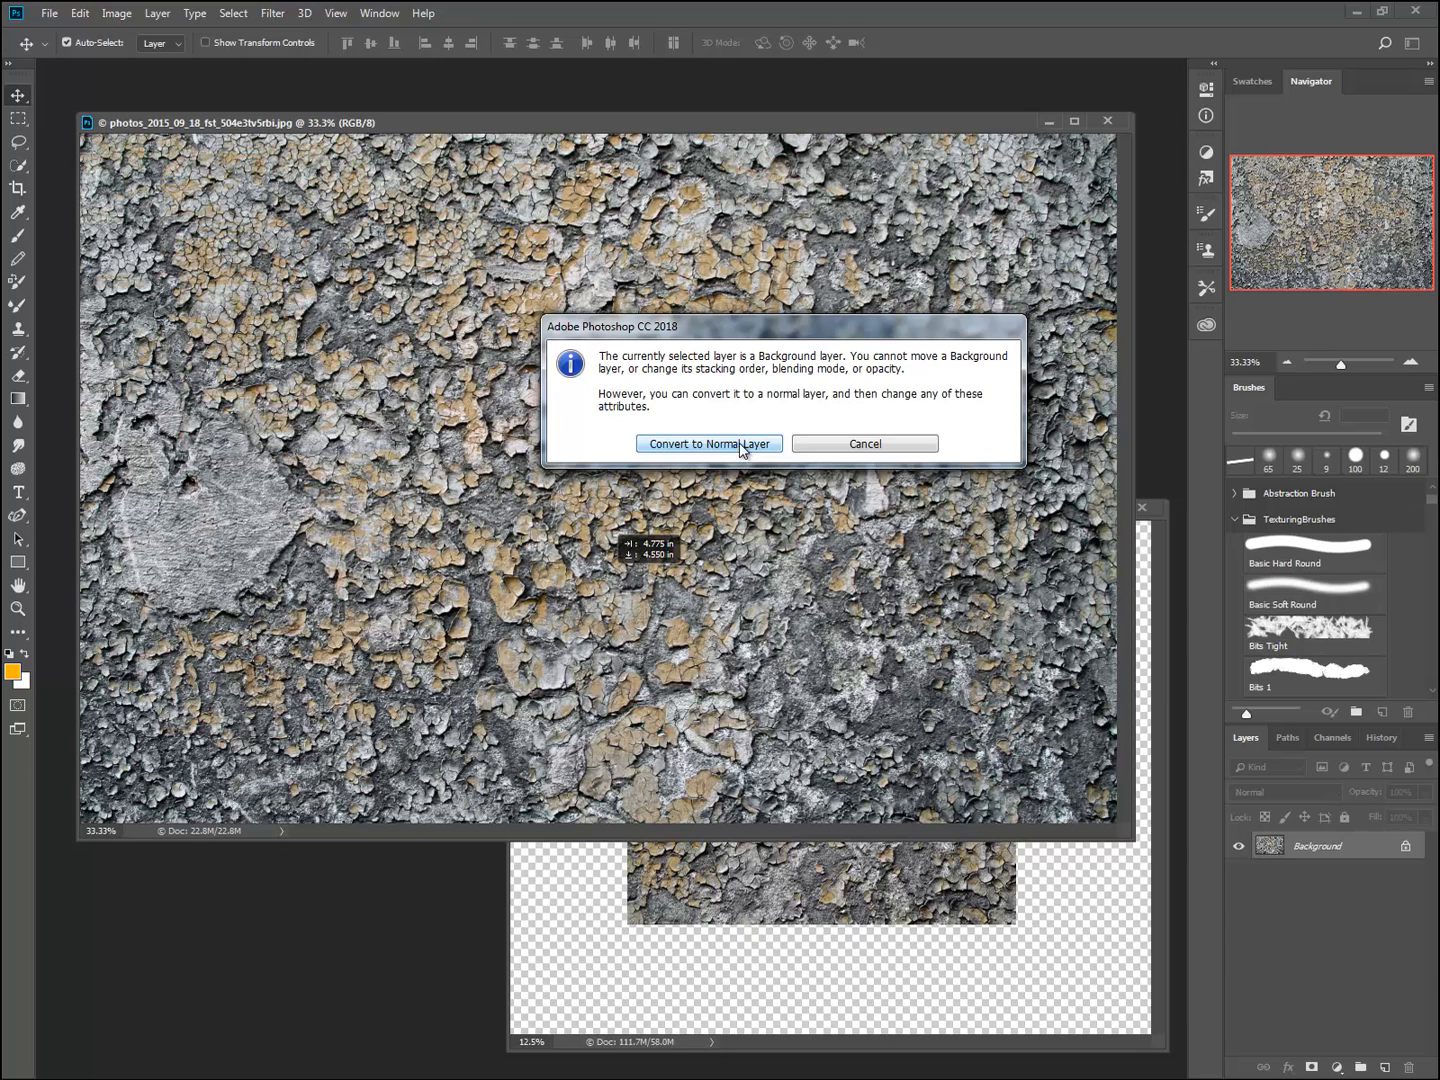
left_click(845, 445)
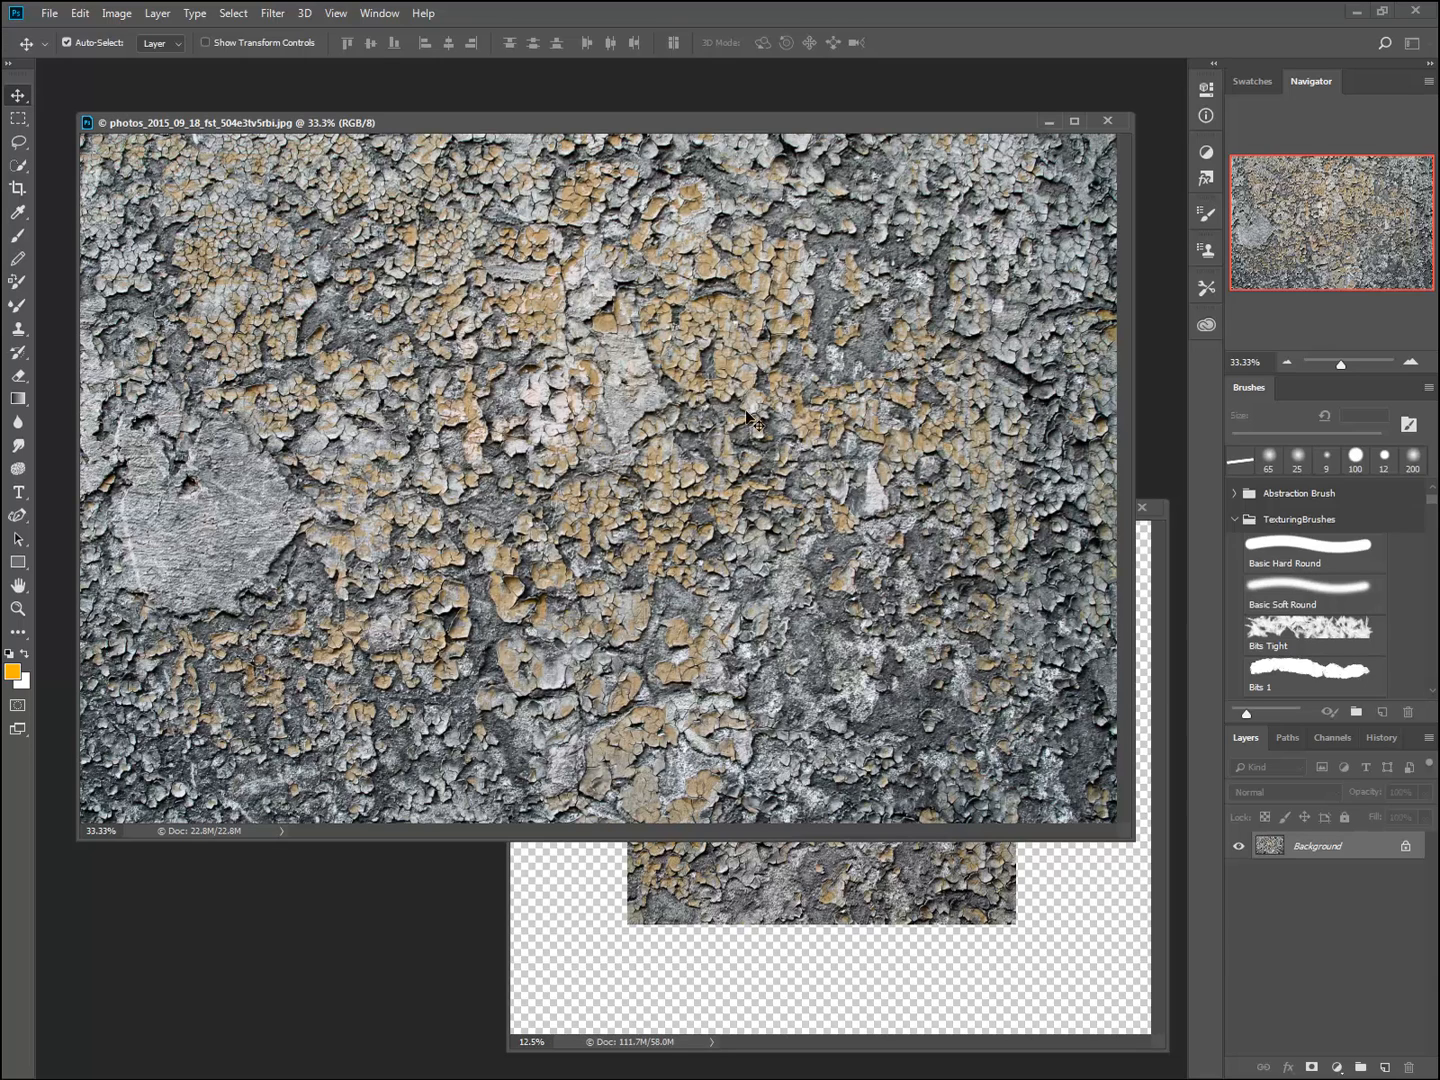
- Select a 2048 px square in the lower-right corner of the 504e3tv5rbi photo and crop the image to it
left_click(20, 122)
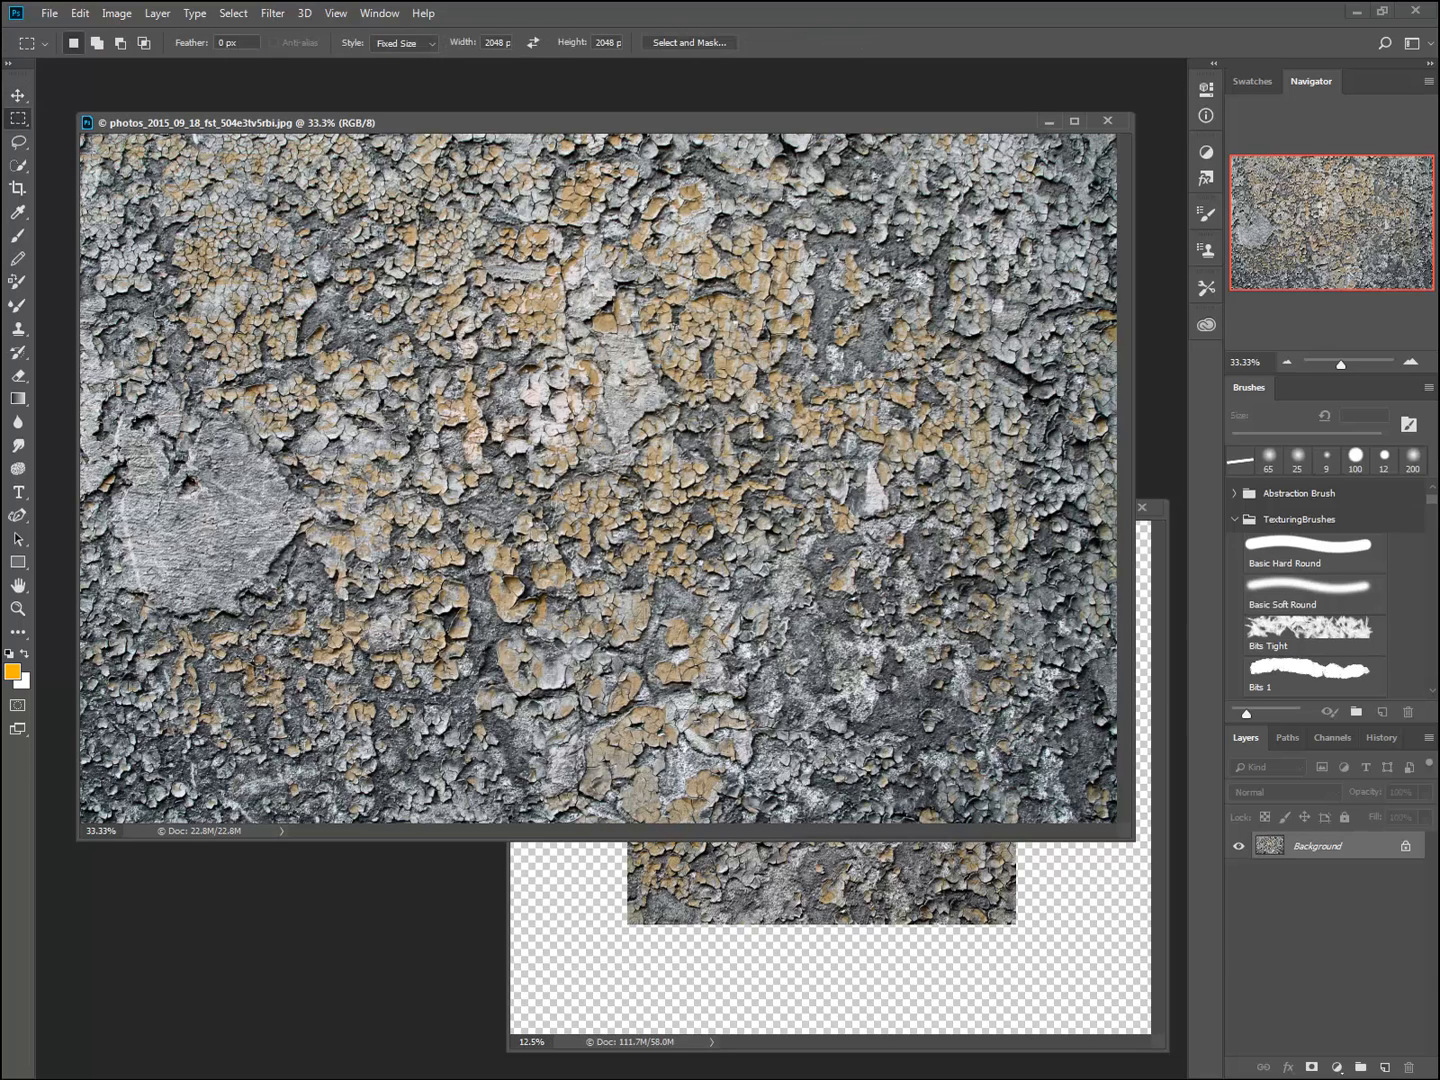
left_click_drag(355, 252, 1010, 740)
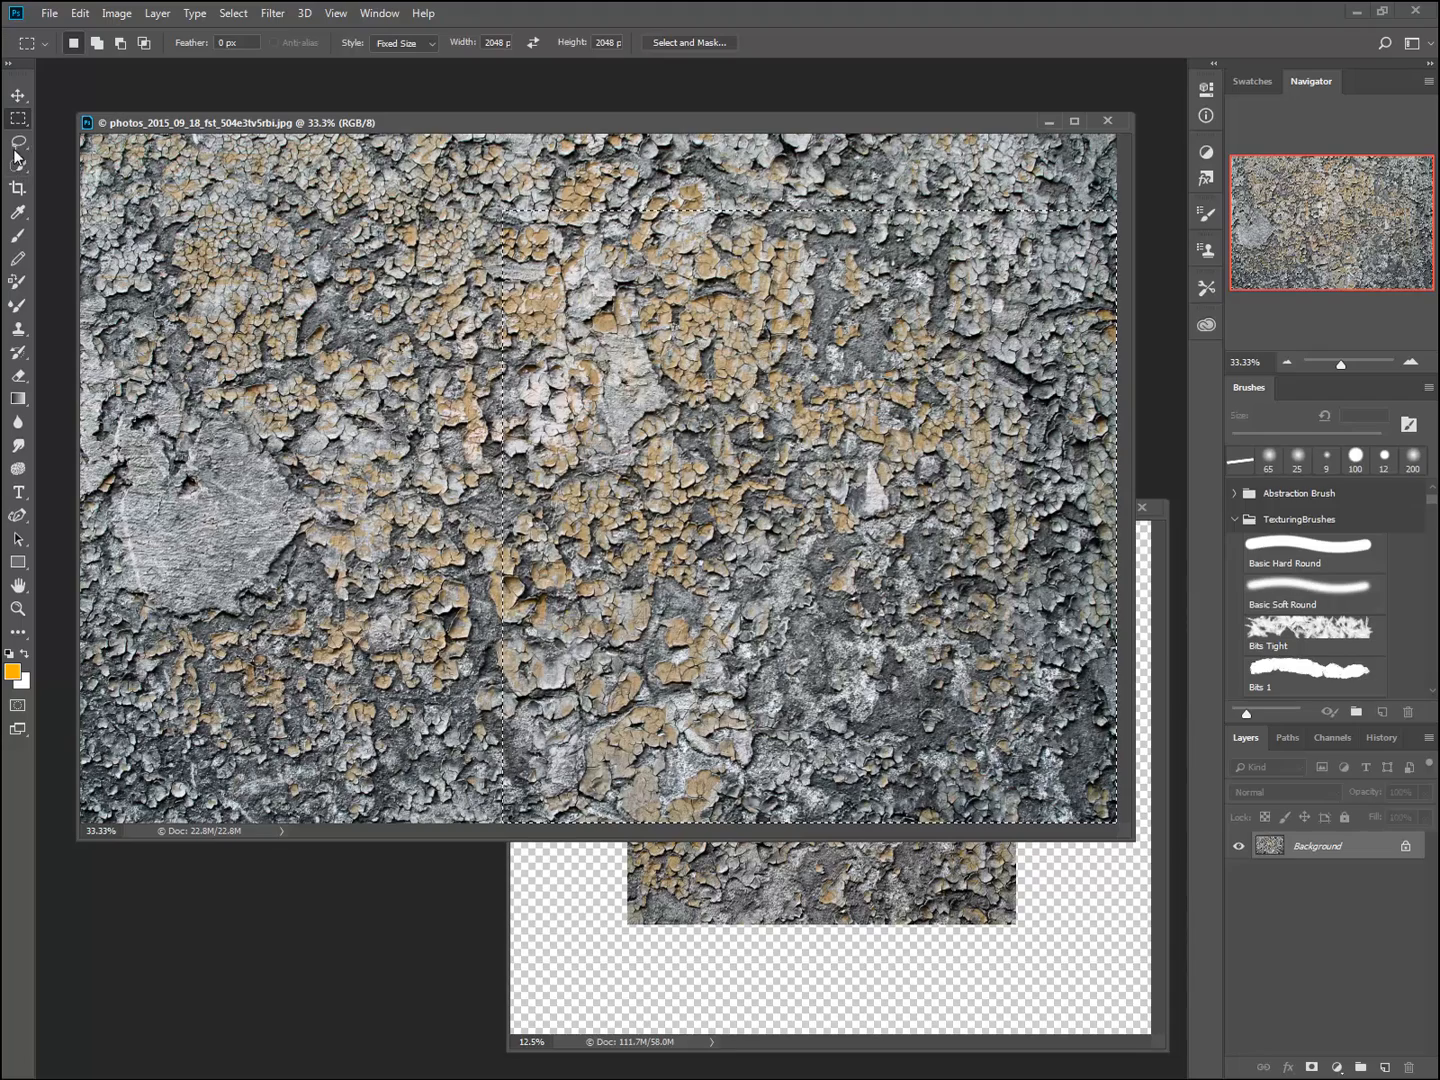
left_click(19, 189)
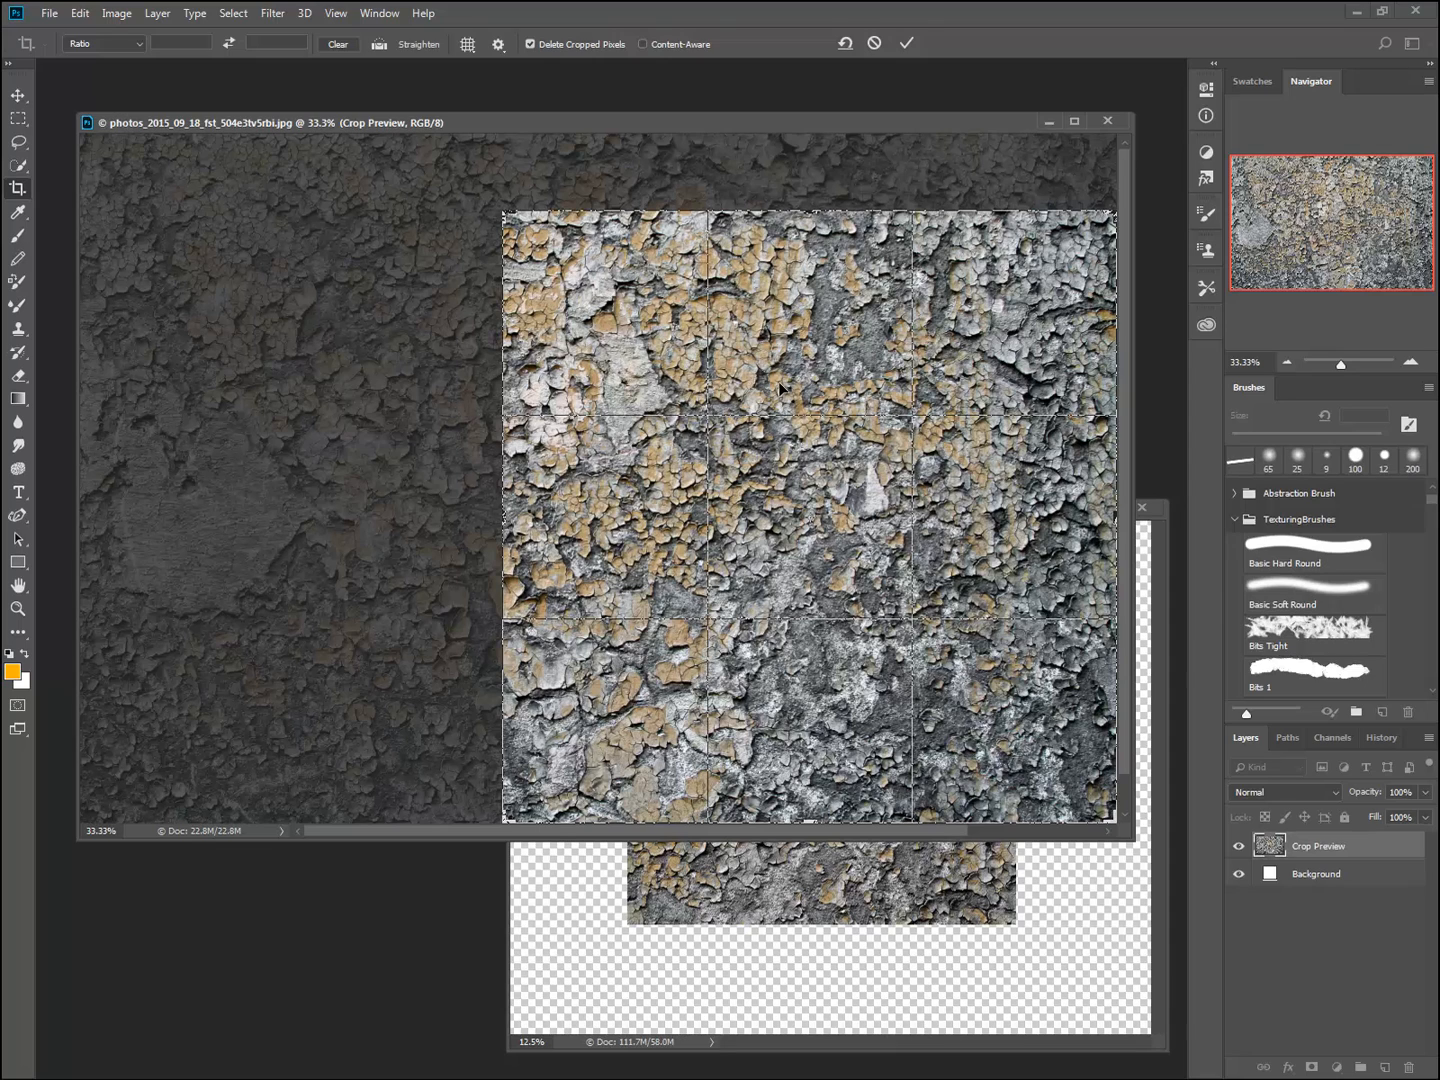
key("Return")
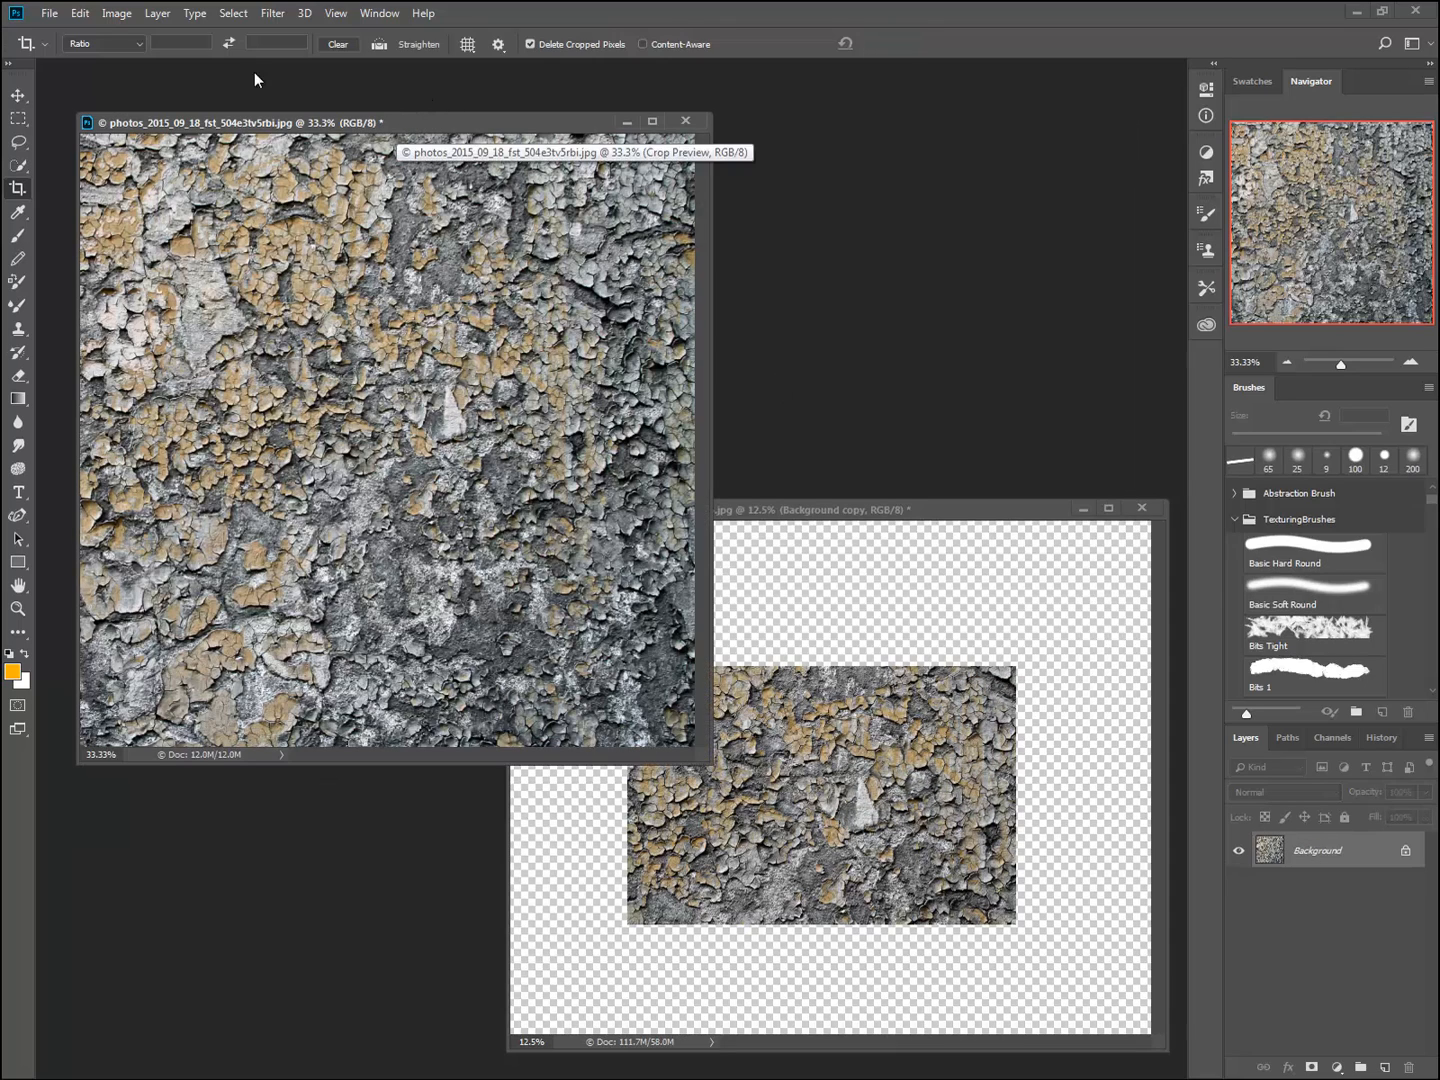
- Apply the Offset filter to the cropped wall photo at 50 pixels right and 50 pixels down with Wrap Around
left_click(115, 16)
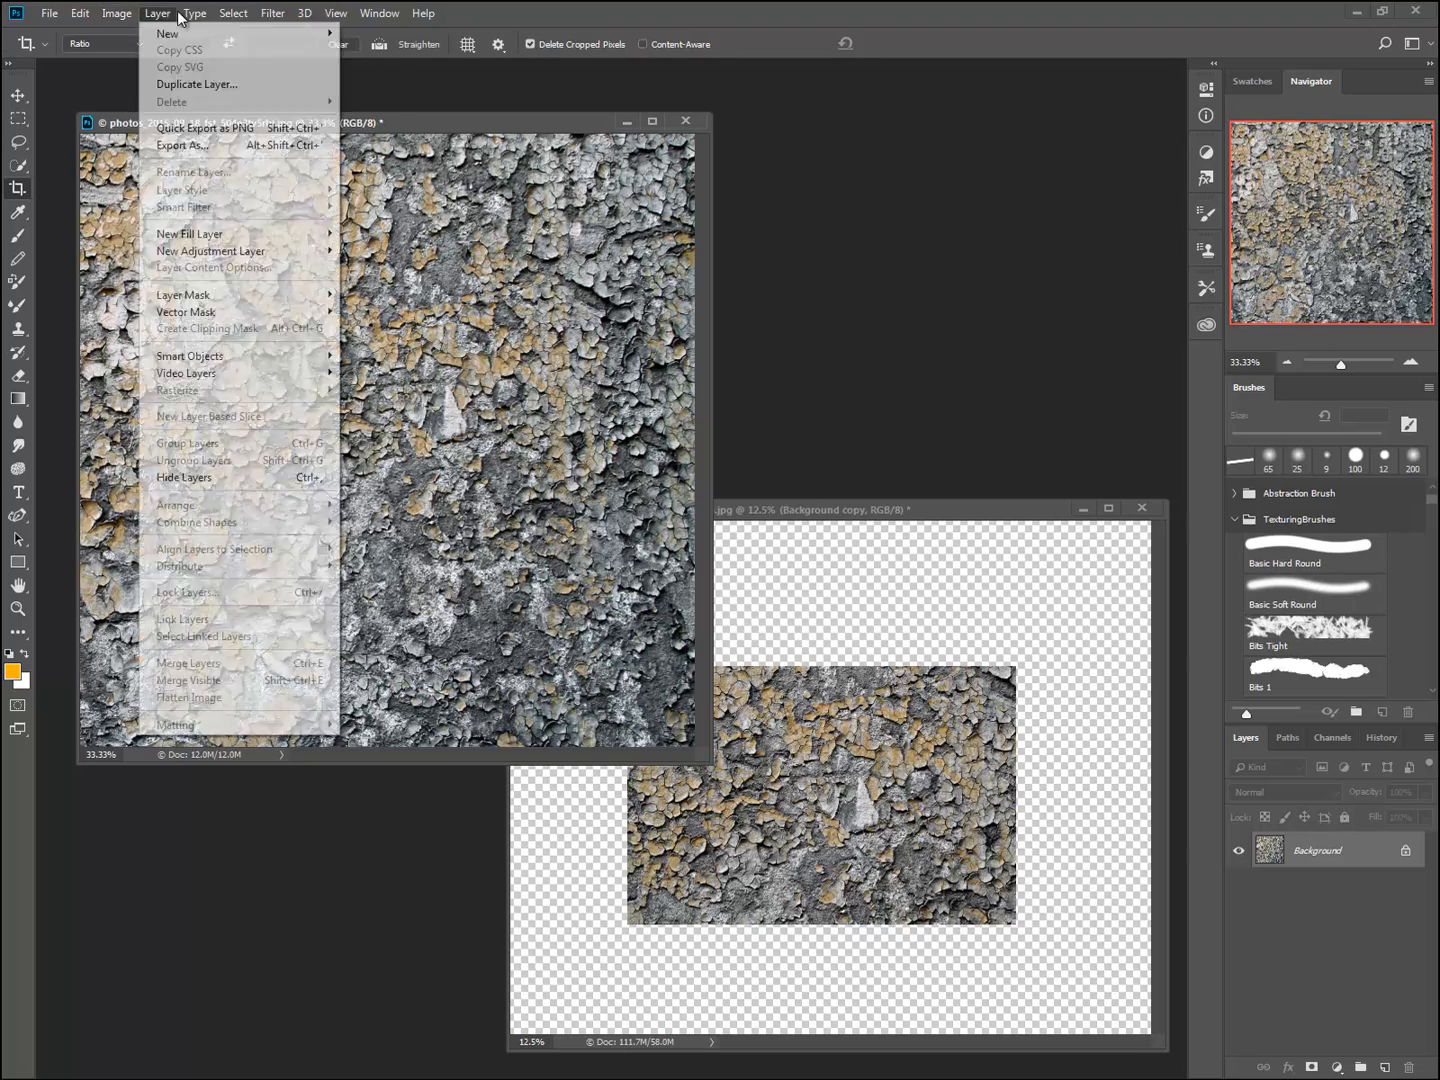
mouse_move(271, 17)
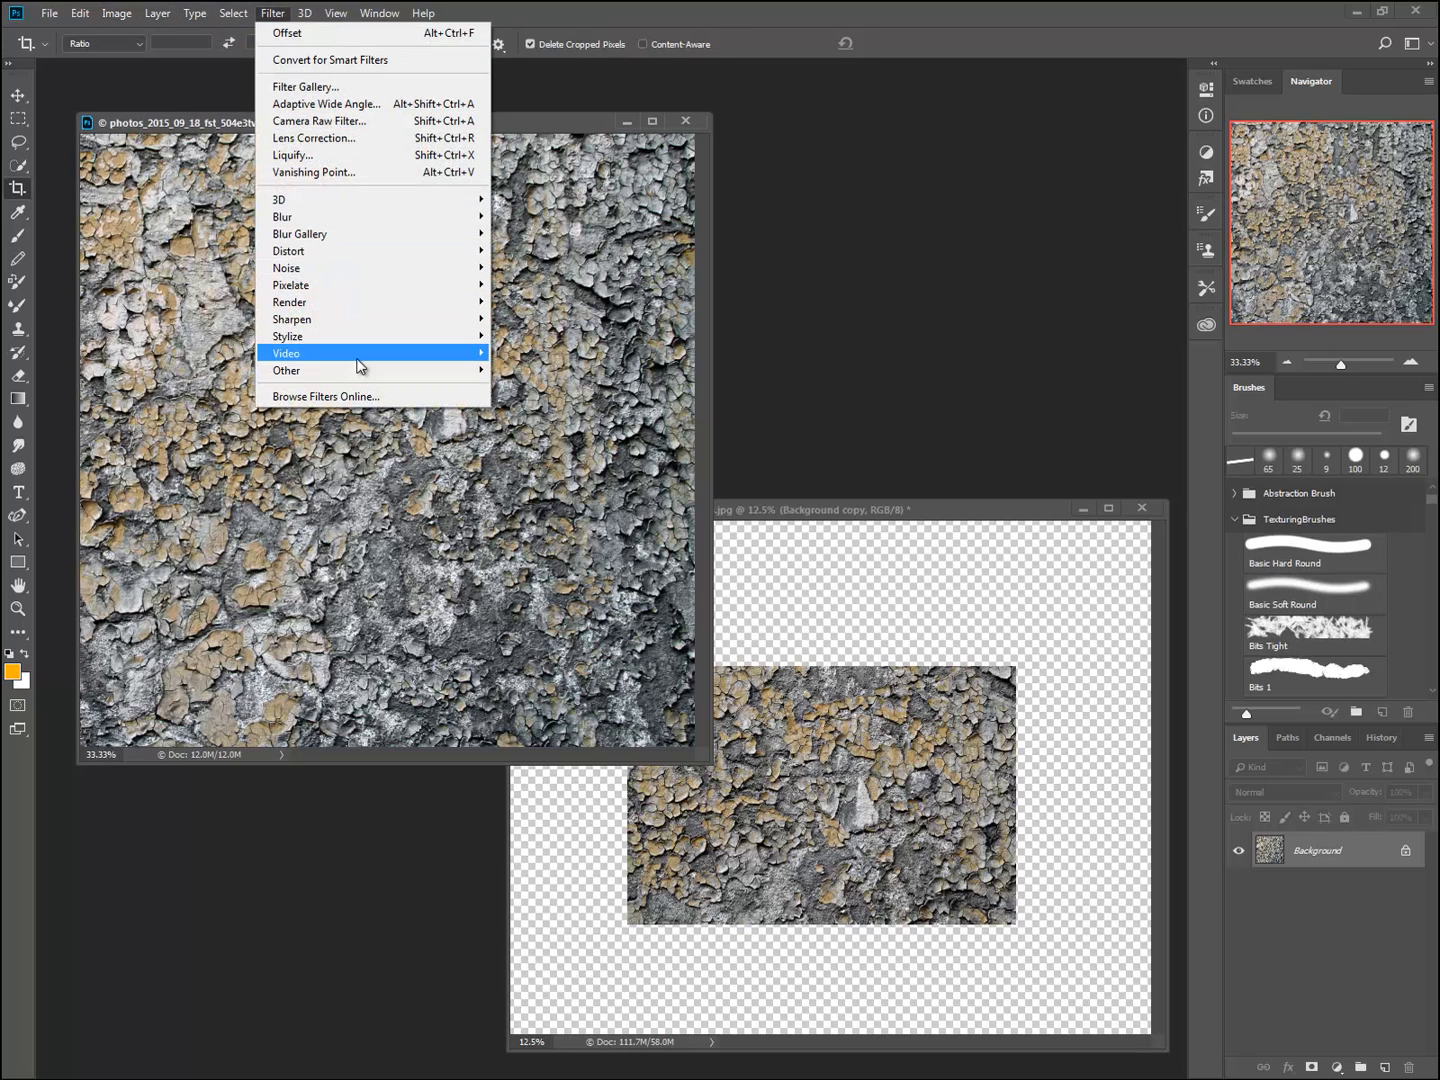
mouse_move(365, 377)
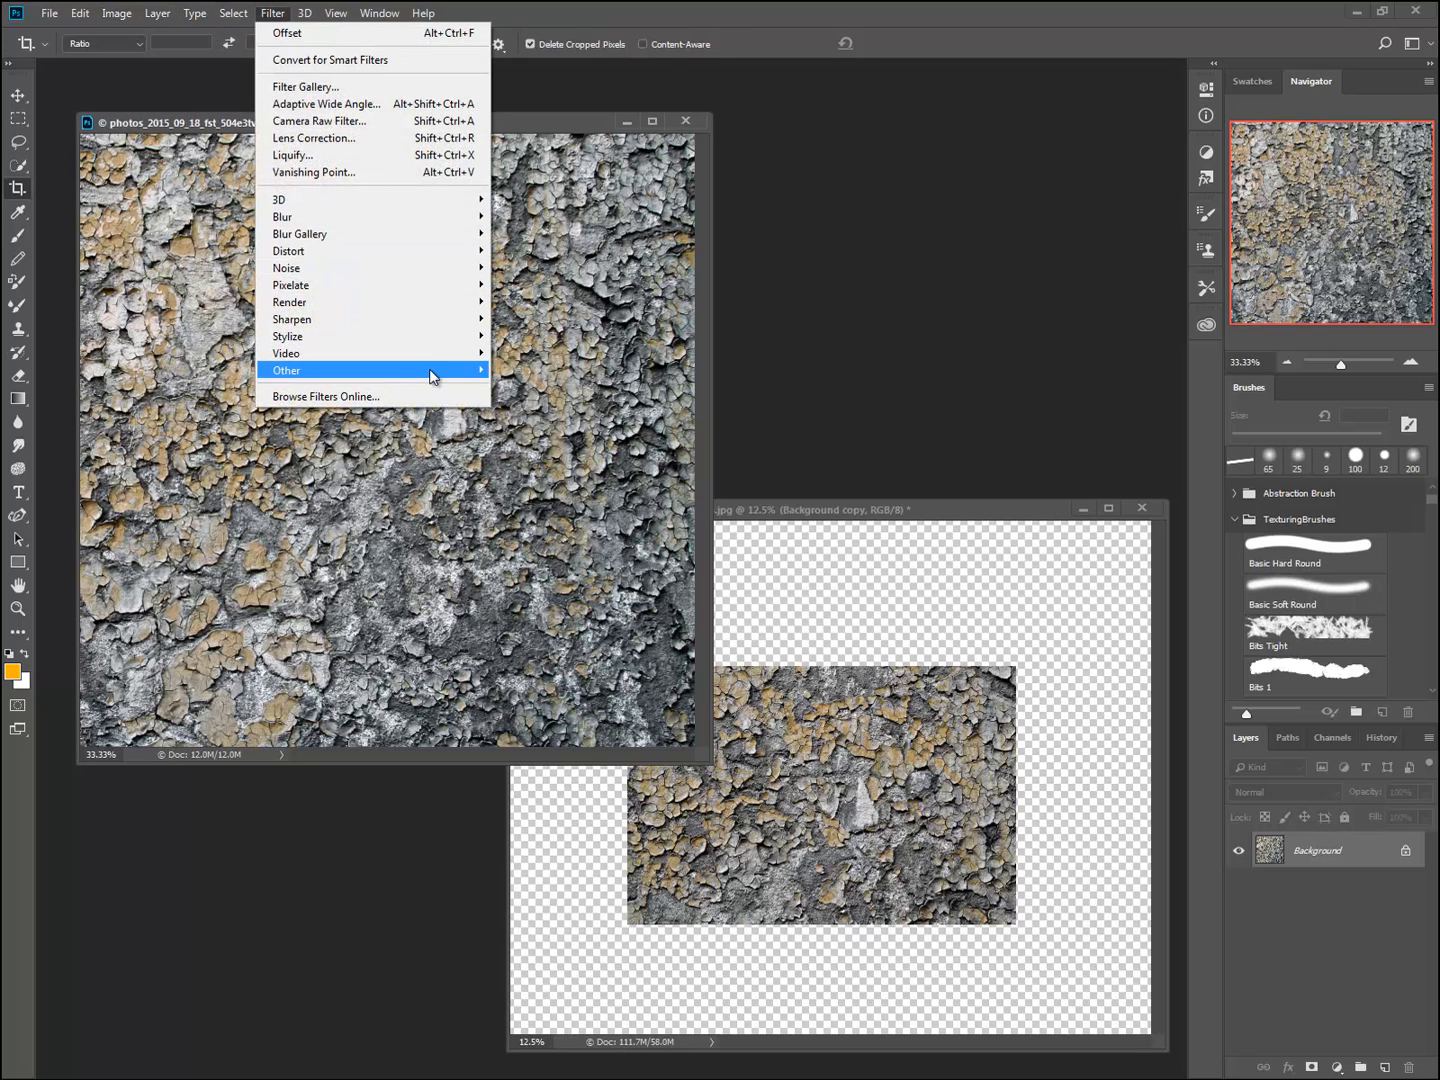
left_click(530, 455)
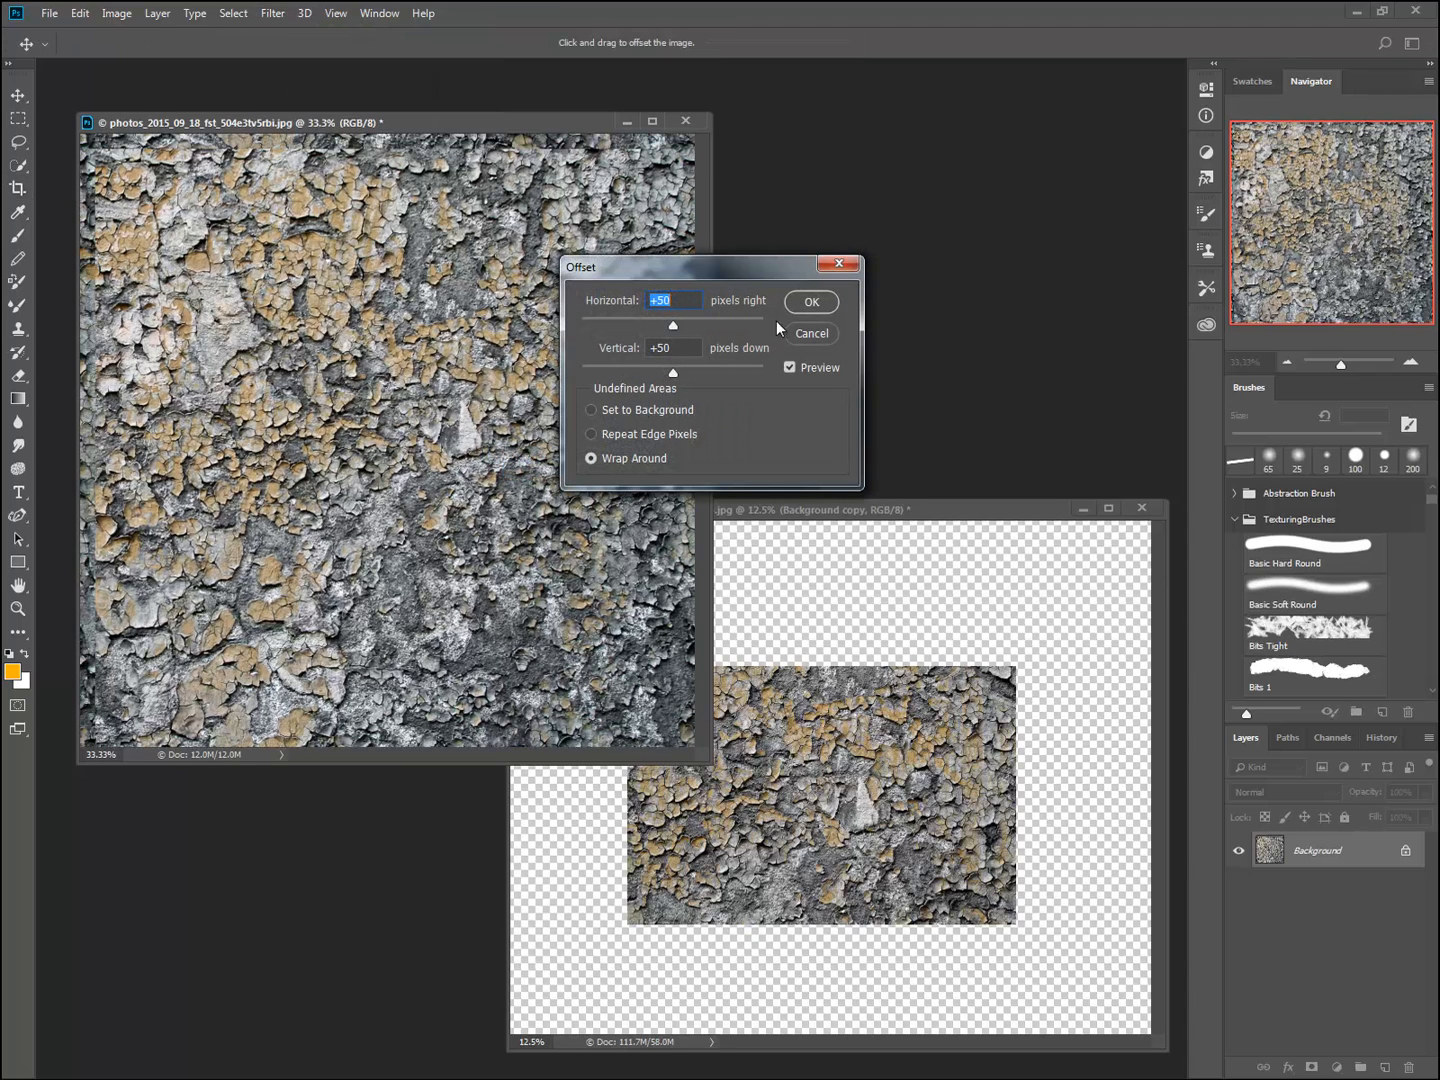
left_click(812, 302)
key("c")
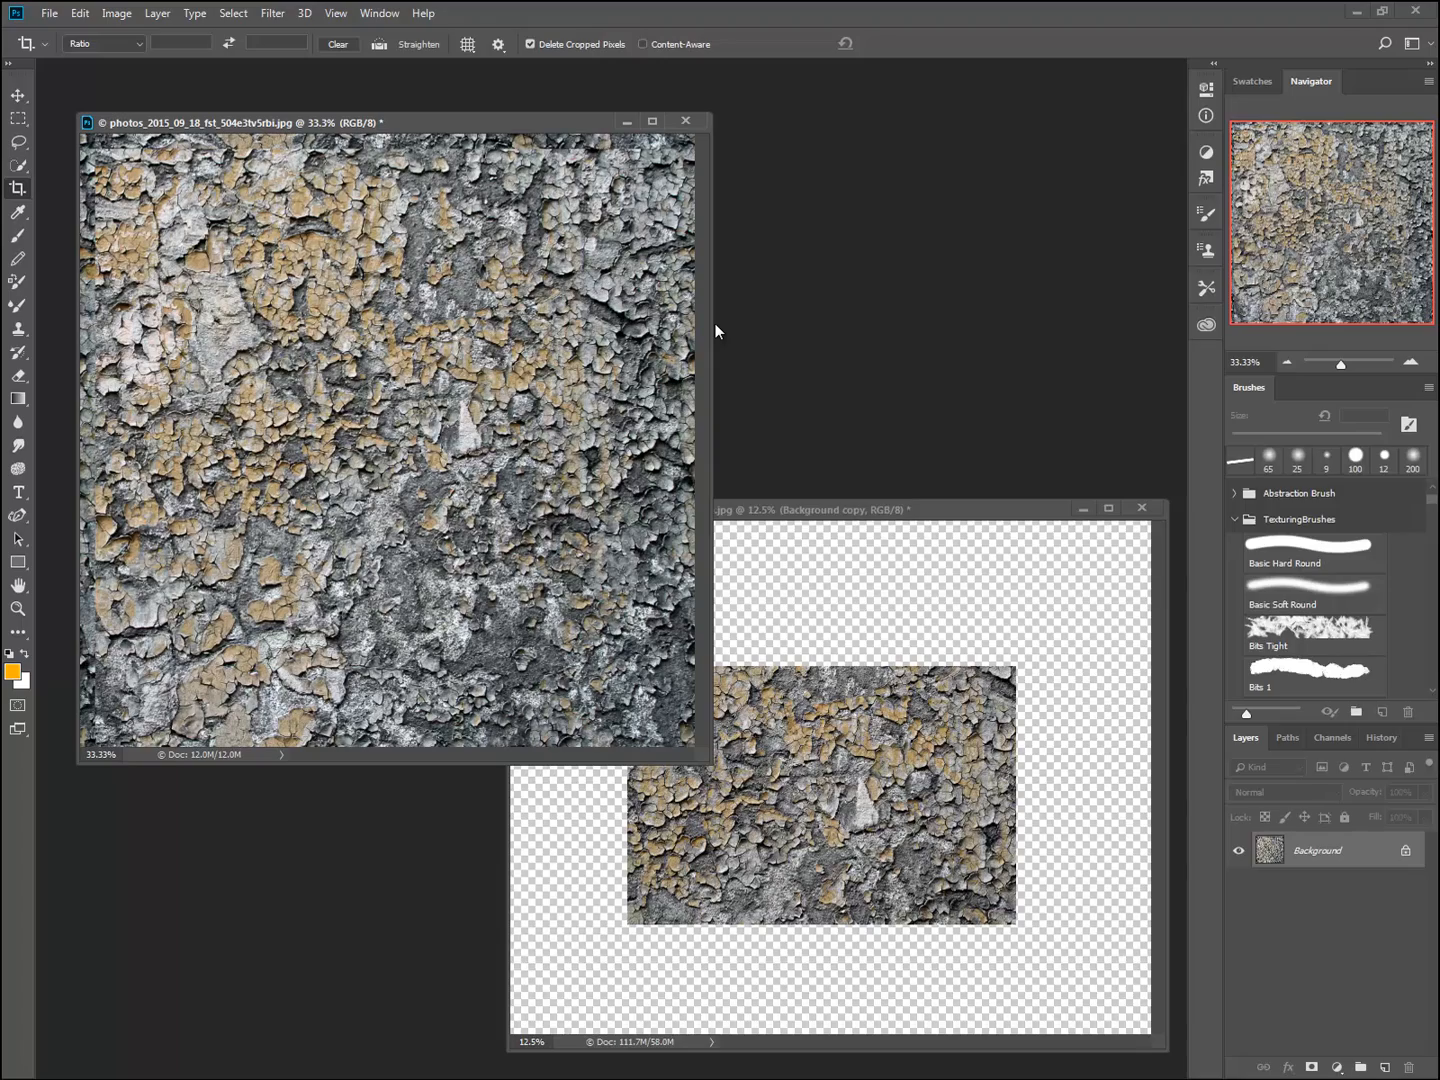
- Enlarge the photo's document window and examine the wrapped seams near the image's upper and left edges
key("ctrl+plus")
key("ctrl+minus")
key("ctrl+minus")
key("ctrl+minus")
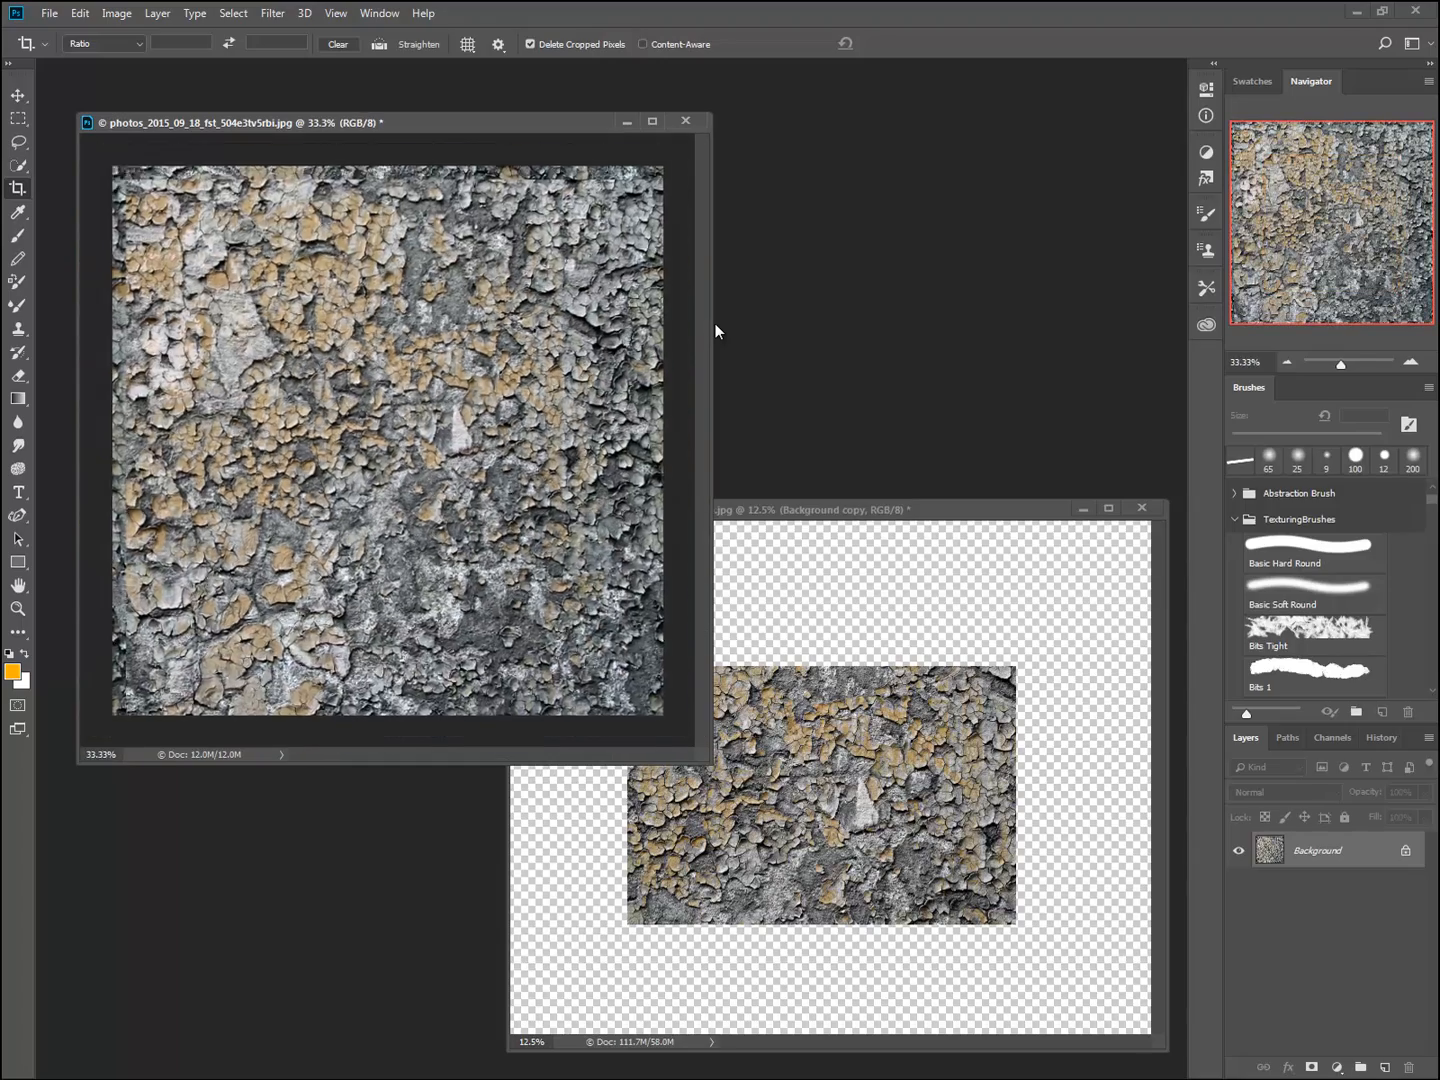
key("ctrl+plus")
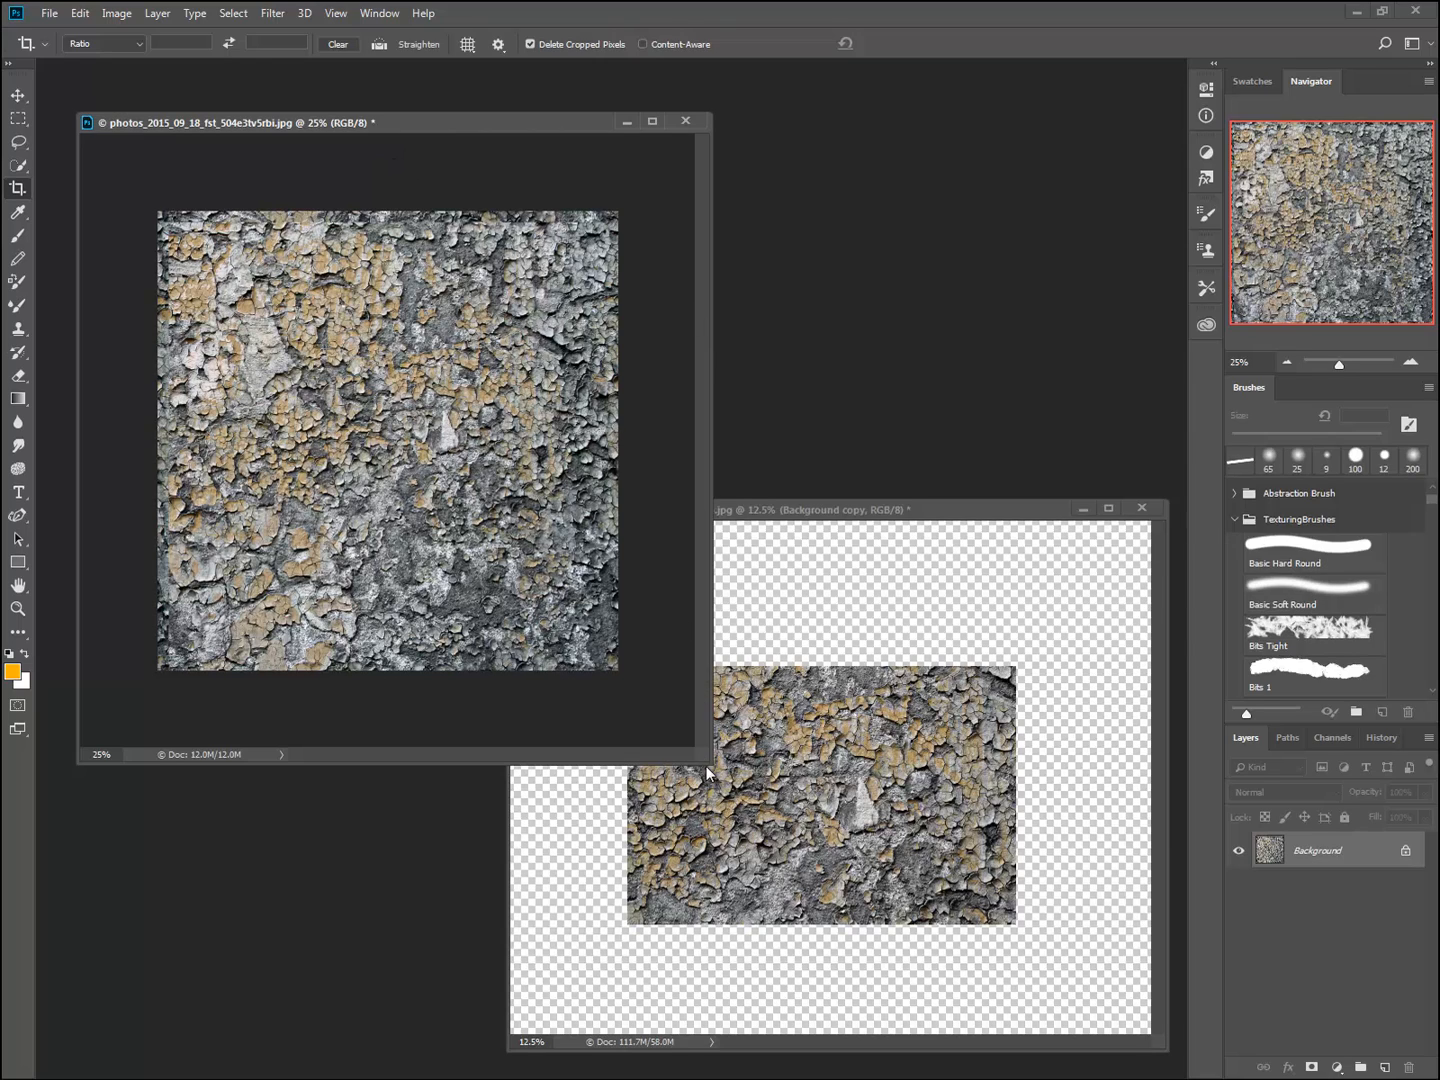
left_click_drag(707, 758, 986, 993)
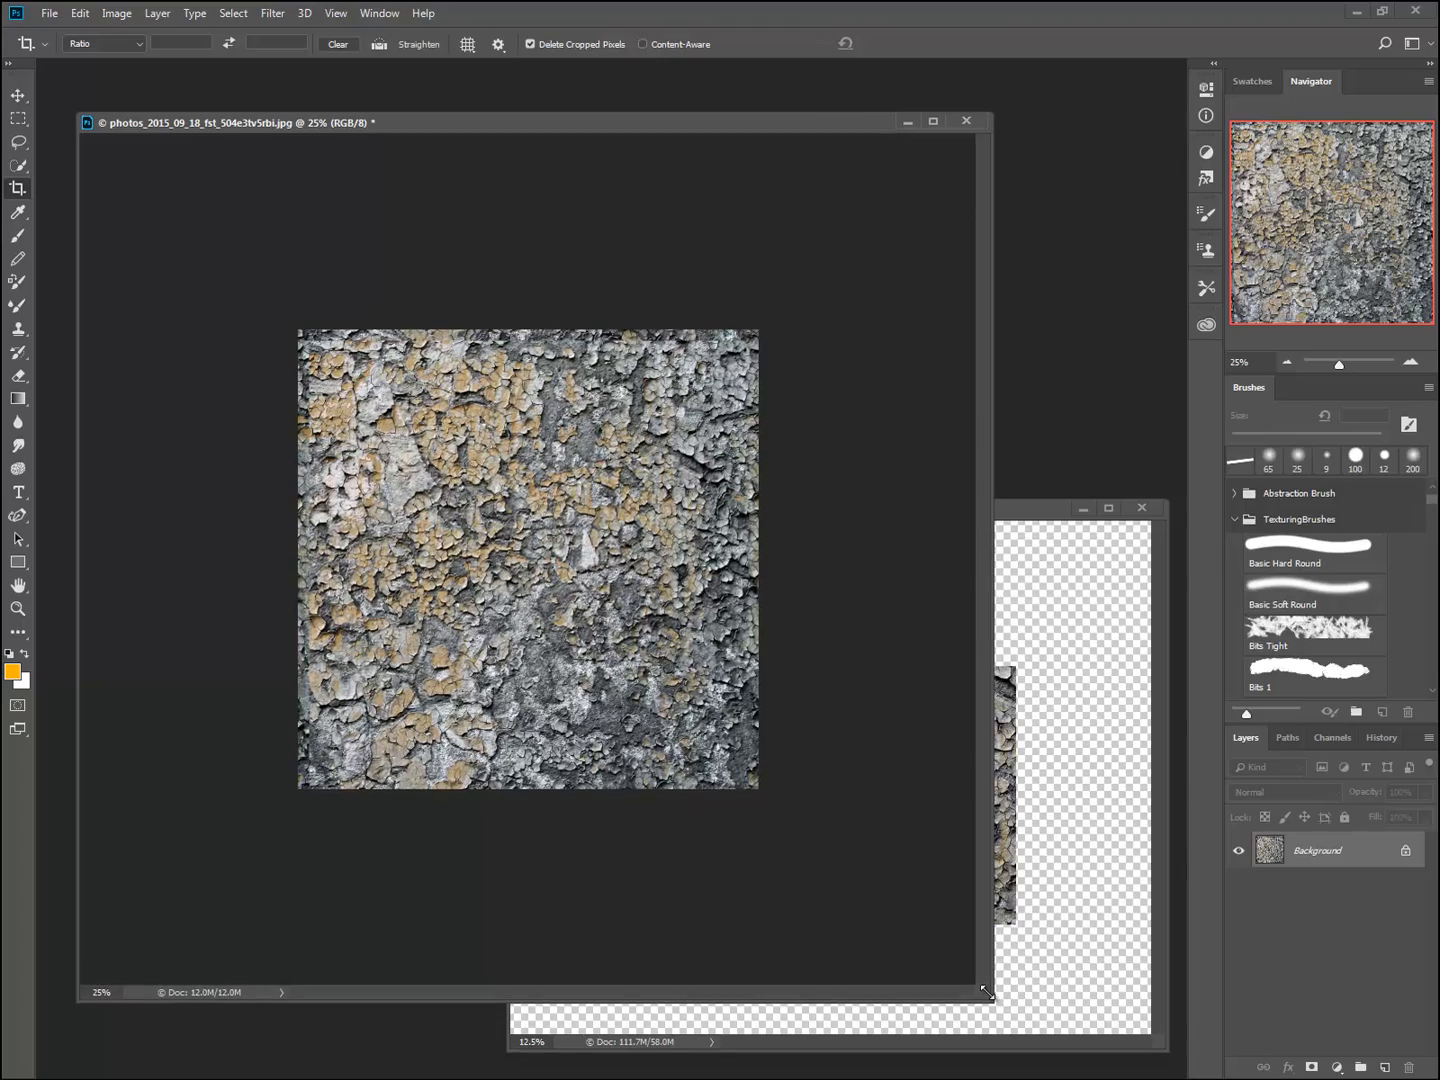
key("ctrl+plus")
key("ctrl+plus")
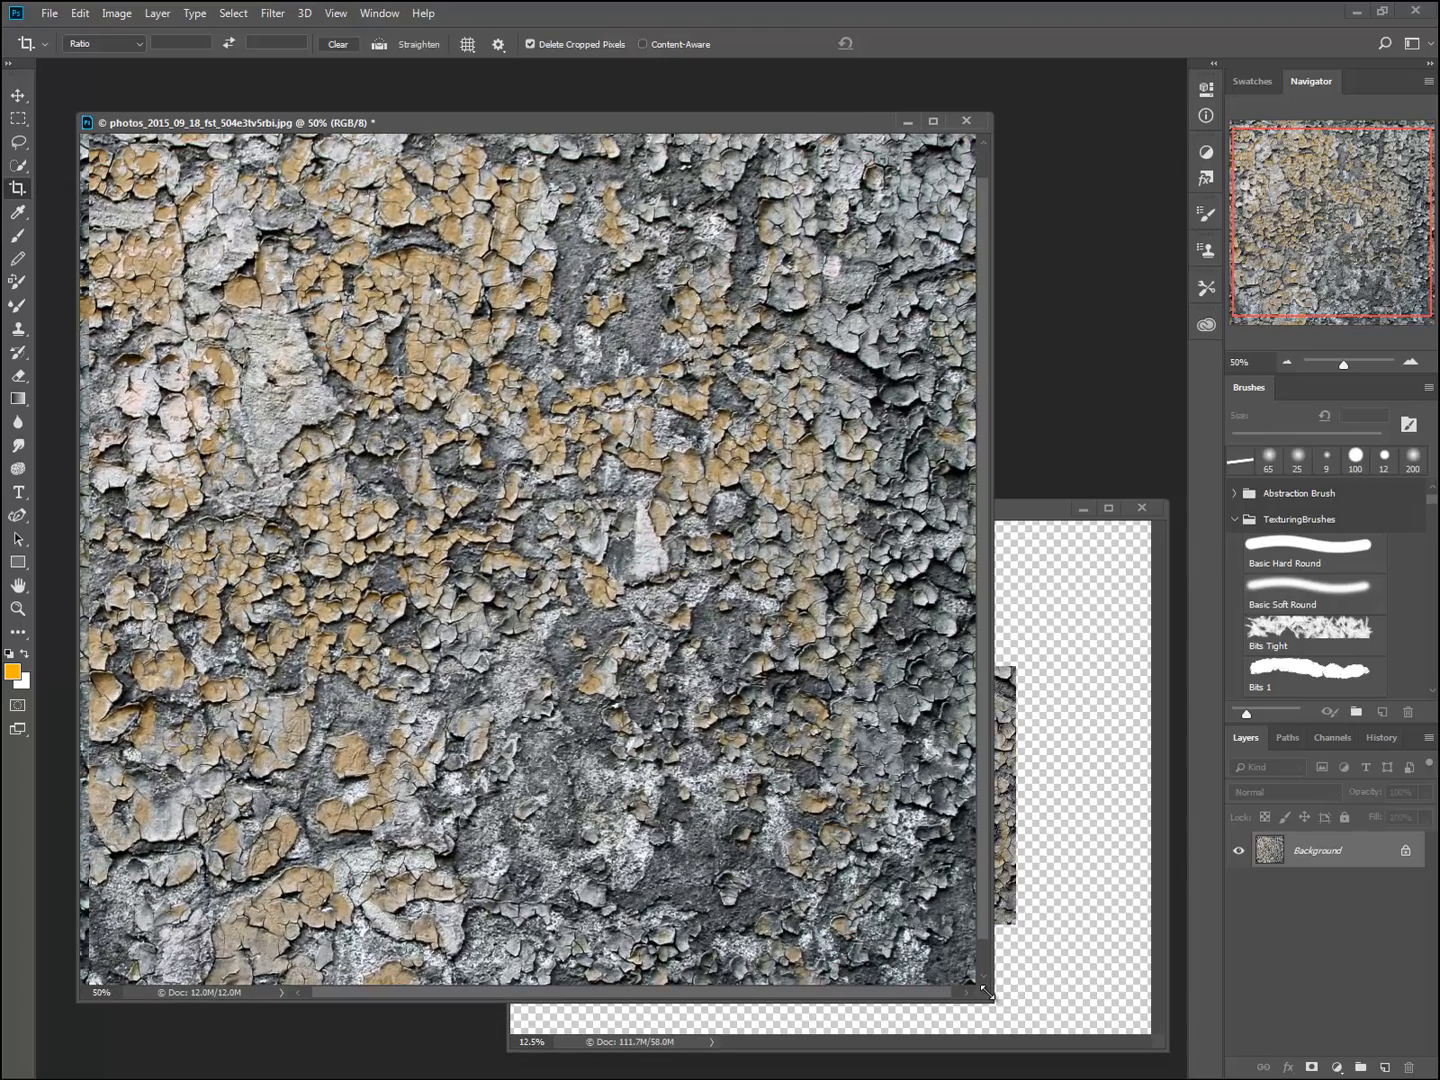
key("ctrl+minus")
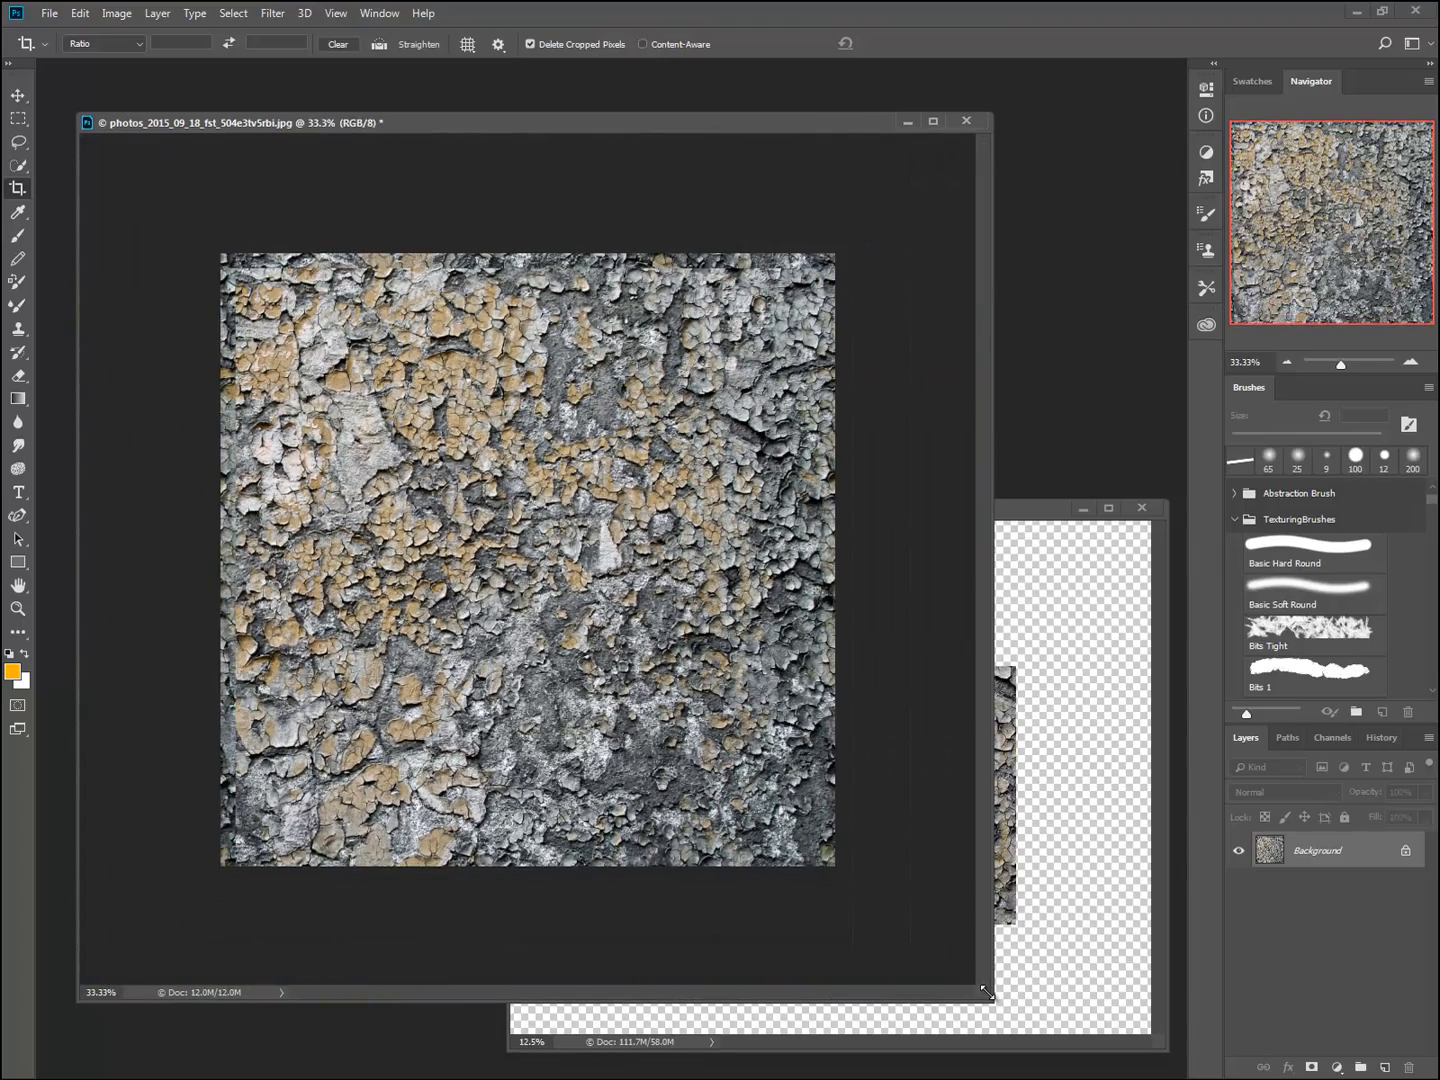
key("ctrl+plus")
key("ctrl+minus")
- Offset the wall photo 1024 pixels right and 1024 pixels down with Wrap Around, and make its window slightly smaller and reposition it
left_click(112, 10)
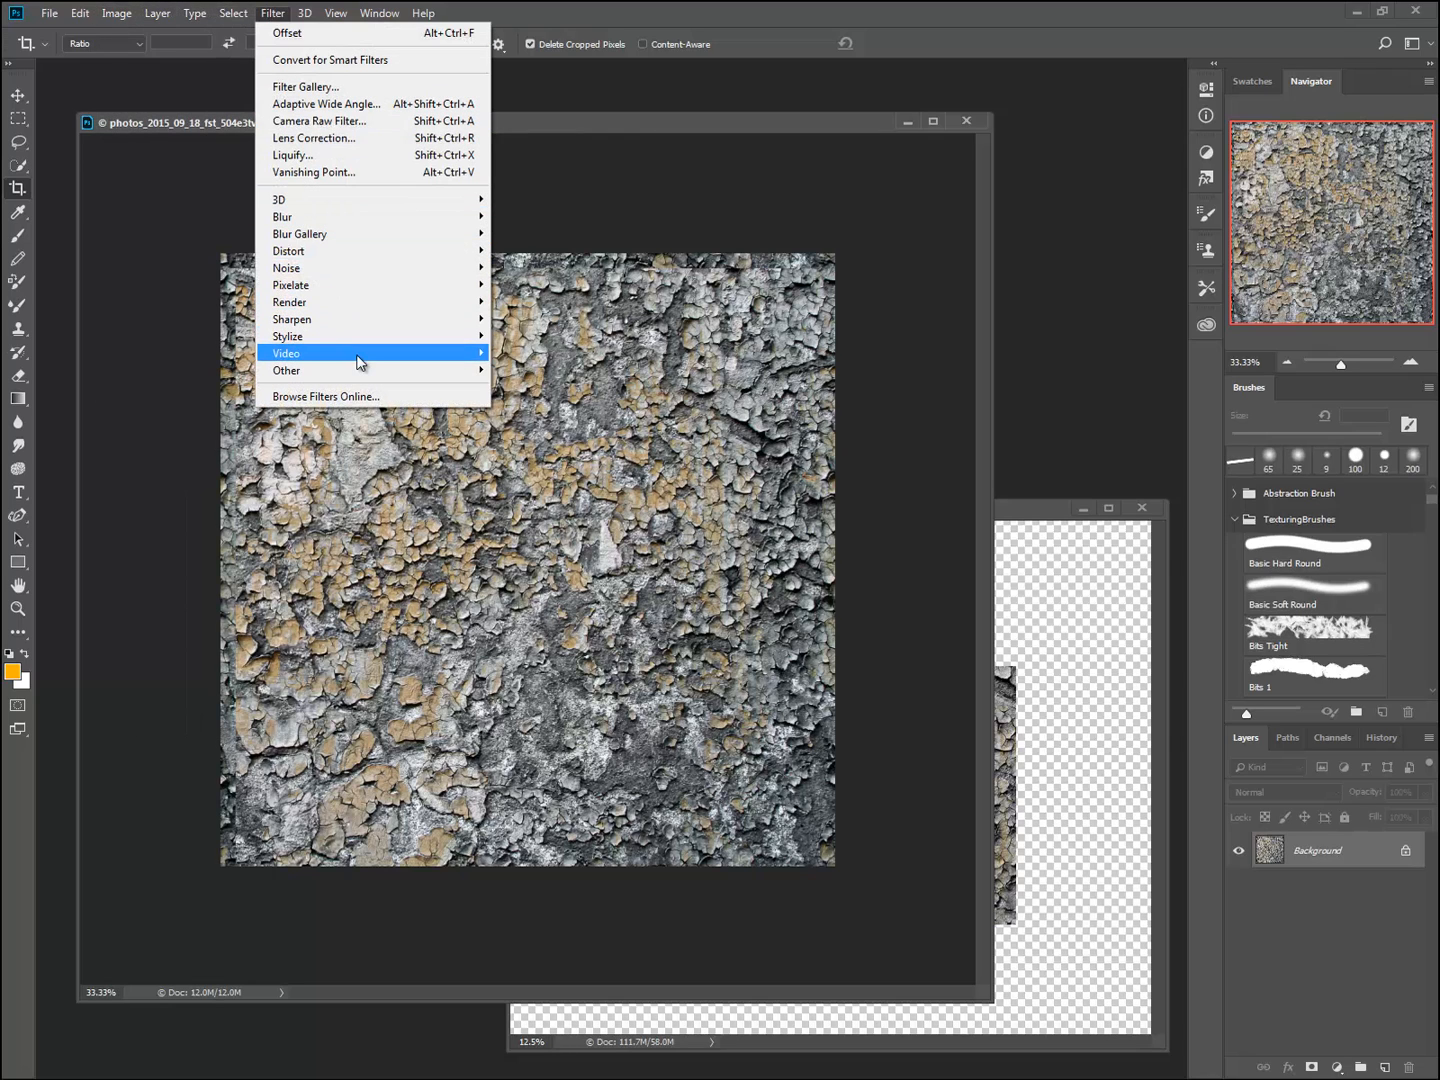
mouse_move(360, 365)
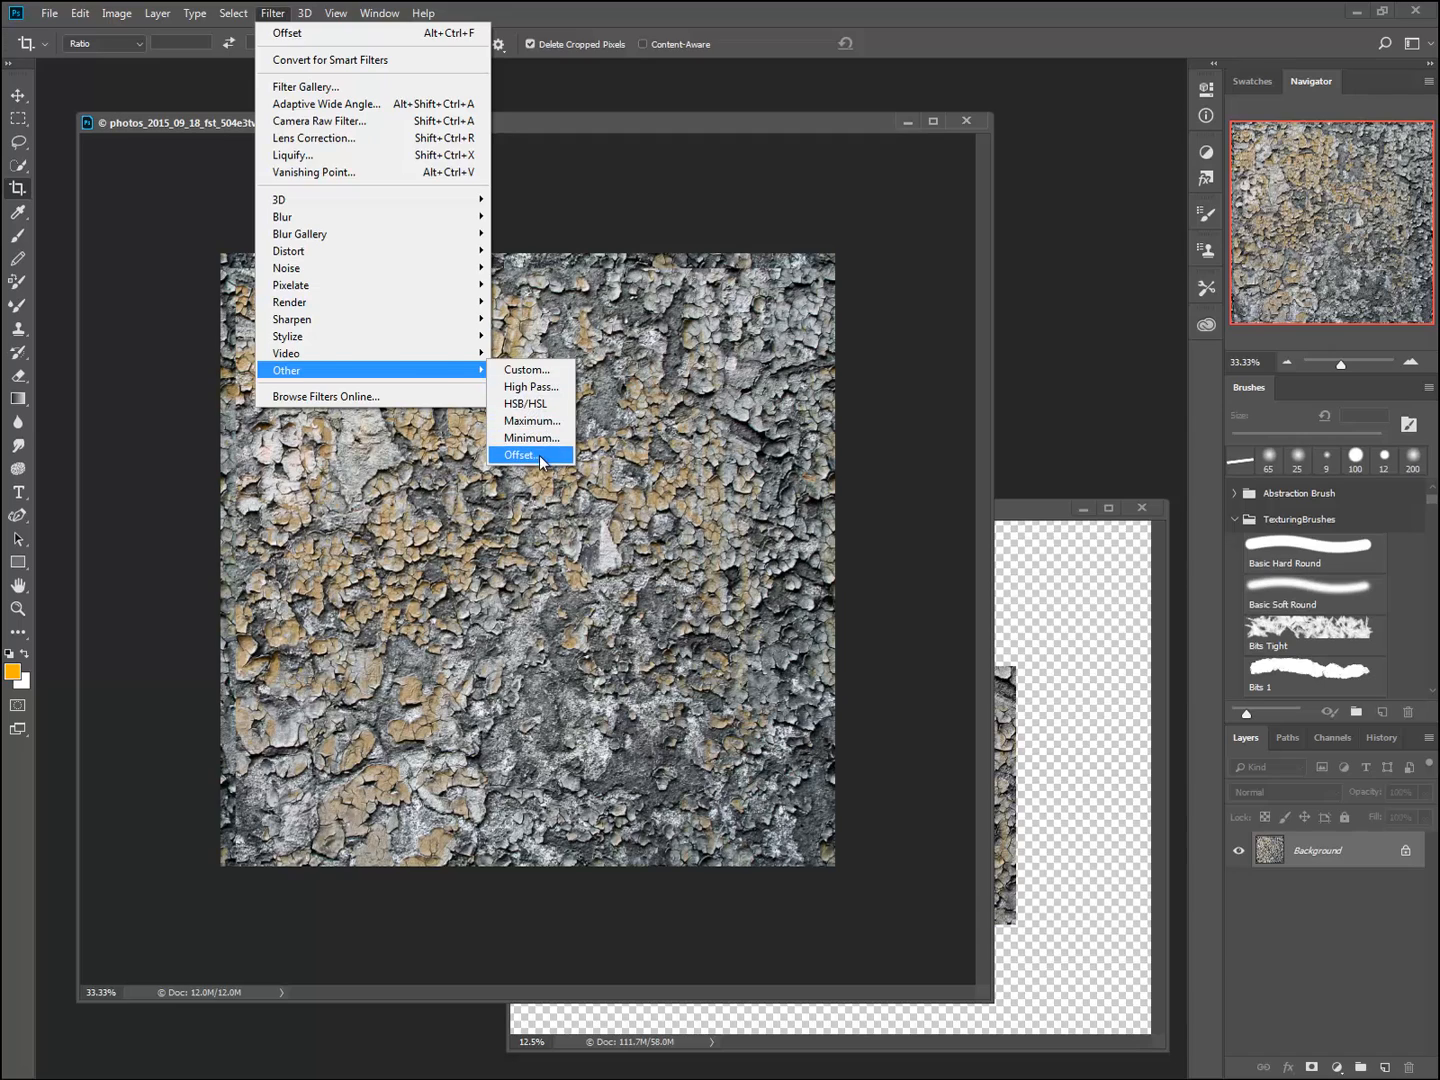
left_click(540, 455)
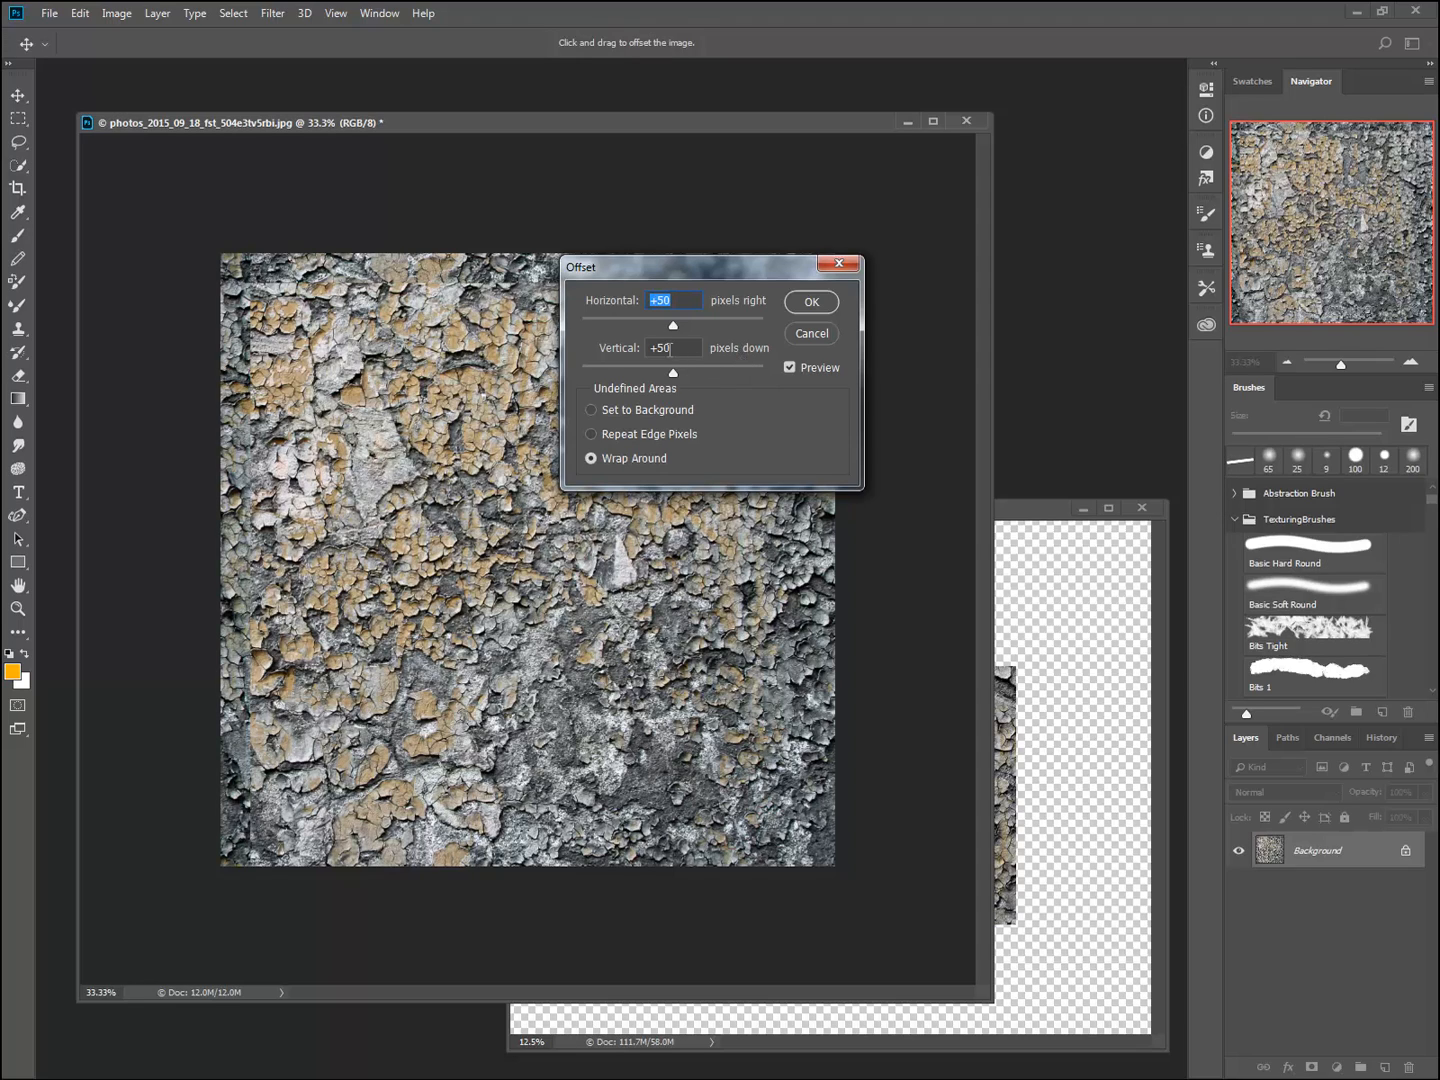
key("Tab")
left_click_drag(657, 299, 680, 299)
type("024")
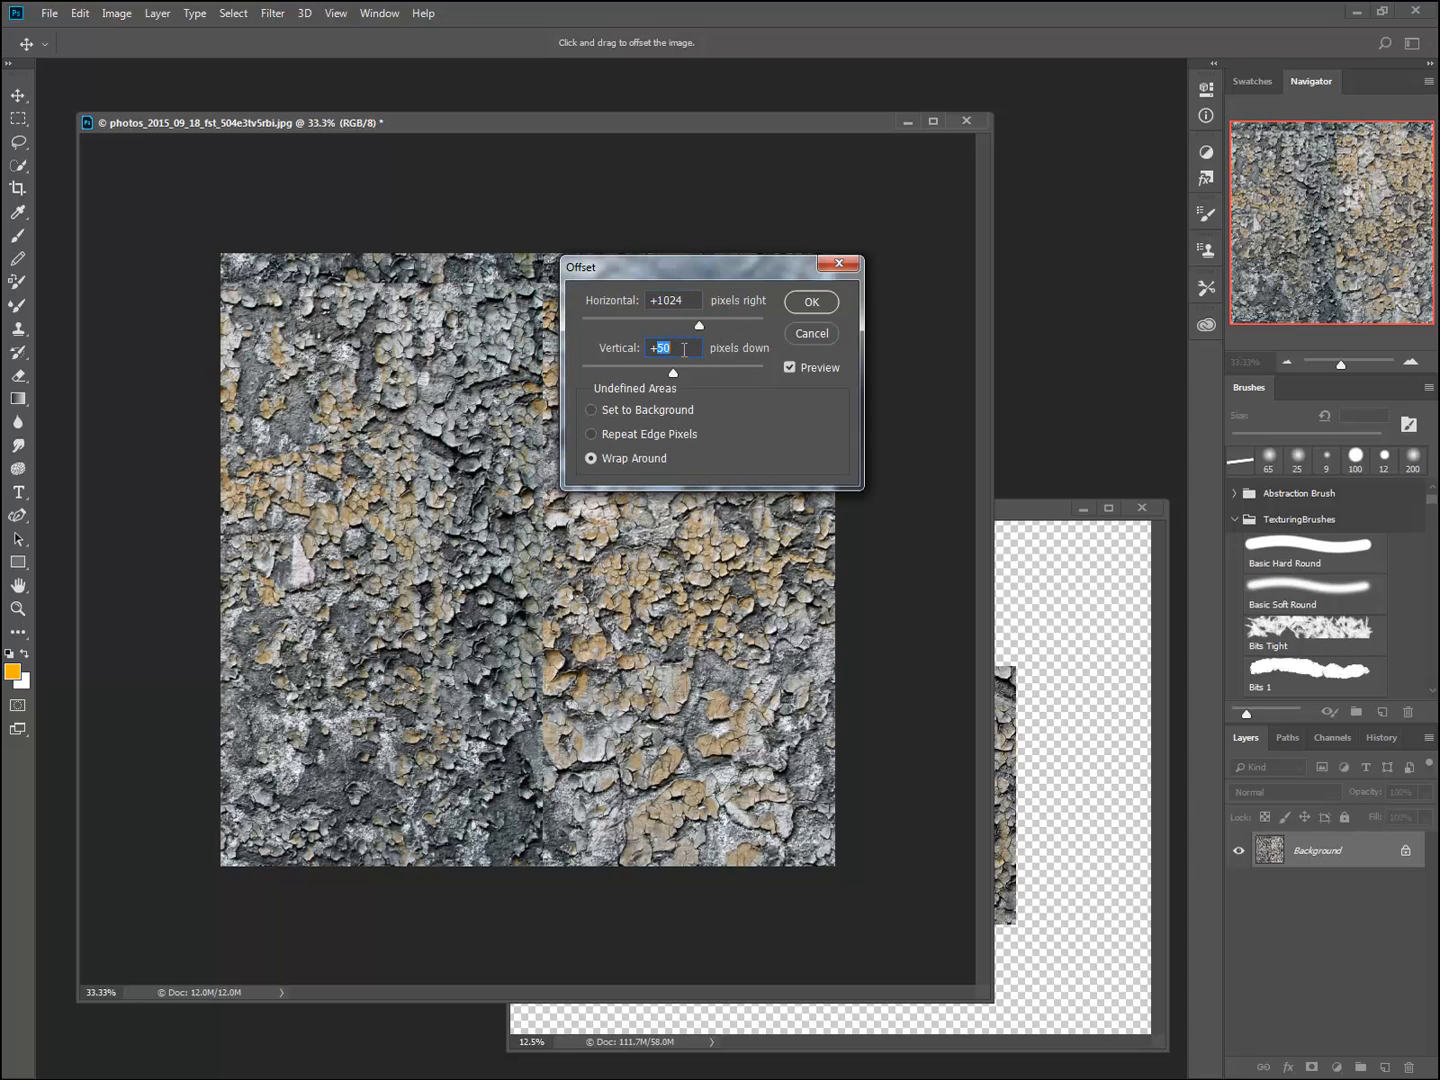
left_click(682, 352)
type("1024")
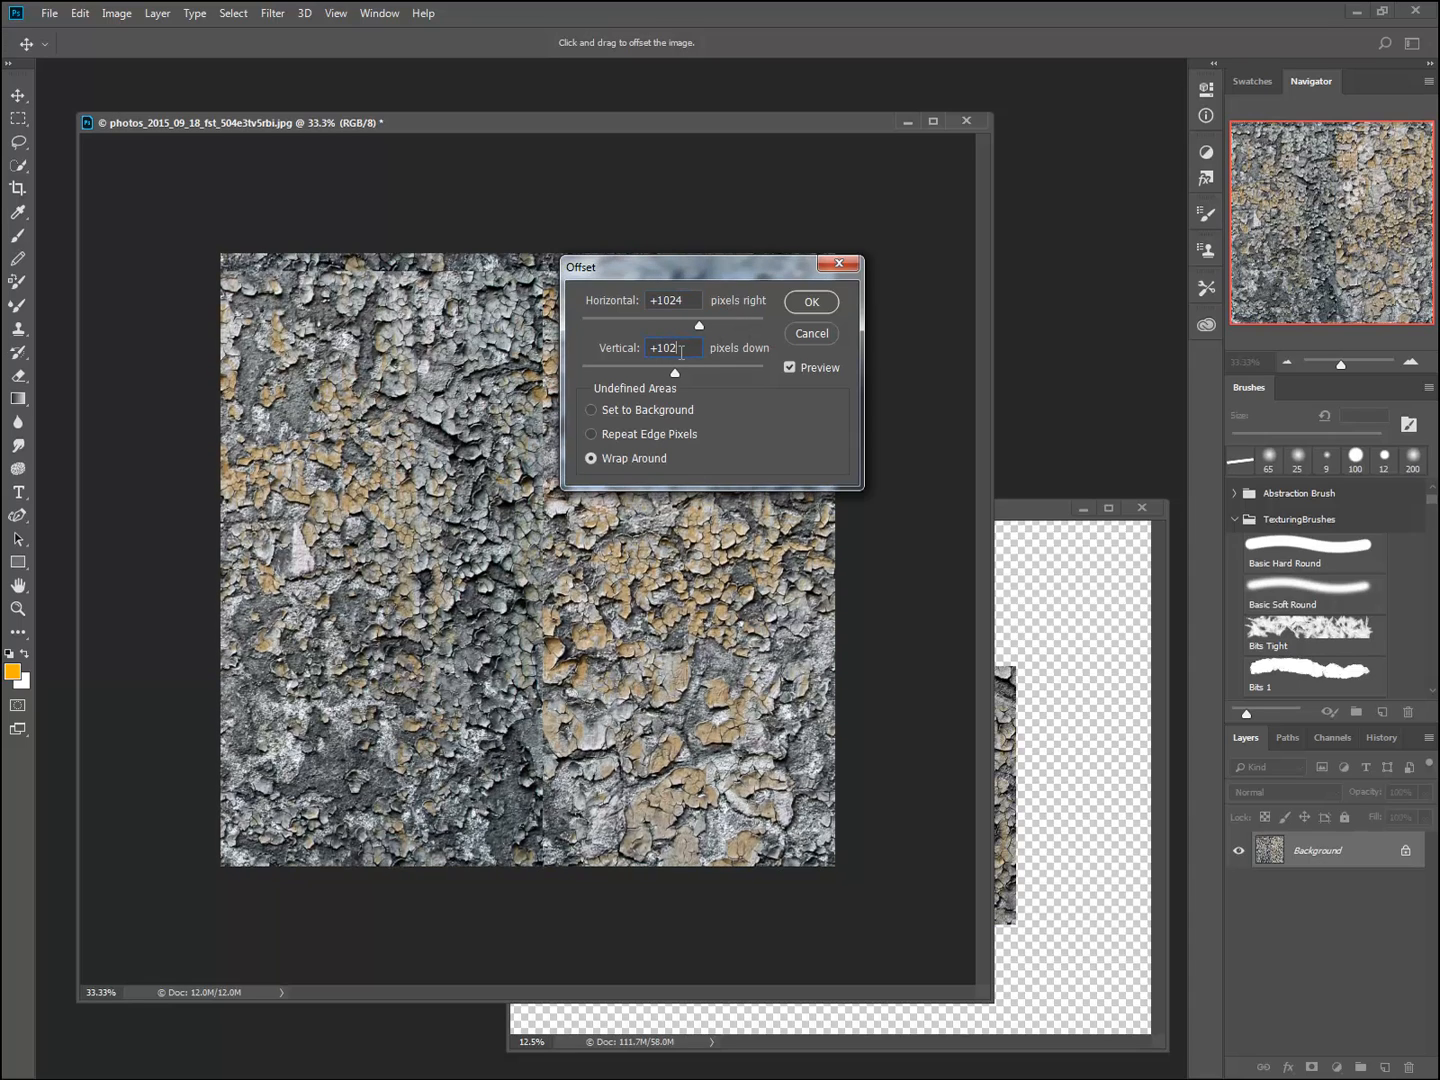
left_click(810, 301)
key("c")
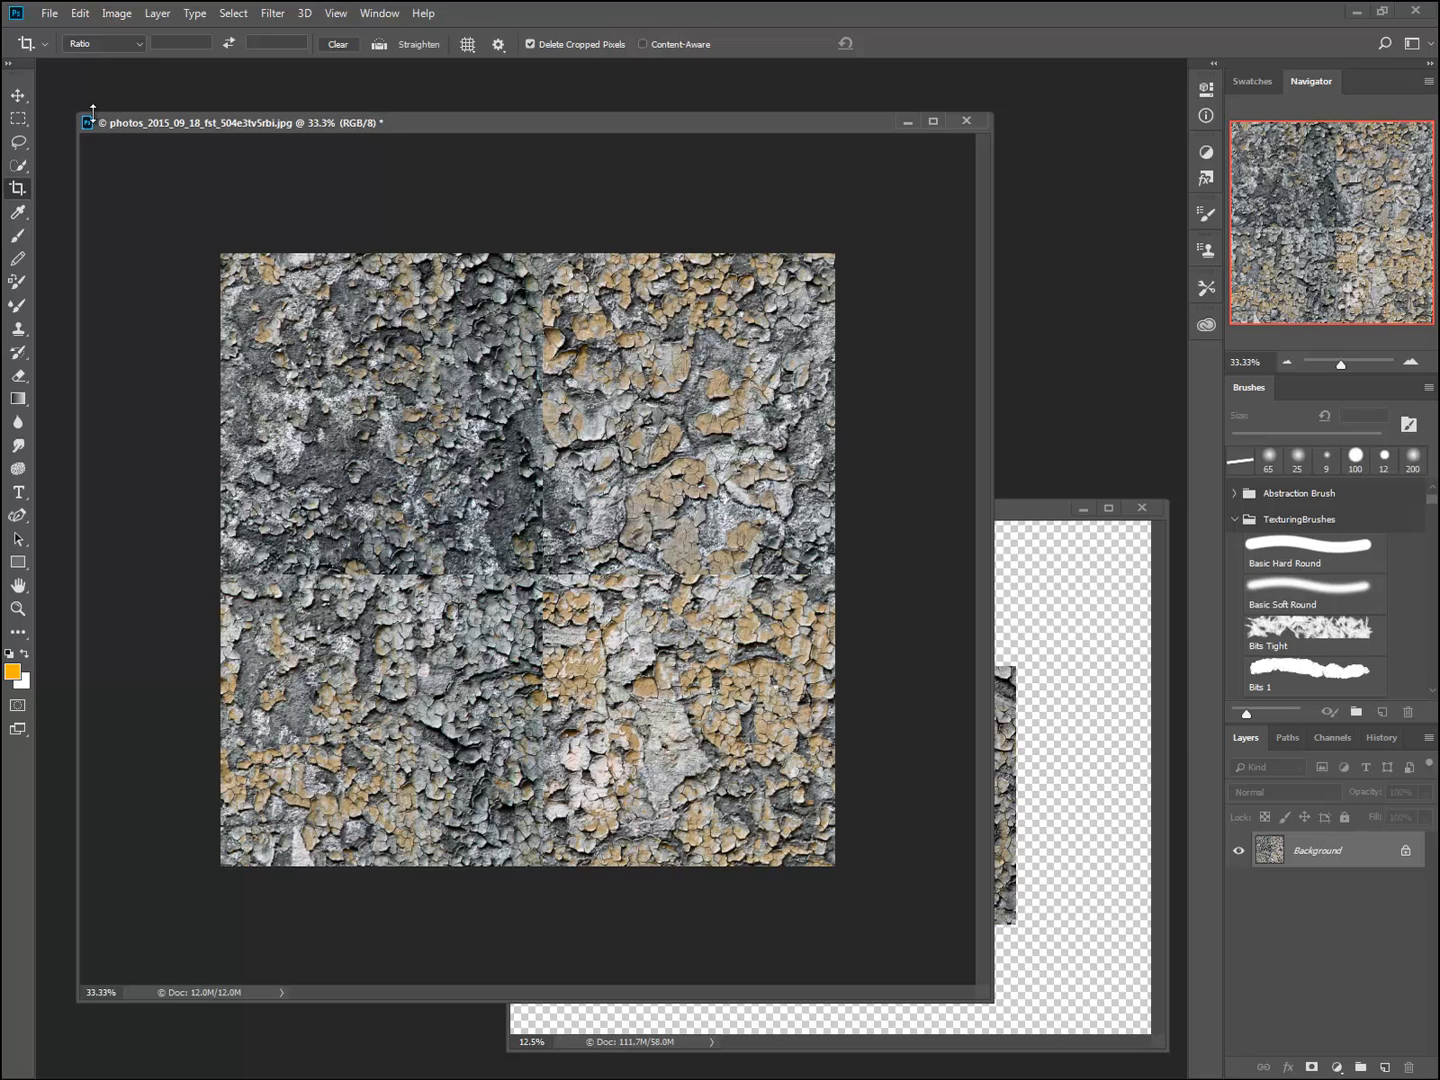
left_click_drag(82, 111, 151, 185)
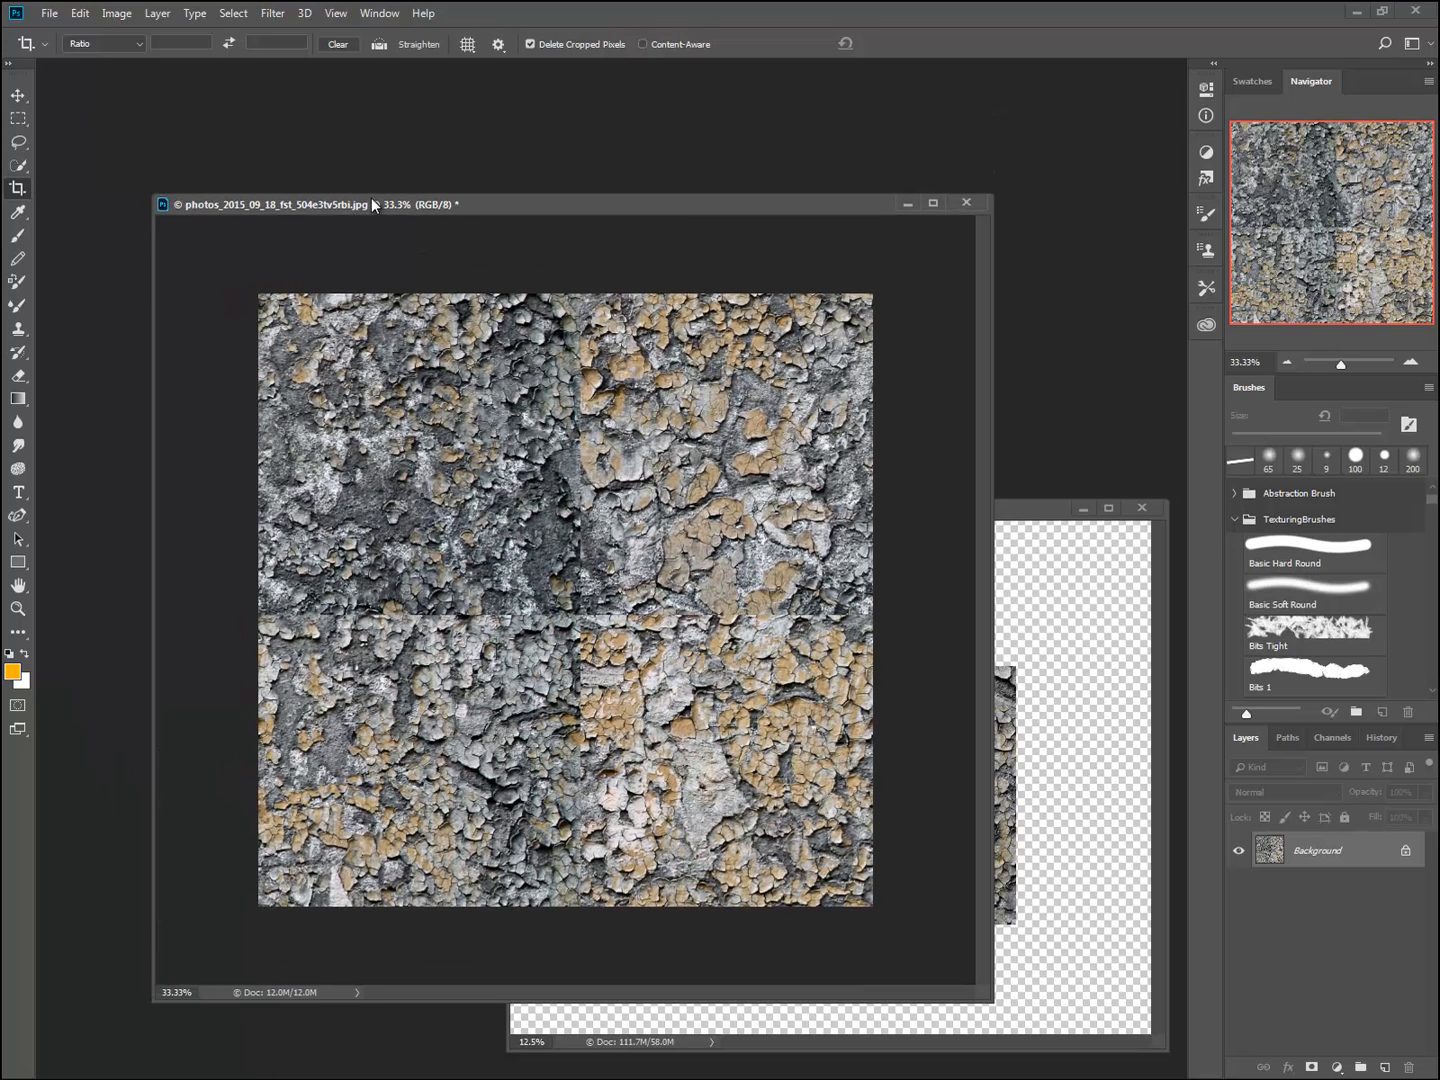
left_click_drag(371, 197, 324, 164)
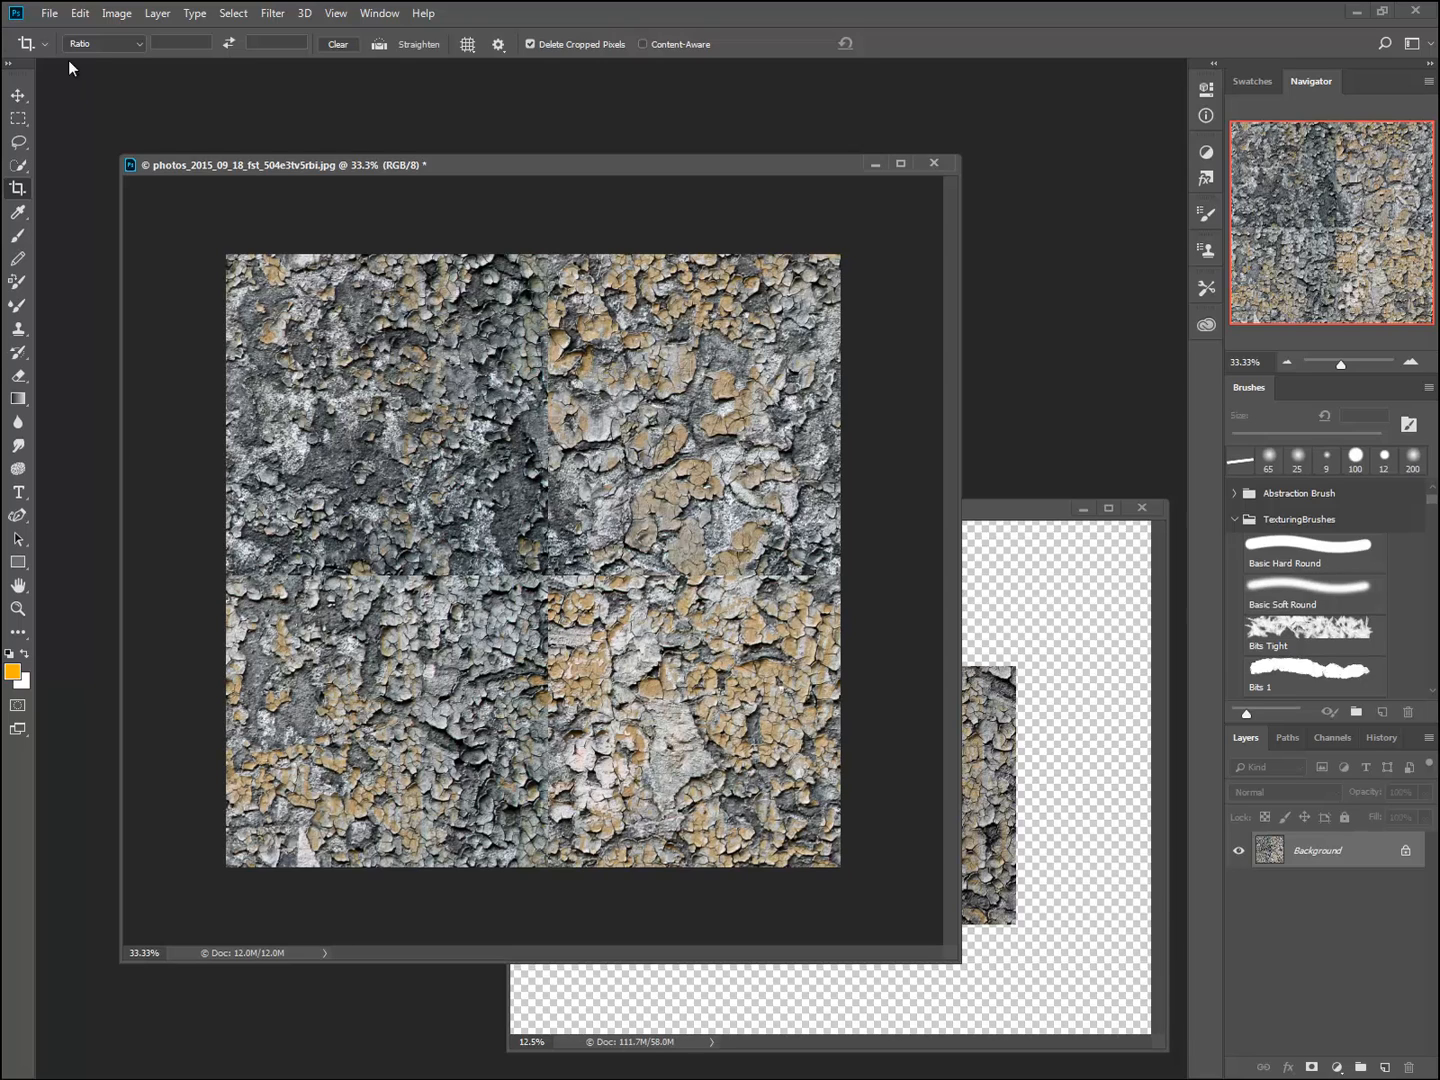
- Fill the Background layer of the 504e3tv5rbi photo with the grey-green stone custom pattern
left_click(78, 14)
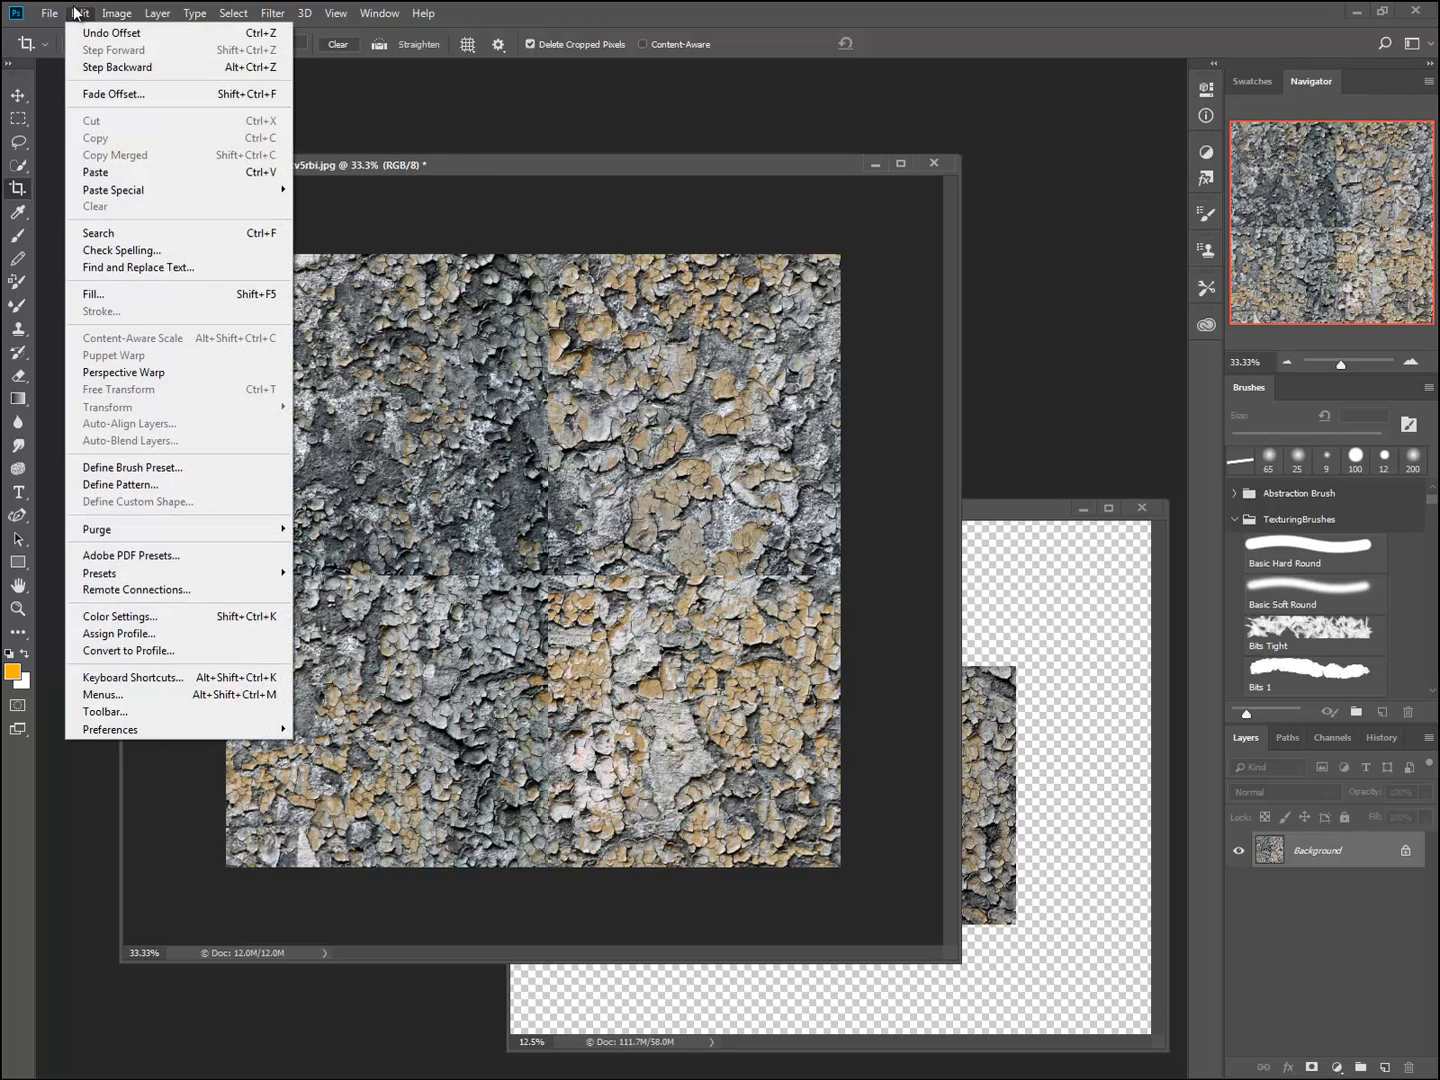
mouse_move(116, 16)
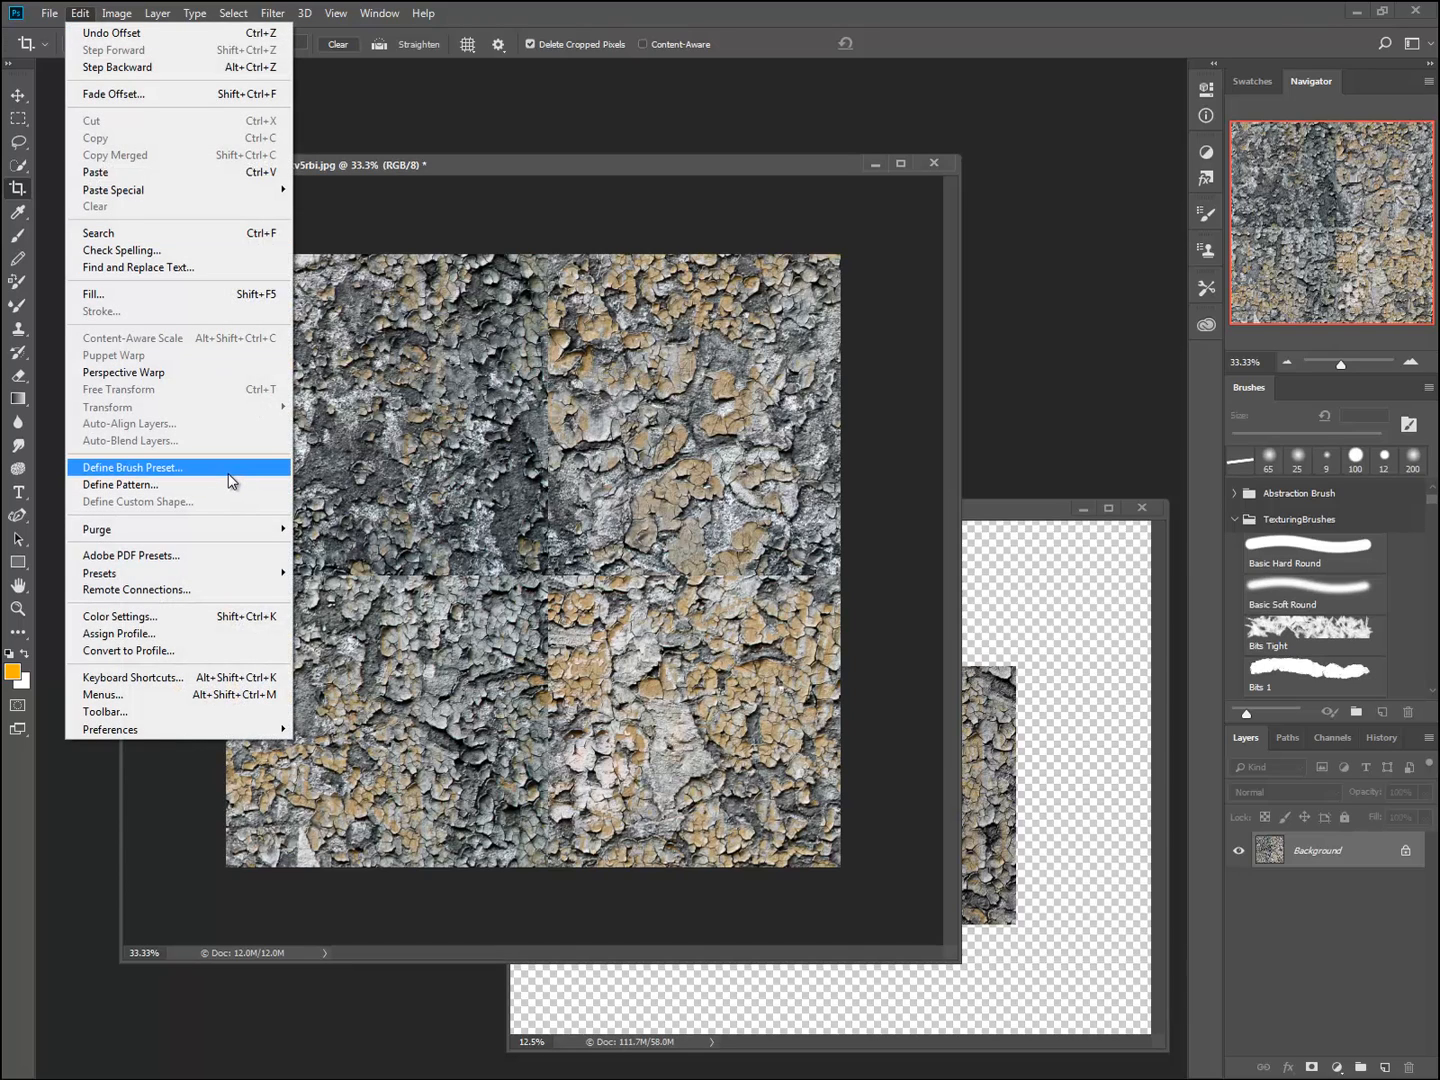
left_click(180, 295)
left_click(697, 352)
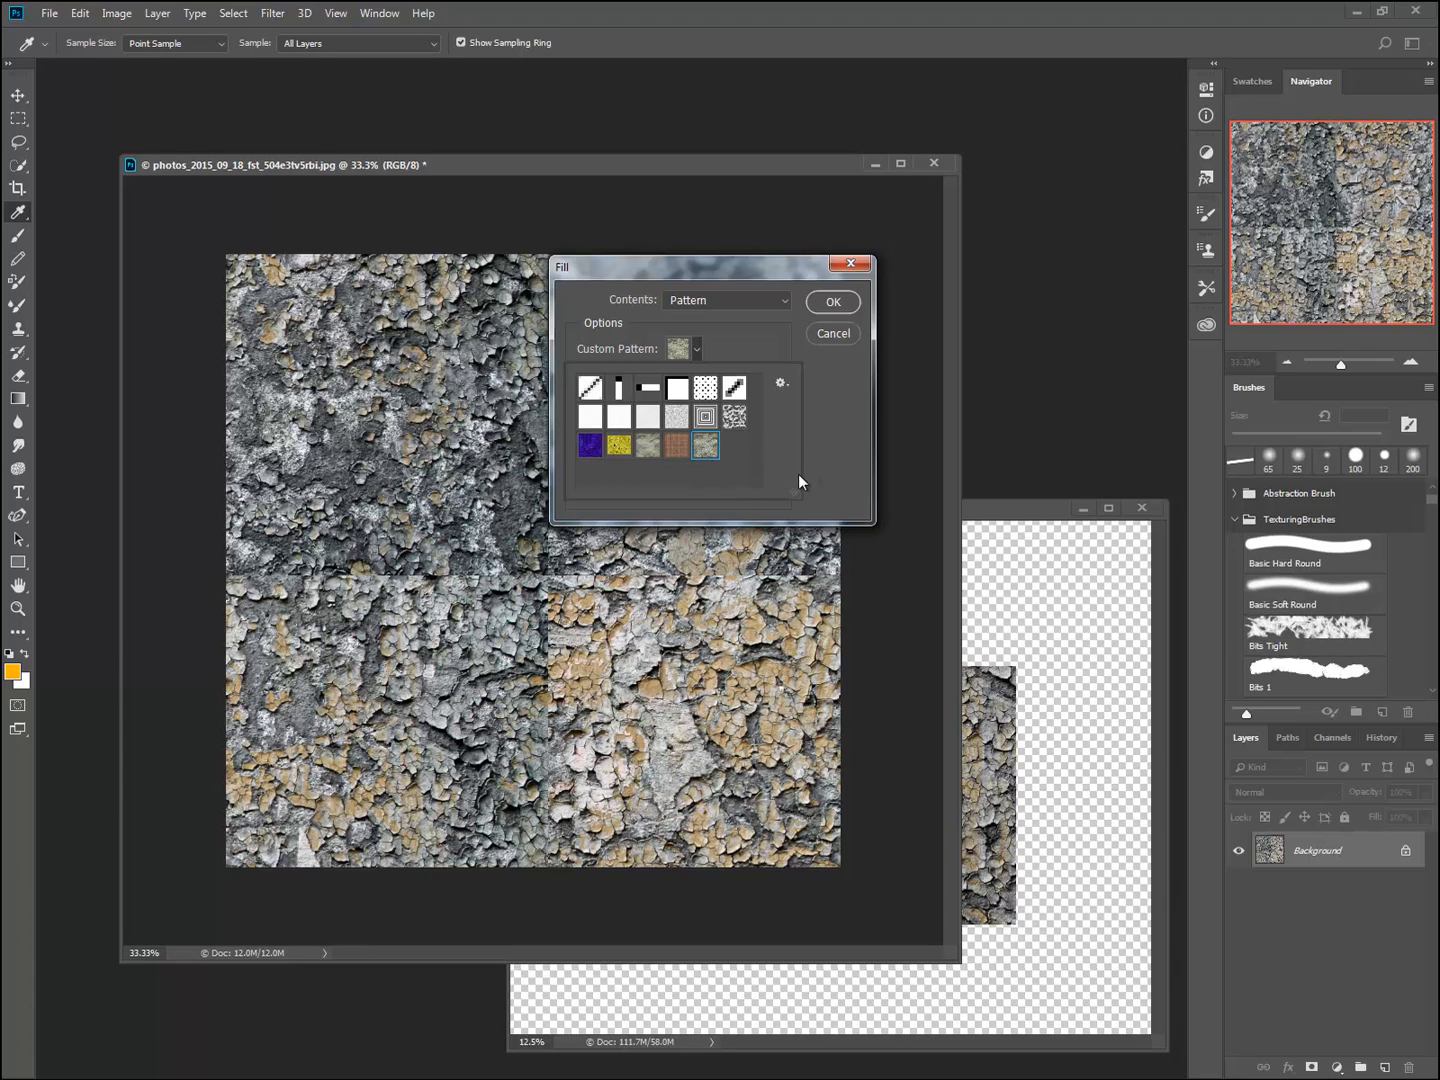
left_click(650, 447)
left_click(839, 301)
left_click(839, 301)
key("c")
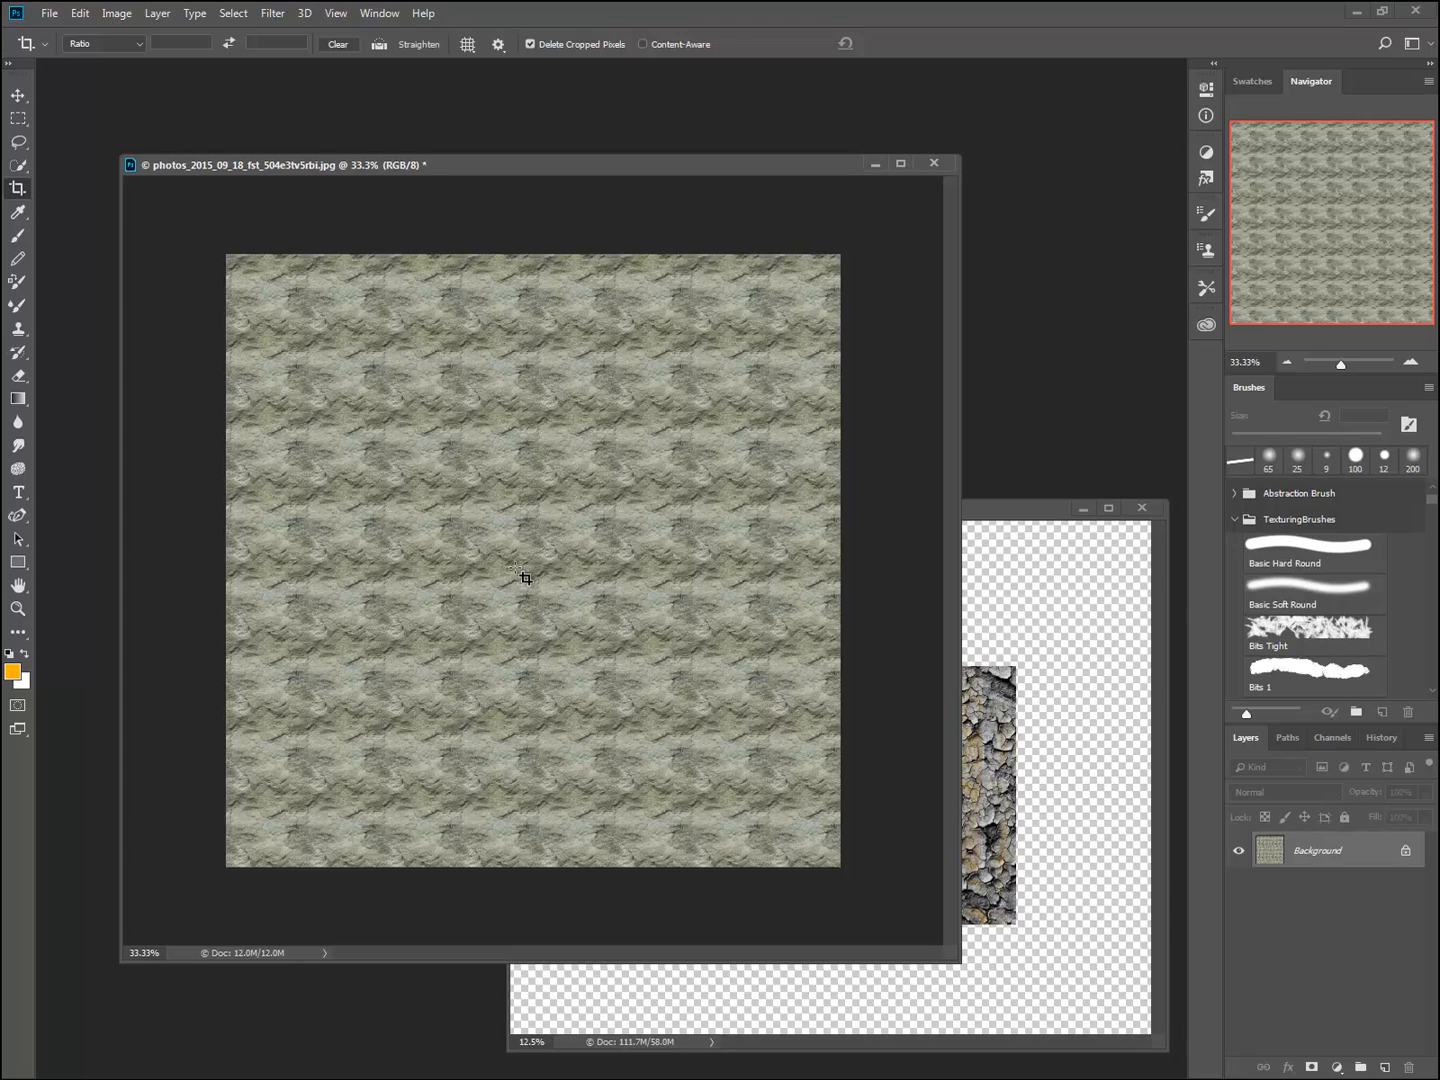
- Examine the stone pattern fill at several magnifications for visible repetition and seams between its tiles
key("ctrl+plus")
key("ctrl+plus")
key("ctrl+plus")
key("ctrl+plus")
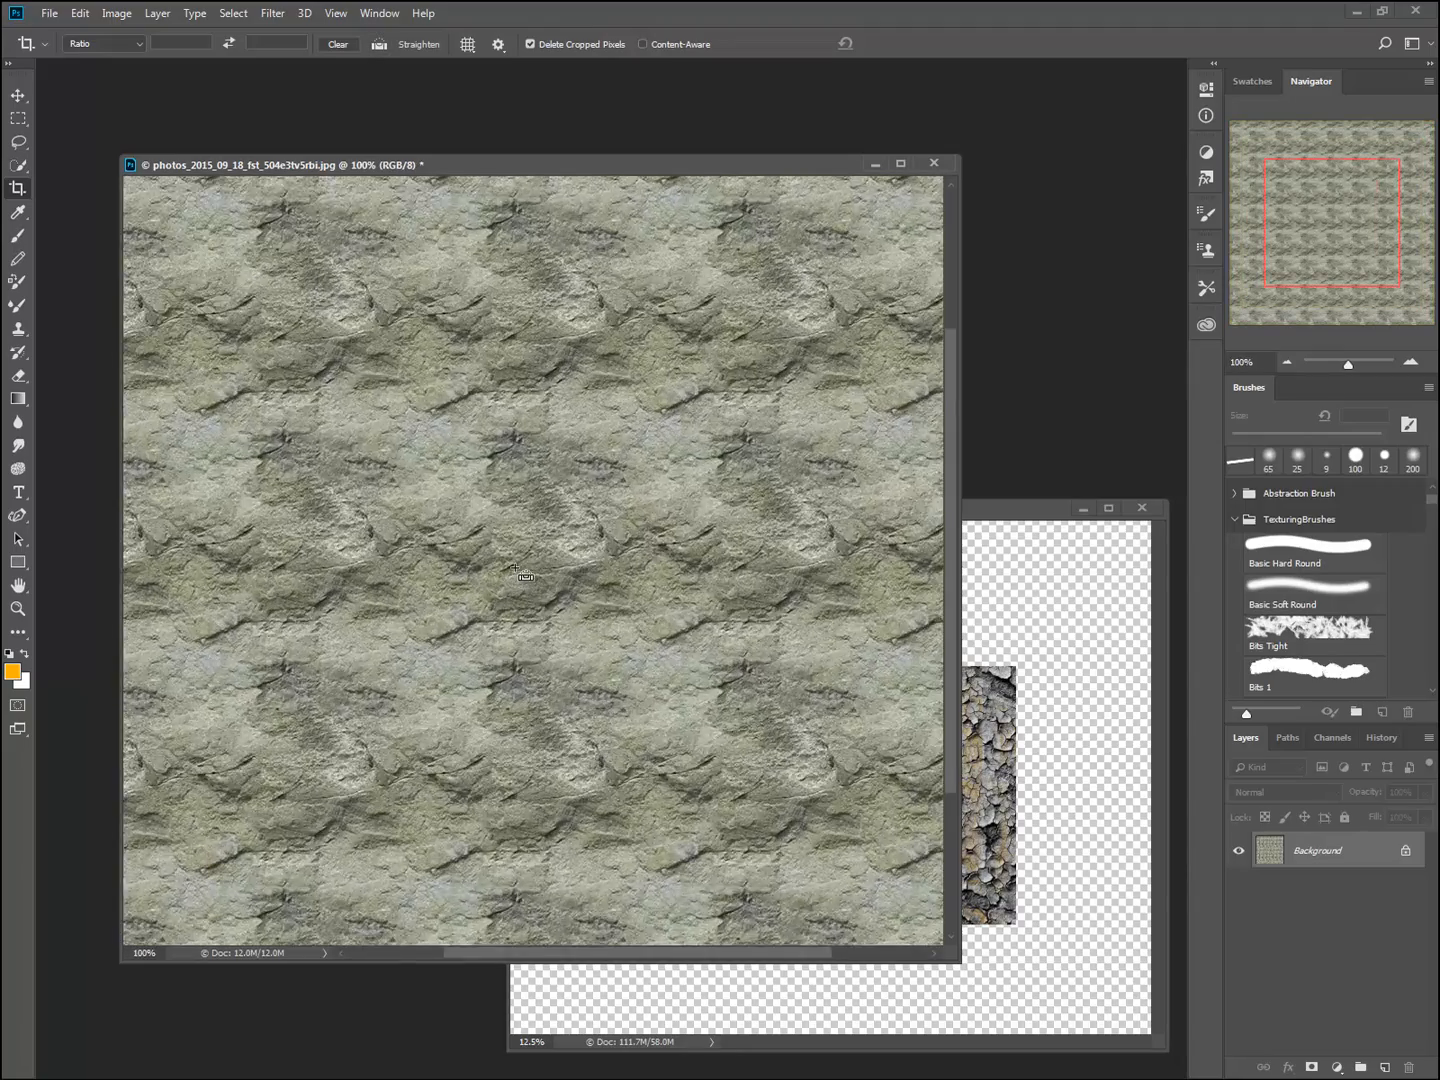
key("ctrl+minus")
key("ctrl+minus")
key("ctrl+minus")
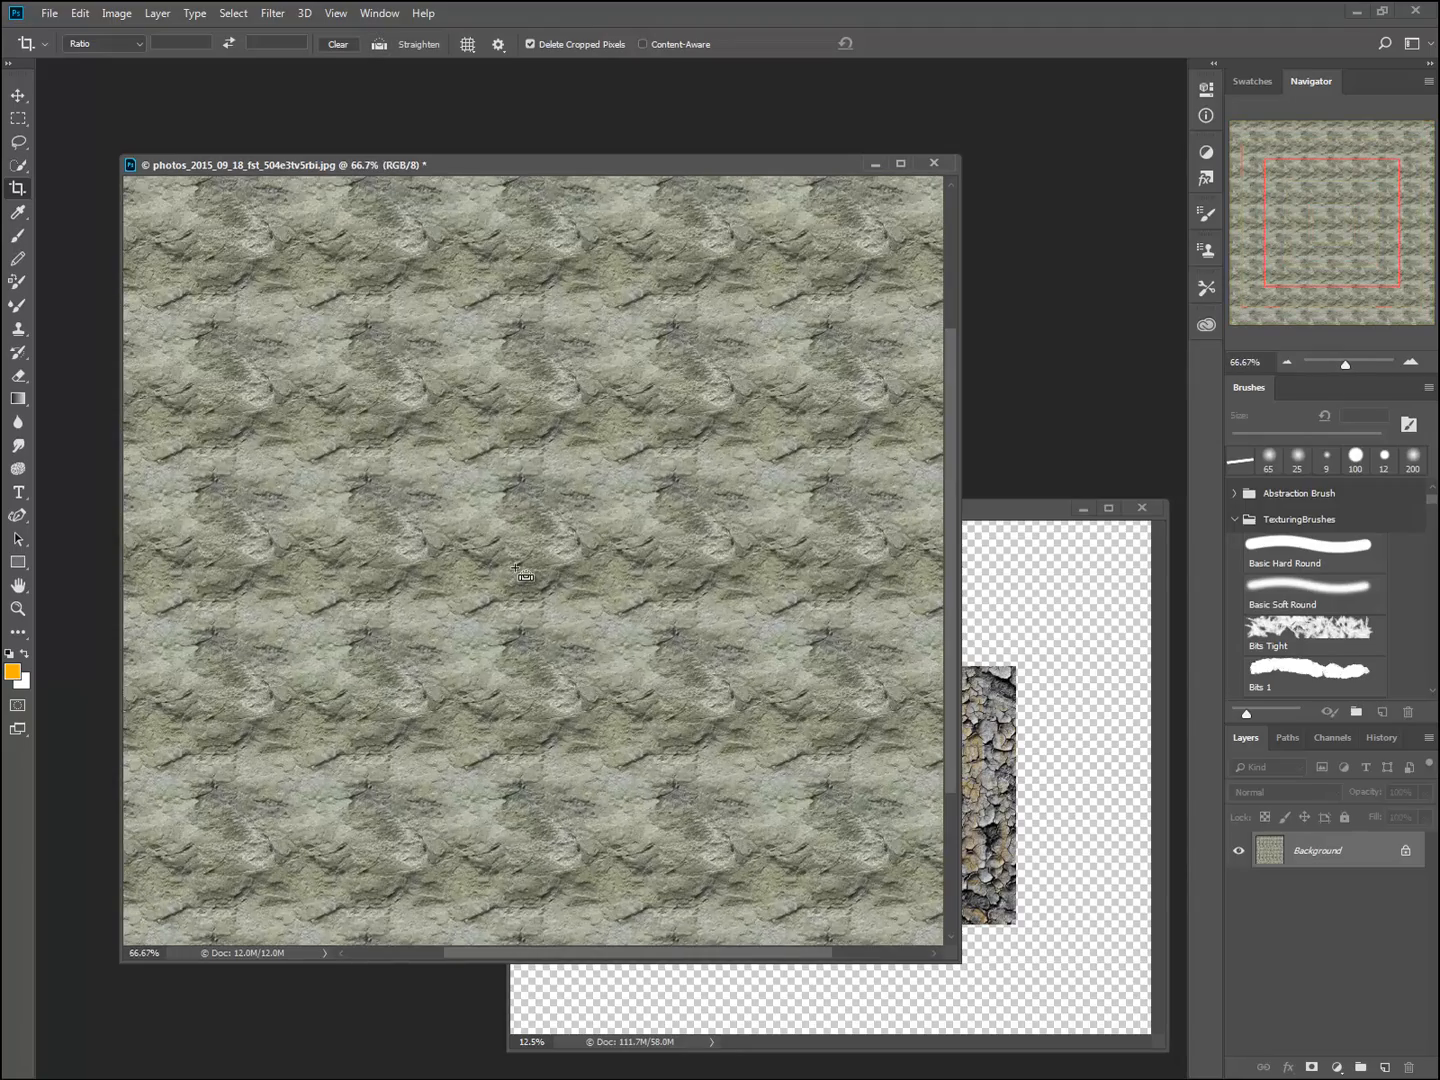
key("ctrl+minus")
key("ctrl+plus")
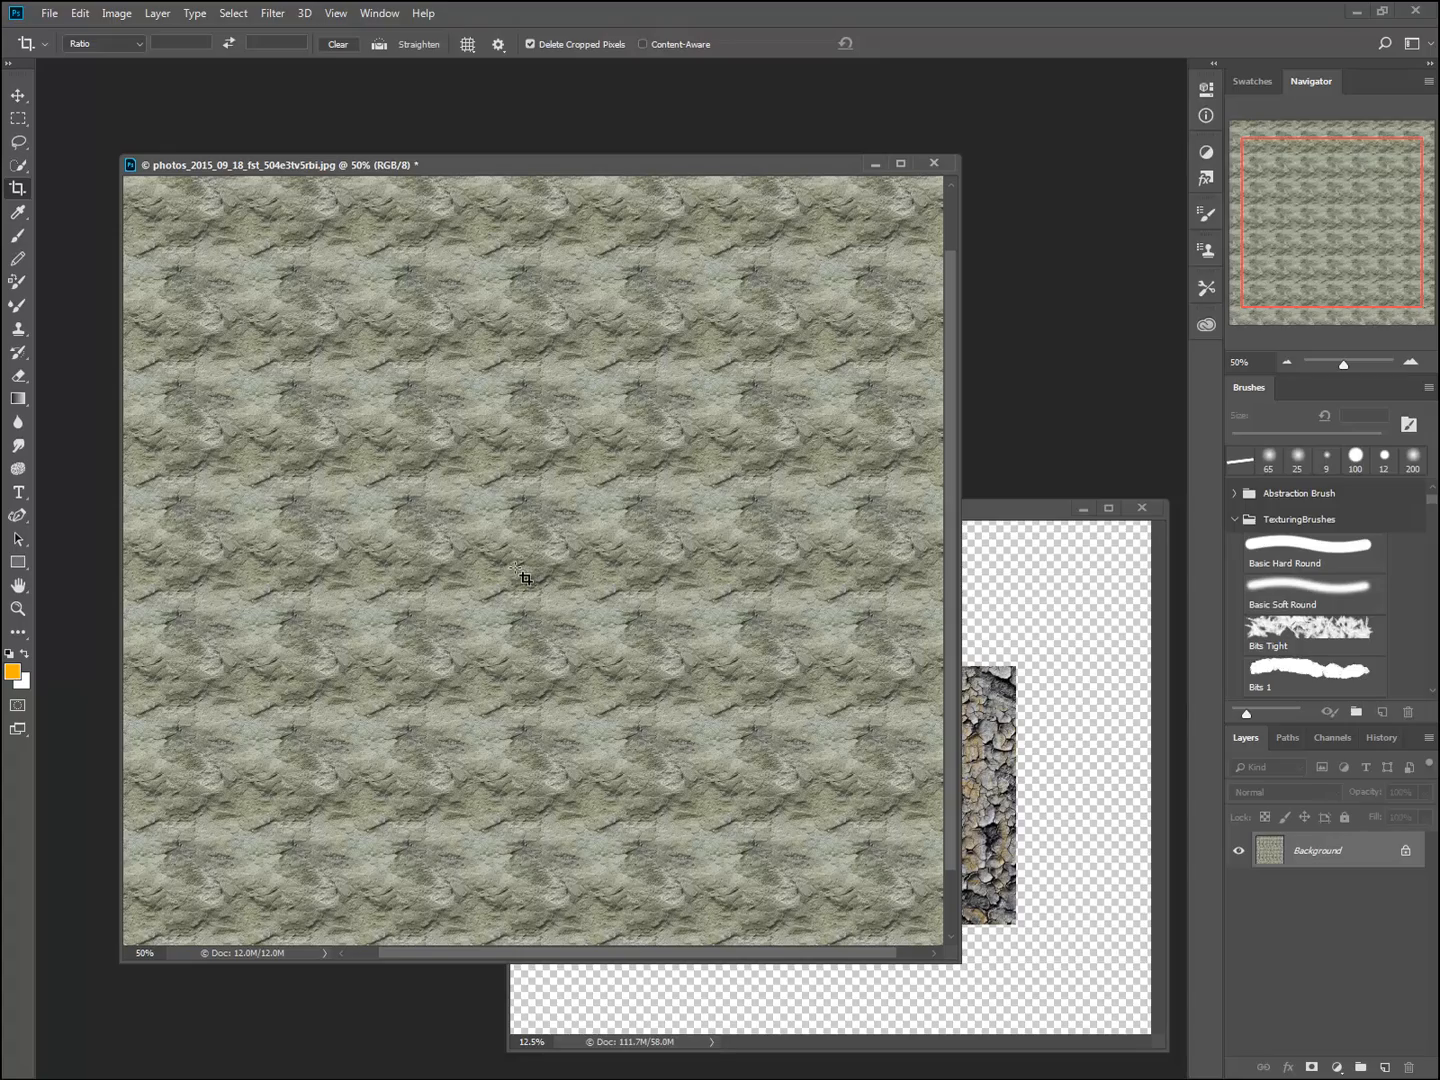
key("ctrl+plus")
key("ctrl+minus")
key("ctrl+minus")
key("ctrl+minus")
key("ctrl+plus")
key("ctrl+plus")
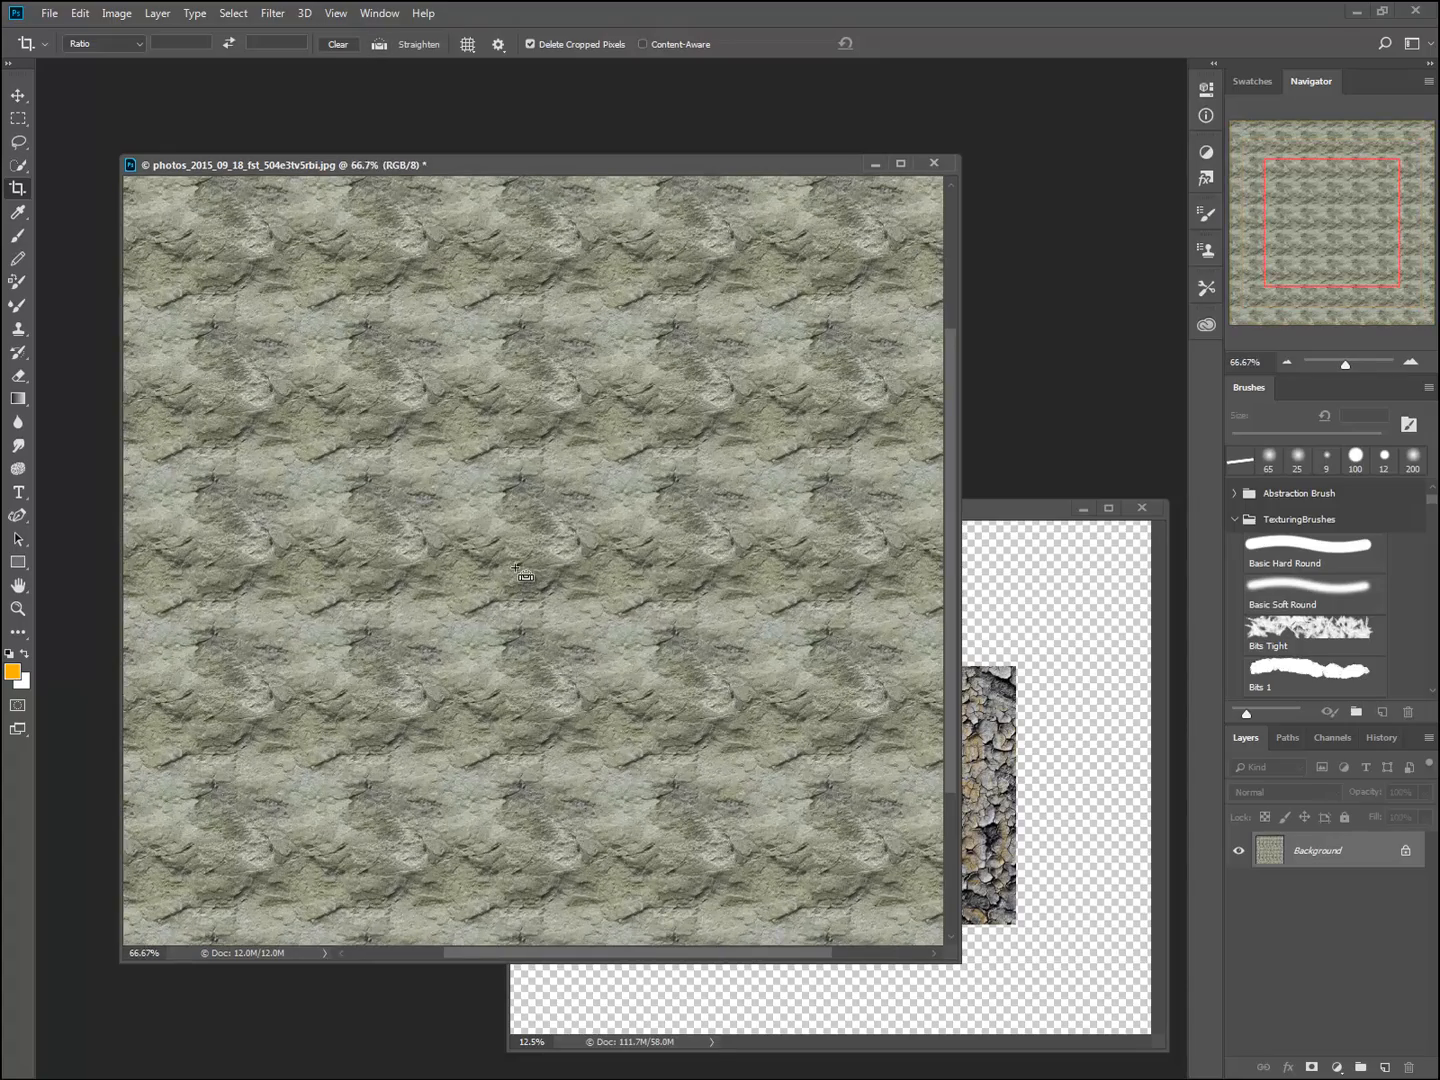
key("ctrl+plus")
key("ctrl+plus")
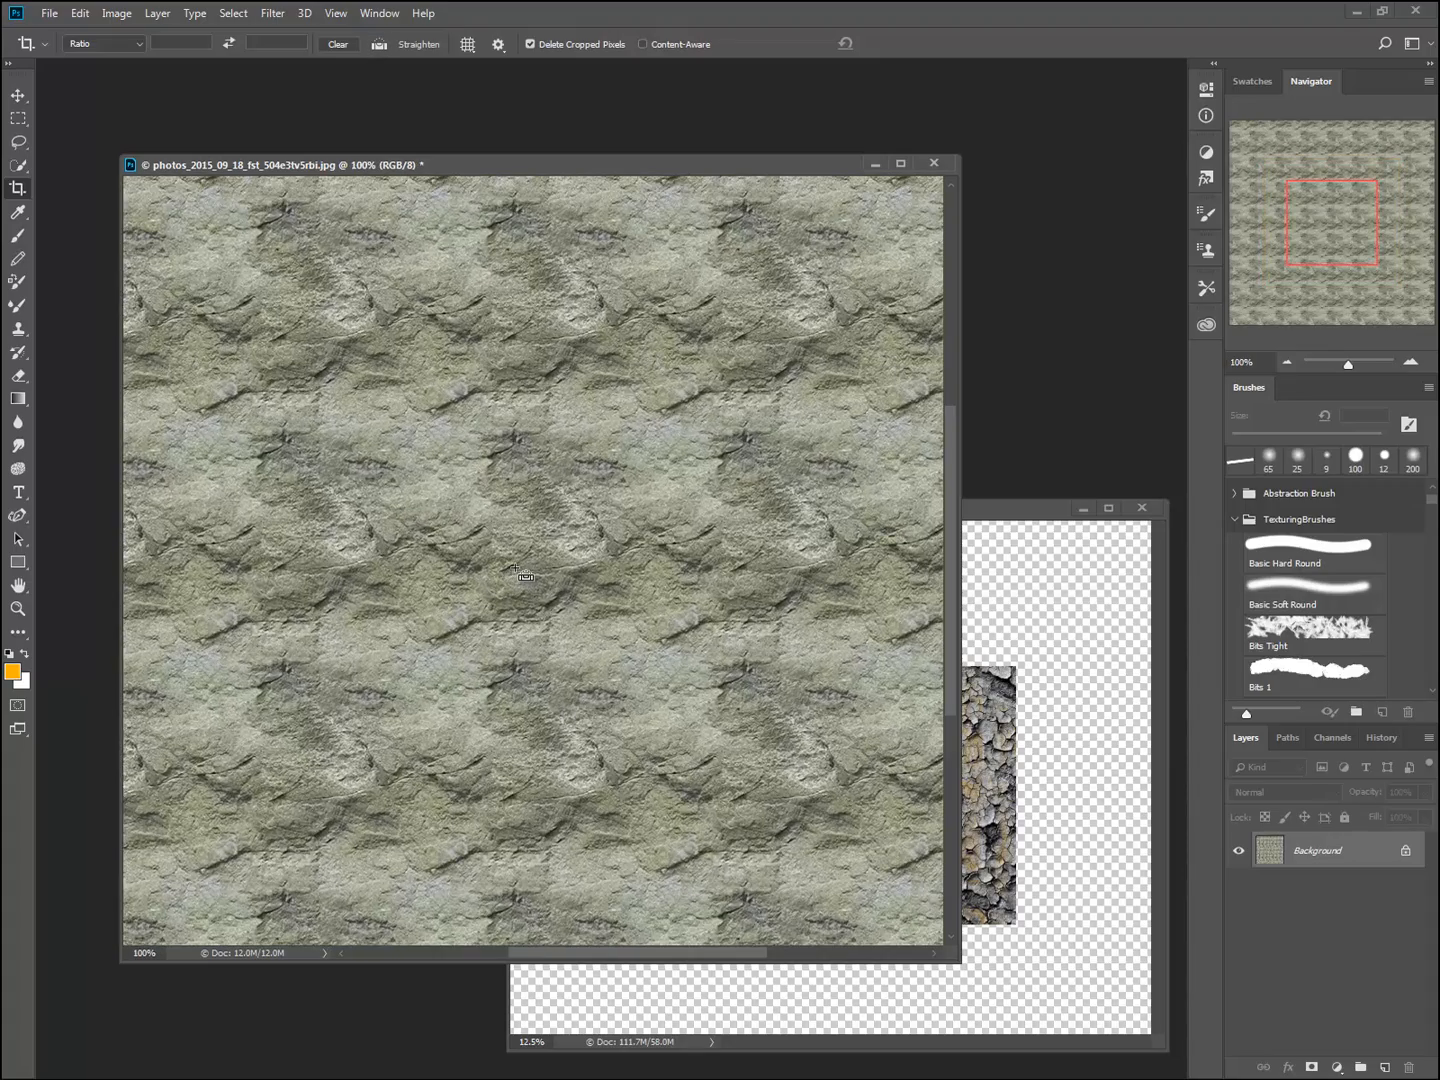
key("ctrl+minus")
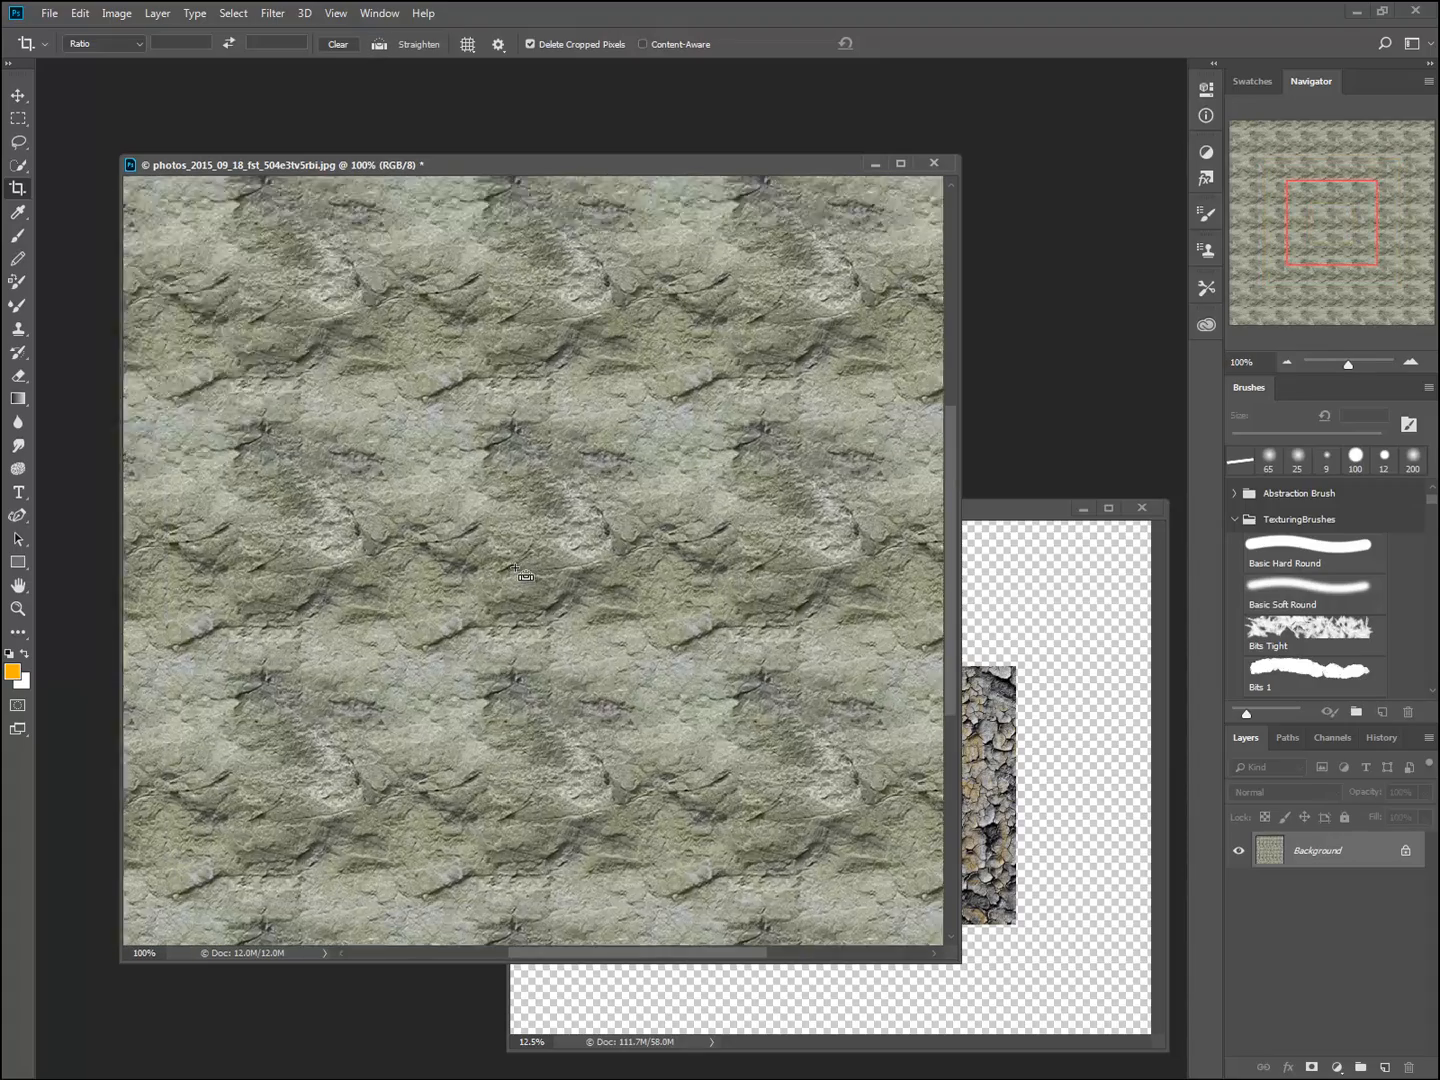
key("ctrl+plus")
key("ctrl+minus")
key("ctrl+plus")
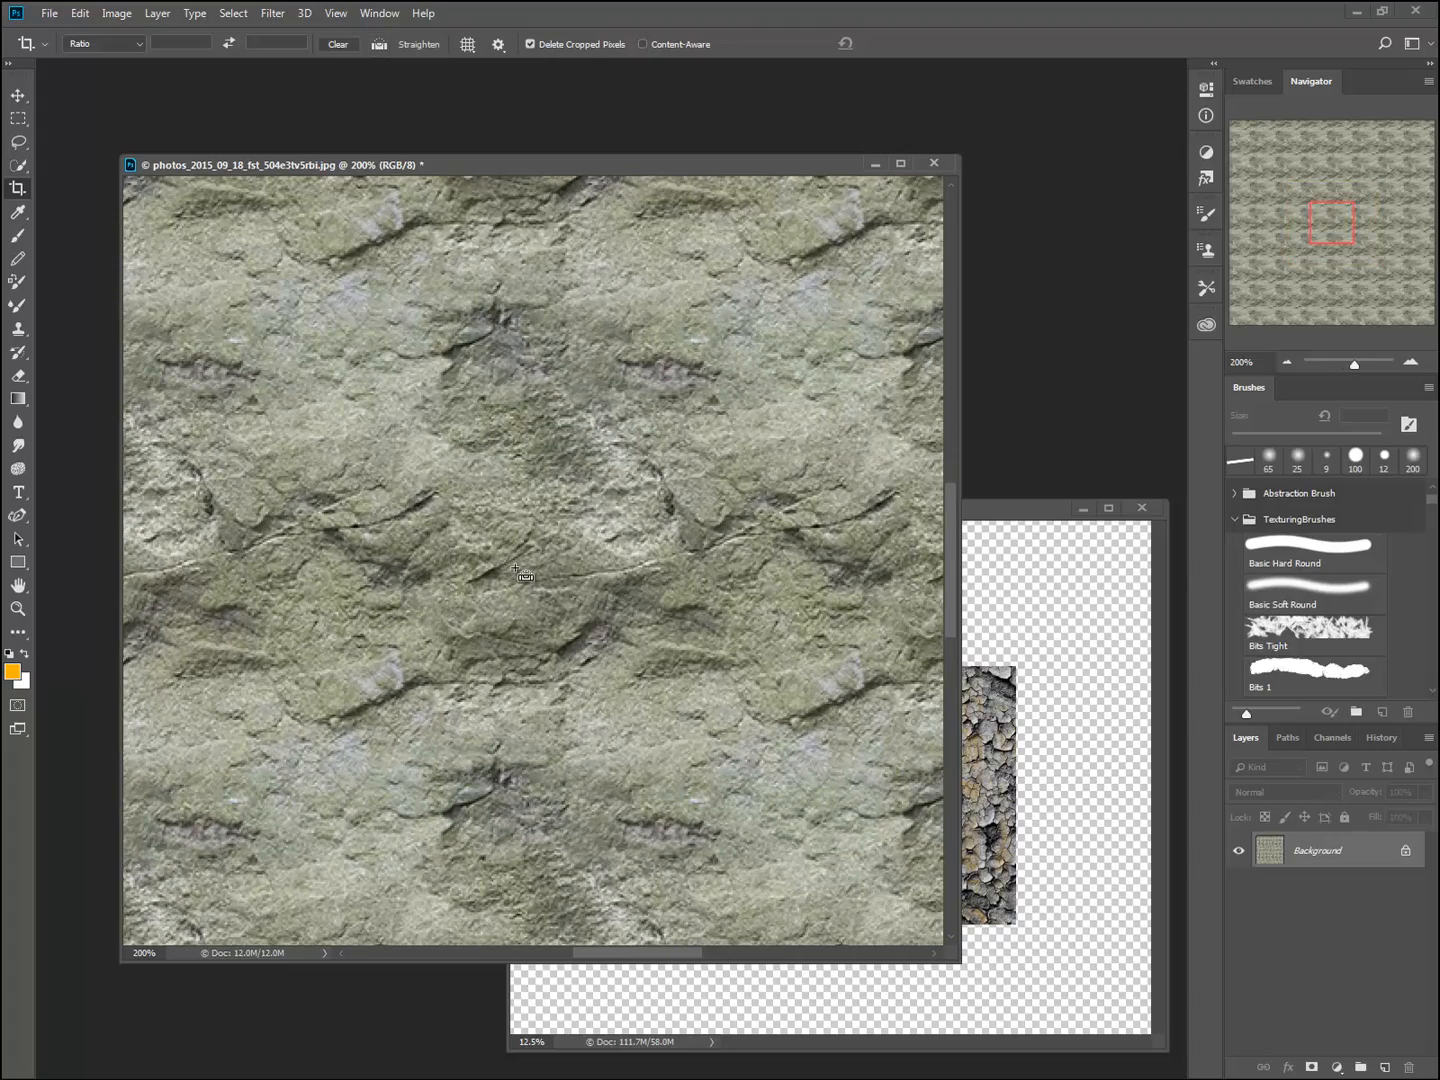
key("ctrl+minus")
key("ctrl+minus")
key("ctrl+minus")
key("ctrl+minus")
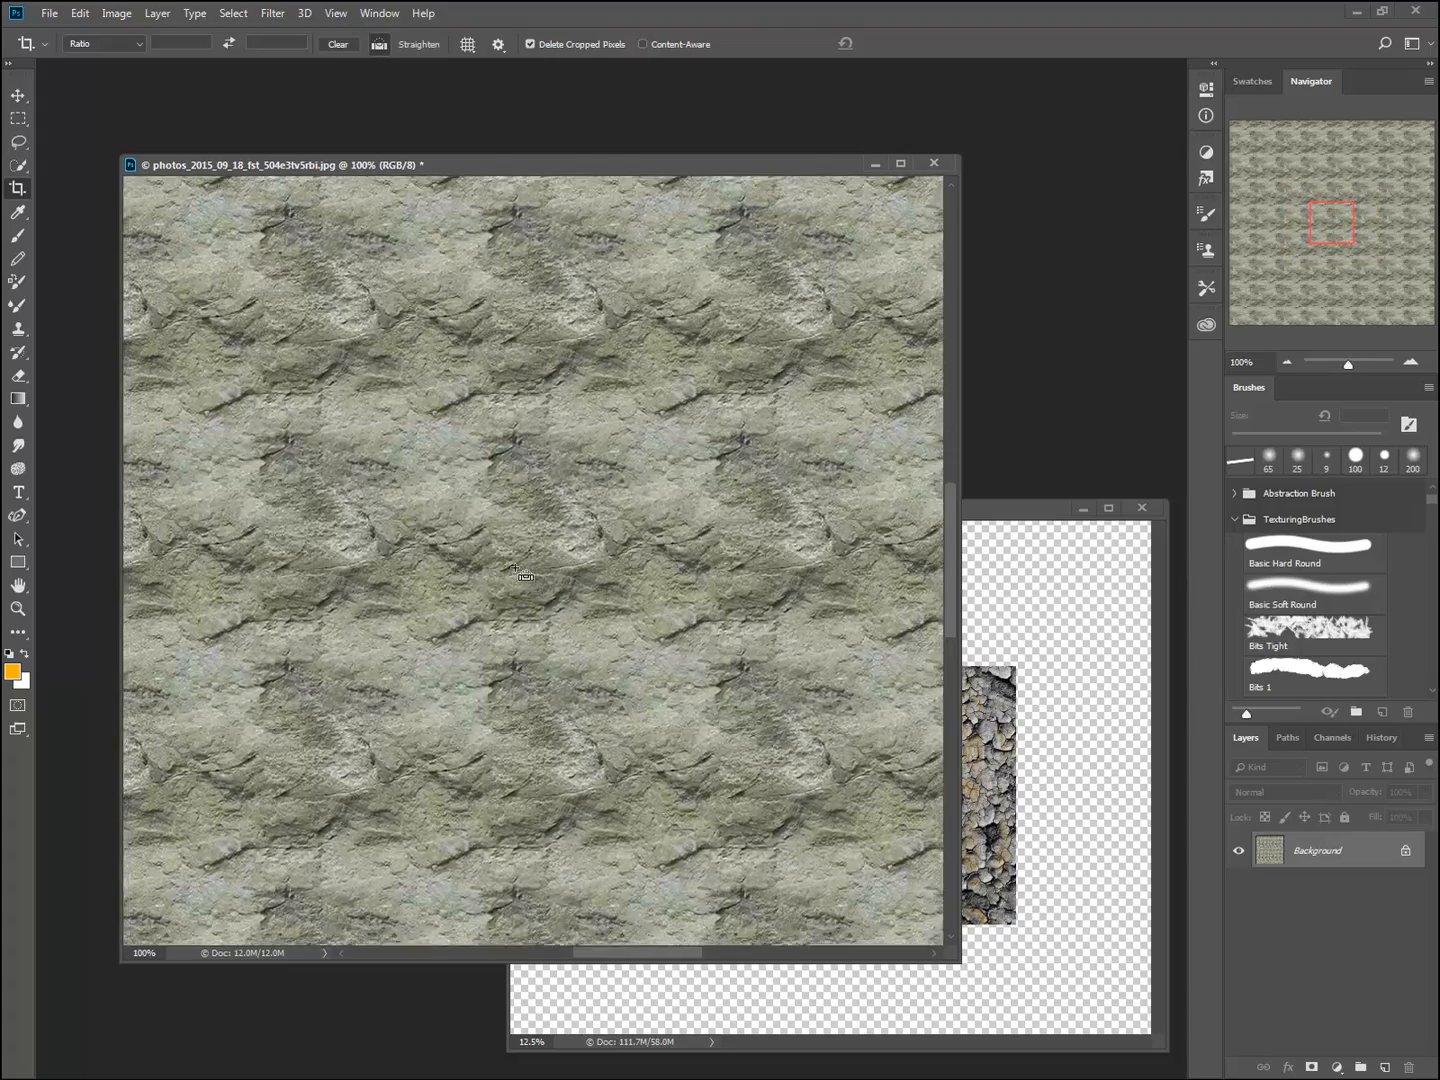
key("ctrl+plus")
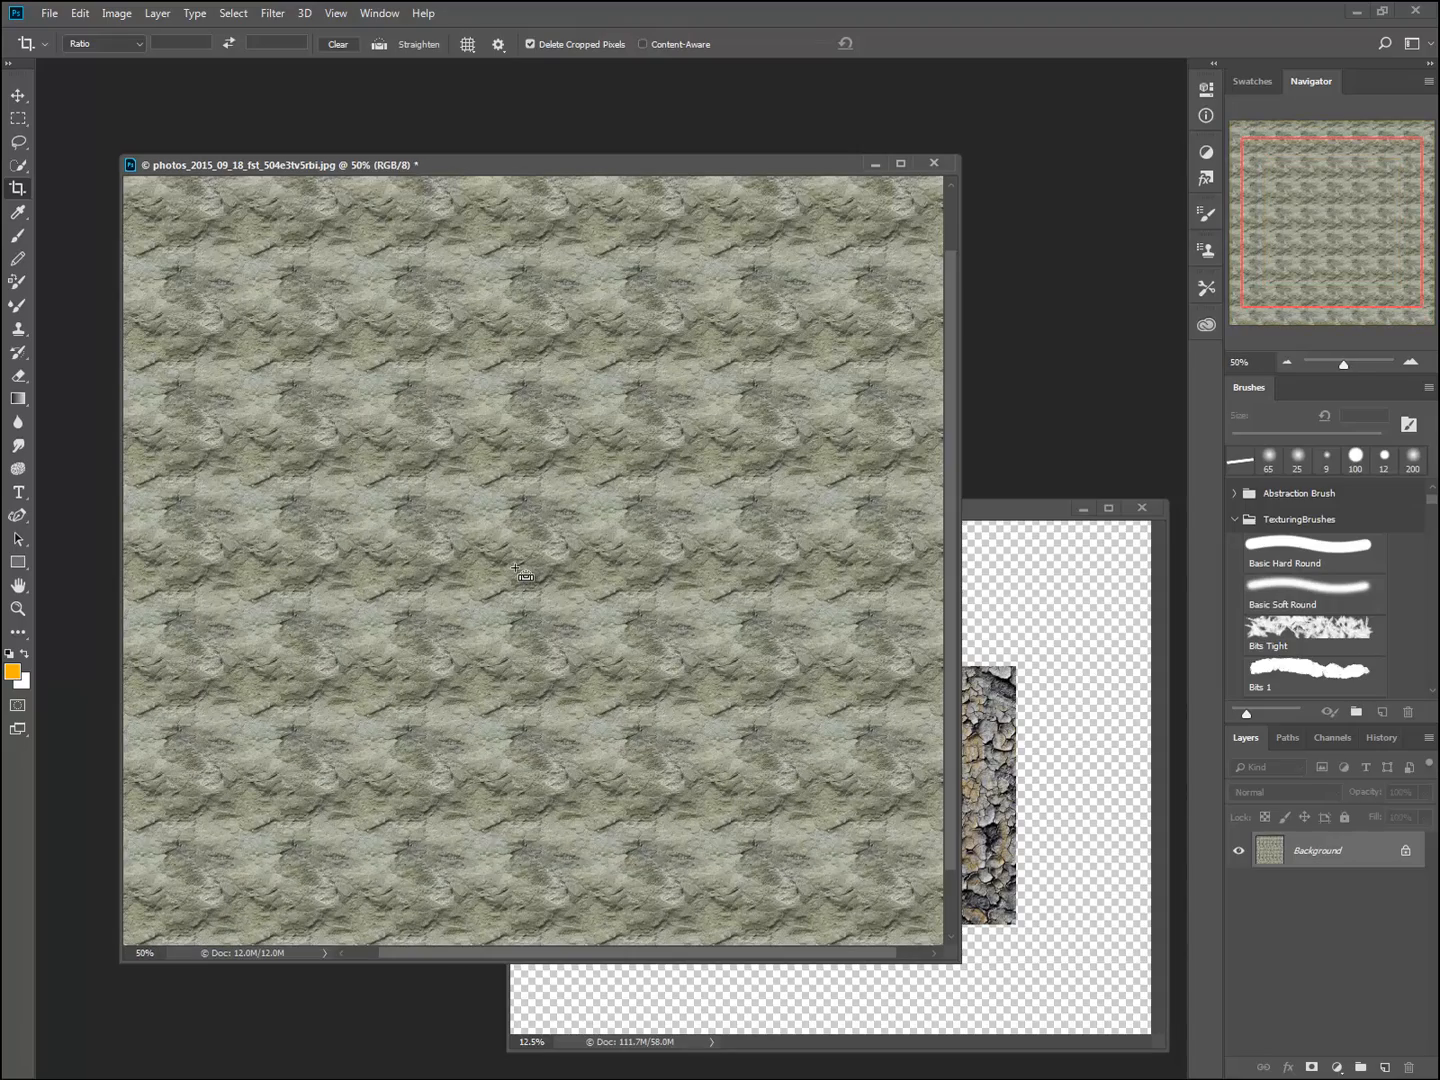
key("ctrl+minus")
key("ctrl+plus")
key("ctrl+plus")
key("ctrl+plus")
key("ctrl+plus")
key("ctrl+plus")
key("ctrl+minus")
key("ctrl+minus")
key("ctrl+minus")
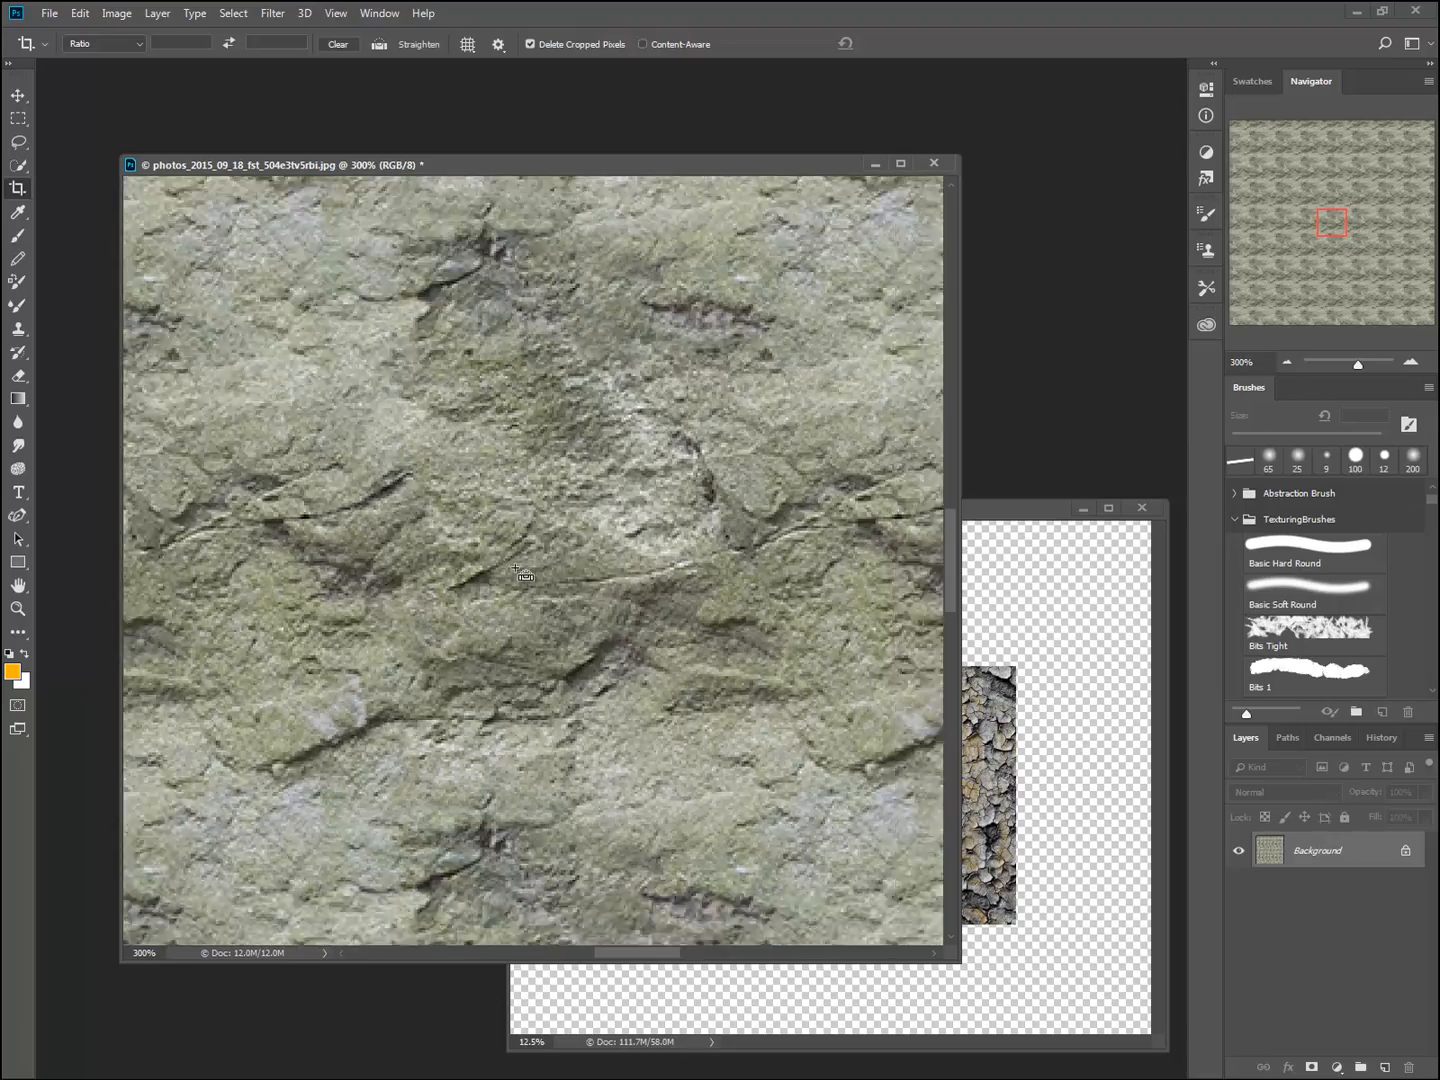
key("ctrl+minus")
key("ctrl+plus")
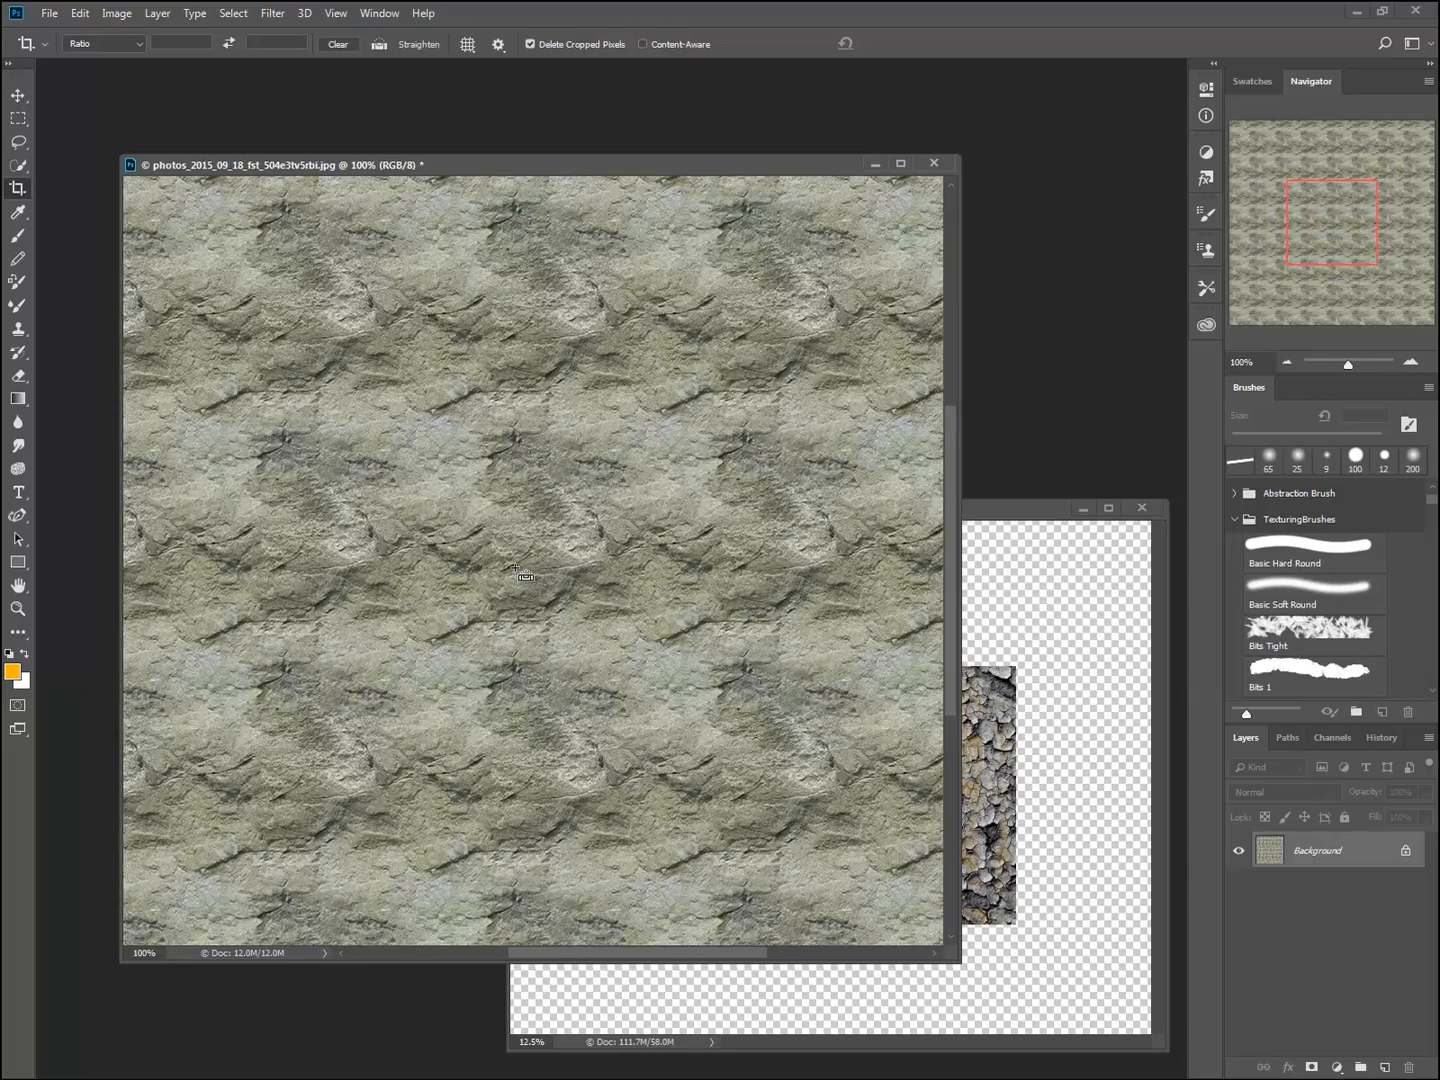
key("ctrl+minus")
key("ctrl+minus")
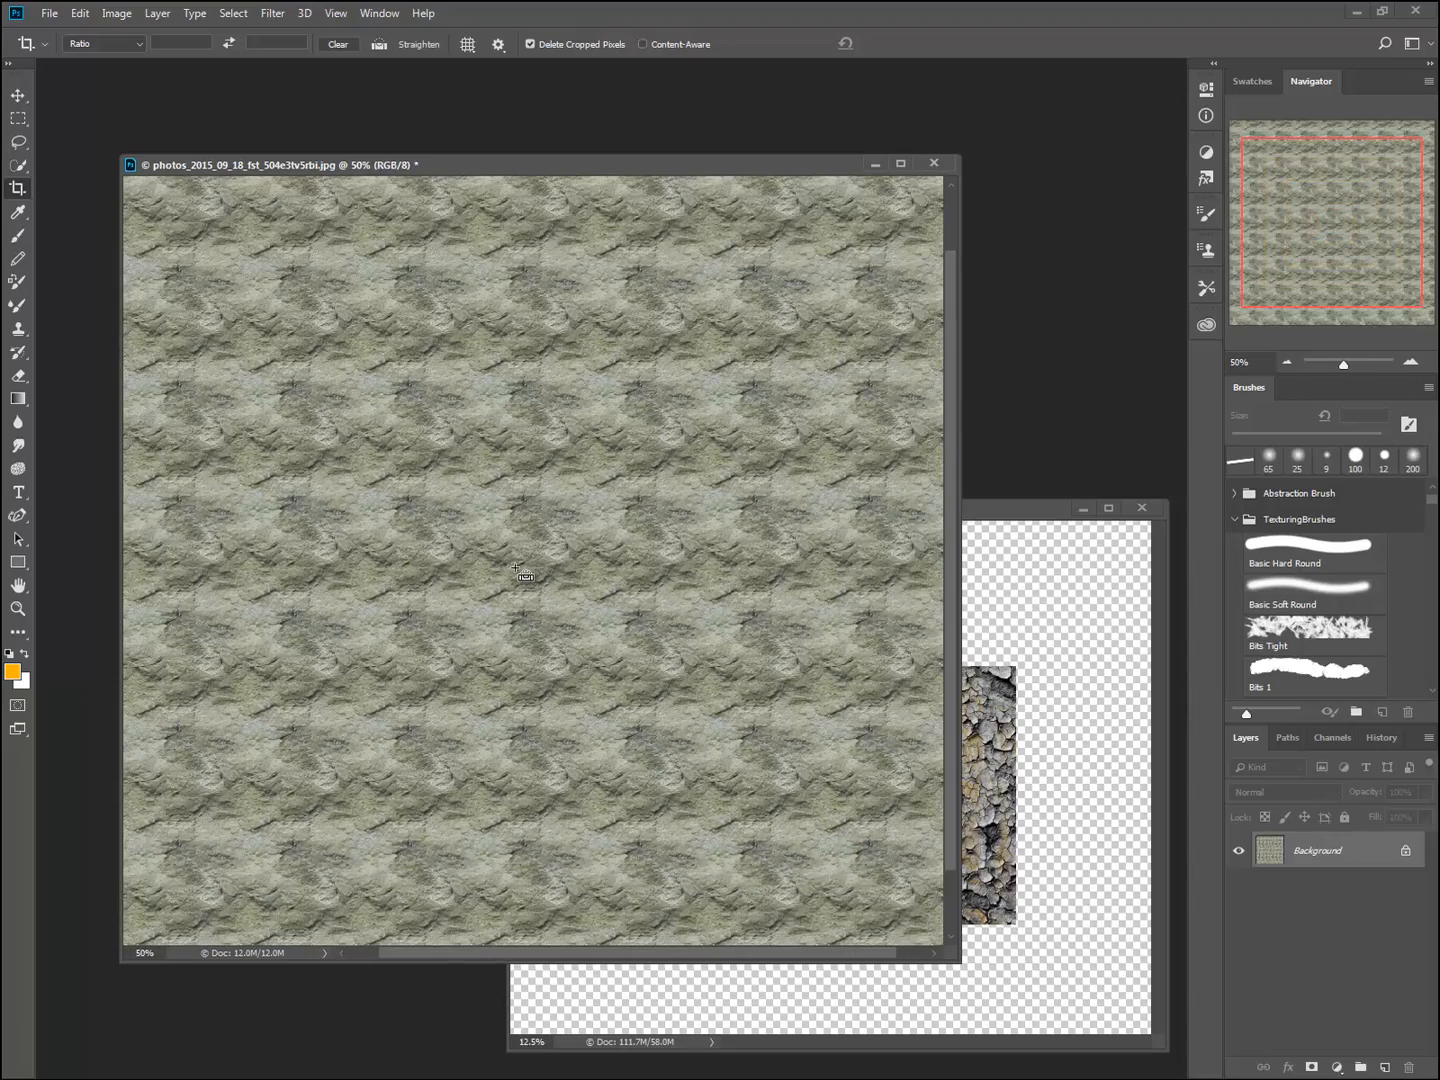
key("ctrl+minus")
key("ctrl+plus")
key("ctrl+plus")
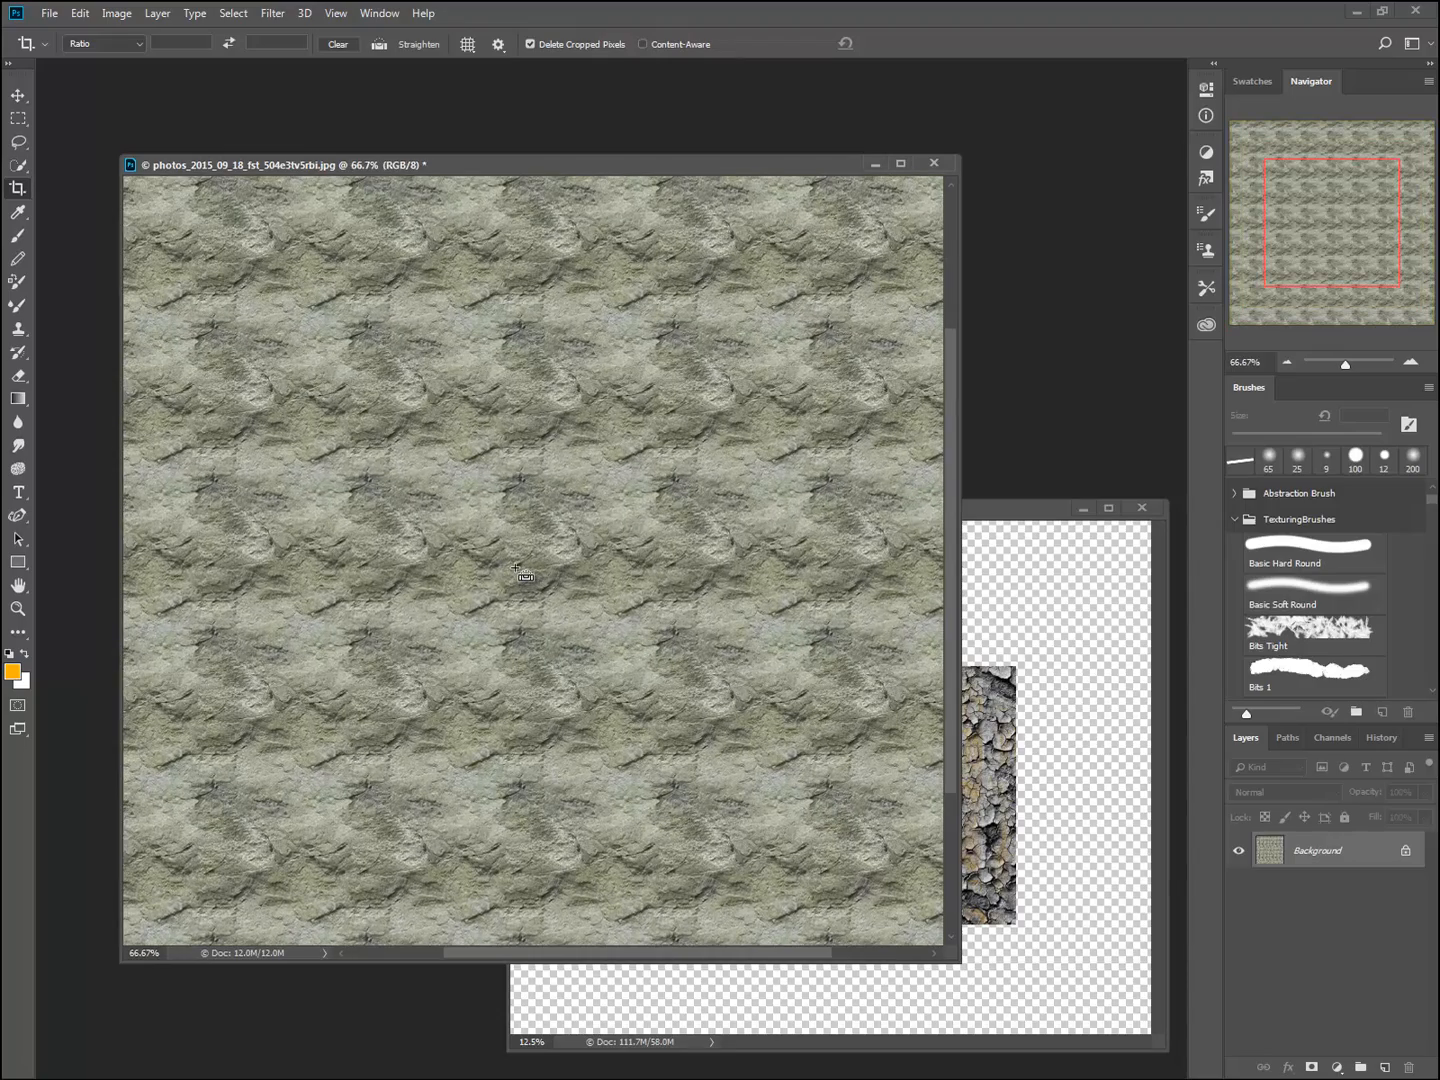
- View the stone pattern fill at 100% magnification to examine its repeating tiles
key("ctrl+minus")
key("ctrl+plus")
key("ctrl+plus")
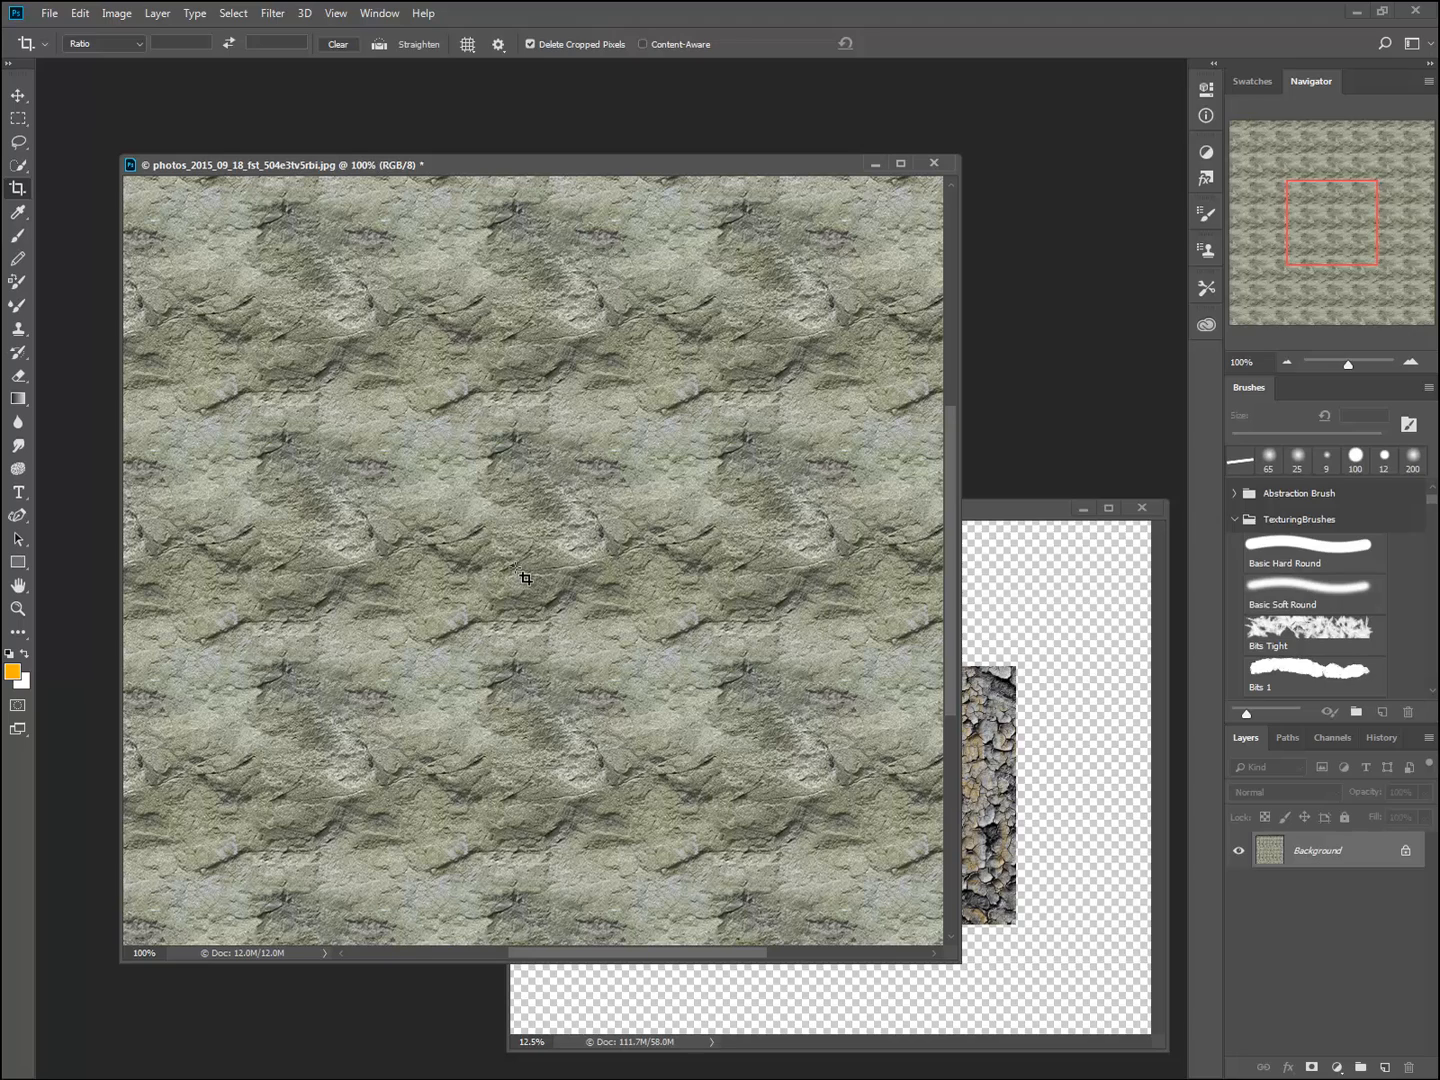
- Open Large scale tiling.jpg and float it in its own window above the stone pattern document
key("alt+Tab")
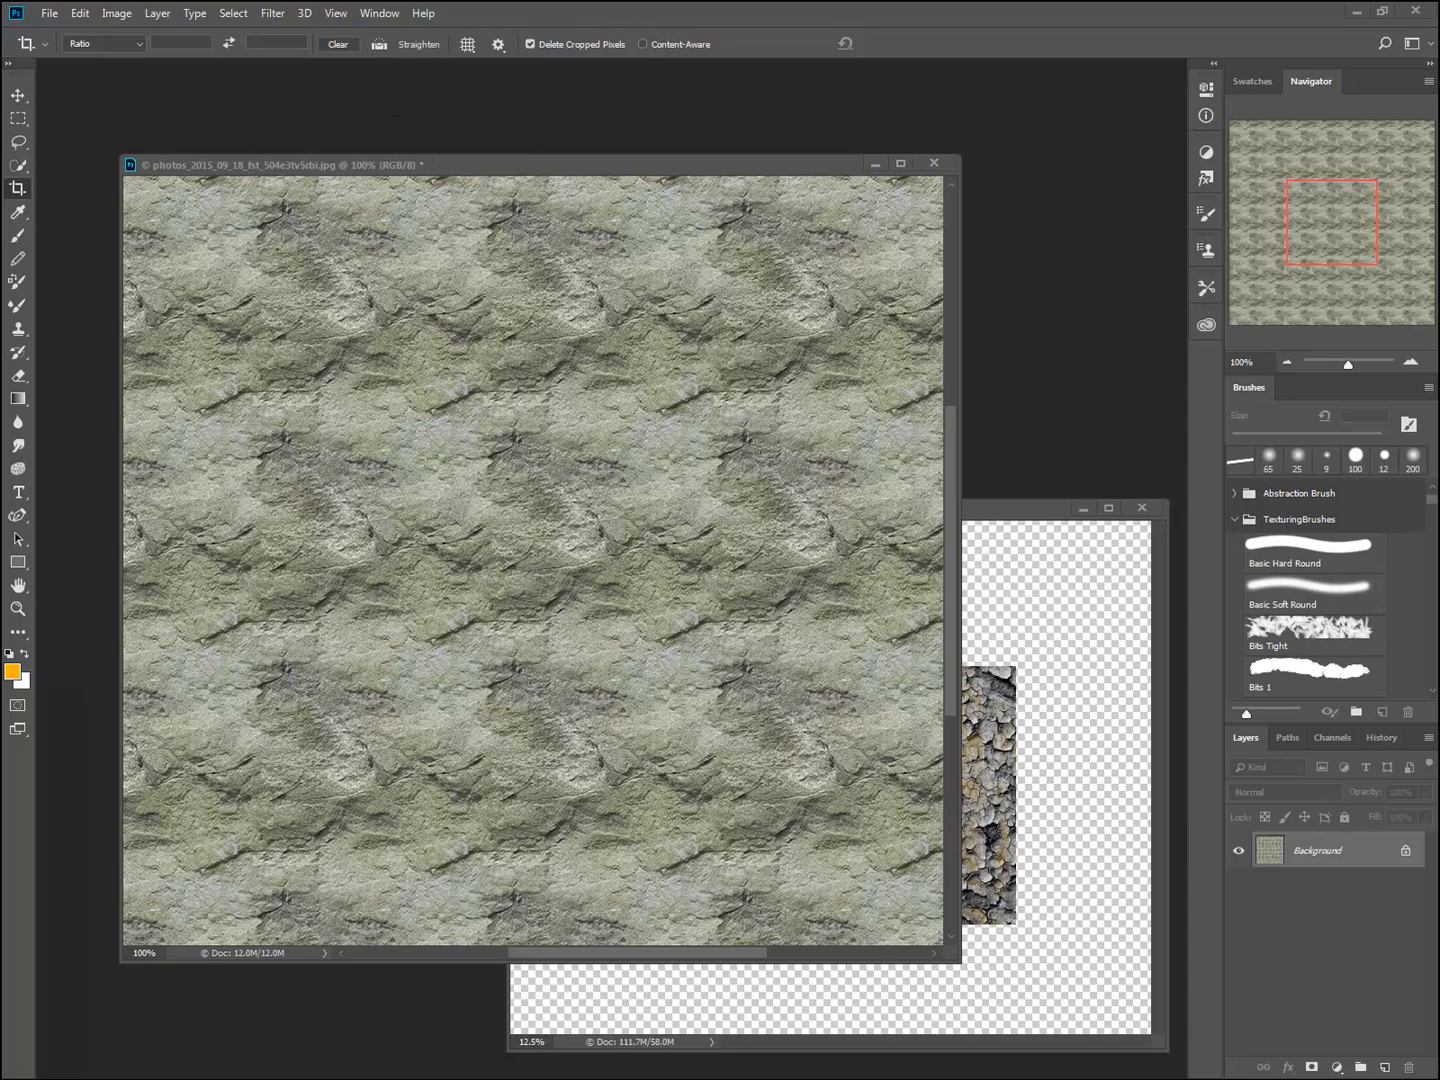
left_click_drag(381, 96, 494, 123)
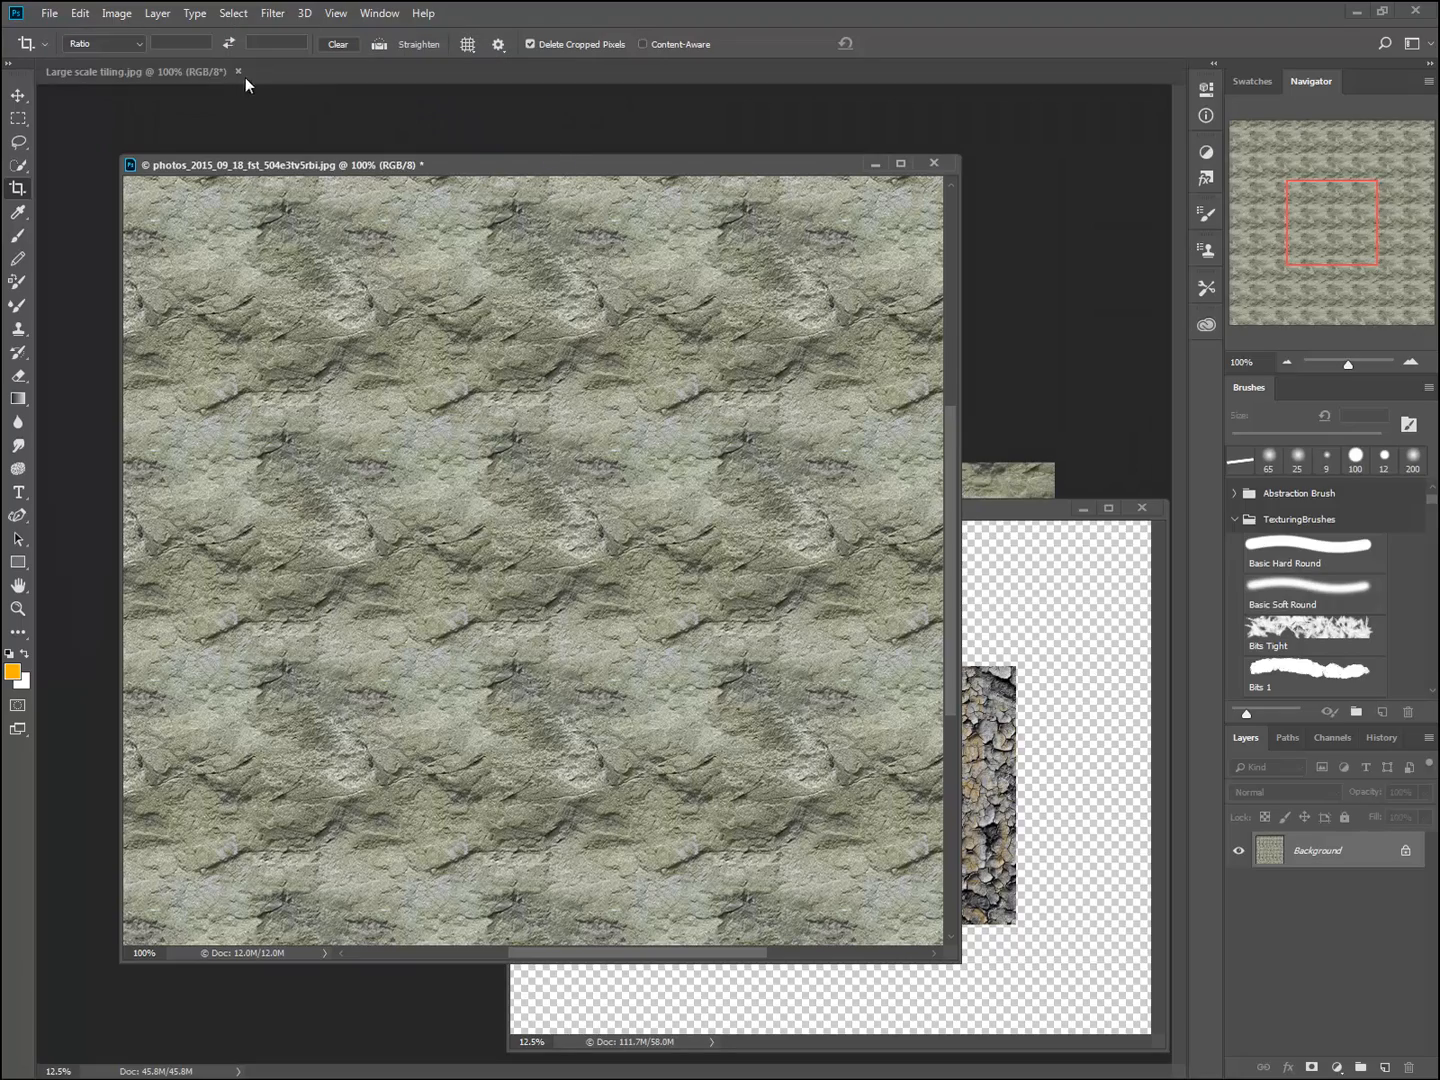
left_click(206, 83)
left_click_drag(205, 82, 273, 114)
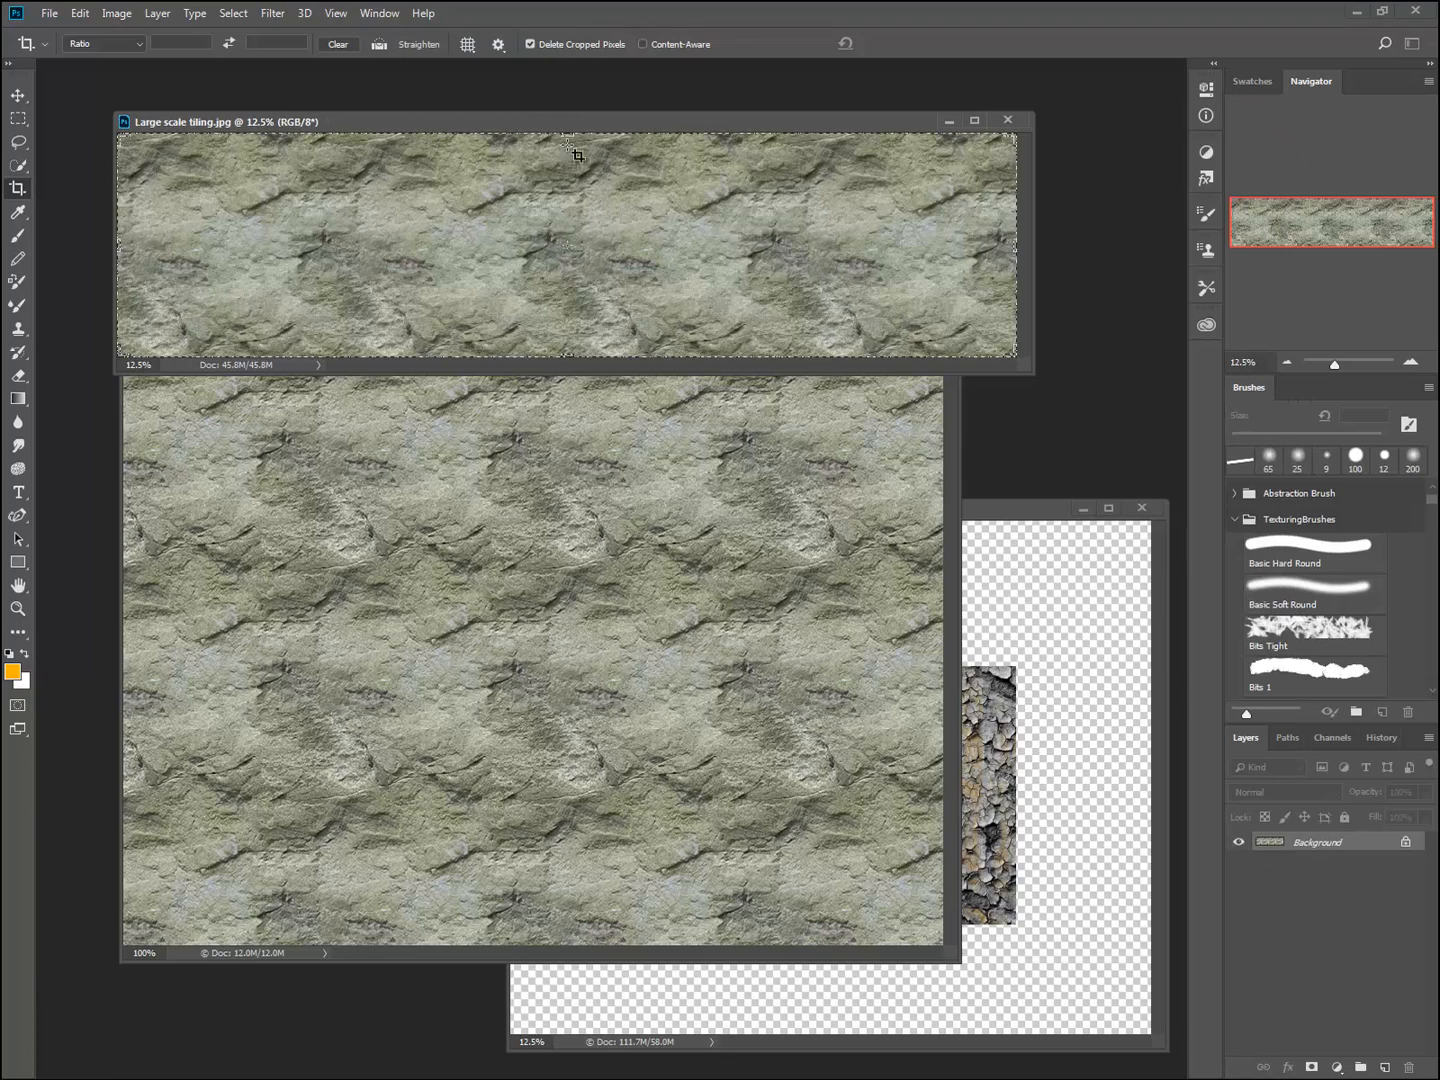
- Compare the Large scale tiling.jpg strip with the stone pattern fill behind it and close the strip's document
left_click_drag(536, 133, 508, 586)
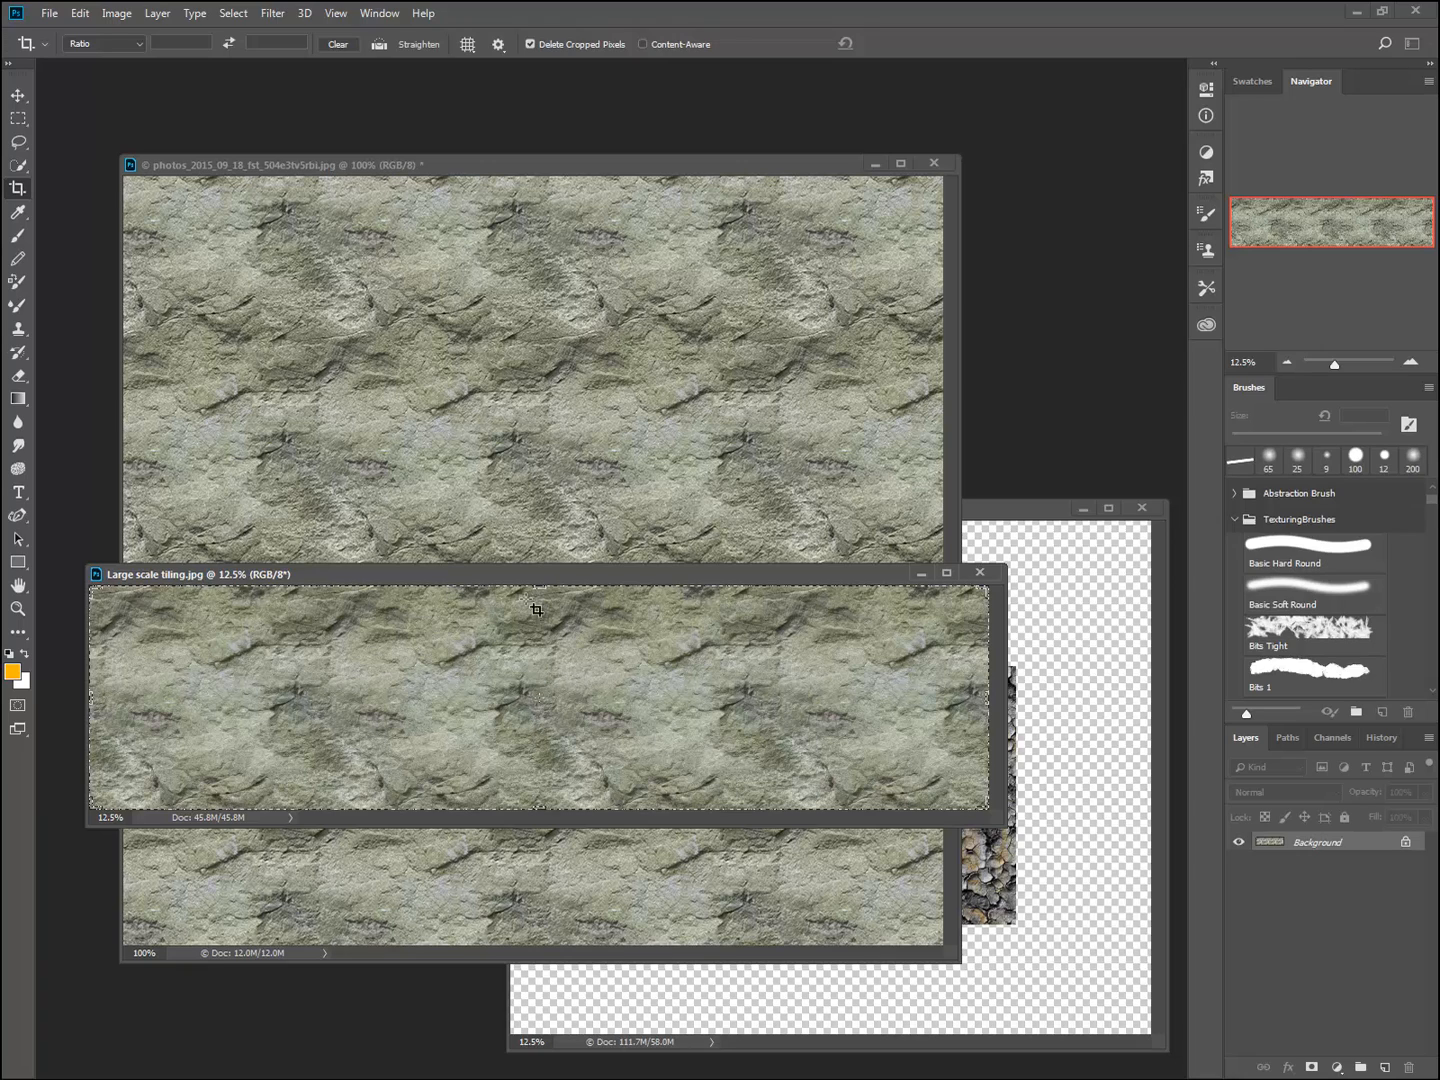
left_click_drag(498, 586, 505, 535)
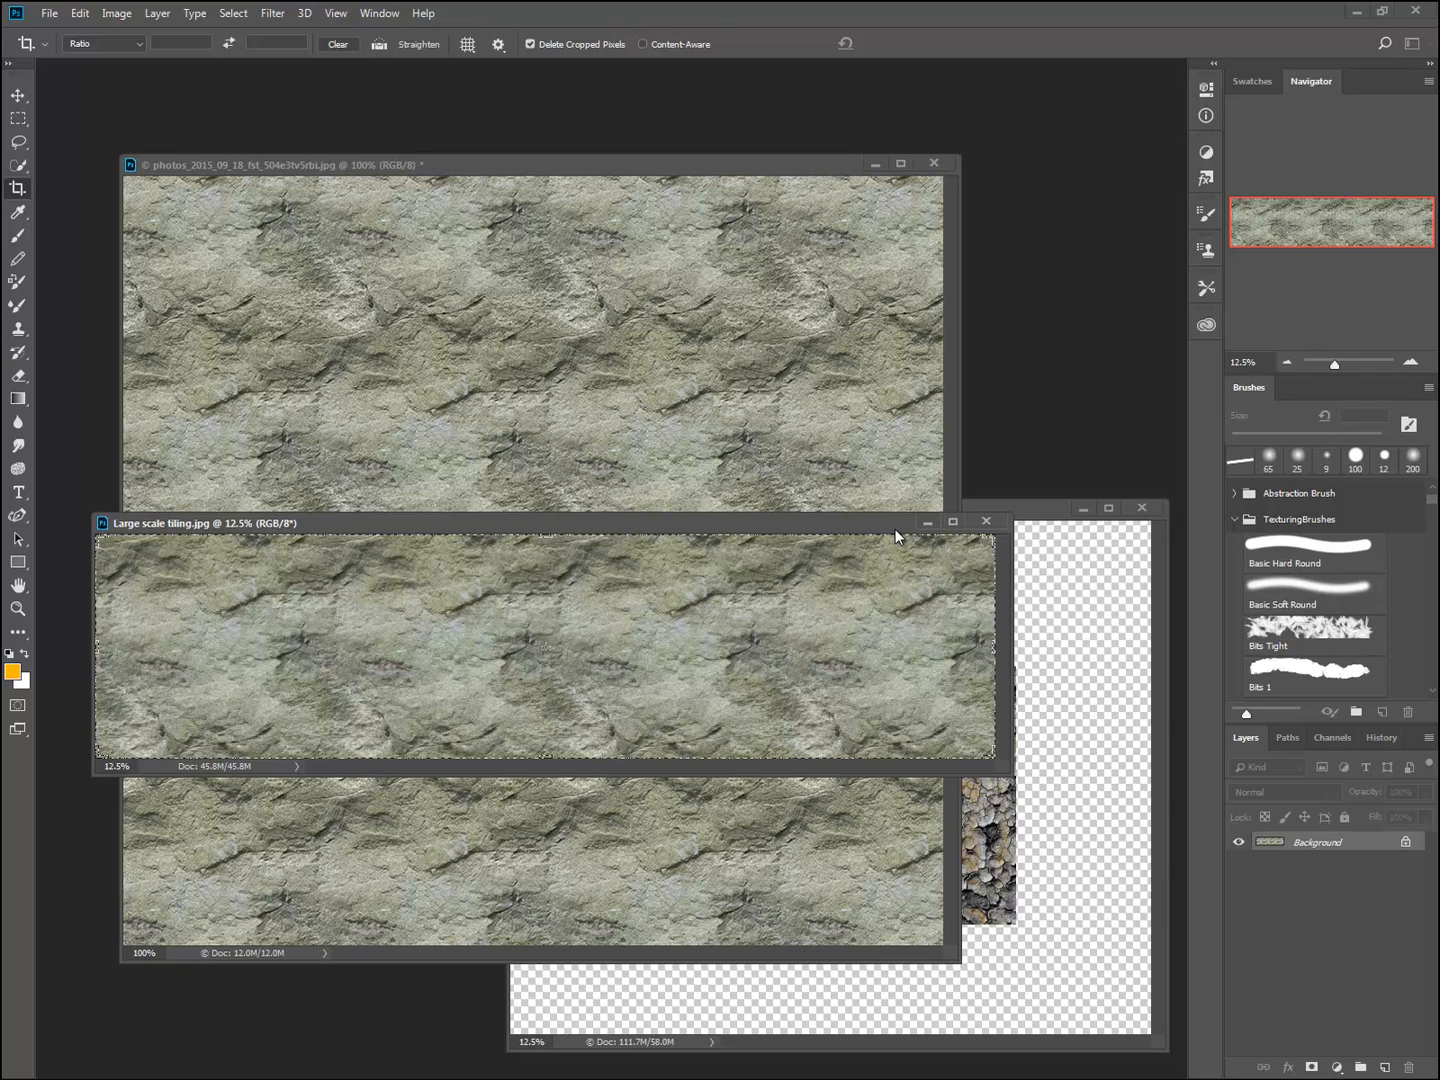
left_click_drag(896, 529, 891, 427)
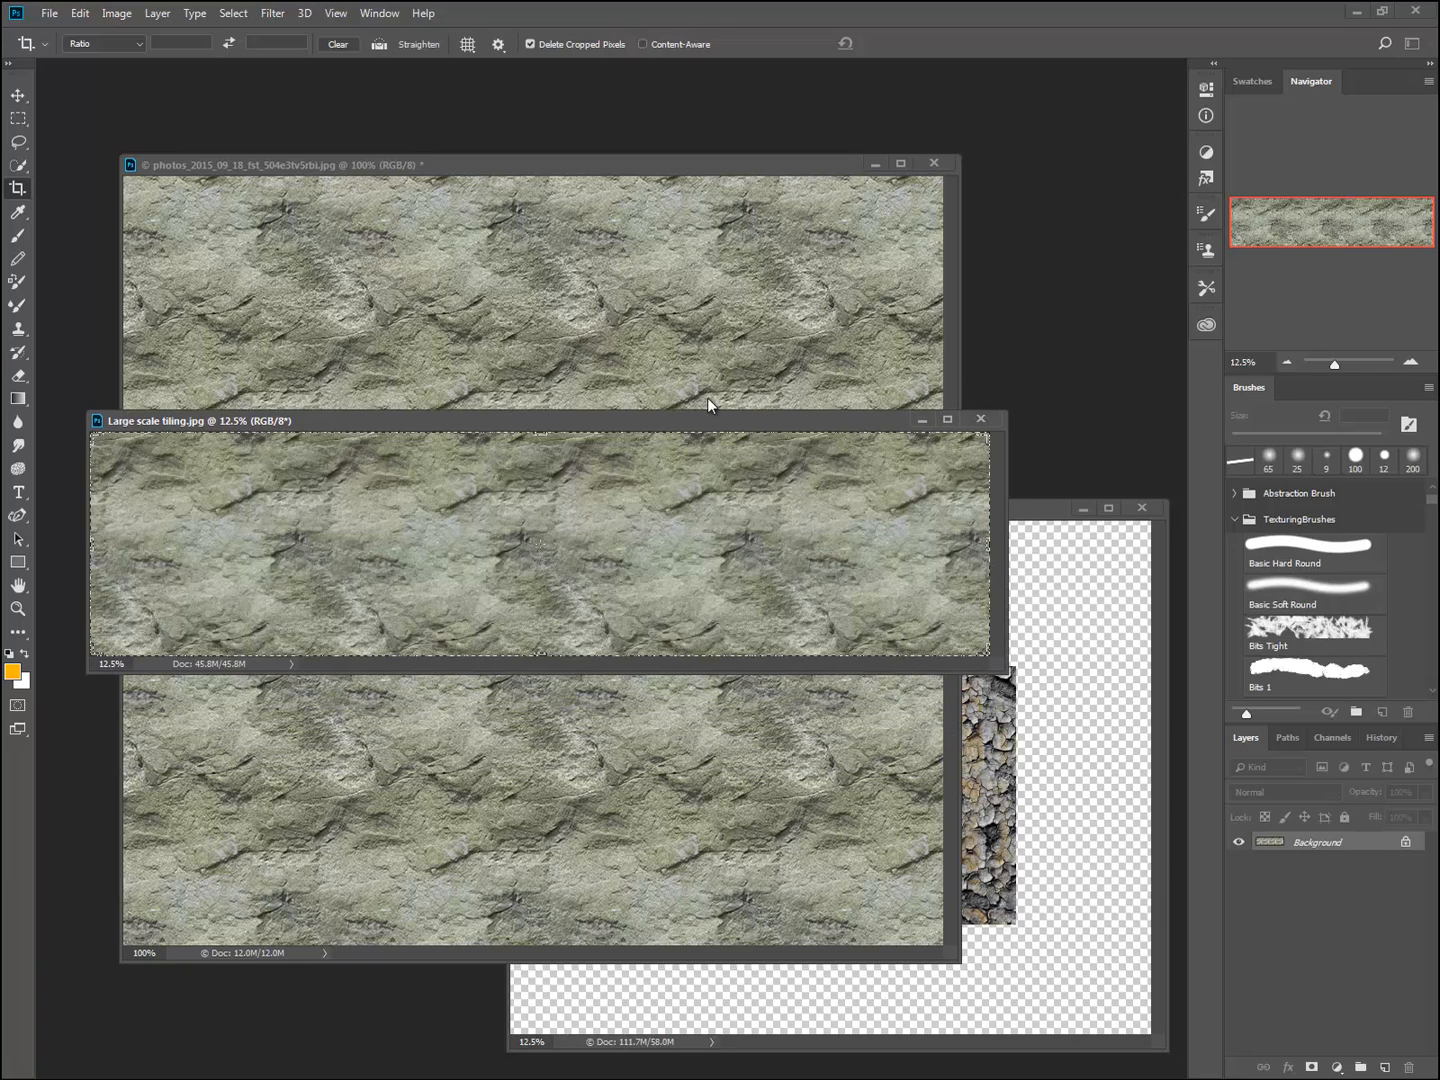
left_click(984, 418)
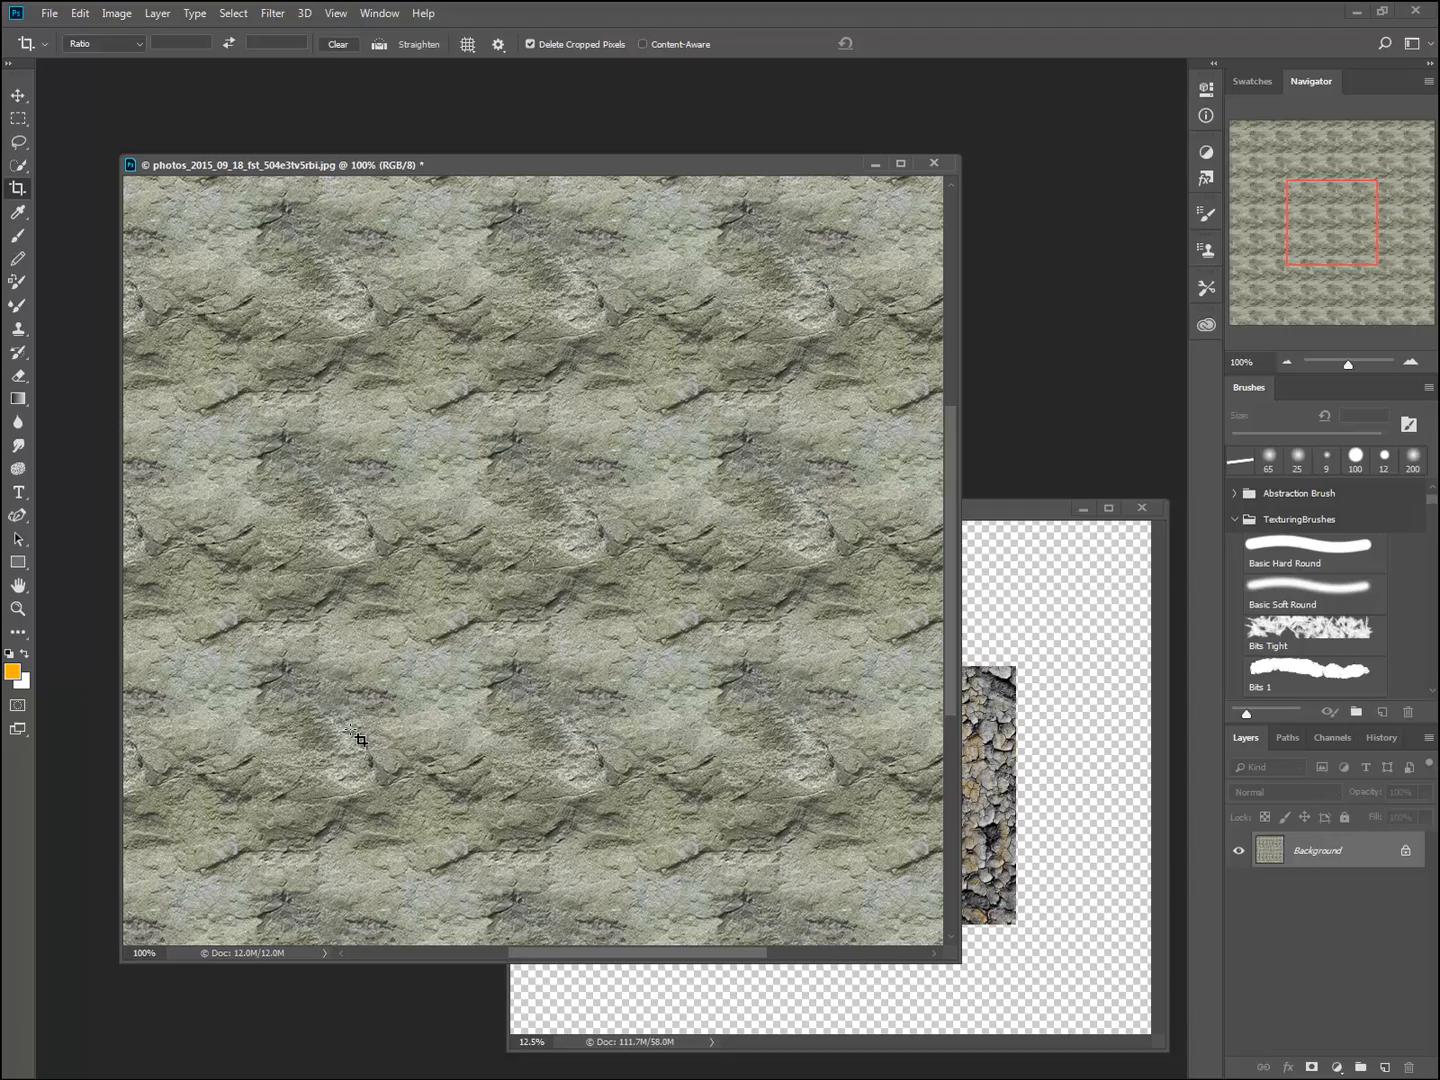
- Examine the stone pattern fill's repetition at reduced magnifications, including 33.33% and 50%
key("ctrl+minus")
key("ctrl+minus")
key("ctrl+minus")
key("ctrl+minus")
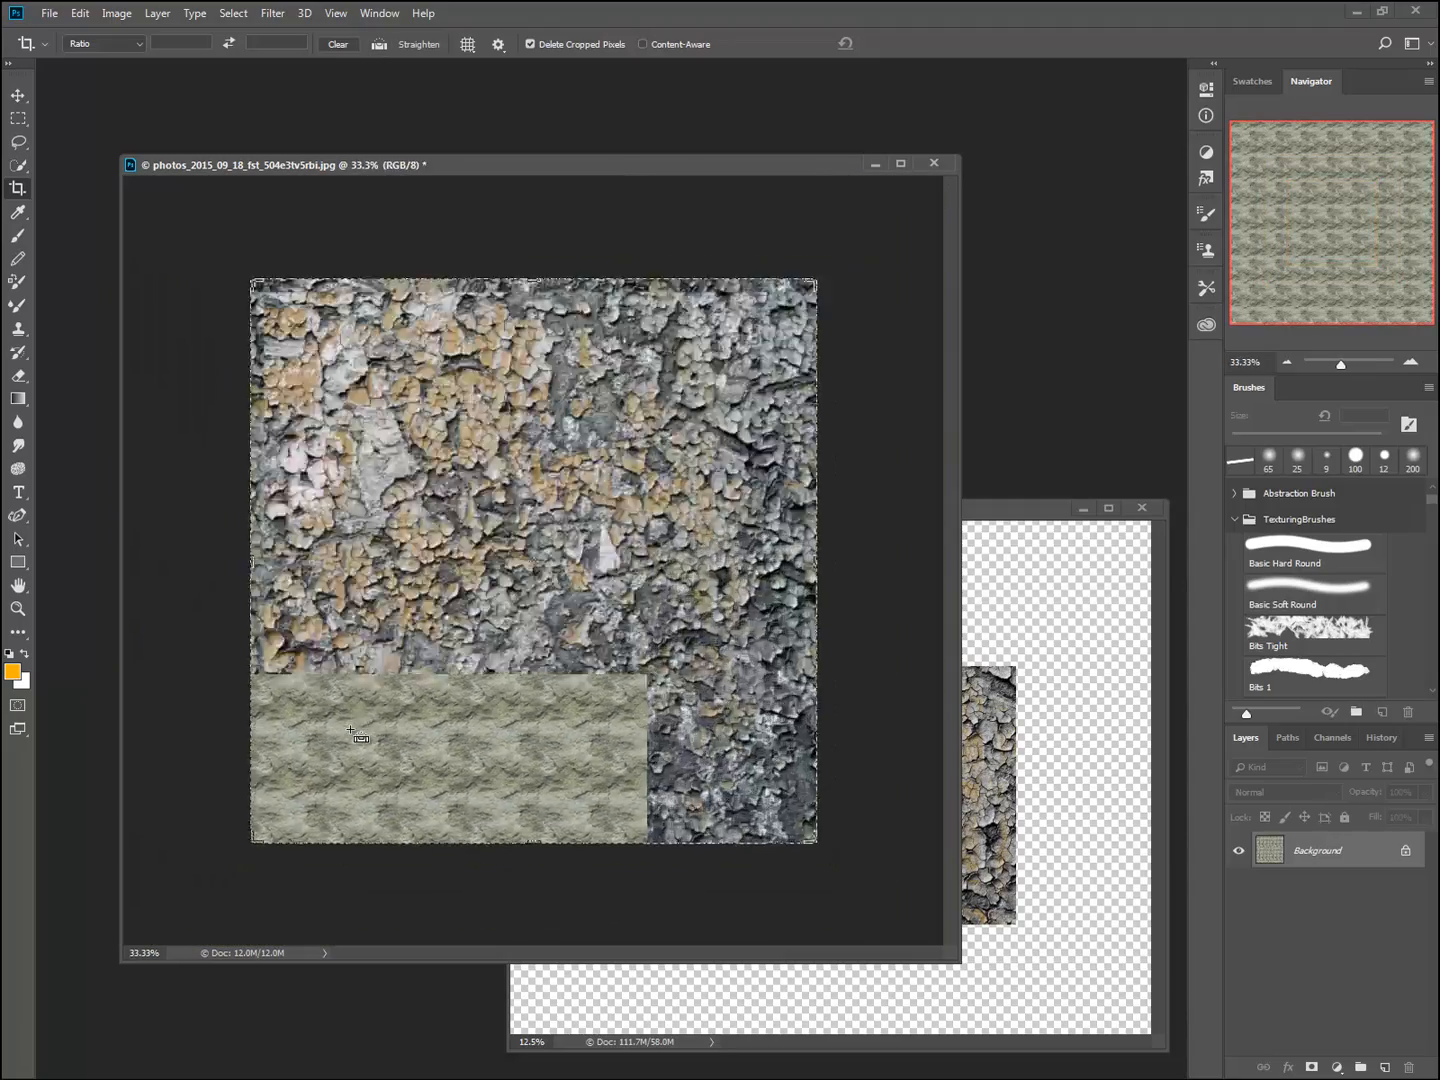
key("ctrl+plus")
key("ctrl+plus")
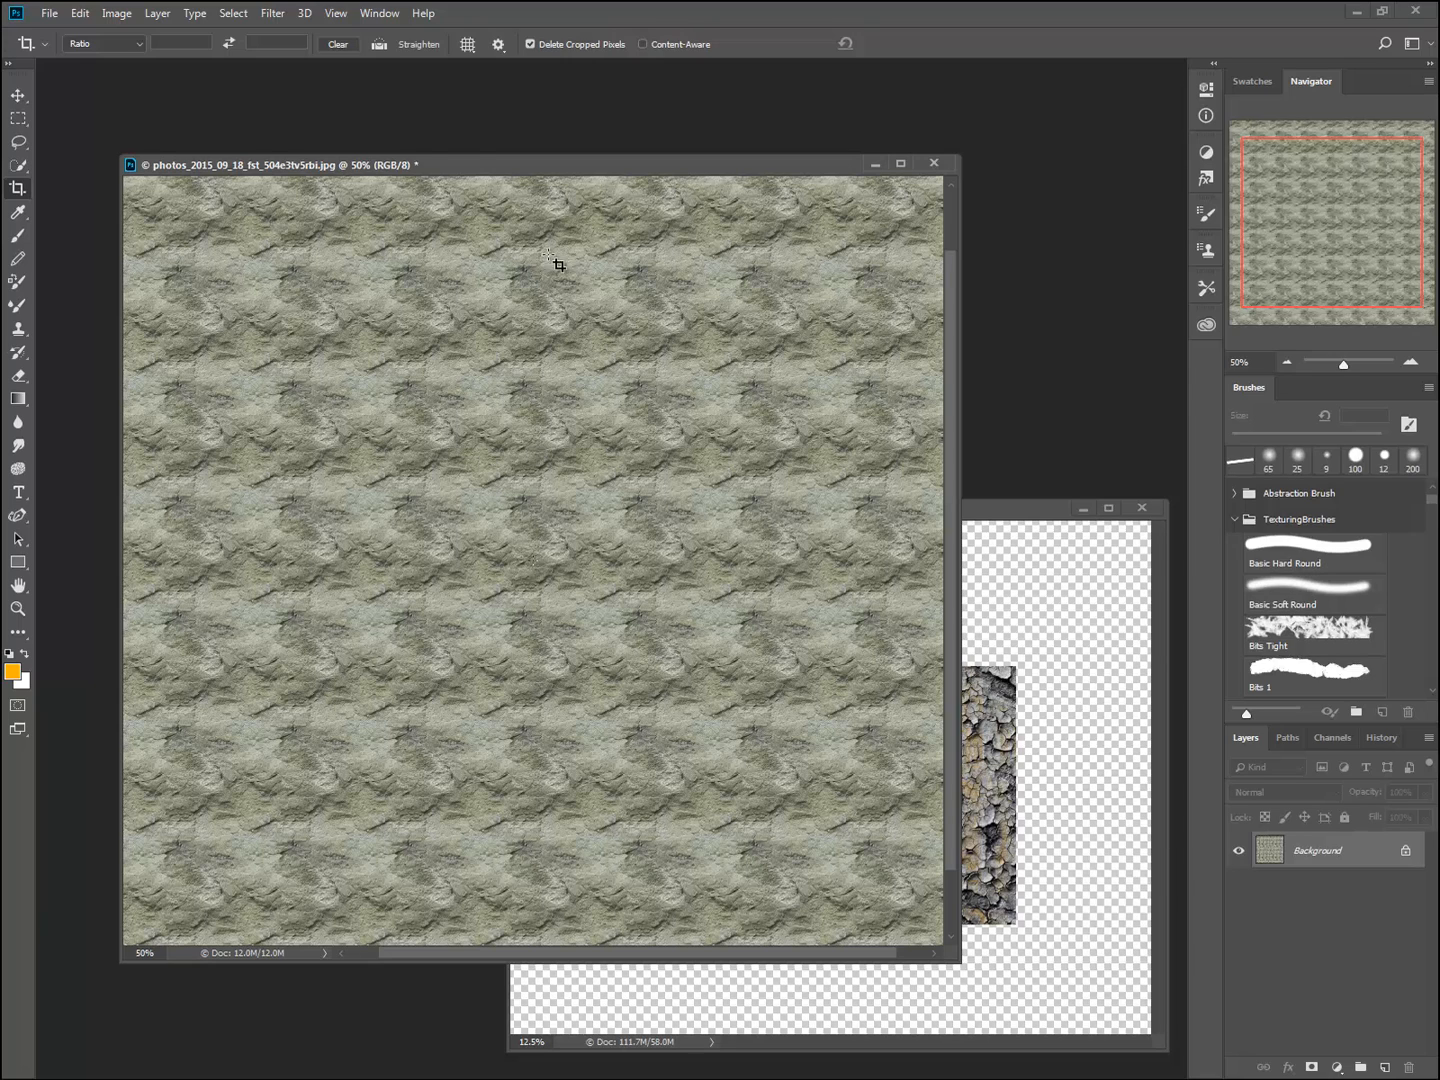
- Enlarge and reposition the 504e3tv5rbi photo's window slightly, and close the document without saving its changes
mouse_move(116, 158)
left_mouse_down()
mouse_move(101, 124)
mouse_move(108, 133)
left_mouse_up()
left_click_drag(807, 150, 788, 157)
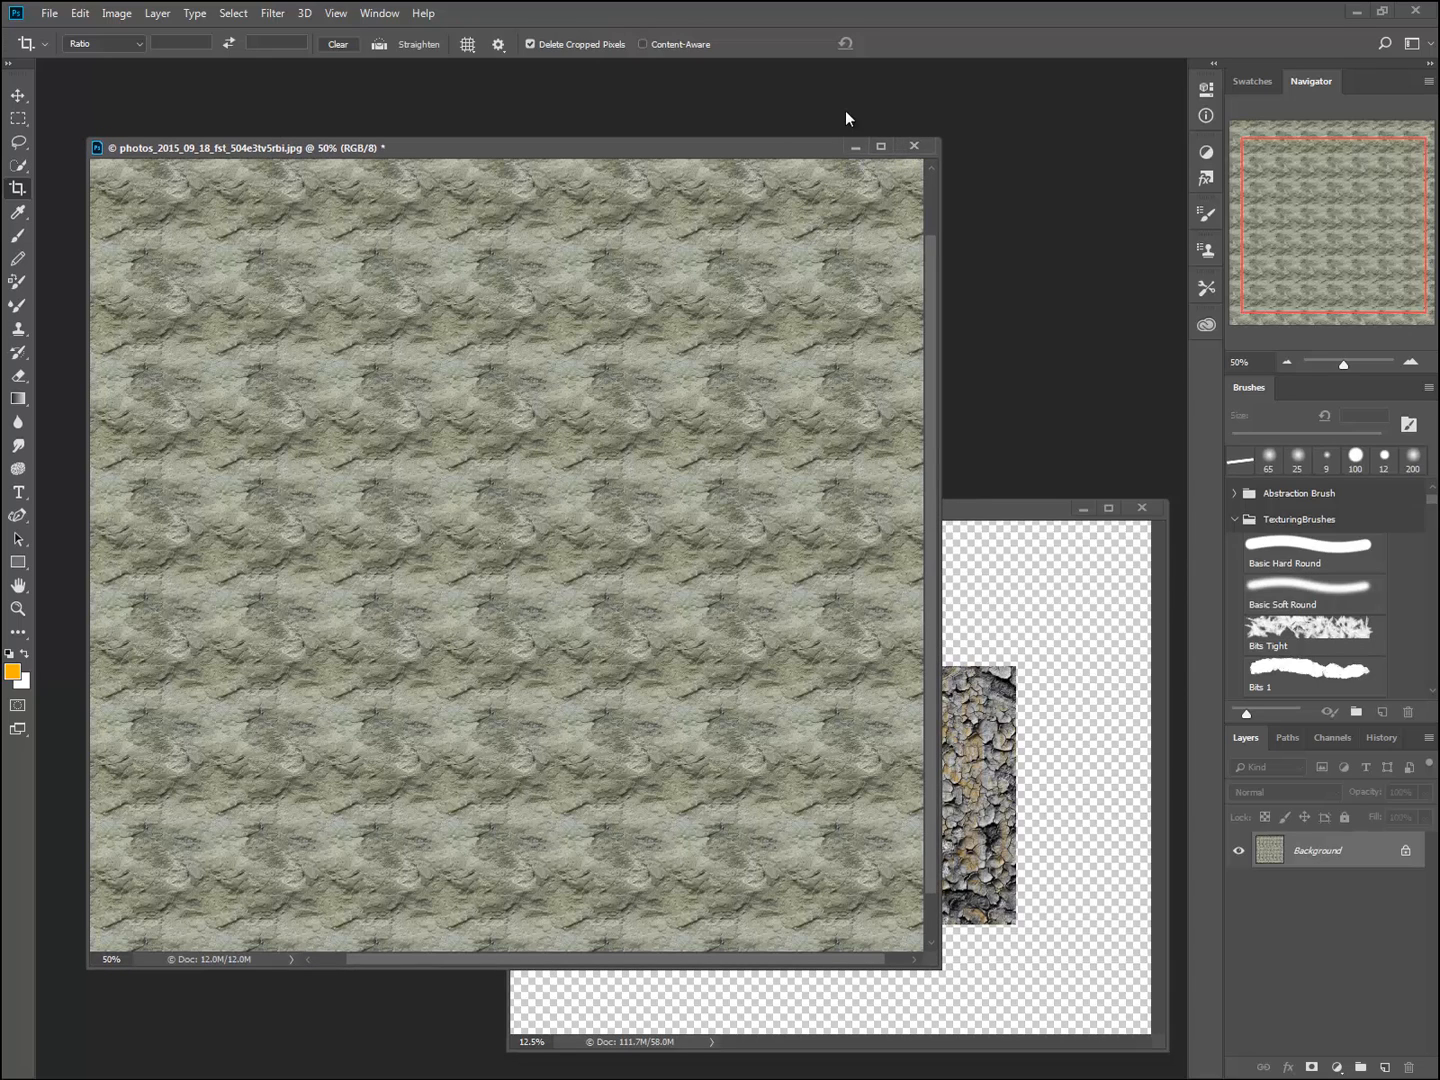
left_click(910, 147)
left_click(719, 420)
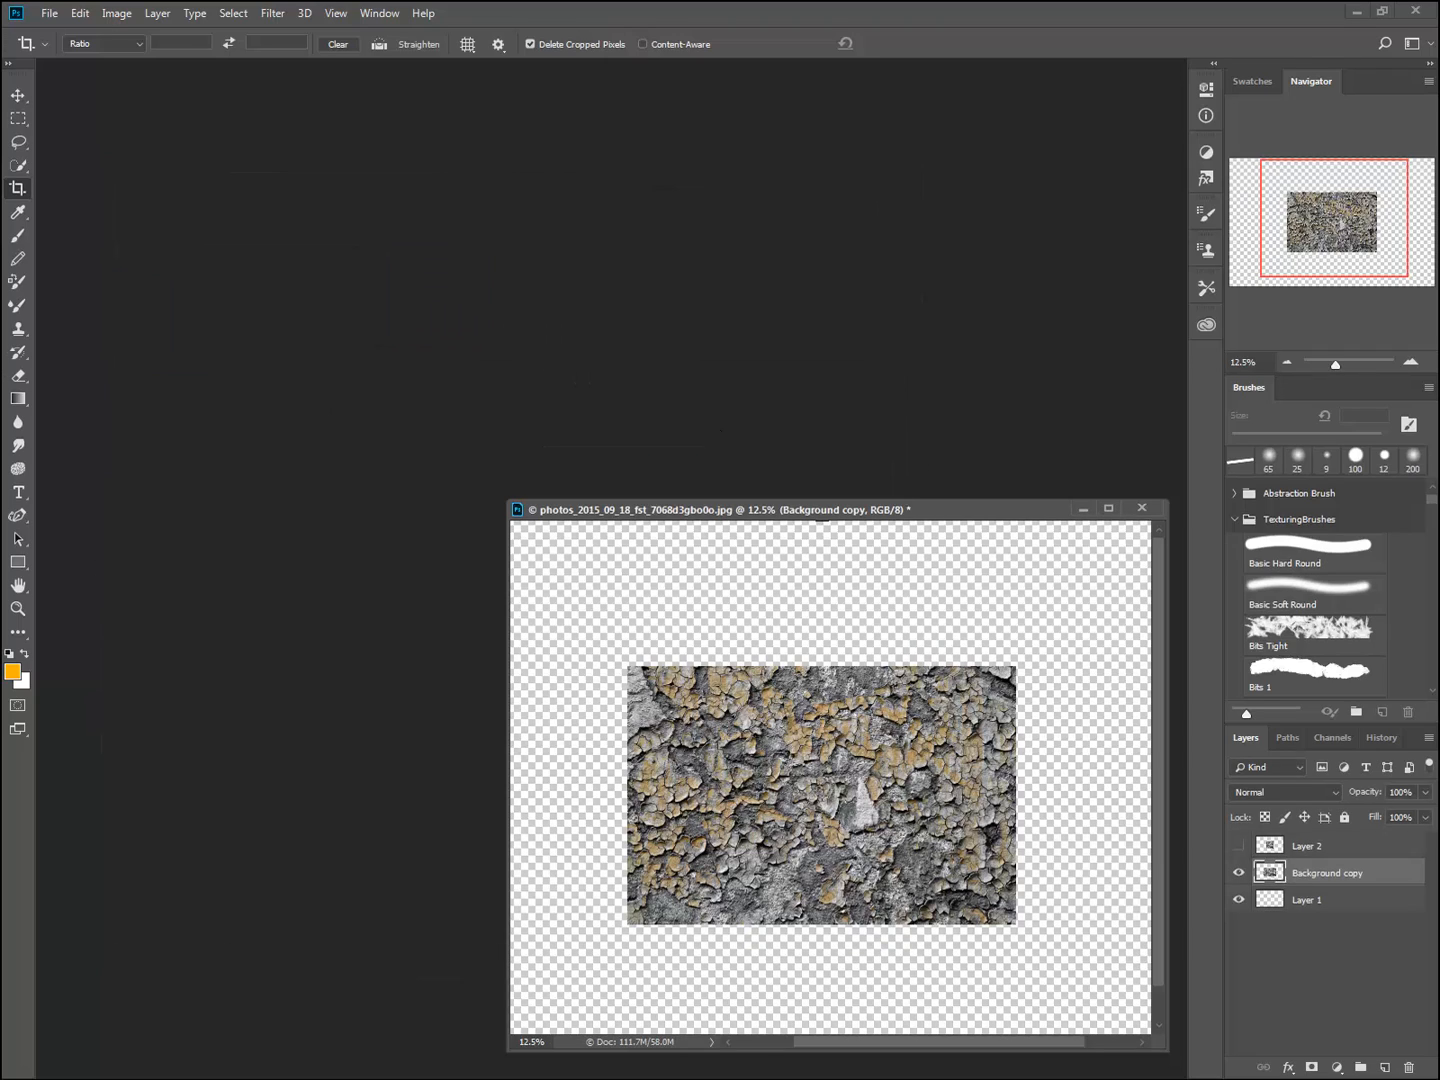
- Open Small scale tiling example.jpg and Small scale tiling.jpg in floating windows and arrange the example beside the larger brick tiling
left_click_drag(176, 347, 370, 296)
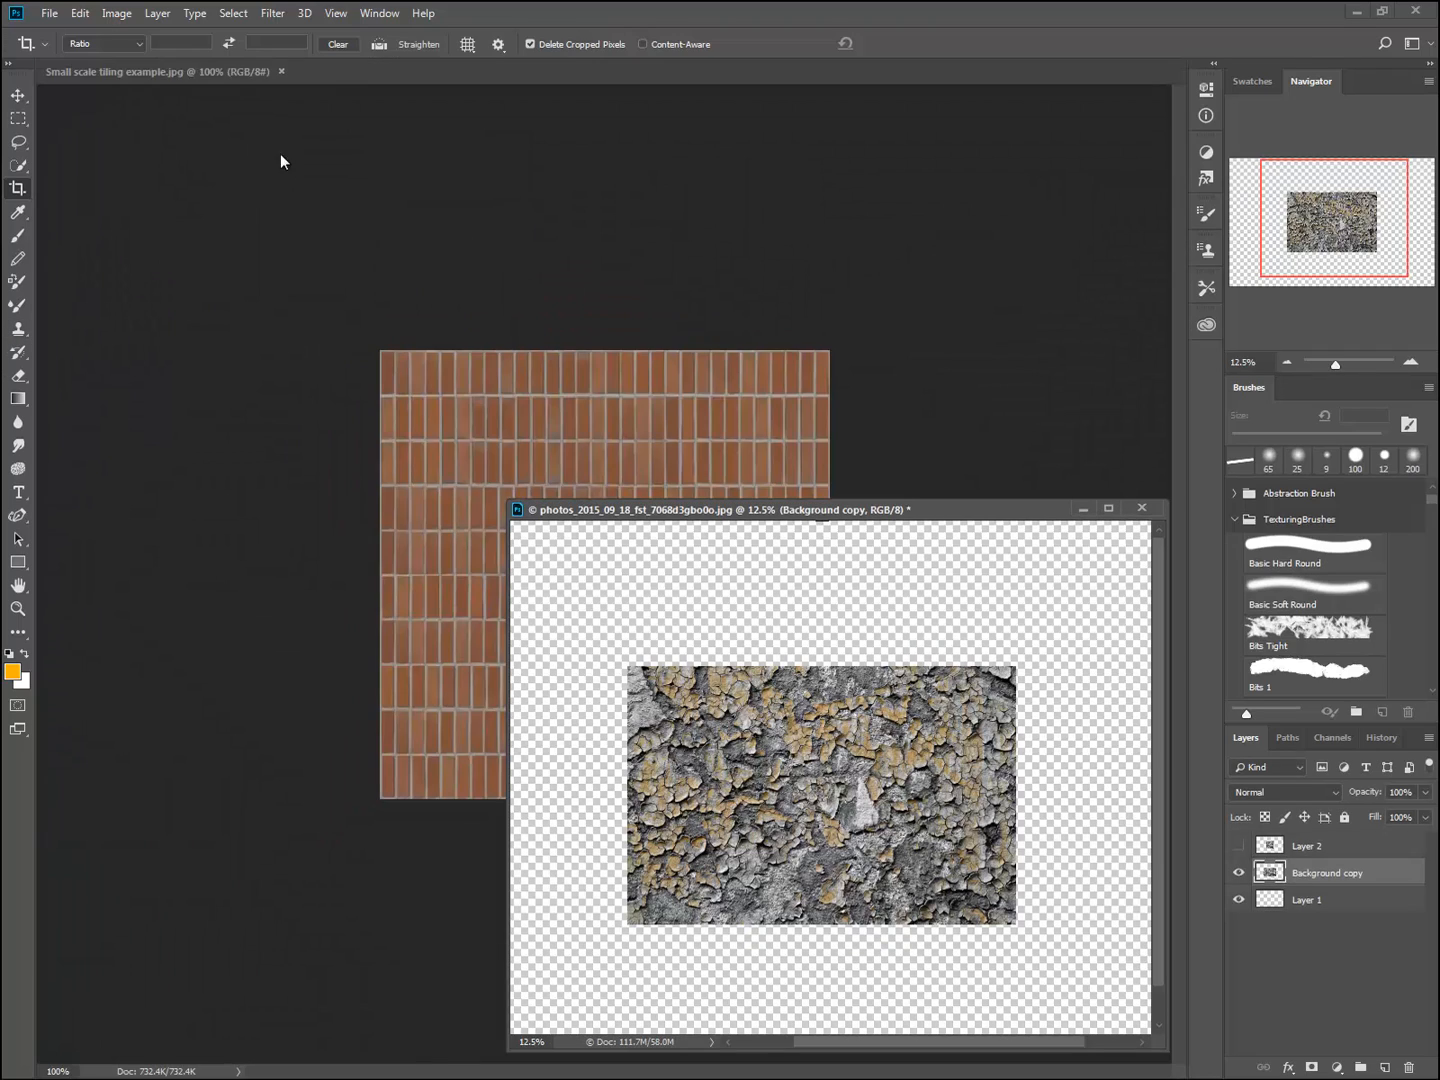
left_click_drag(166, 71, 819, 307)
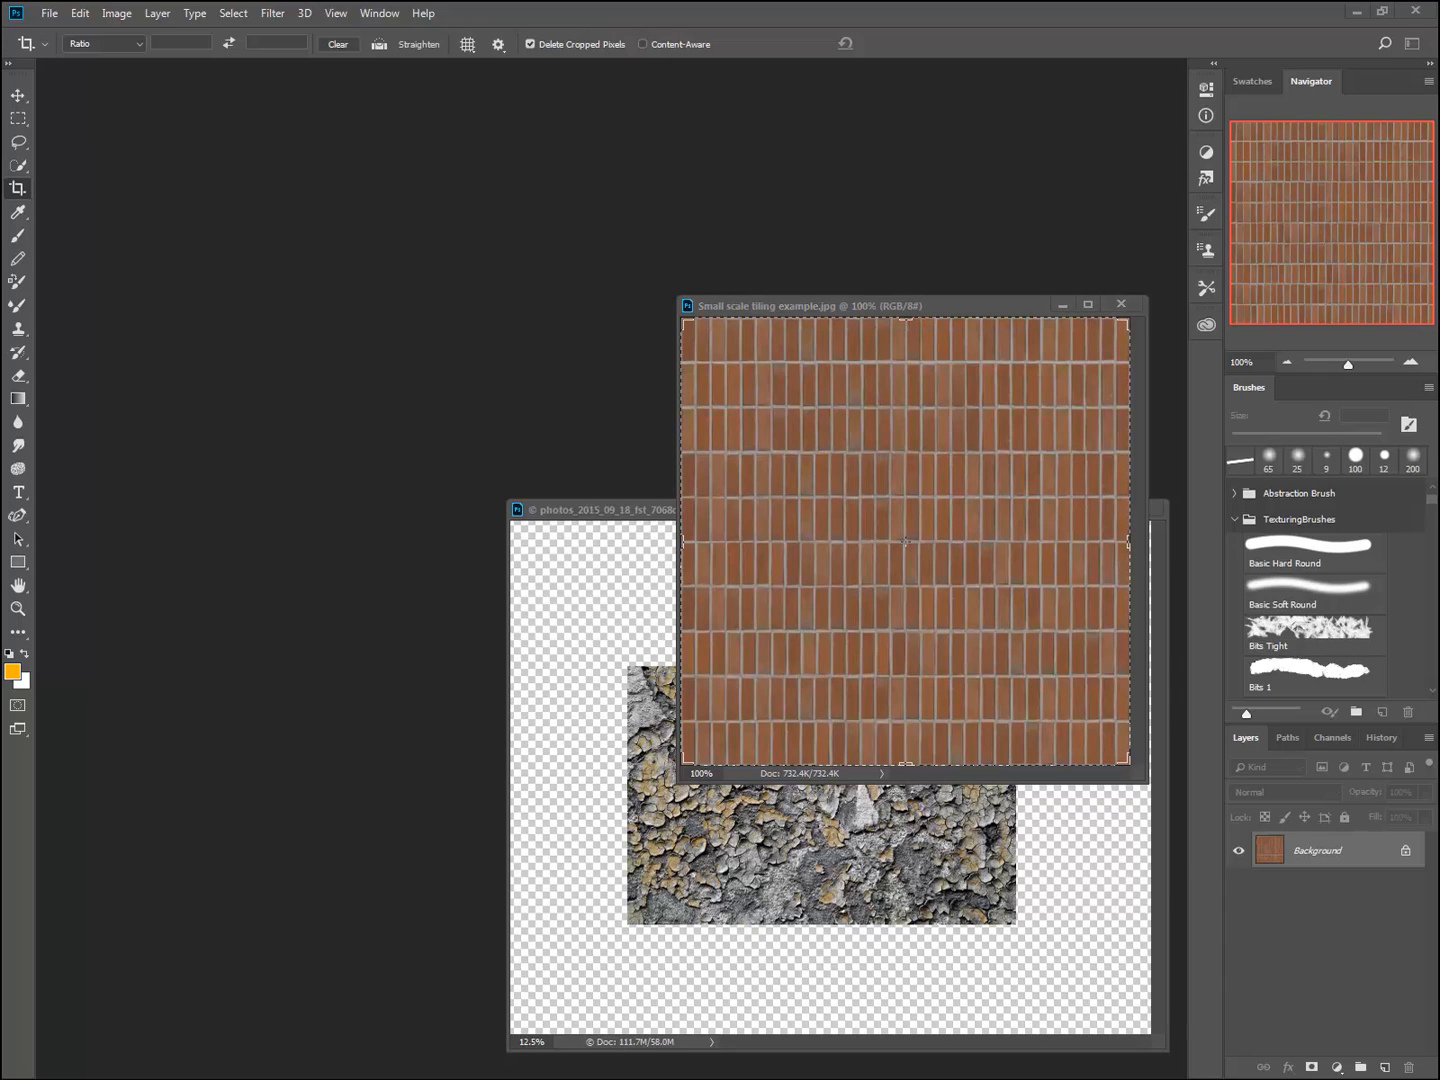
left_click_drag(2, 270, 414, 278)
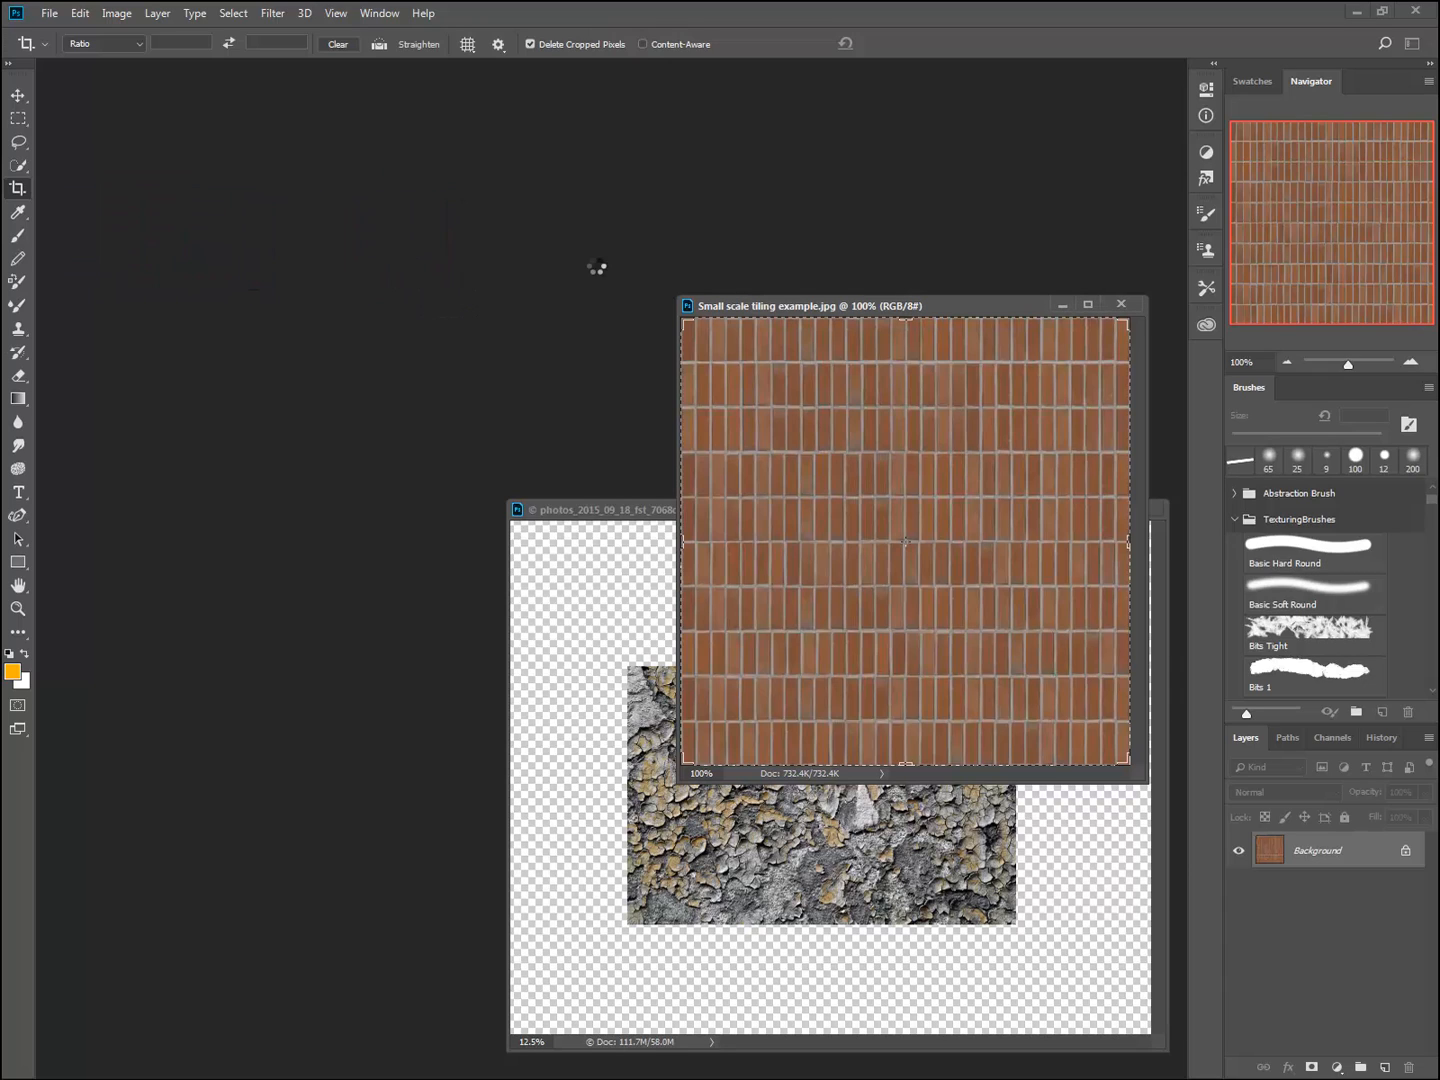
left_click_drag(193, 70, 232, 130)
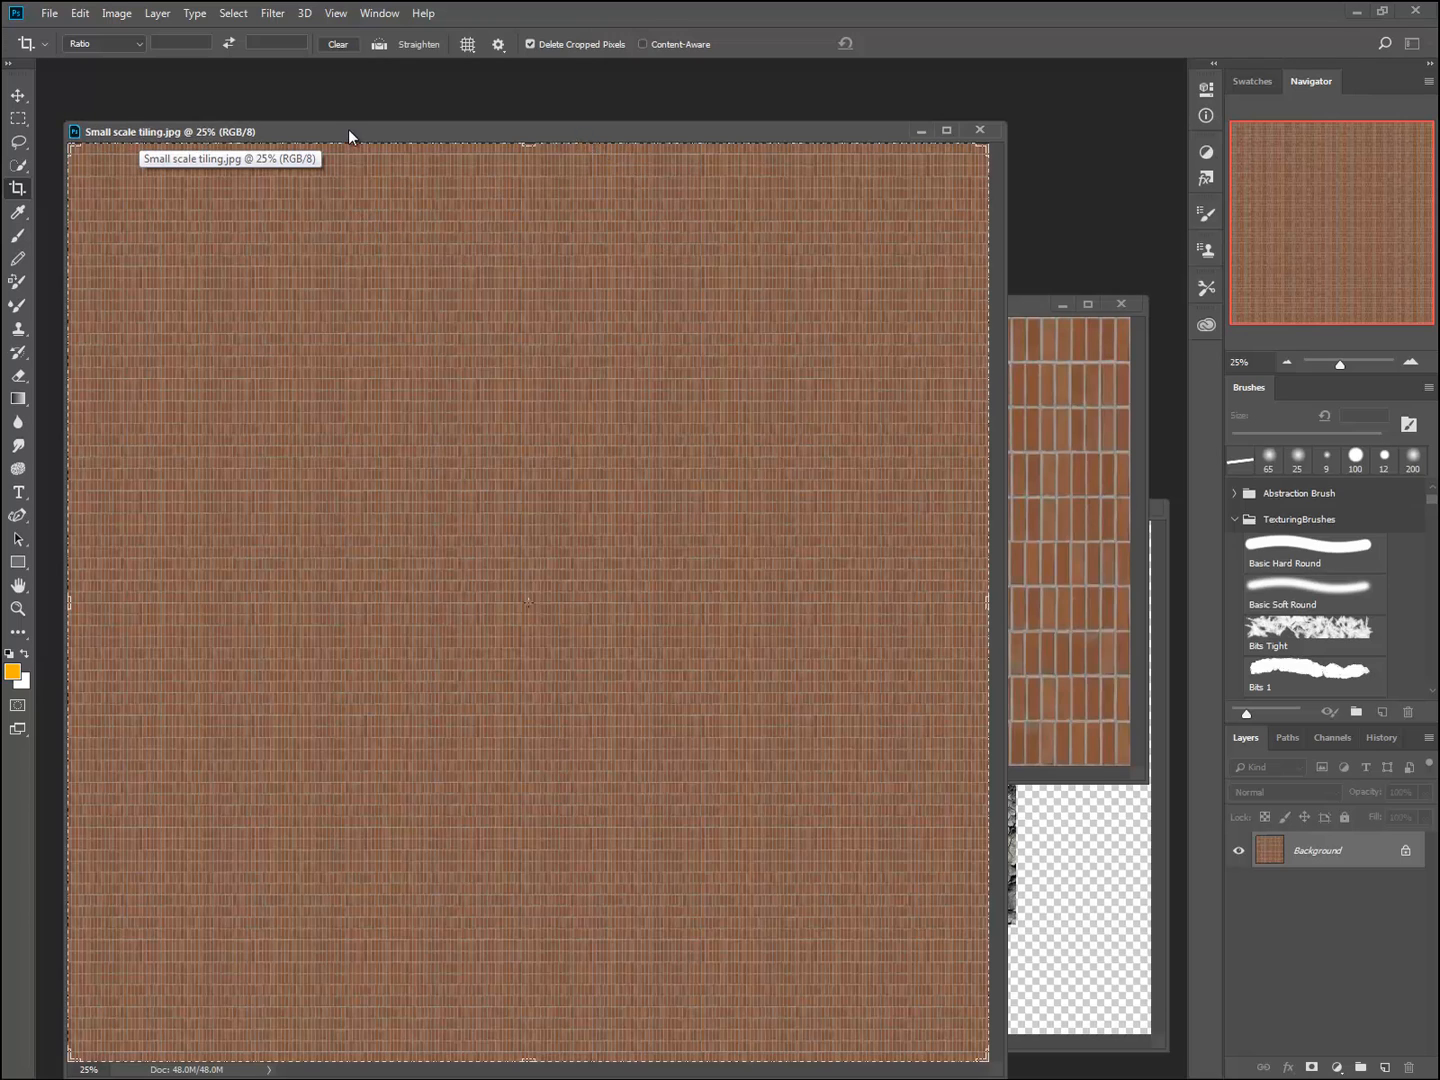
left_click_drag(347, 130, 350, 107)
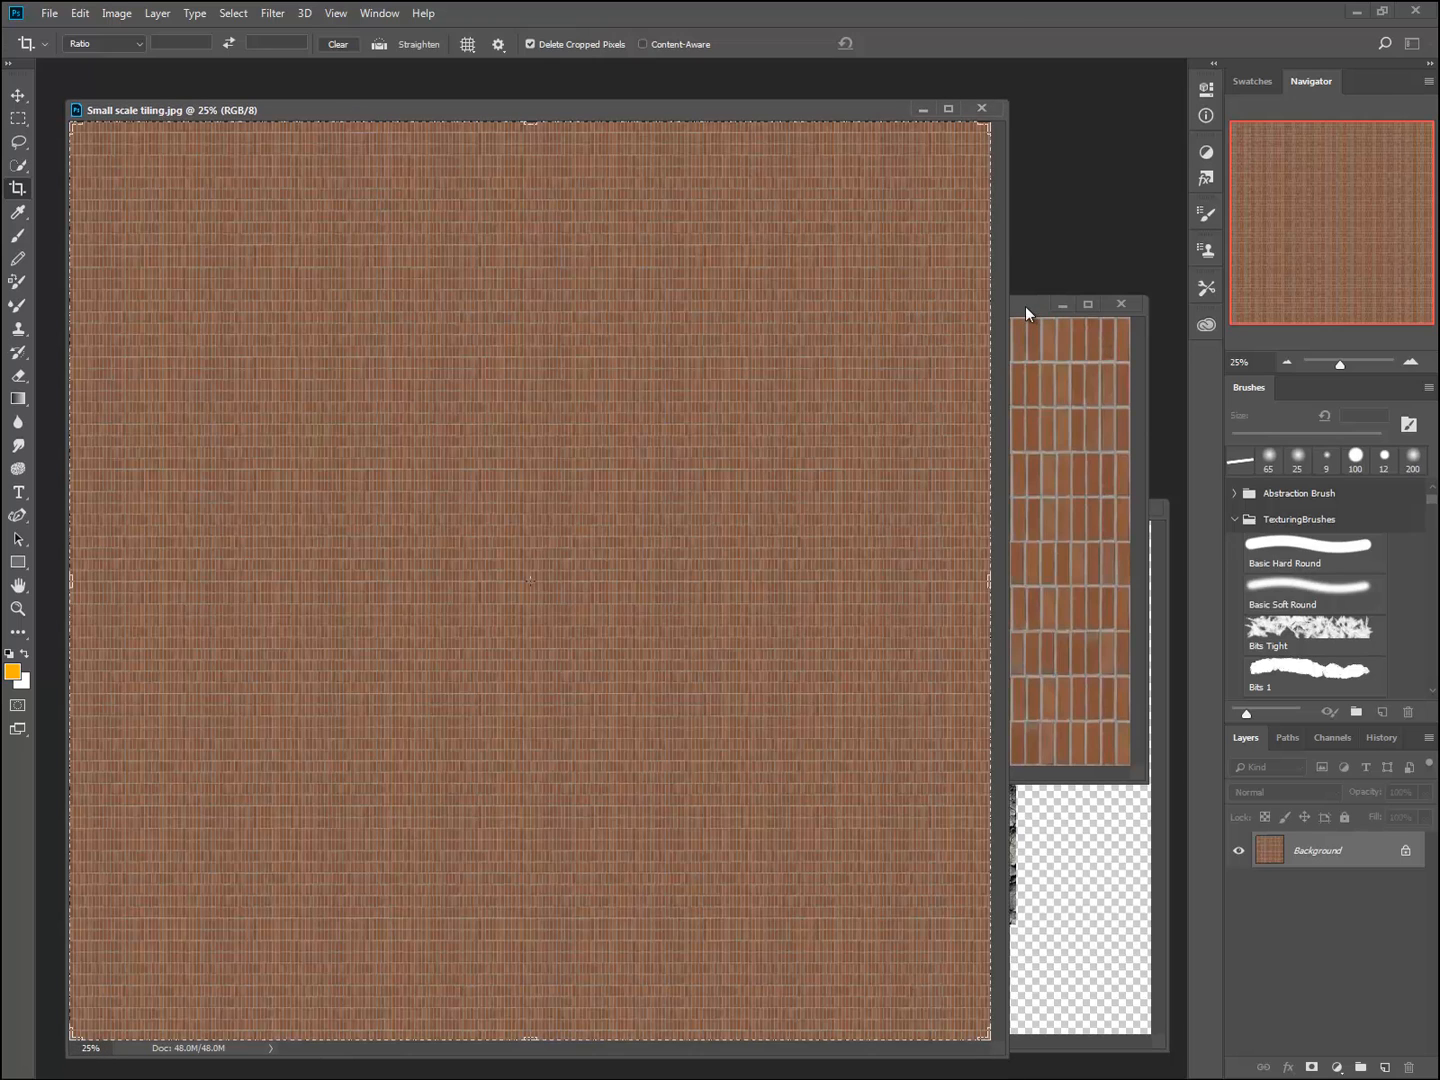
left_click_drag(1024, 313, 974, 295)
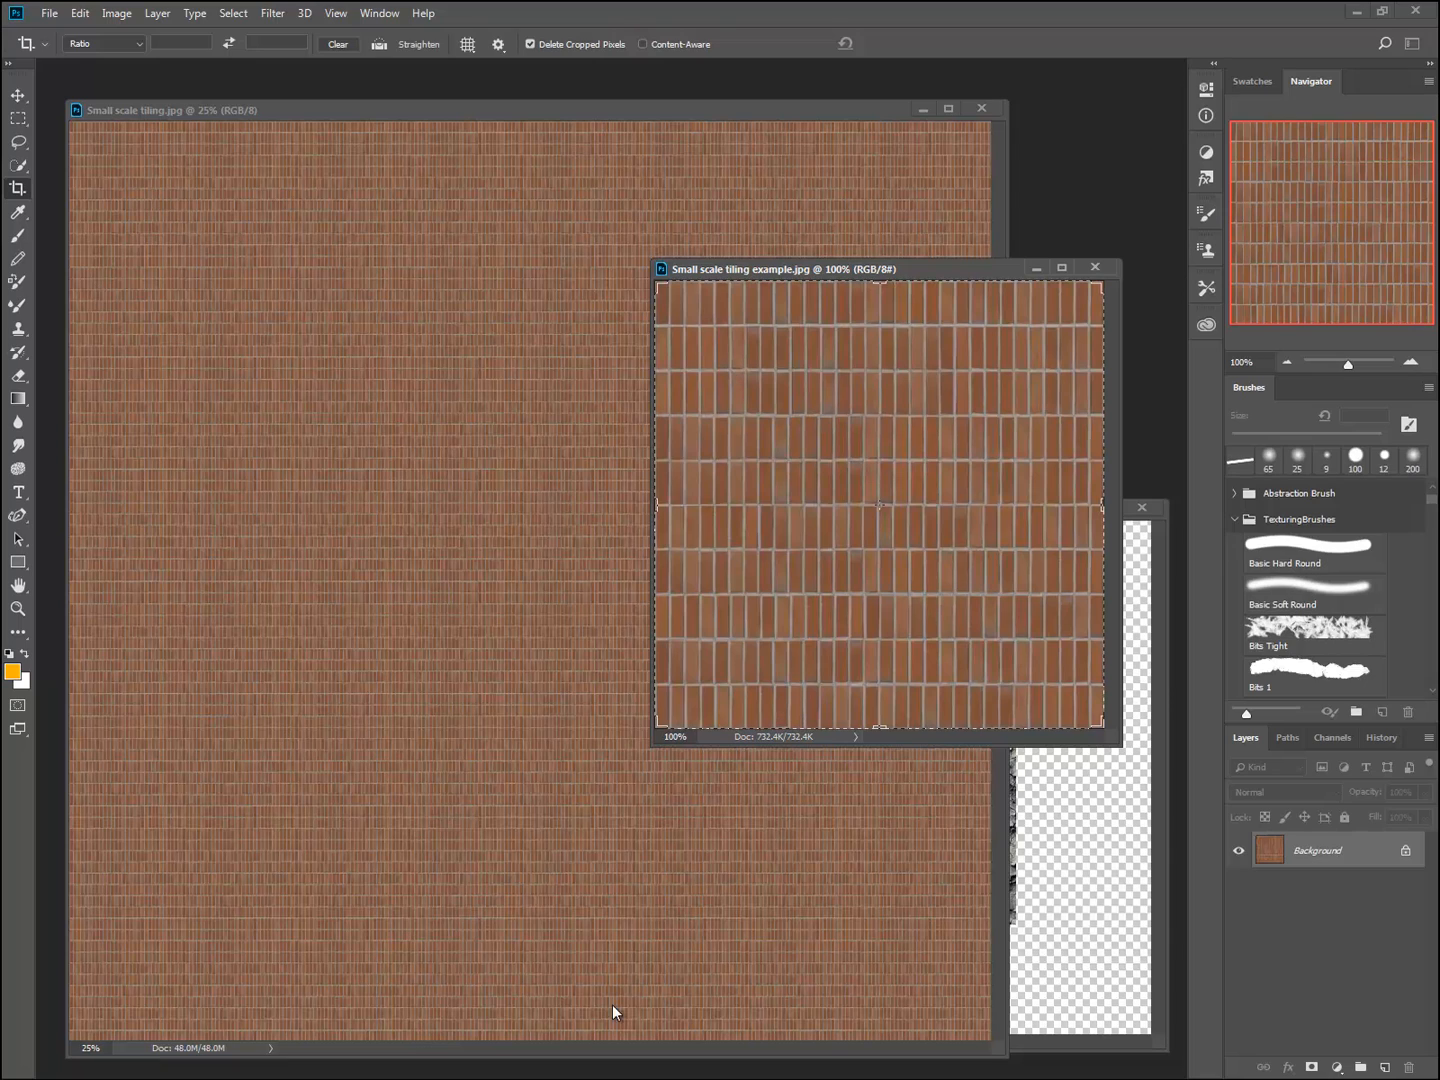
left_click_drag(736, 268, 916, 368)
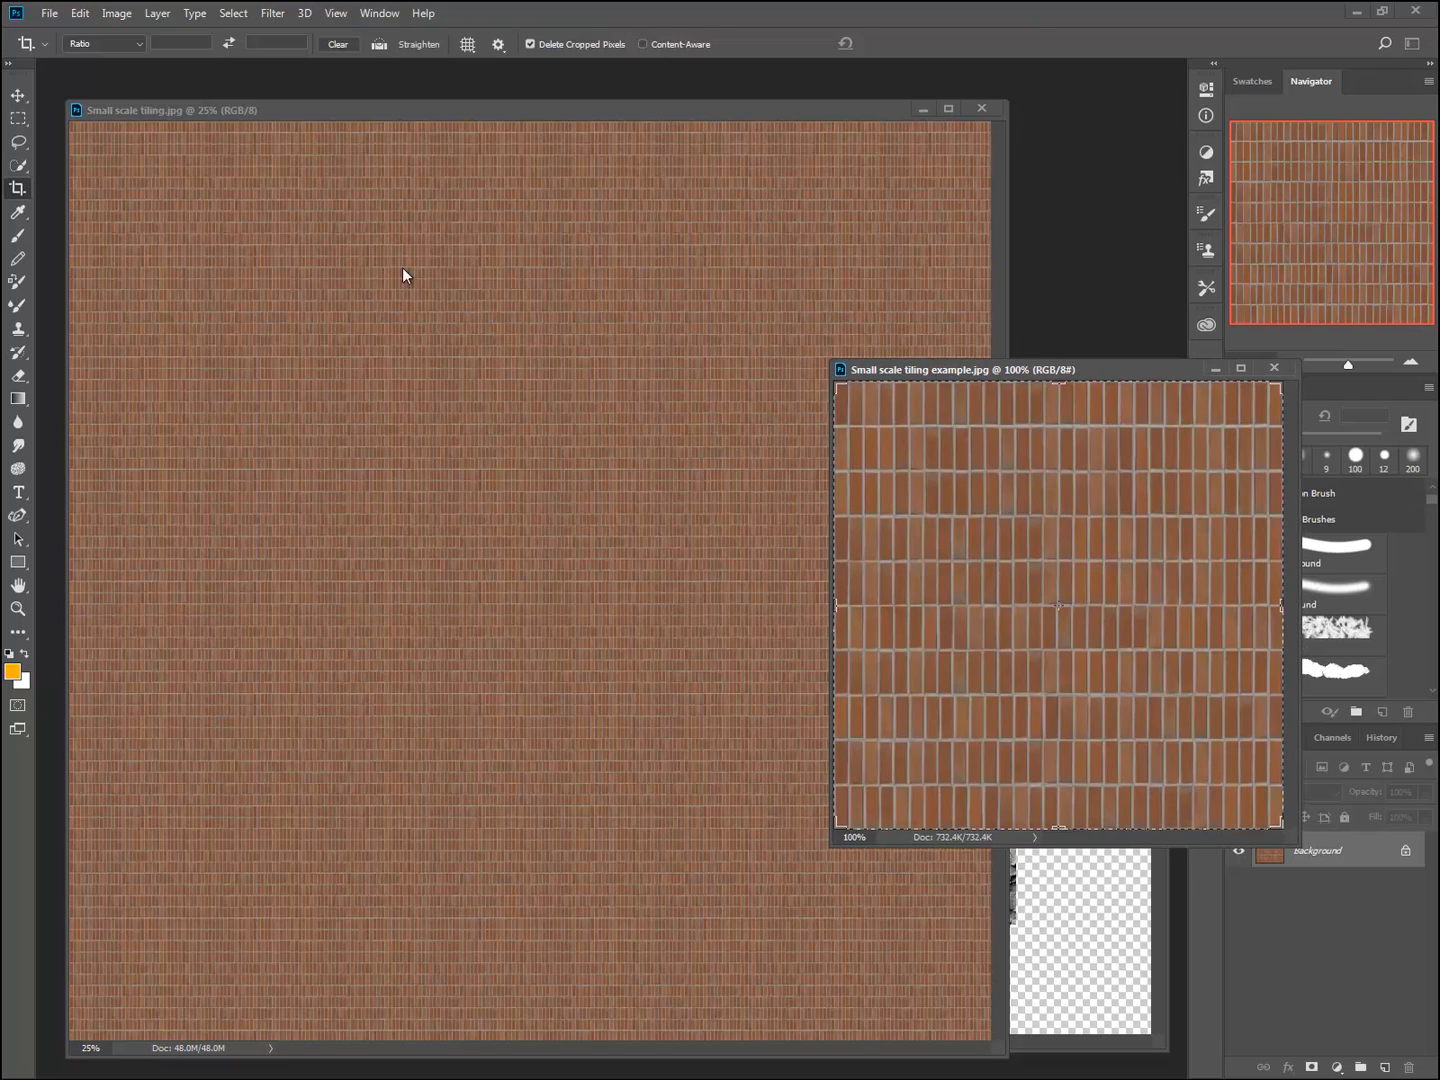
- Examine the brick repetition in Small scale tiling.jpg at magnifications between 25% and 100%
left_click(433, 117)
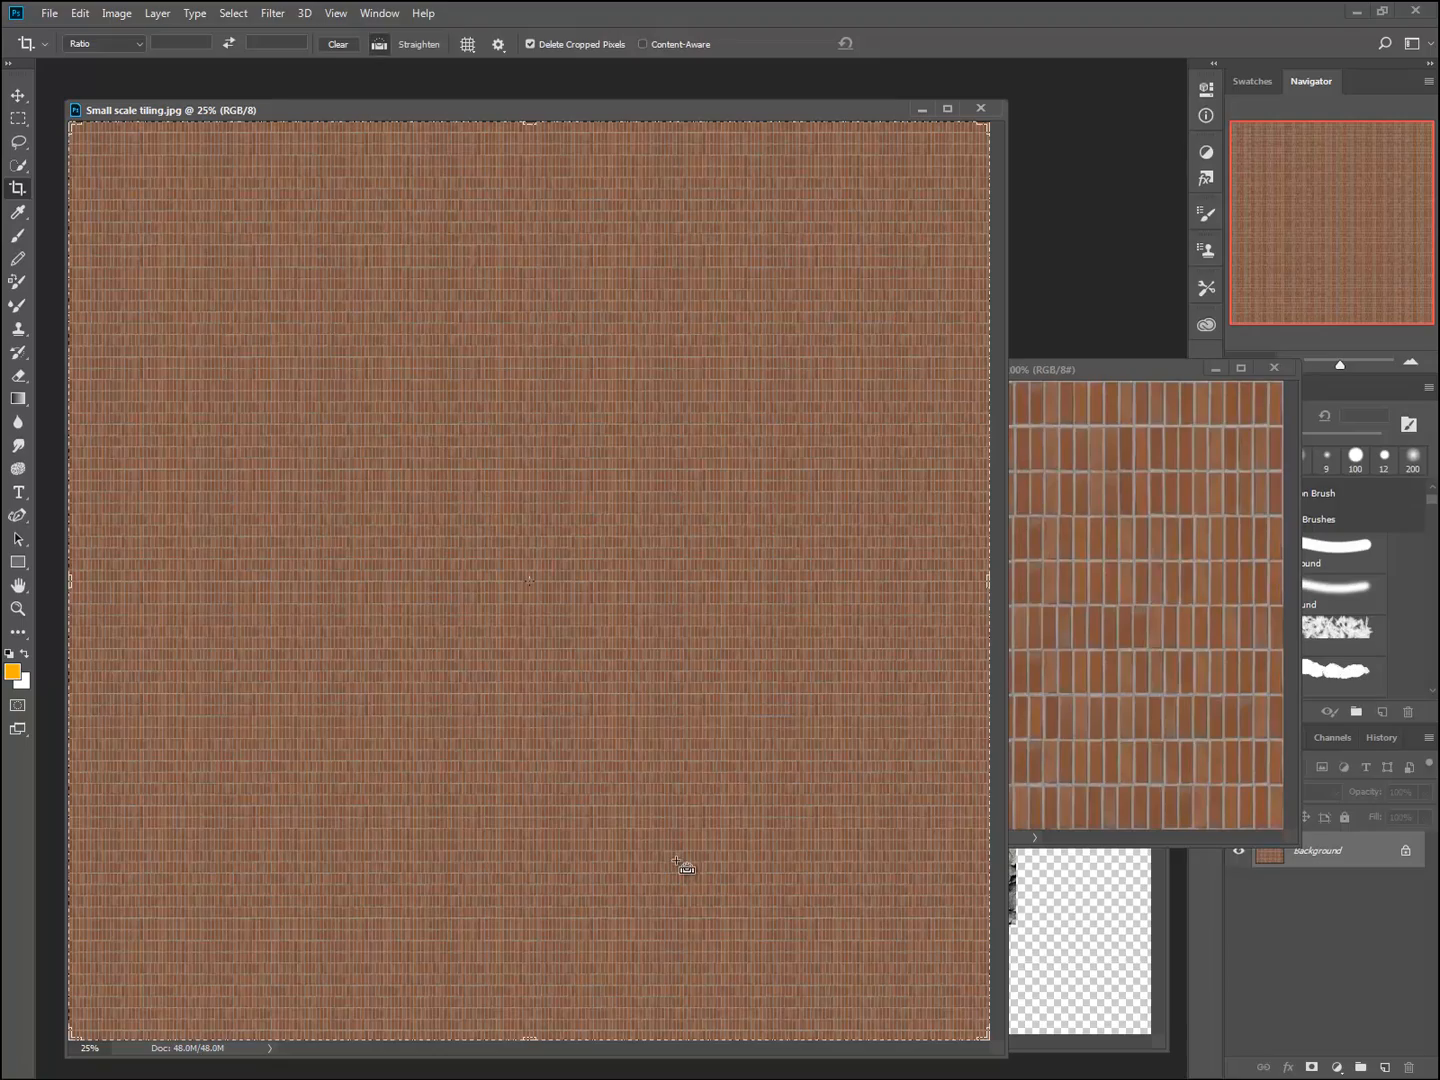
key("ctrl+plus")
key("ctrl+plus")
key("ctrl+plus")
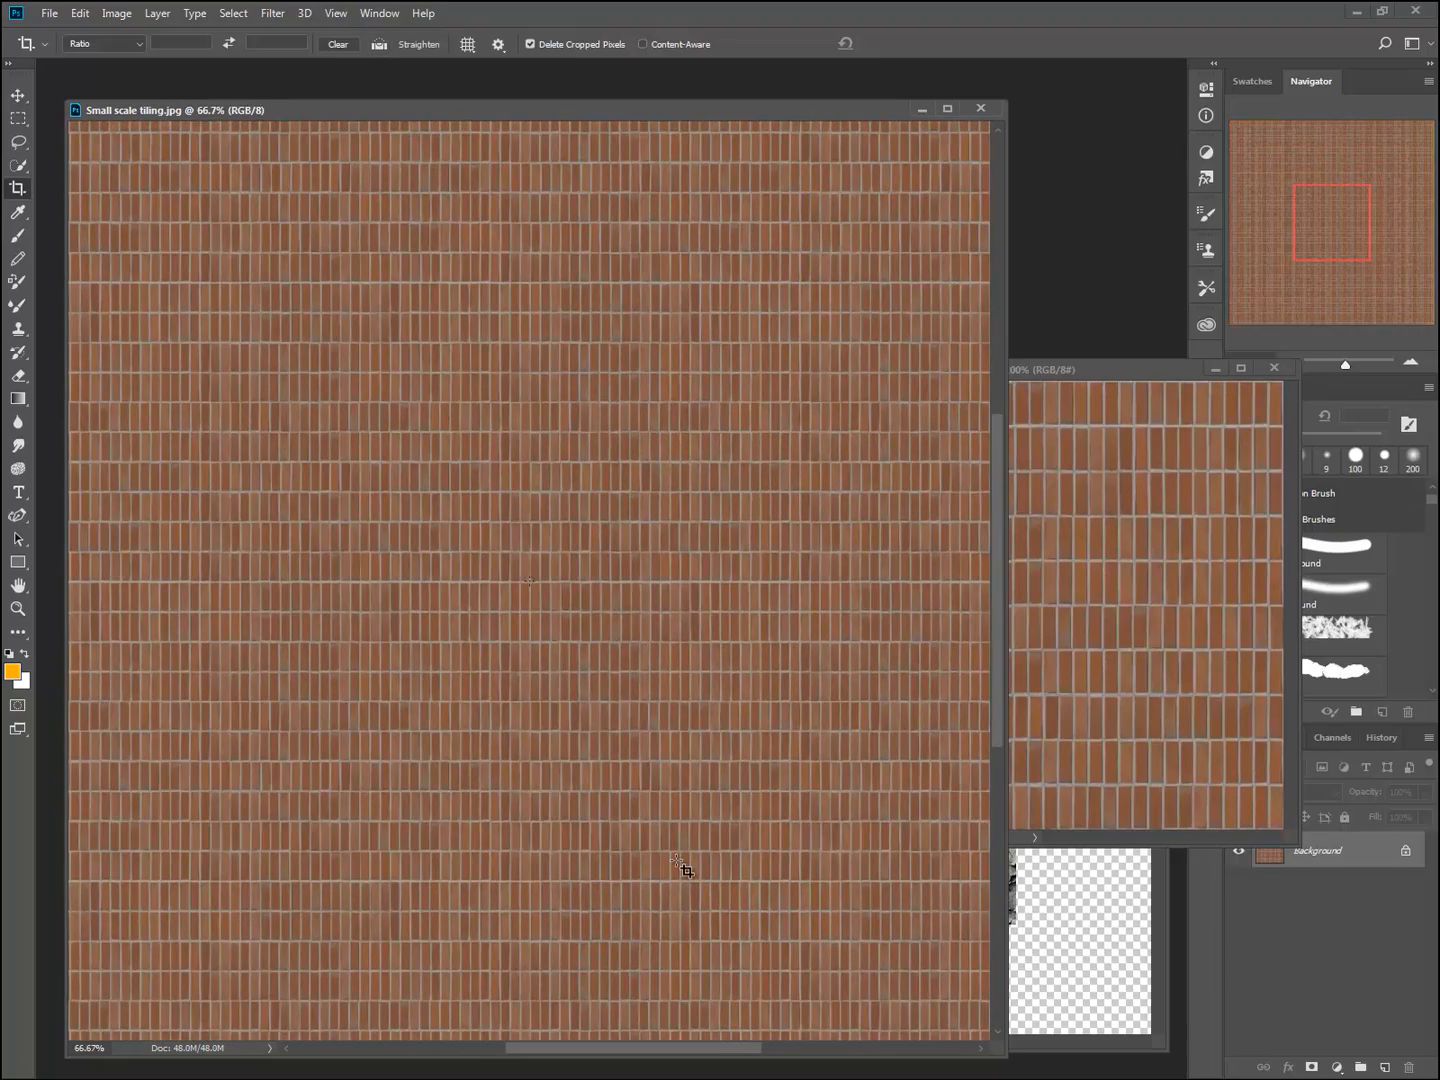
key("ctrl+plus")
key("ctrl+minus")
key("ctrl+plus")
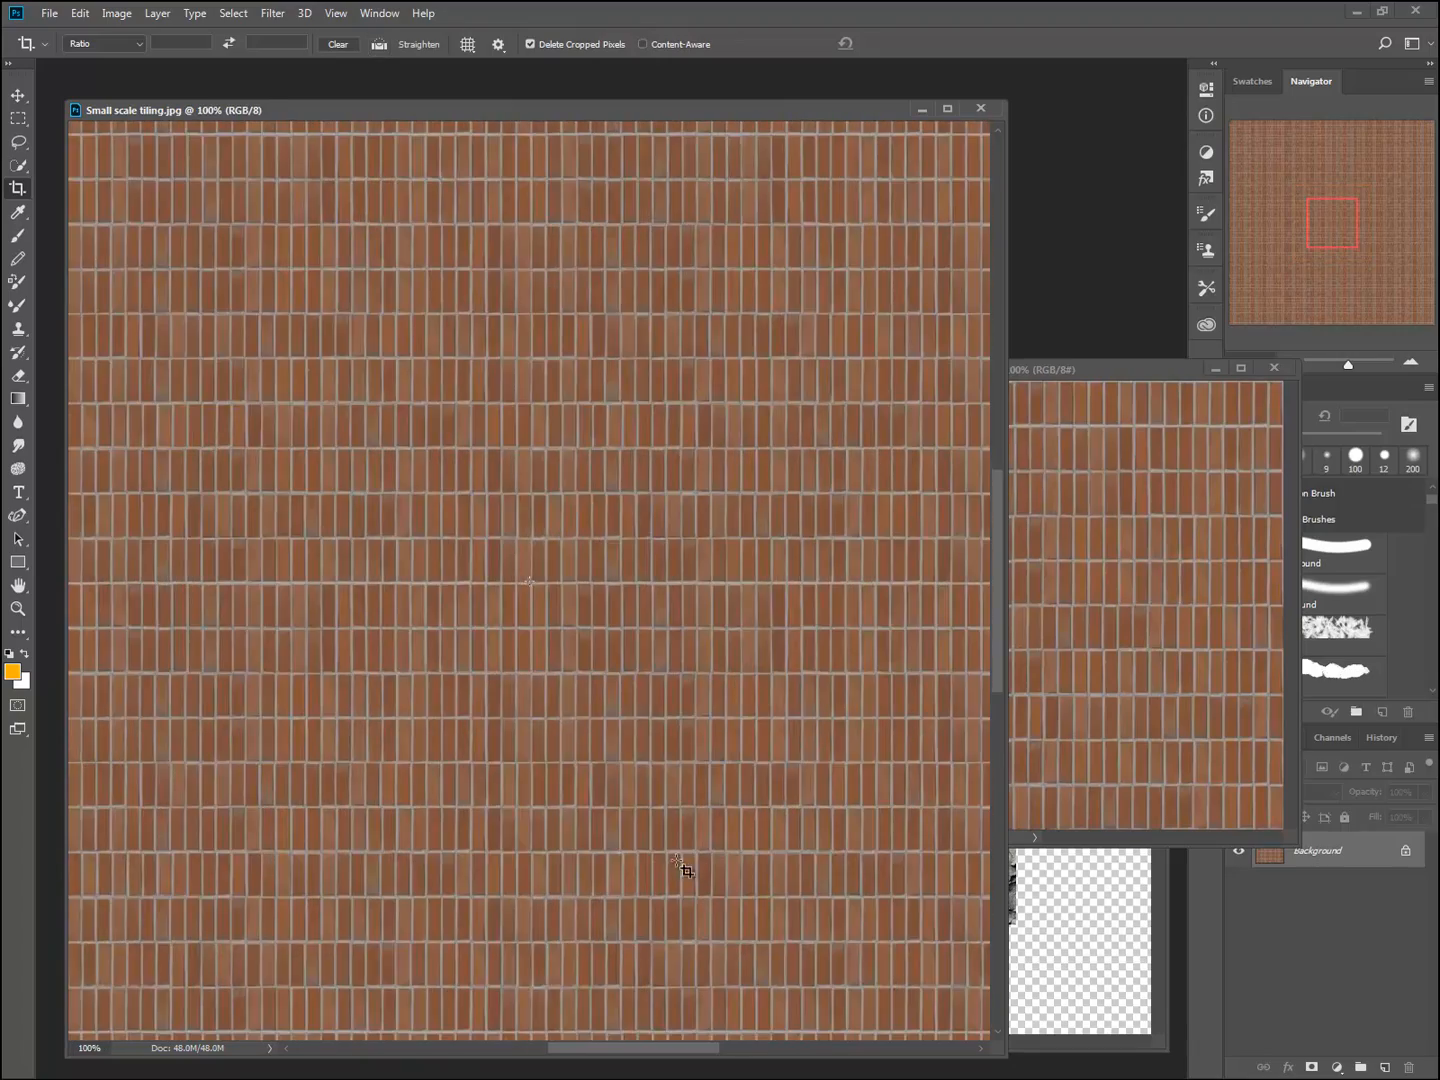
key("ctrl+minus")
key("ctrl+minus")
key("ctrl+minus")
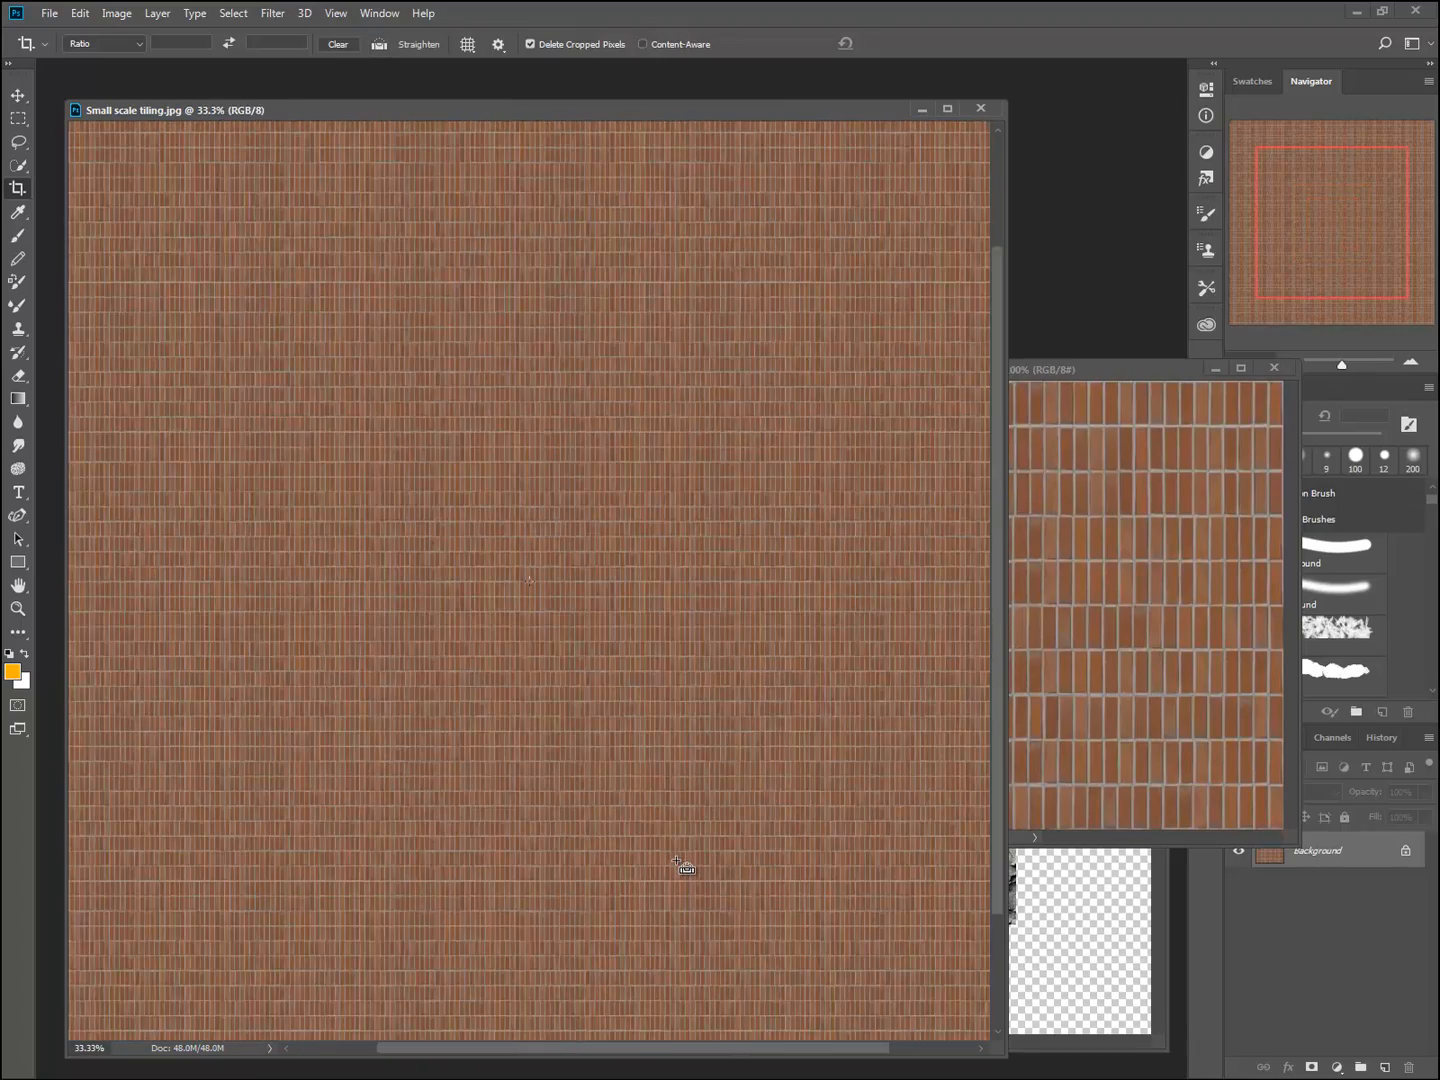
key("ctrl+plus")
key("ctrl+plus")
key("ctrl+plus")
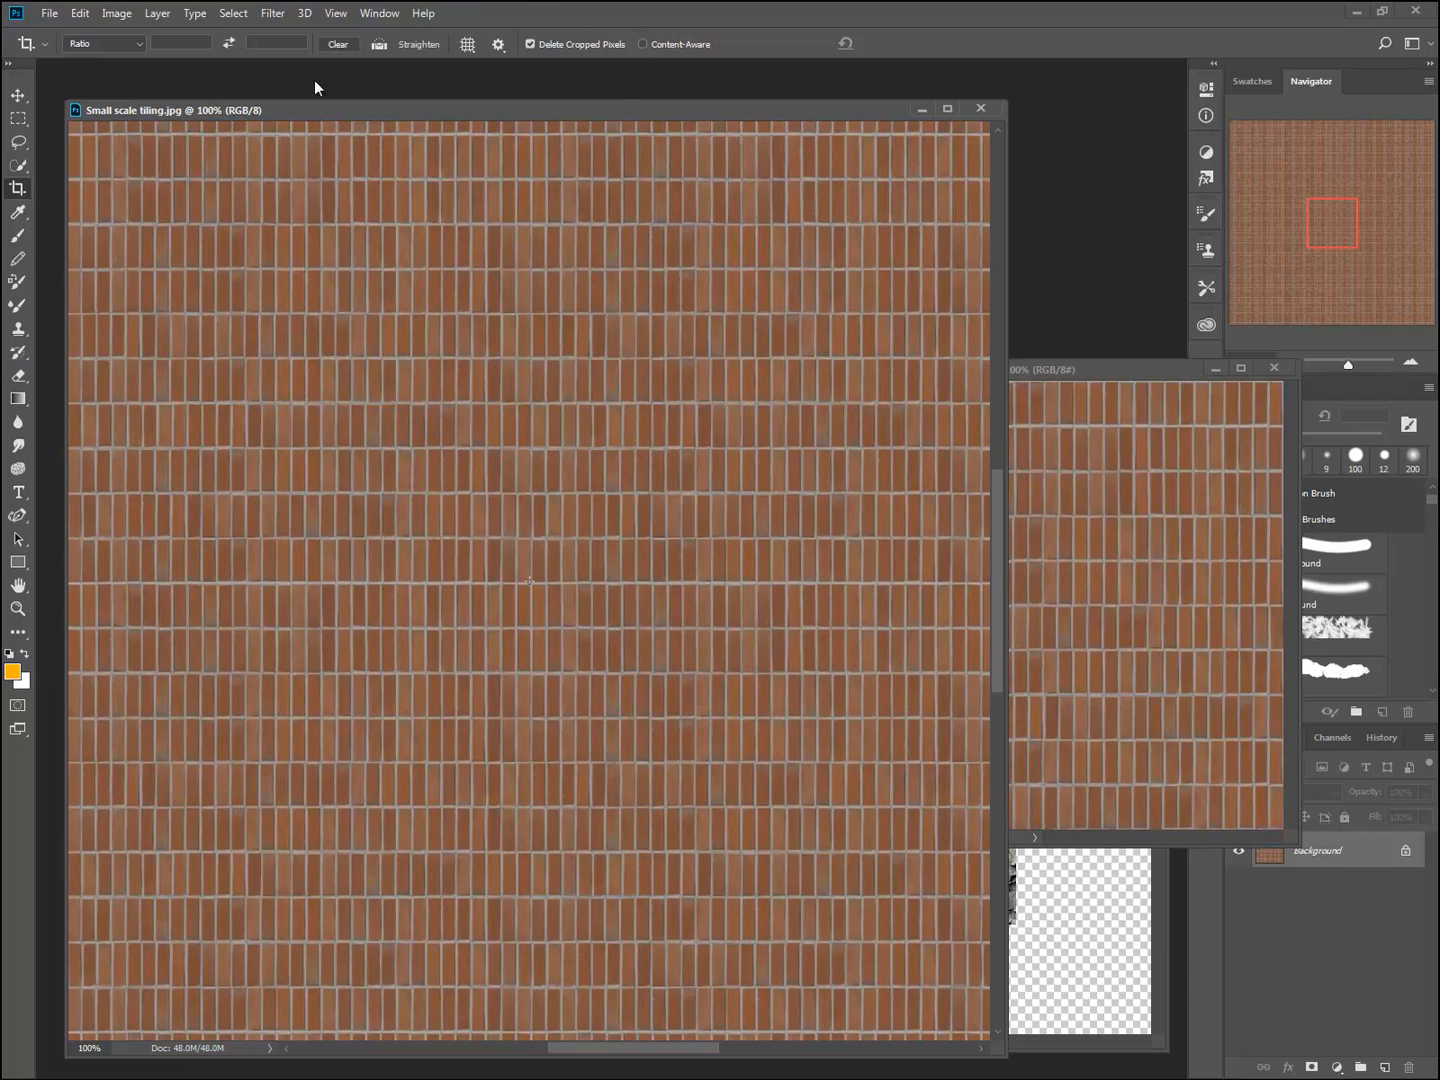
- Open Smart Object Demo.jpg and float its ornamental tile over the middle of the brick tiling
key("alt+Tab")
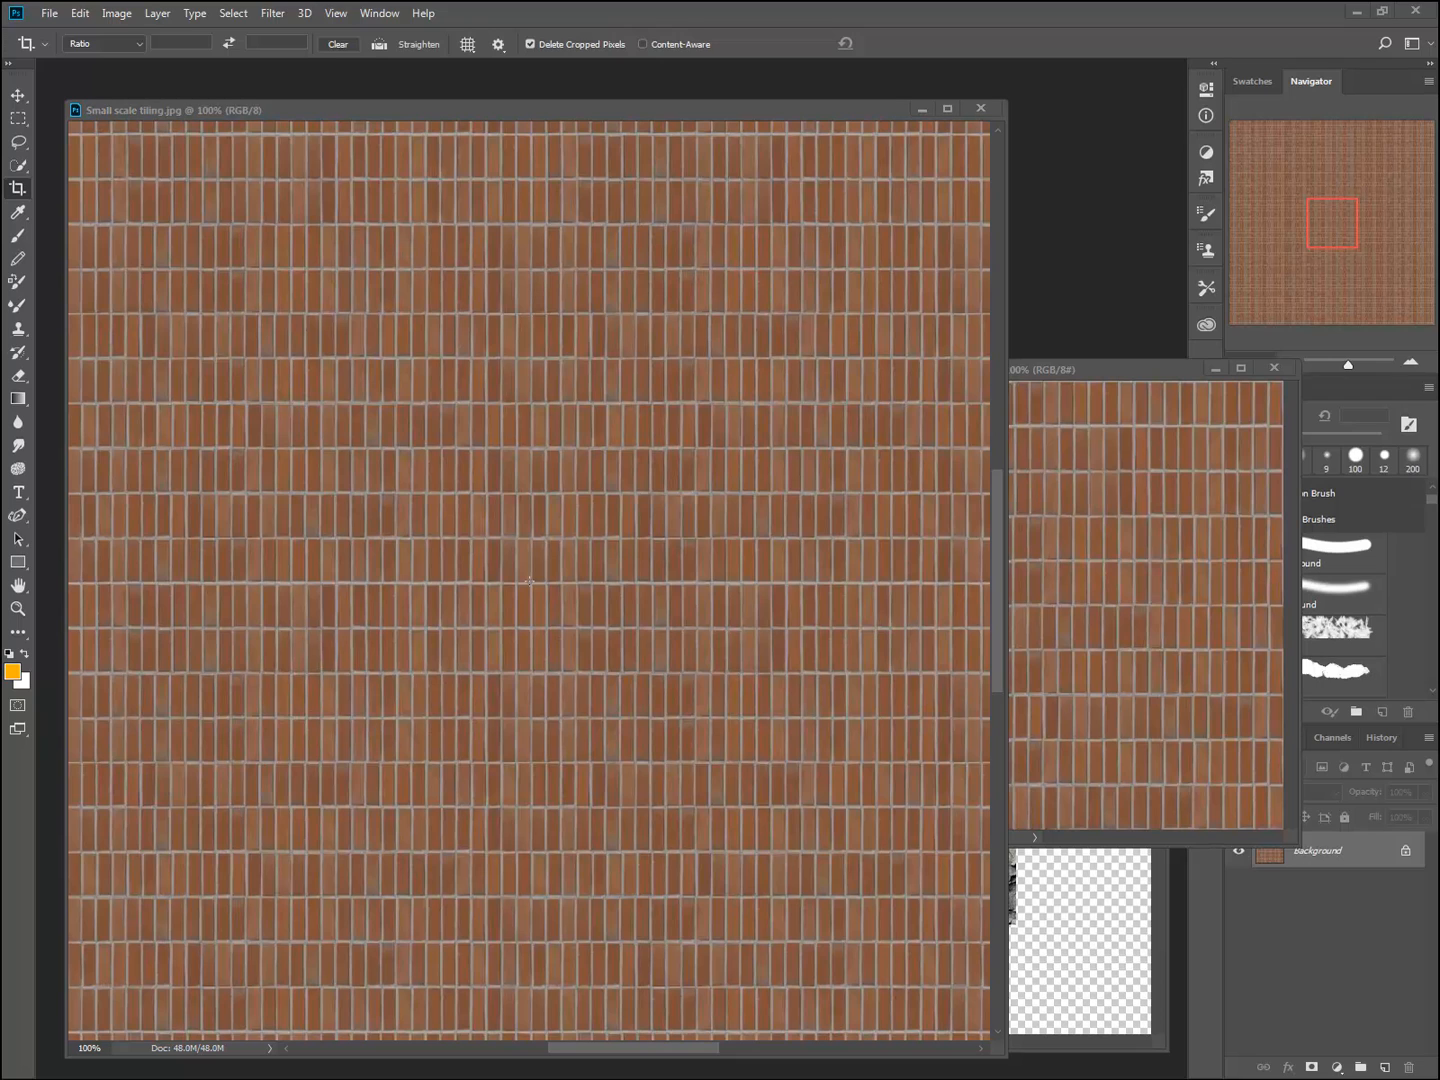
left_click_drag(10, 287, 1105, 175)
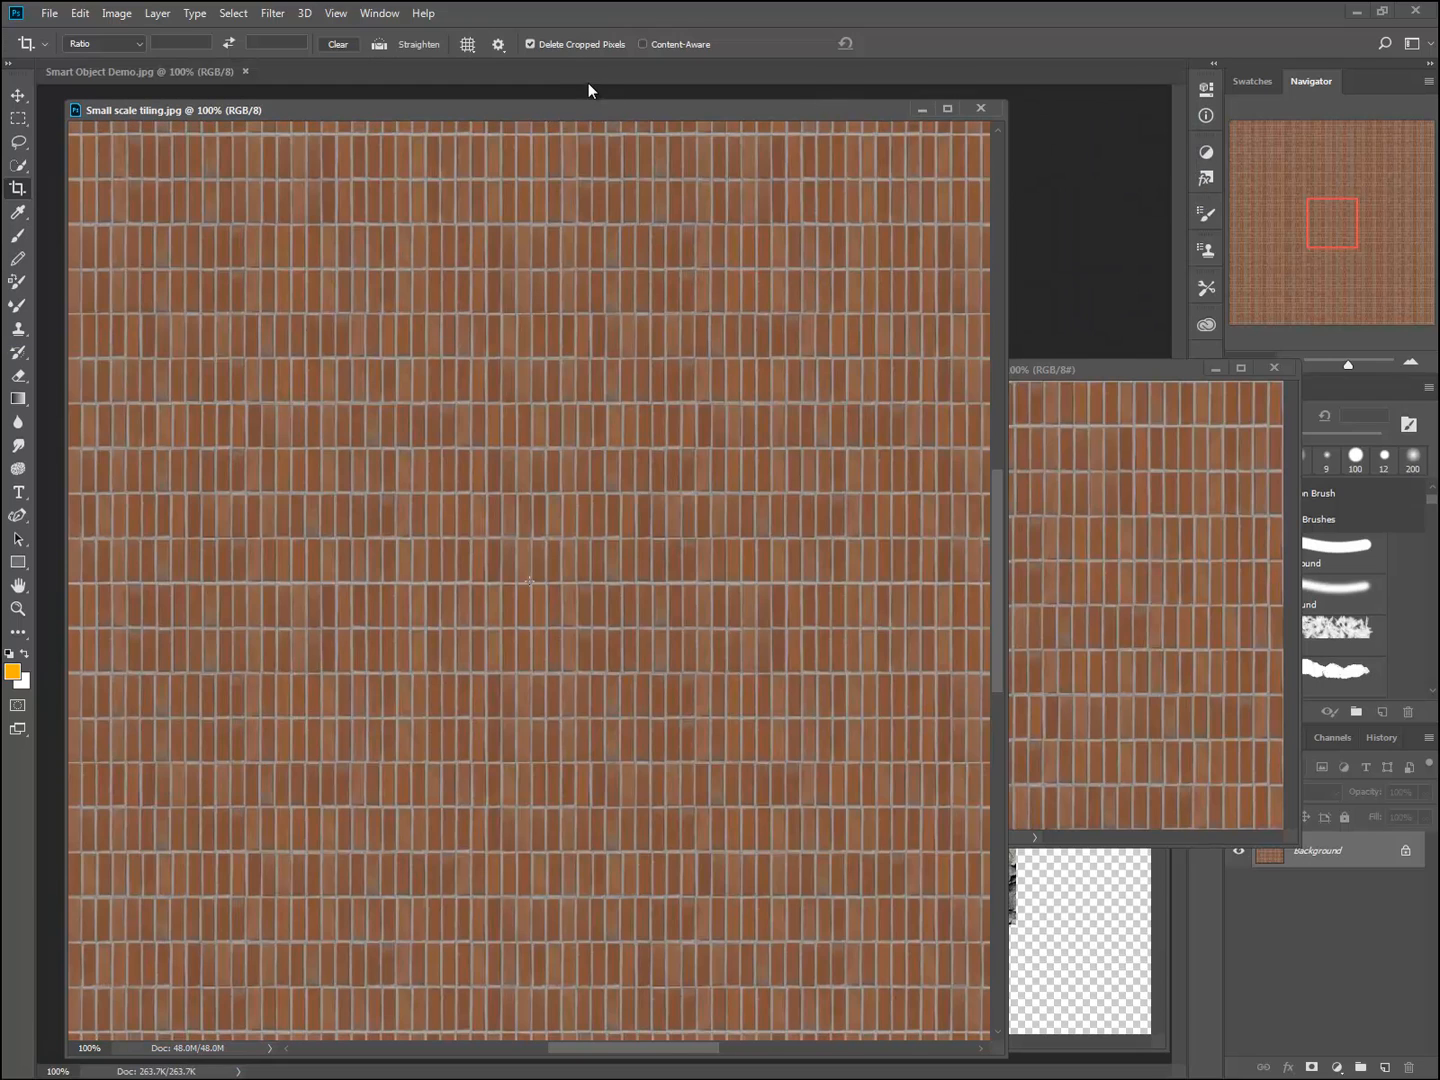
left_click_drag(572, 77, 586, 145)
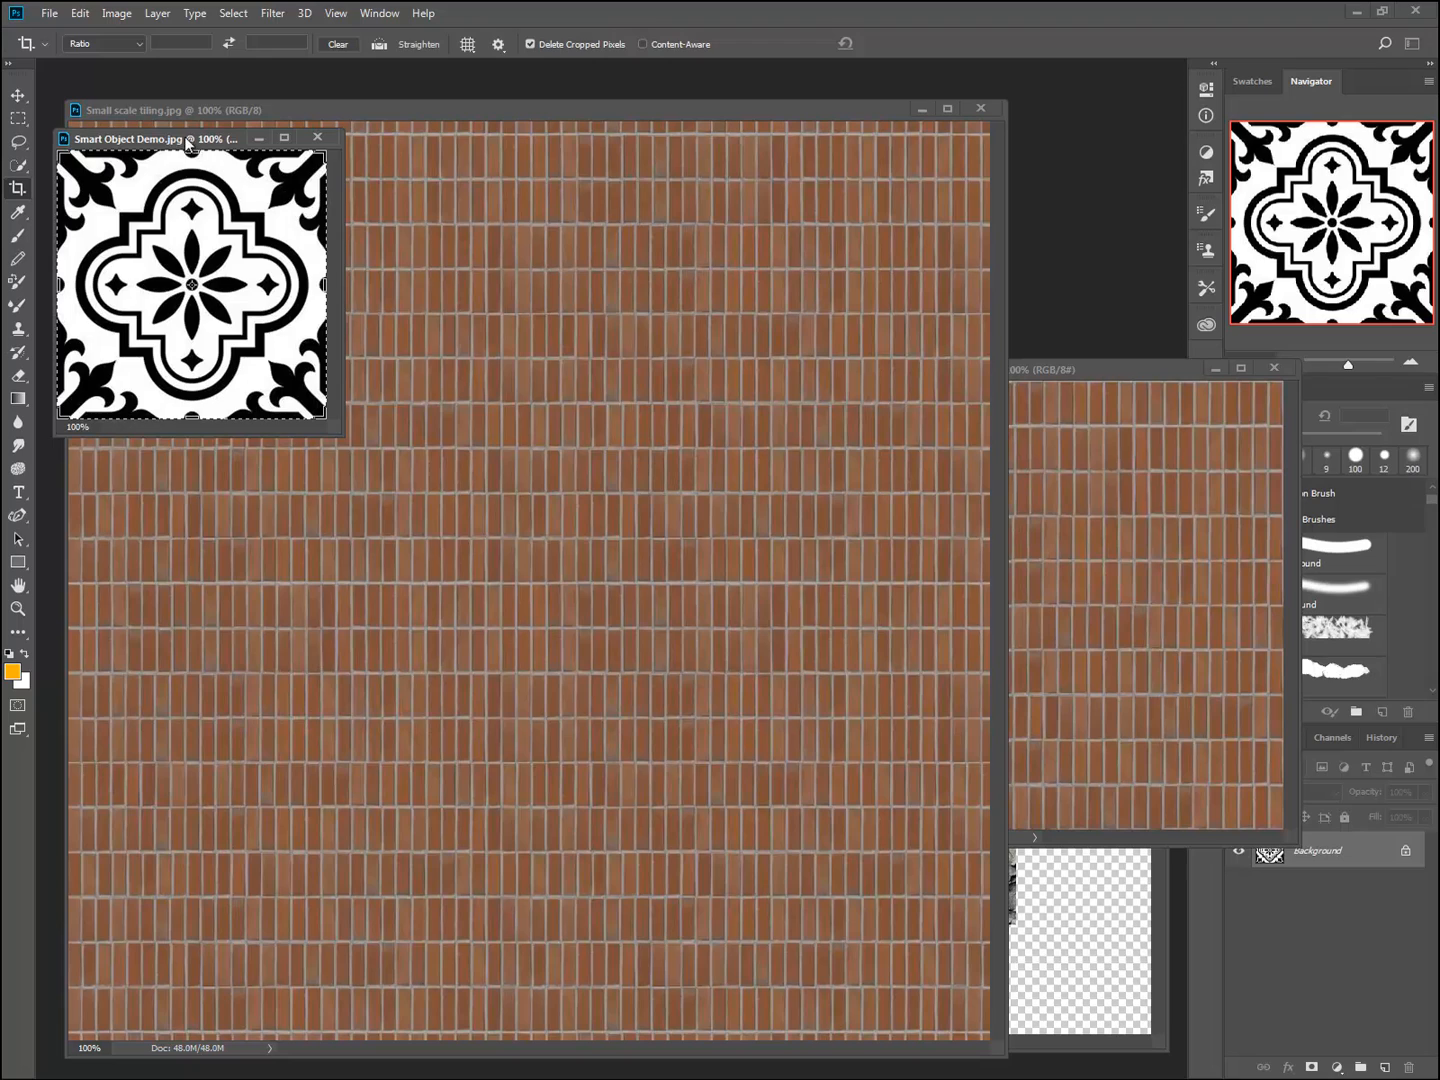
left_click_drag(185, 143, 512, 422)
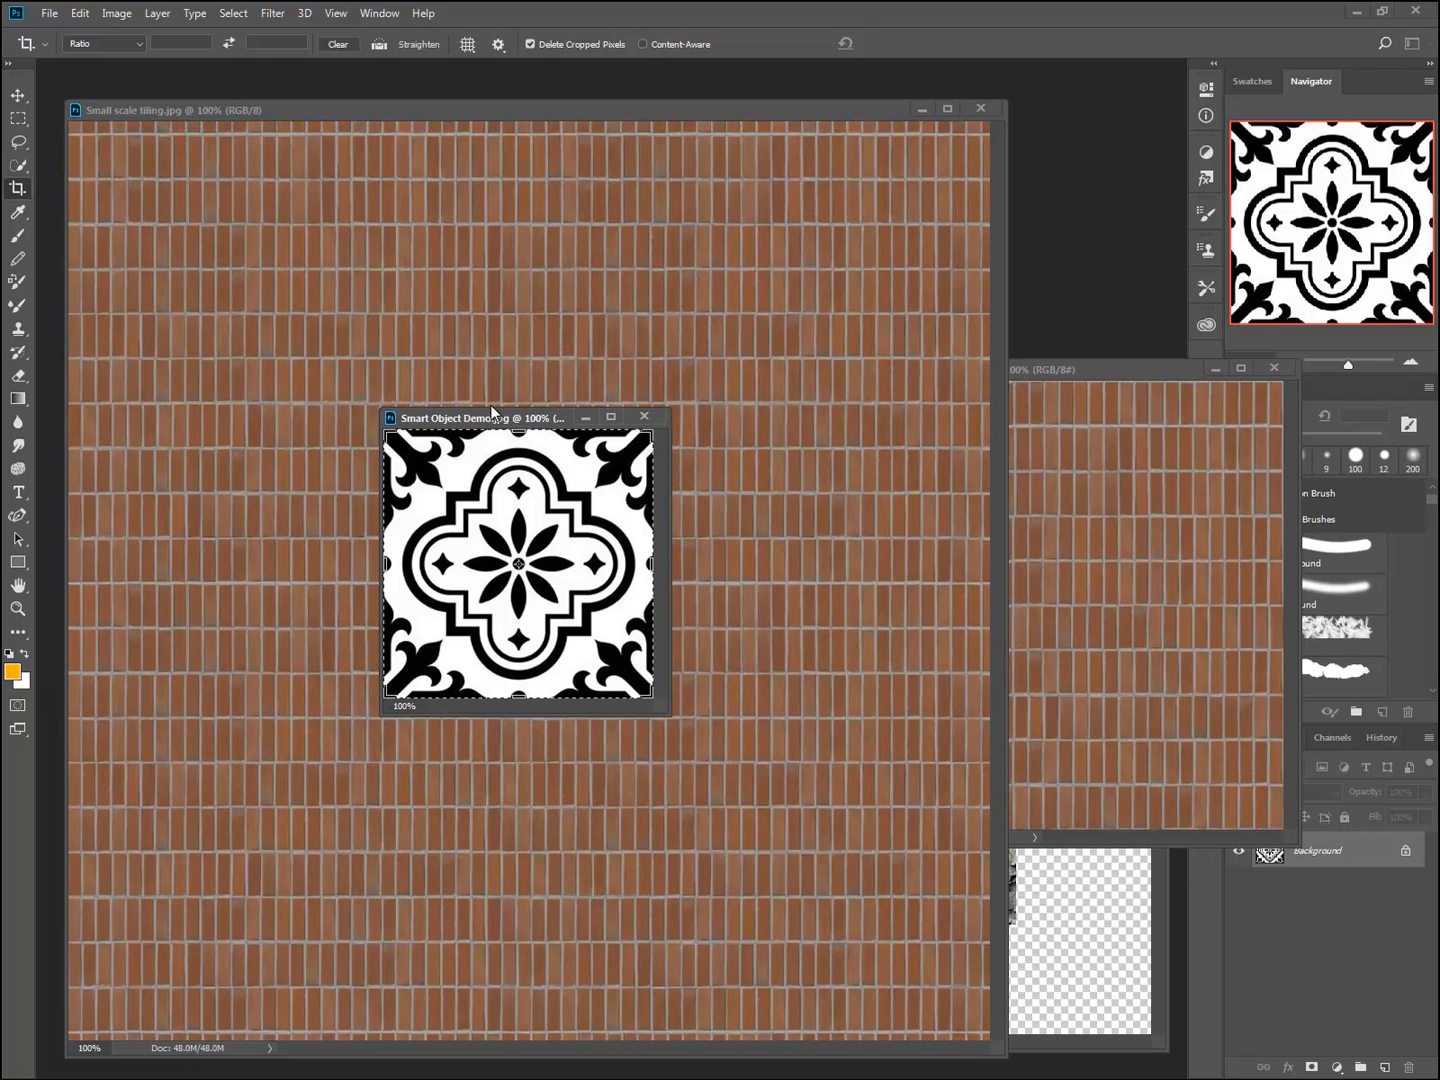
- Shift the ornamental tile's window around over the brick tiling to view it, and close Smart Object Demo.jpg
left_click_drag(484, 420, 515, 572)
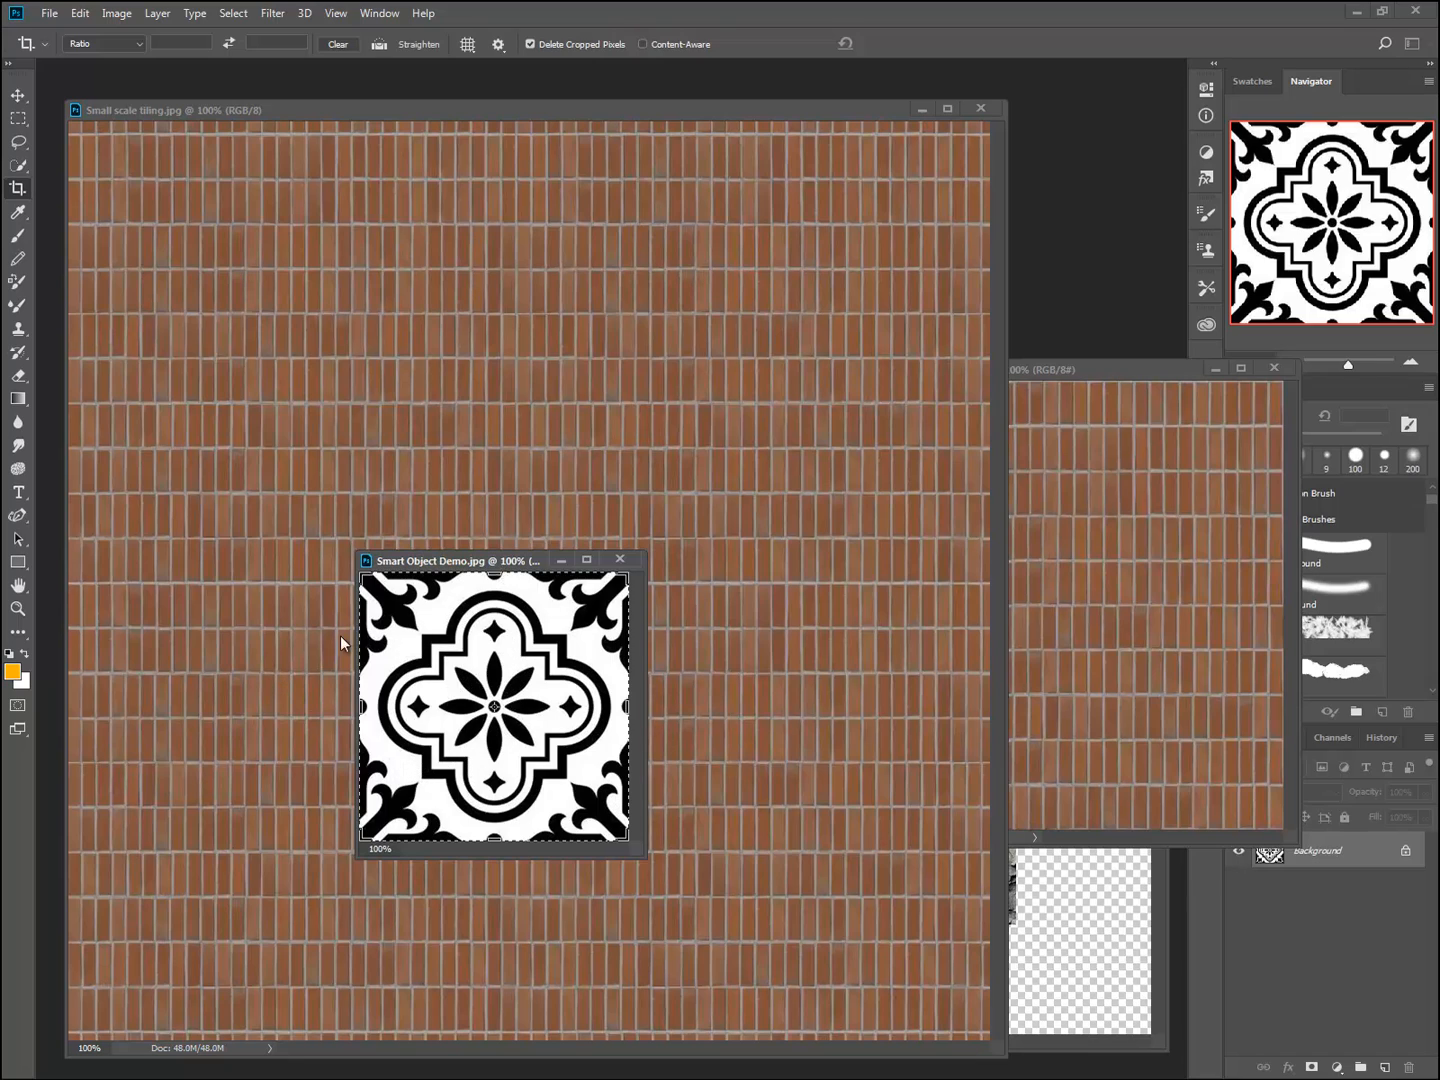
left_click_drag(426, 563, 375, 525)
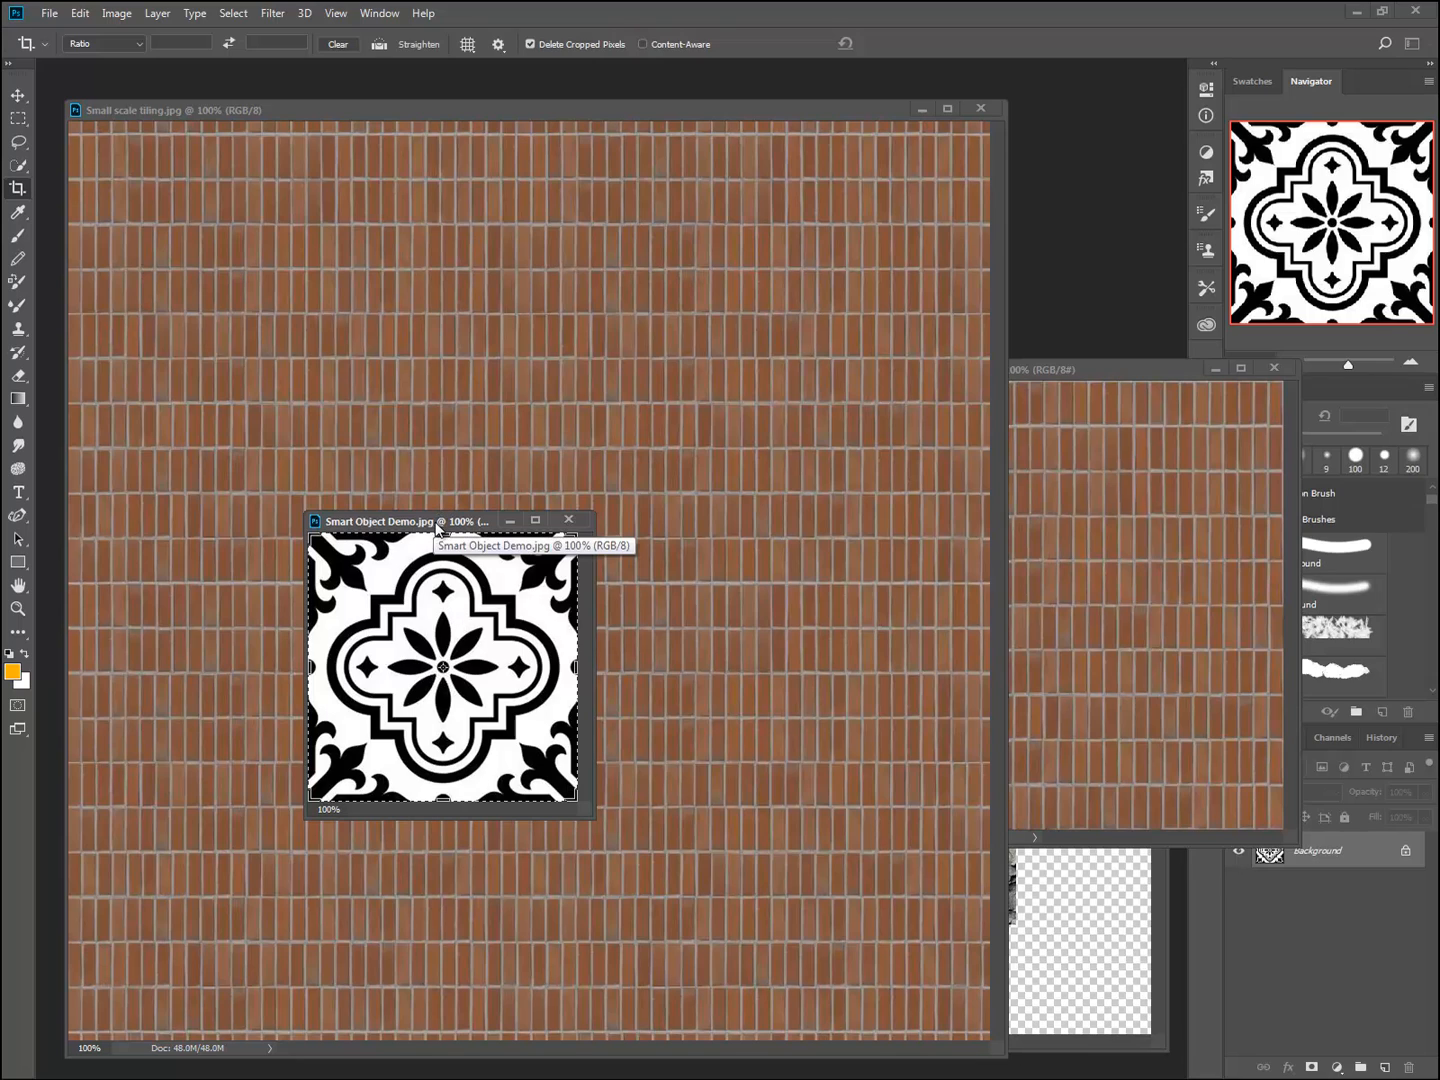
left_click_drag(579, 524, 597, 552)
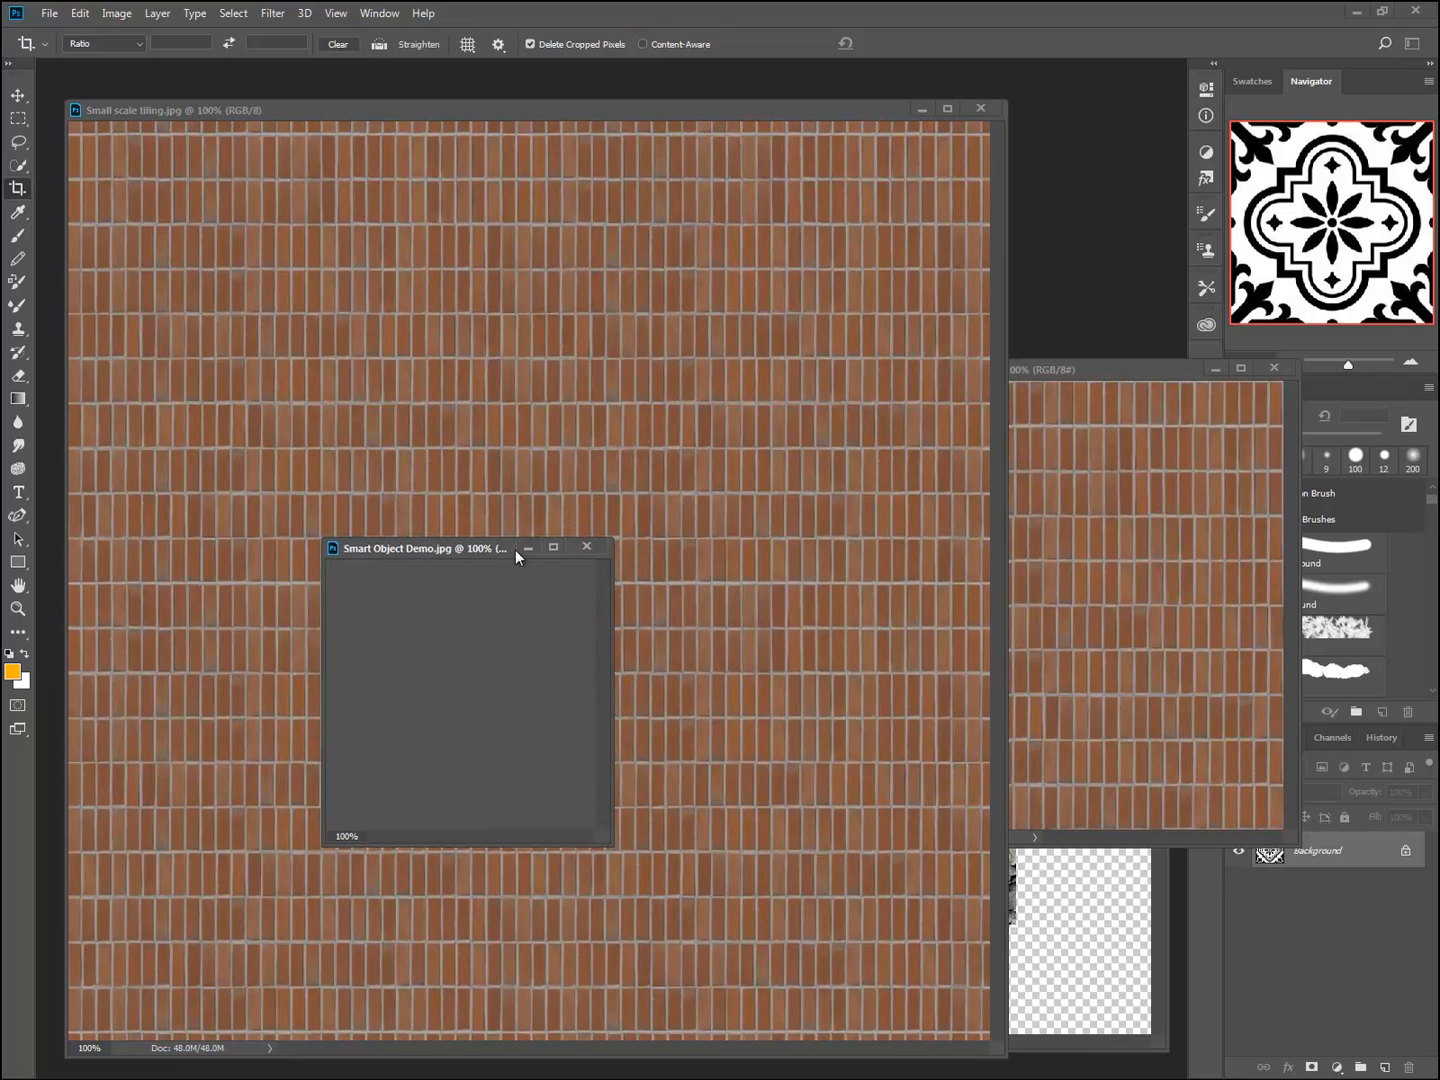
left_click(590, 547)
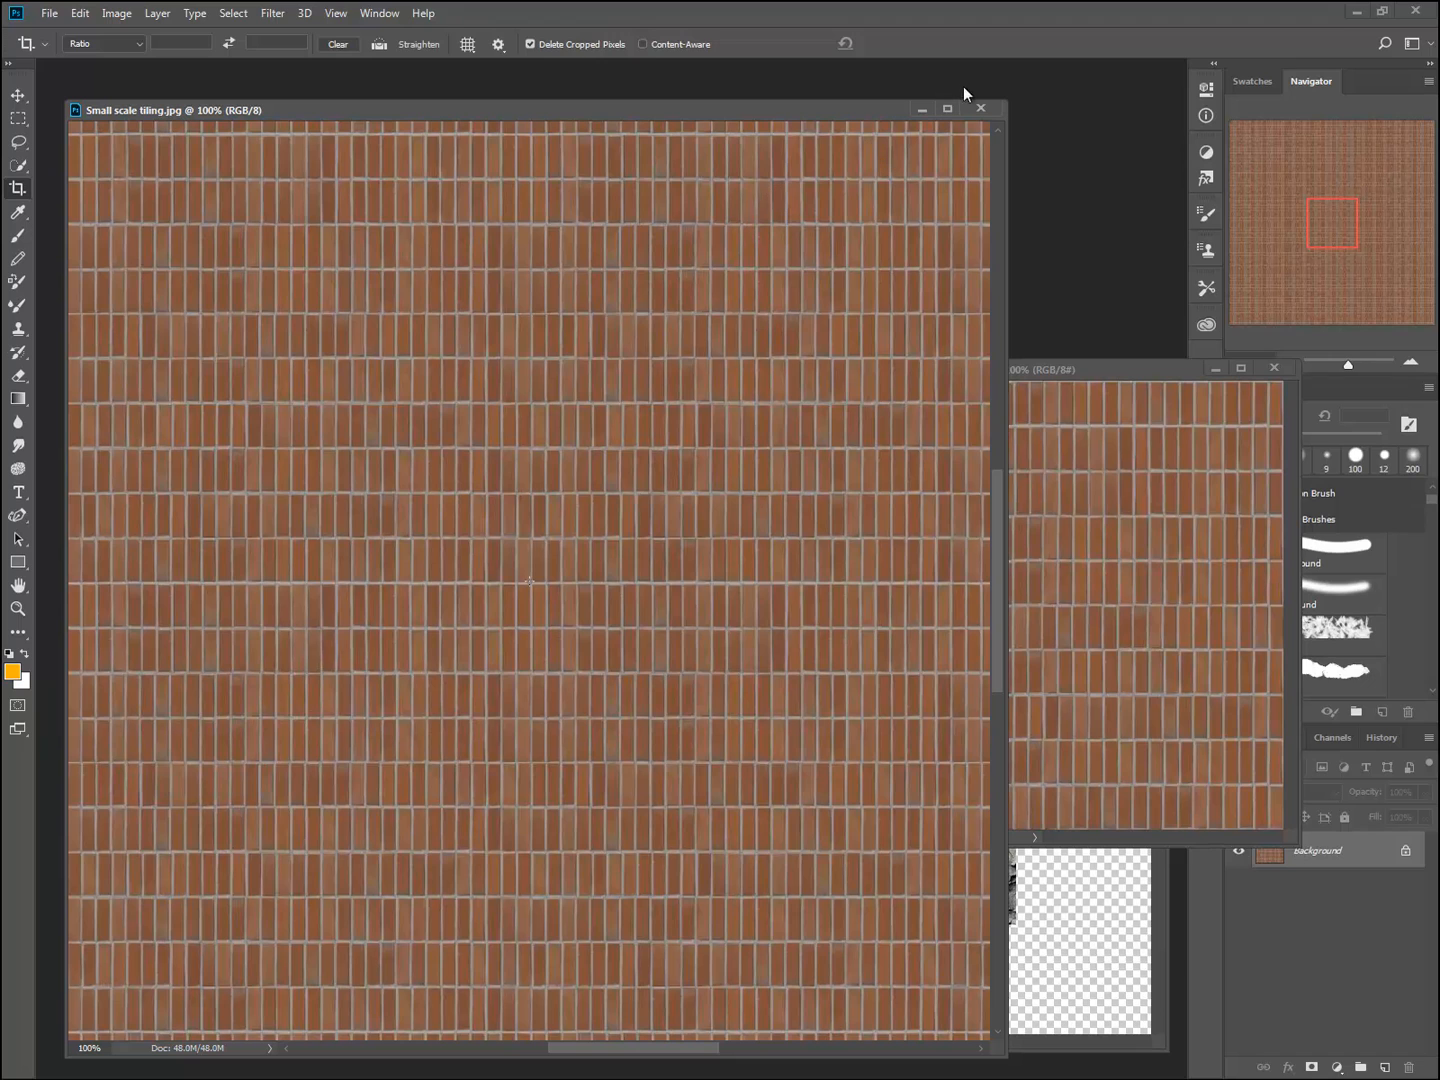
- Close both brick tiling documents and move the 7068d3gbo0o photo's window higher in the workspace
left_click(980, 108)
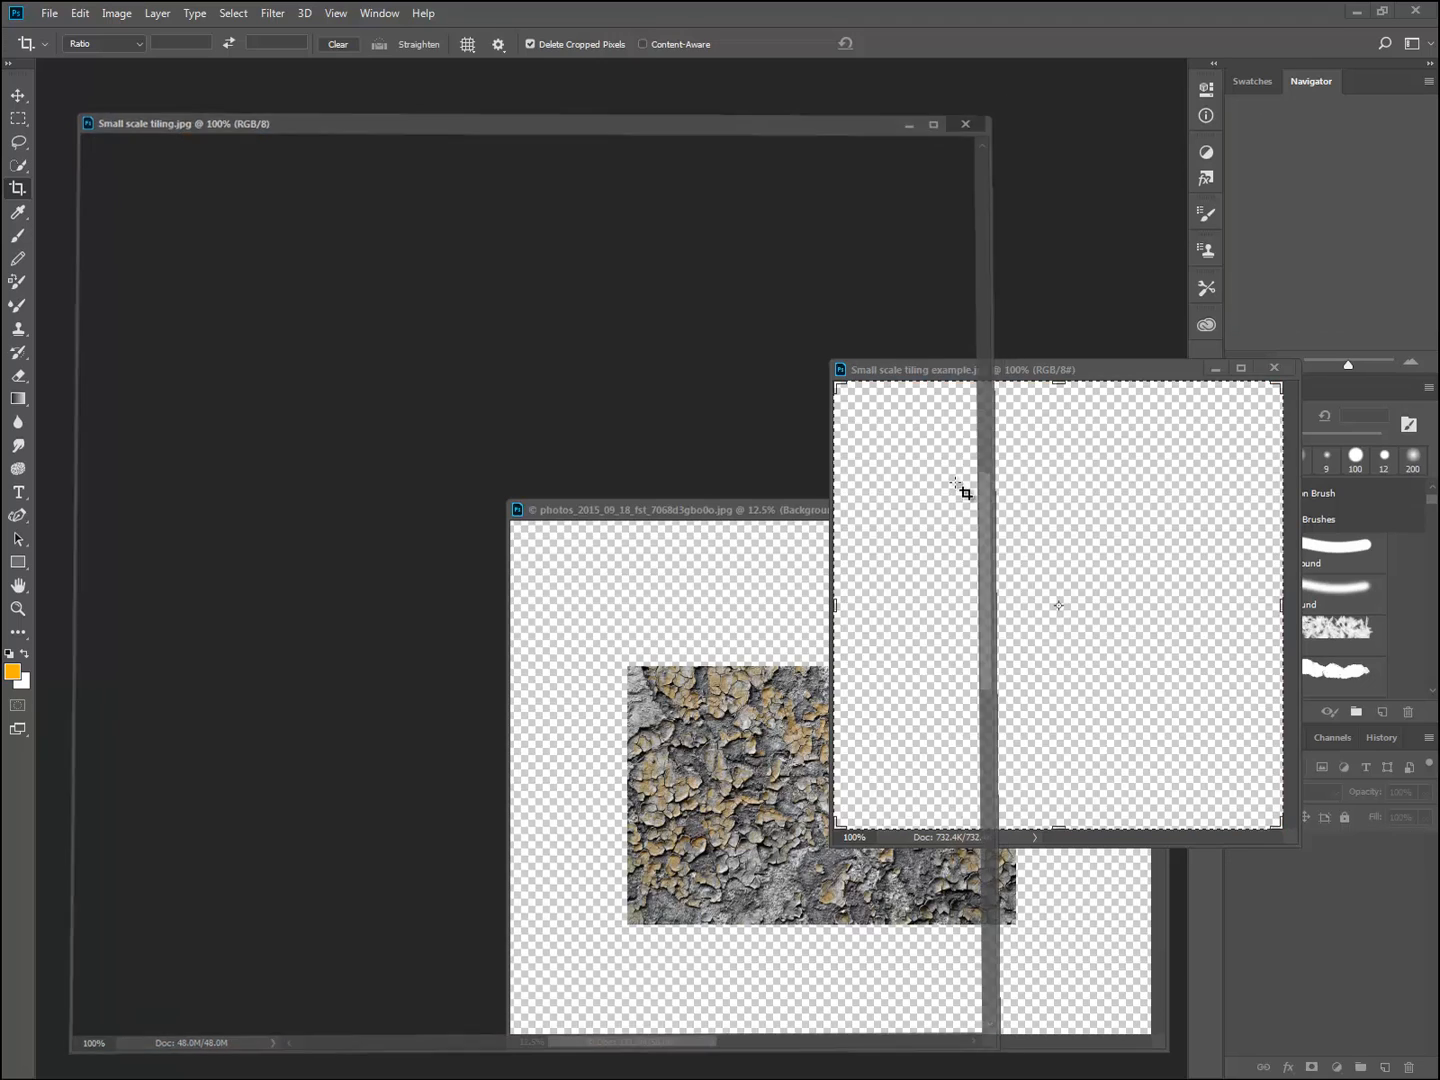
left_click_drag(976, 372, 282, 237)
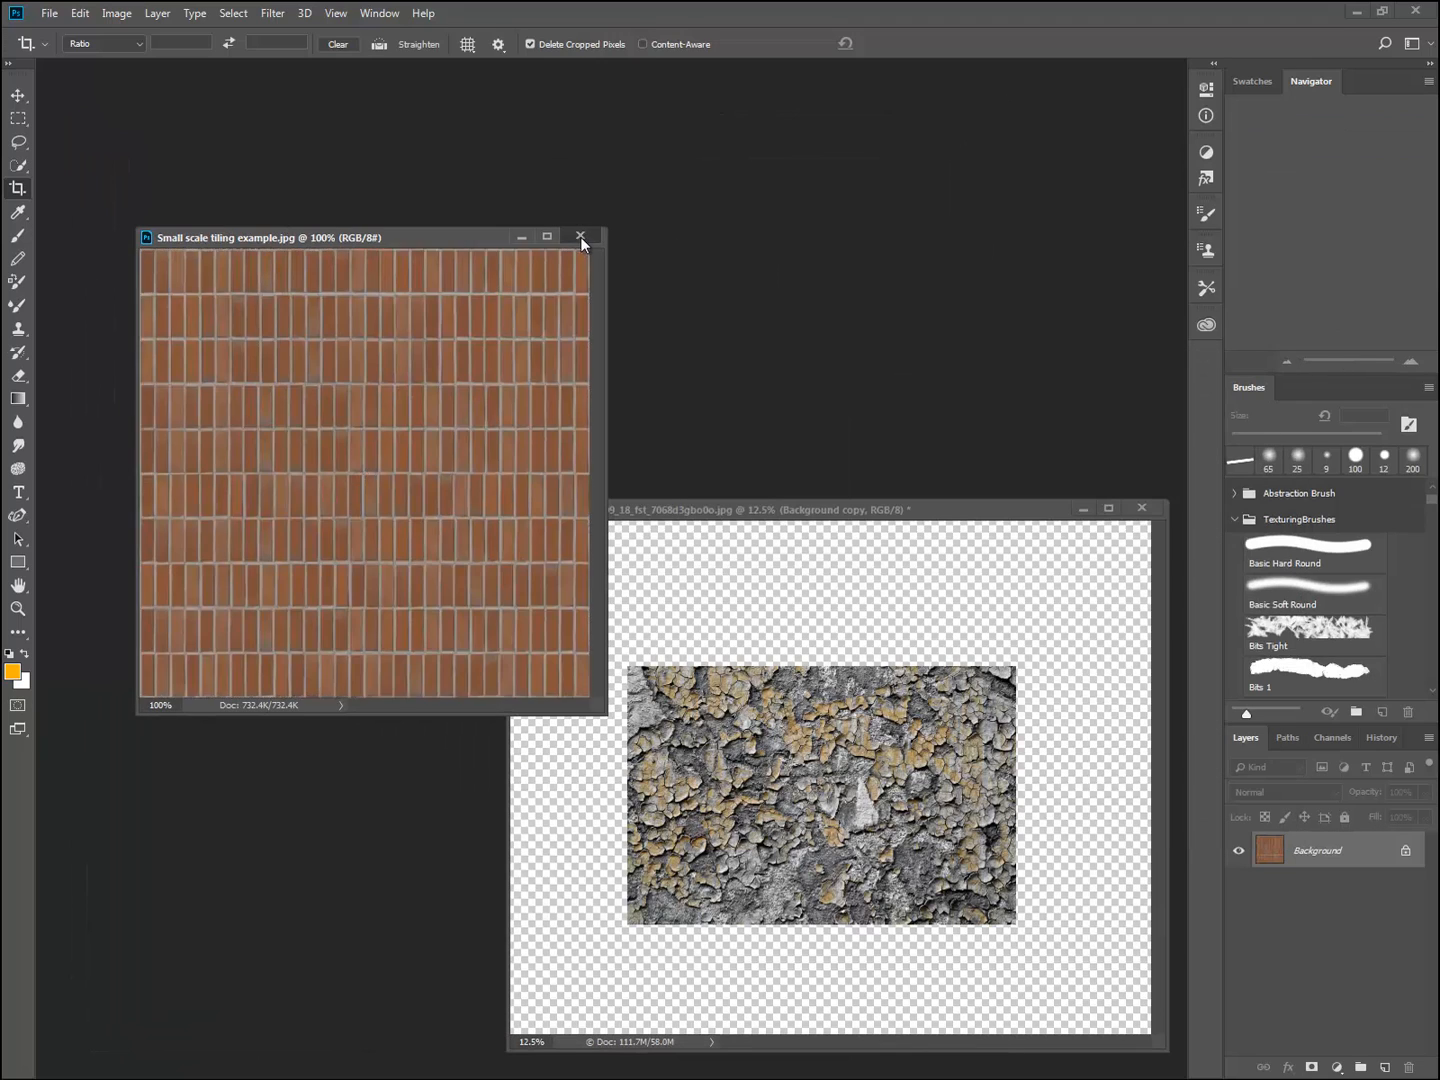
left_click(581, 236)
left_click_drag(752, 508, 712, 301)
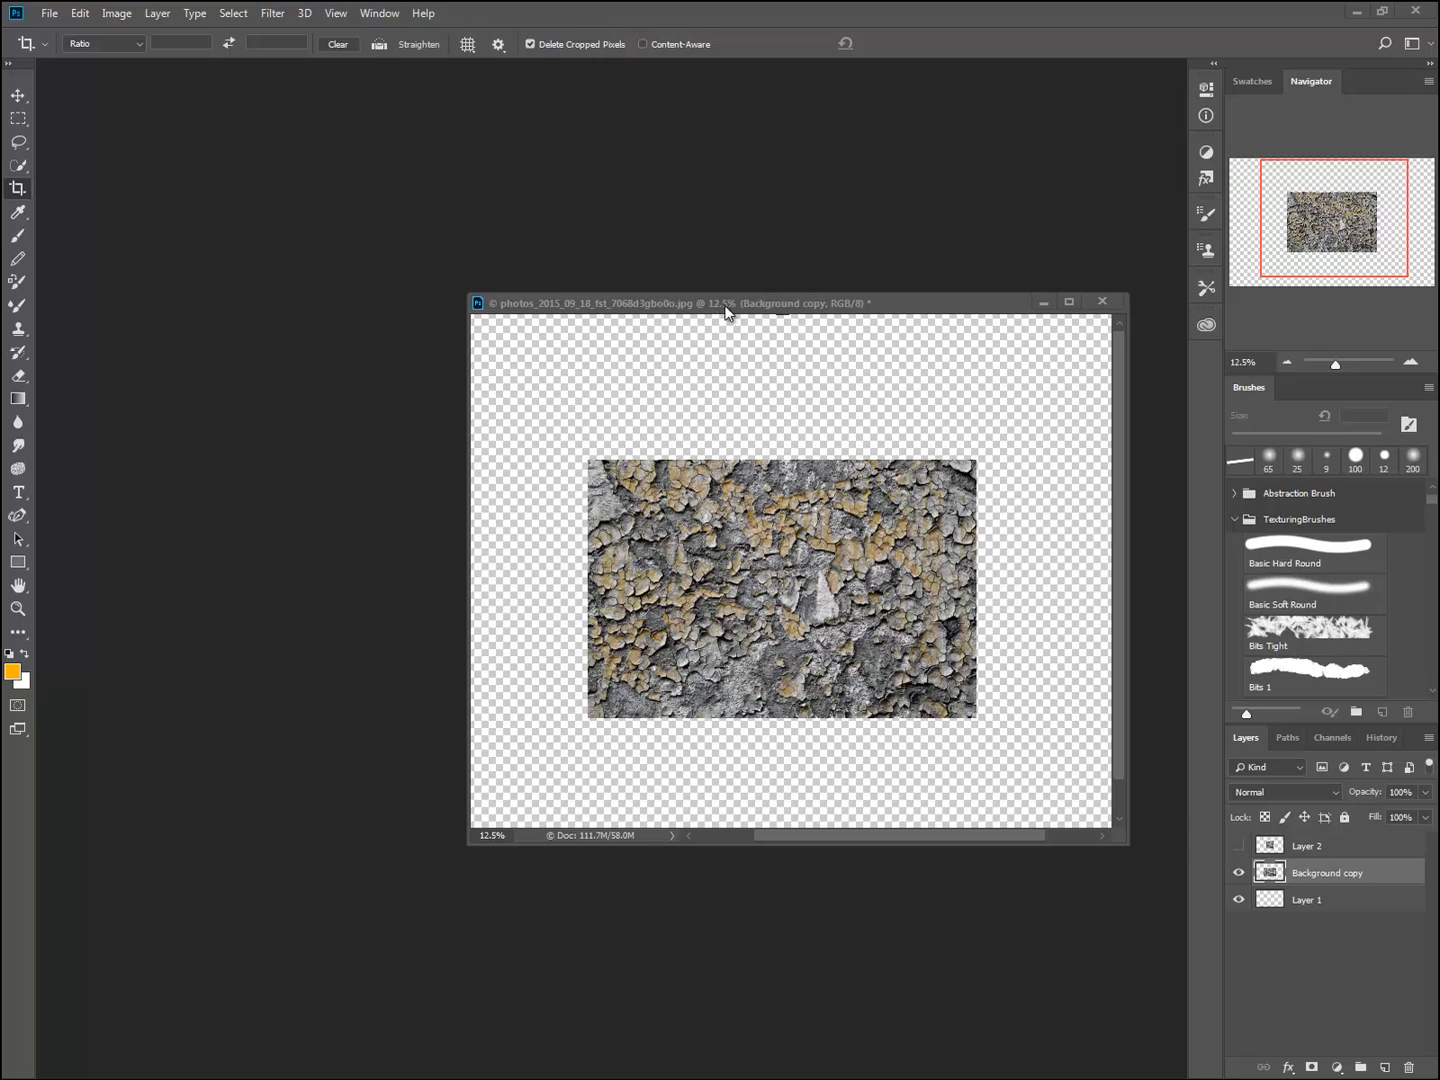
- Show Layer 2, hide Background copy, and select Layer 2 with the Move tool active
left_click_drag(724, 310, 780, 306)
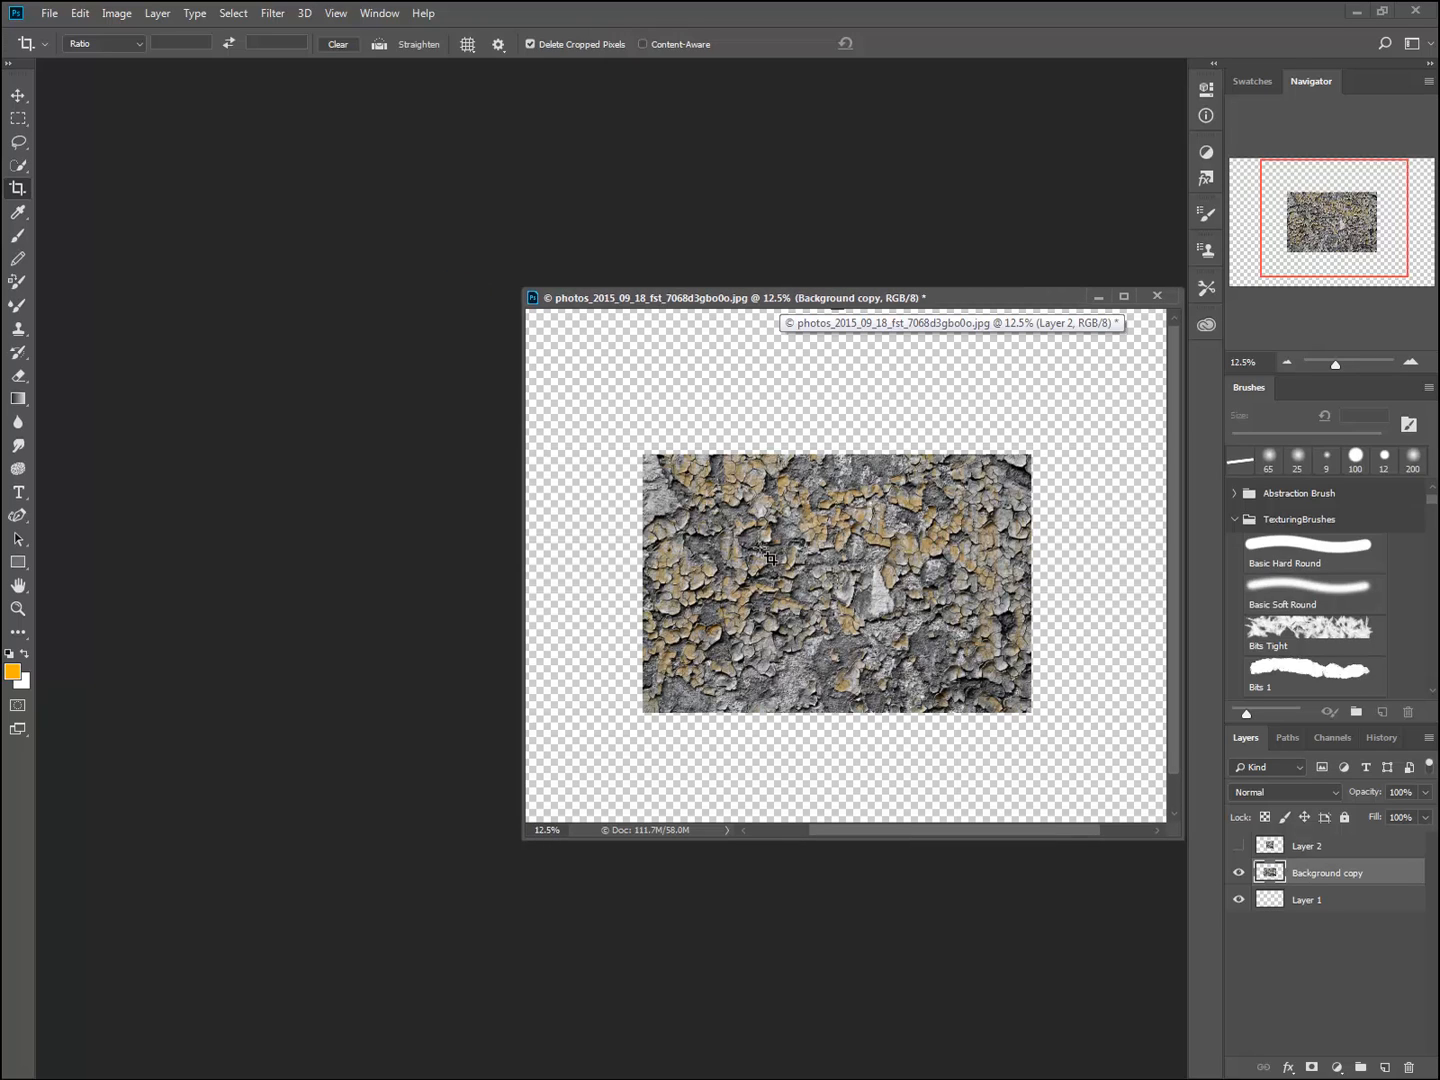
left_click(1240, 846)
left_click(1239, 872)
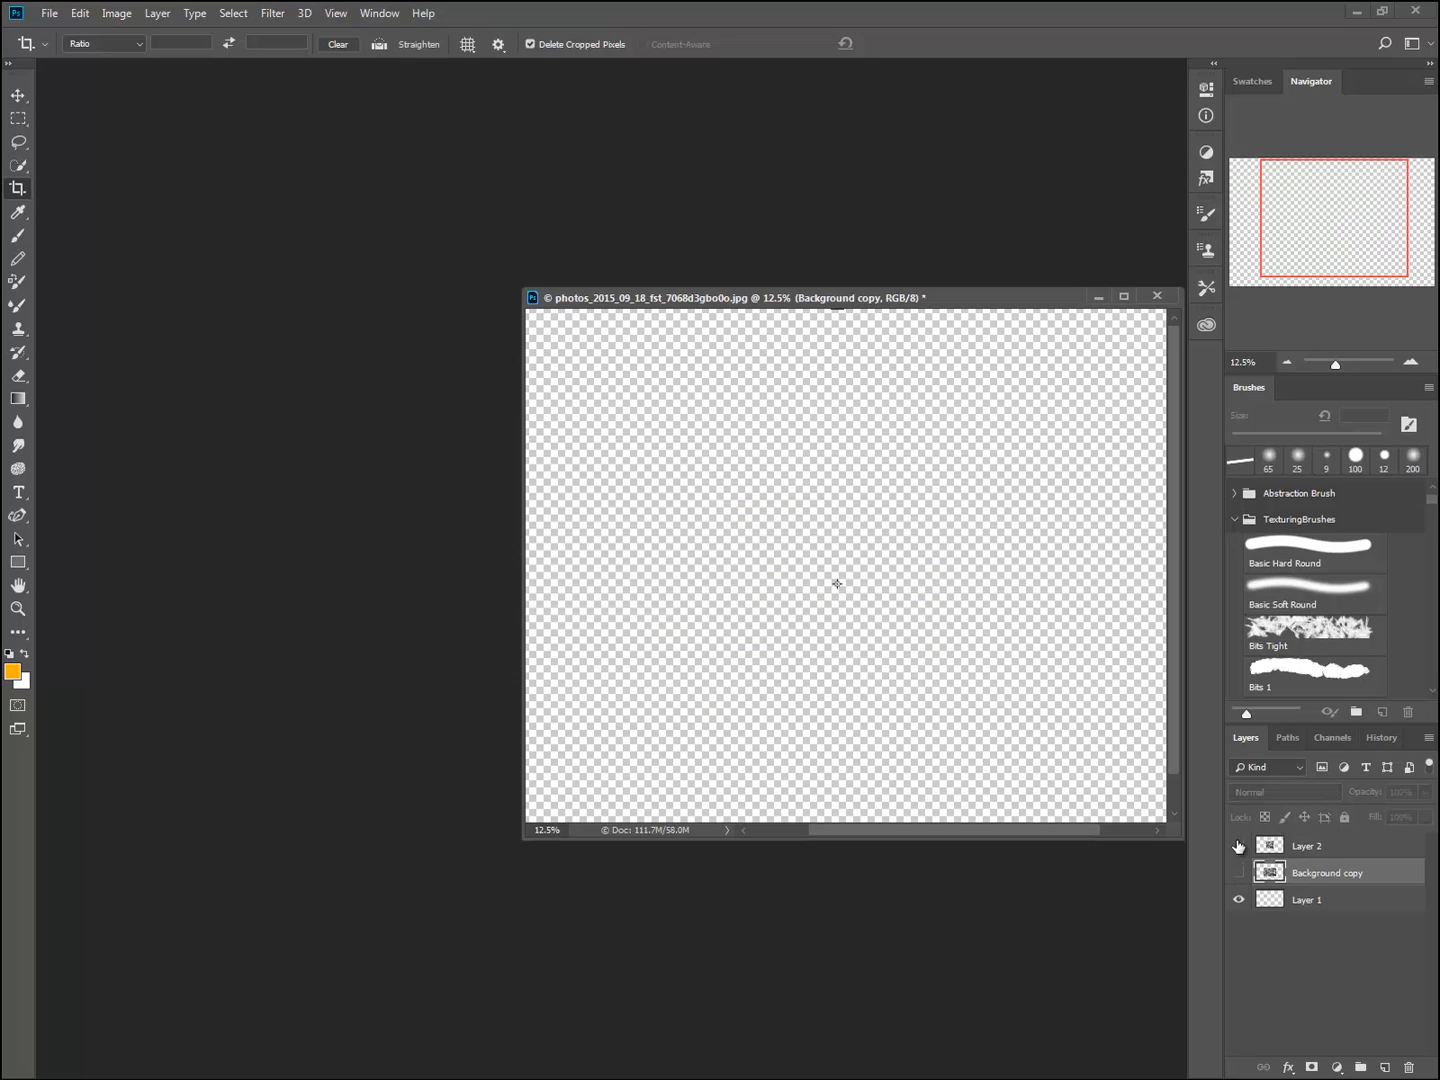
left_click(1237, 846)
left_click(1306, 850)
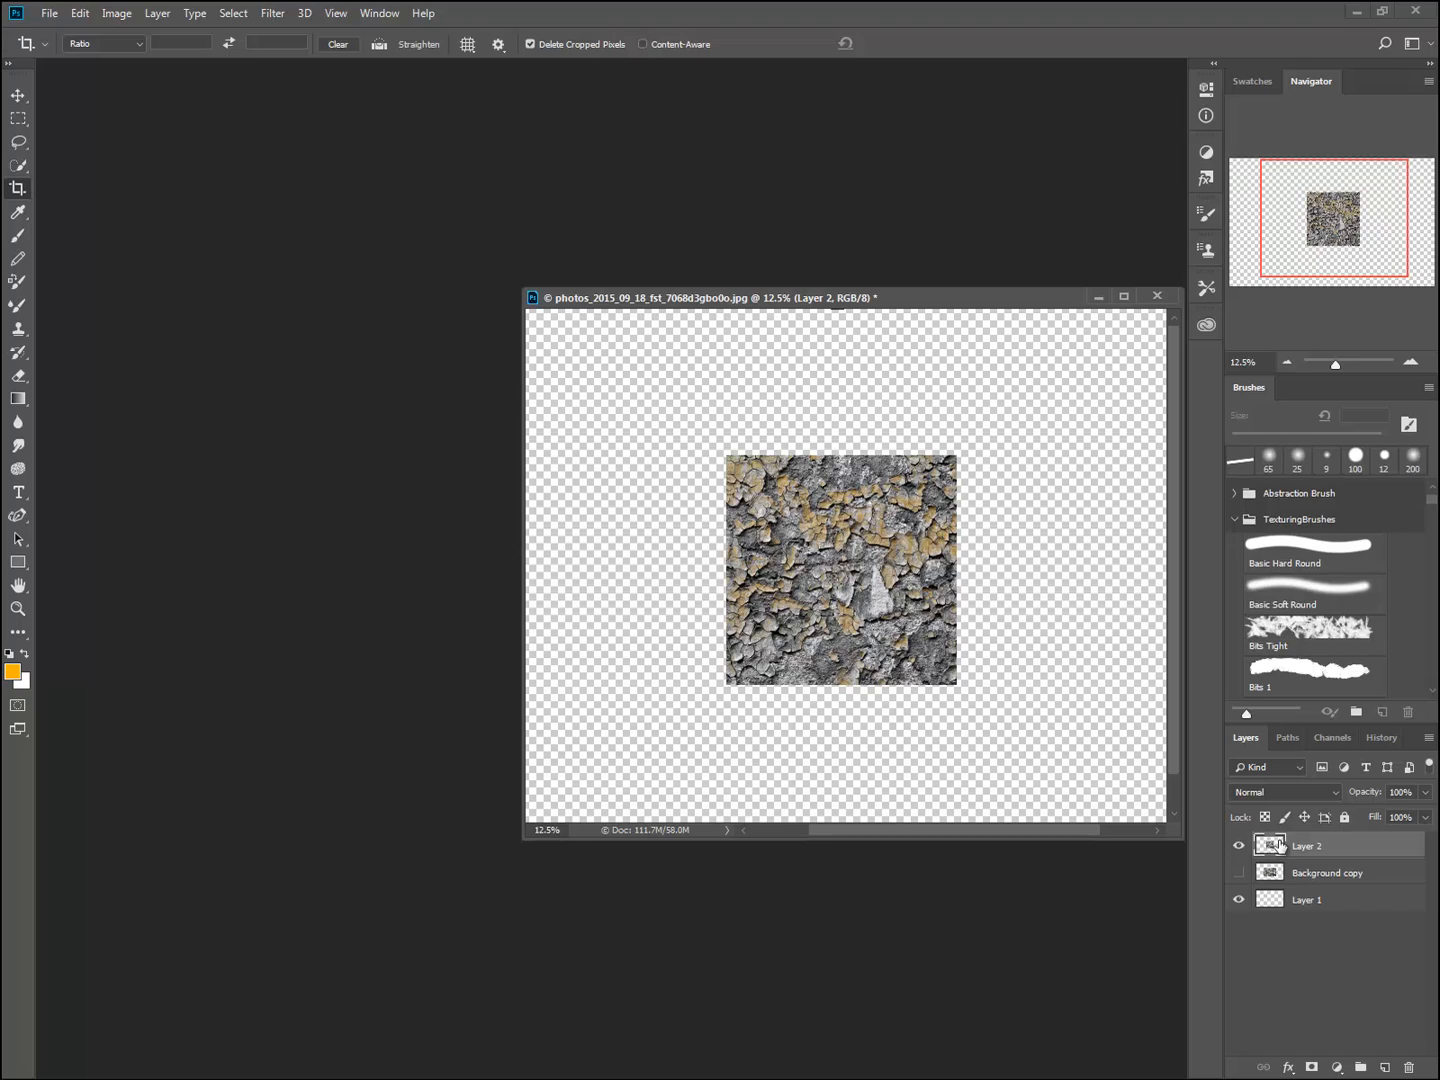
key("v")
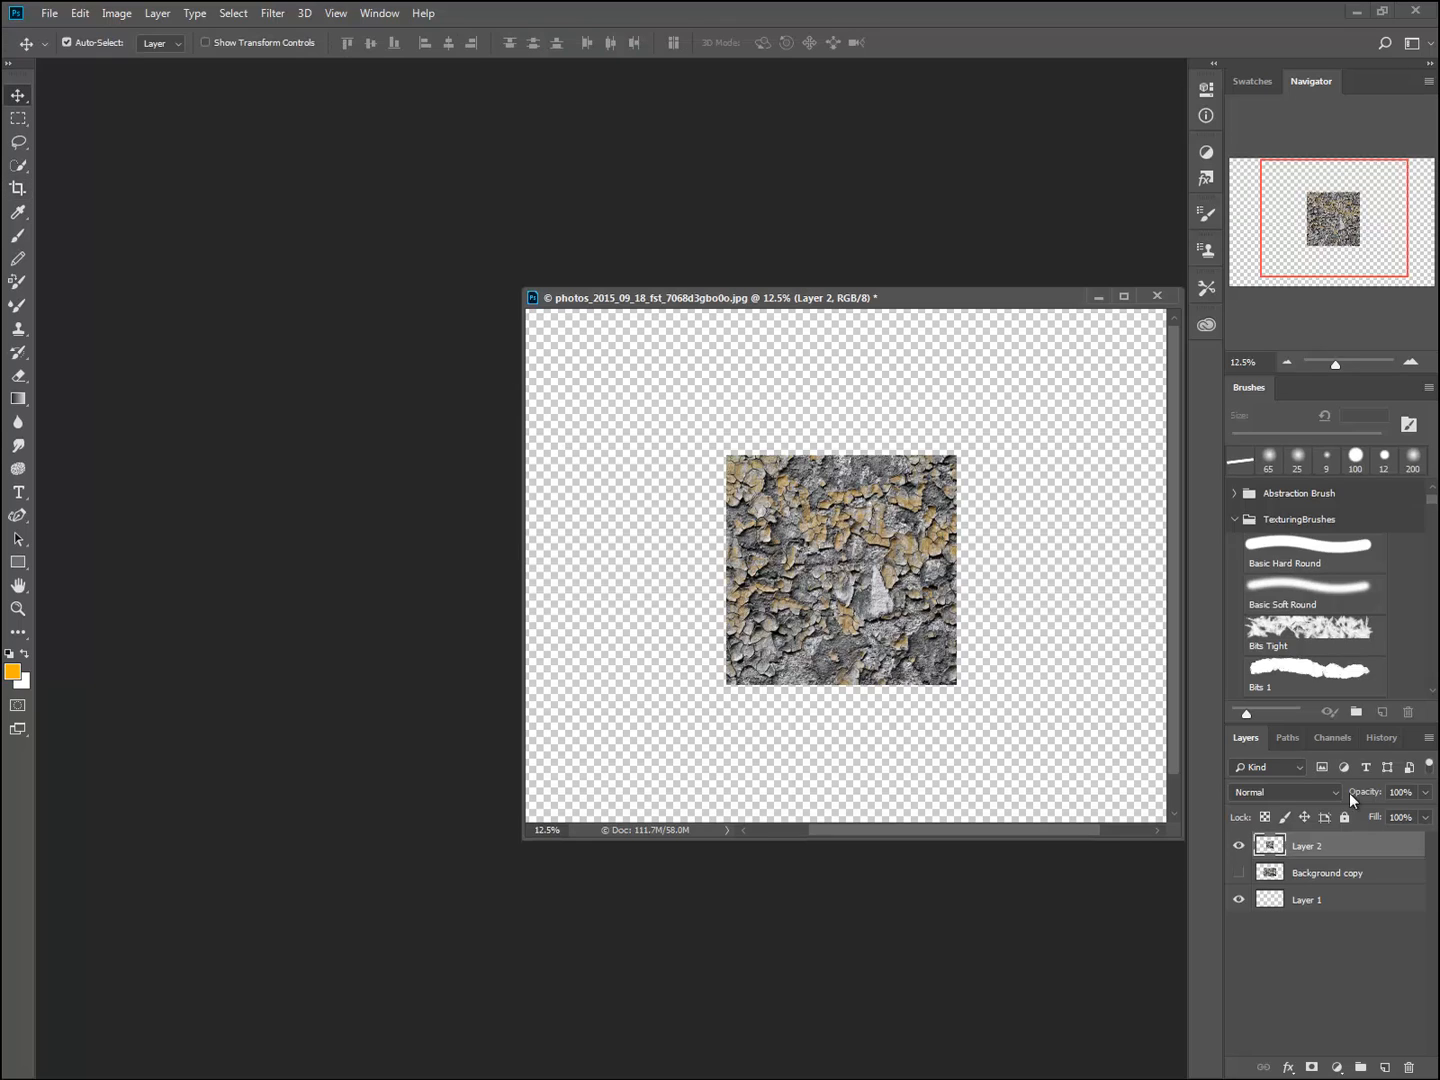
right_click(1273, 849)
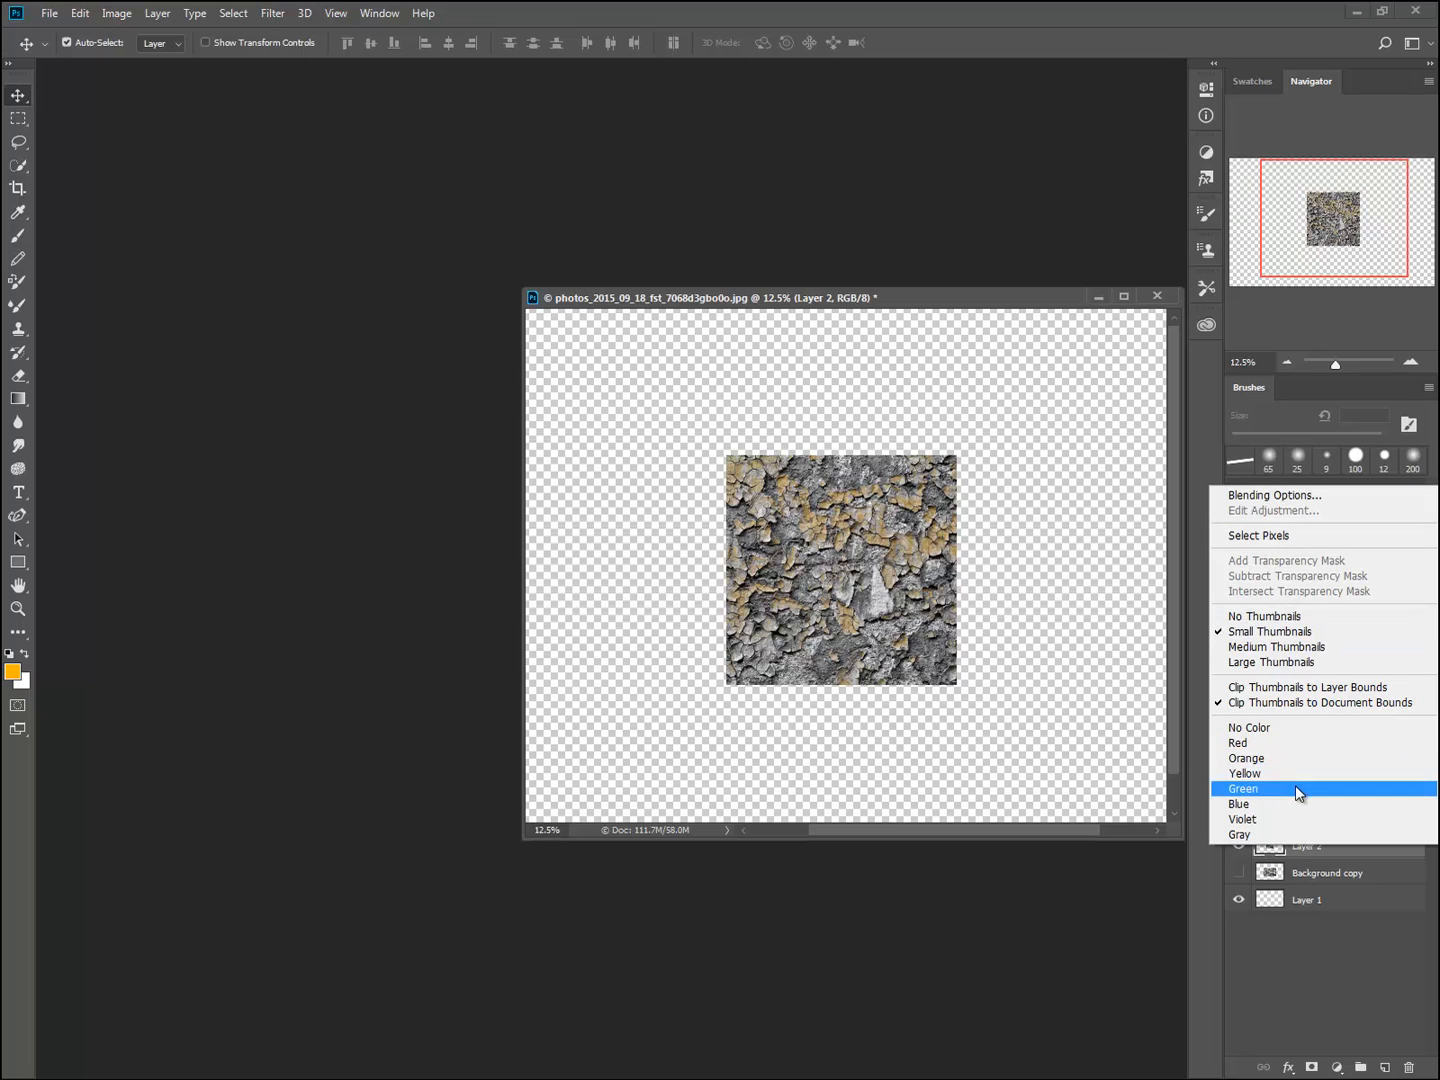
left_click(1330, 869)
right_click(1268, 845)
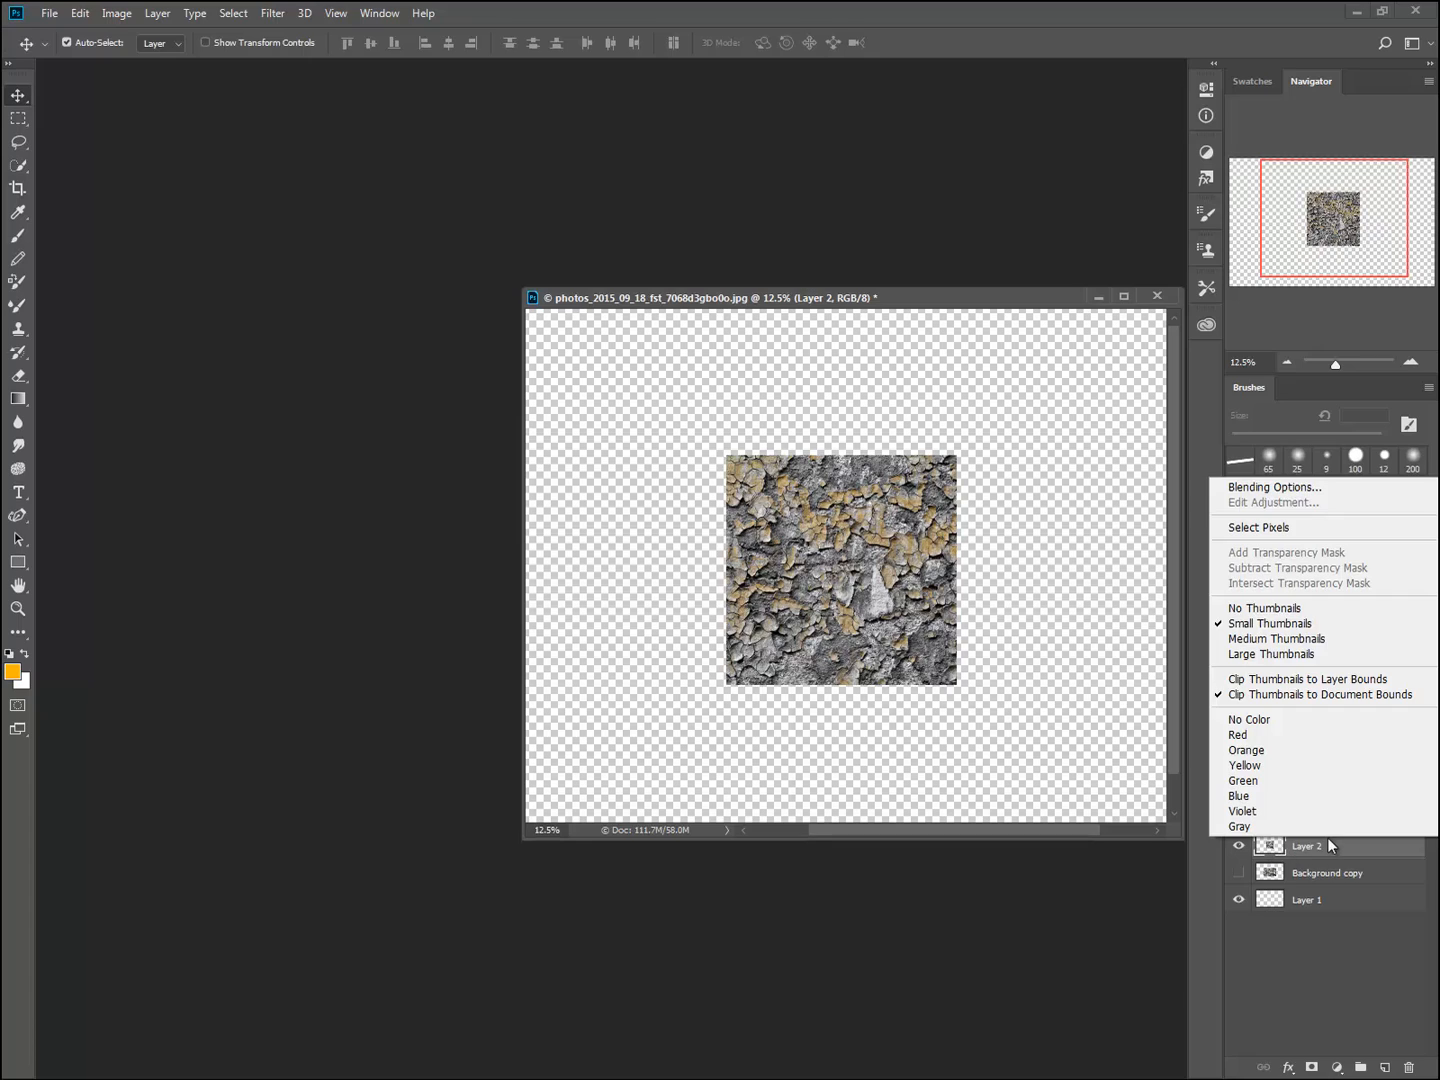
left_click(1328, 842)
left_click(1321, 875)
left_click(1309, 847)
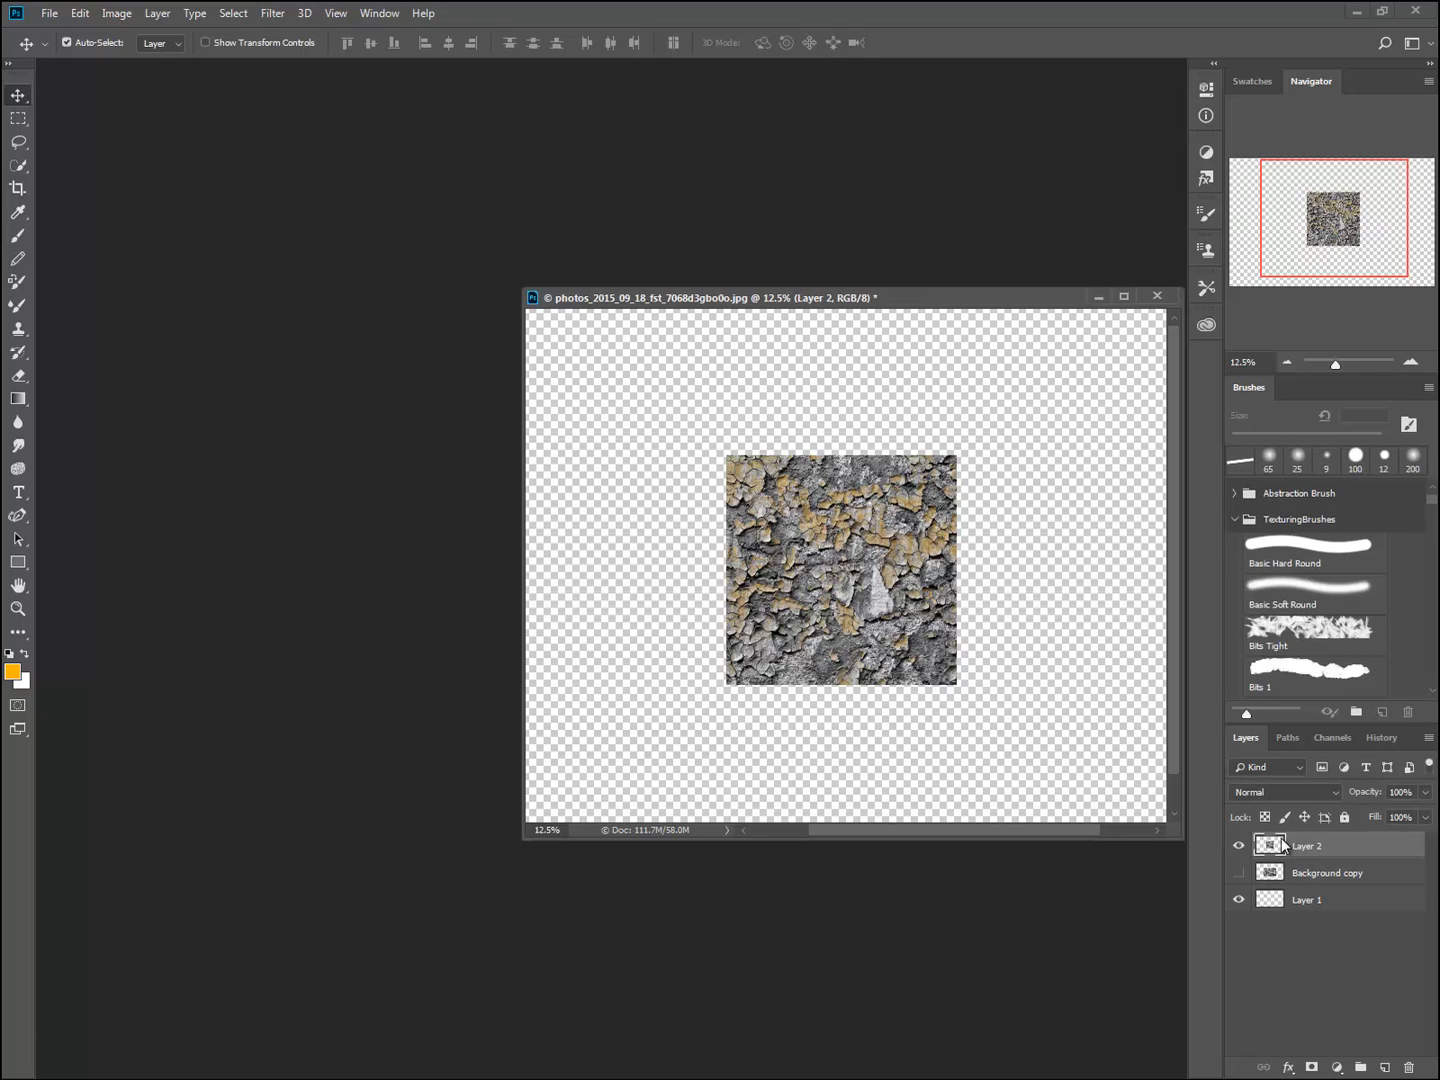
right_click(1283, 845)
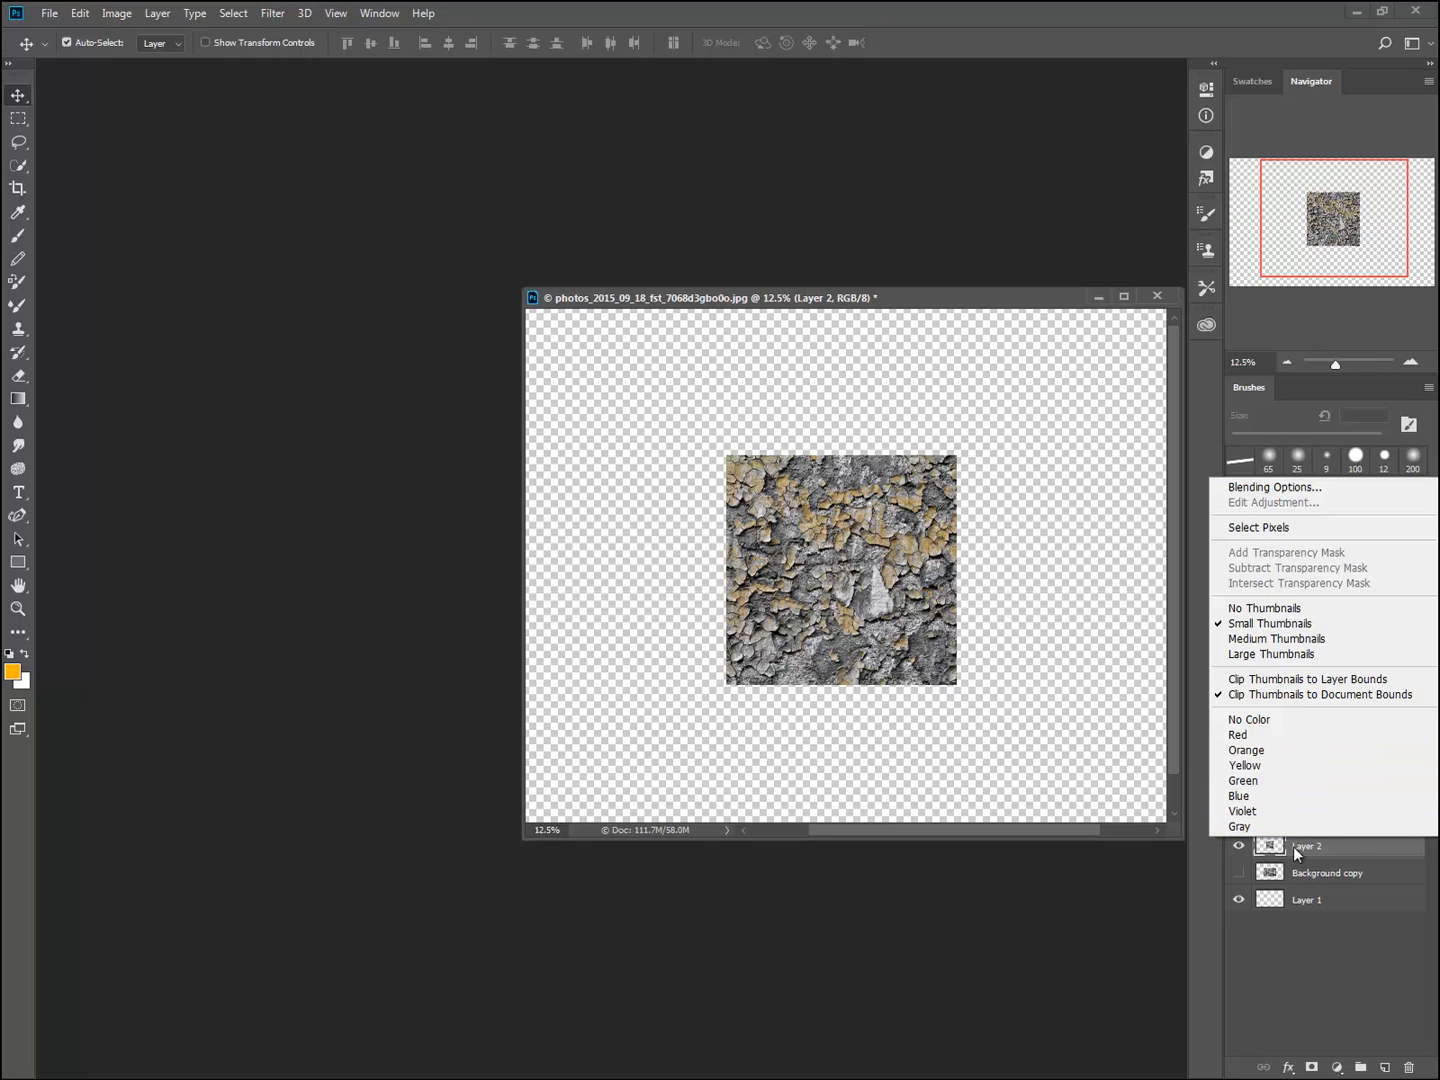
right_click(1301, 846)
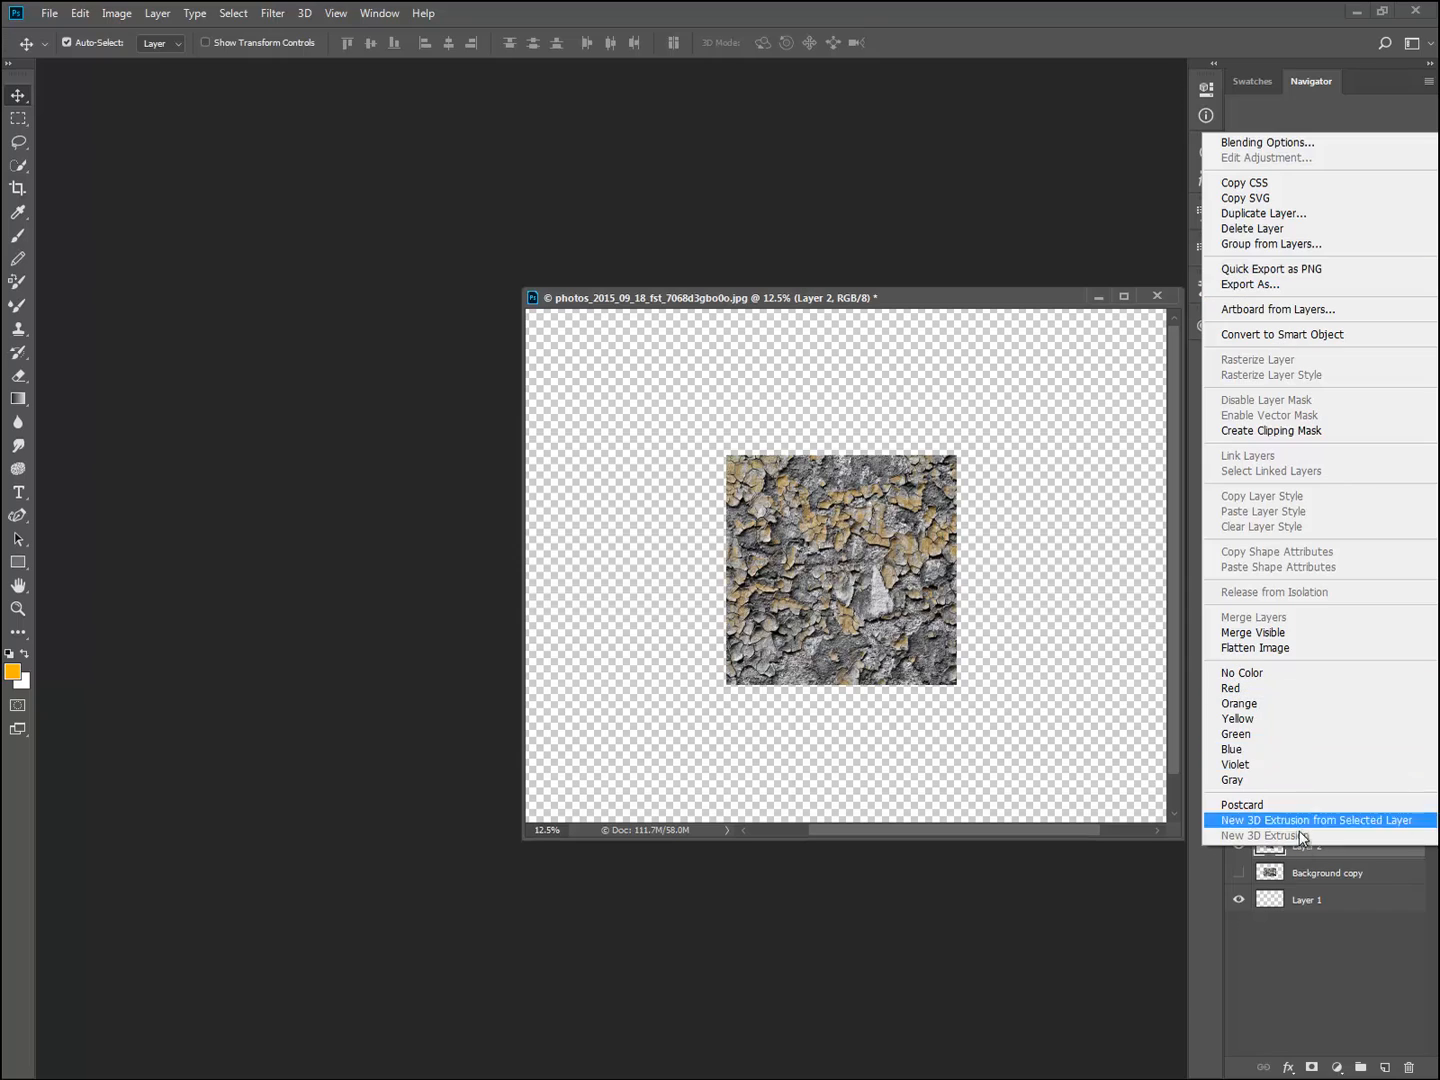
left_click(1305, 854)
right_click(1277, 850)
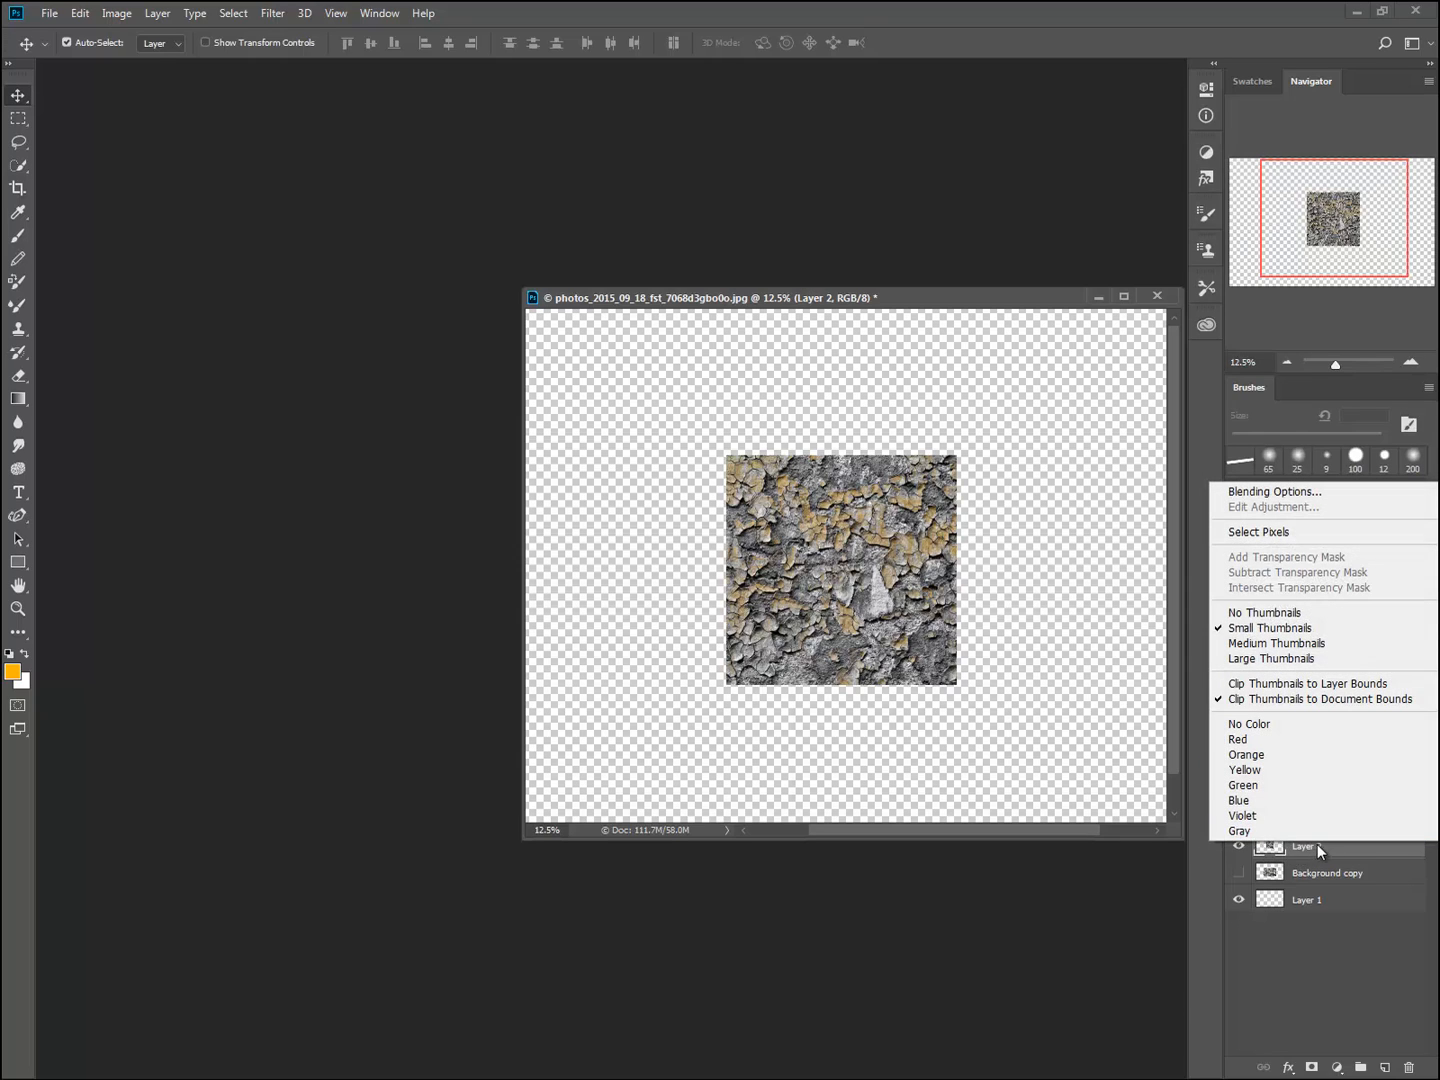
left_click(1317, 848)
- Convert Layer 2 to a smart object and open its contents for editing
right_click(1330, 841)
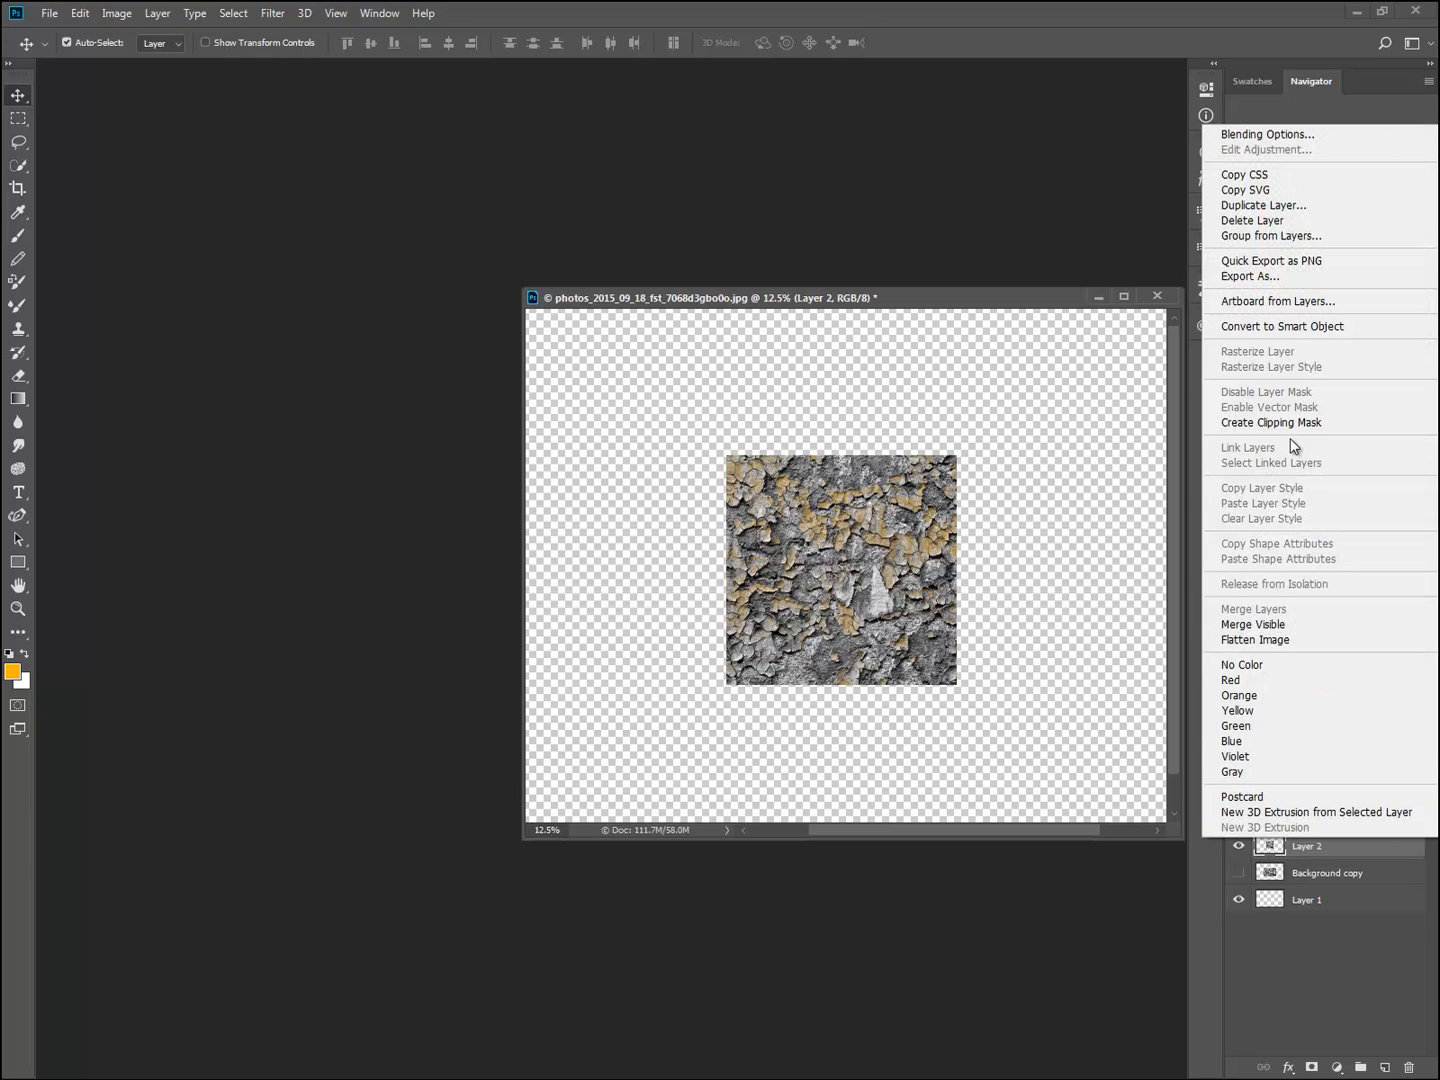
left_click(1314, 332)
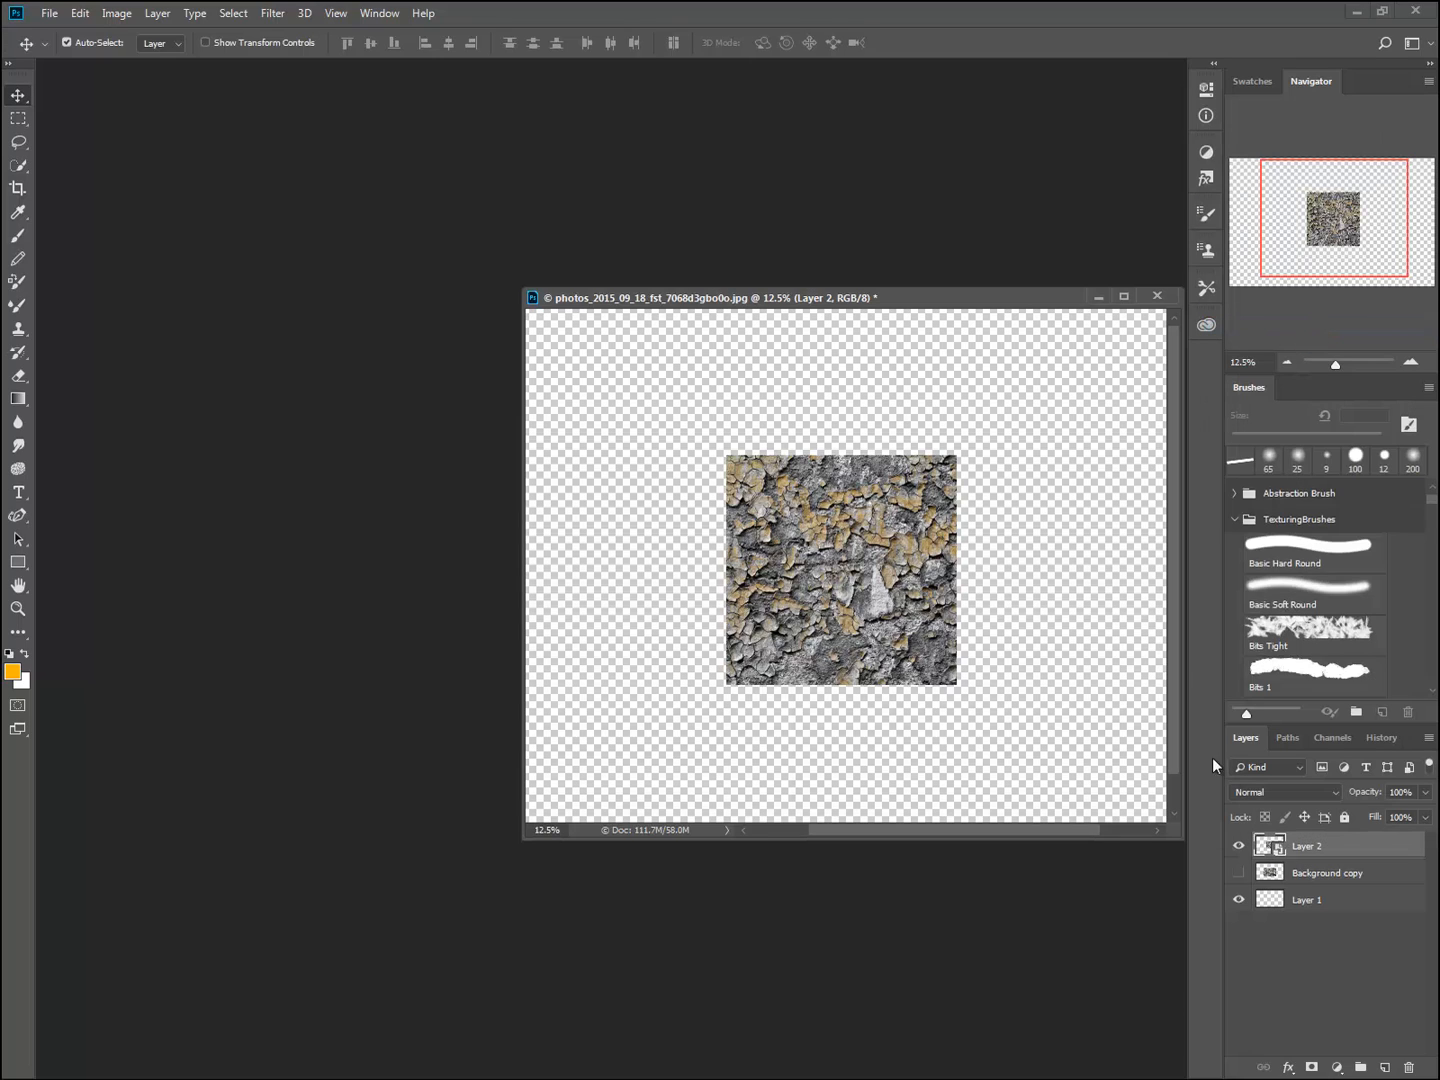
right_click(1283, 851)
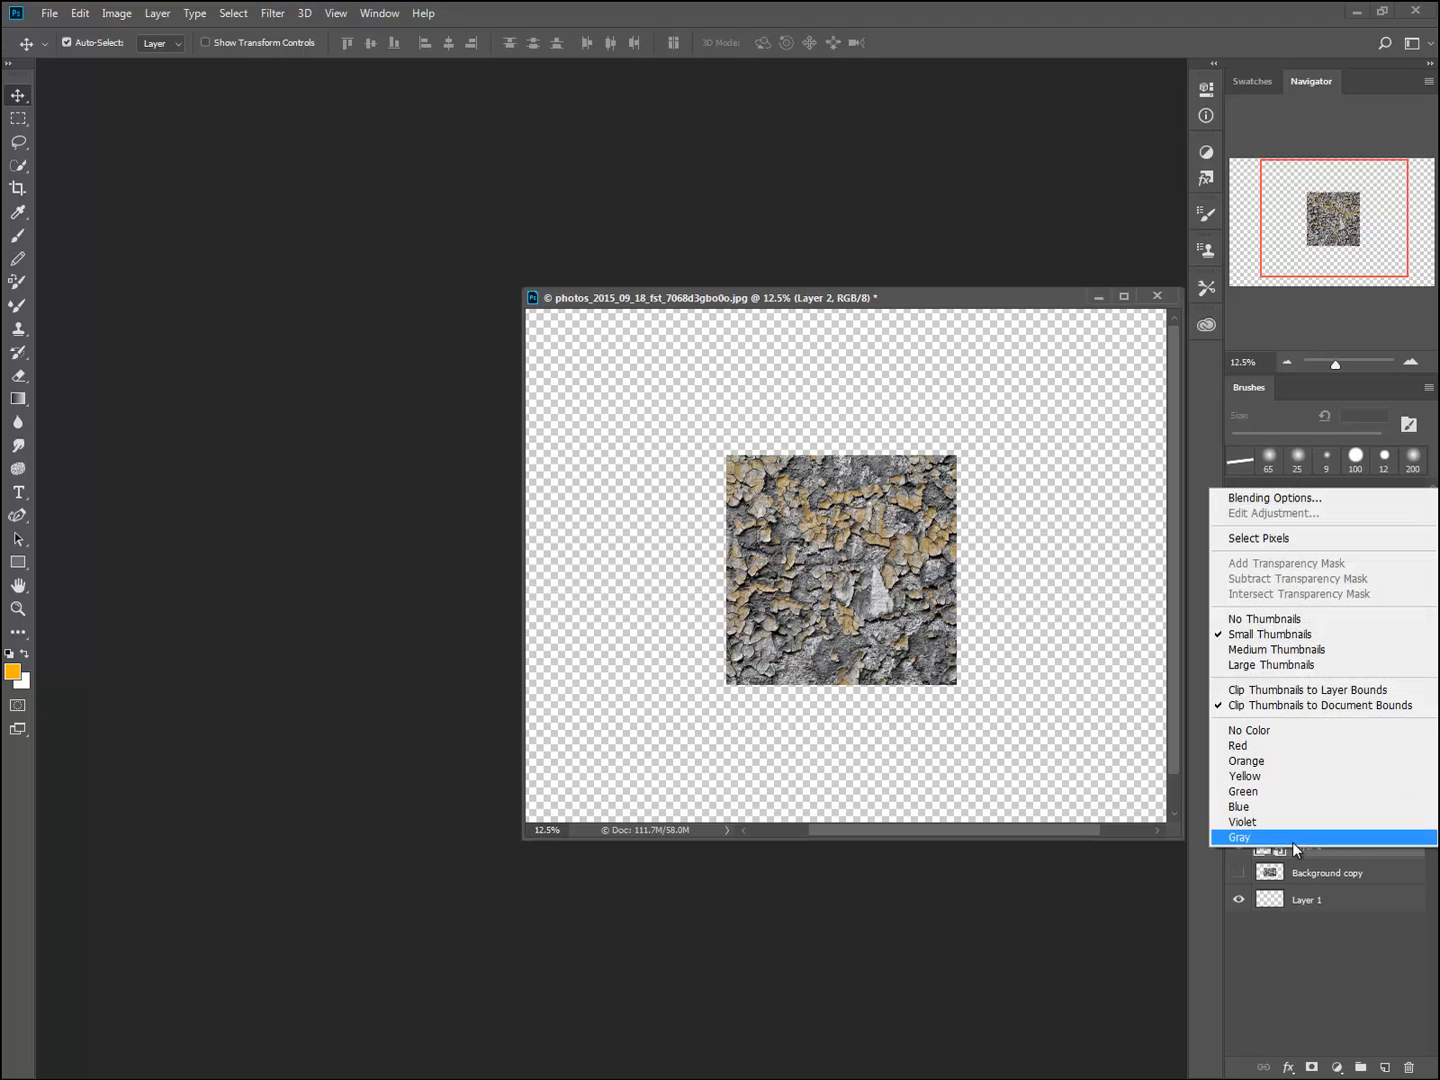
left_click(1309, 857)
right_click(1350, 849)
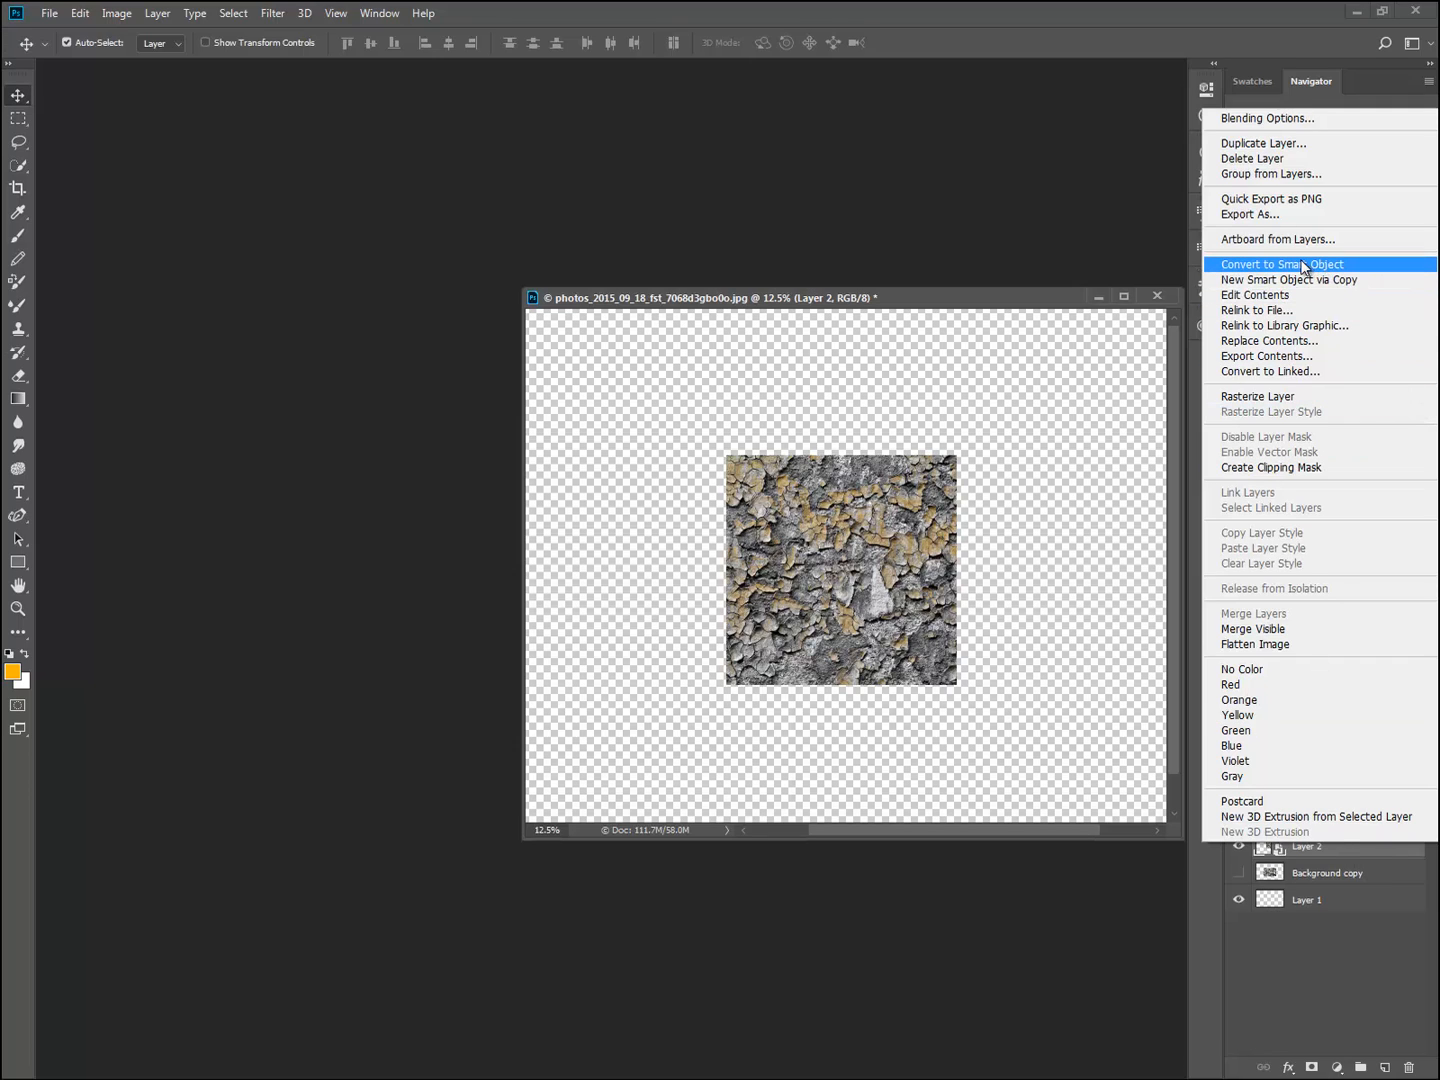
left_click(1282, 296)
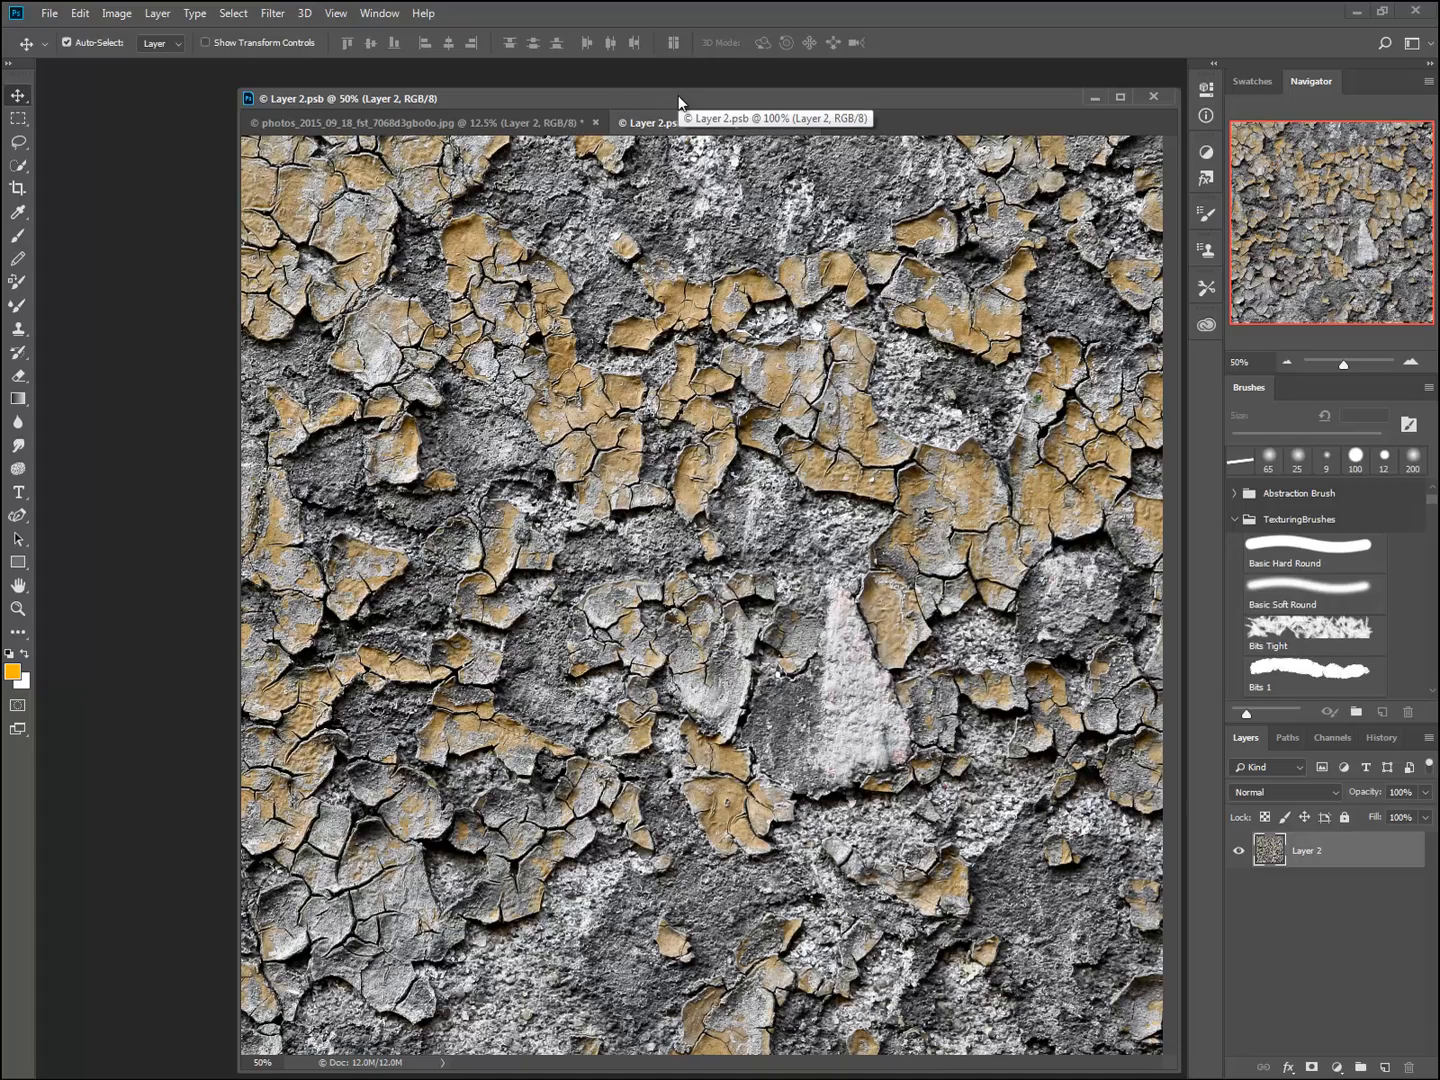
- Tile the Layer 2.psb and 7068d3gbo0o photo windows vertically so both documents sit side by side
left_click_drag(679, 101, 646, 101)
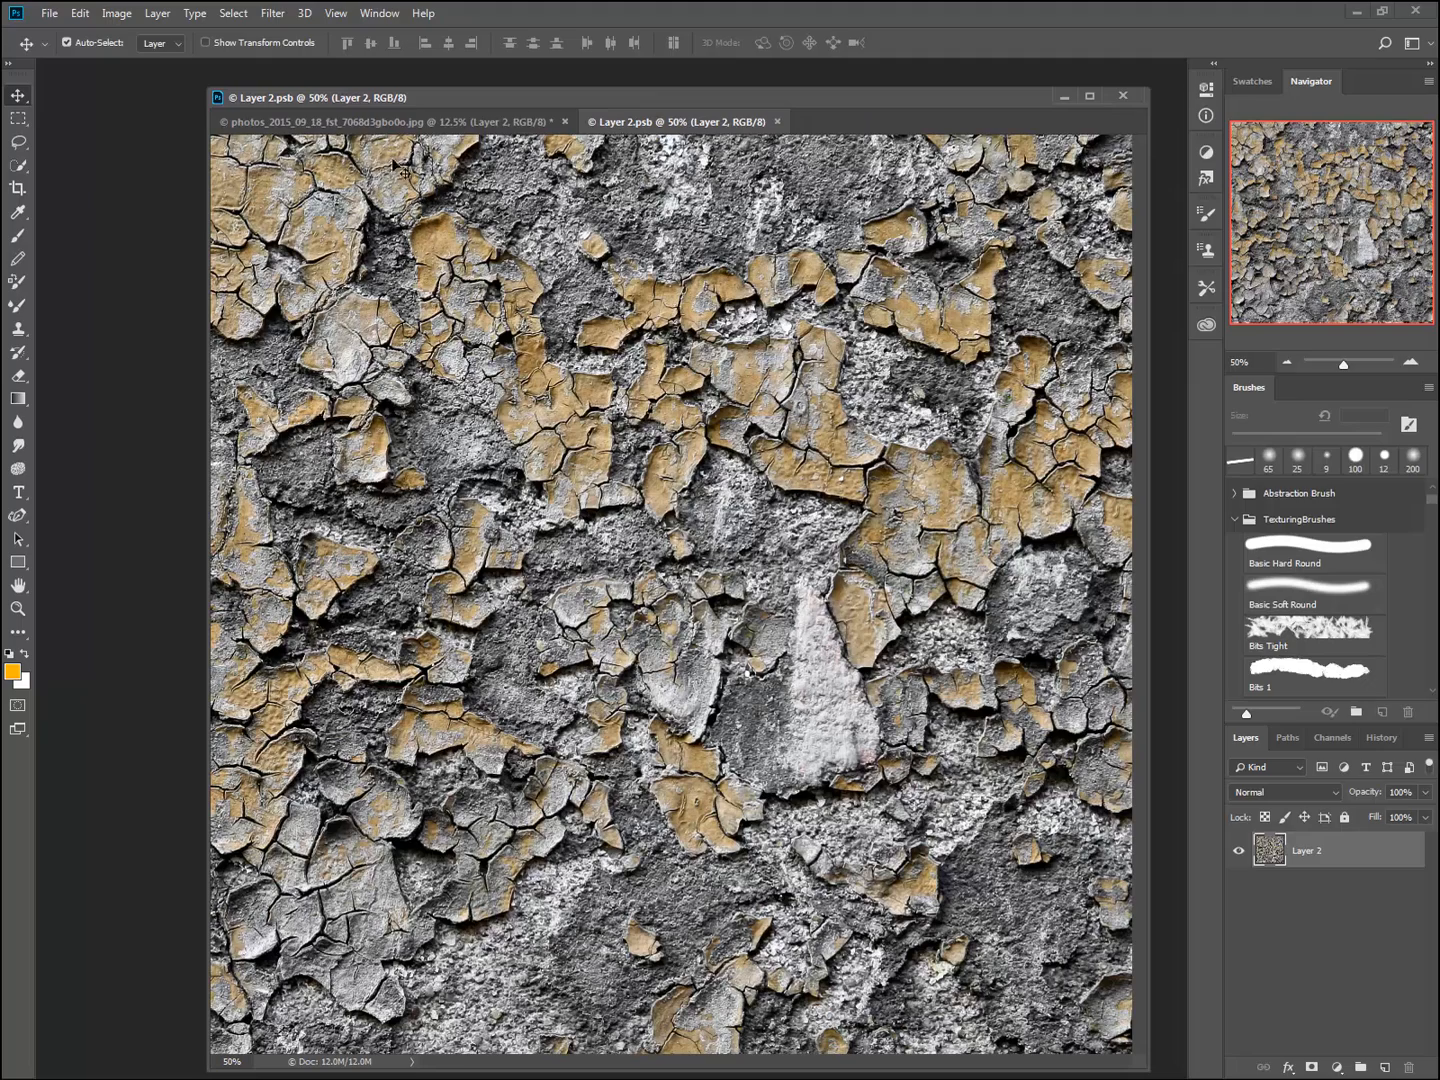
left_click(270, 14)
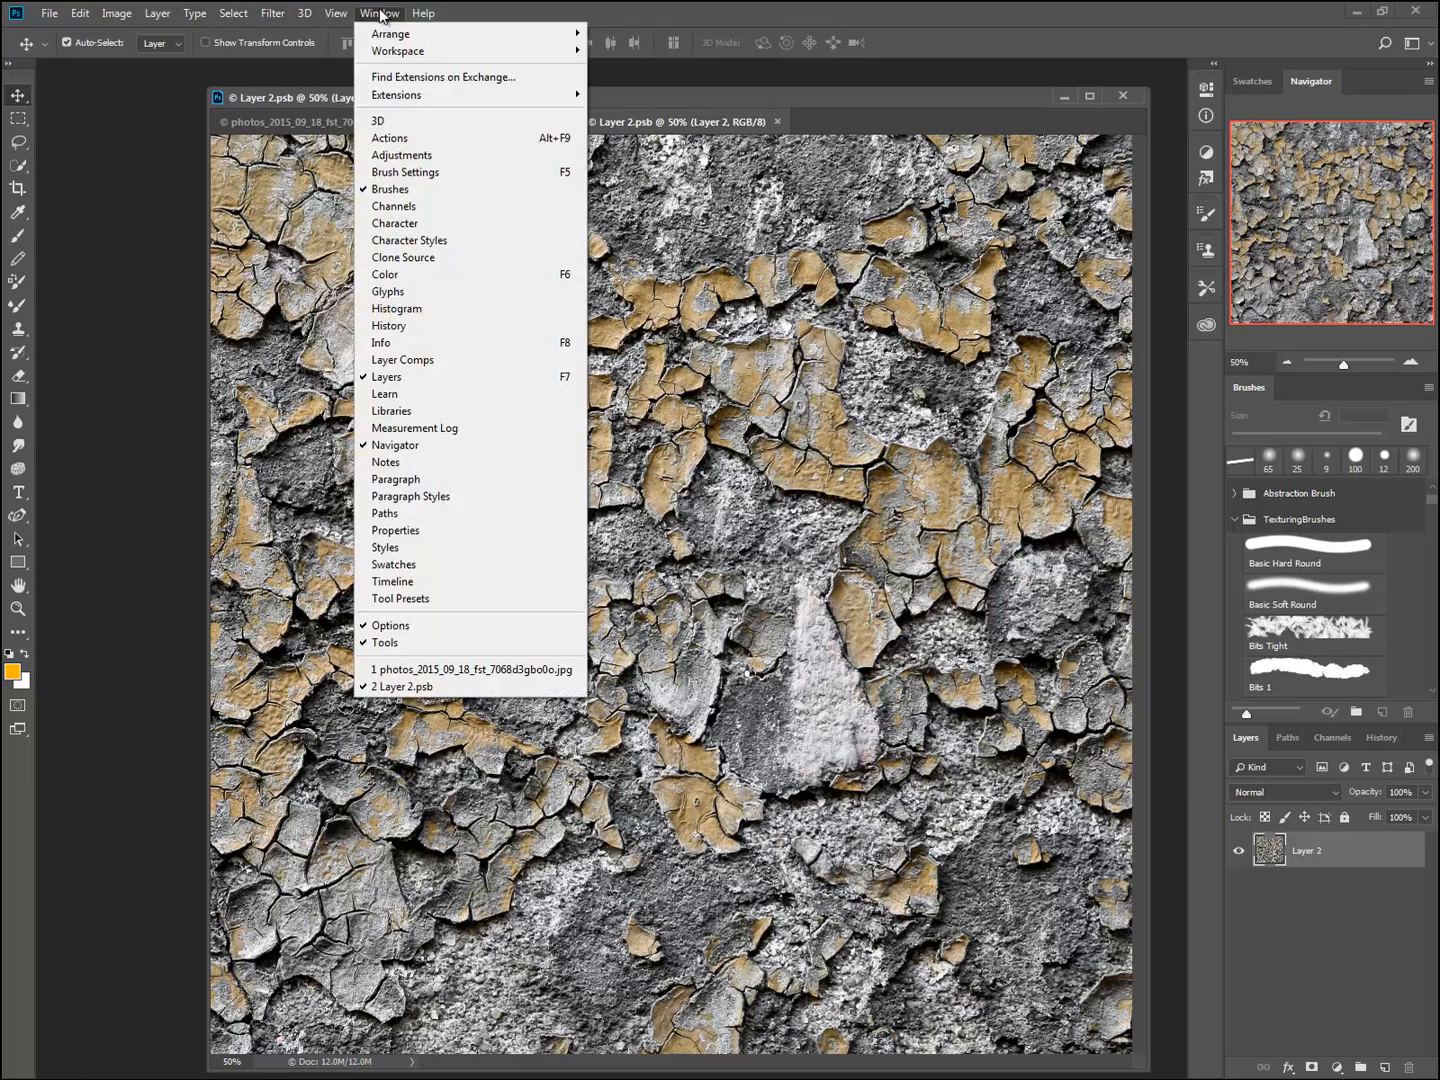
mouse_move(380, 13)
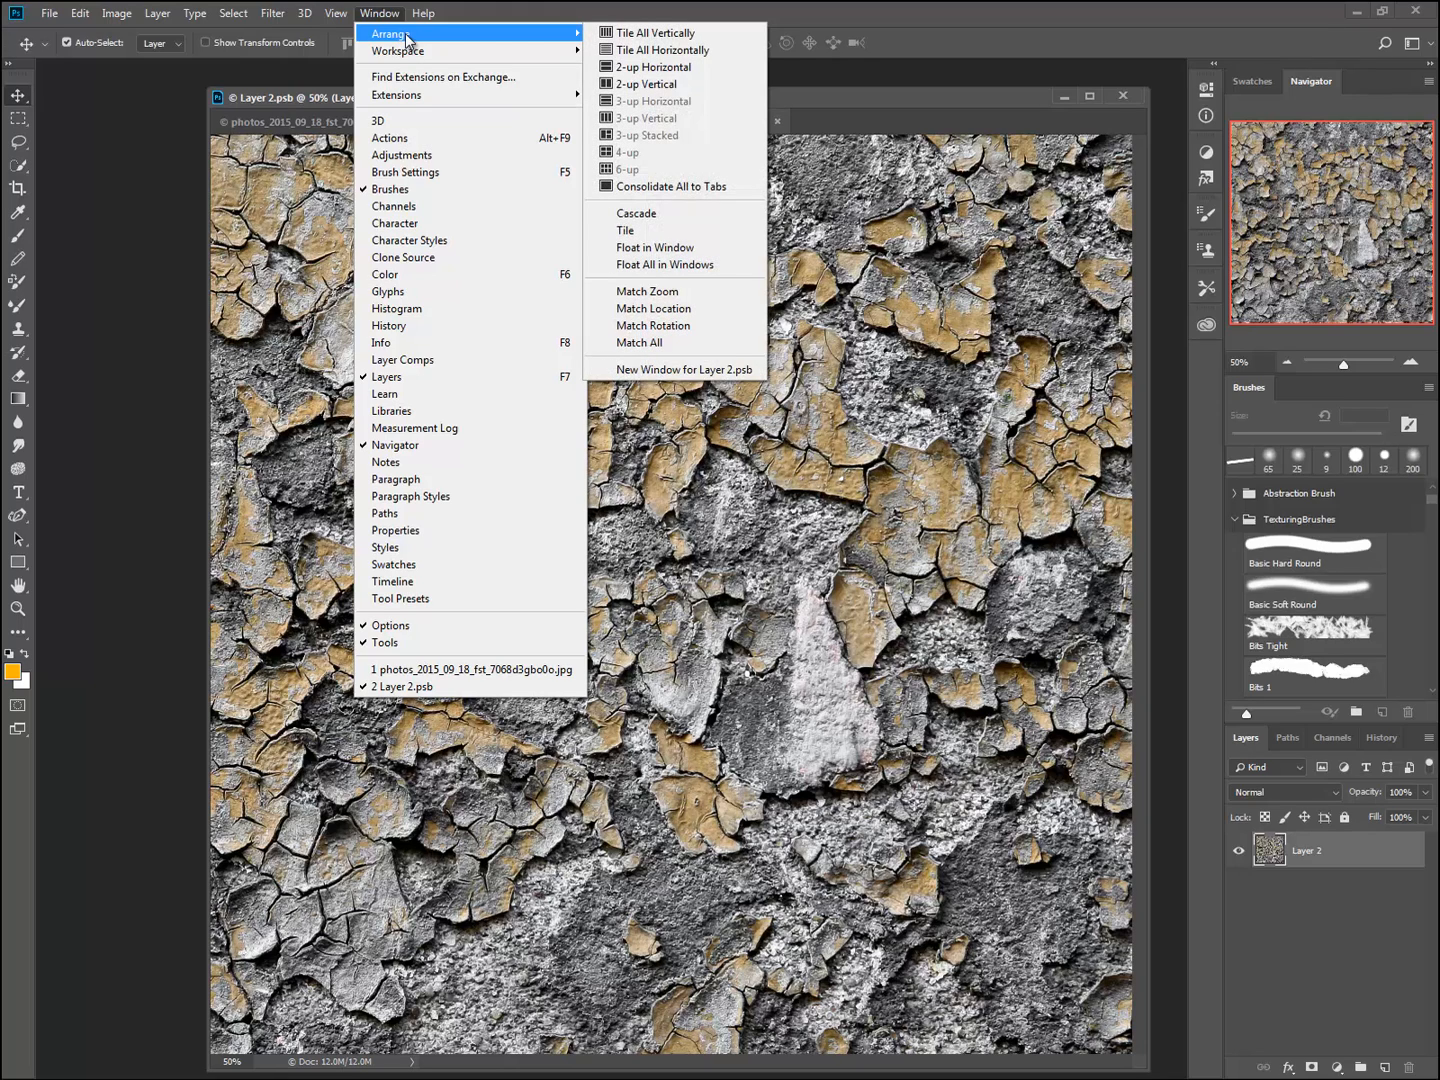
left_click(652, 38)
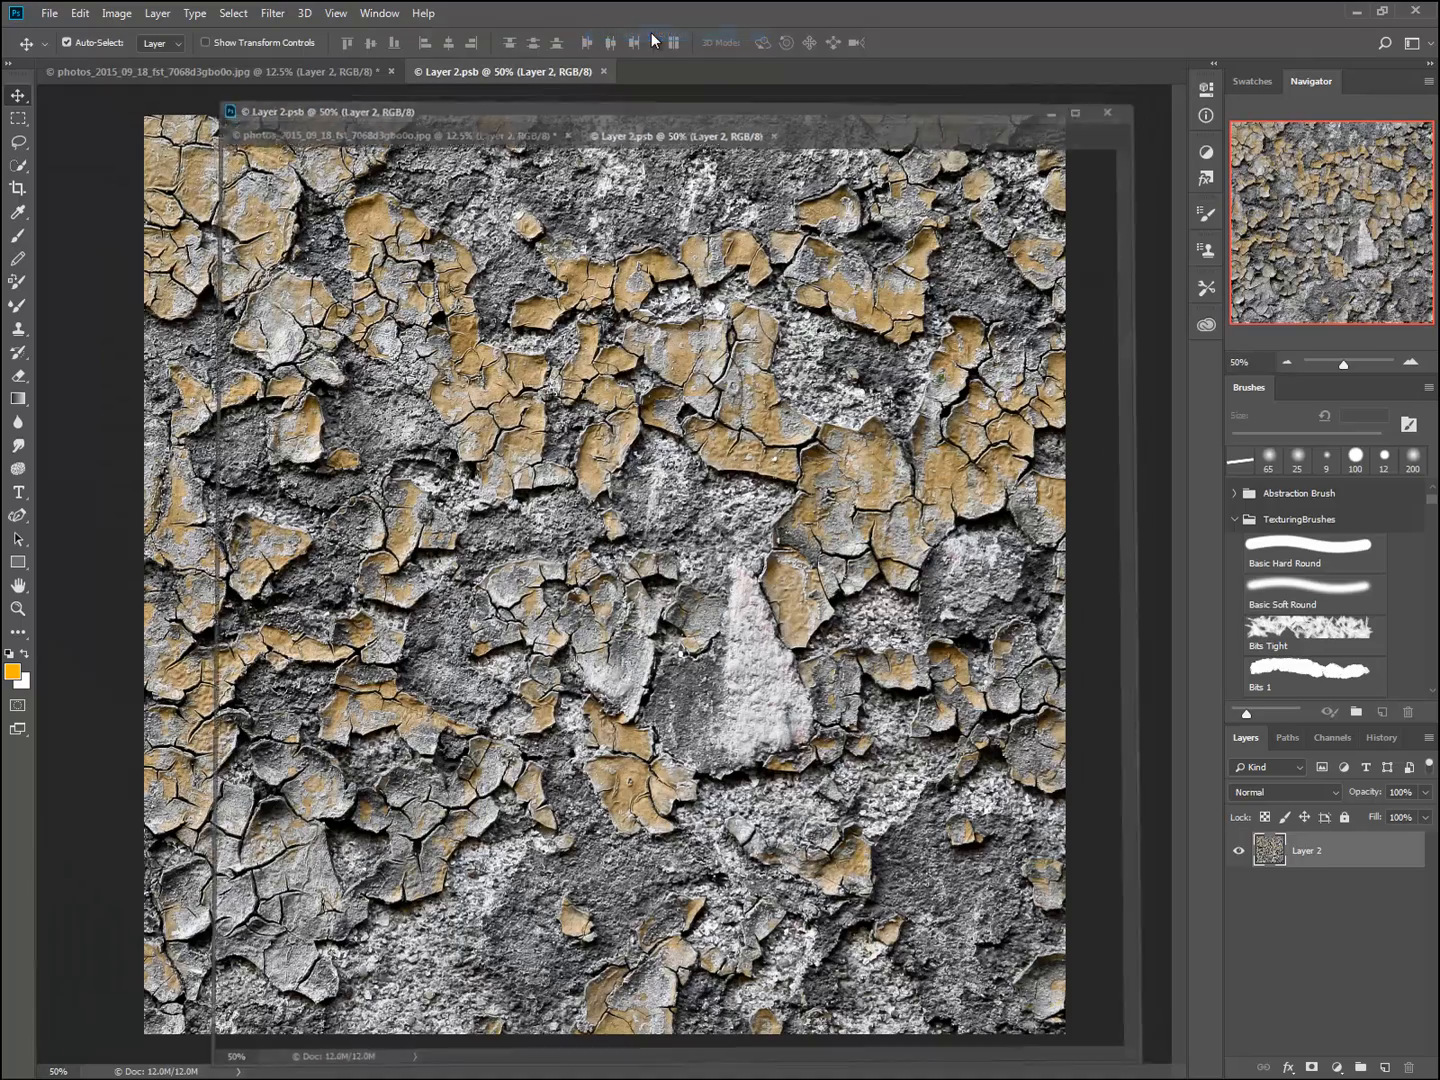
left_click(395, 16)
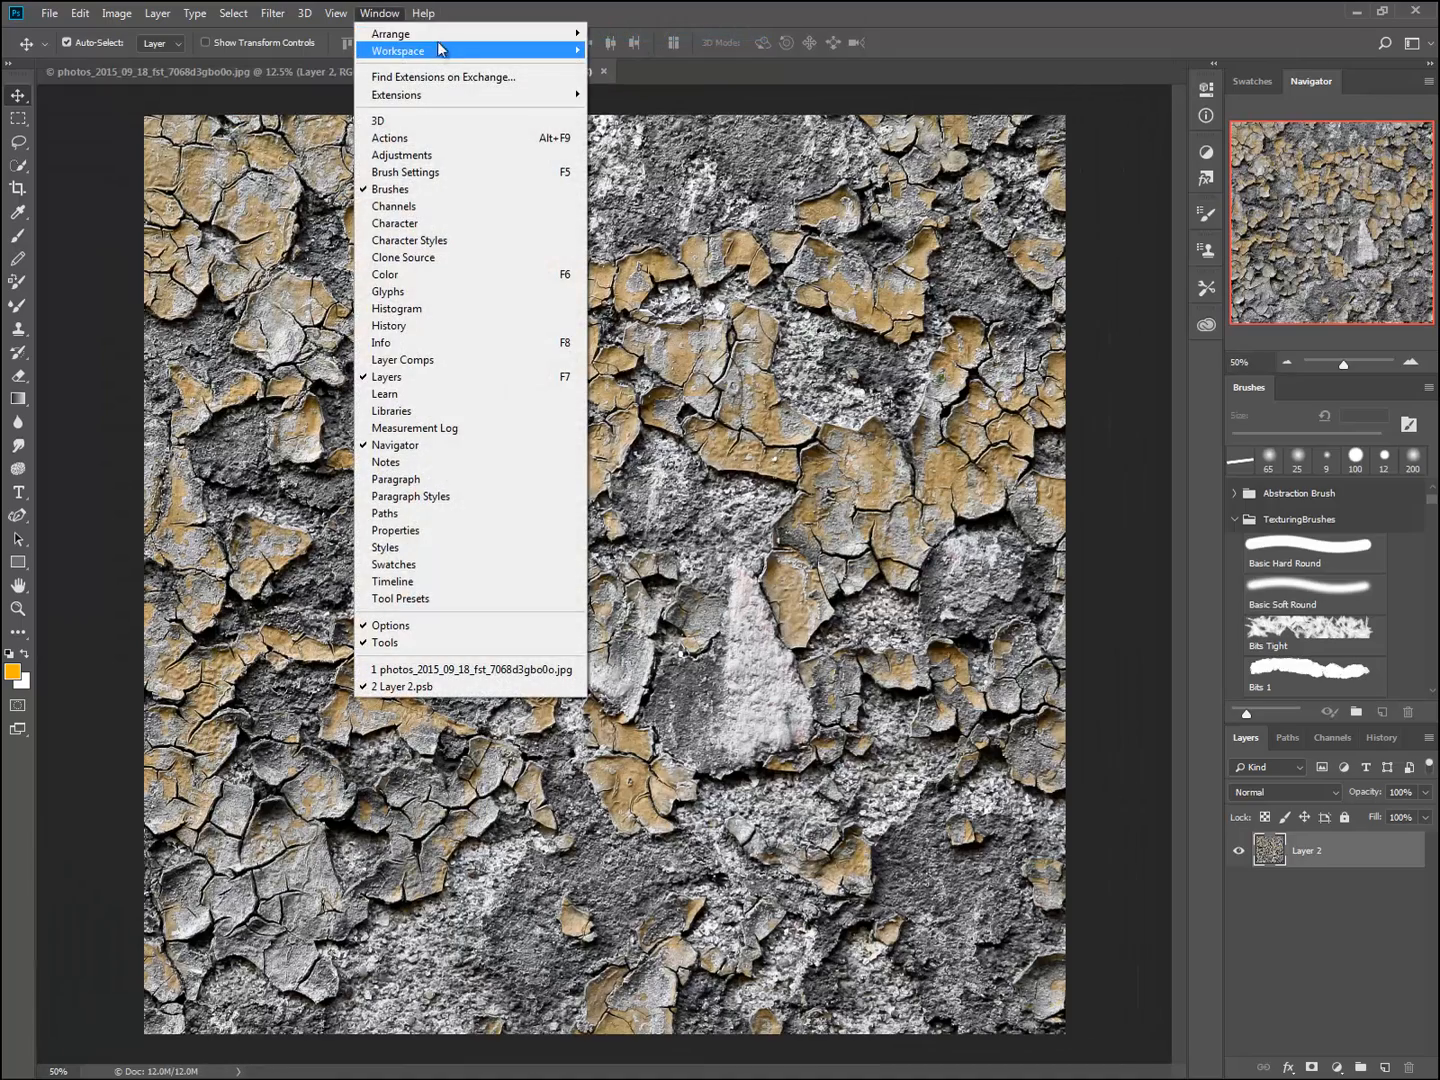
mouse_move(452, 36)
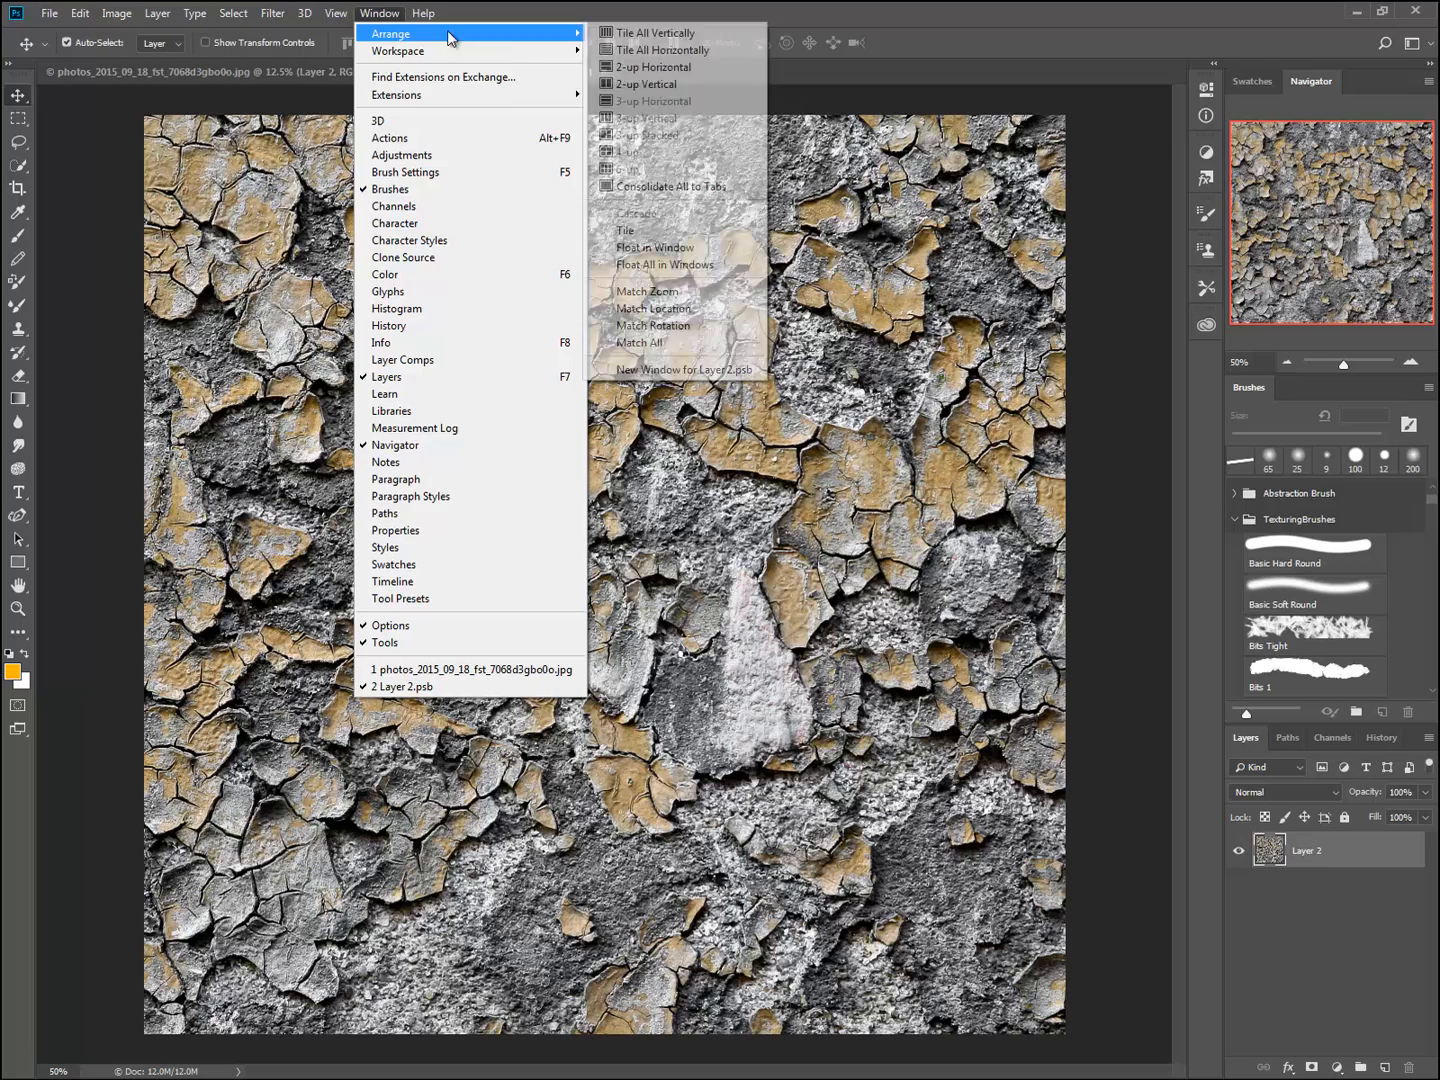
left_click(682, 37)
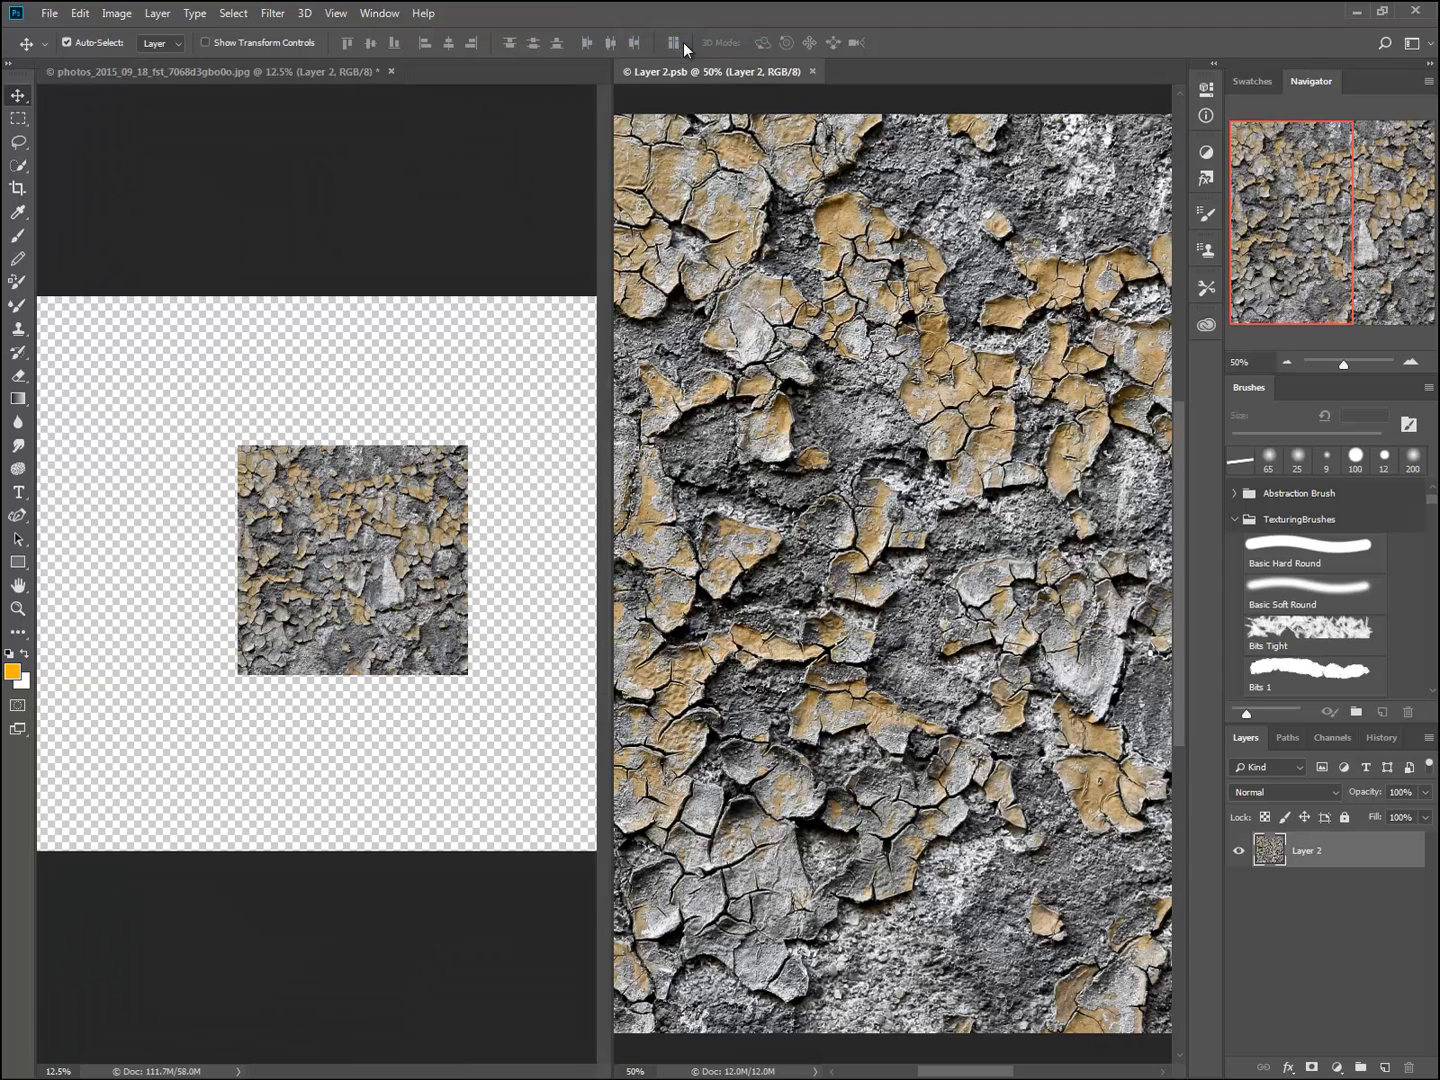
- View the whole texture in Layer 2.psb at different zoom levels, ending at 16.67%
left_click(870, 98)
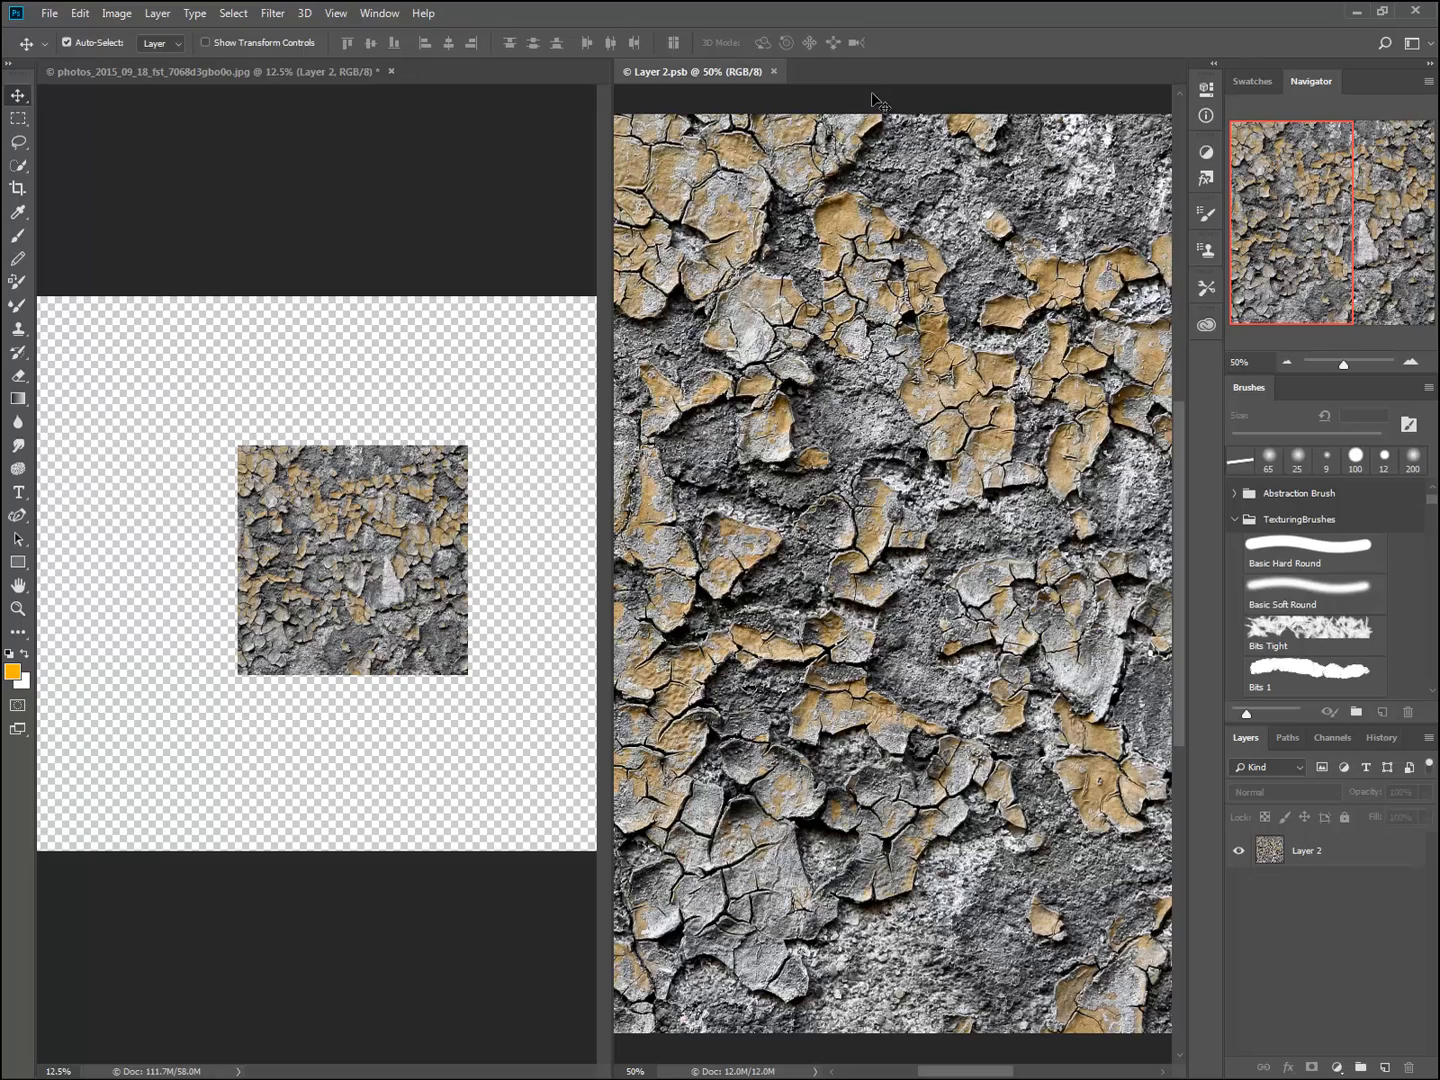
key("ctrl+minus")
key("ctrl+minus")
key("ctrl+minus")
key("ctrl+minus")
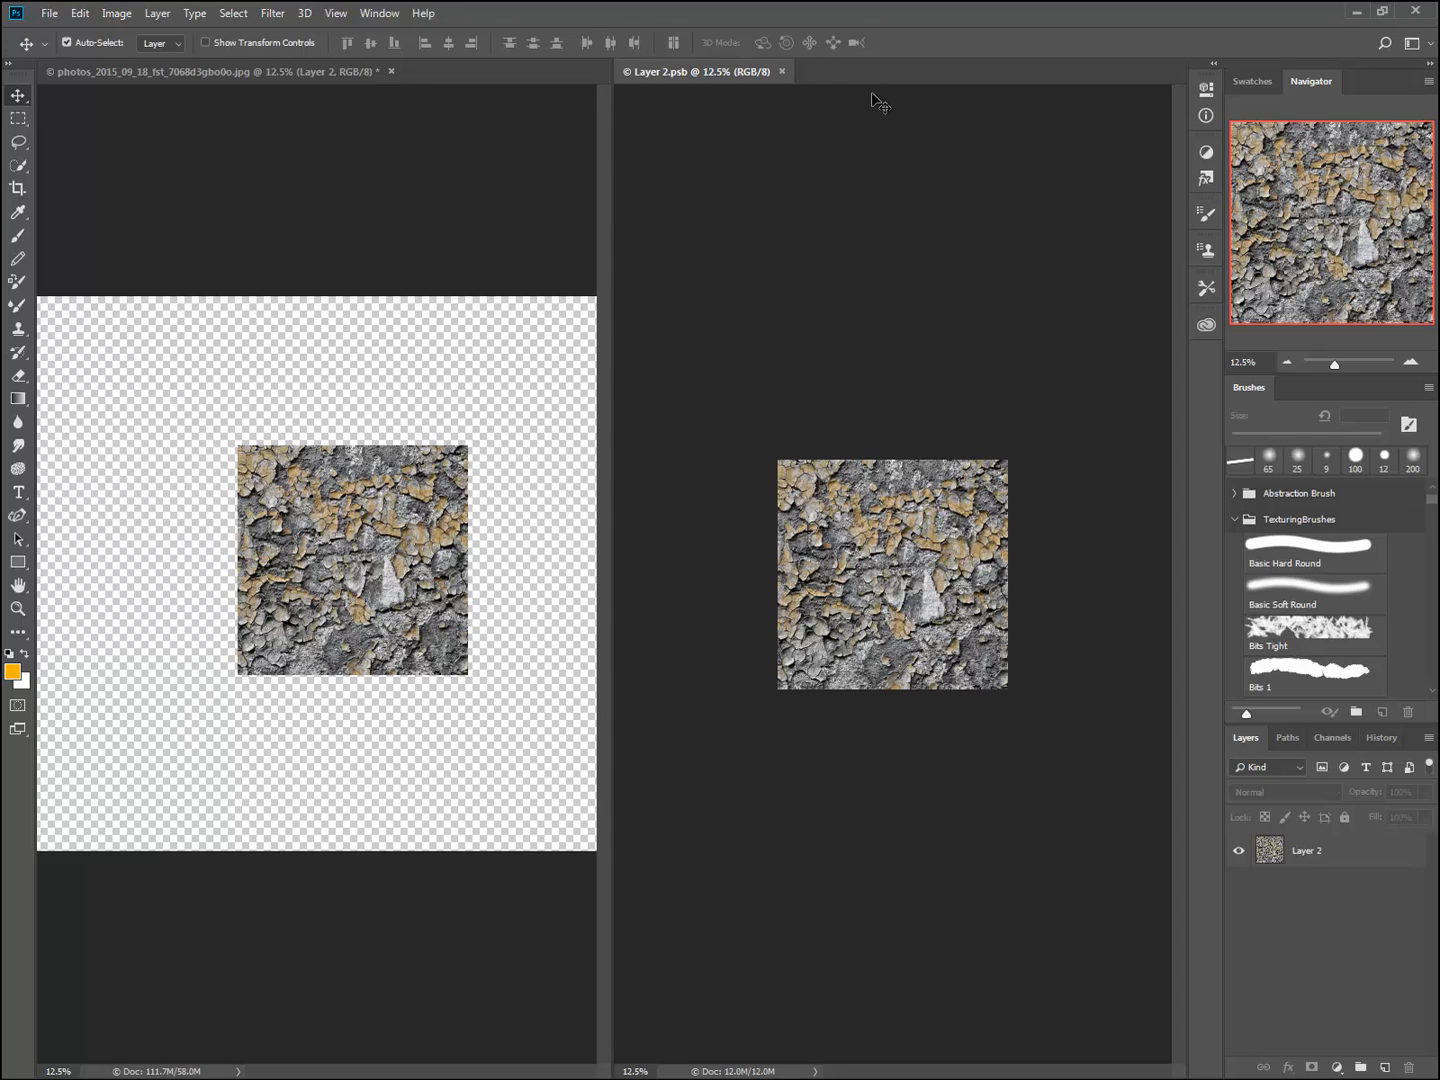
key("ctrl+plus")
key("ctrl+minus")
key("ctrl+minus")
key("ctrl+plus")
key("ctrl+plus")
key("ctrl+plus")
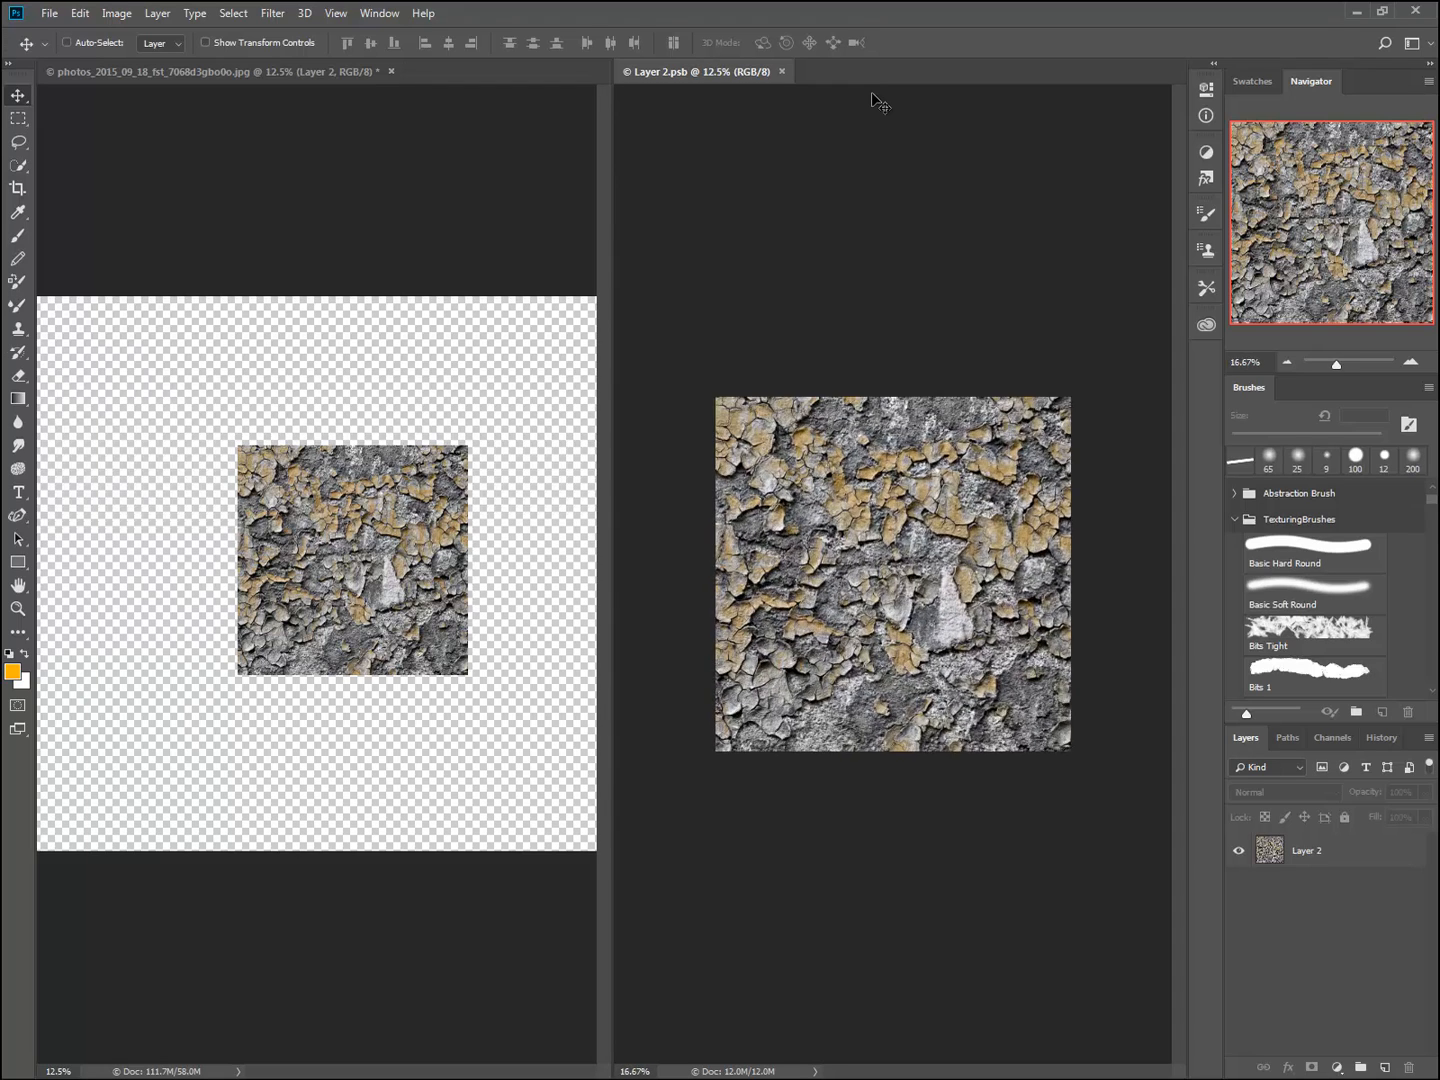
key("ctrl+plus")
key("ctrl+minus")
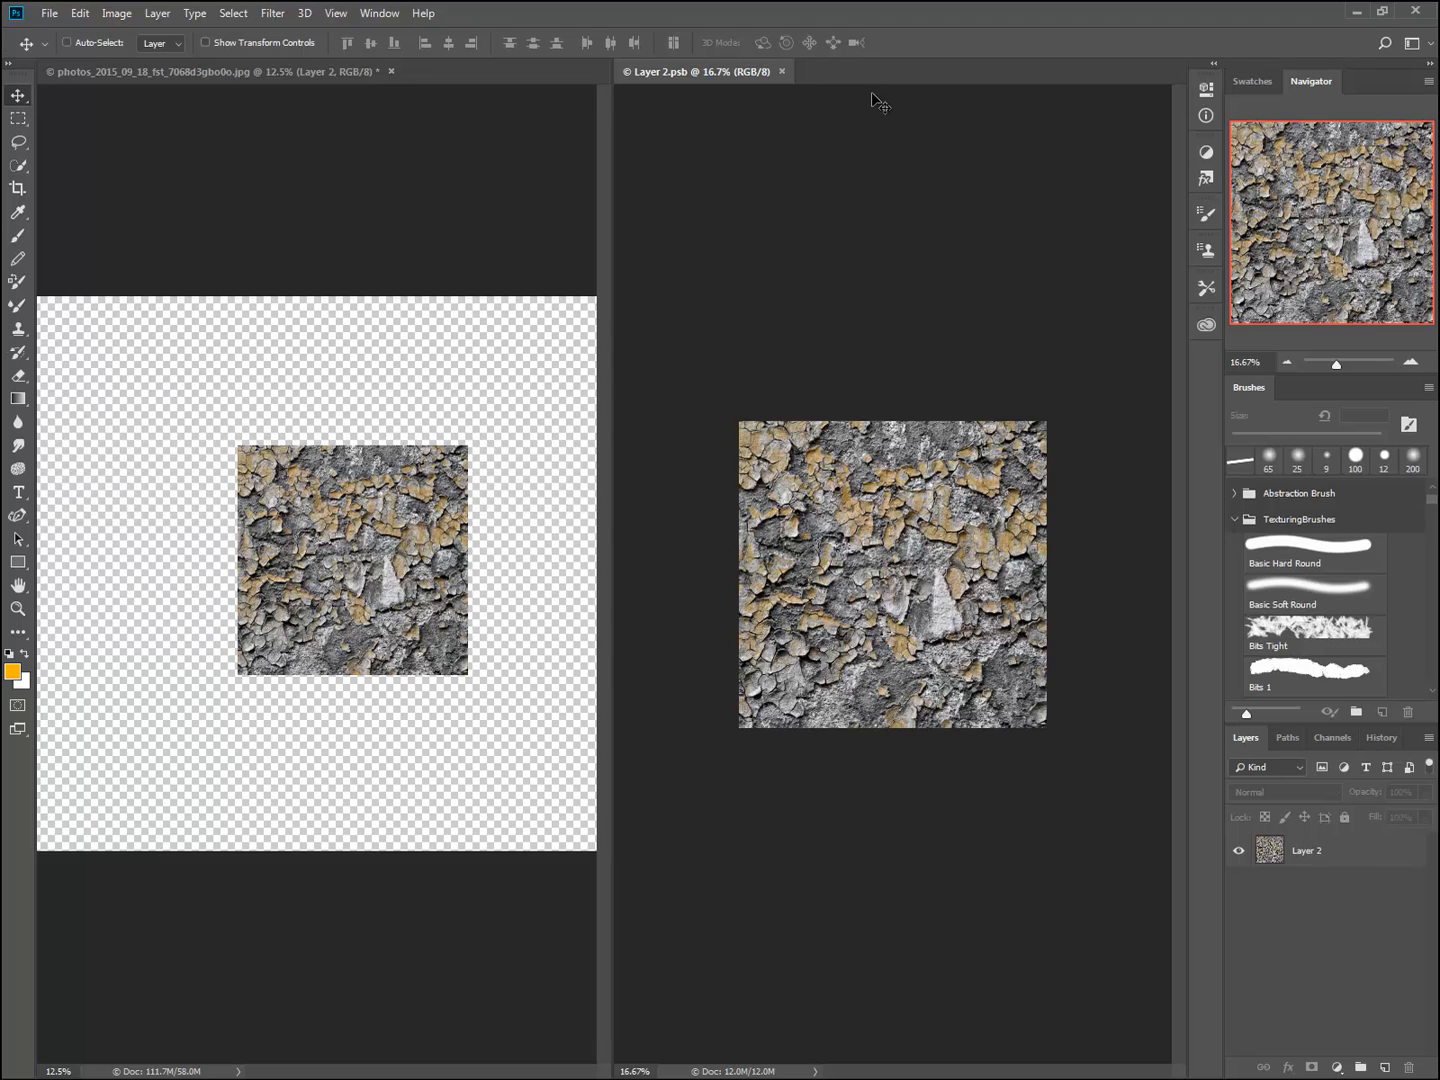
key("ctrl+minus")
key("ctrl+plus")
- Duplicate the Layer 2 smart object eight times in the photo document, snapping the copies edge to edge into a 3 × 3 grid around the original
left_click(401, 491)
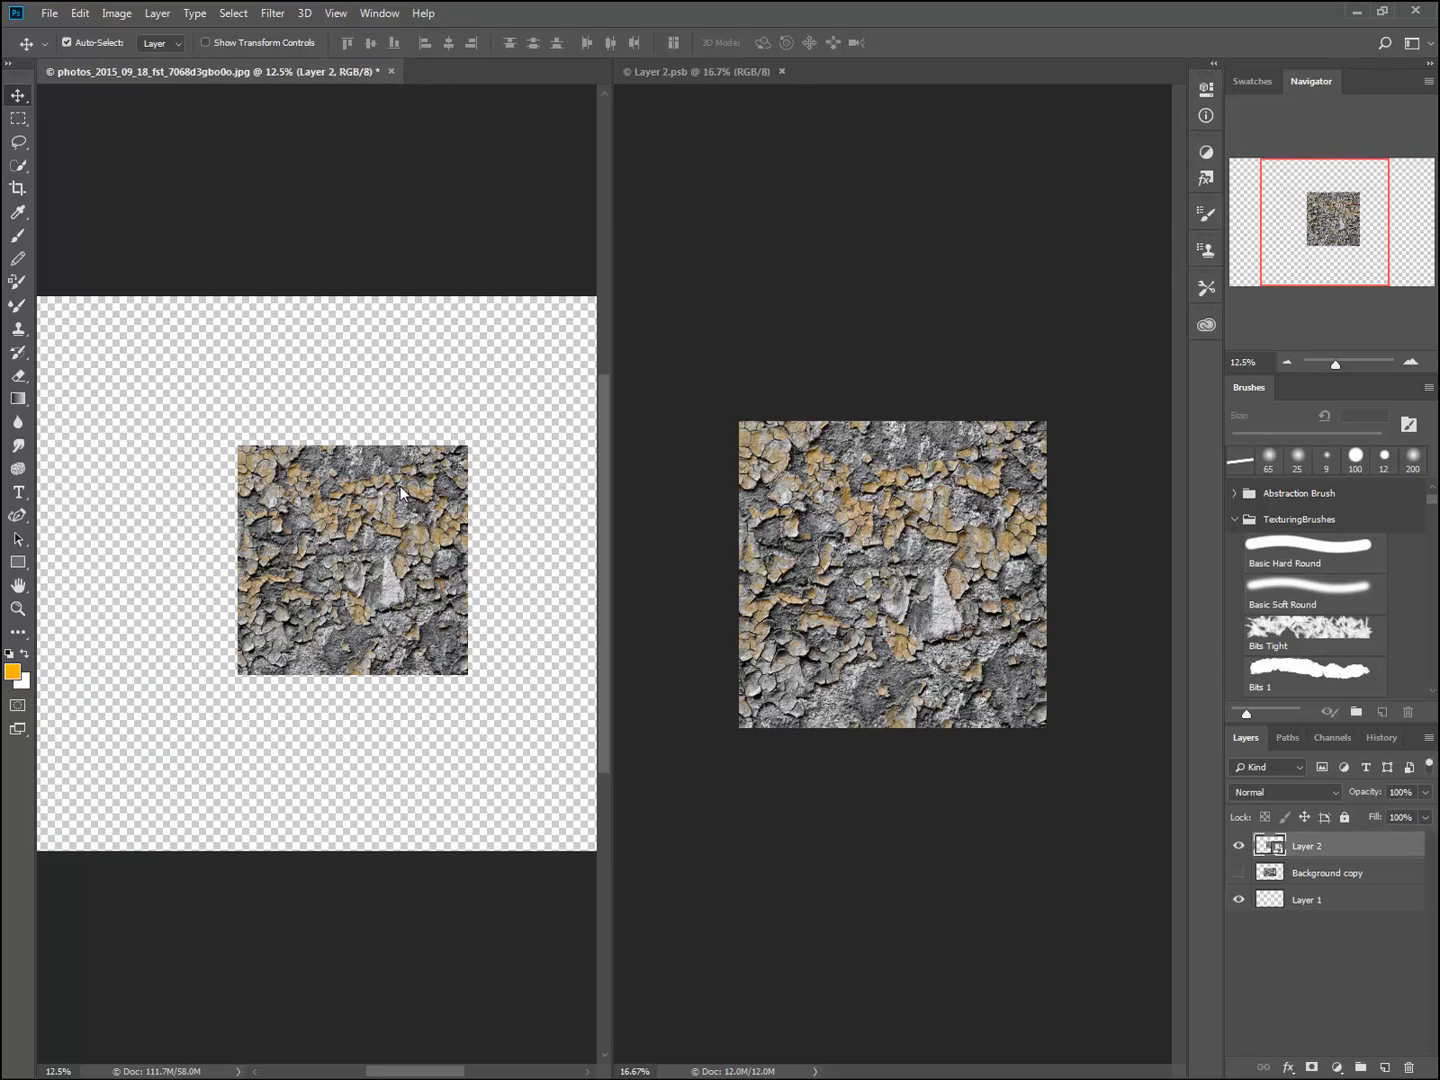
key("ctrl+minus")
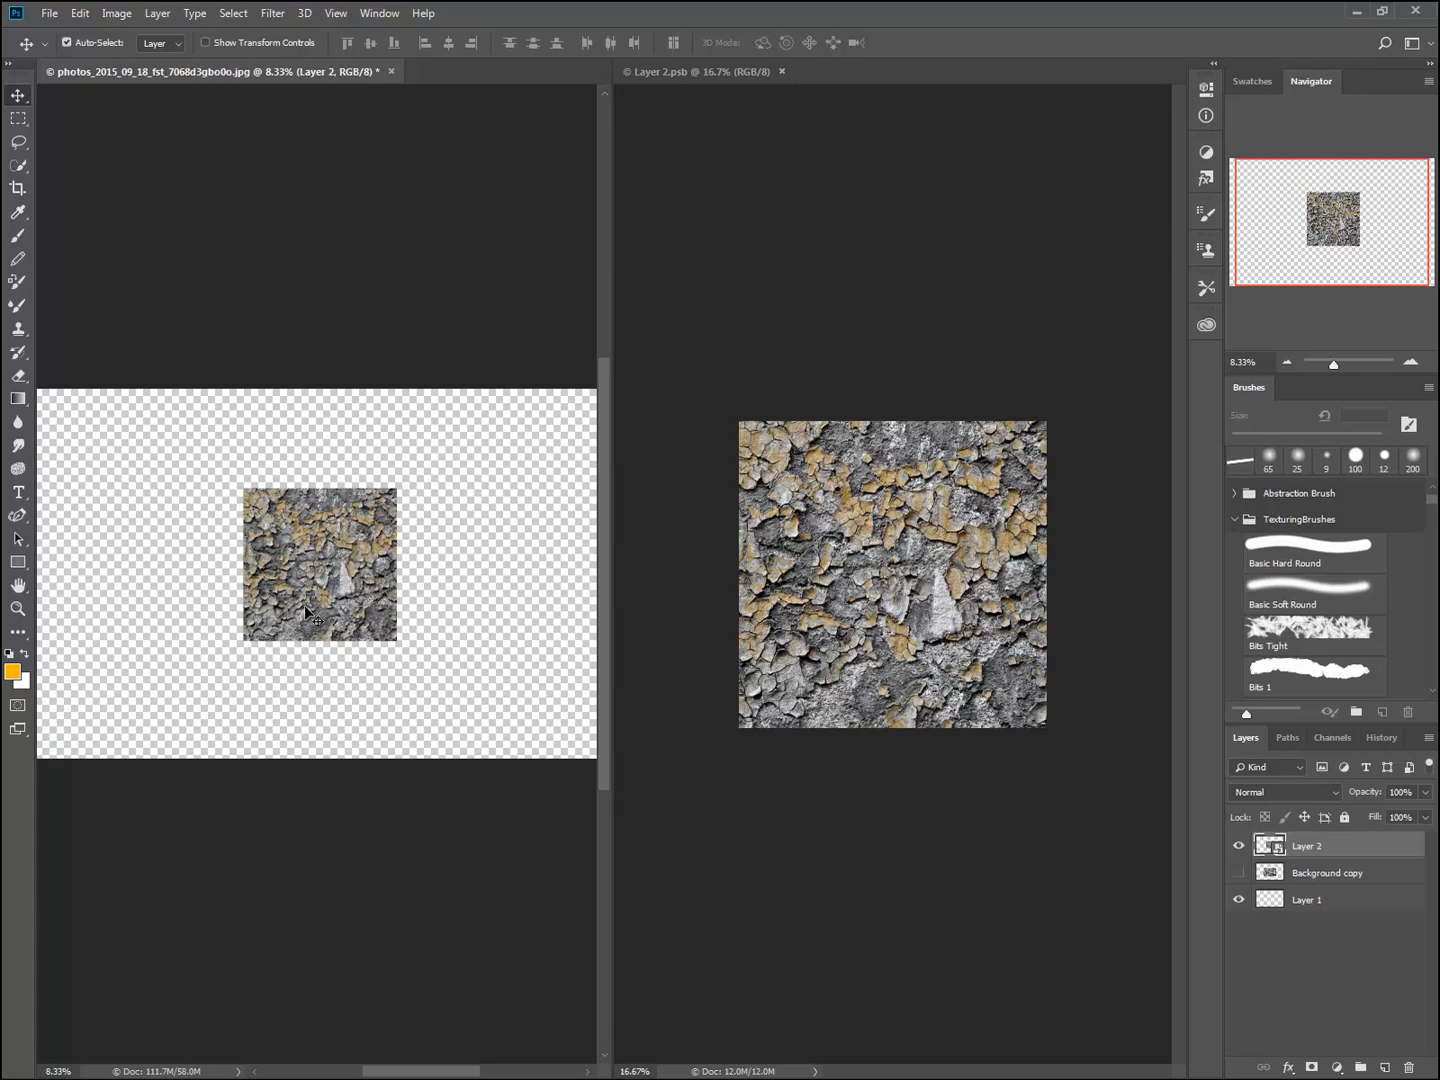
left_click_drag(304, 609, 522, 448)
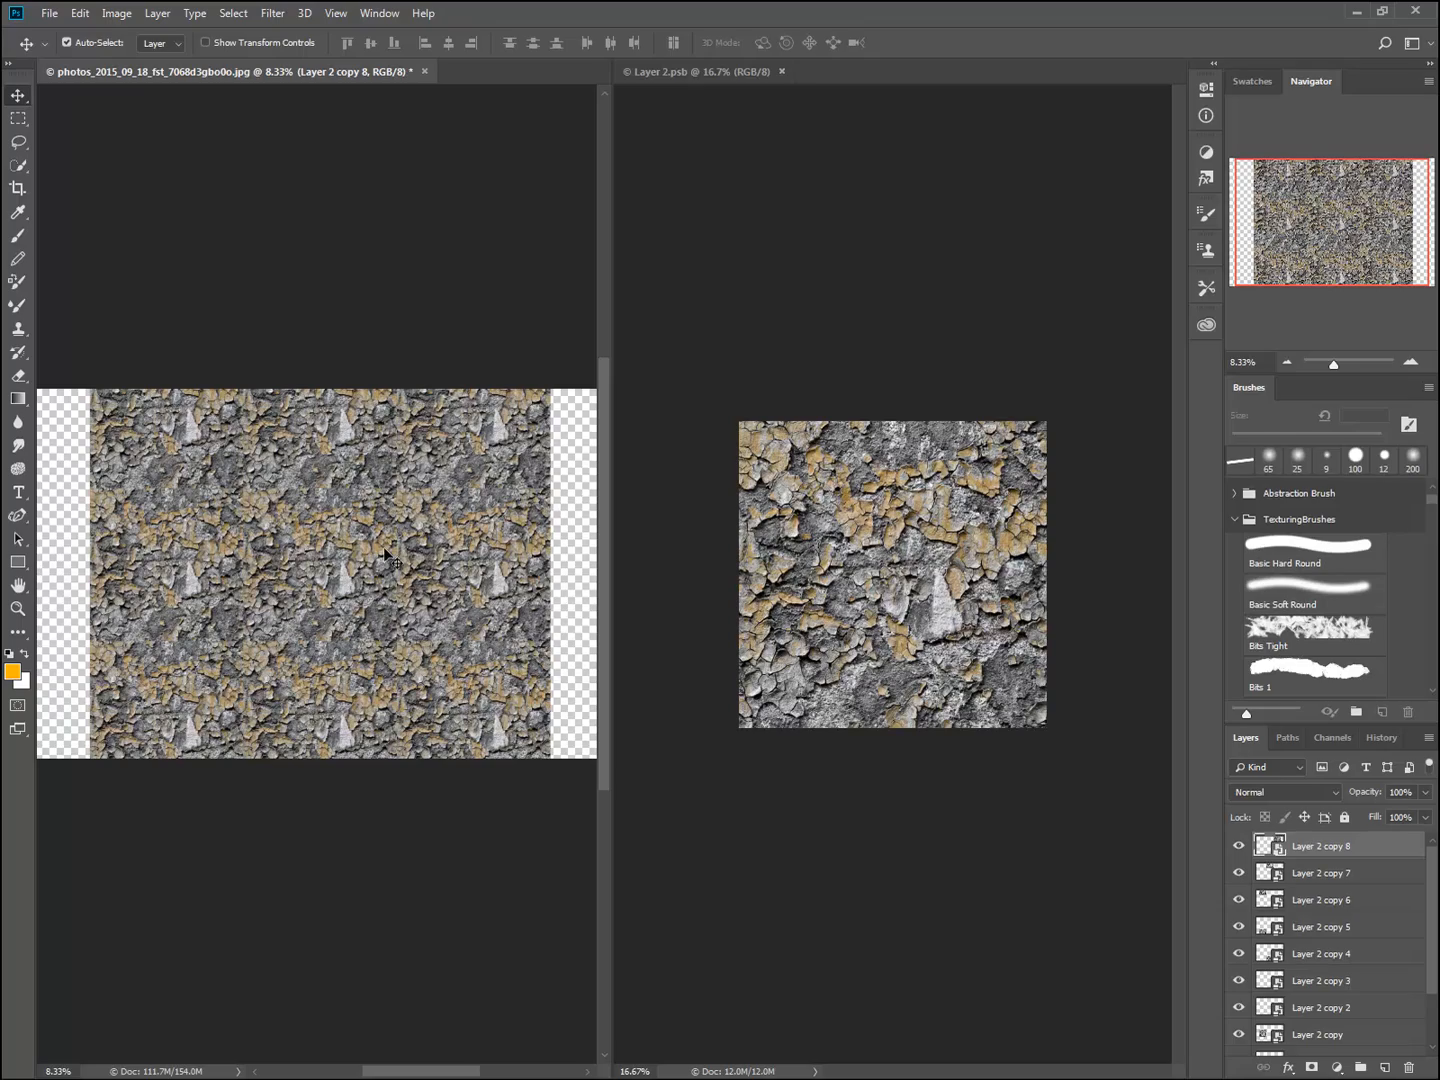
- Examine the seams and repeating features of the tiled grid at magnifications between 4% and 25%
key("ctrl+plus")
key("ctrl+plus")
key("ctrl+plus")
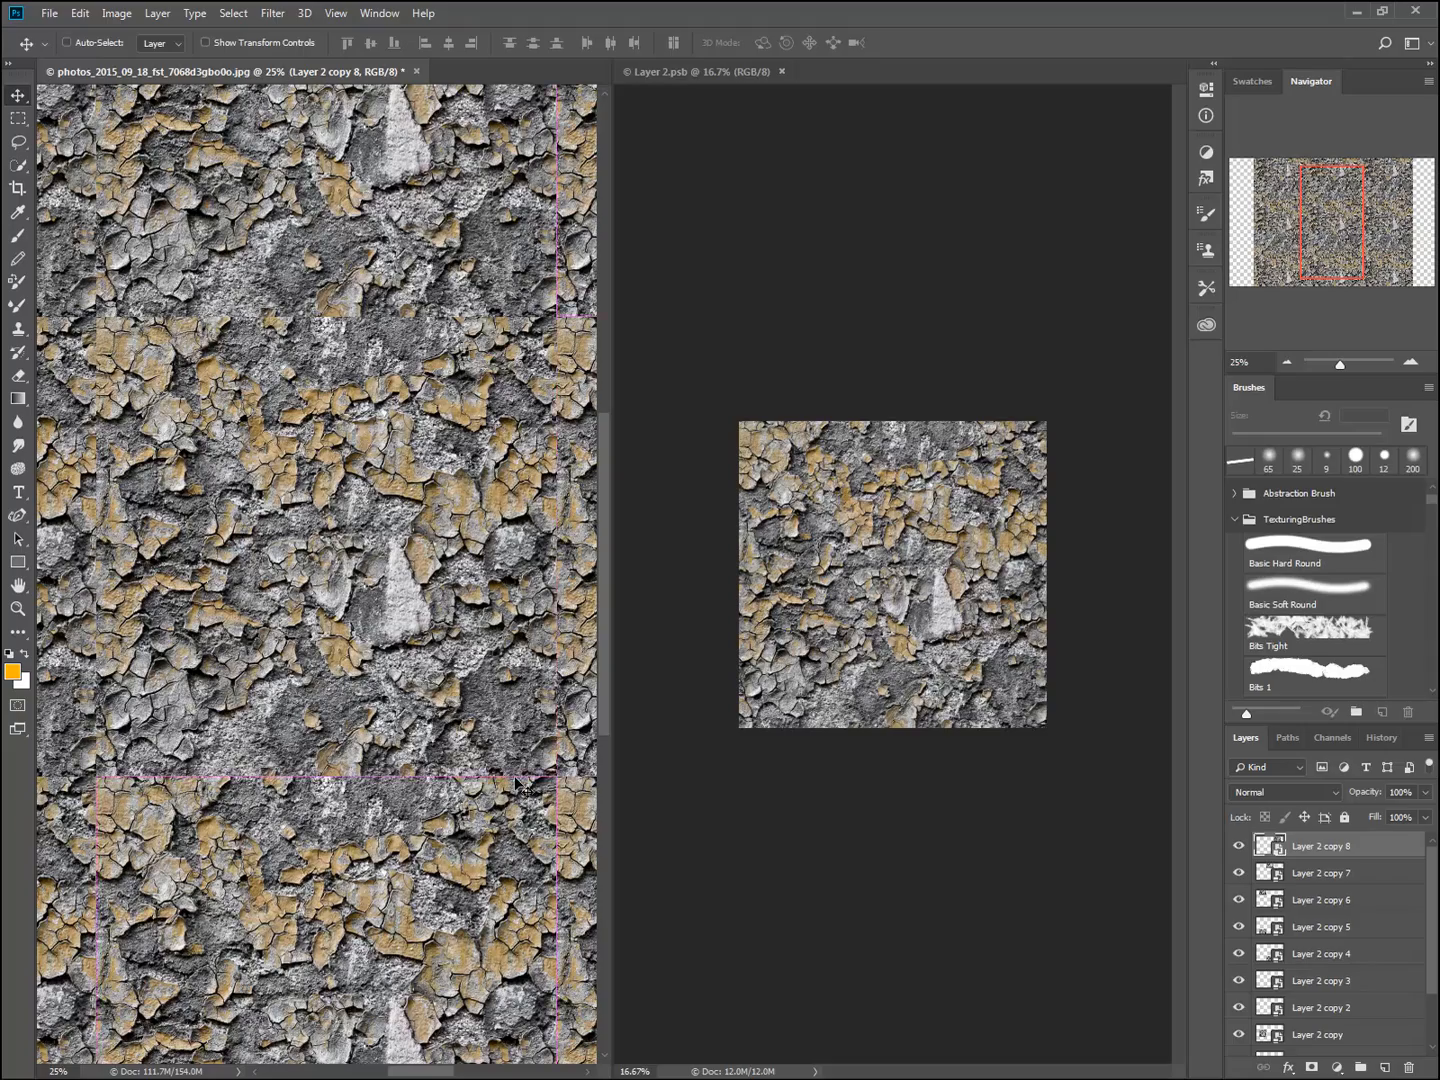
key("ctrl+minus")
key("ctrl+minus")
key("ctrl+minus")
key("ctrl+plus")
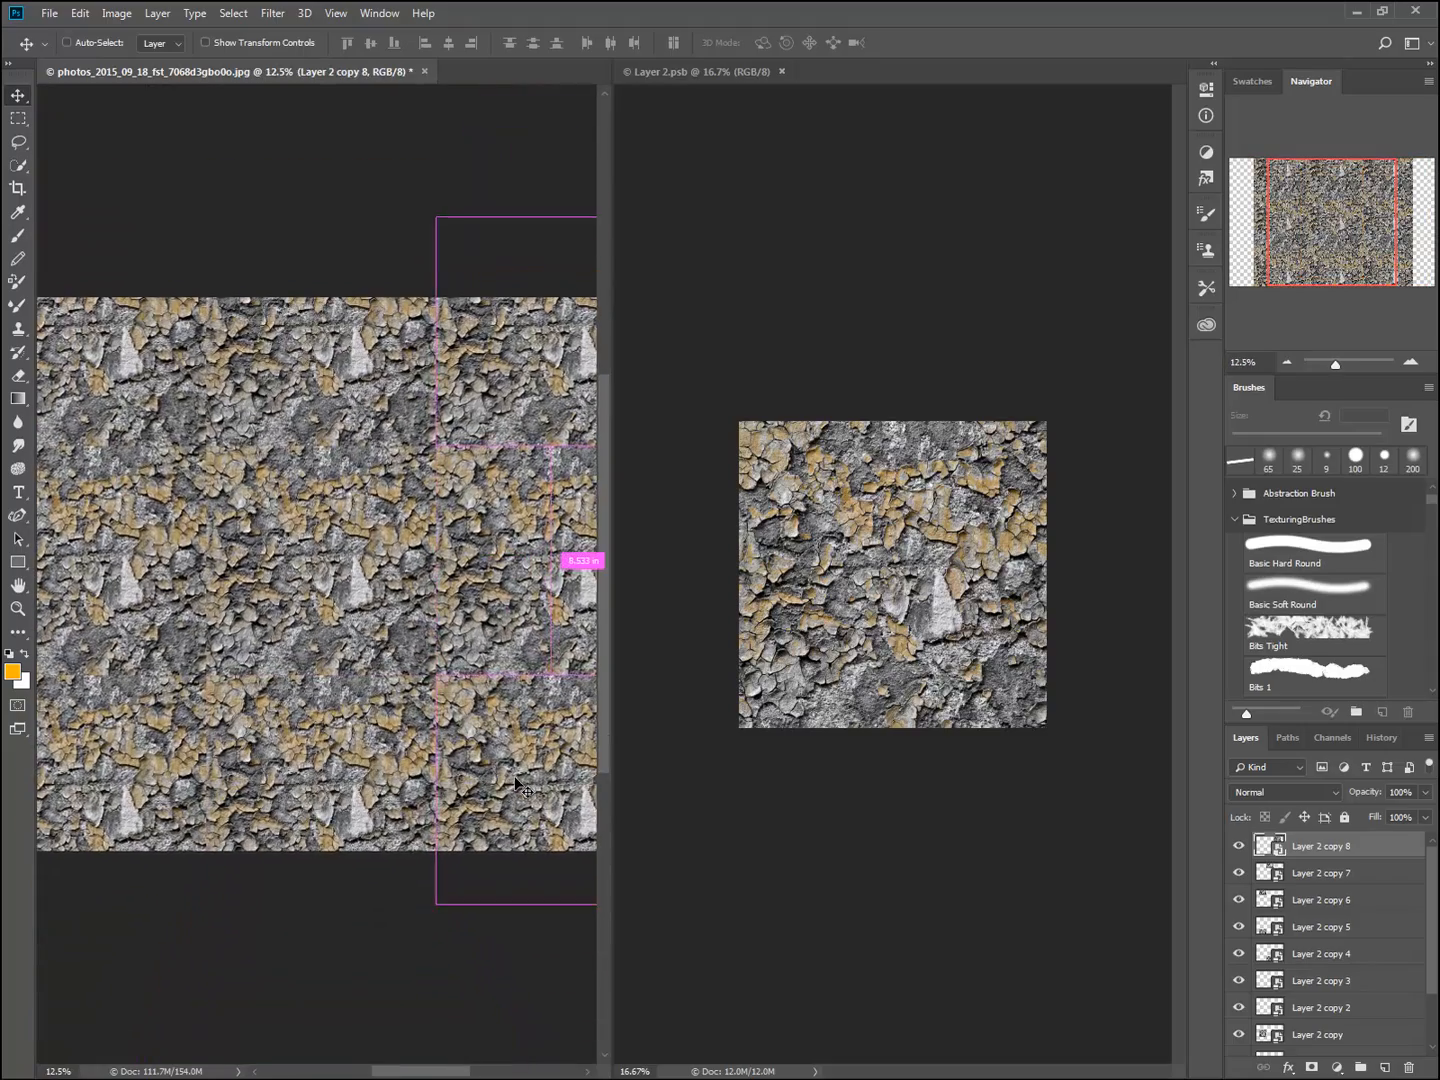
key("ctrl+minus")
key("ctrl+plus")
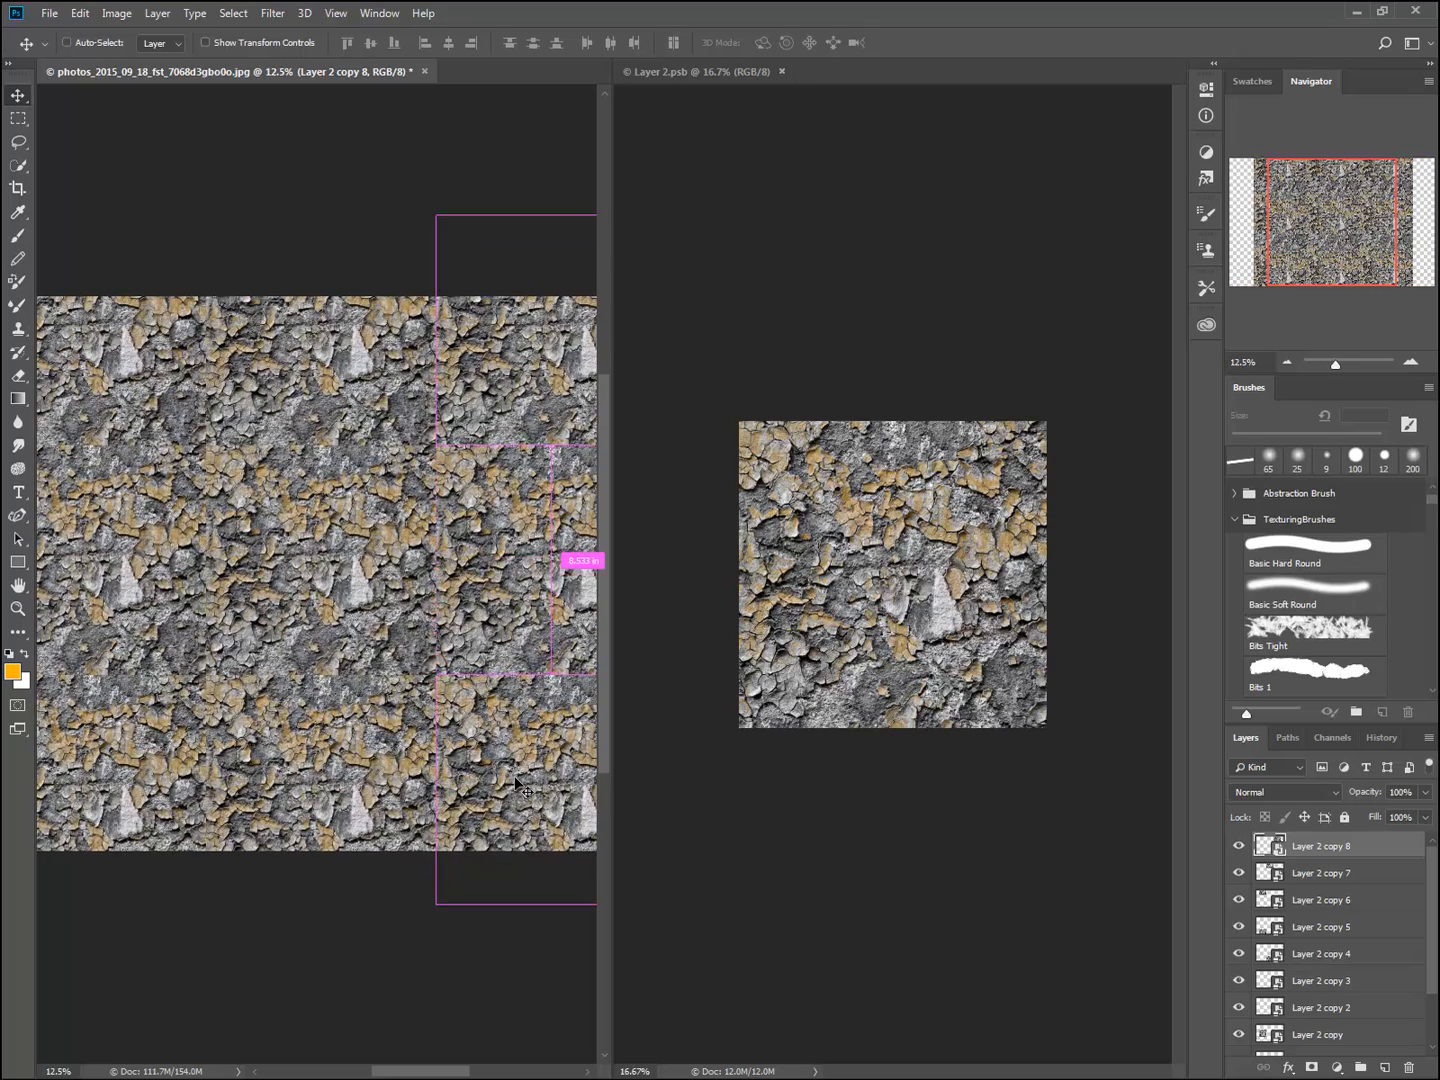
key("ctrl+minus")
key("ctrl+minus")
key("ctrl+minus")
key("ctrl+minus")
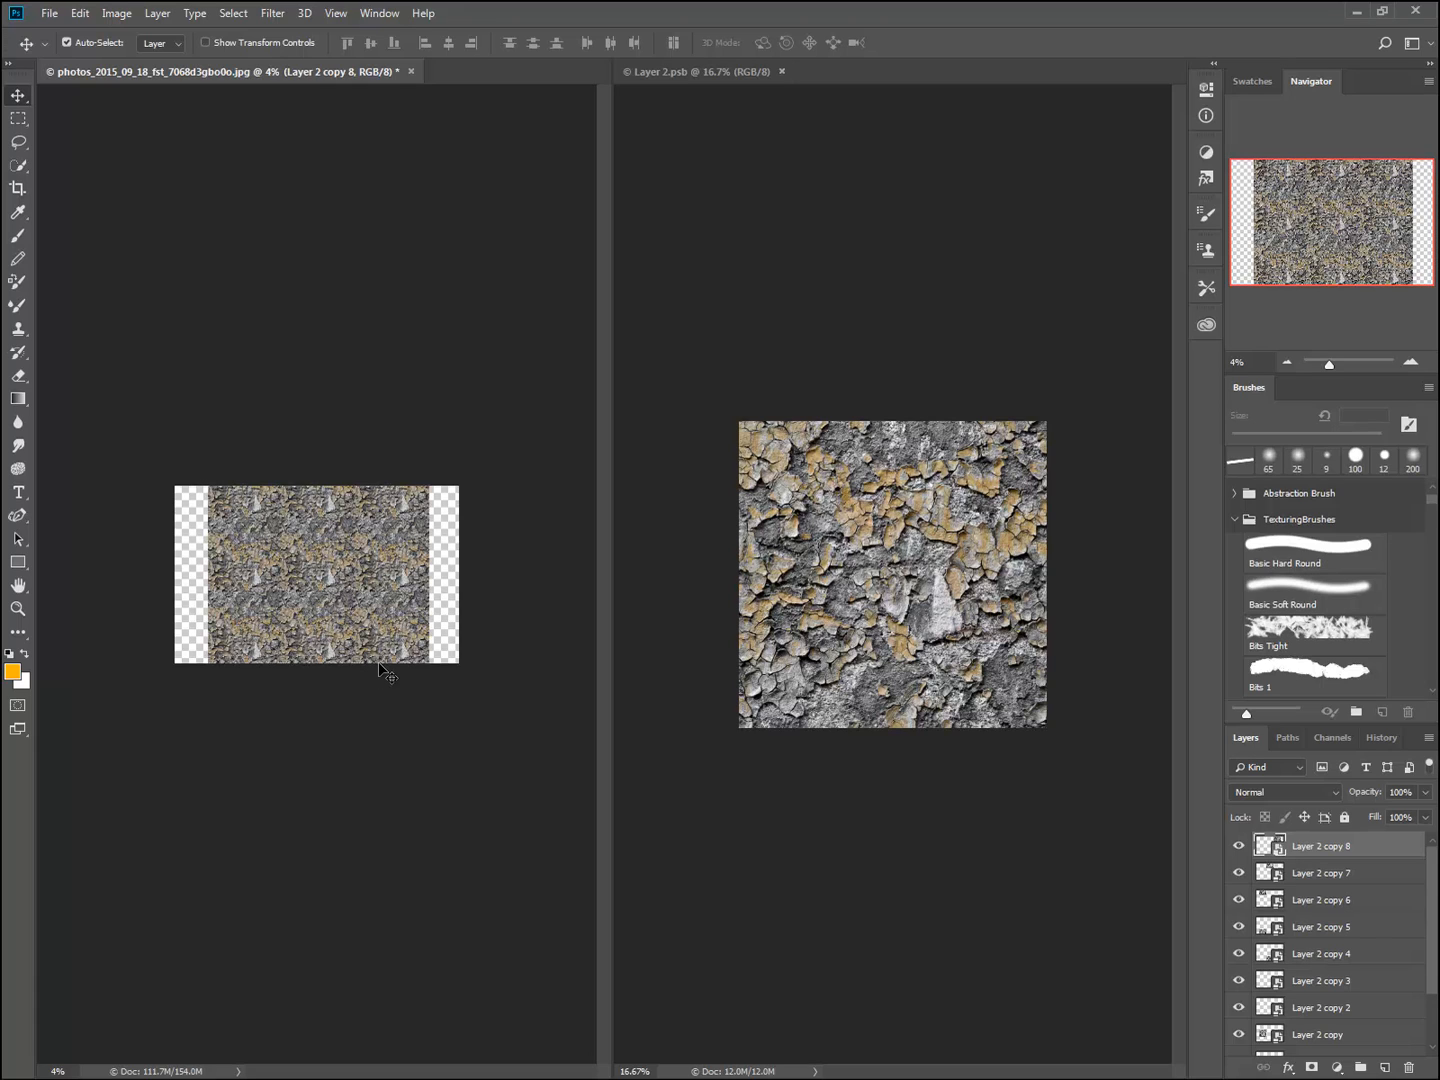
key("ctrl+plus")
key("ctrl+plus")
key("ctrl+plus")
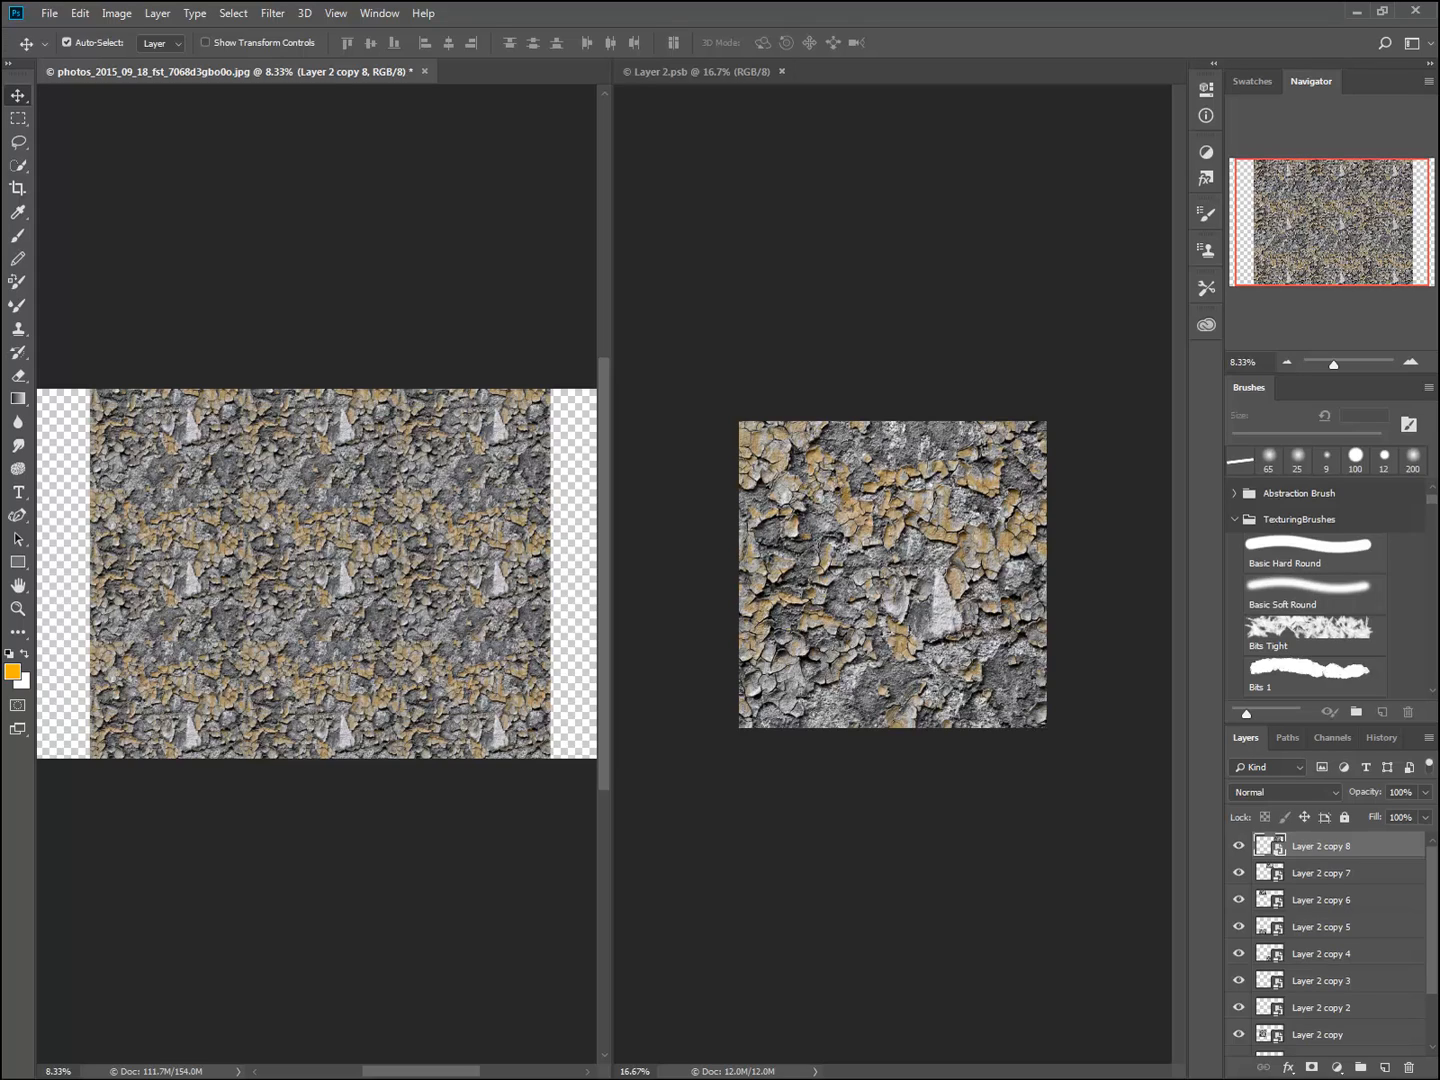
- Toggle Layer 2 copy 8's visibility off and on, and select the middle row's rightmost tile, Layer 2 copy 2
left_click(1239, 846)
left_click(1238, 846)
left_click(496, 521)
mouse_move(550, 561)
left_mouse_down()
mouse_move(350, 546)
mouse_move(511, 575)
mouse_move(575, 571)
left_mouse_up()
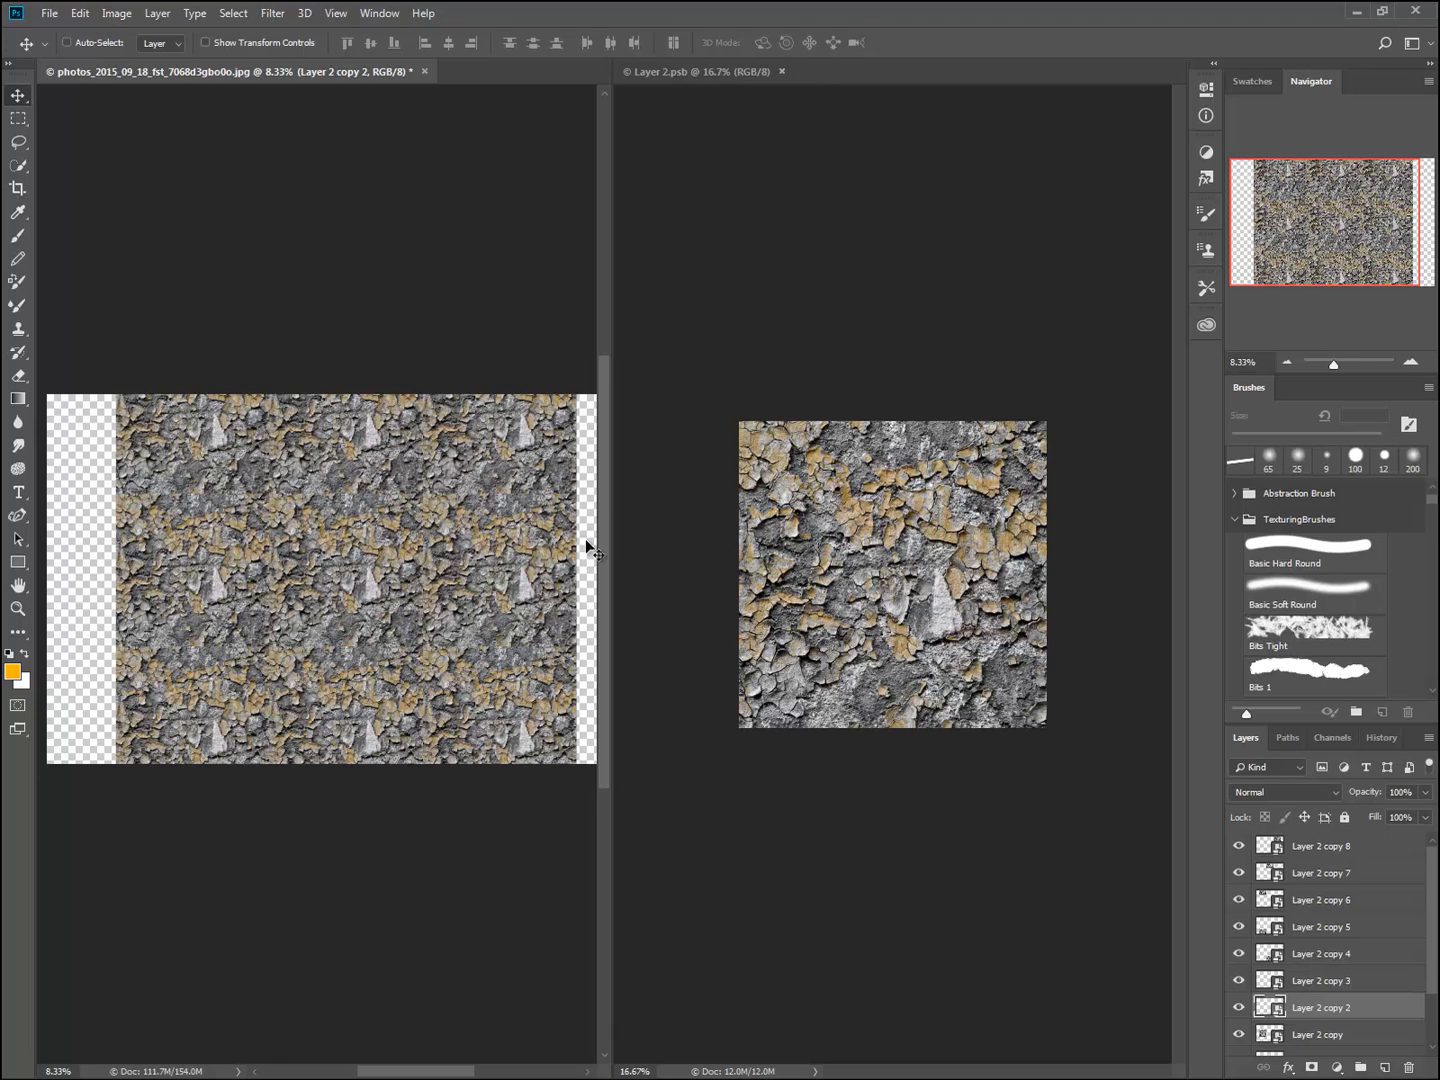
- Extend the photo document's canvas on all four sides with the Crop tool, leaving transparent space around the 3 × 3 tile grid
key("ctrl+minus")
key("ctrl+minus")
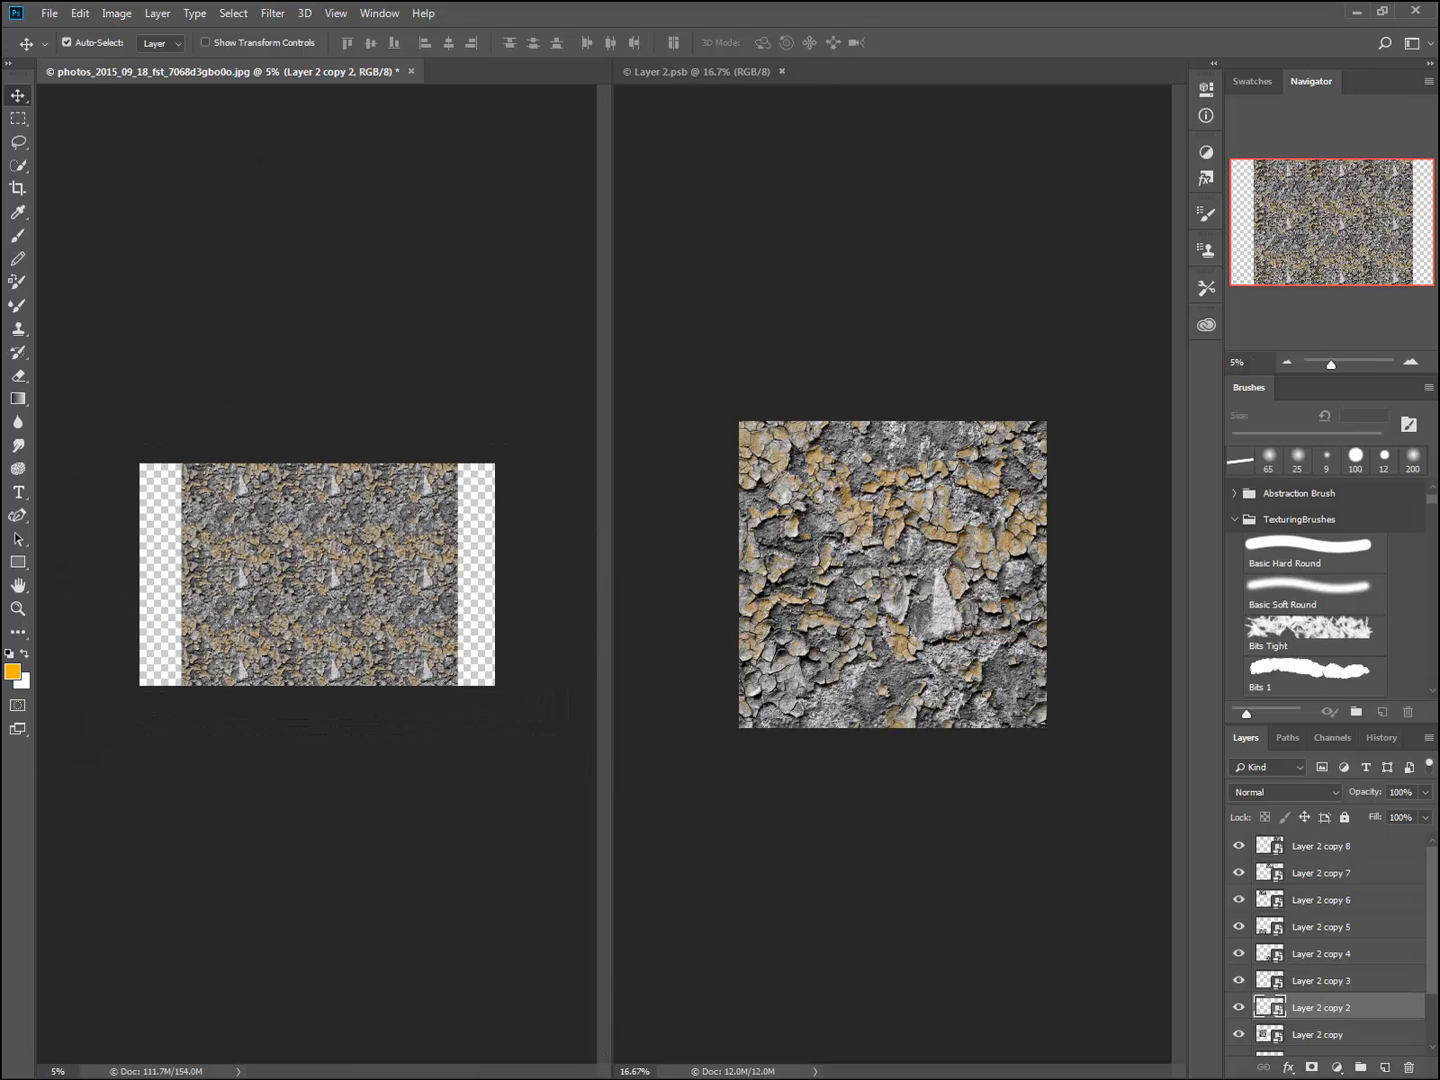
left_click(18, 187)
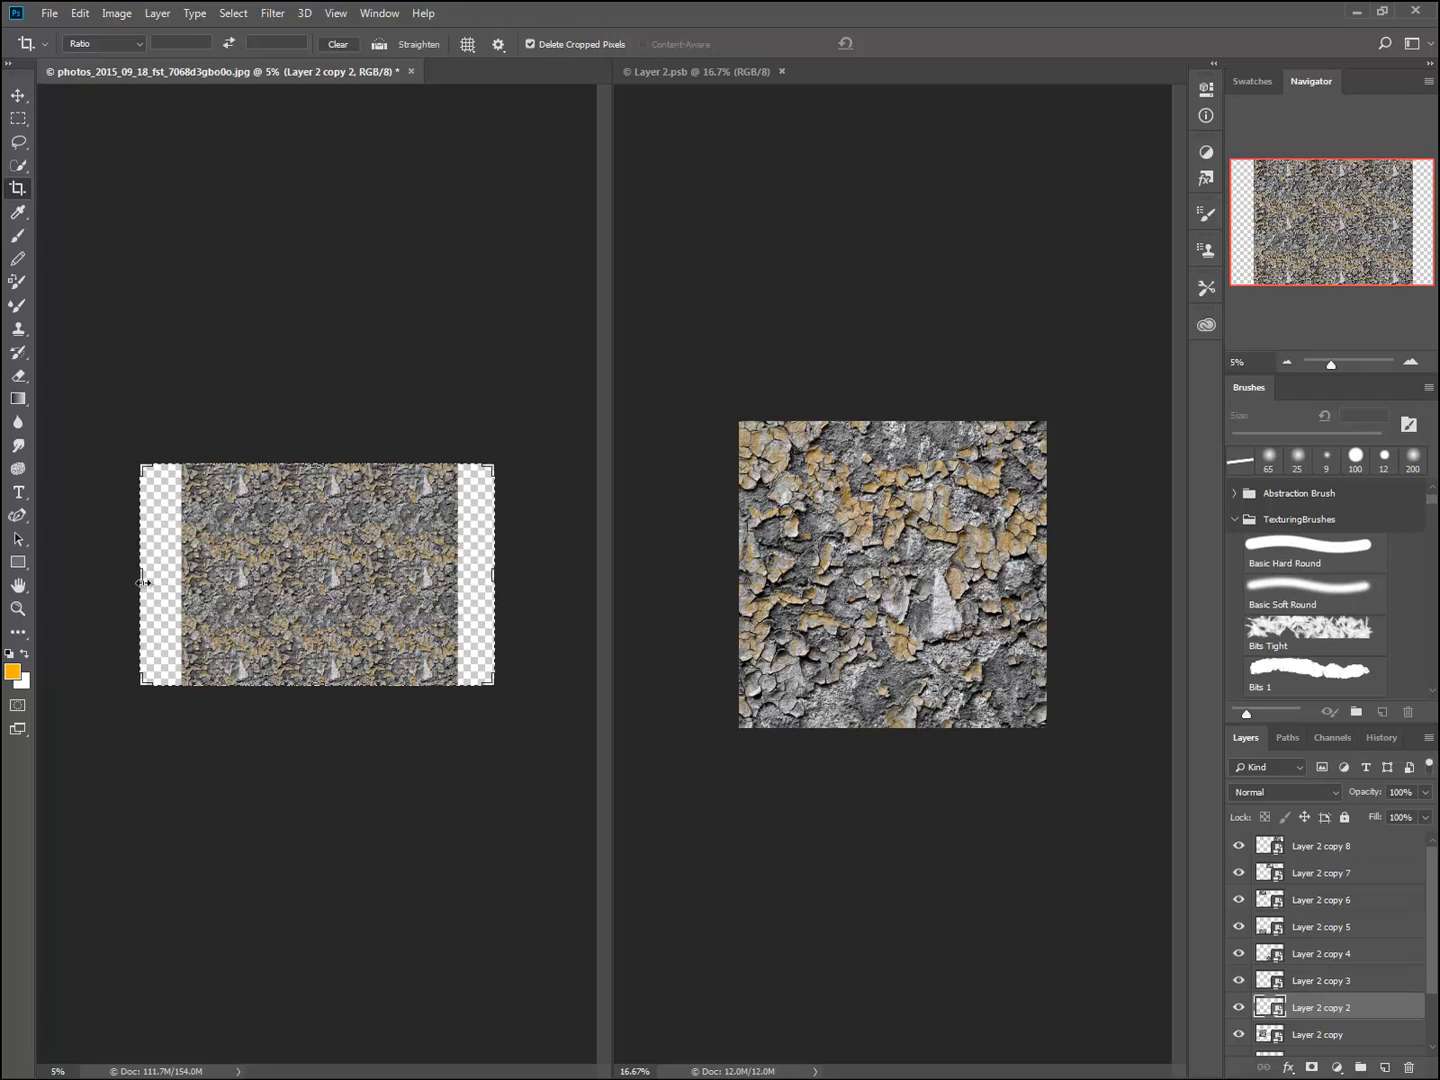
left_click_drag(140, 578, 112, 576)
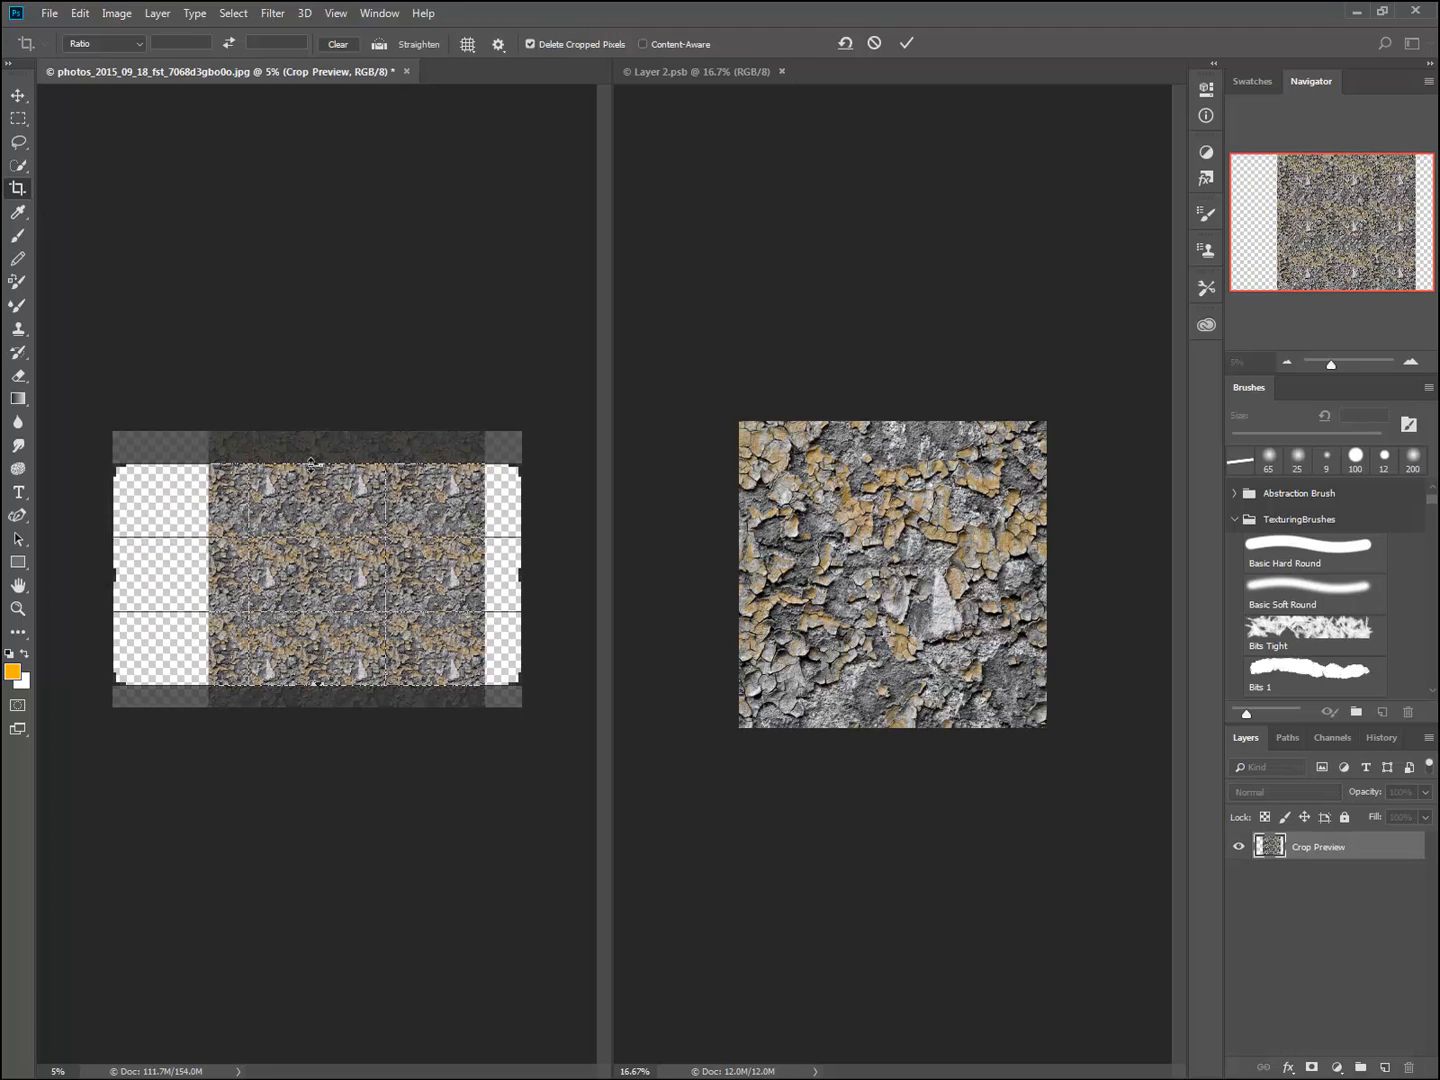
left_click_drag(311, 462, 312, 436)
left_click_drag(518, 588, 551, 581)
left_click_drag(319, 717, 310, 757)
left_click_drag(85, 568, 74, 570)
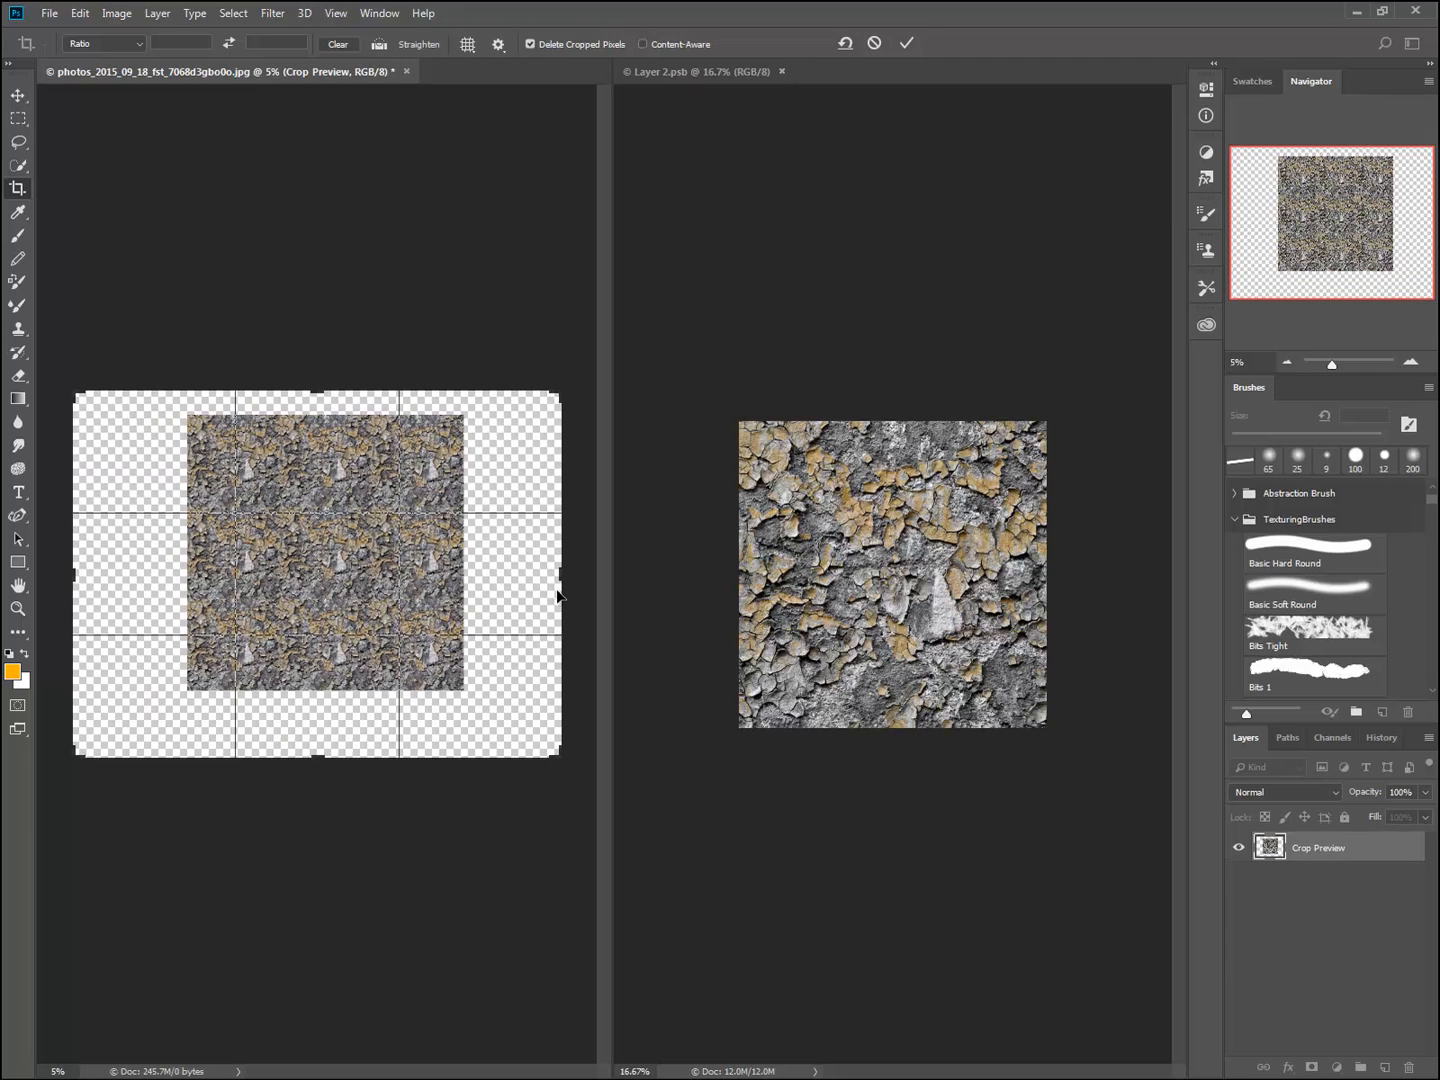
left_click_drag(557, 579, 579, 579)
left_click_drag(320, 391, 321, 372)
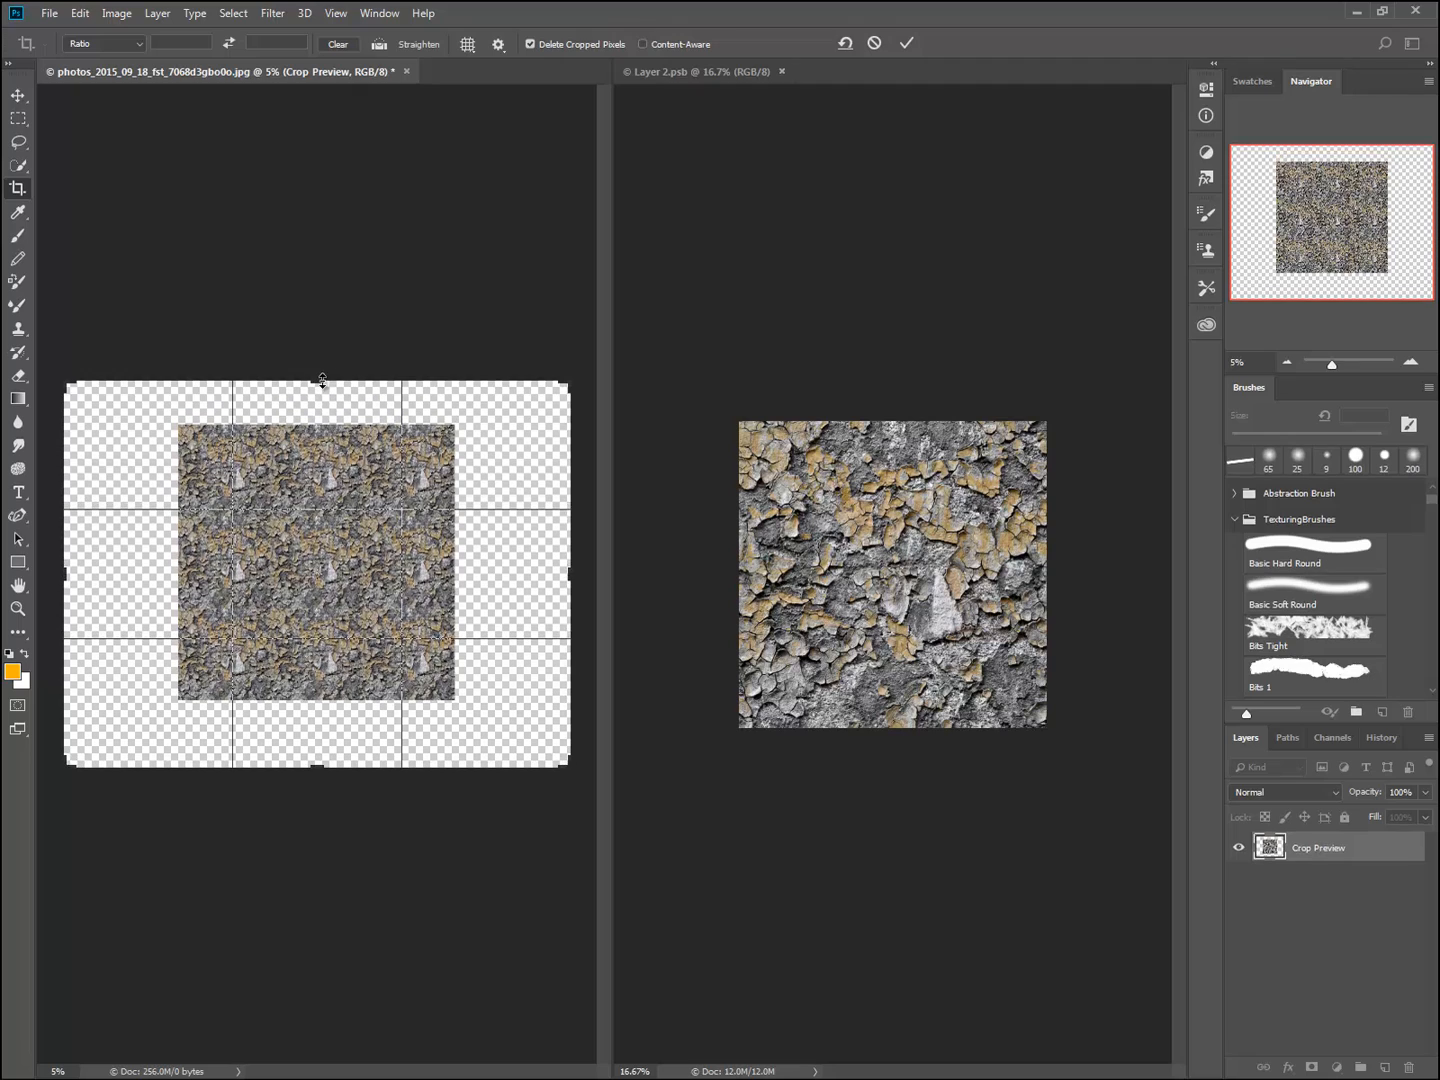
key("Return")
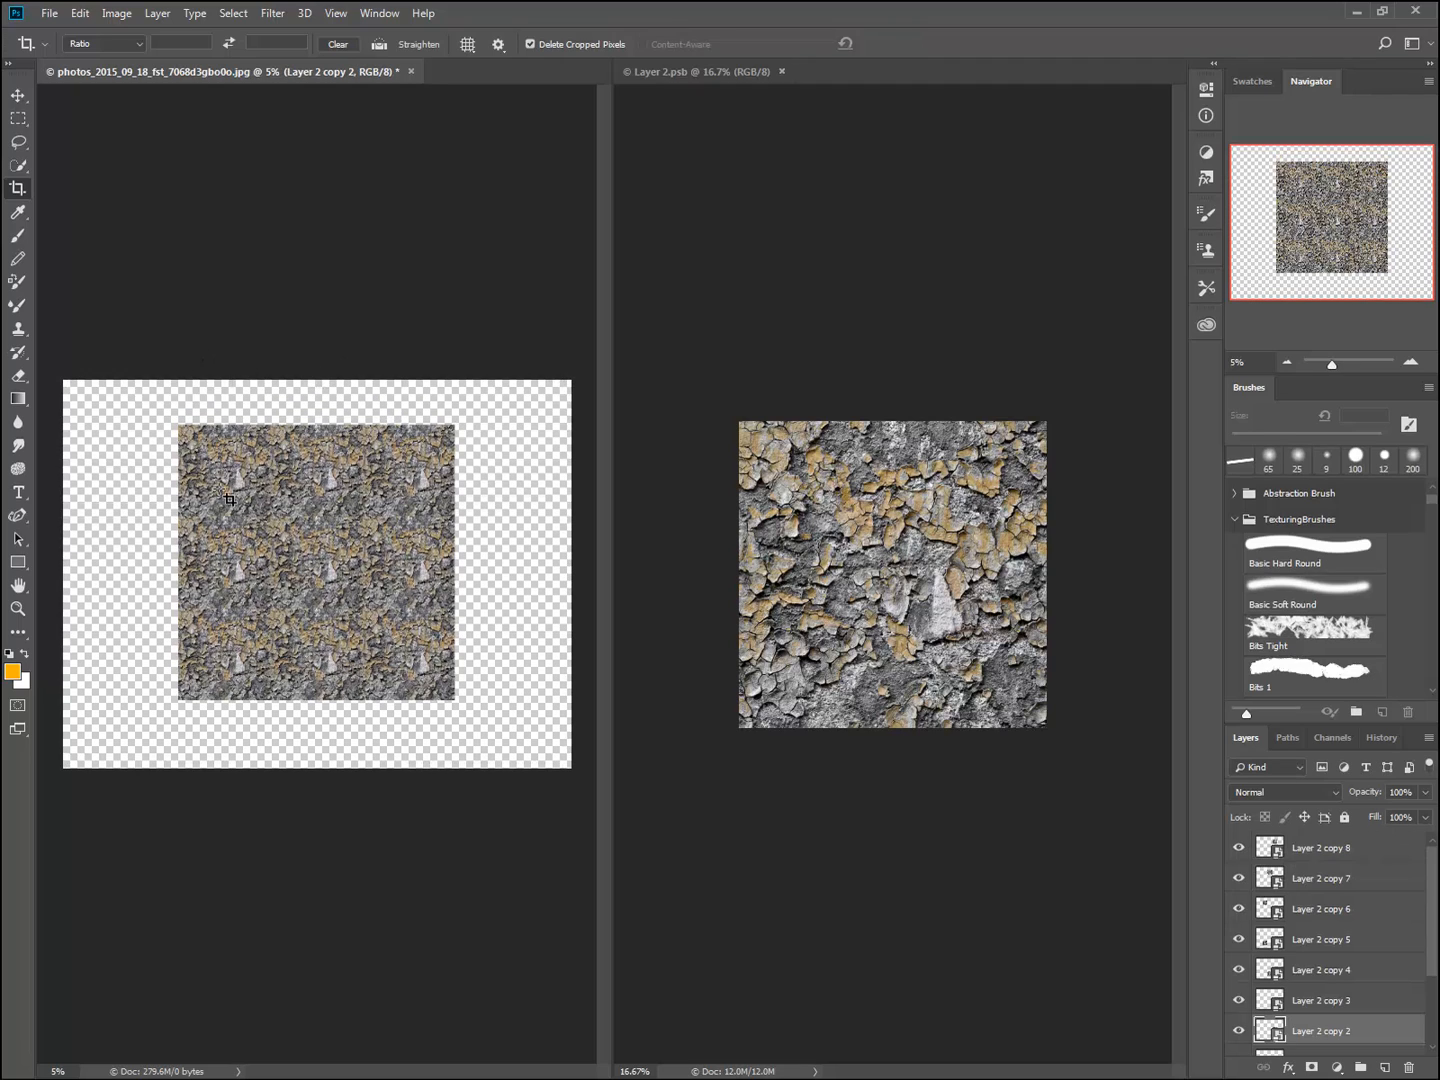
key("v")
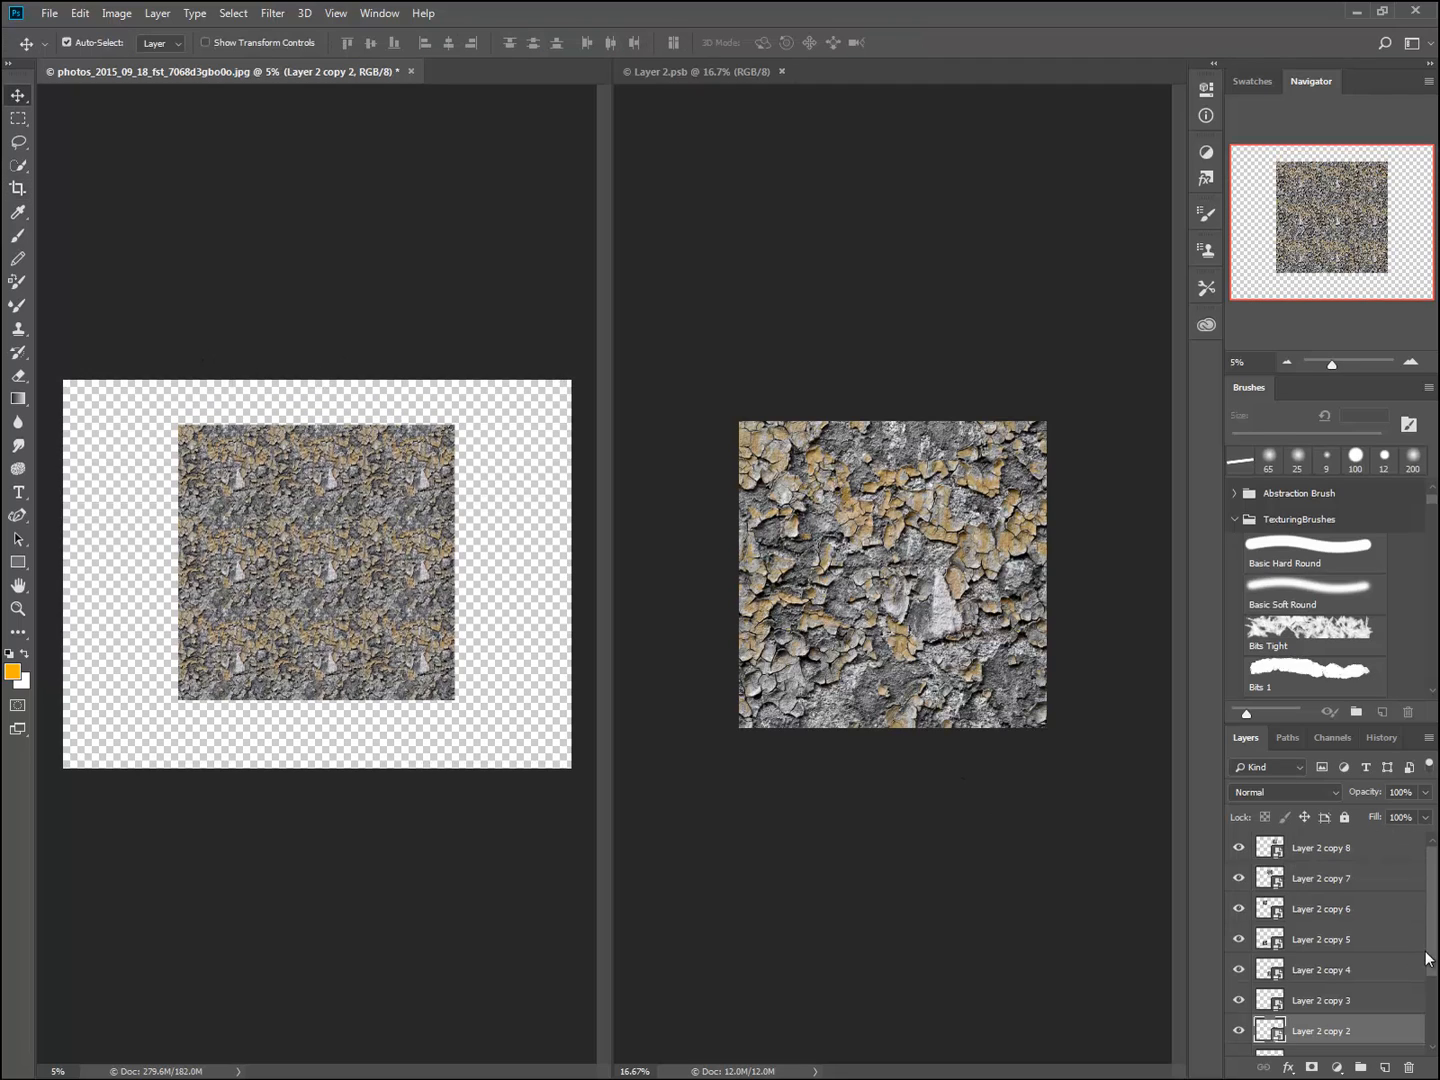
- Check which tiles the layers hold by toggling the visibility of Layer 2 copy 2, Layer 2 copy 8 and Layer 2
left_click(1238, 1031)
left_click(1239, 1030)
left_click(1238, 849)
left_click(1238, 848)
scroll(1347, 989, "down", 3)
left_click(1306, 982)
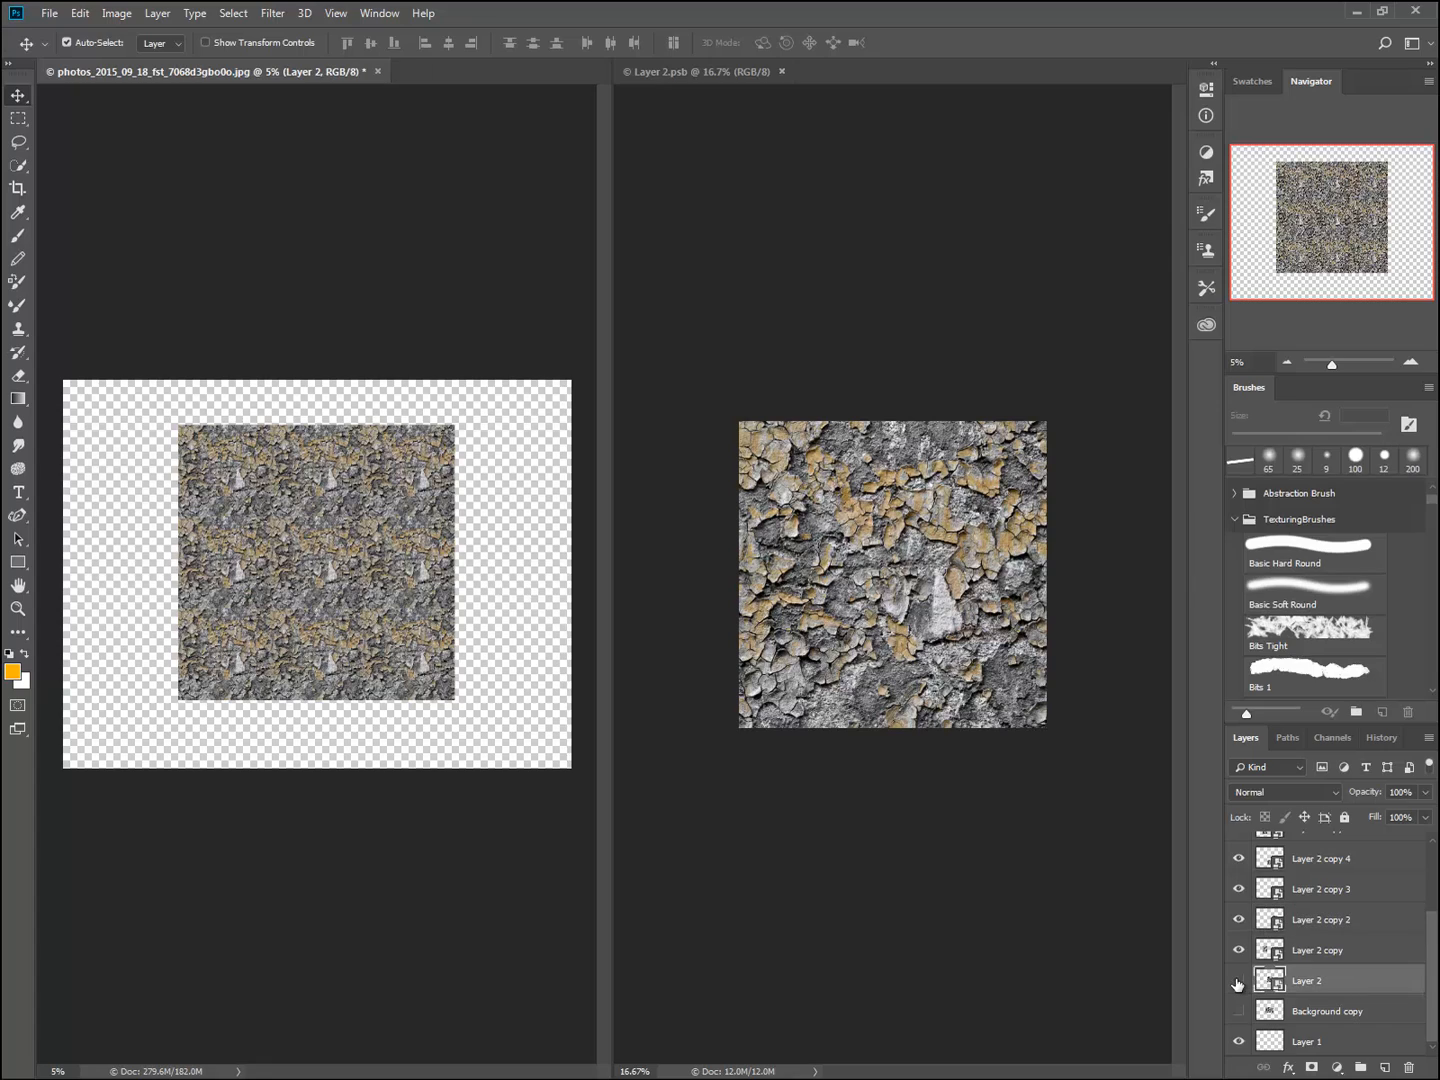
left_click(1239, 980)
left_click(1239, 979)
scroll(1323, 969, "up", 3)
scroll(1325, 976, "up", 1)
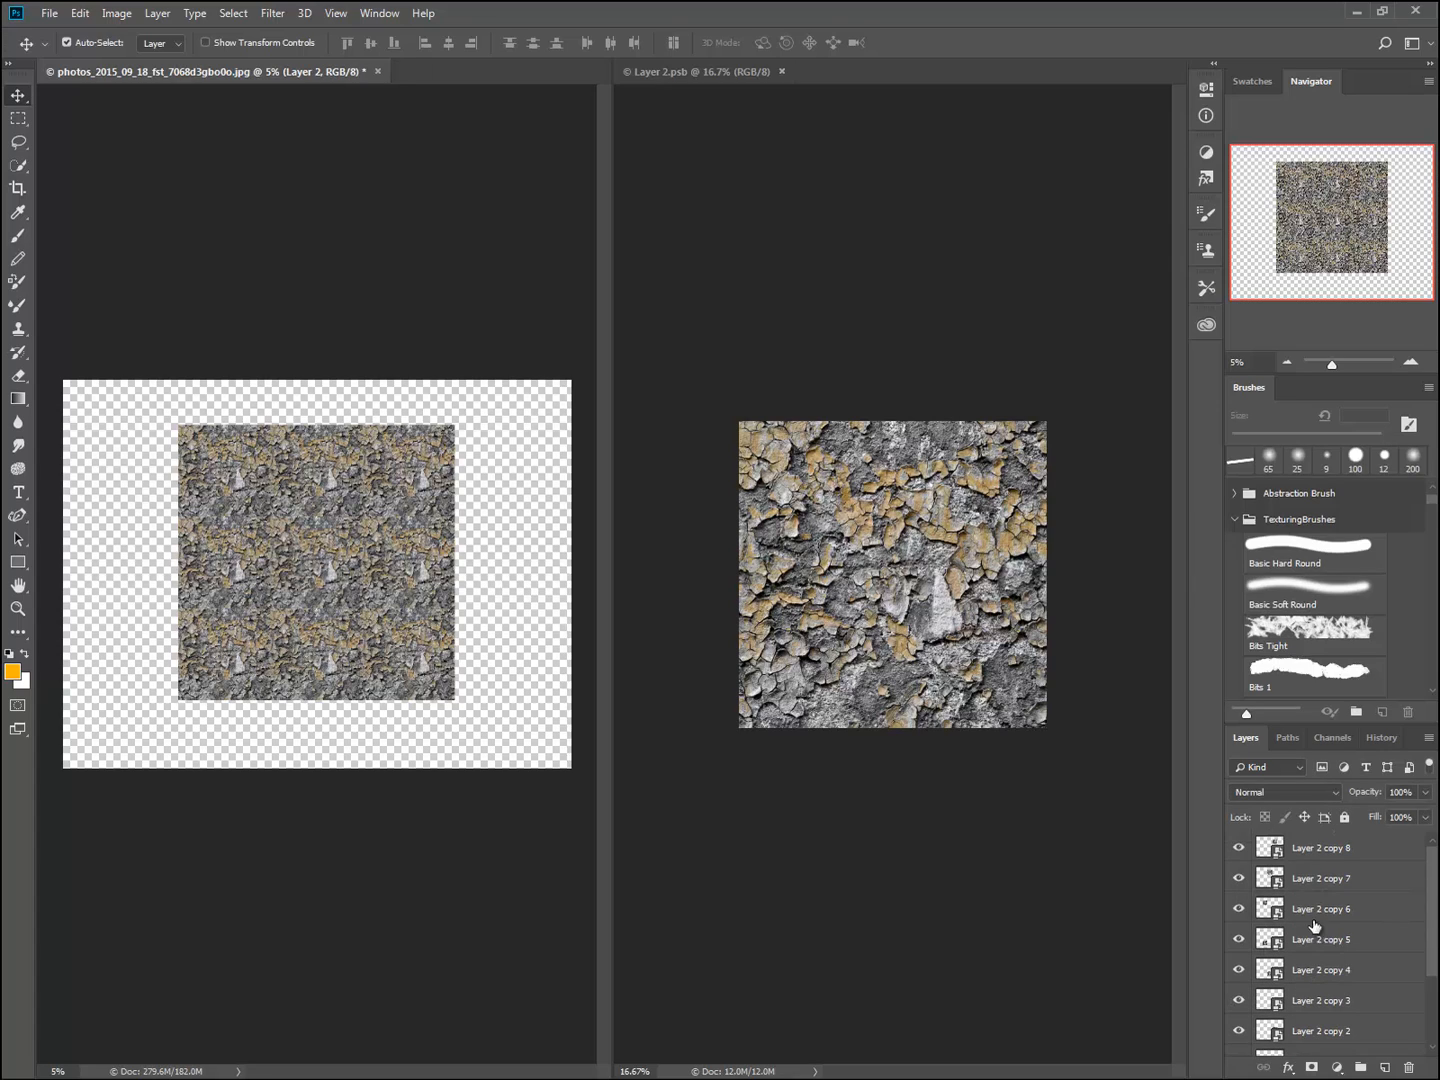
- Duplicate the Layer 2 copy 8 smart object into the empty space left of the grid and rotate the duplicate about -24°
left_click_drag(1298, 850, 1384, 1066)
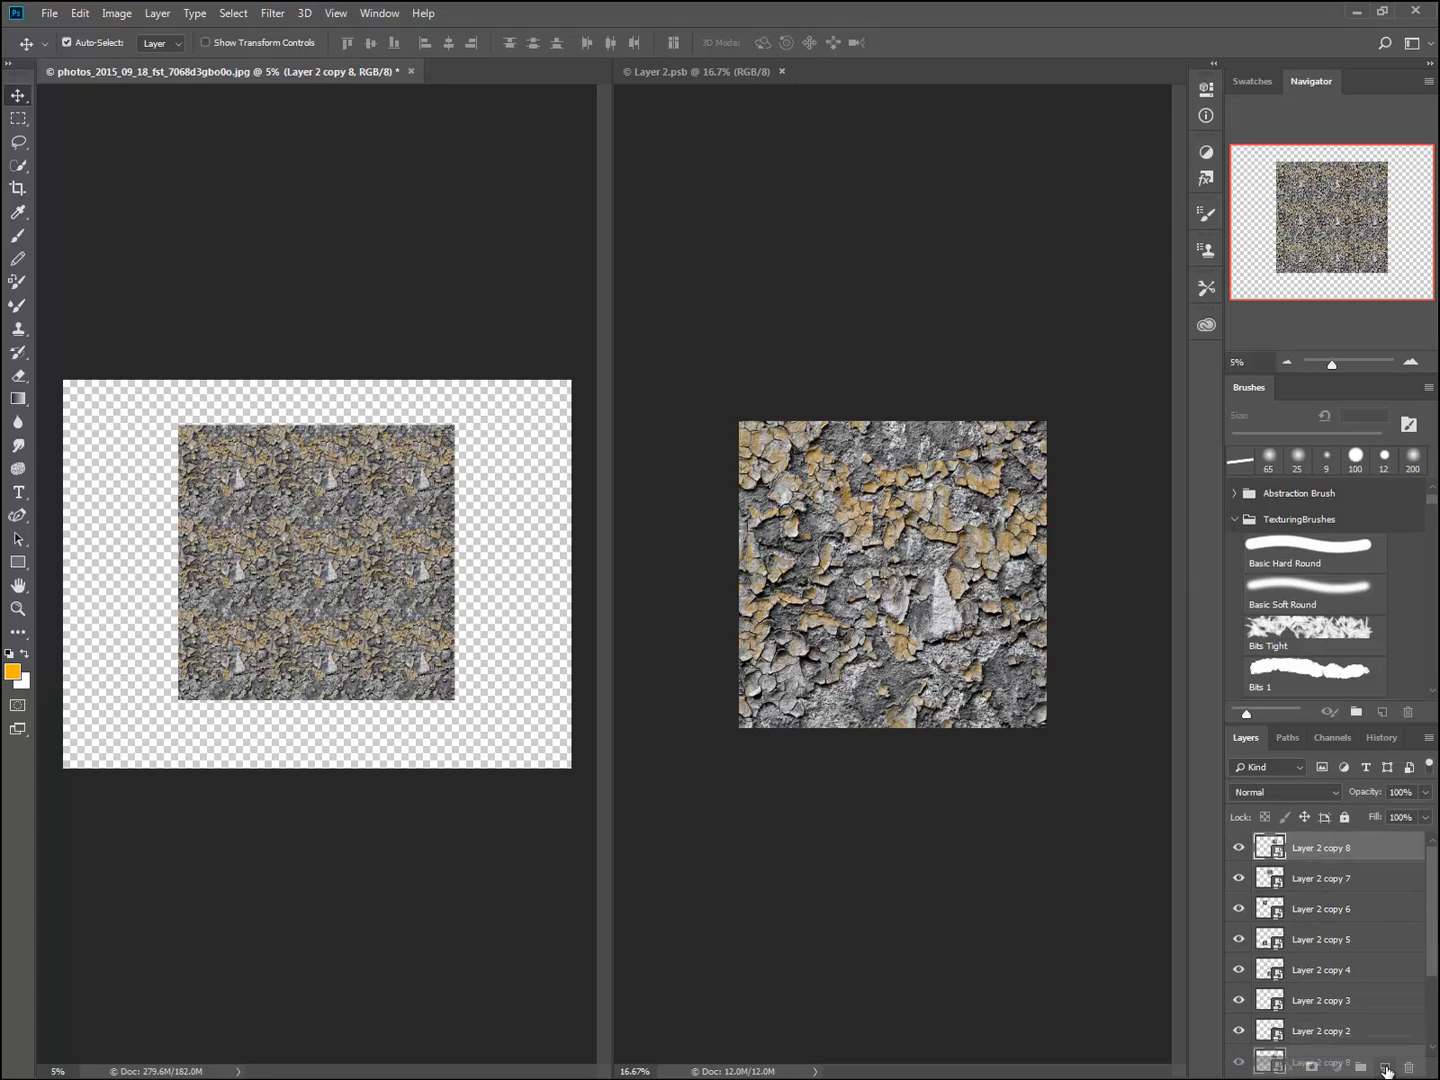
left_click_drag(397, 511, 92, 615)
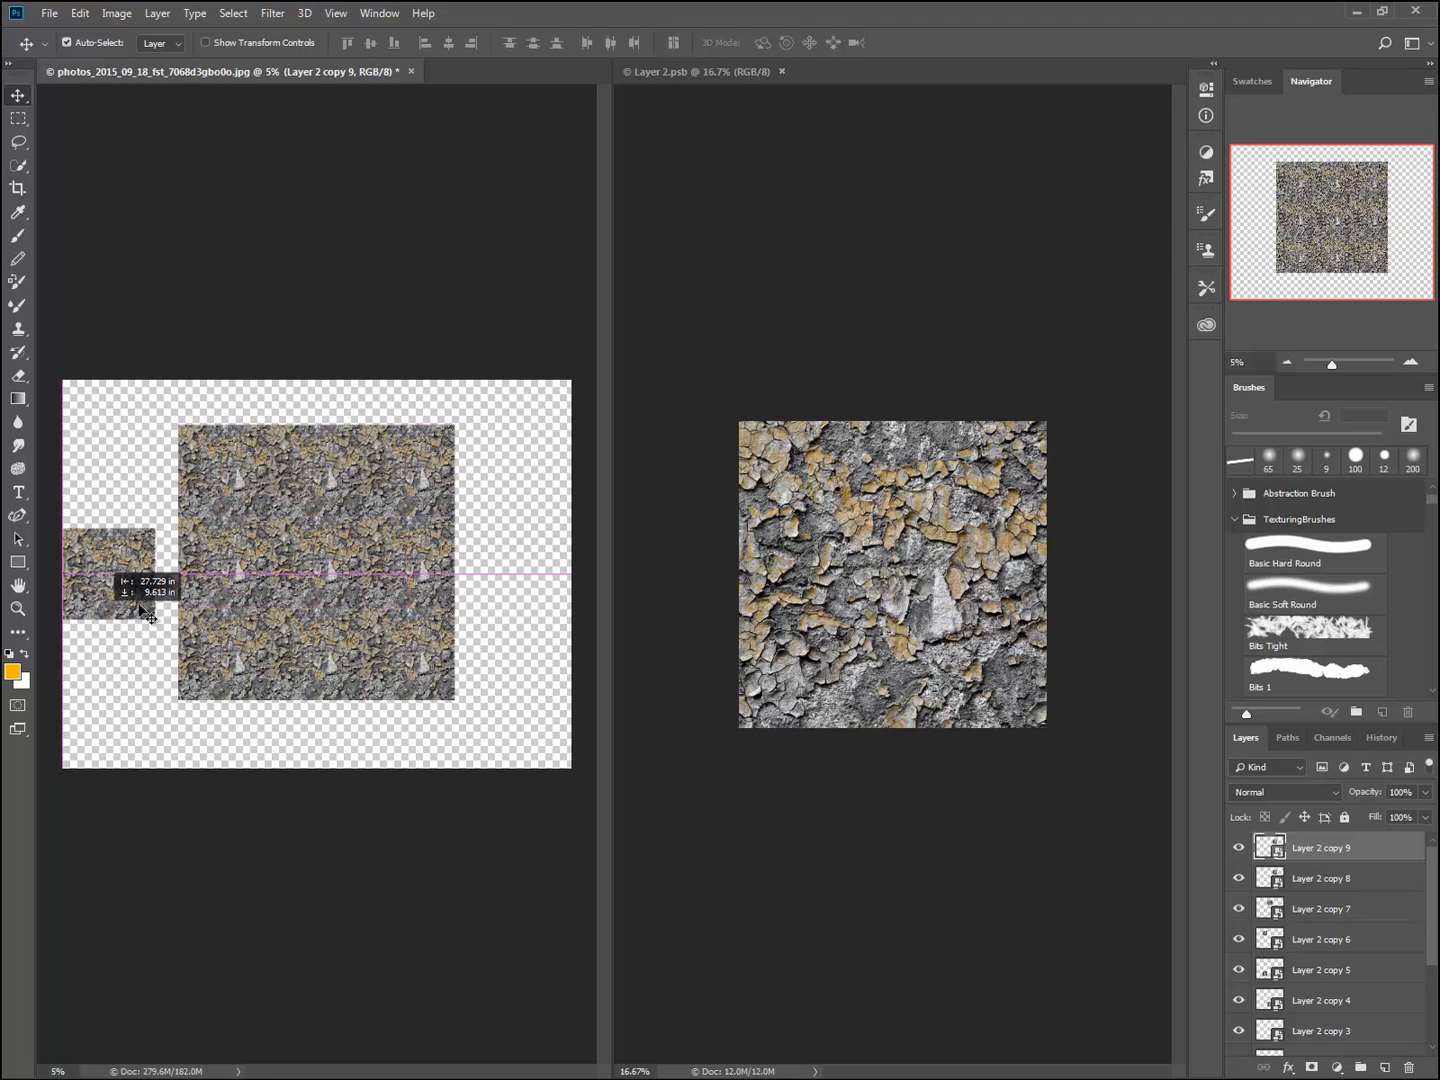
key("ctrl+t")
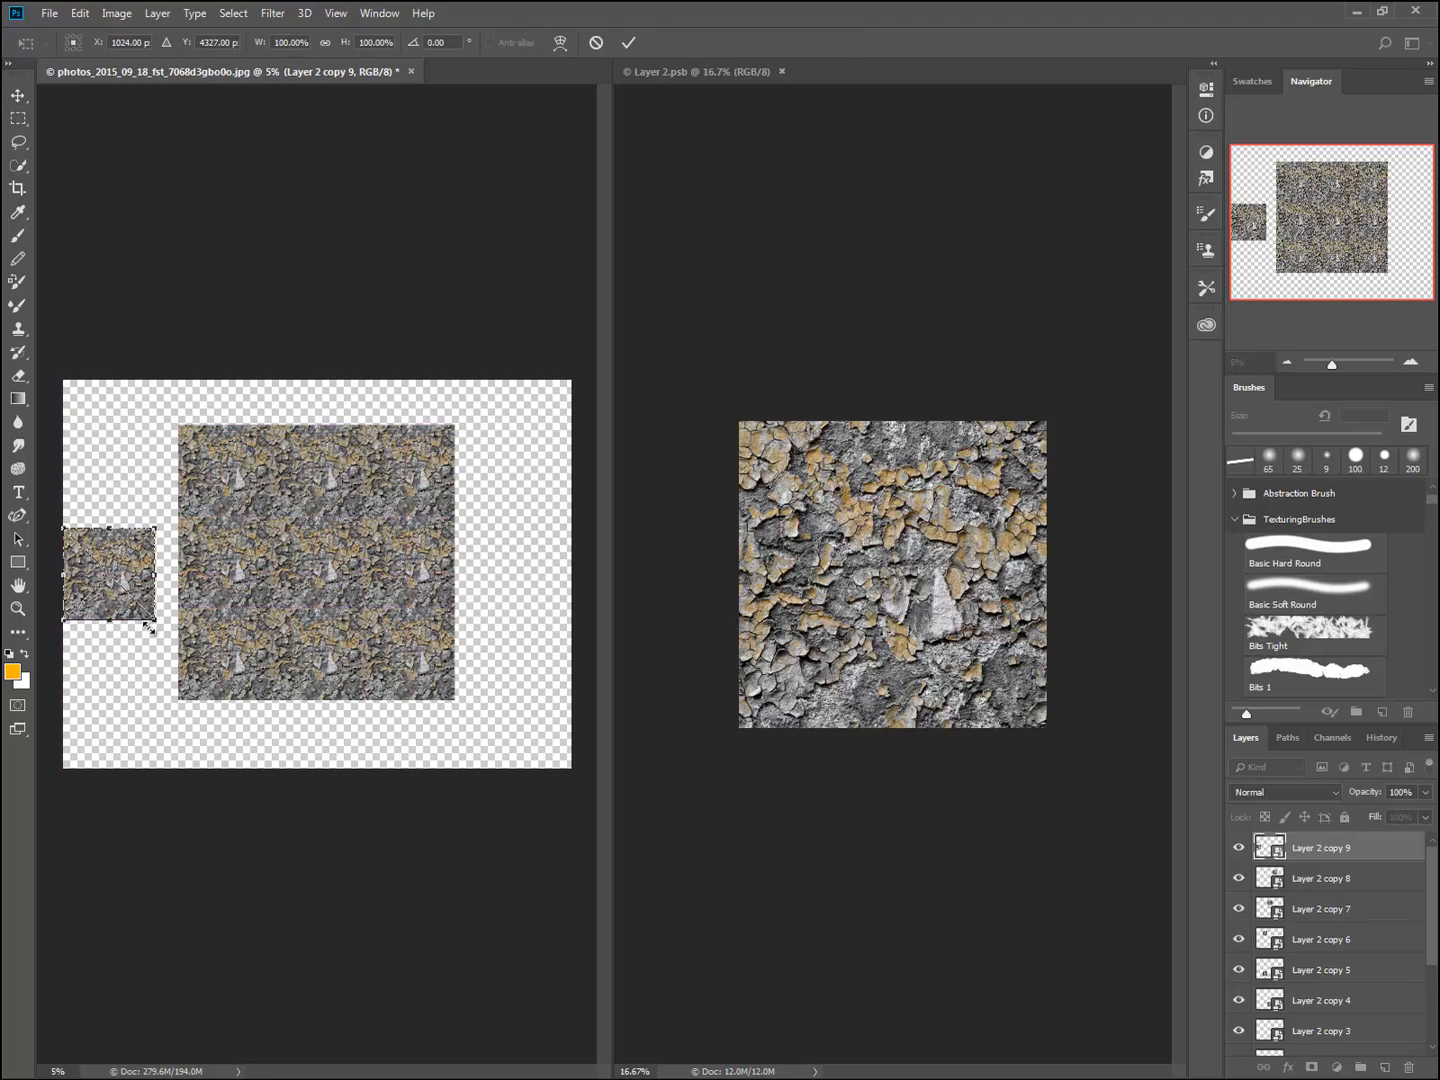
left_click_drag(178, 499, 147, 449)
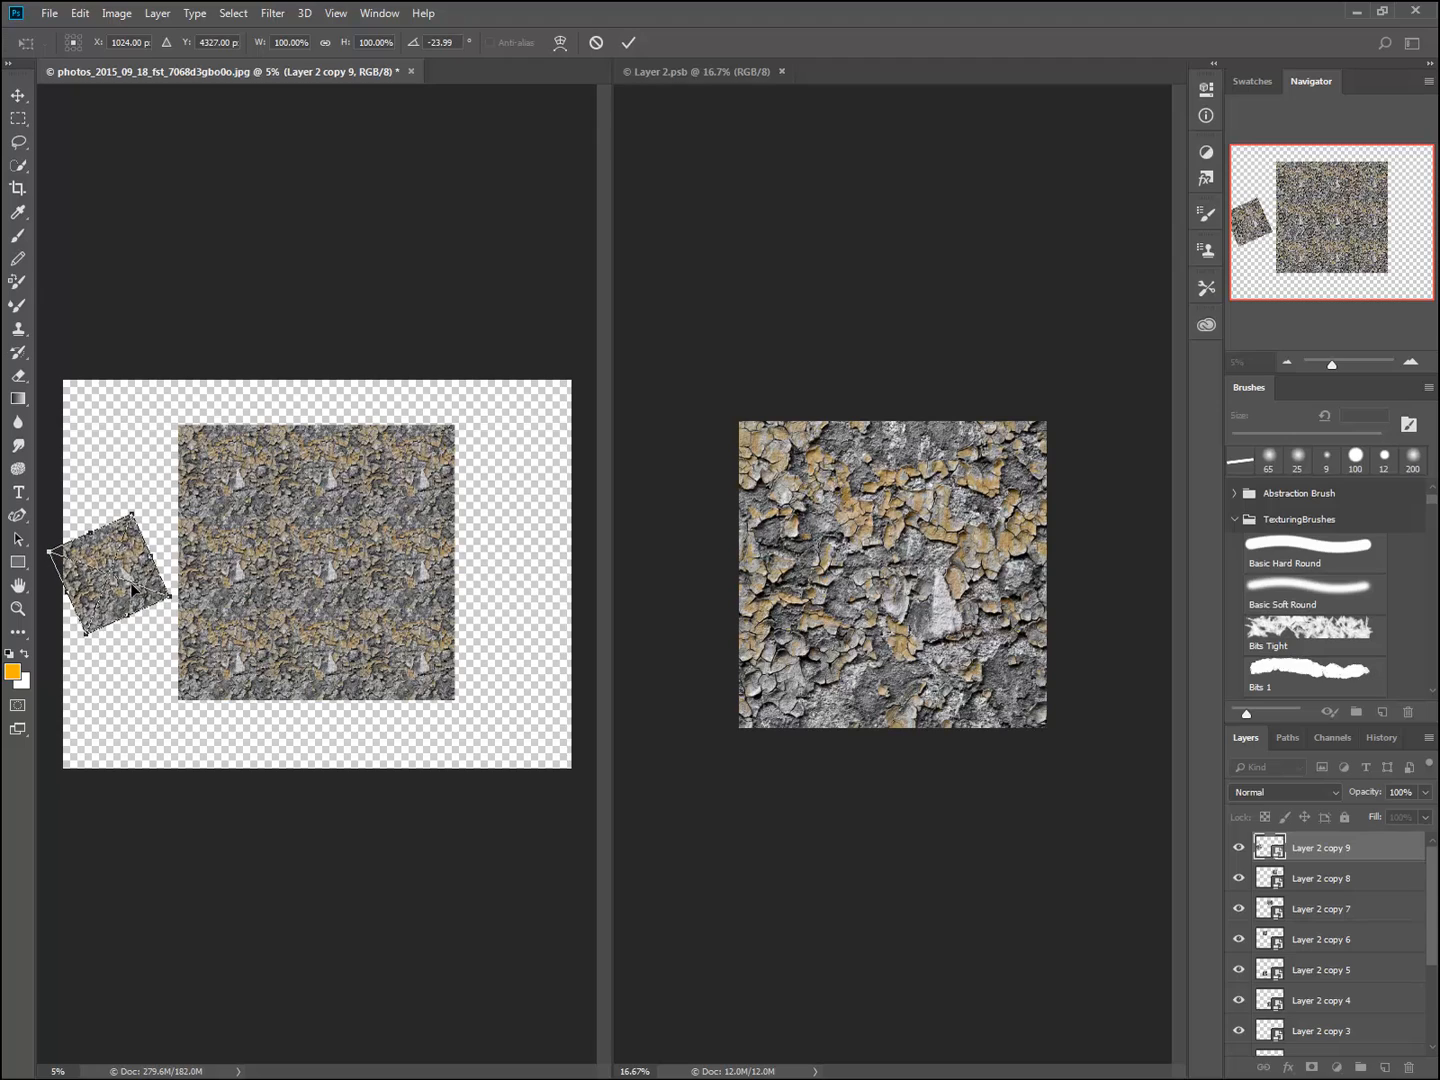
mouse_move(116, 560)
left_mouse_down()
mouse_move(122, 549)
mouse_move(121, 567)
left_mouse_up()
key("Return")
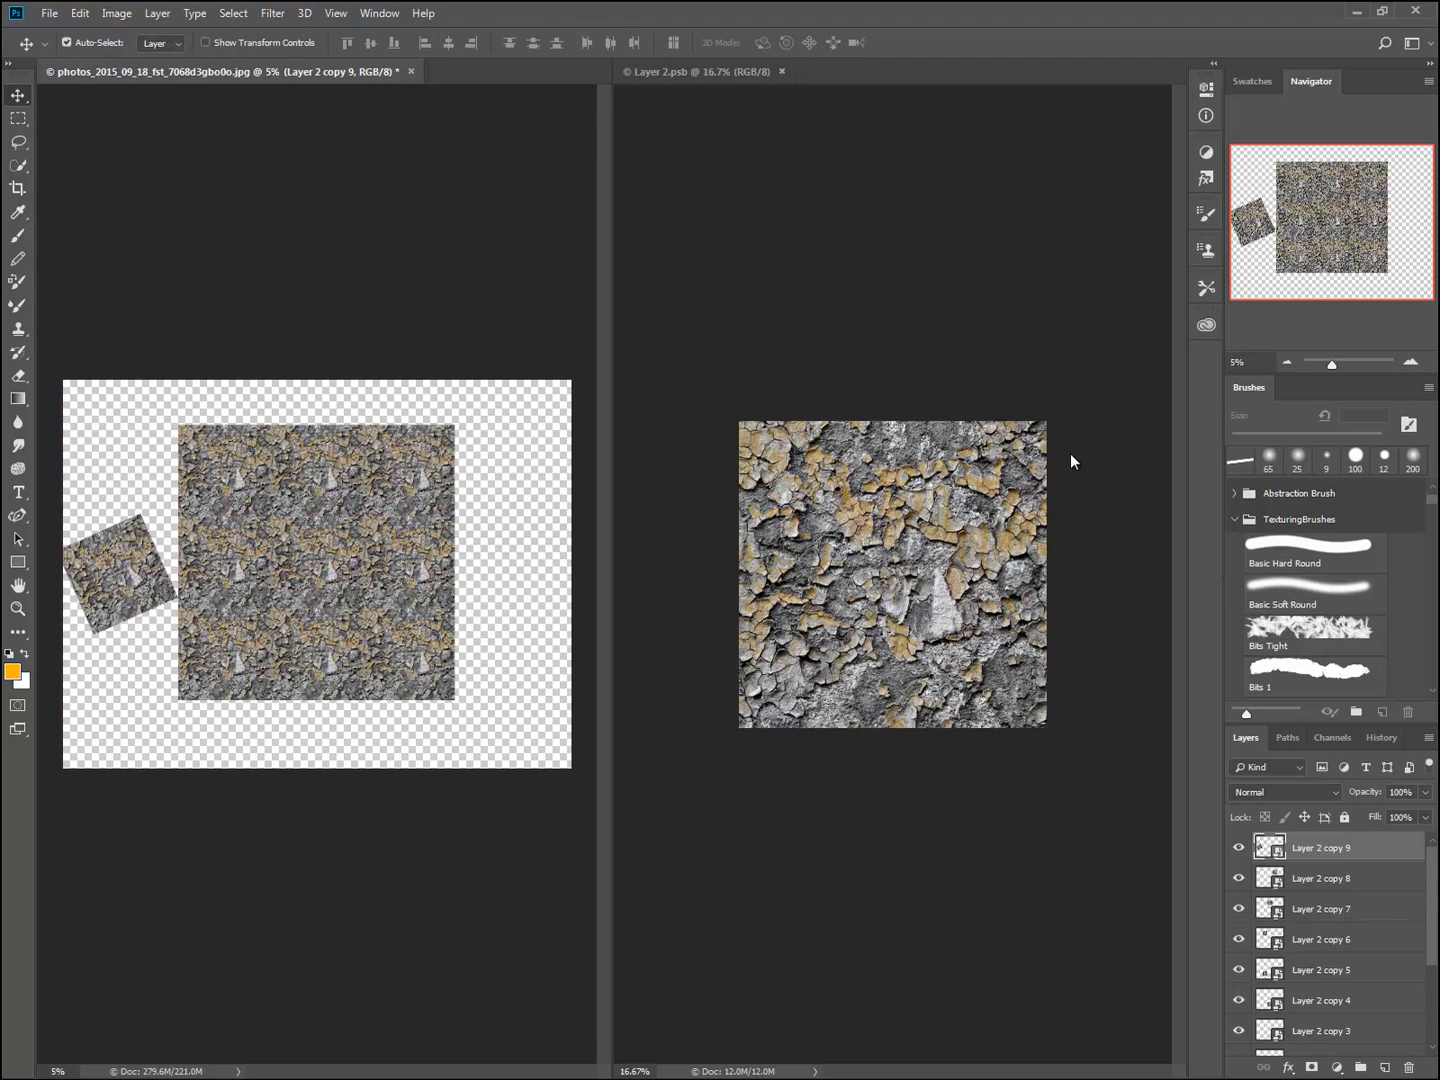
- Add a new empty layer above Layer 2 in Layer 2.psb
left_click(1009, 377)
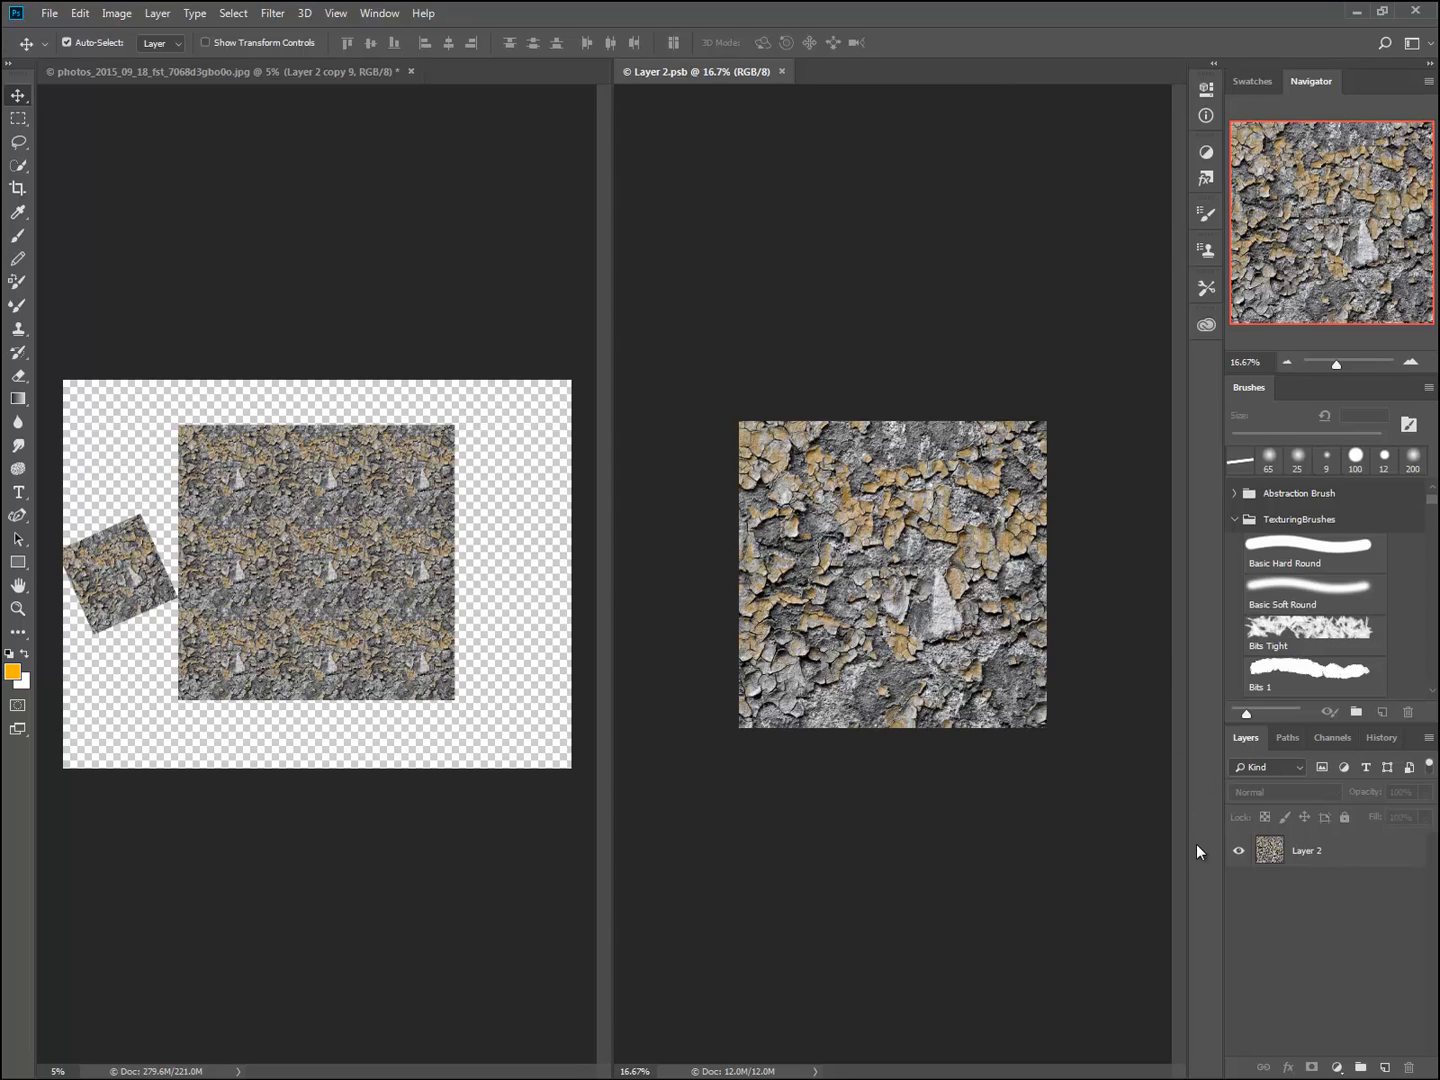
left_click(1320, 845)
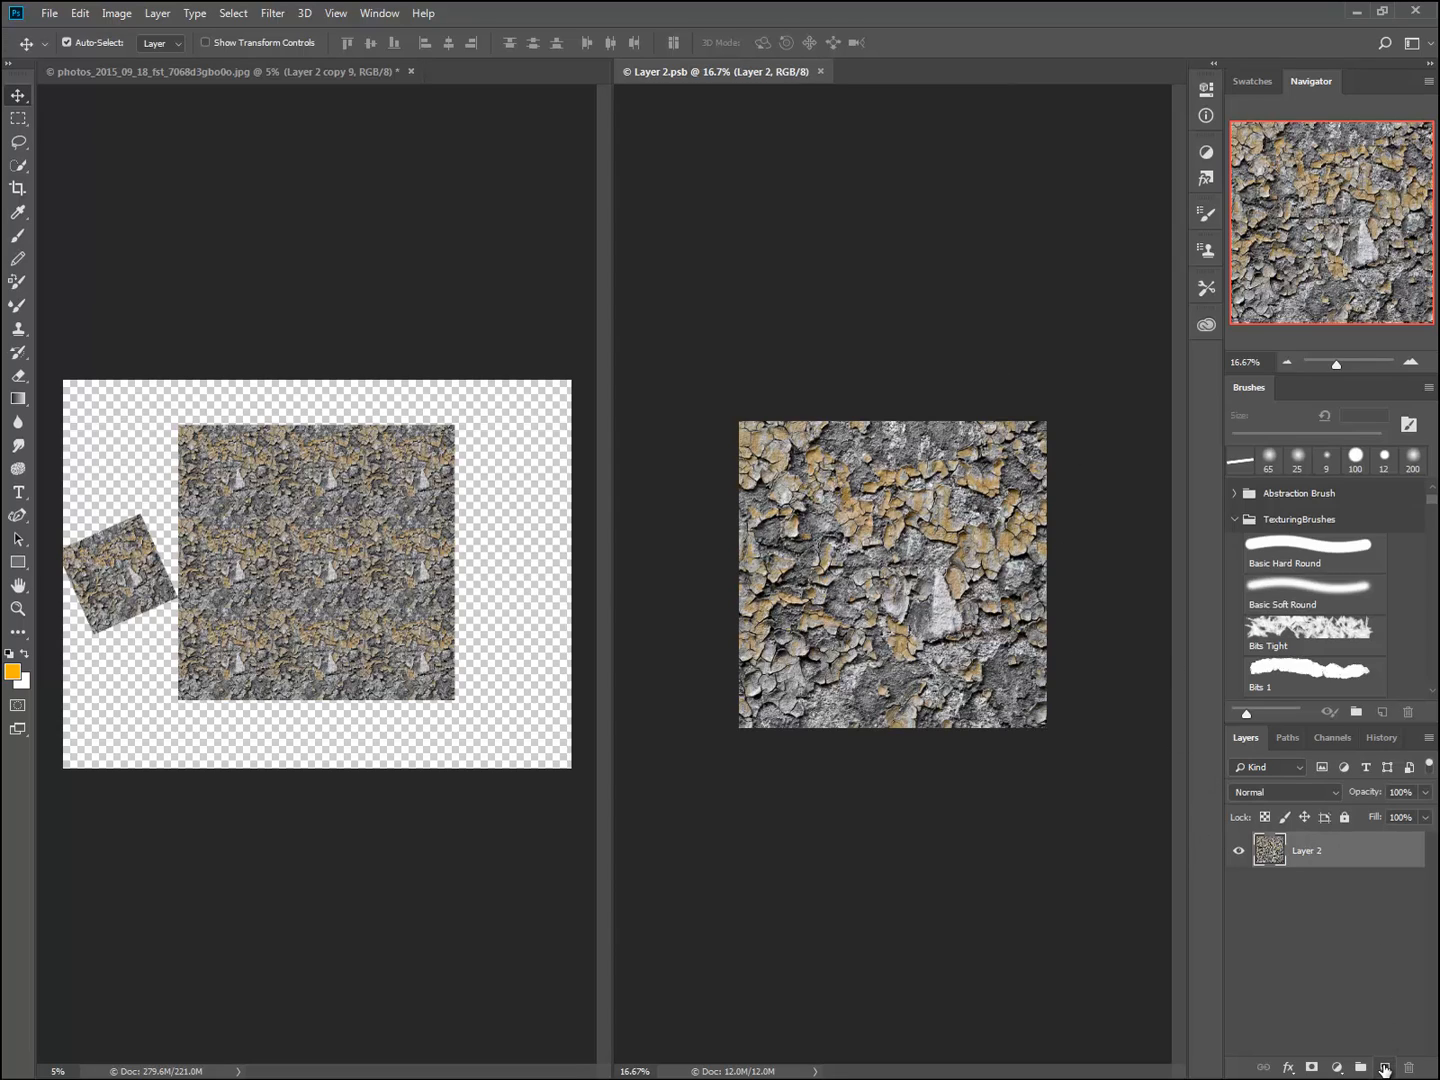
left_click(1384, 1066)
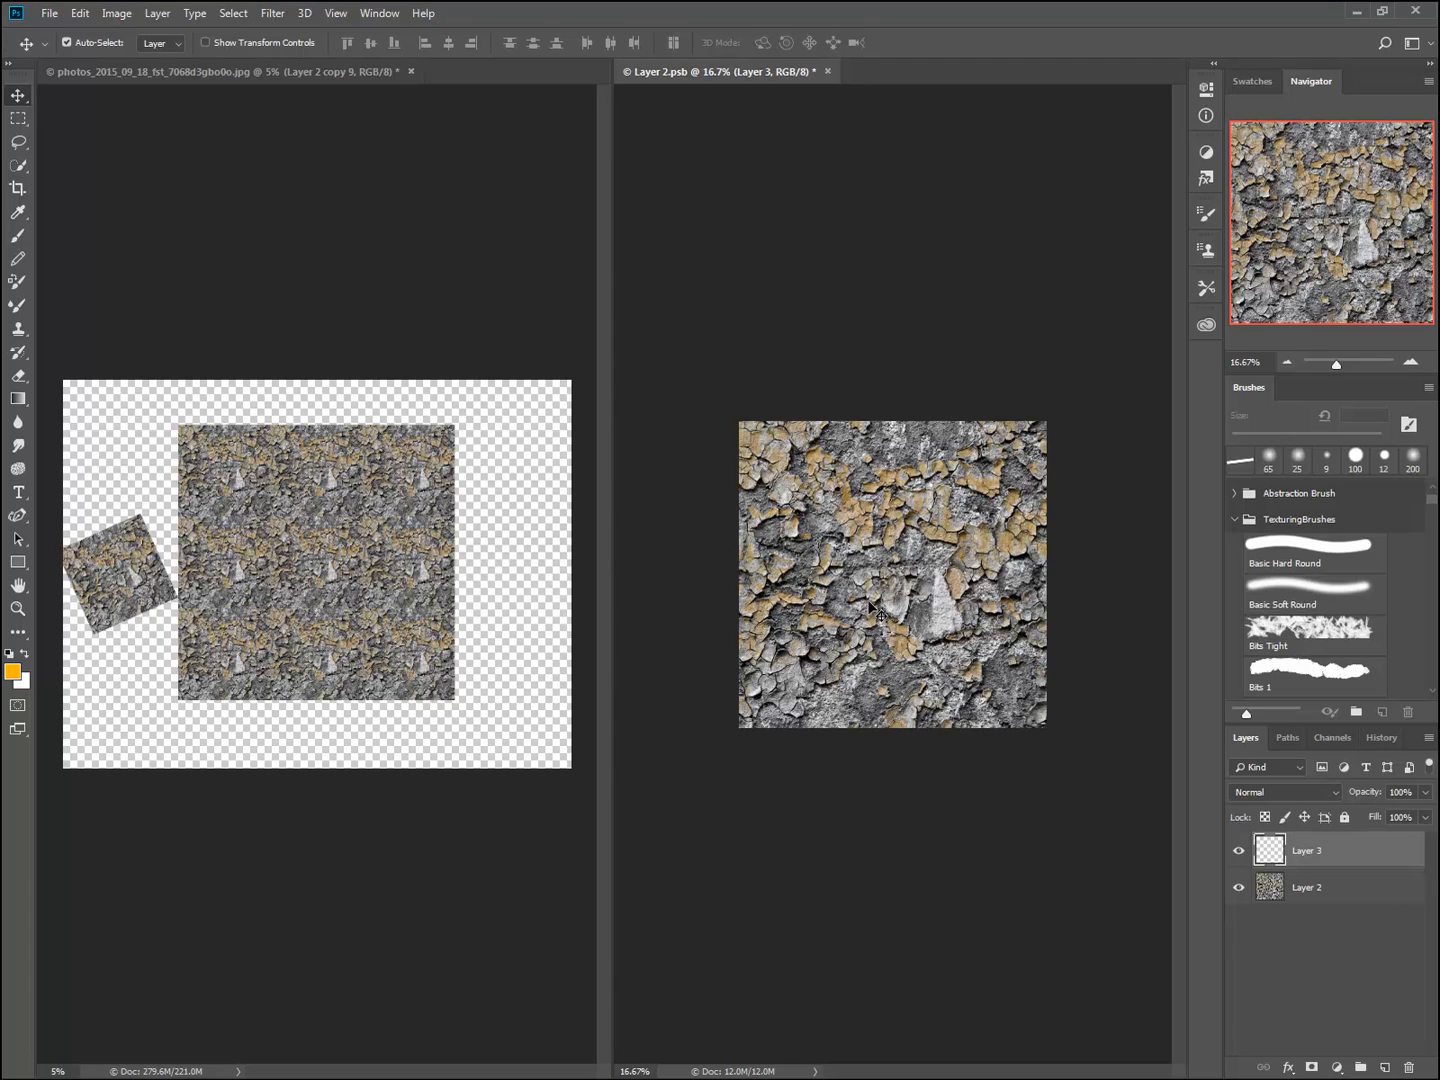
- Paint a freehand orange scribble across the middle of the texture on Layer 3 with a 249 px brush, and save Layer 2.psb
key("b")
mouse_move(893, 492)
left_mouse_down()
mouse_move(857, 626)
mouse_move(955, 679)
mouse_move(955, 704)
mouse_move(986, 706)
left_mouse_up()
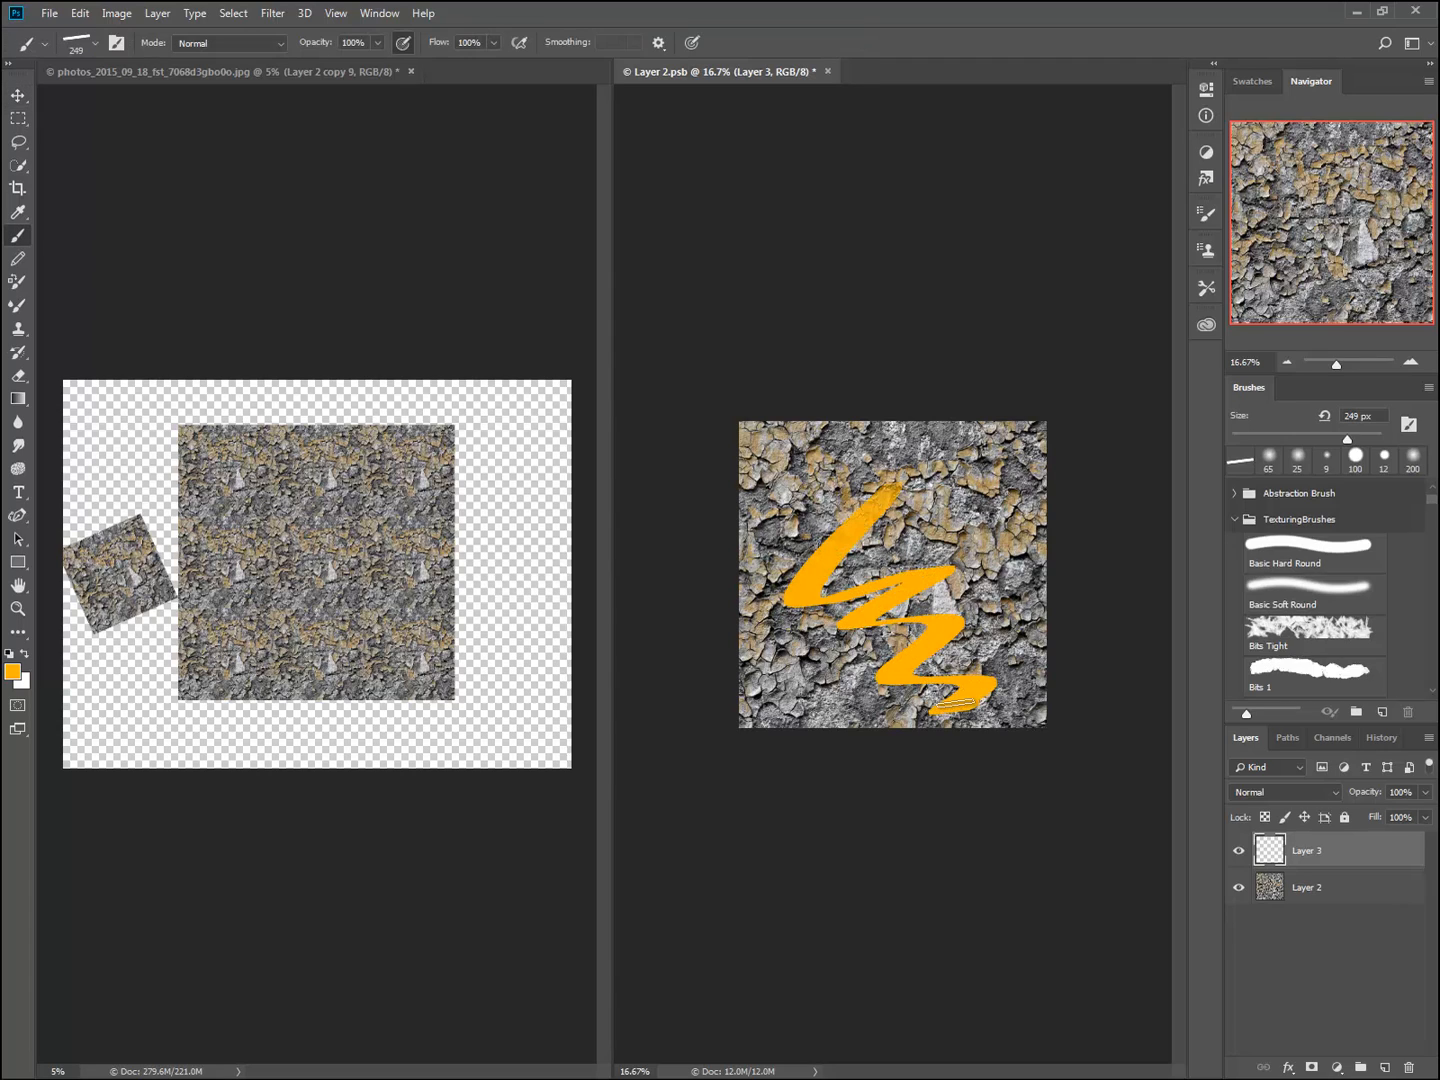
key("ctrl+z")
mouse_move(855, 515)
left_mouse_down()
mouse_move(920, 514)
mouse_move(850, 634)
mouse_move(960, 655)
mouse_move(900, 512)
mouse_move(924, 571)
left_mouse_up()
key("ctrl+z")
mouse_move(810, 548)
left_mouse_down()
mouse_move(955, 565)
mouse_move(935, 658)
mouse_move(1004, 665)
left_mouse_up()
key("ctrl+z")
mouse_move(808, 546)
left_mouse_down()
mouse_move(847, 594)
mouse_move(906, 577)
mouse_move(916, 657)
mouse_move(956, 638)
left_mouse_up()
key("ctrl+z")
mouse_move(851, 635)
left_mouse_down()
mouse_move(845, 550)
mouse_move(931, 583)
mouse_move(885, 653)
mouse_move(860, 596)
mouse_move(959, 595)
mouse_move(904, 630)
left_mouse_up()
key("ctrl+z")
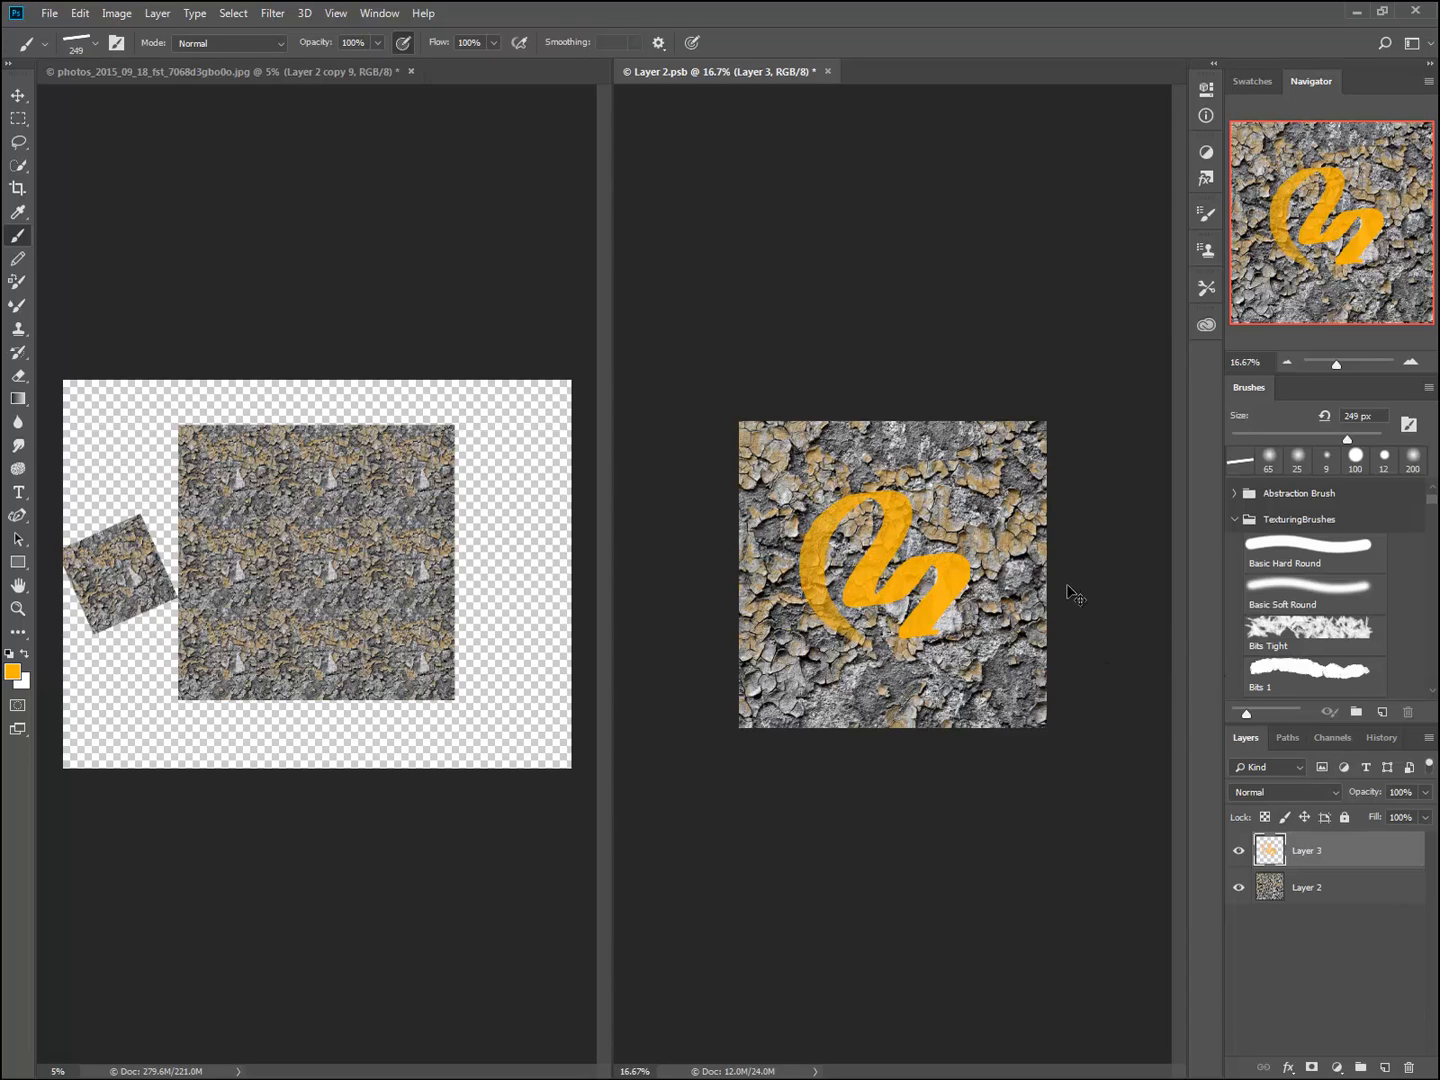
key("ctrl+s")
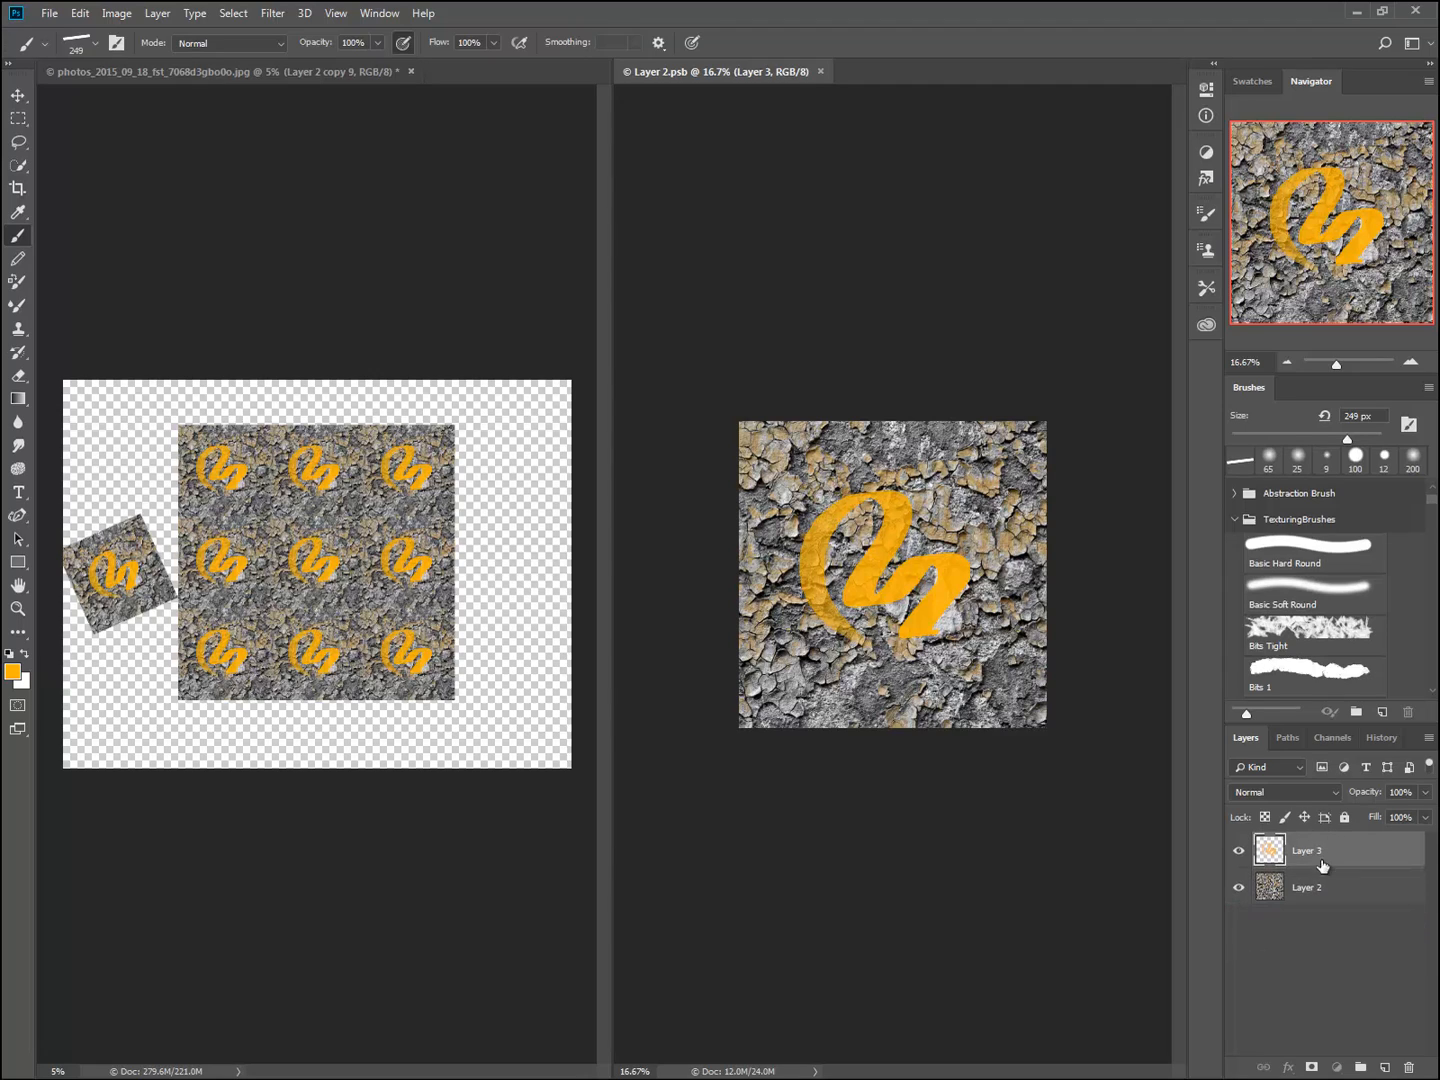
- Delete the scribble layer and offset Layer 2 by +1024 pixels right and +1024 pixels down with Wrap Around
left_click_drag(1336, 860, 1407, 1068)
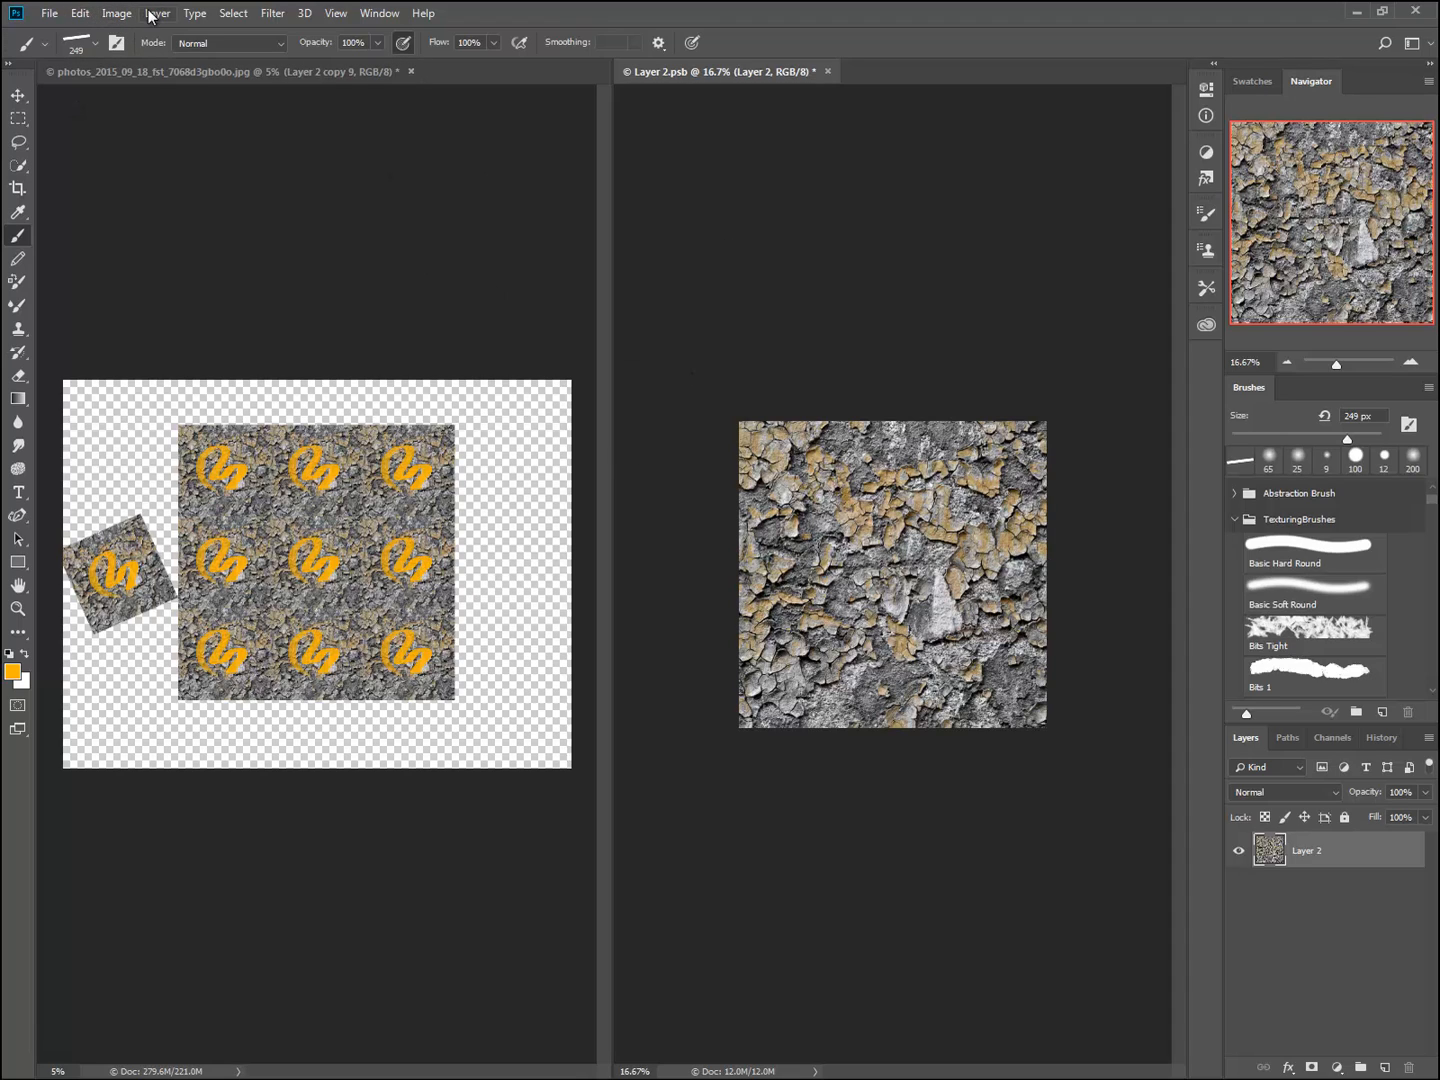
left_click(273, 14)
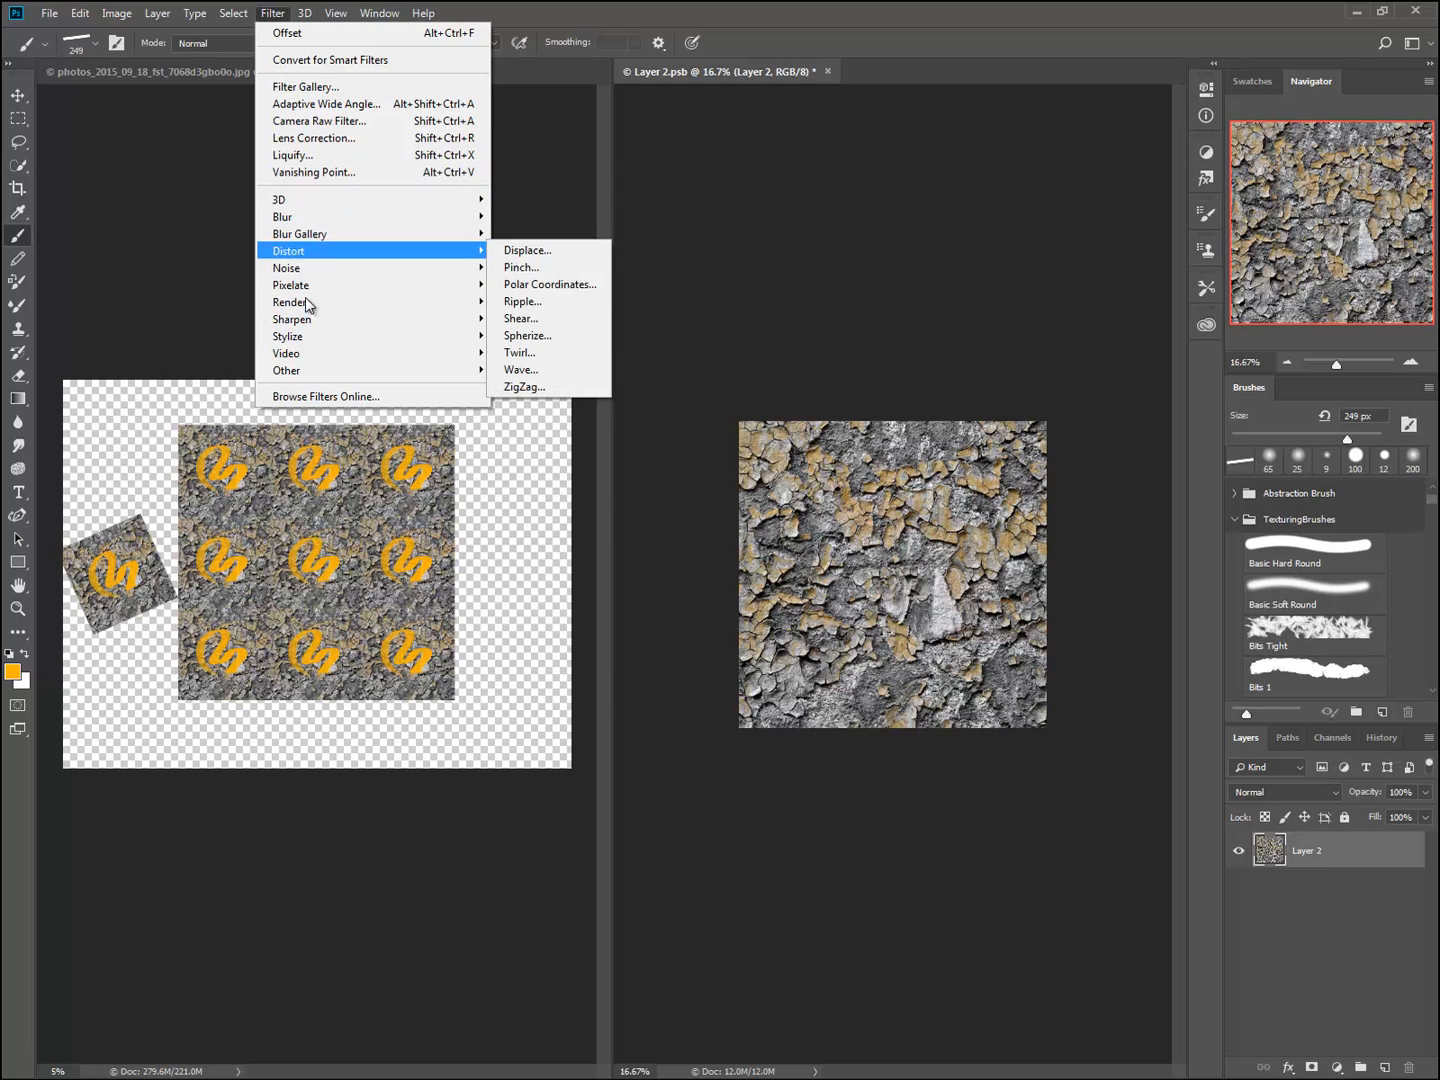
mouse_move(437, 371)
left_click(532, 455)
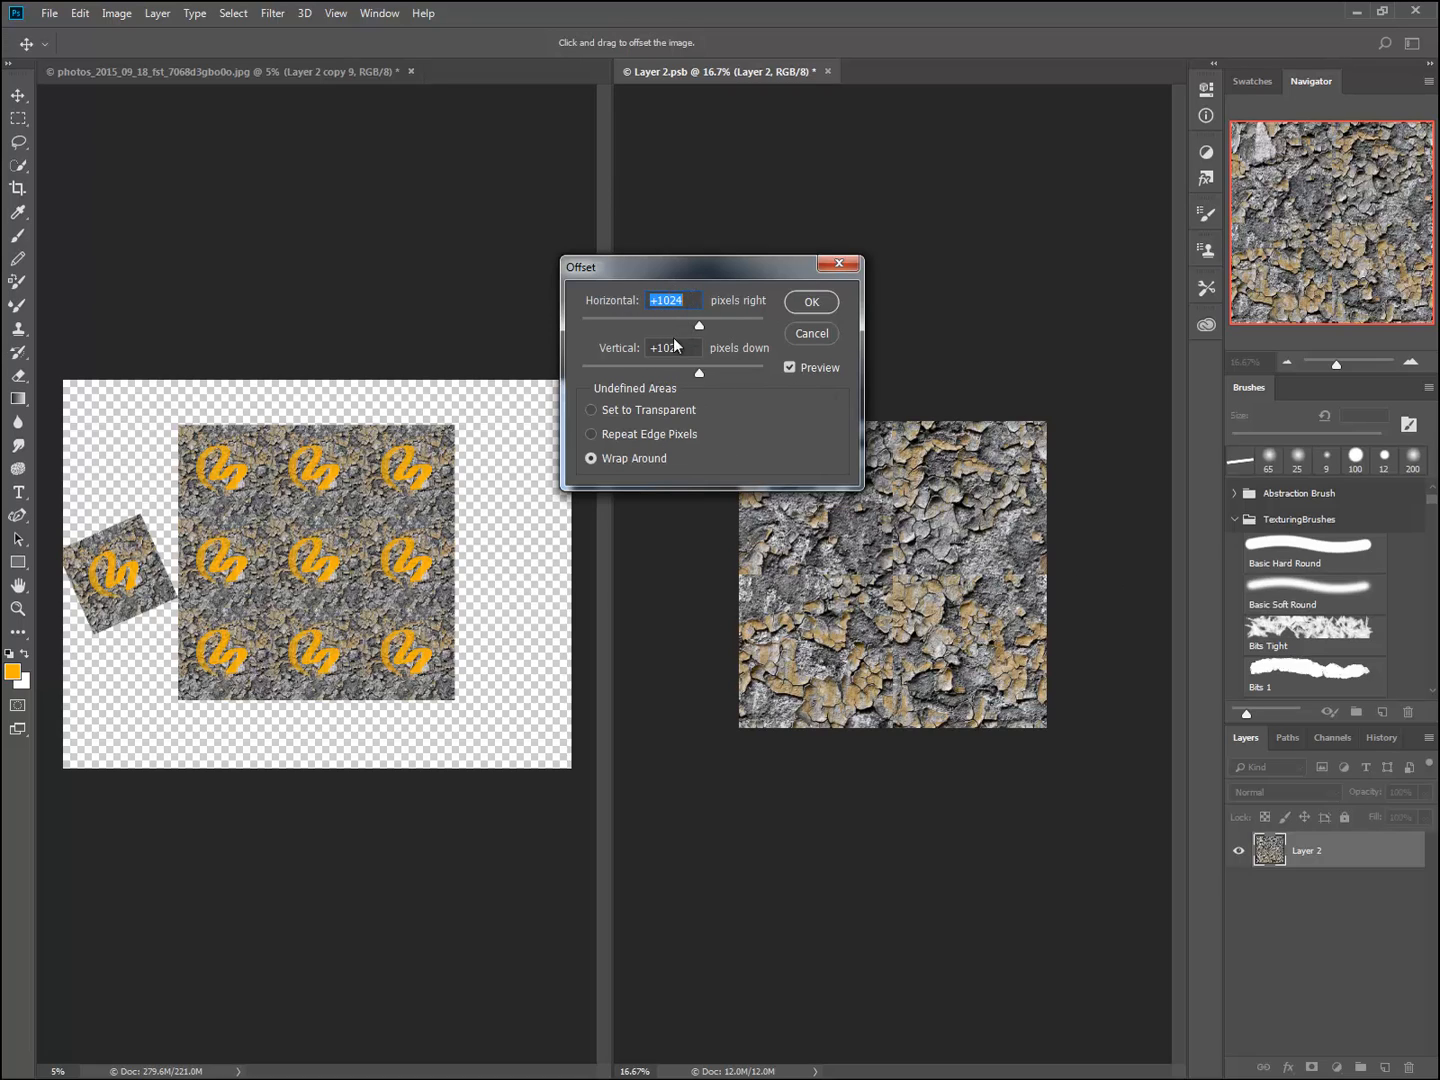
left_click(812, 302)
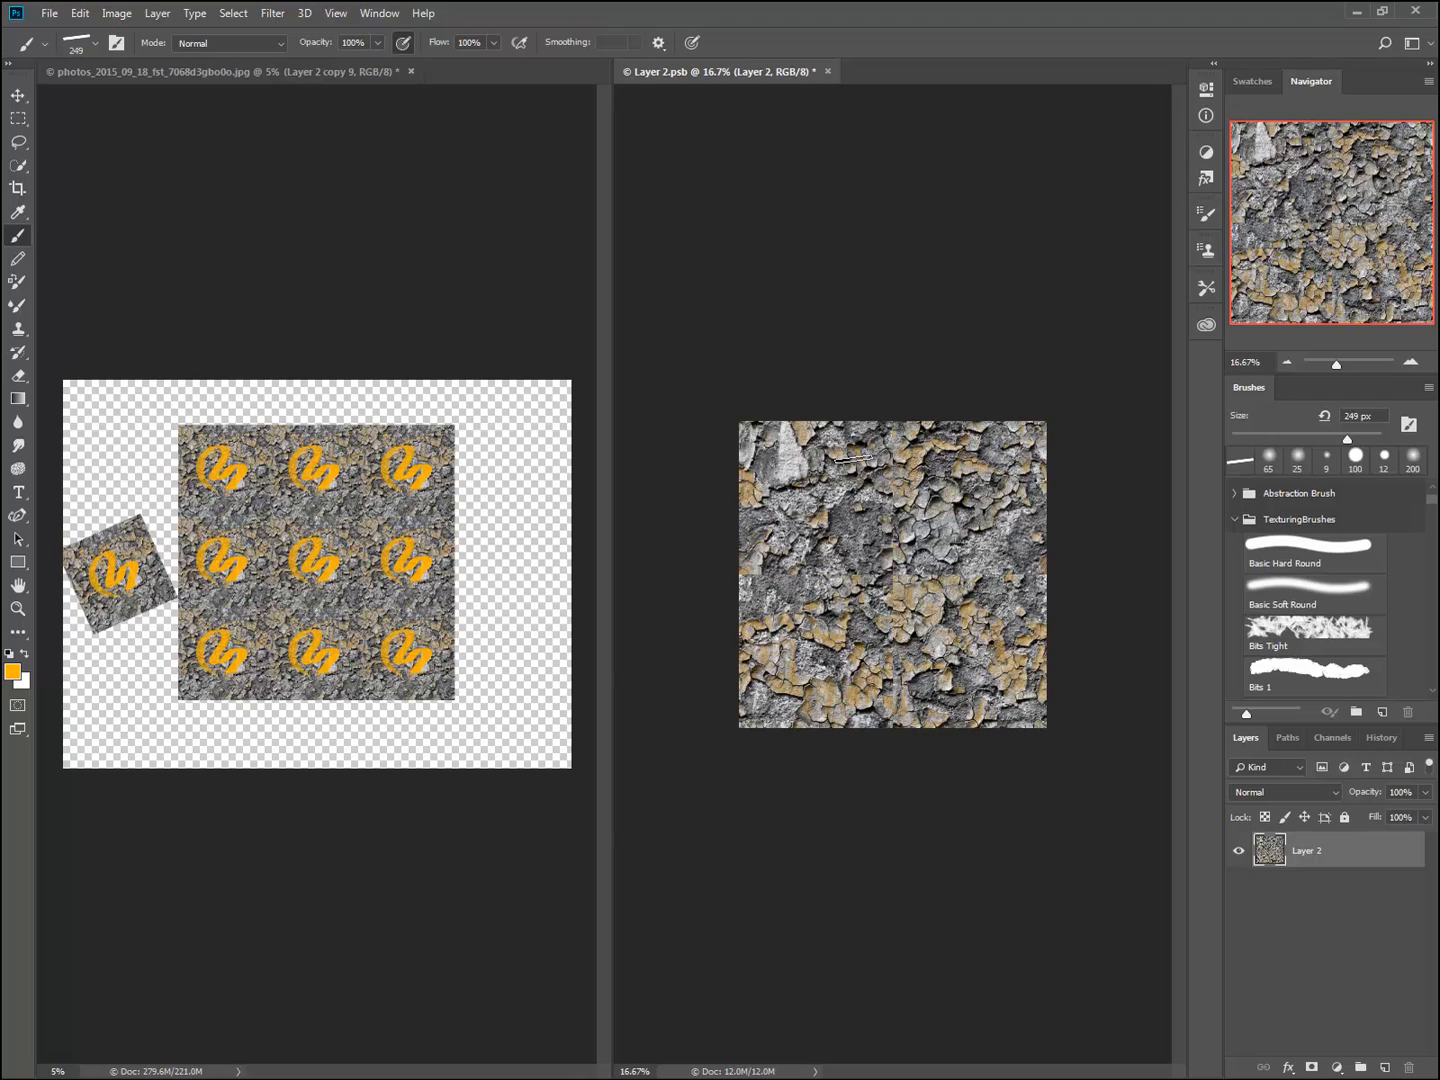
key("ctrl+plus")
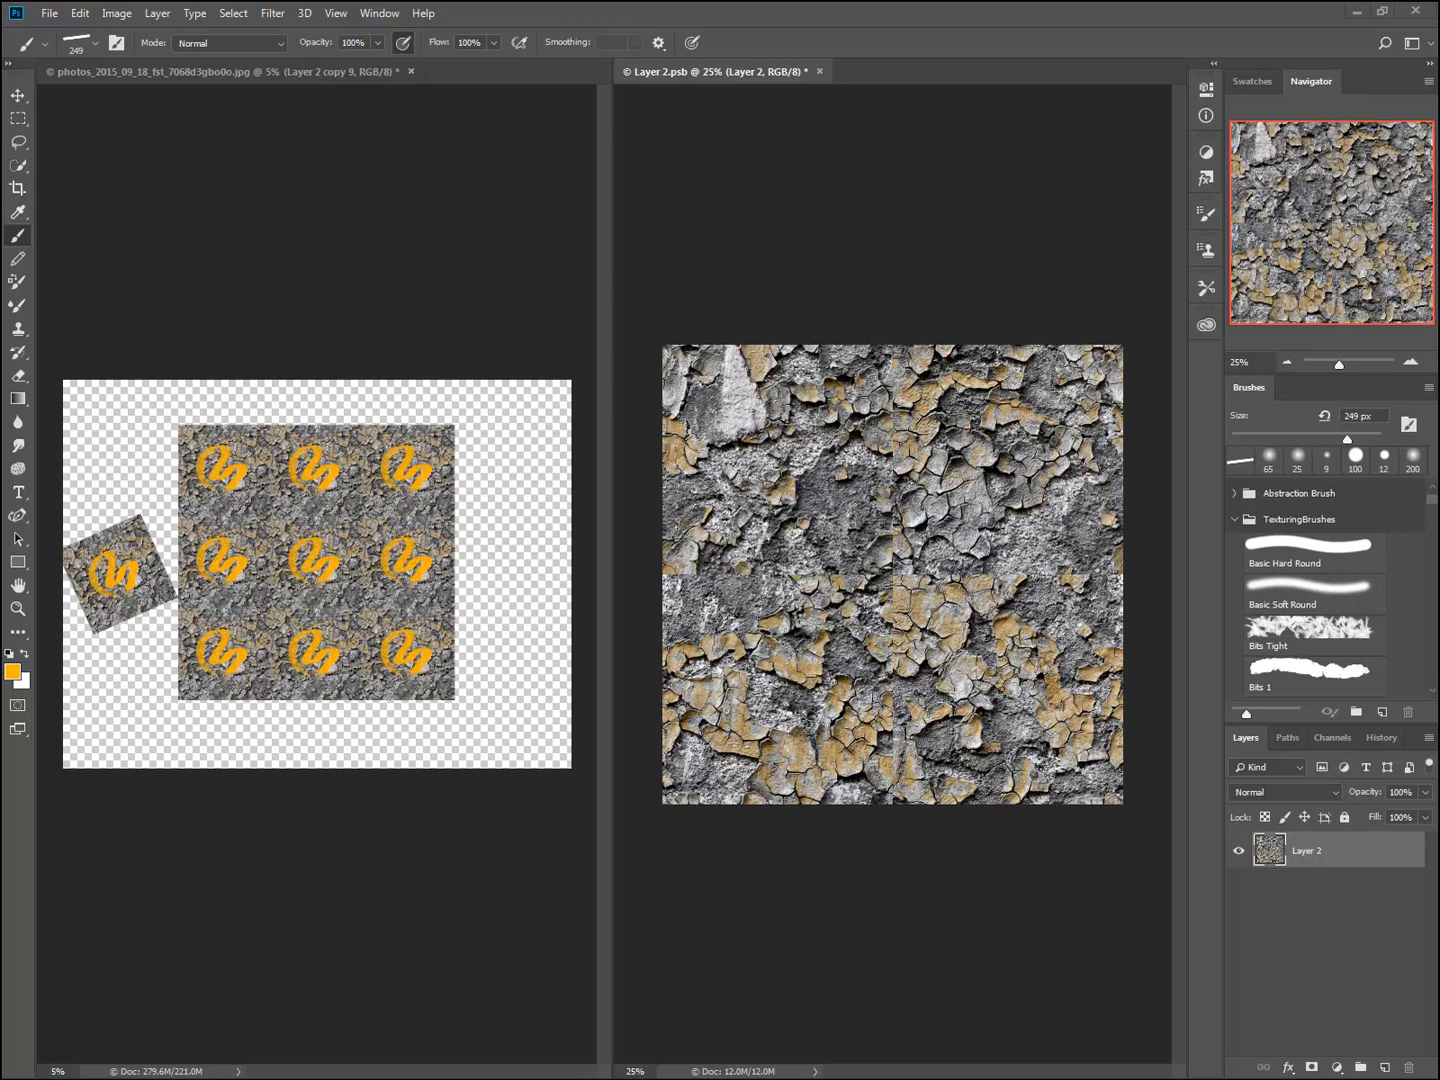
- Move the Background copy layer to the top of the layer stack in the photo document, above all the smart-object tiles
left_click(476, 599)
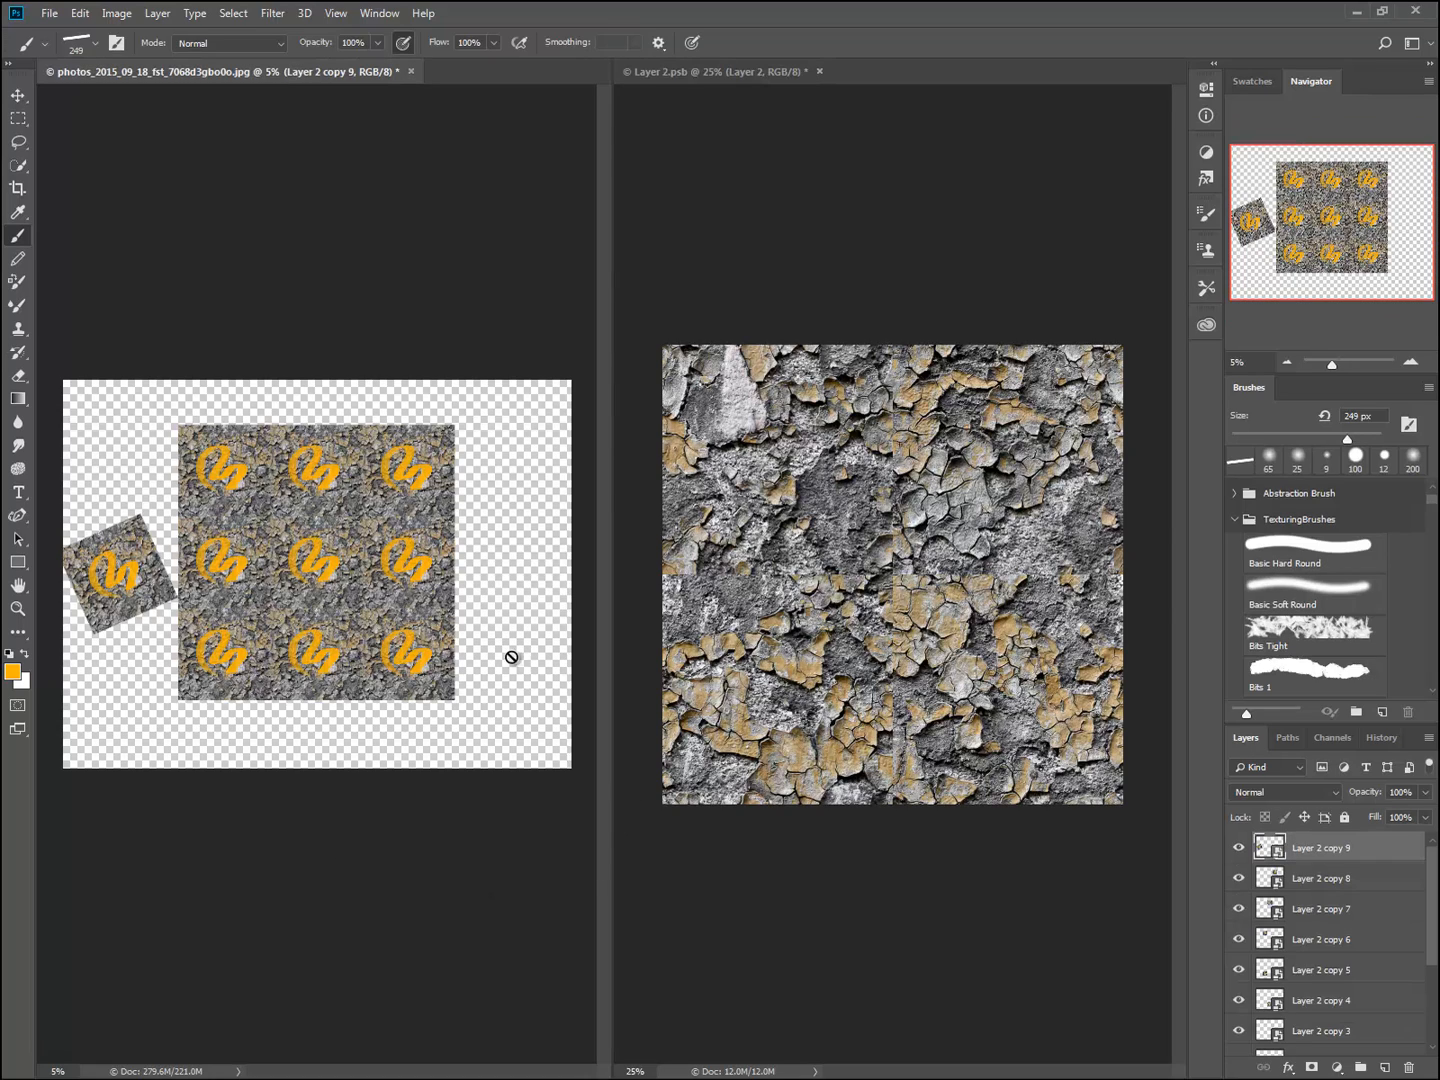
scroll(1330, 900, "down", 3)
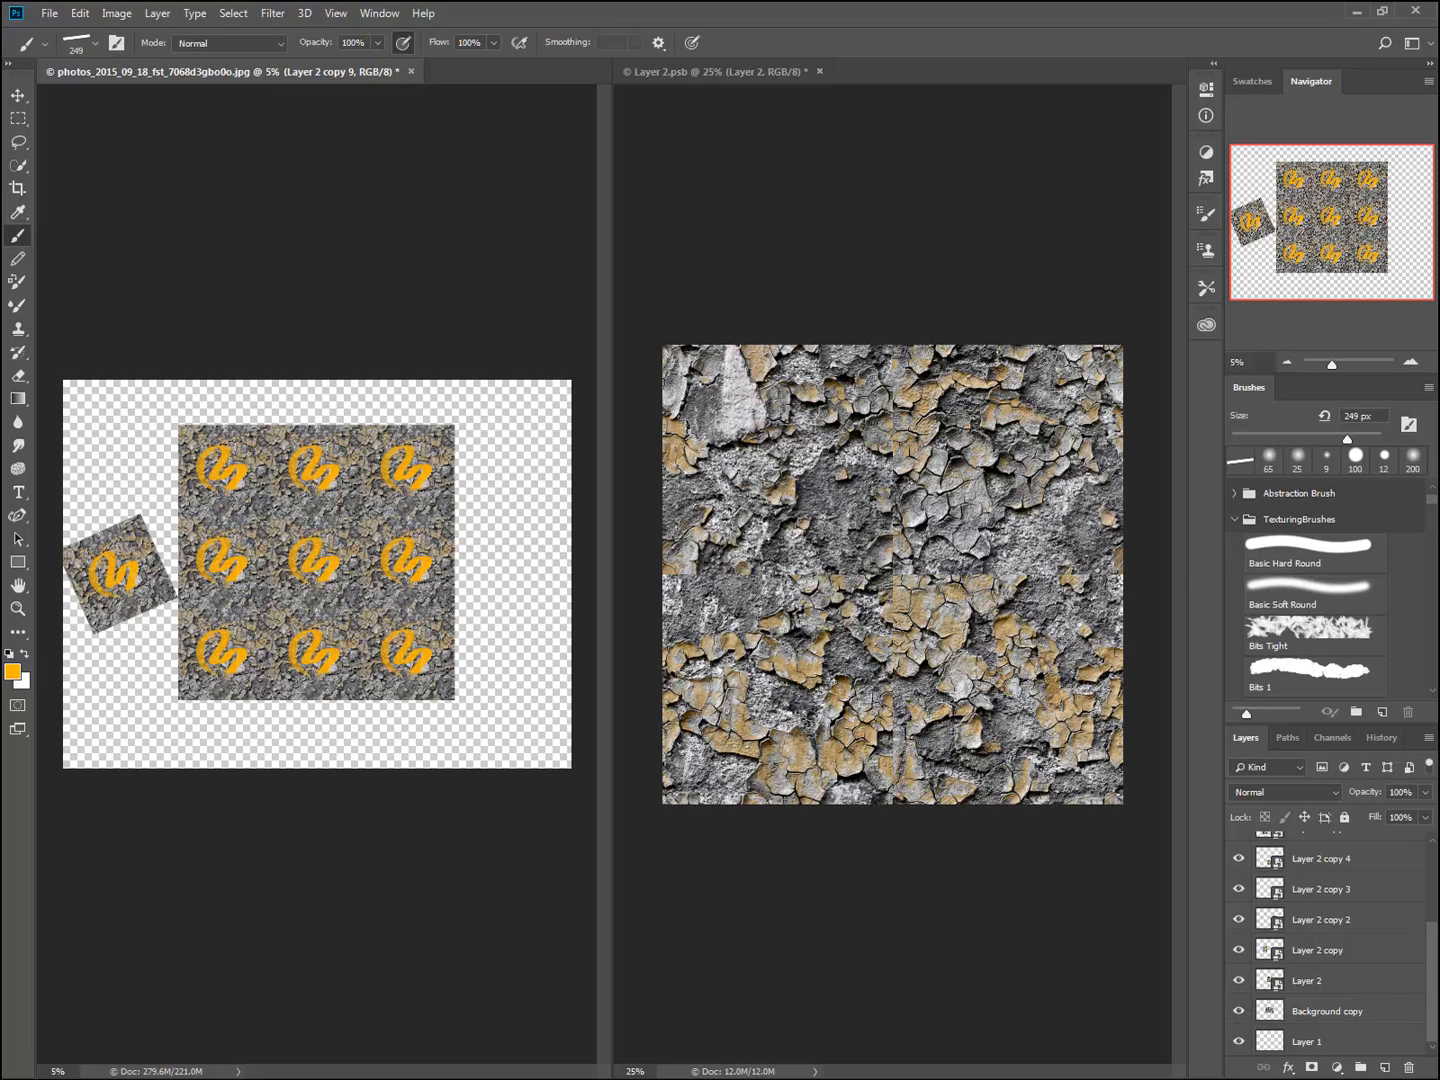
left_click_drag(1436, 1013, 1429, 1066)
left_click(1285, 1018)
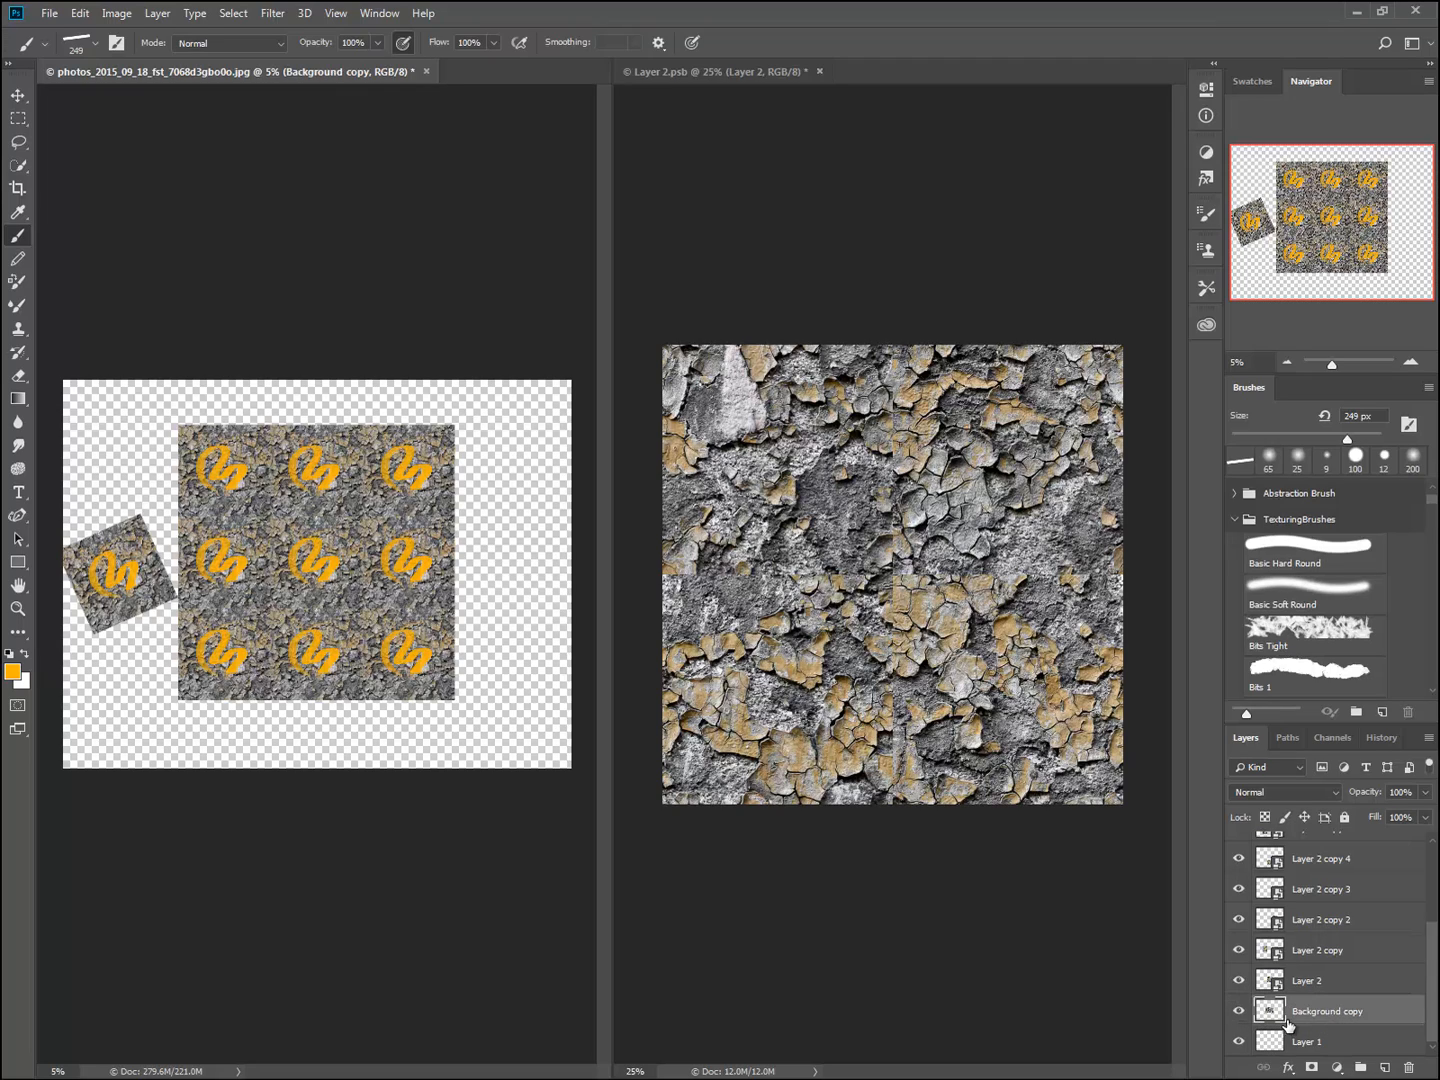
left_click_drag(1287, 1020, 1342, 851)
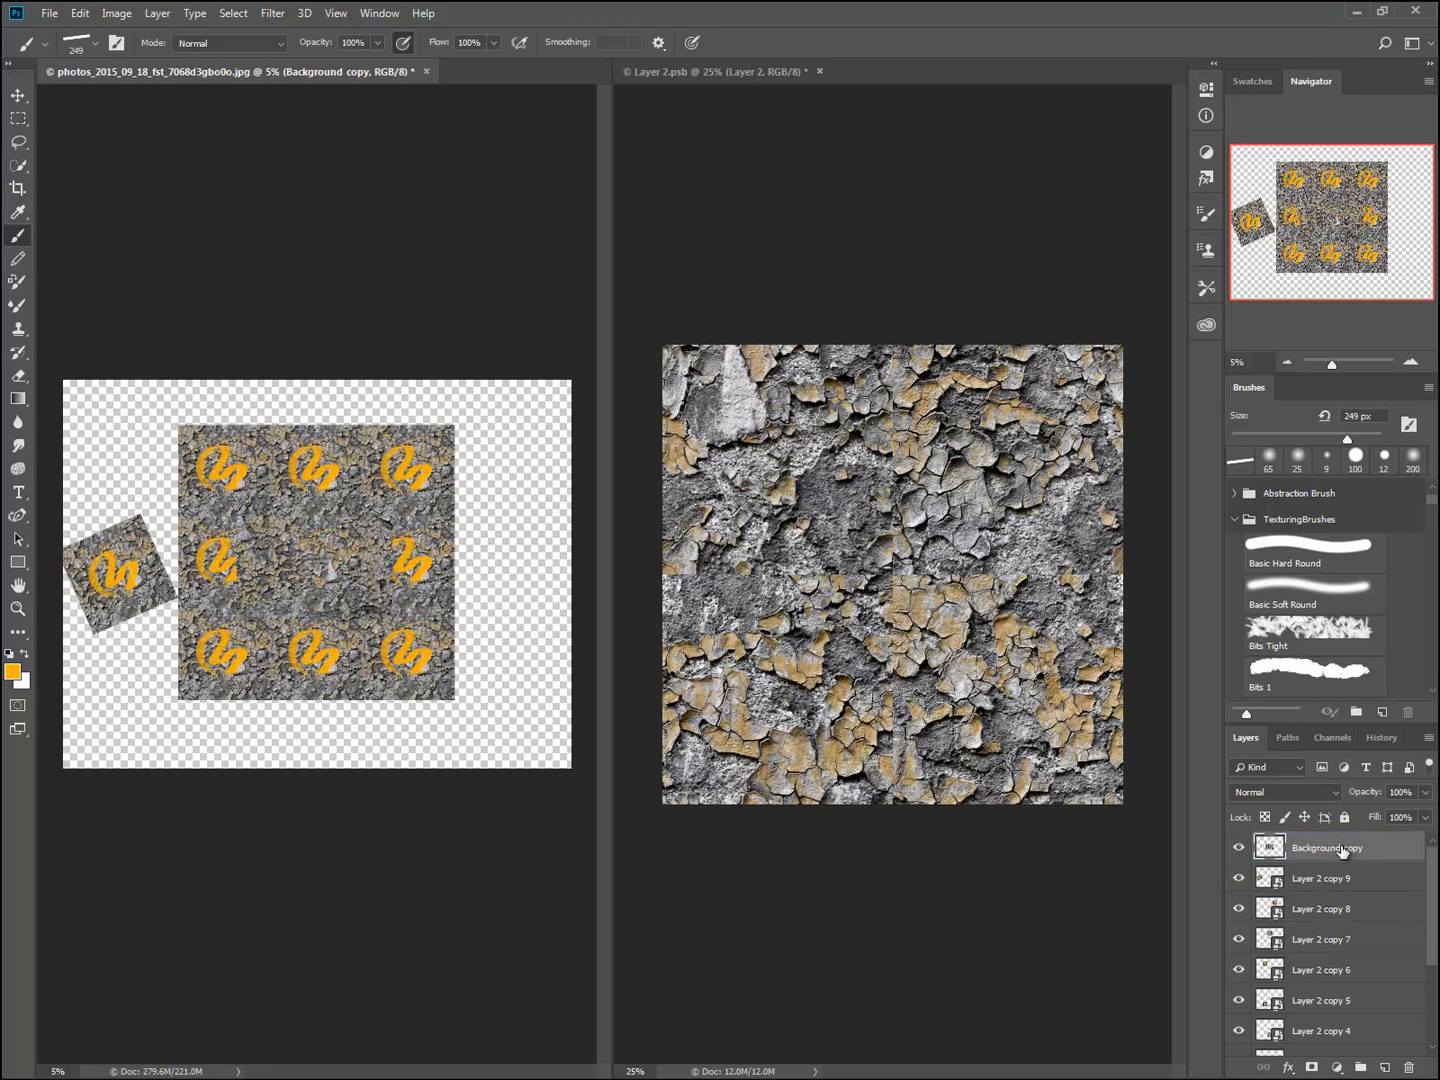
- Compare Background copy with the tiles beneath it by toggling its visibility off and on
left_click(1238, 848)
left_click(1239, 849)
left_click(1238, 848)
left_click(1239, 848)
- Set the Background copy layer's blending mode to Difference
left_click(1273, 795)
left_click(1261, 750)
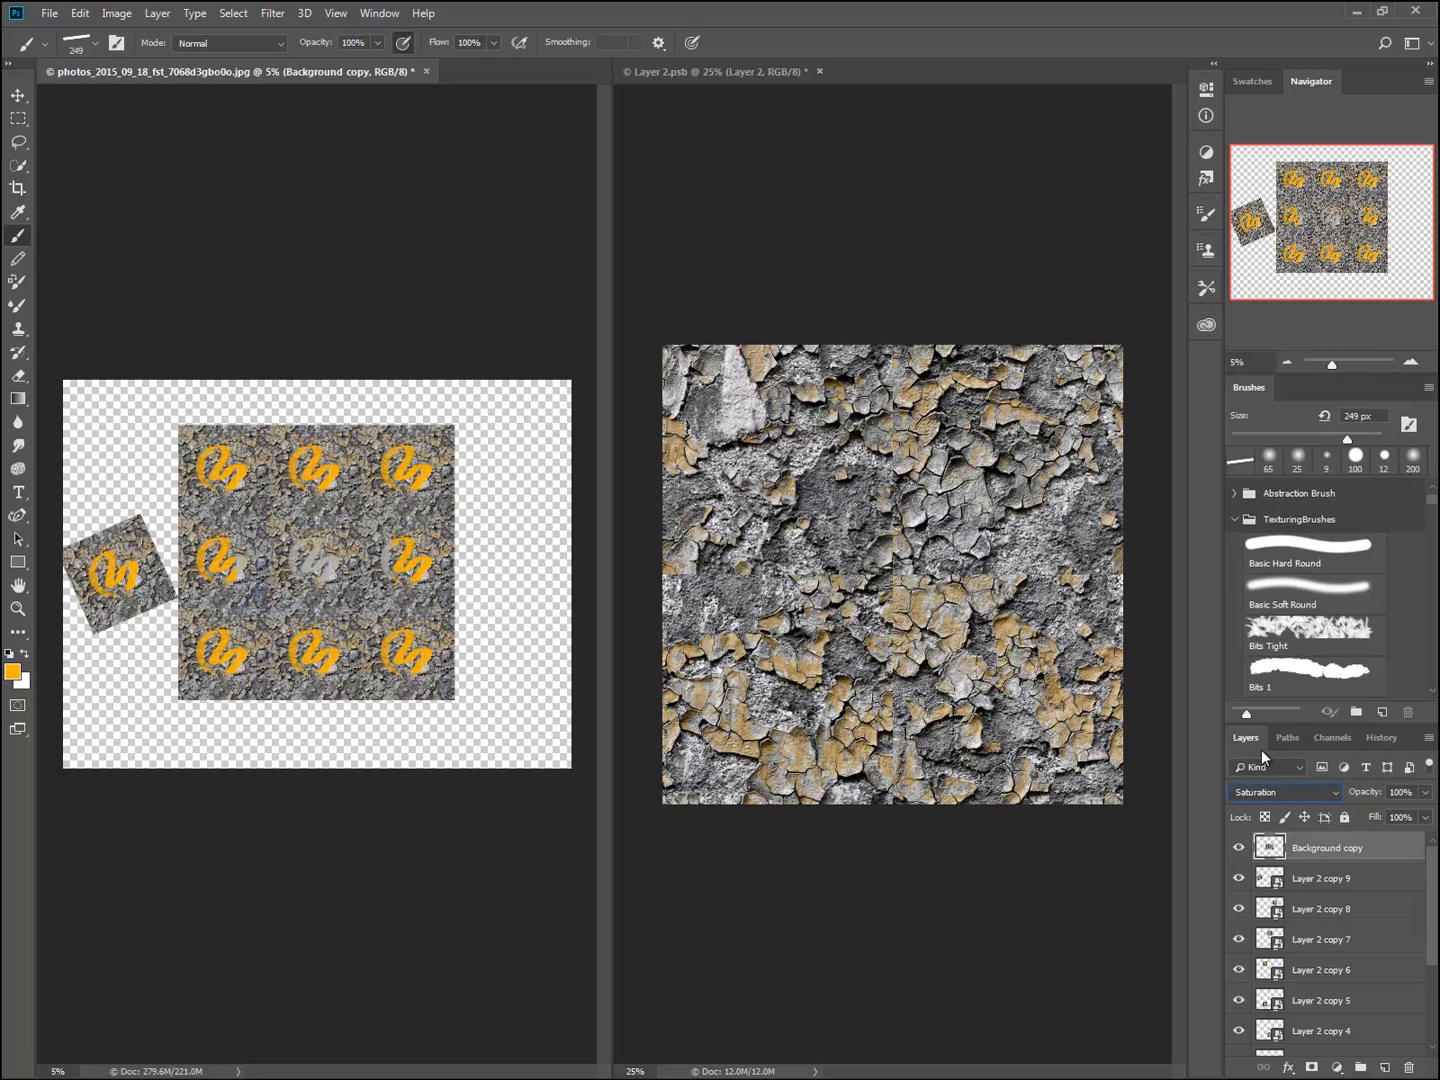
left_click(1284, 792)
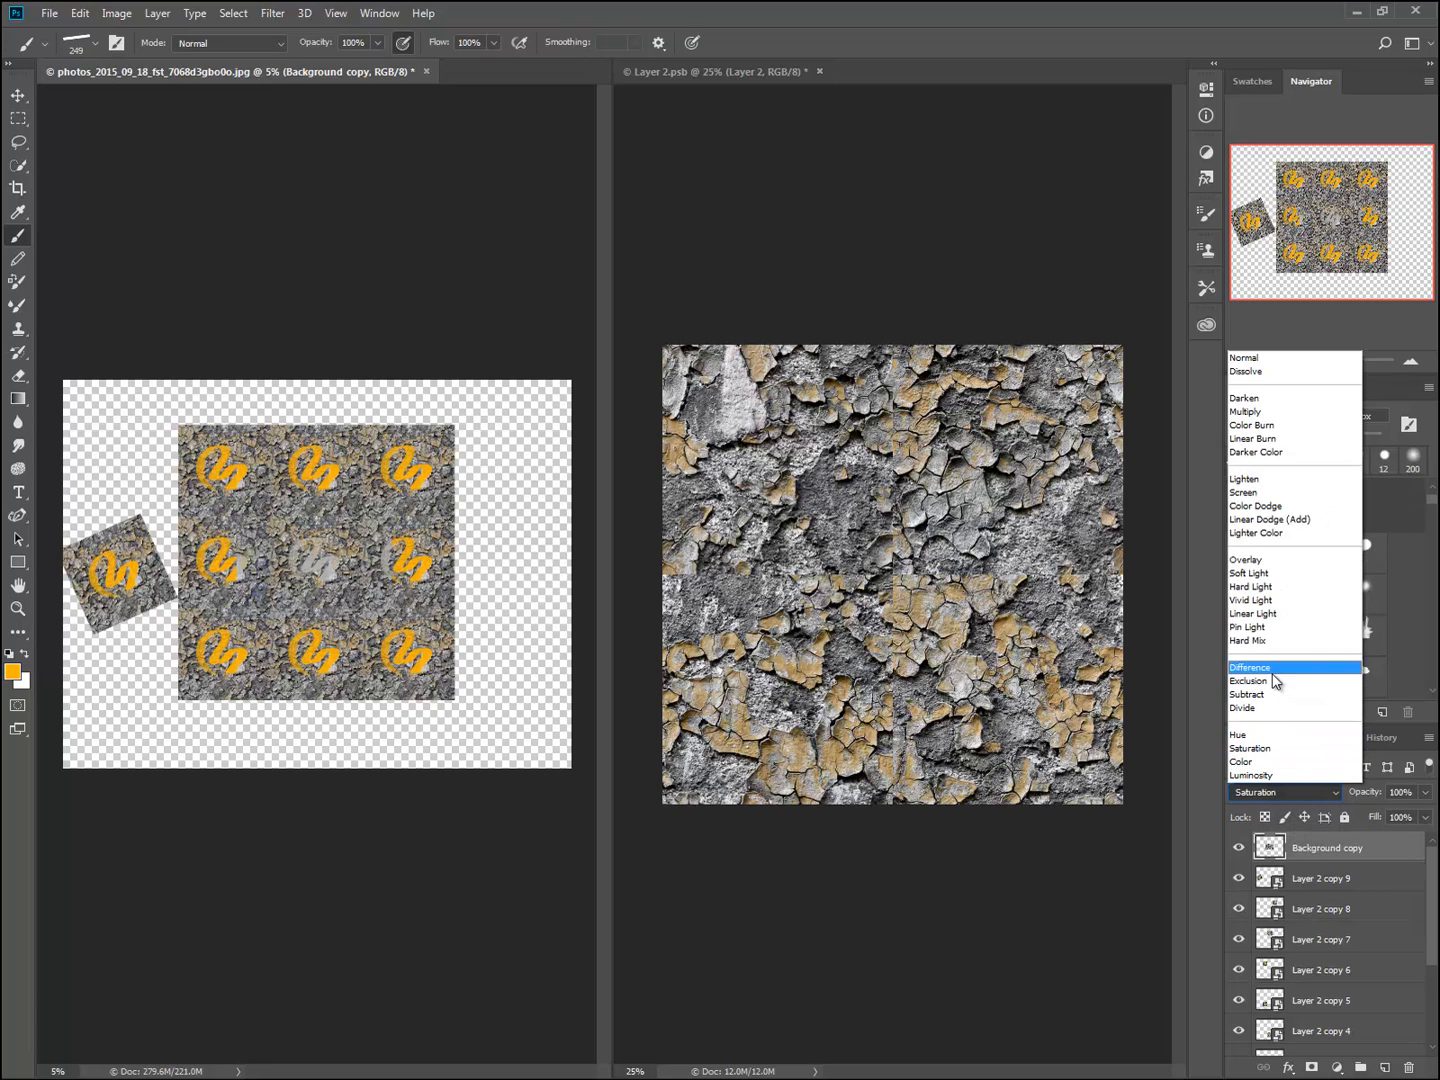
left_click(1274, 681)
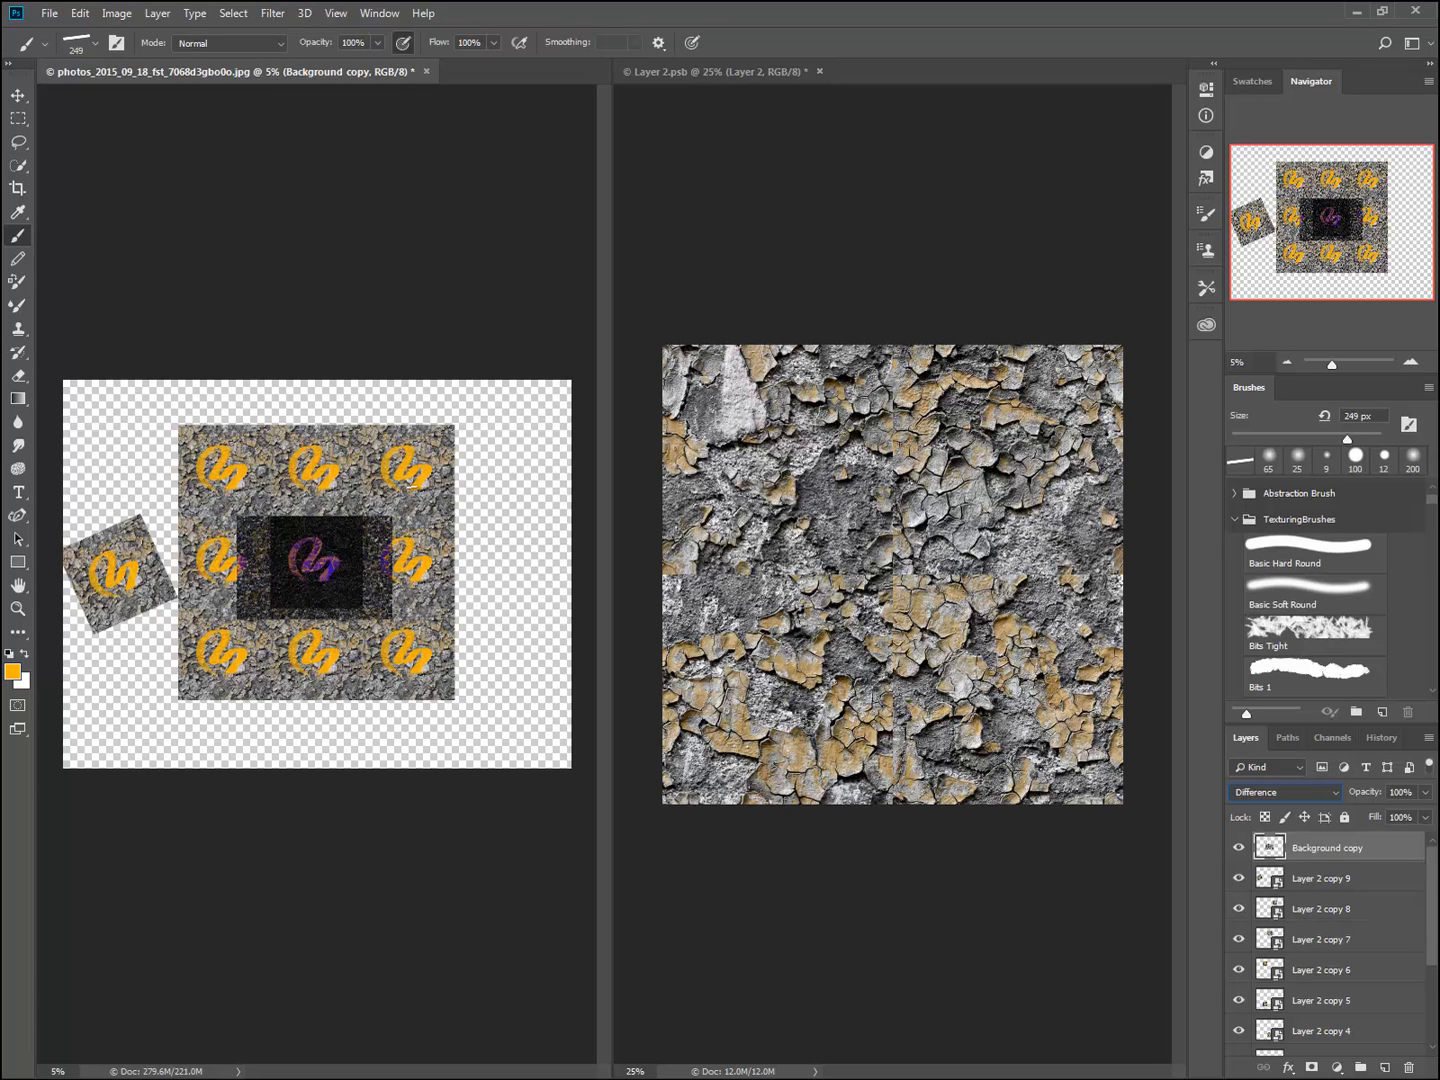
- Set the Rectangular Marquee tool's selection style to Normal
left_click(24, 119)
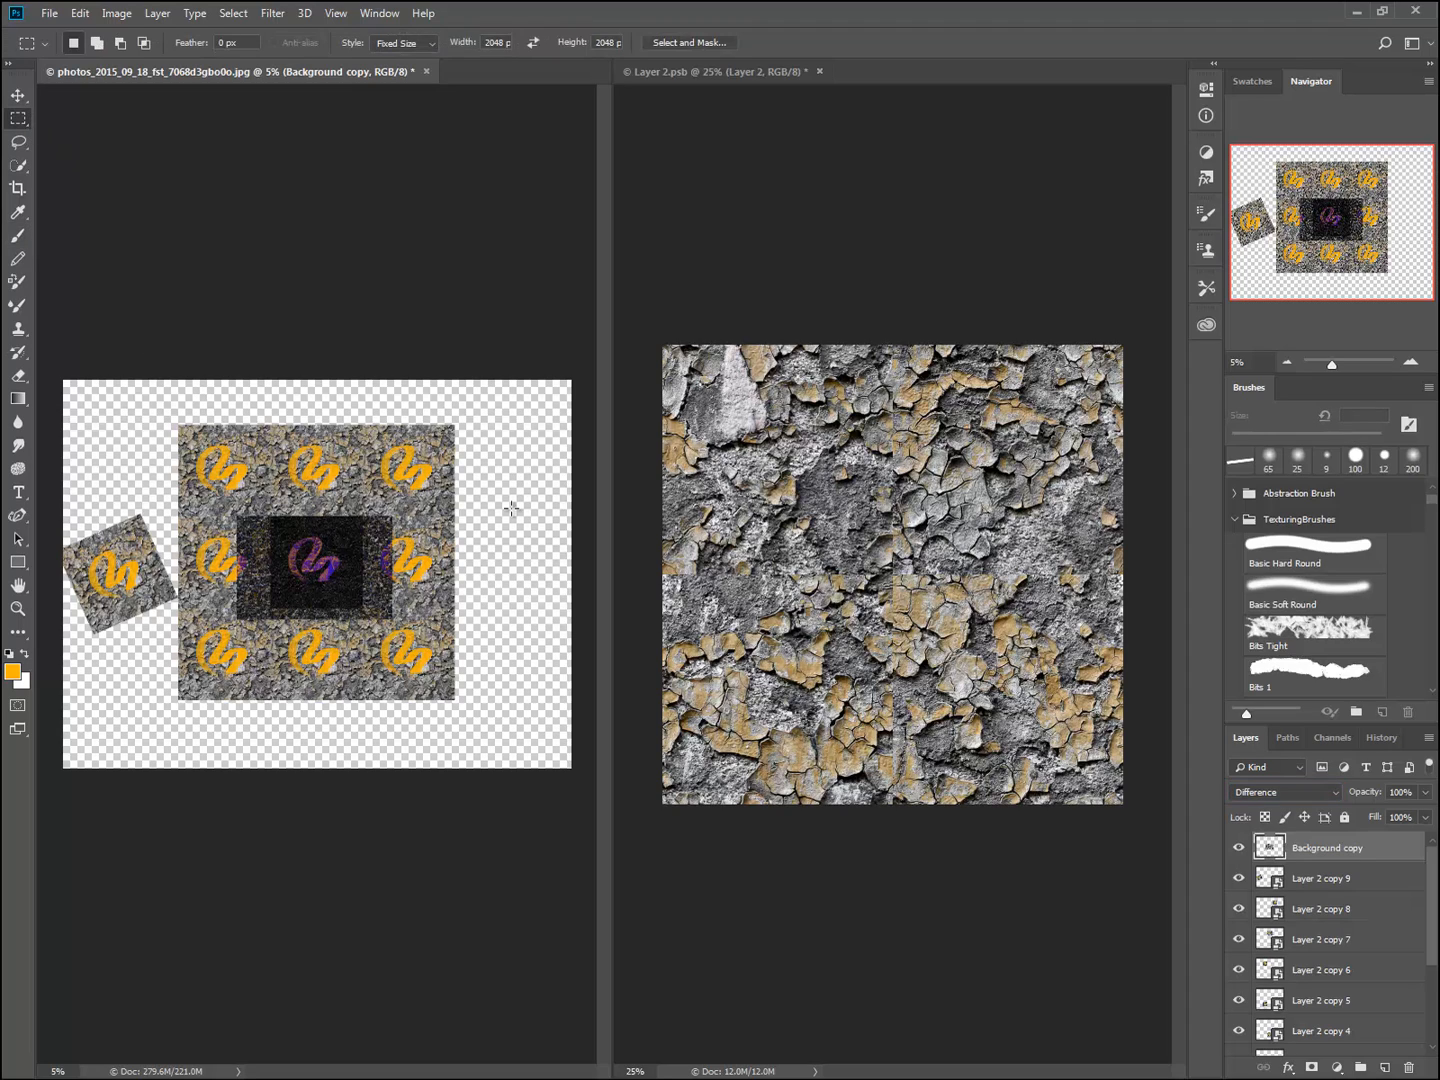
left_click(415, 43)
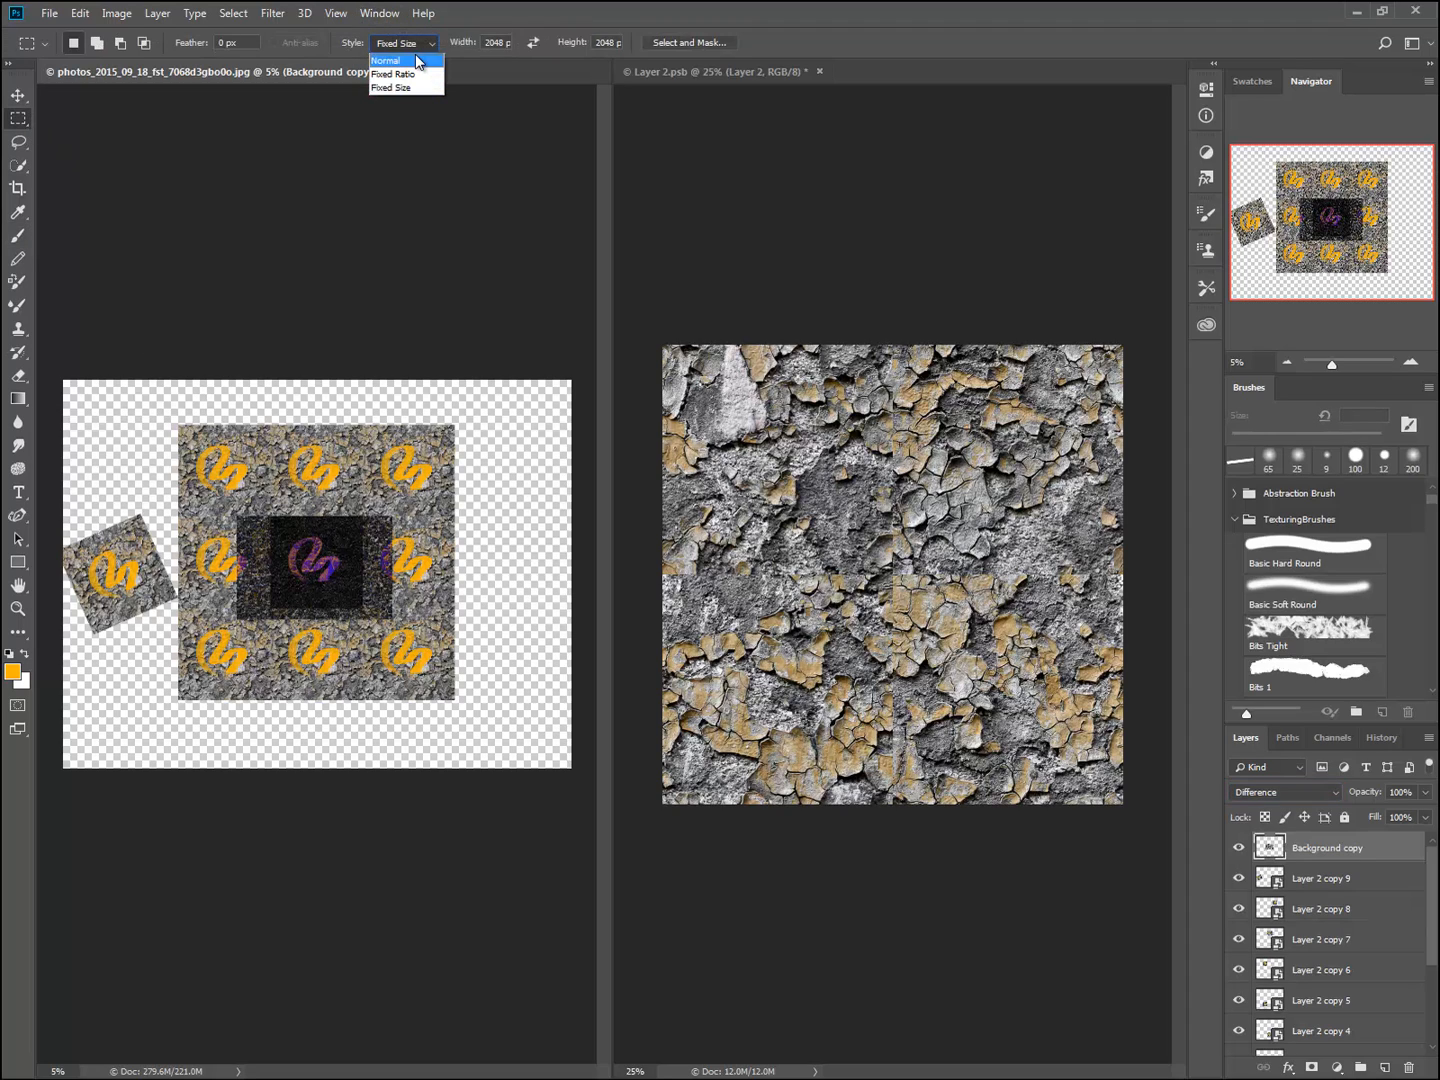
left_click(412, 55)
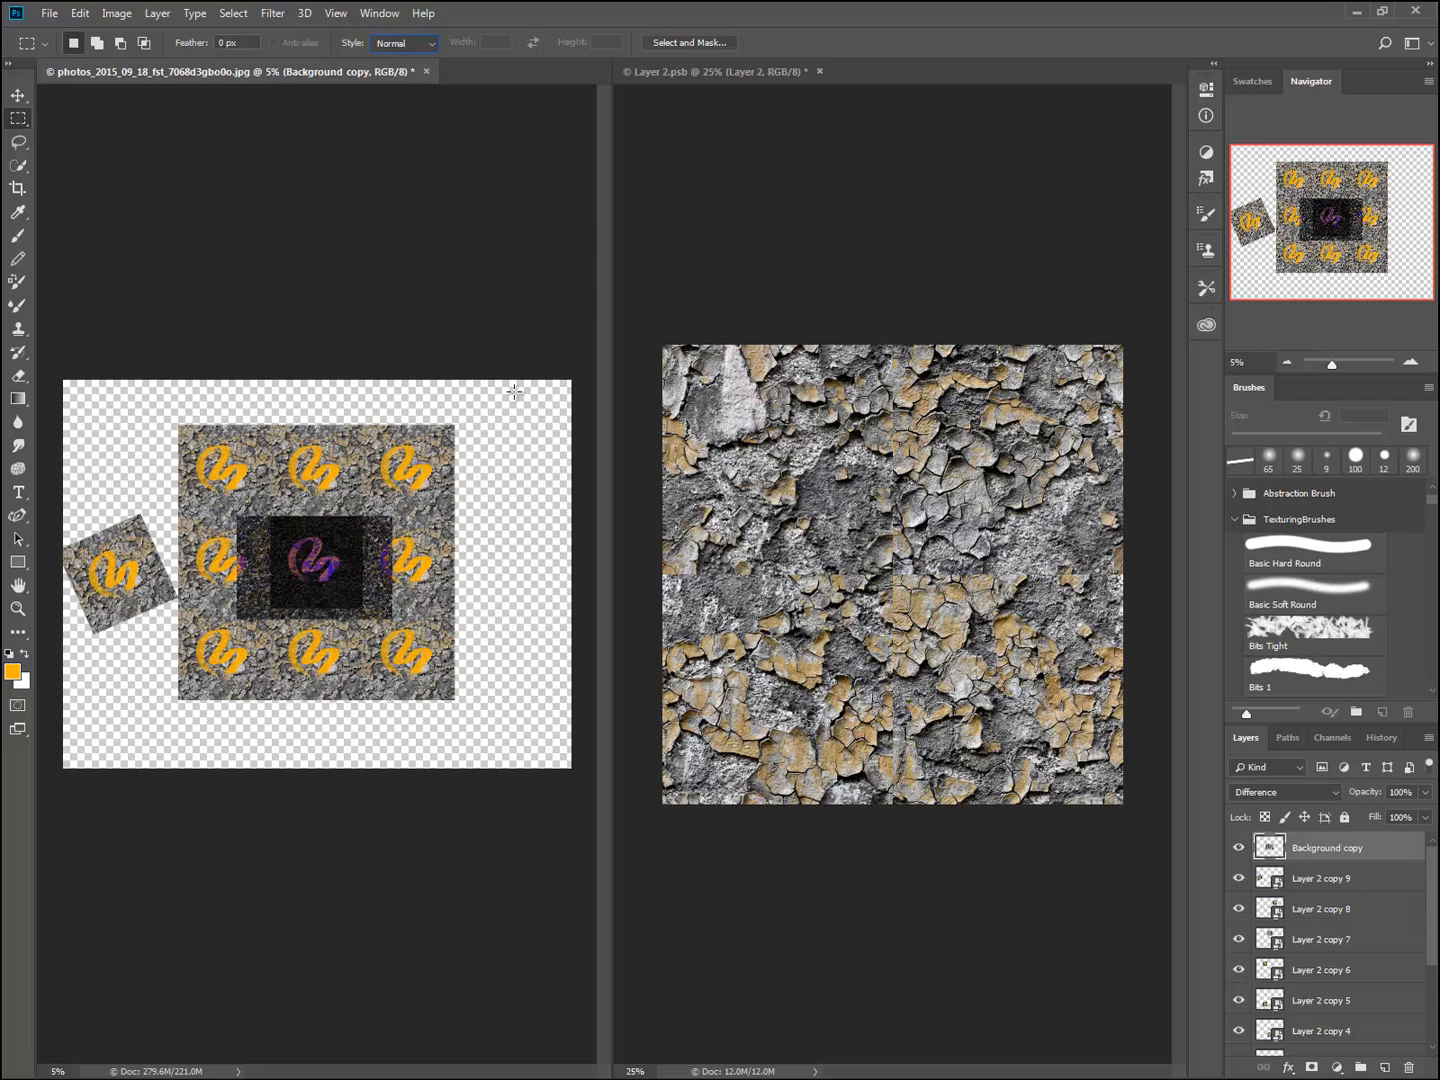
- Copy the strip of Background copy extending past the centre tile's right side to a new layer with Normal blending mode
left_click_drag(424, 467, 364, 769)
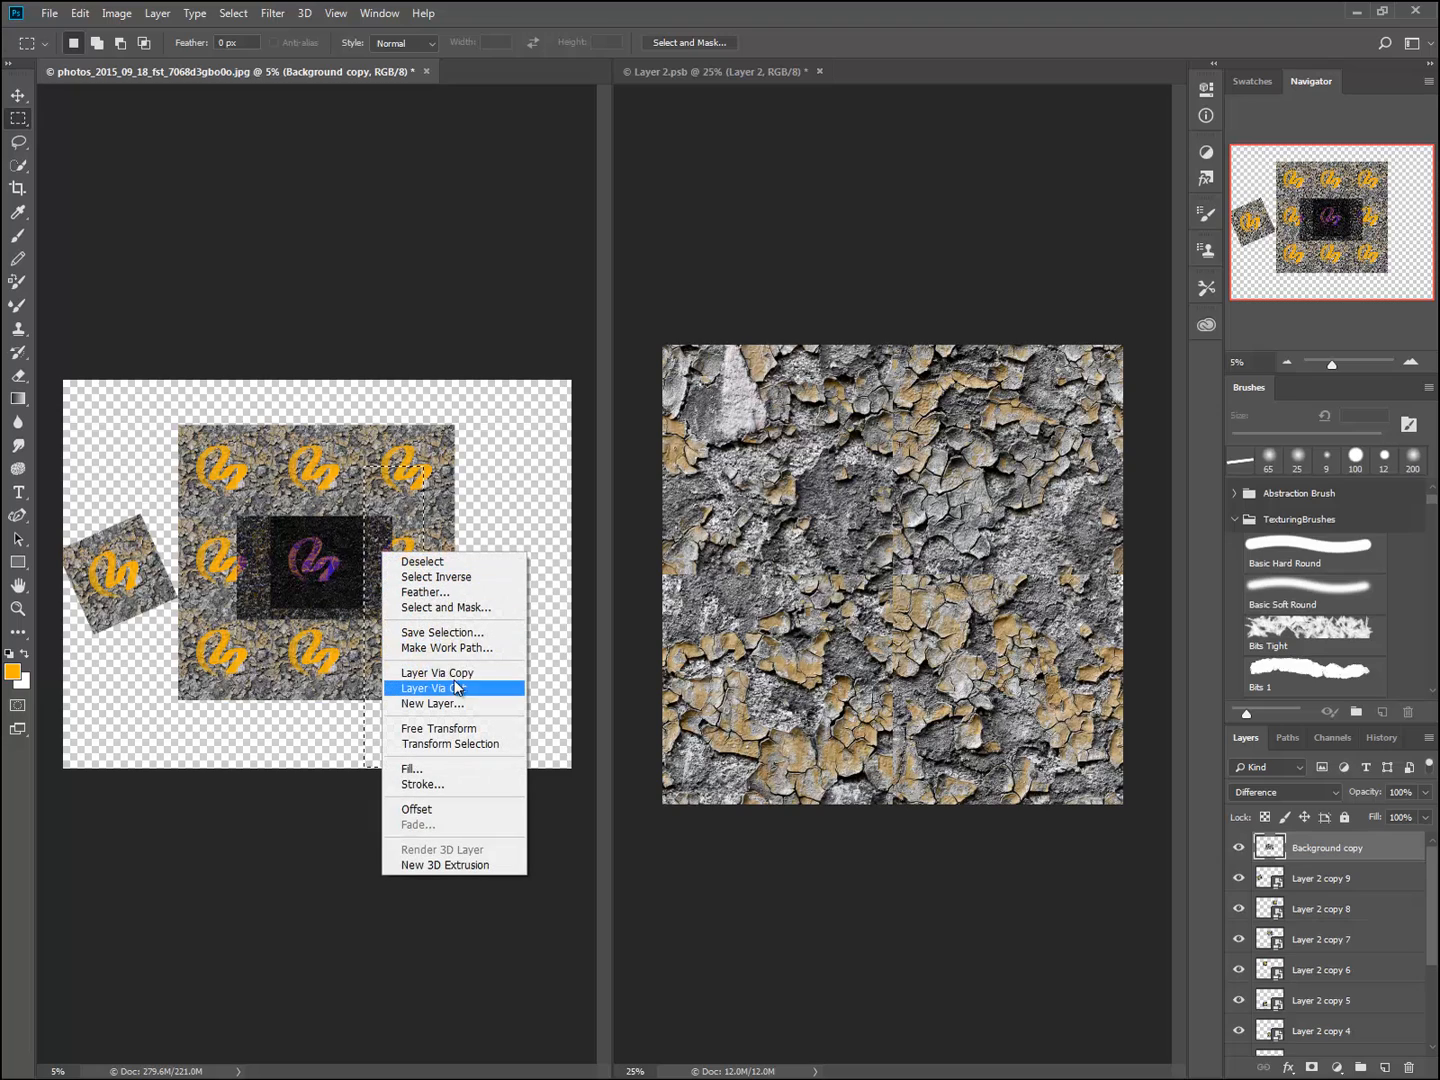
left_click(456, 673)
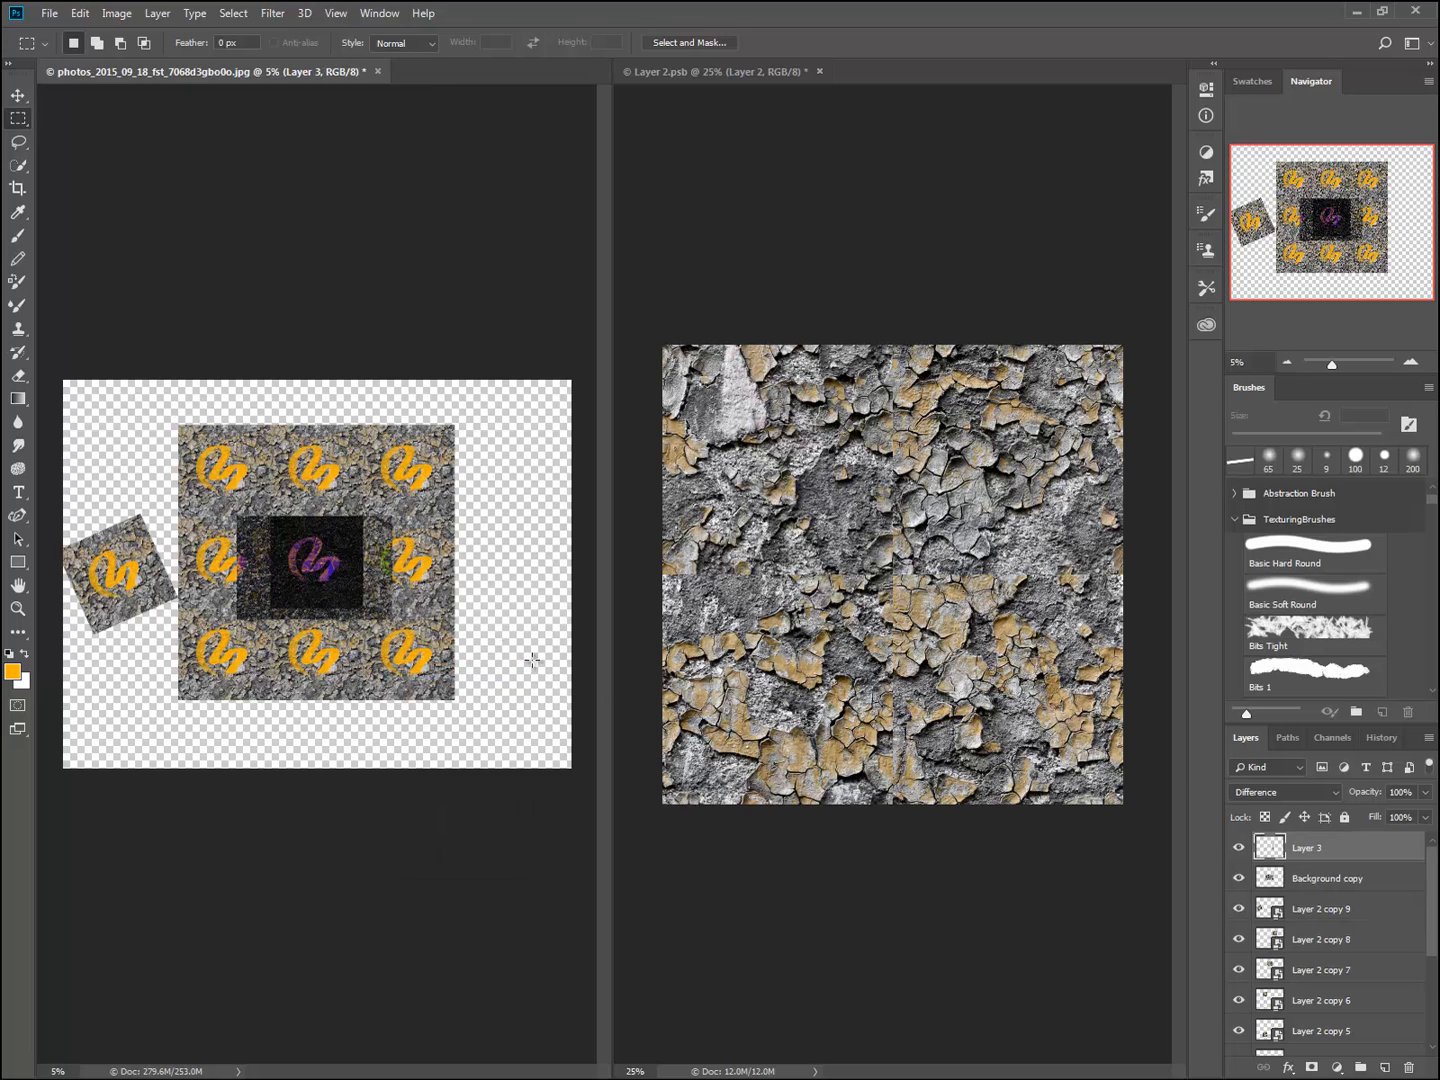
left_click(1277, 789)
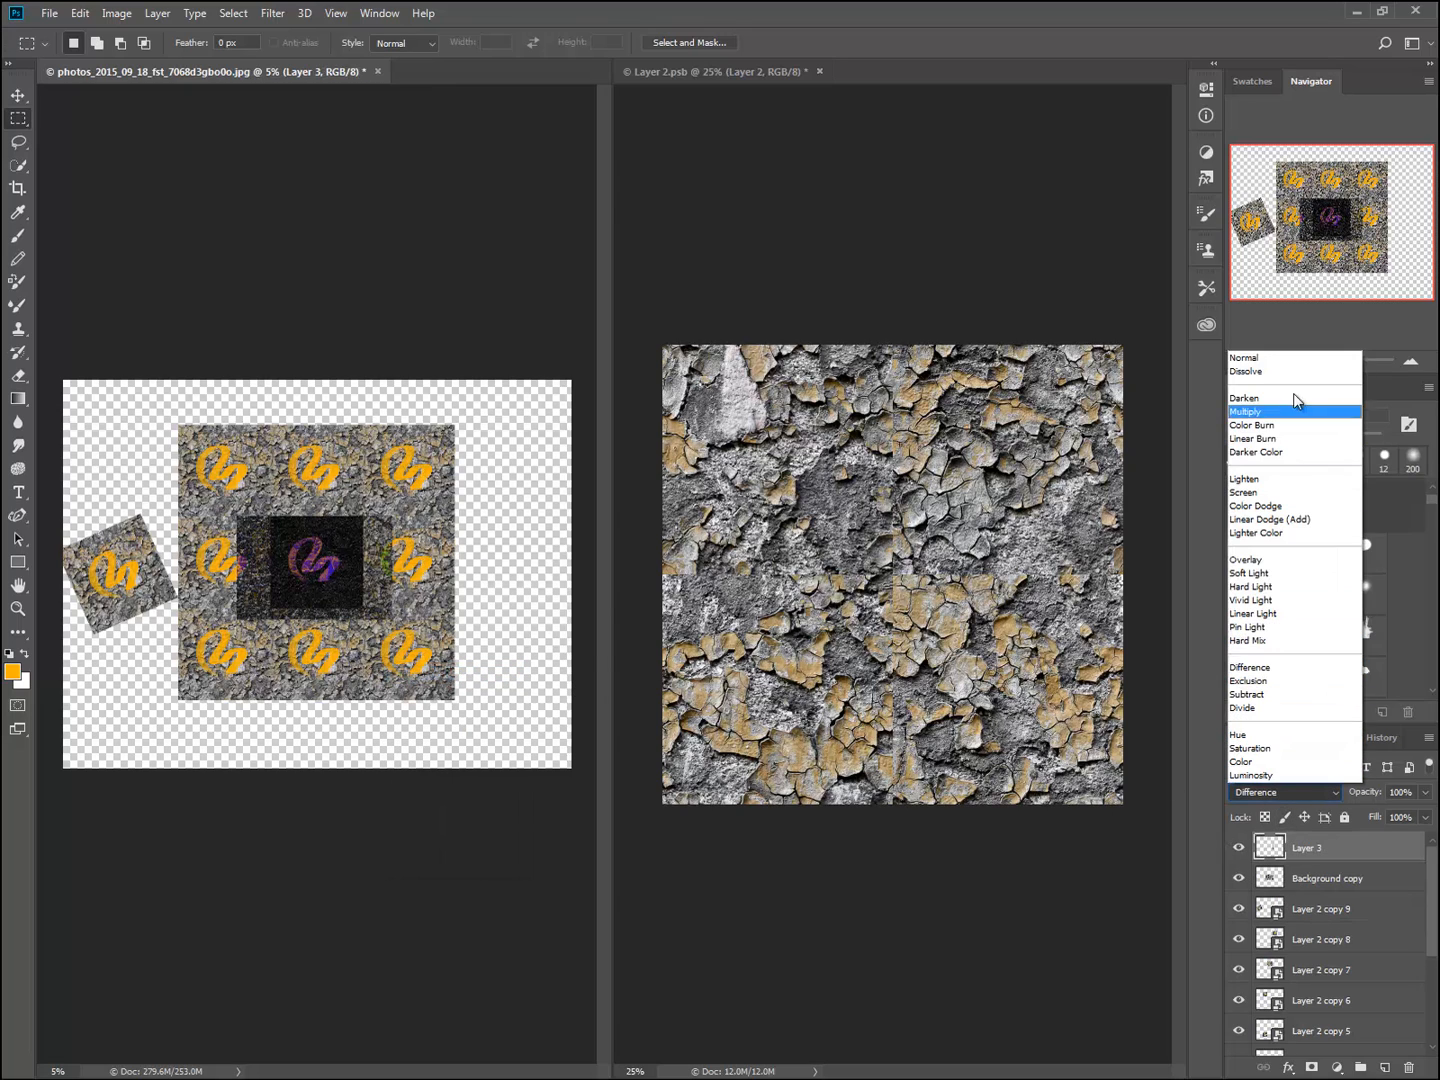
left_click(1278, 360)
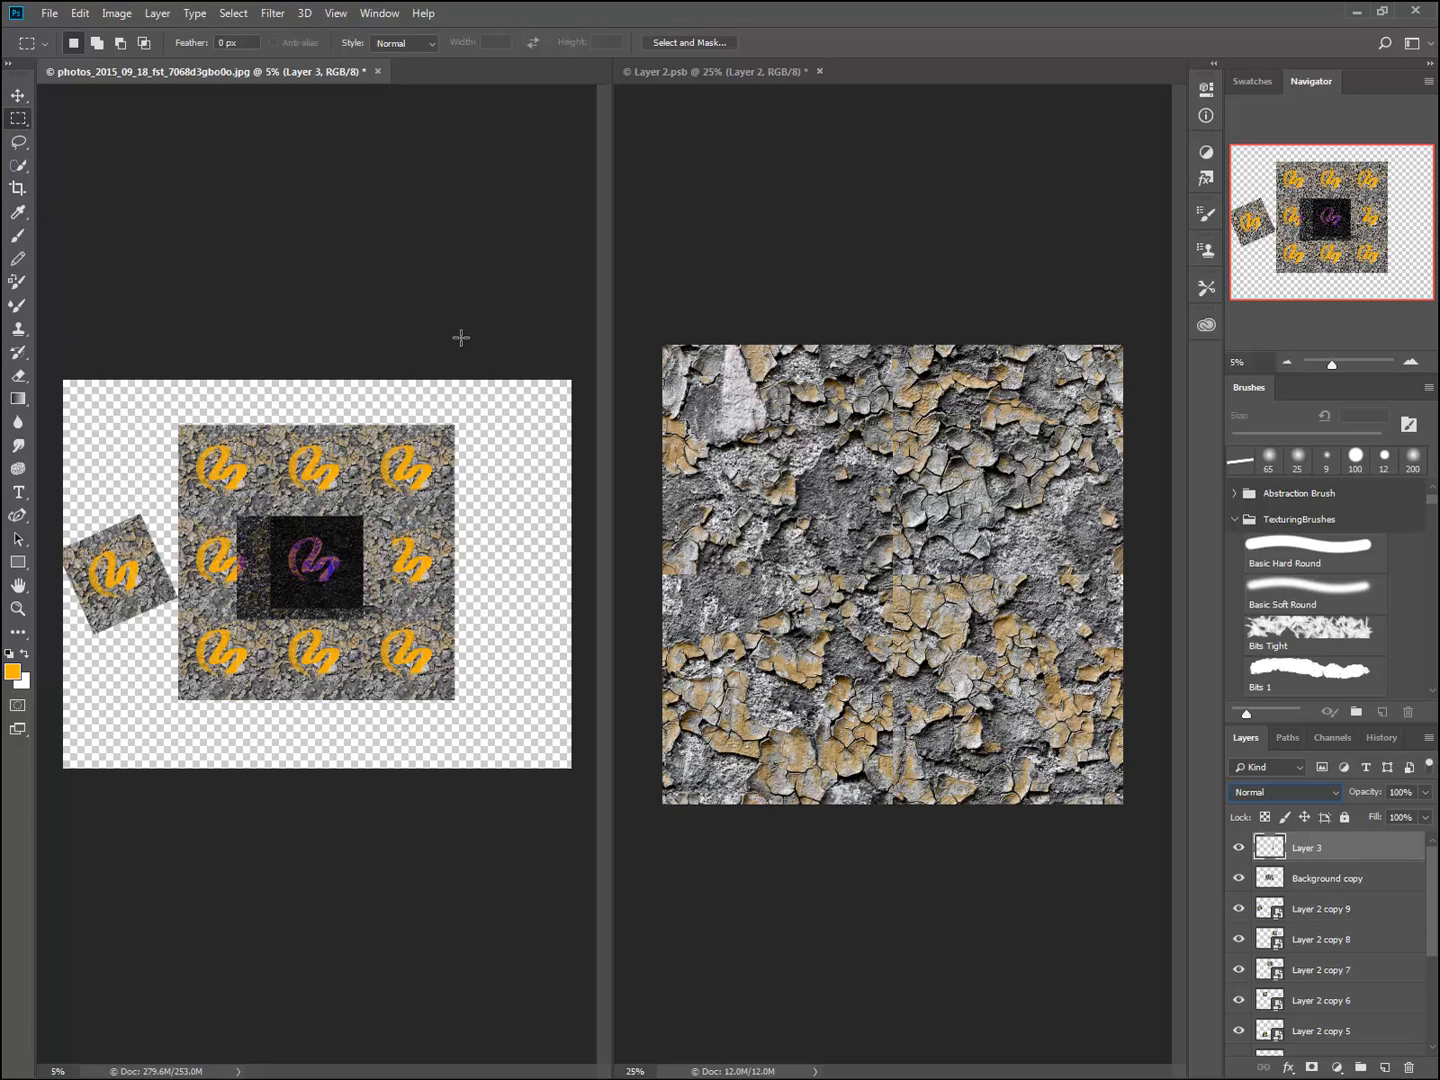
- Copy the Layer 3 strip into the Layer 2.psb document with the Move tool and check it by toggling its visibility in the photo document
left_click(17, 96)
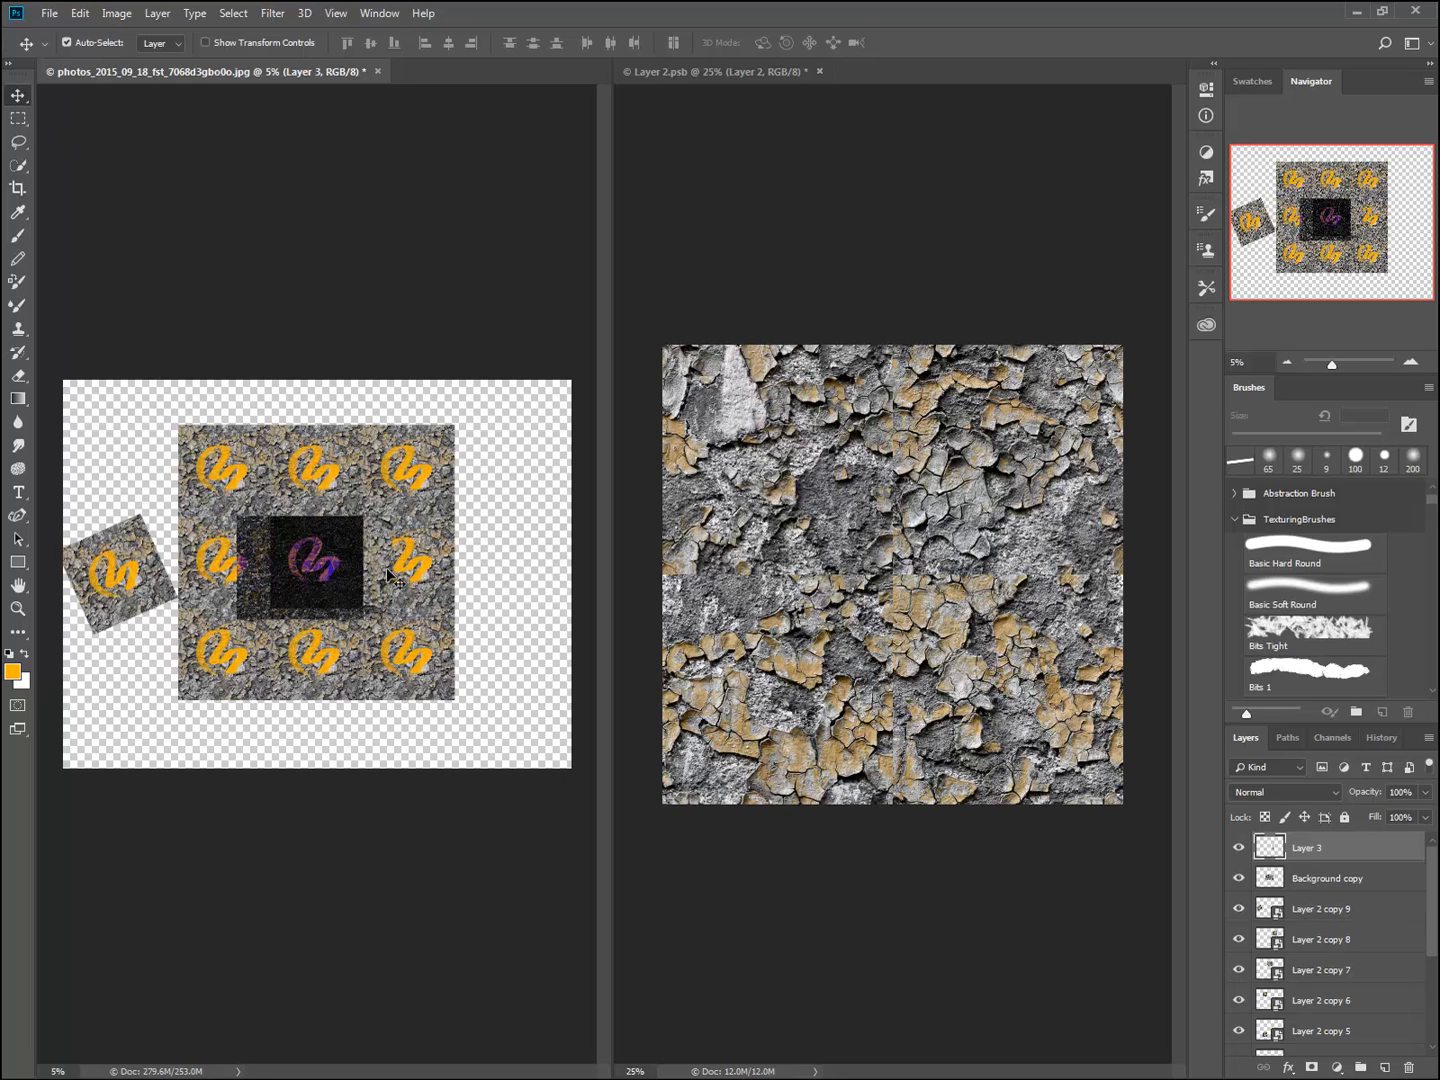
left_click_drag(391, 578, 994, 648)
left_click(370, 543)
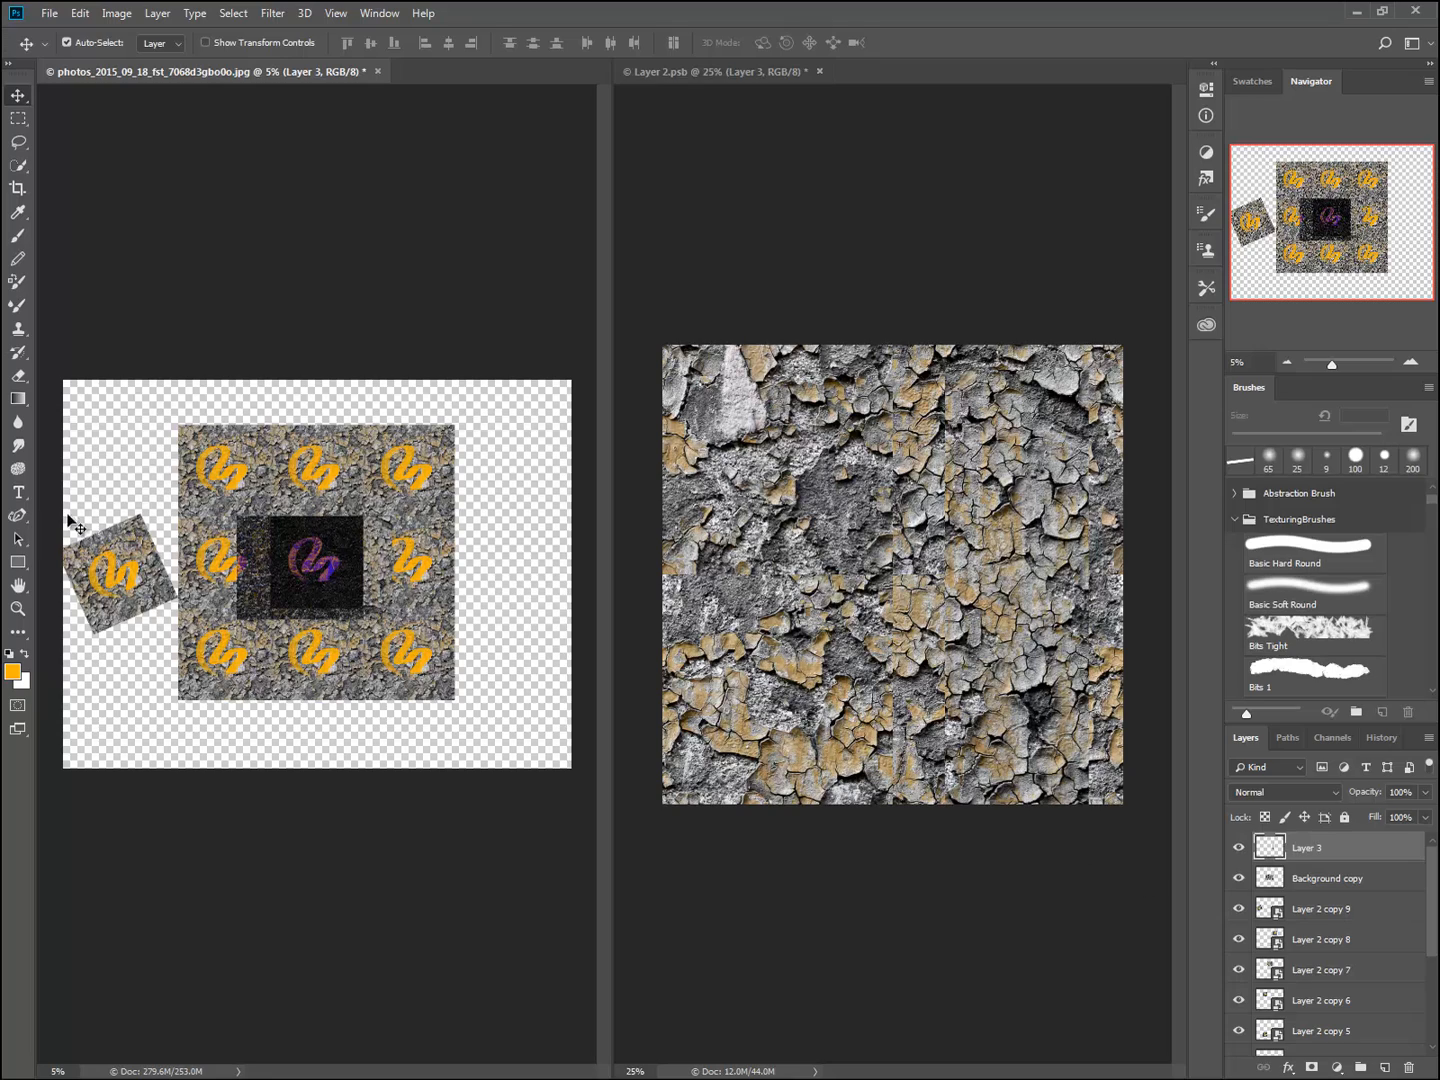
left_click(1240, 849)
left_click(1240, 850)
- Copy the strip of Background copy extending past the centre tile's left side to a new layer with Normal blending mode
key("m")
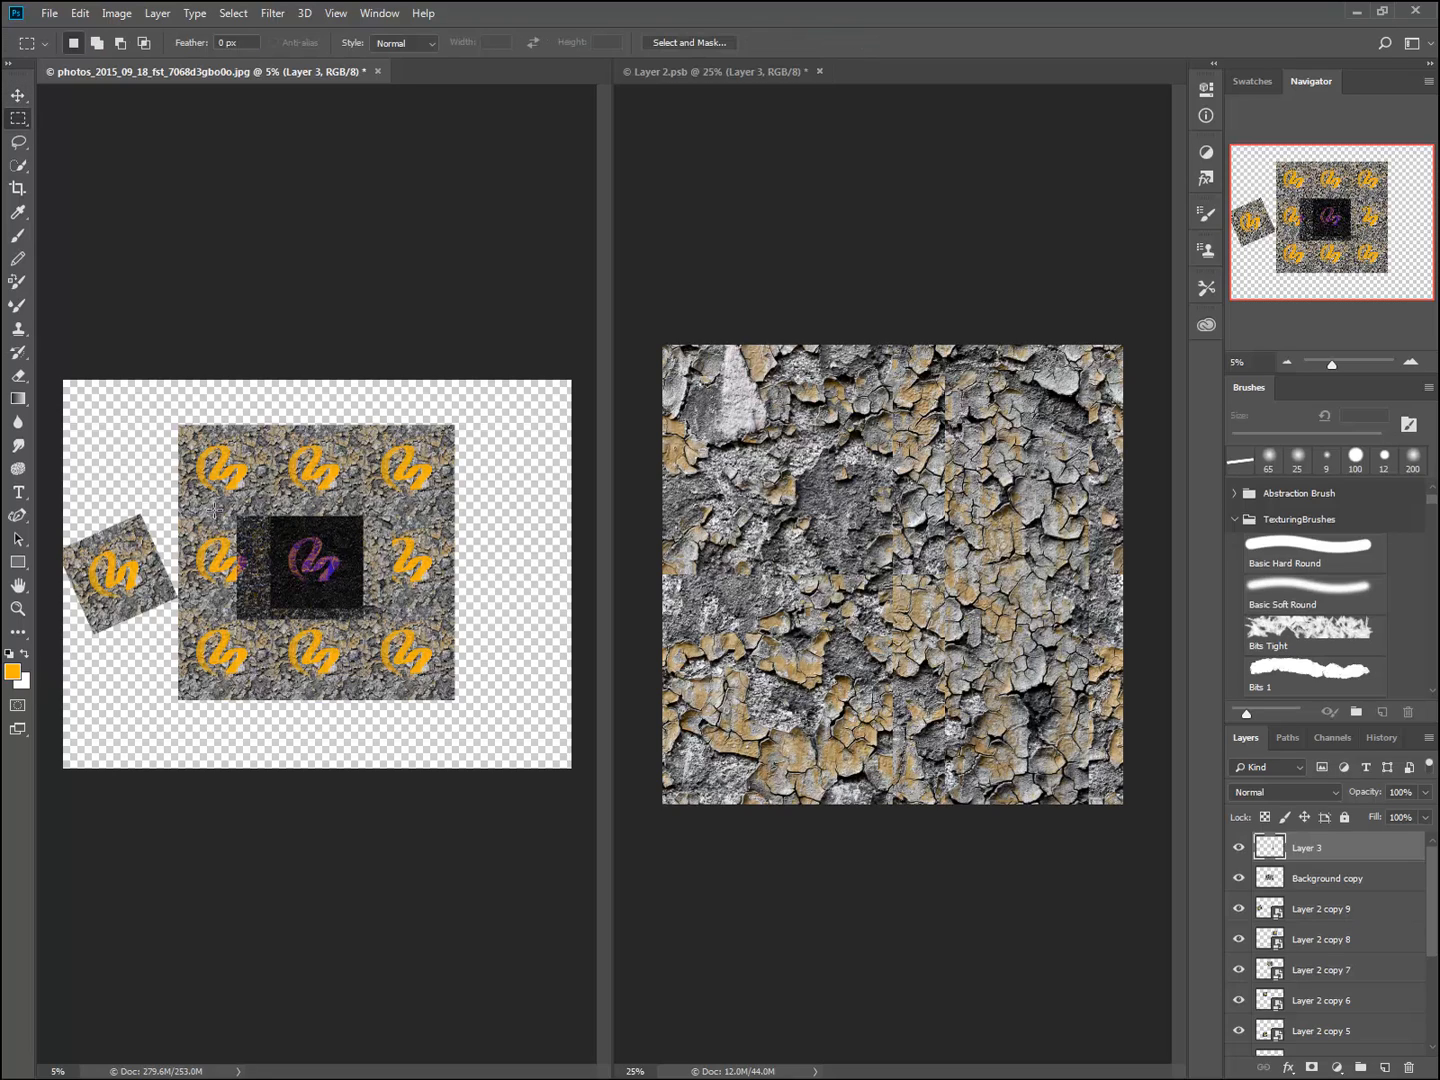
left_click(1287, 879)
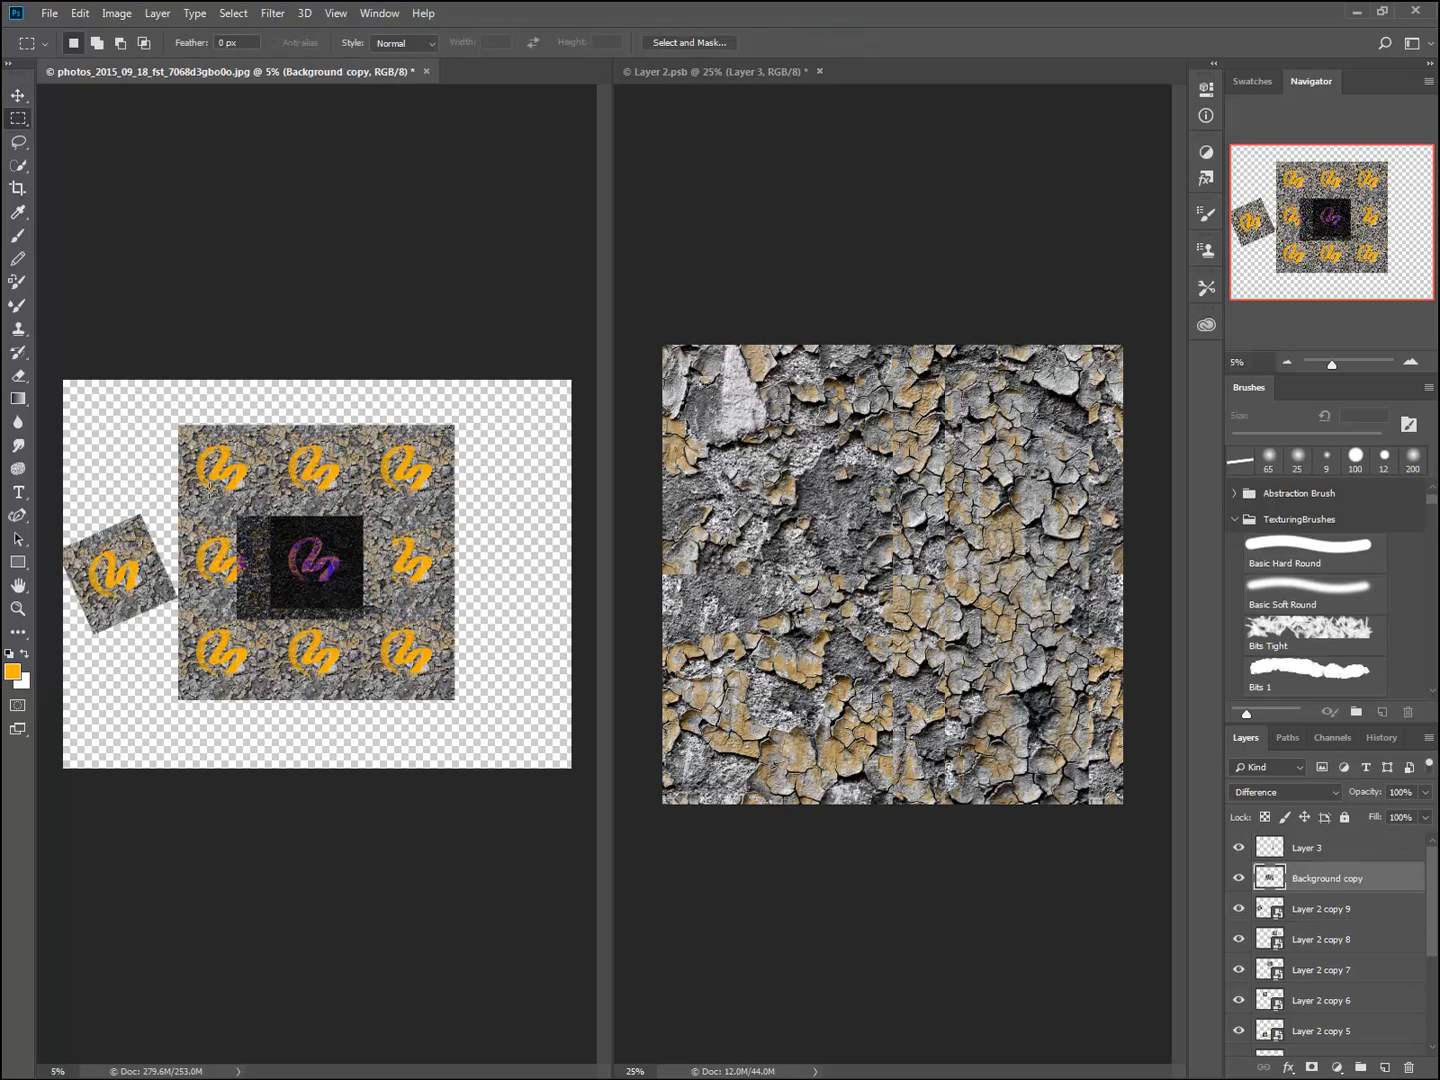
left_click_drag(211, 491, 269, 650)
right_click(292, 522)
left_click(378, 650)
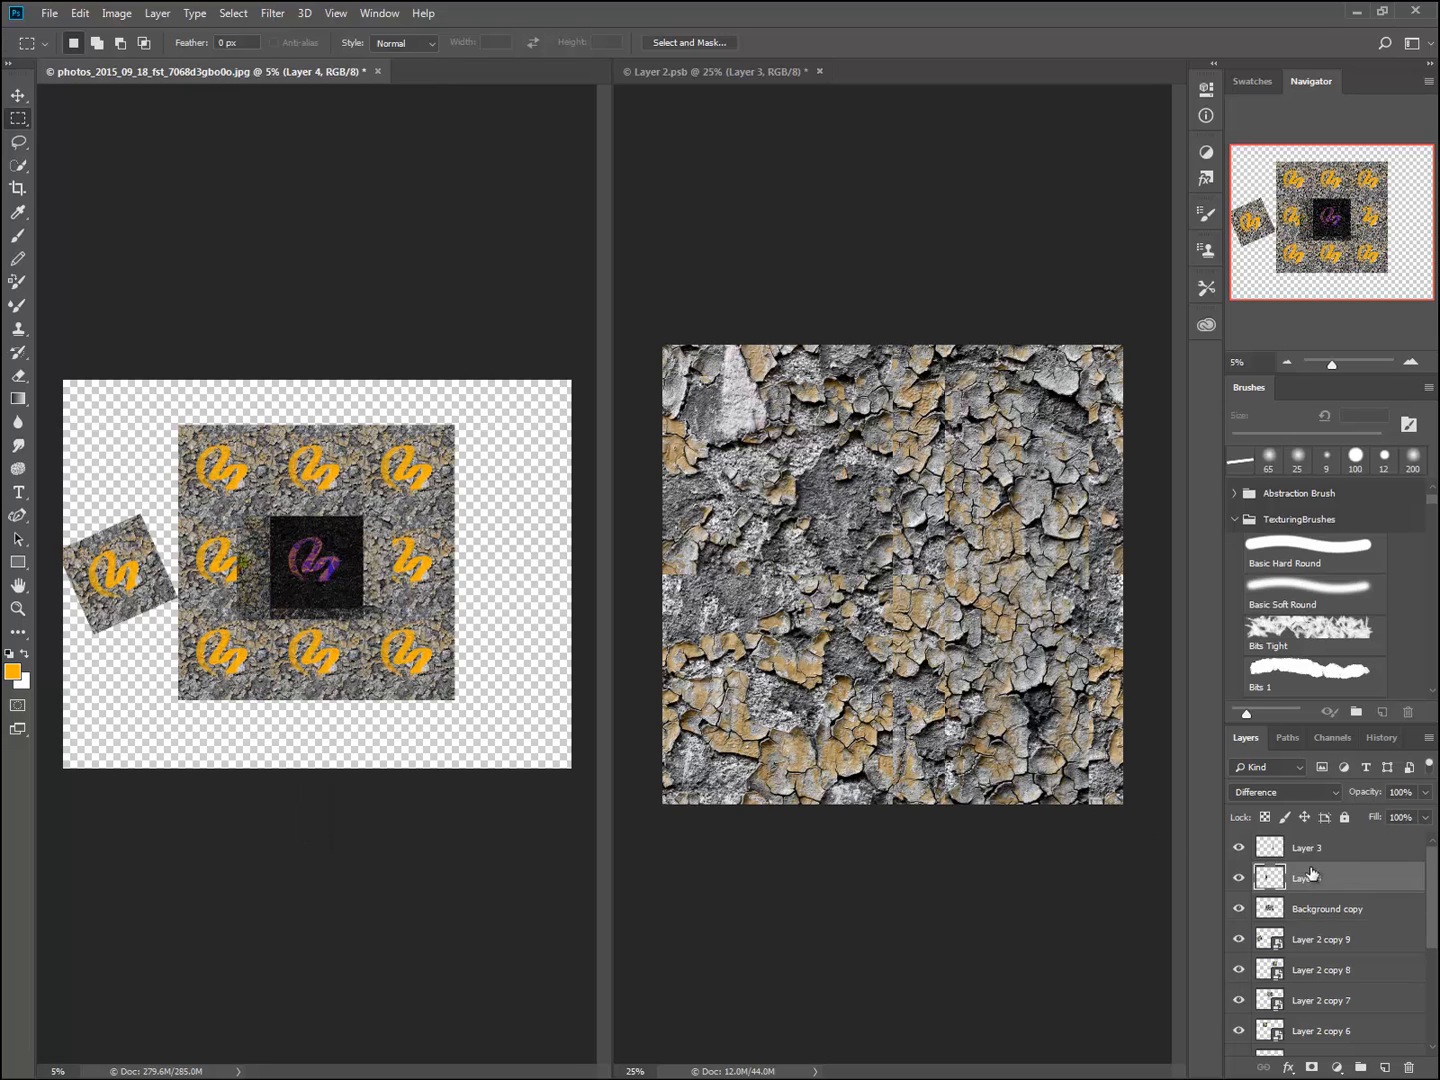
left_click(1285, 794)
left_click(1246, 362)
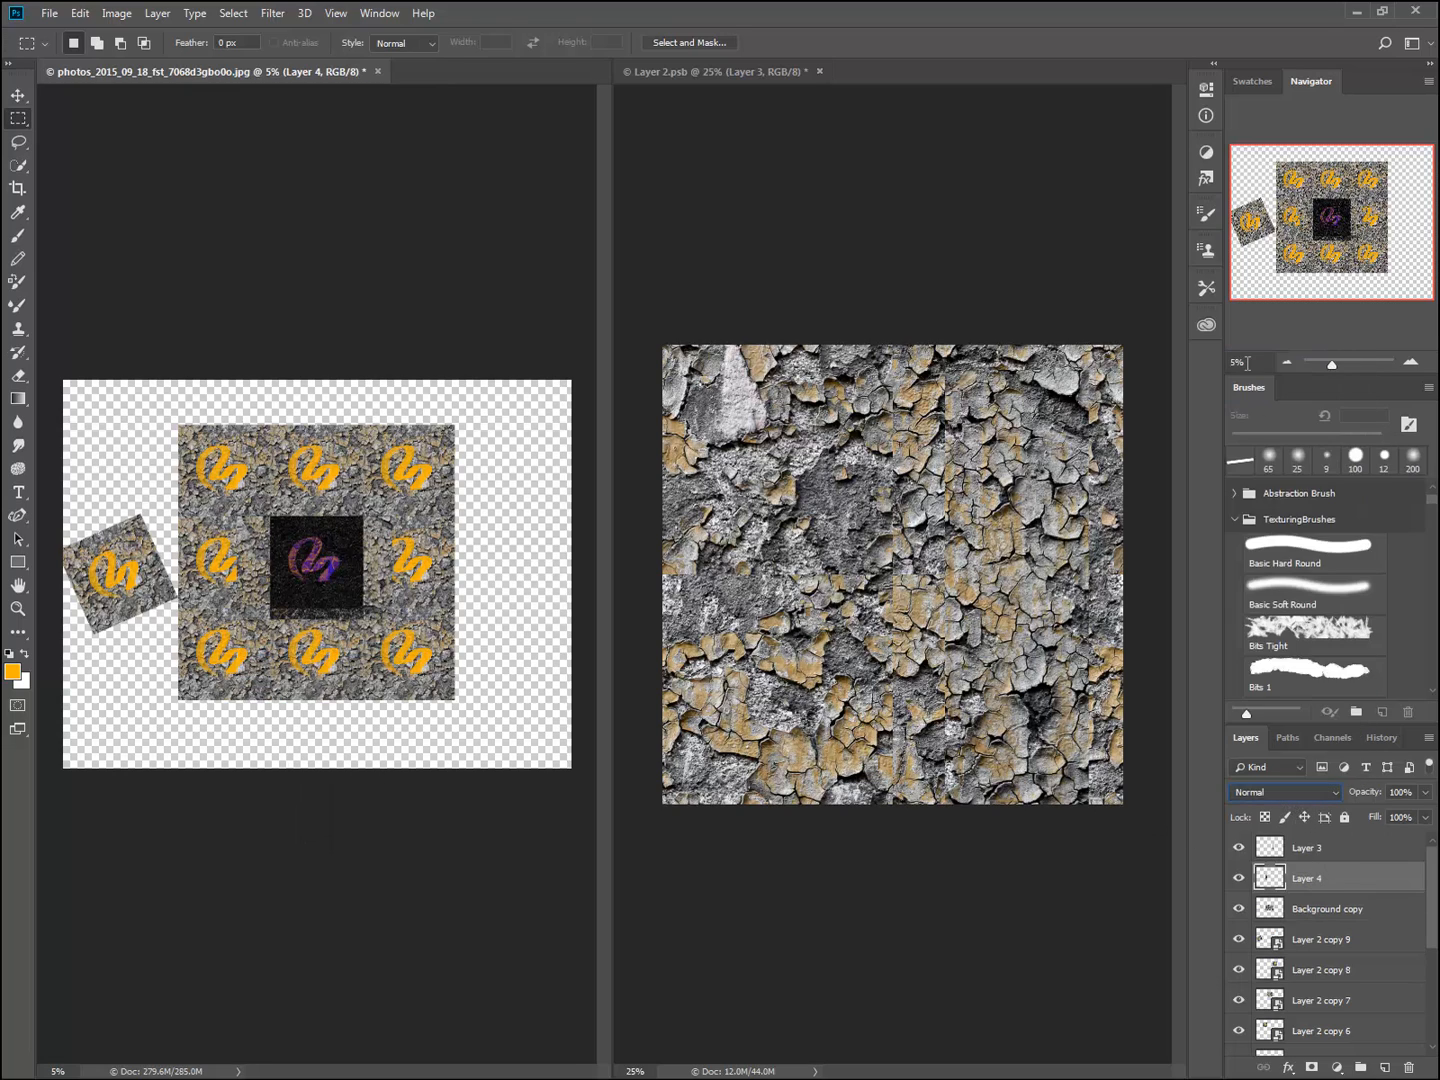
- Hide Background copy, copy the Layer 4 strip into Layer 2.psb, and hide Layers 3 and 4 in the photo document
left_click(1238, 908)
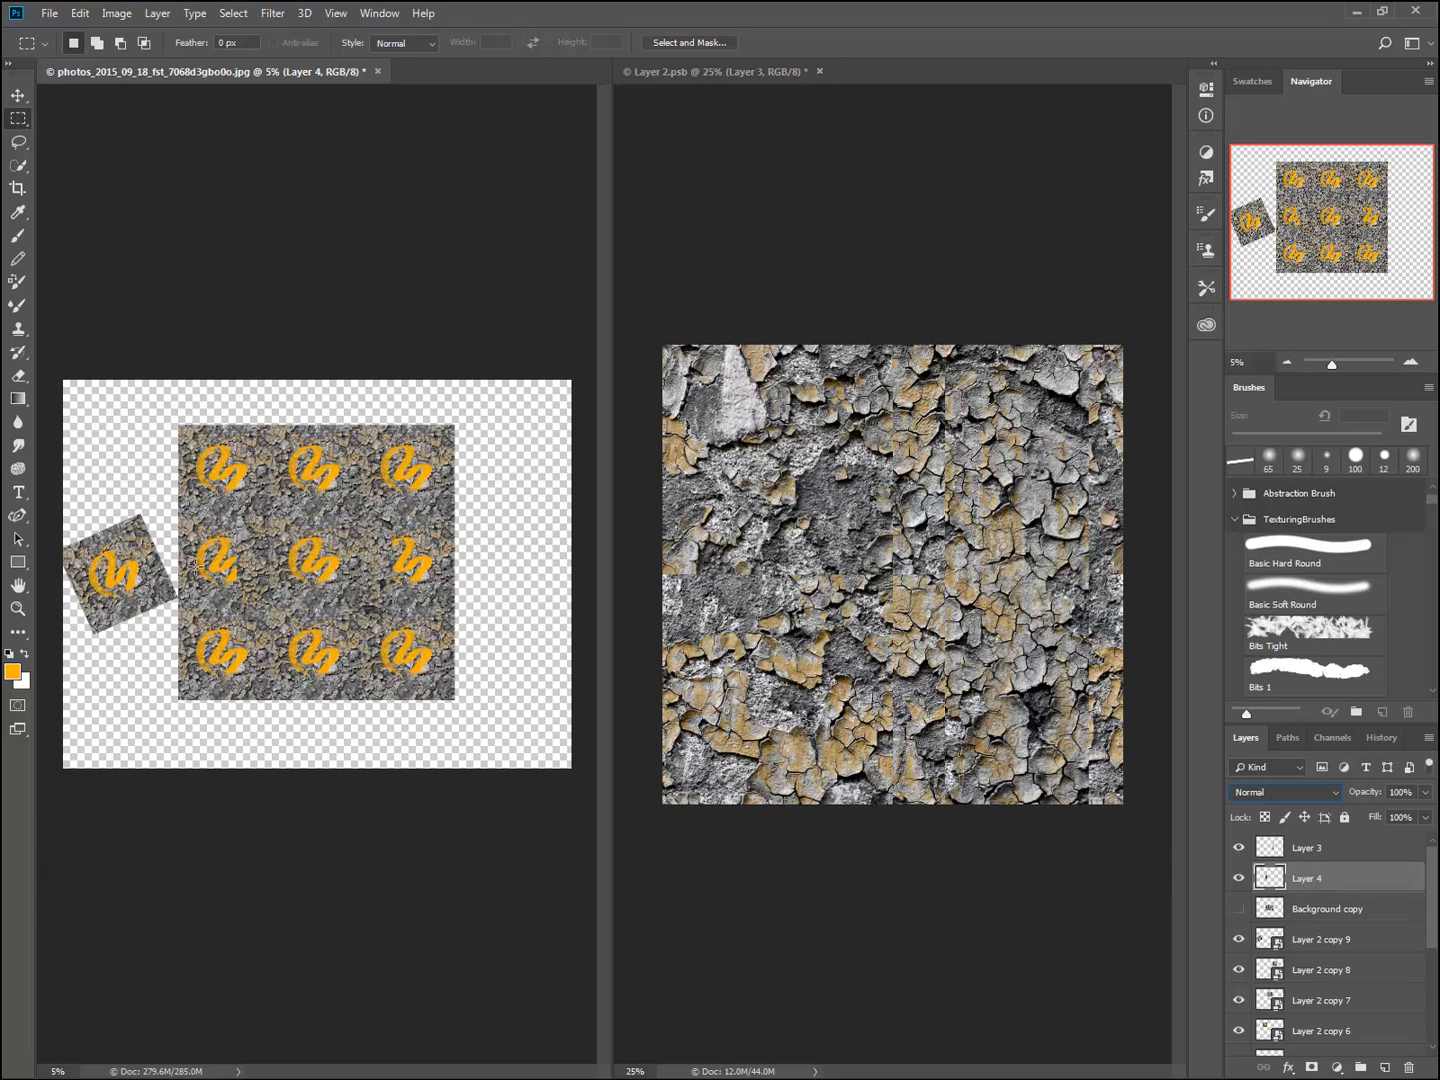
left_click(18, 96)
left_click_drag(258, 579, 968, 640)
left_click(472, 562)
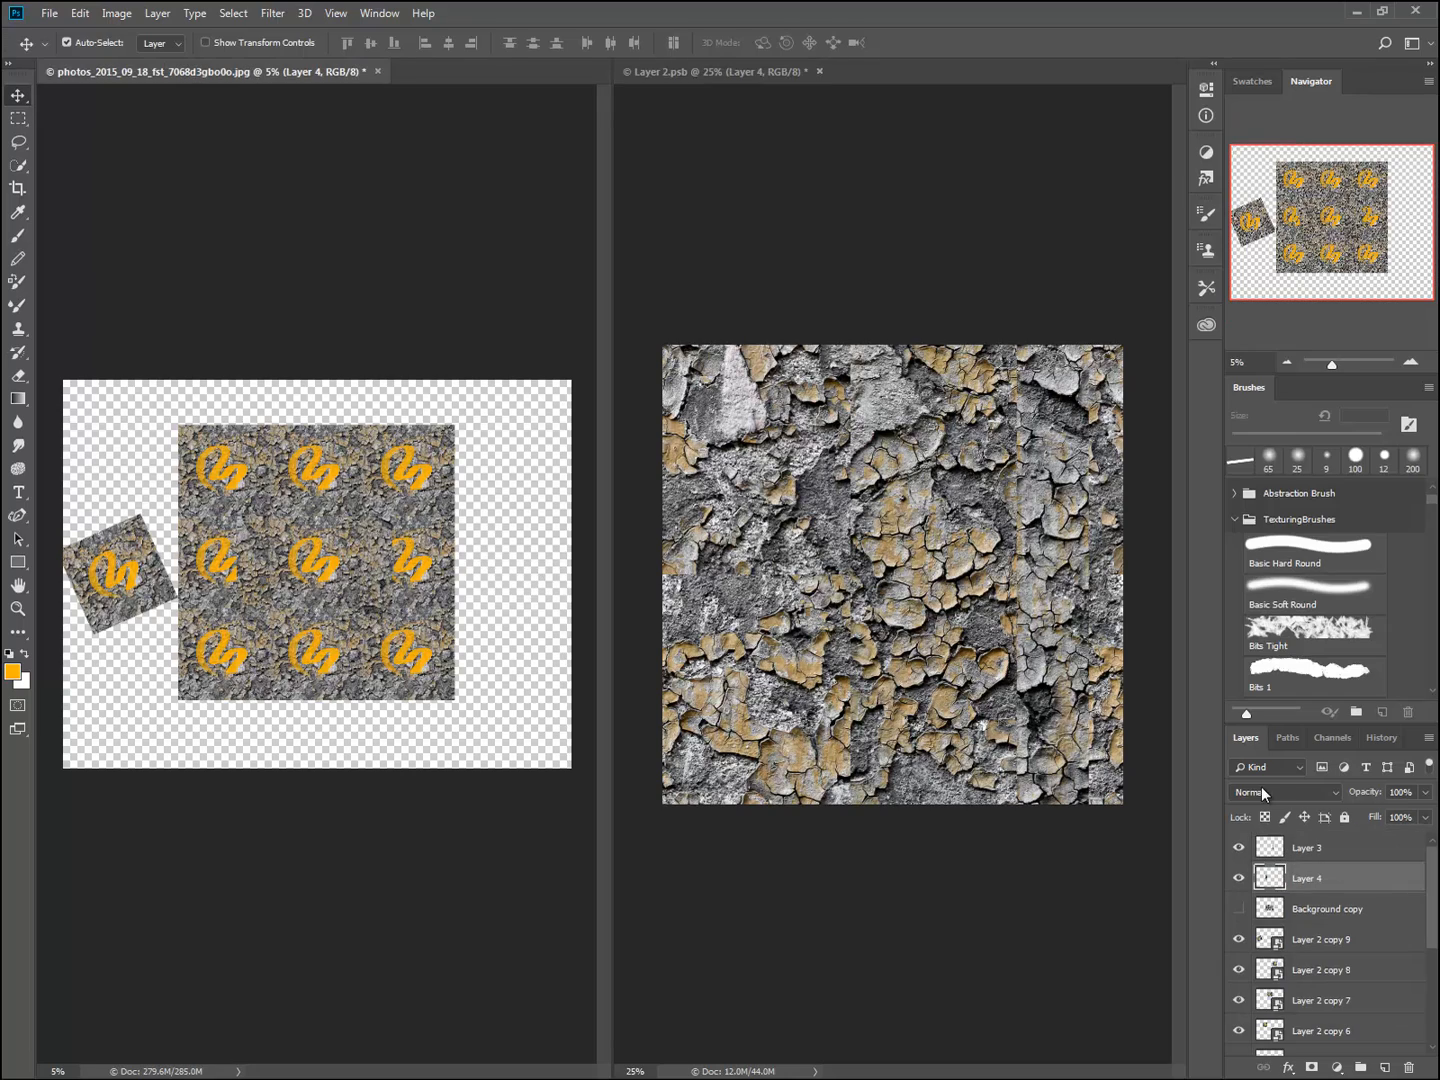
left_click(1239, 848)
left_click(1239, 881)
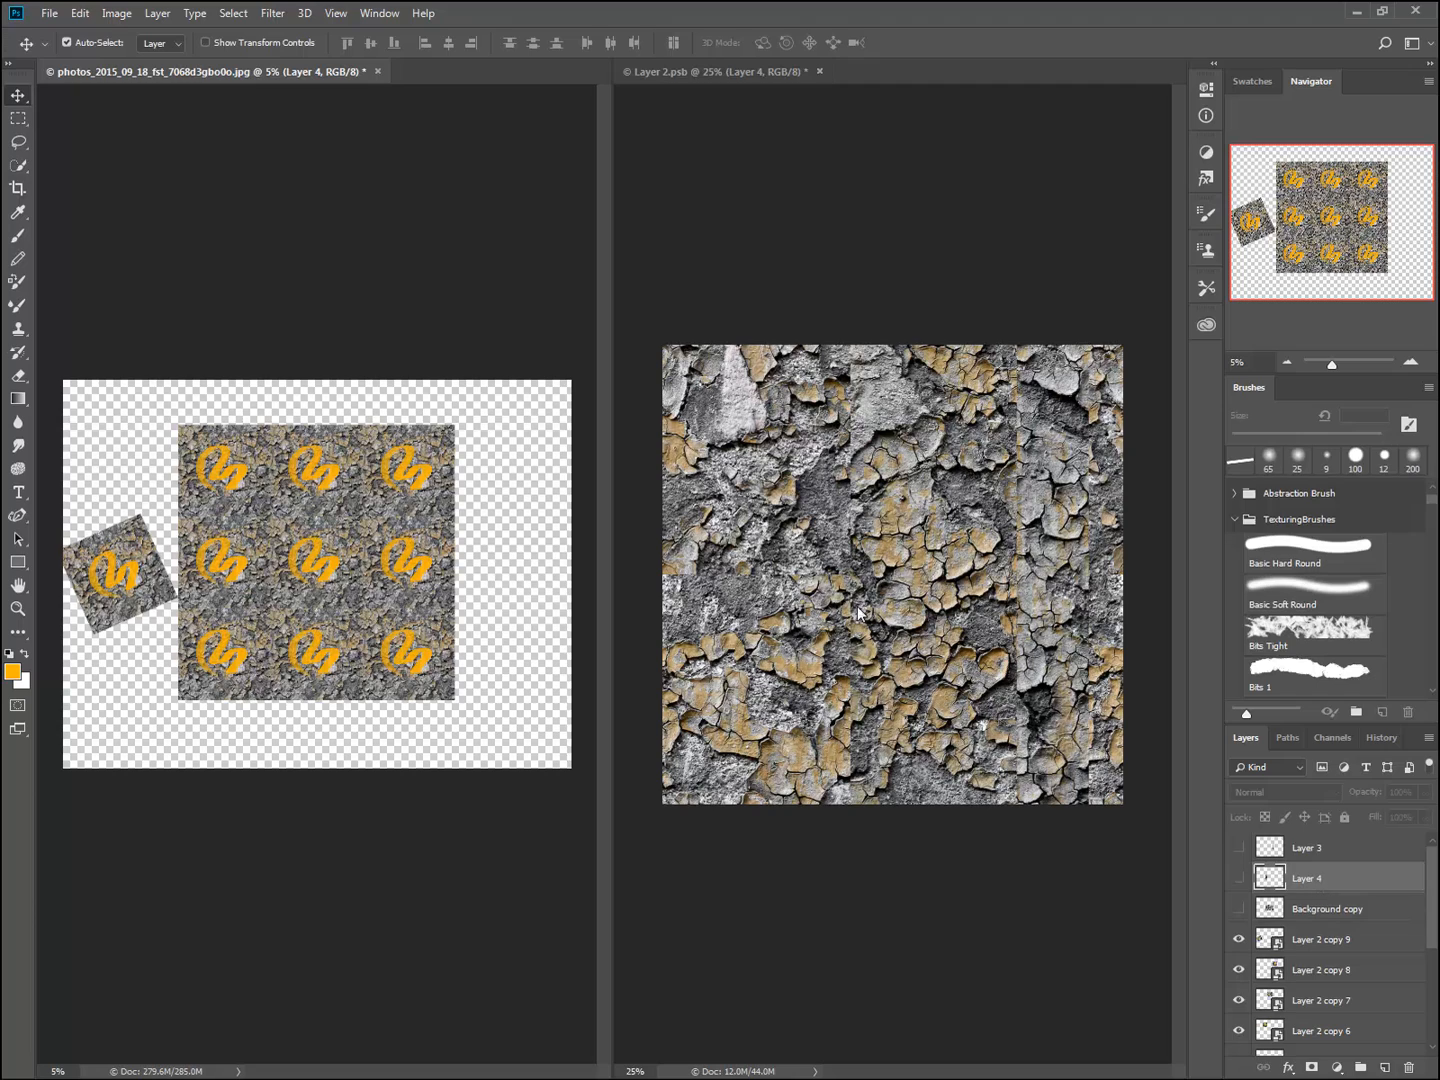
- Compare the pasted strips in Layer 2.psb by toggling them, leaving Layer 3 hidden and Layer 4 visible
left_click(818, 372)
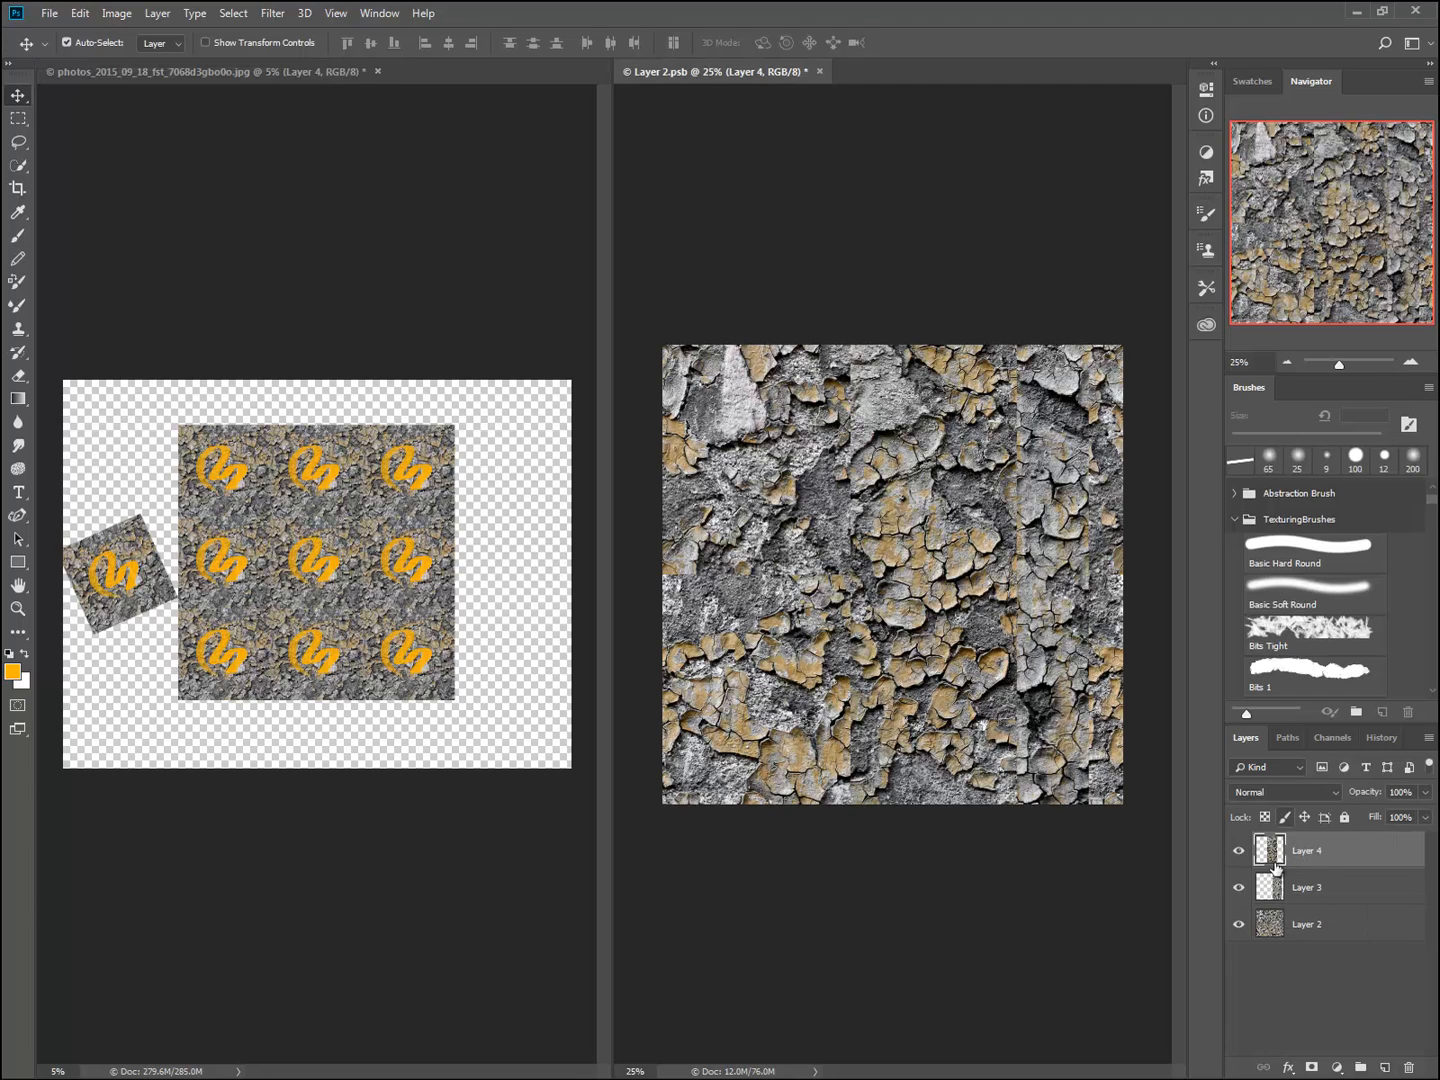
left_click(1237, 853)
left_click(1238, 854)
left_click(1238, 855)
left_click(1238, 856)
left_click(1239, 889)
left_click(1238, 854)
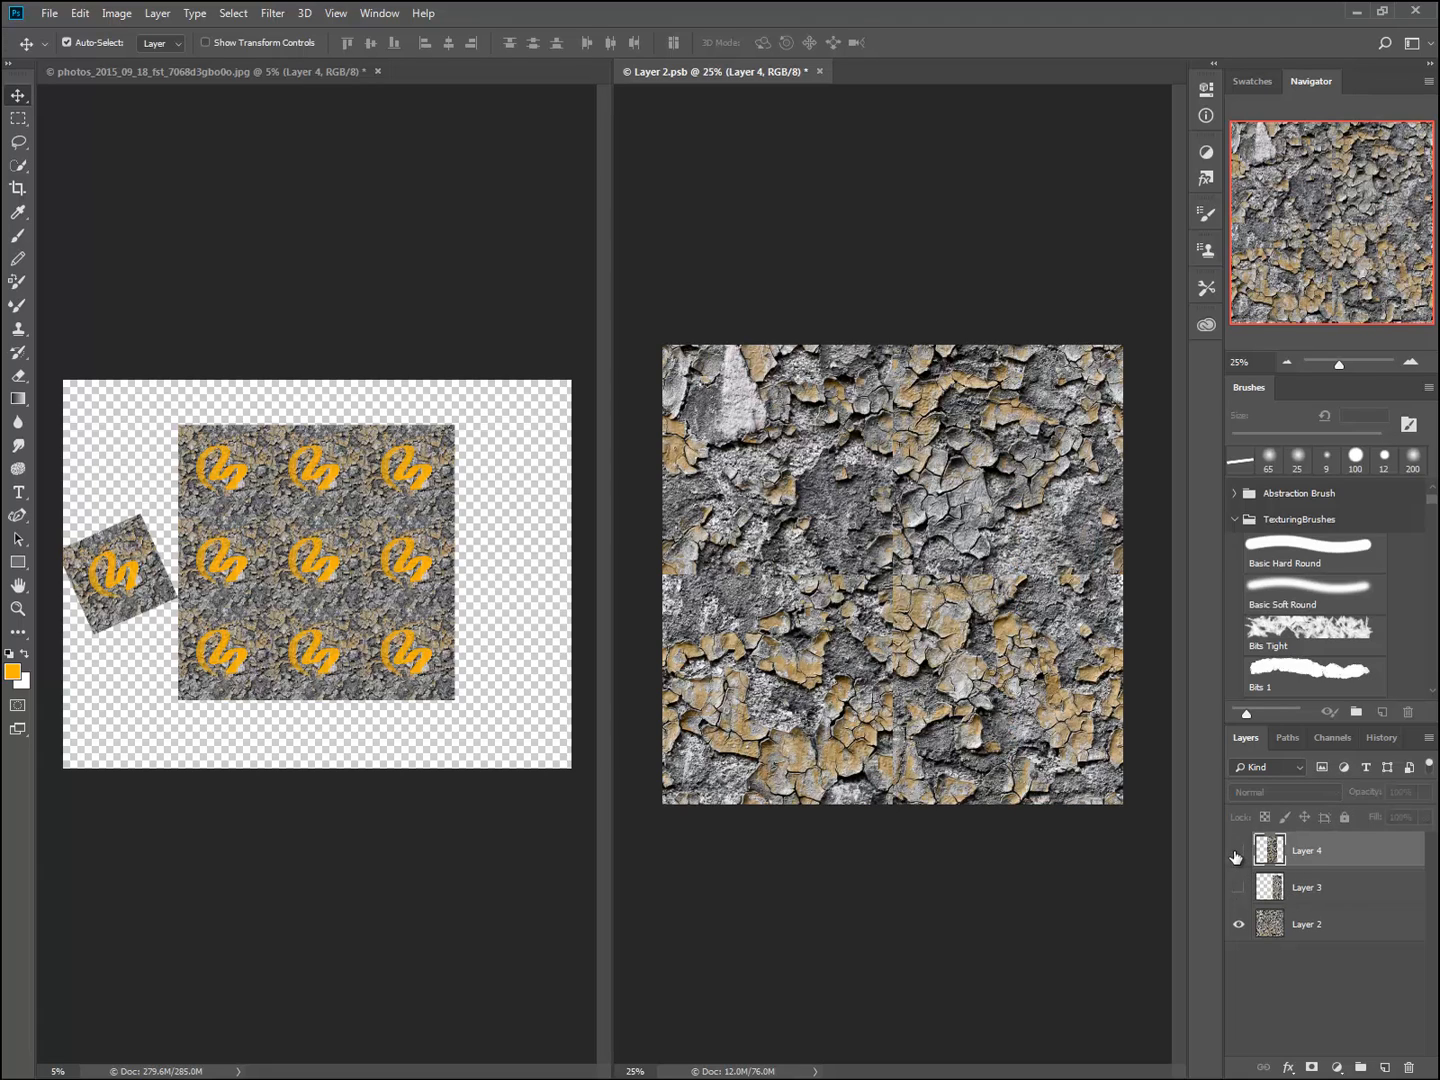
left_click(1238, 854)
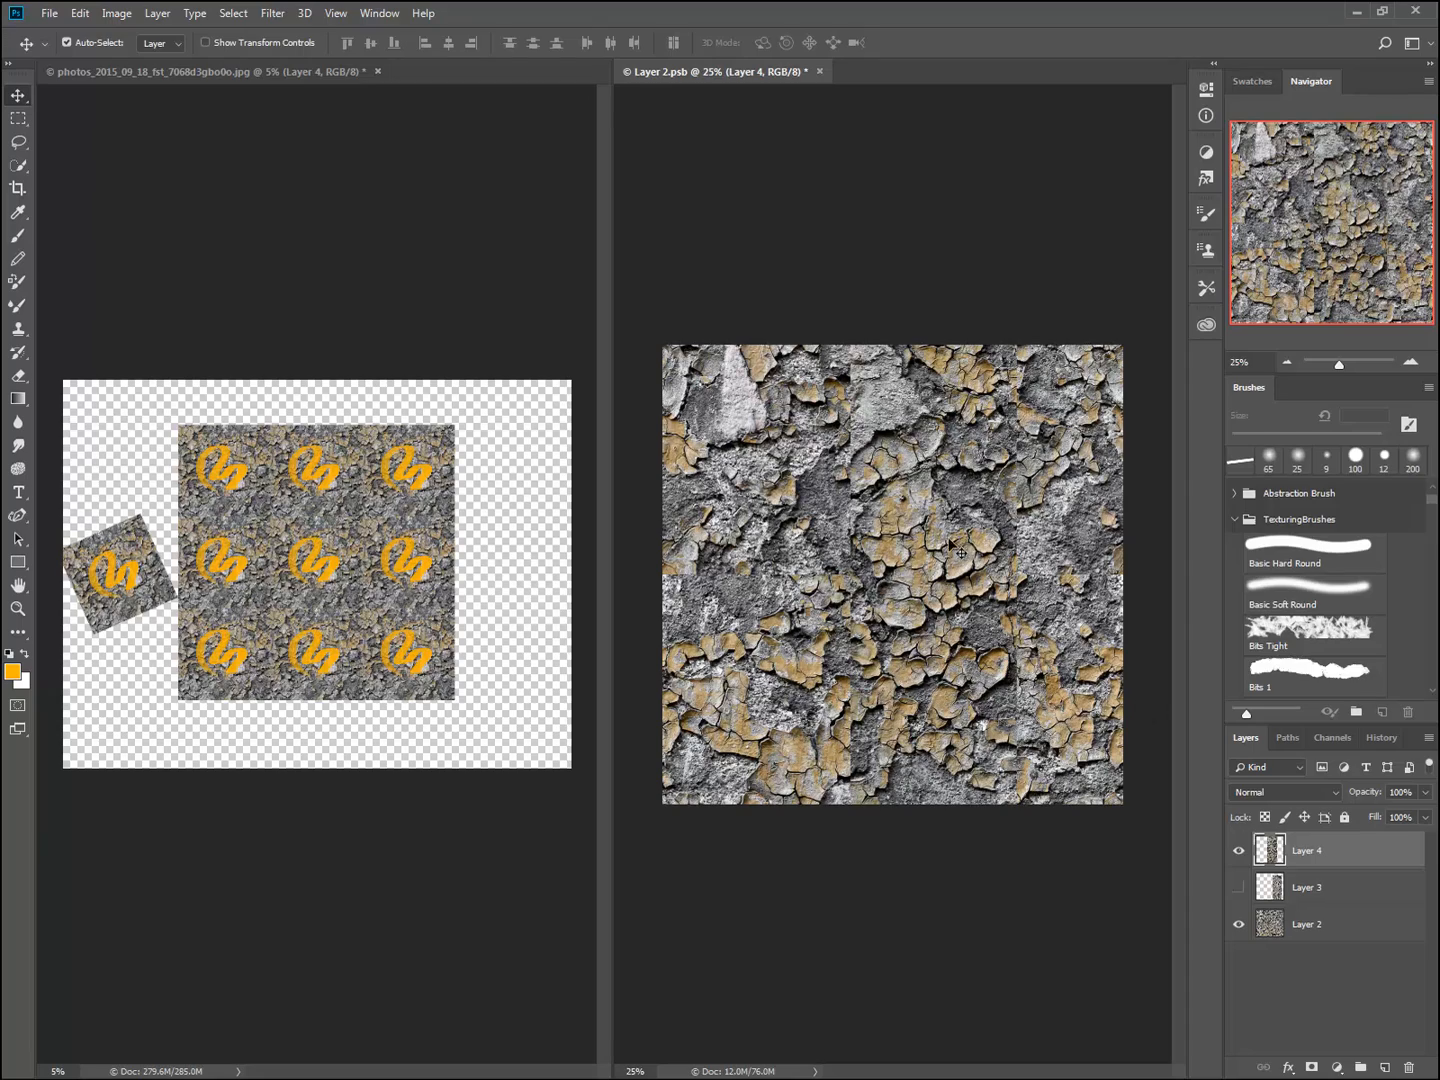
- Shift Layer 4 towards the texture's right side, undo the second move, and hide the layer to inspect the seams on Layer 2
left_click_drag(960, 550, 1031, 581)
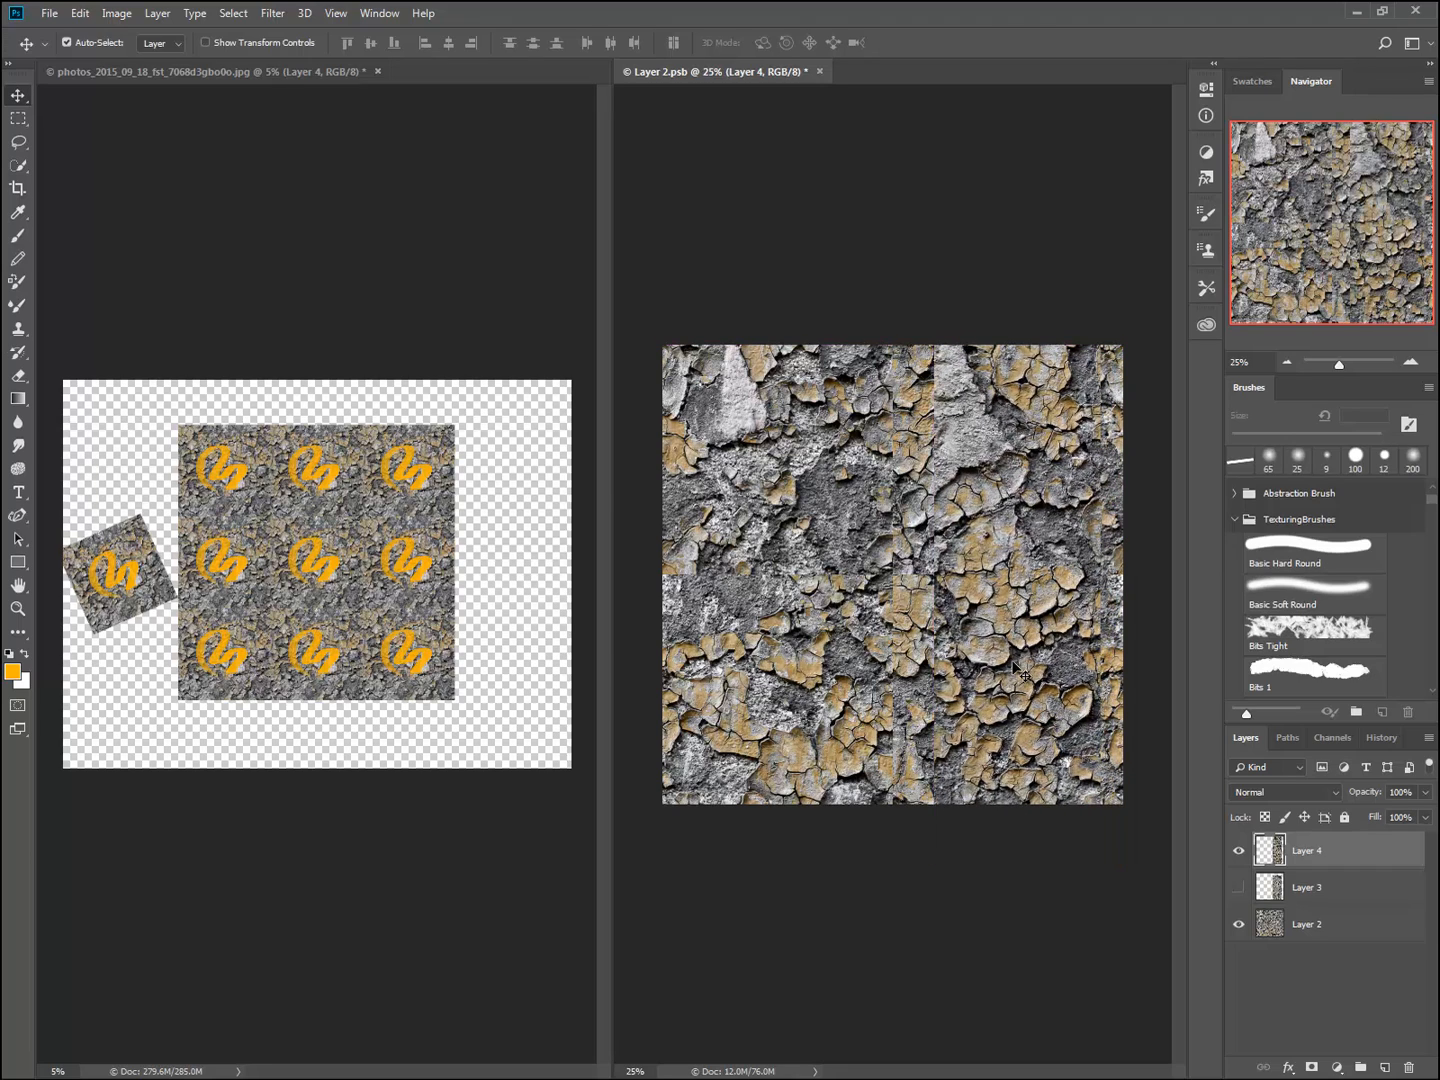
left_click_drag(928, 625, 1020, 589)
key("ctrl+z")
left_click(1309, 887)
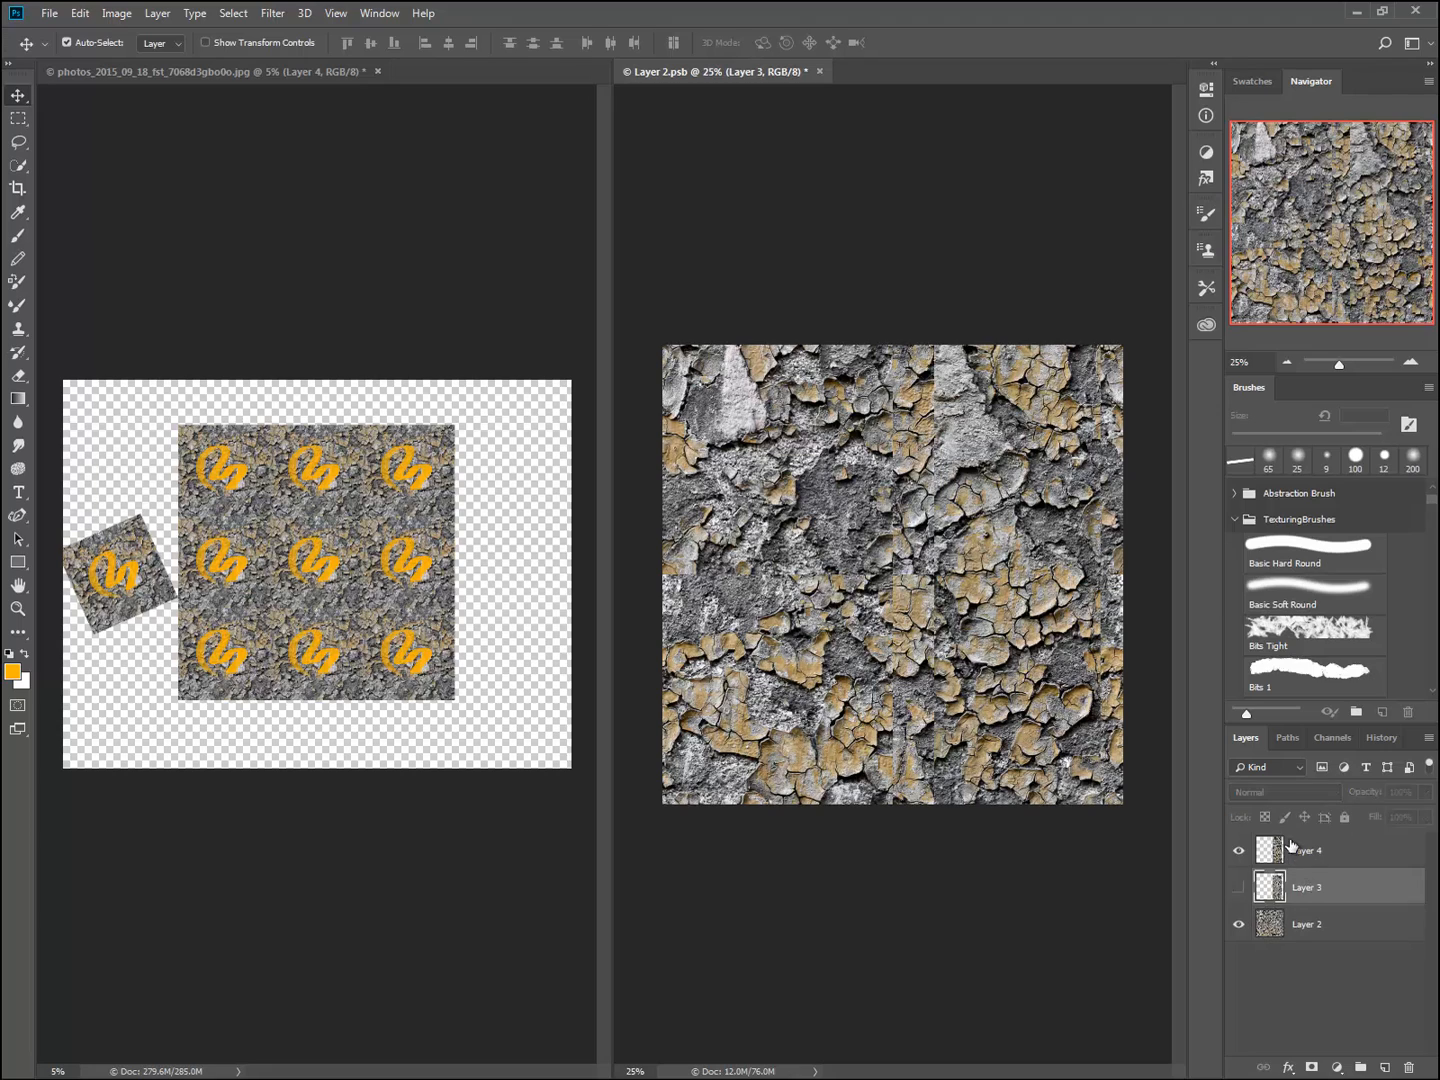
left_click(1305, 850)
left_click(1238, 851)
left_click(1238, 853)
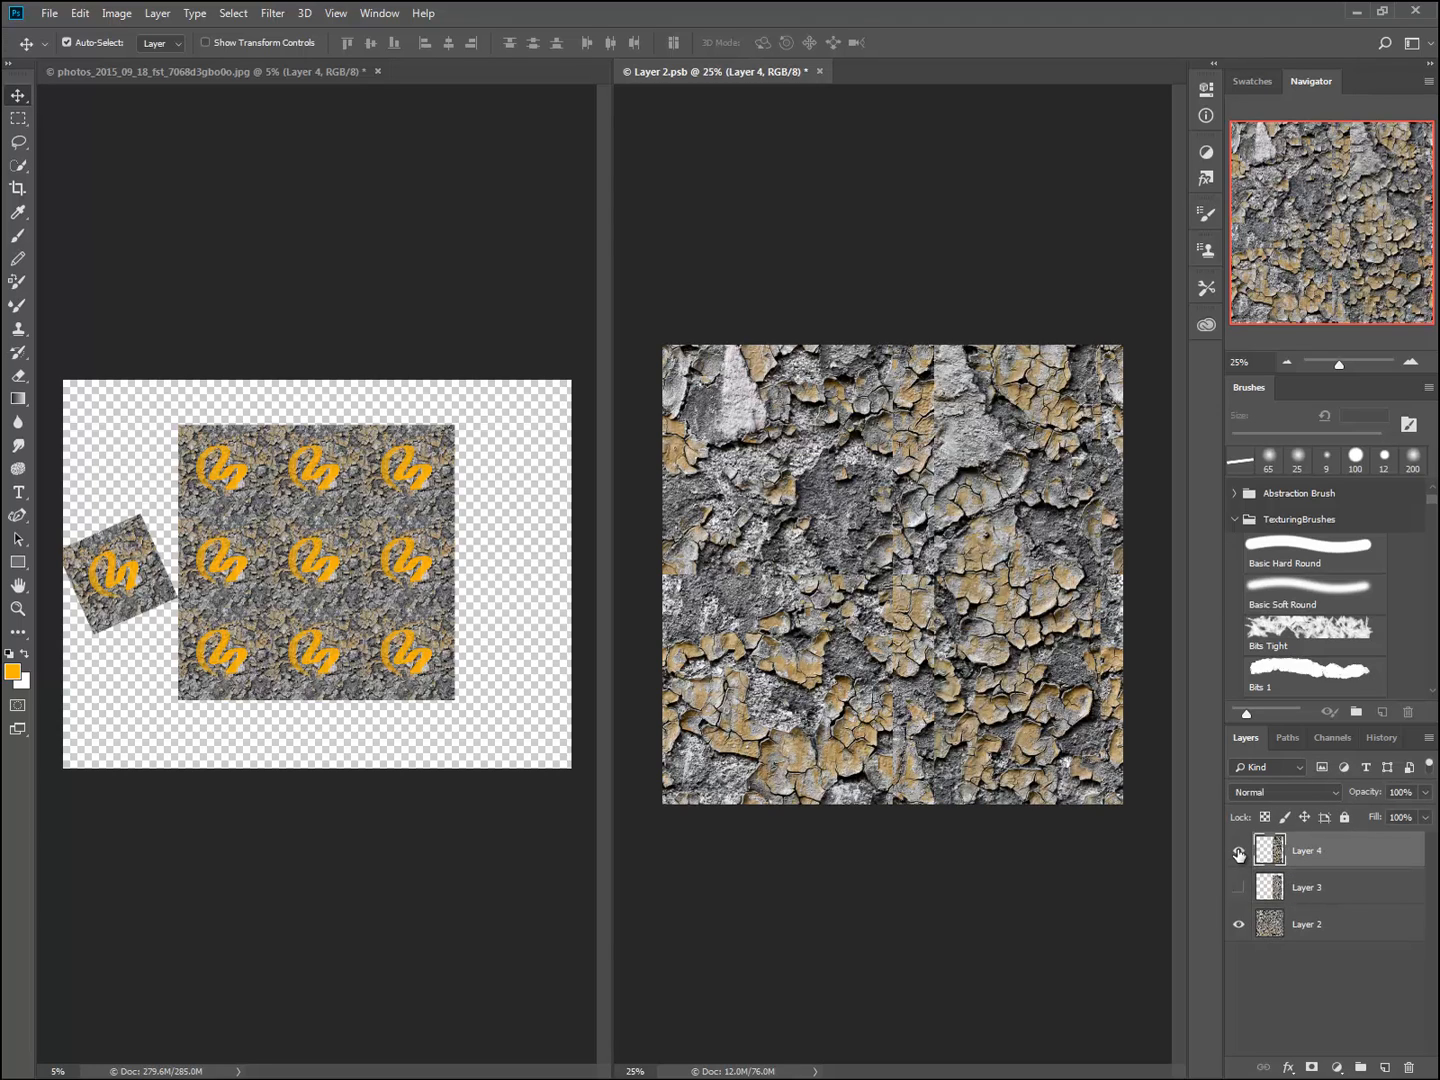
left_click(1237, 853)
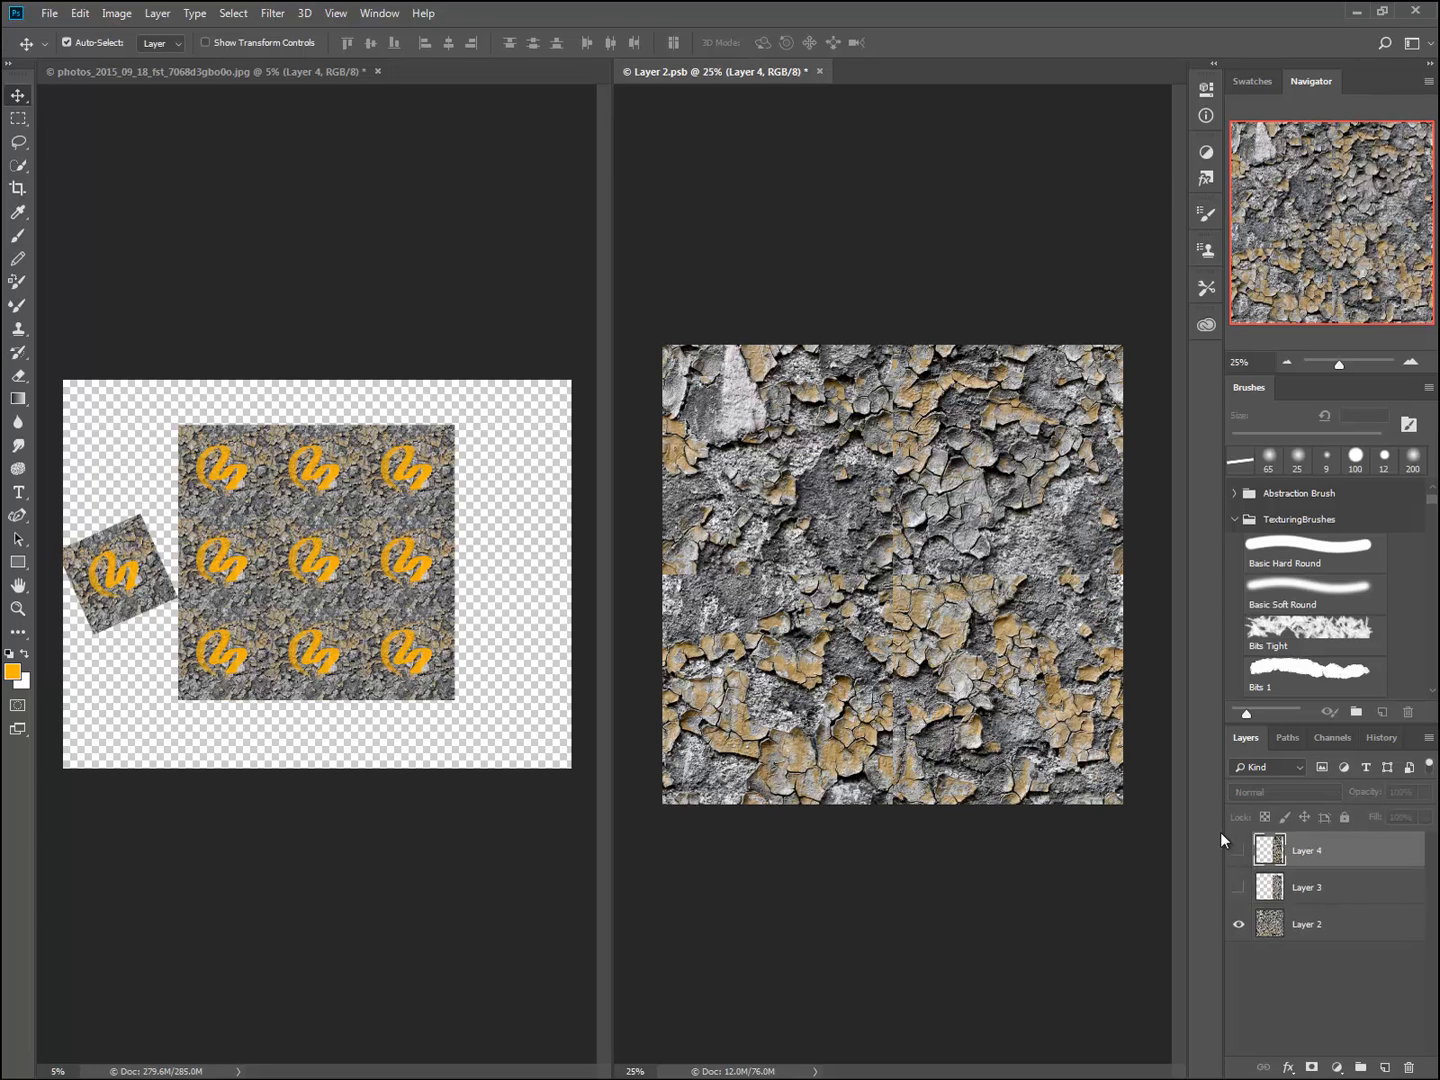
- Show Layer 4 again and move it over the texture's central seams, undoing the stray layer move
key("ctrl+plus")
key("ctrl+plus")
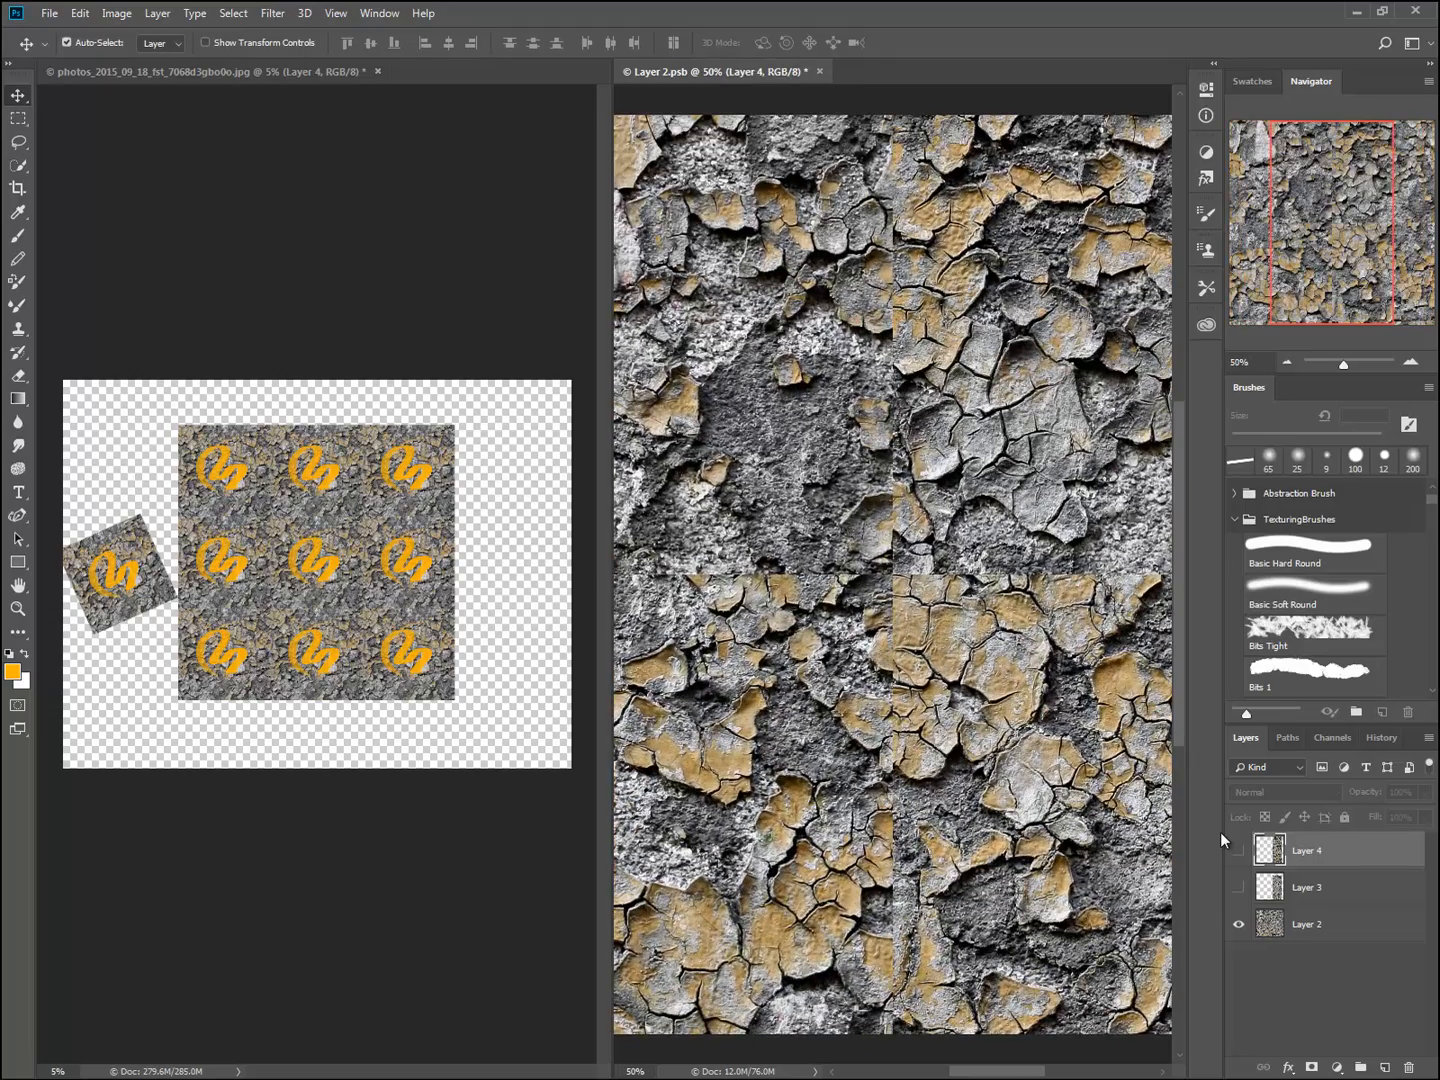
left_click_drag(921, 560, 854, 589)
left_click_drag(1014, 576, 953, 605)
key("ctrl+z")
left_click(1316, 888)
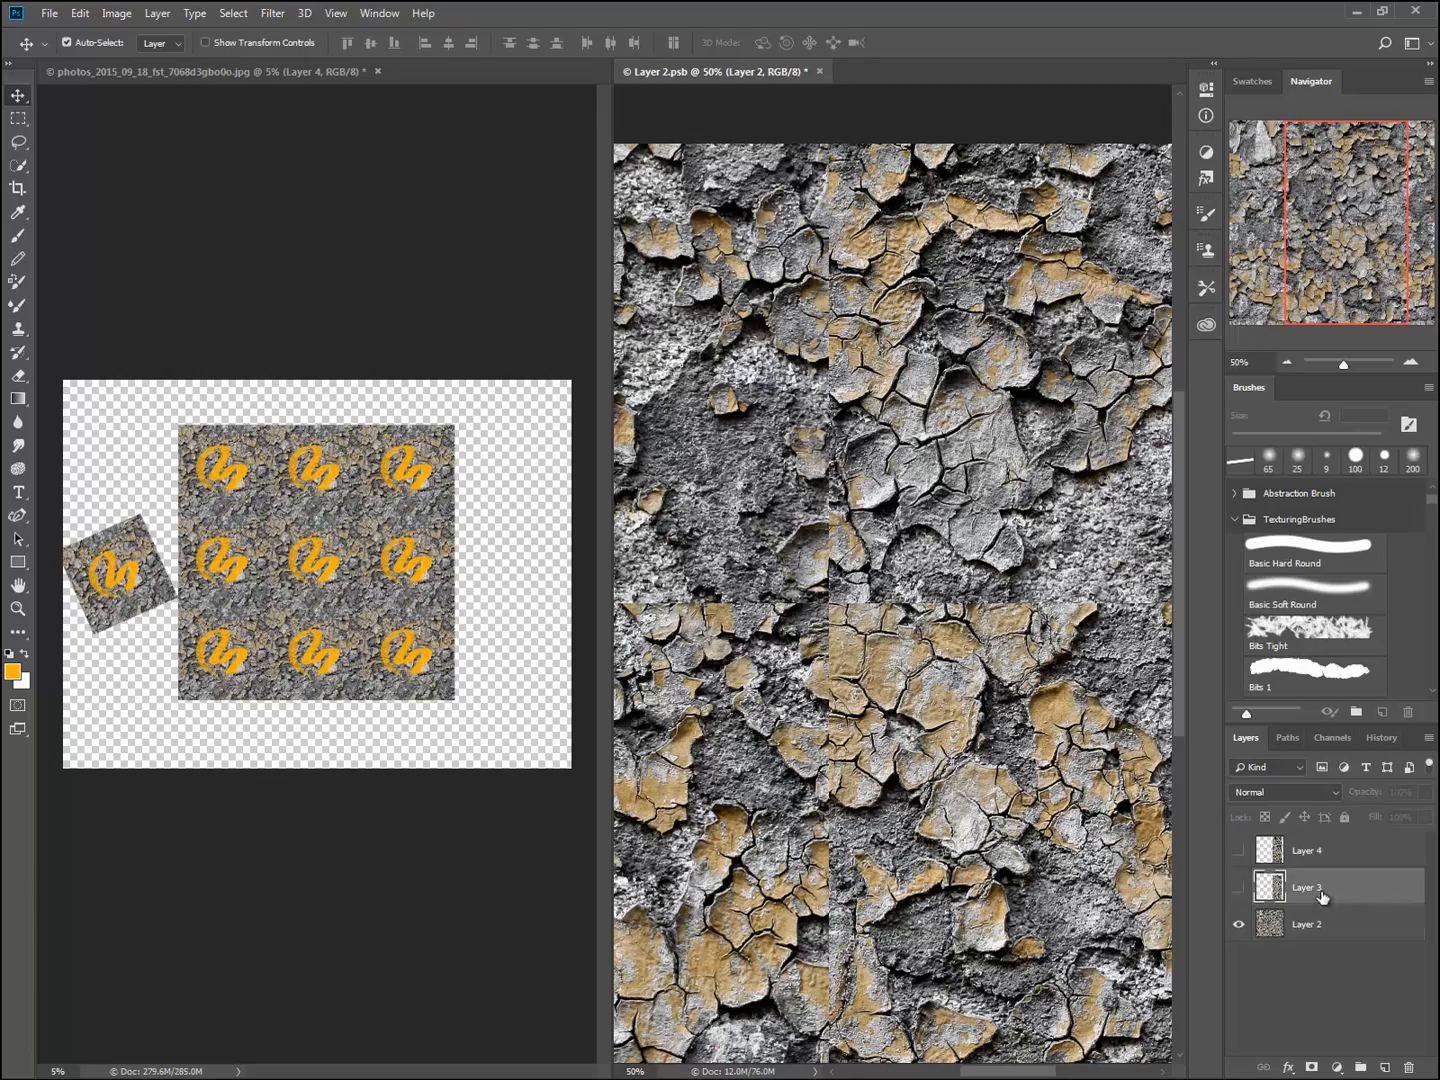
left_click(1238, 850)
left_click(1305, 851)
left_click_drag(1055, 628, 838, 626)
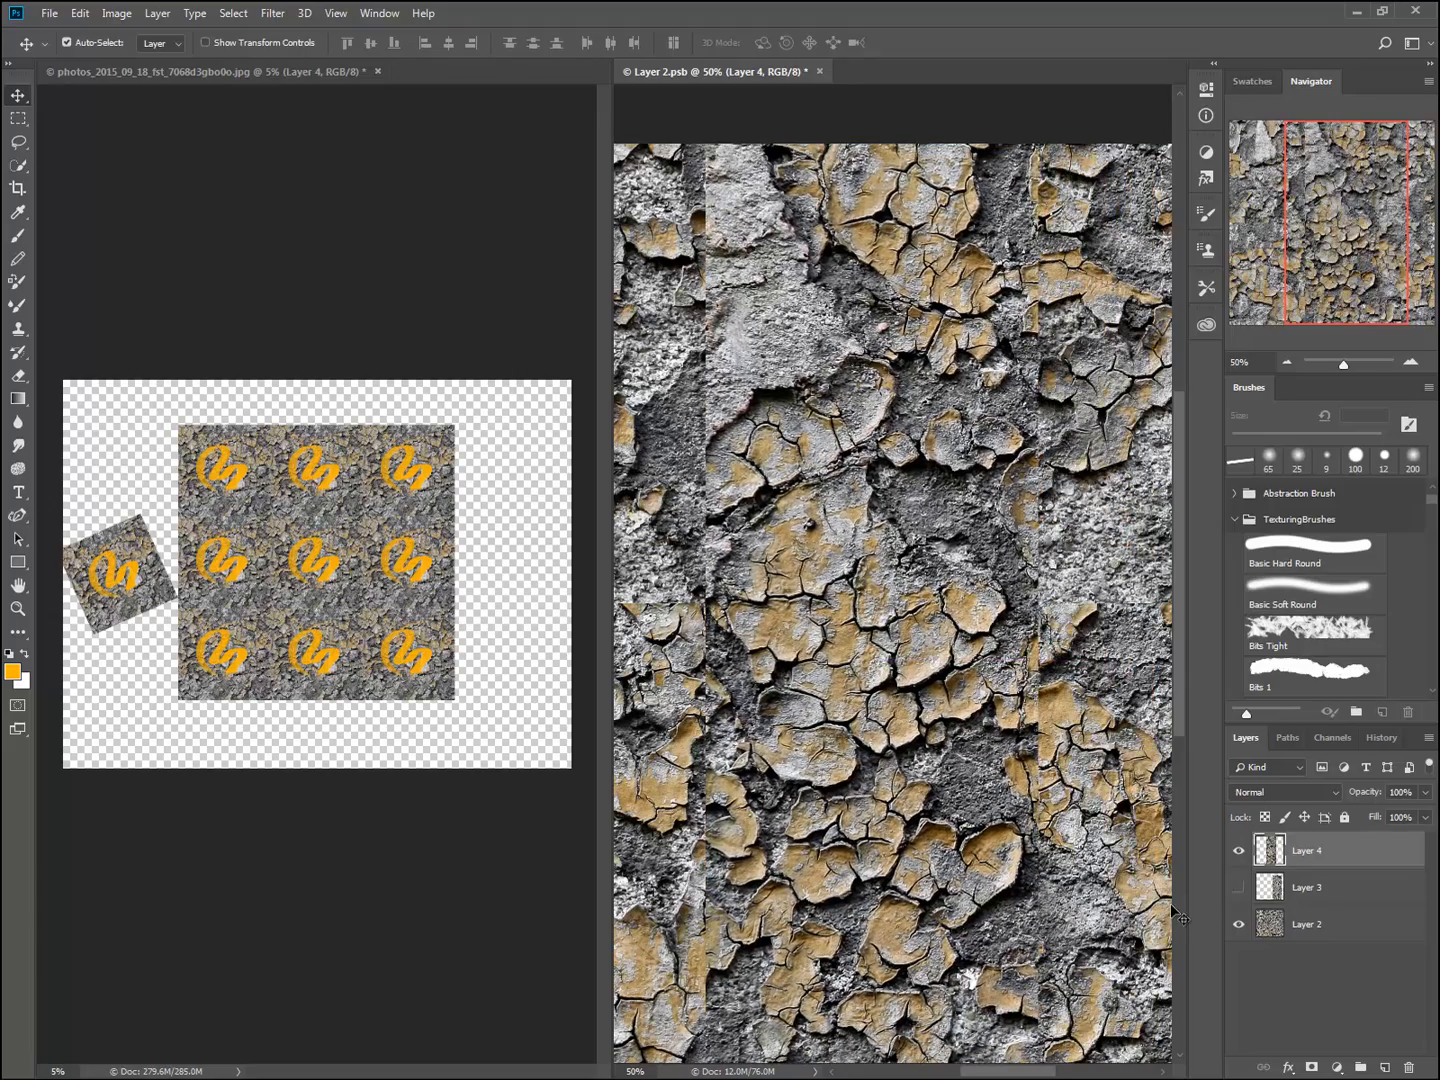
left_click_drag(920, 671, 883, 832)
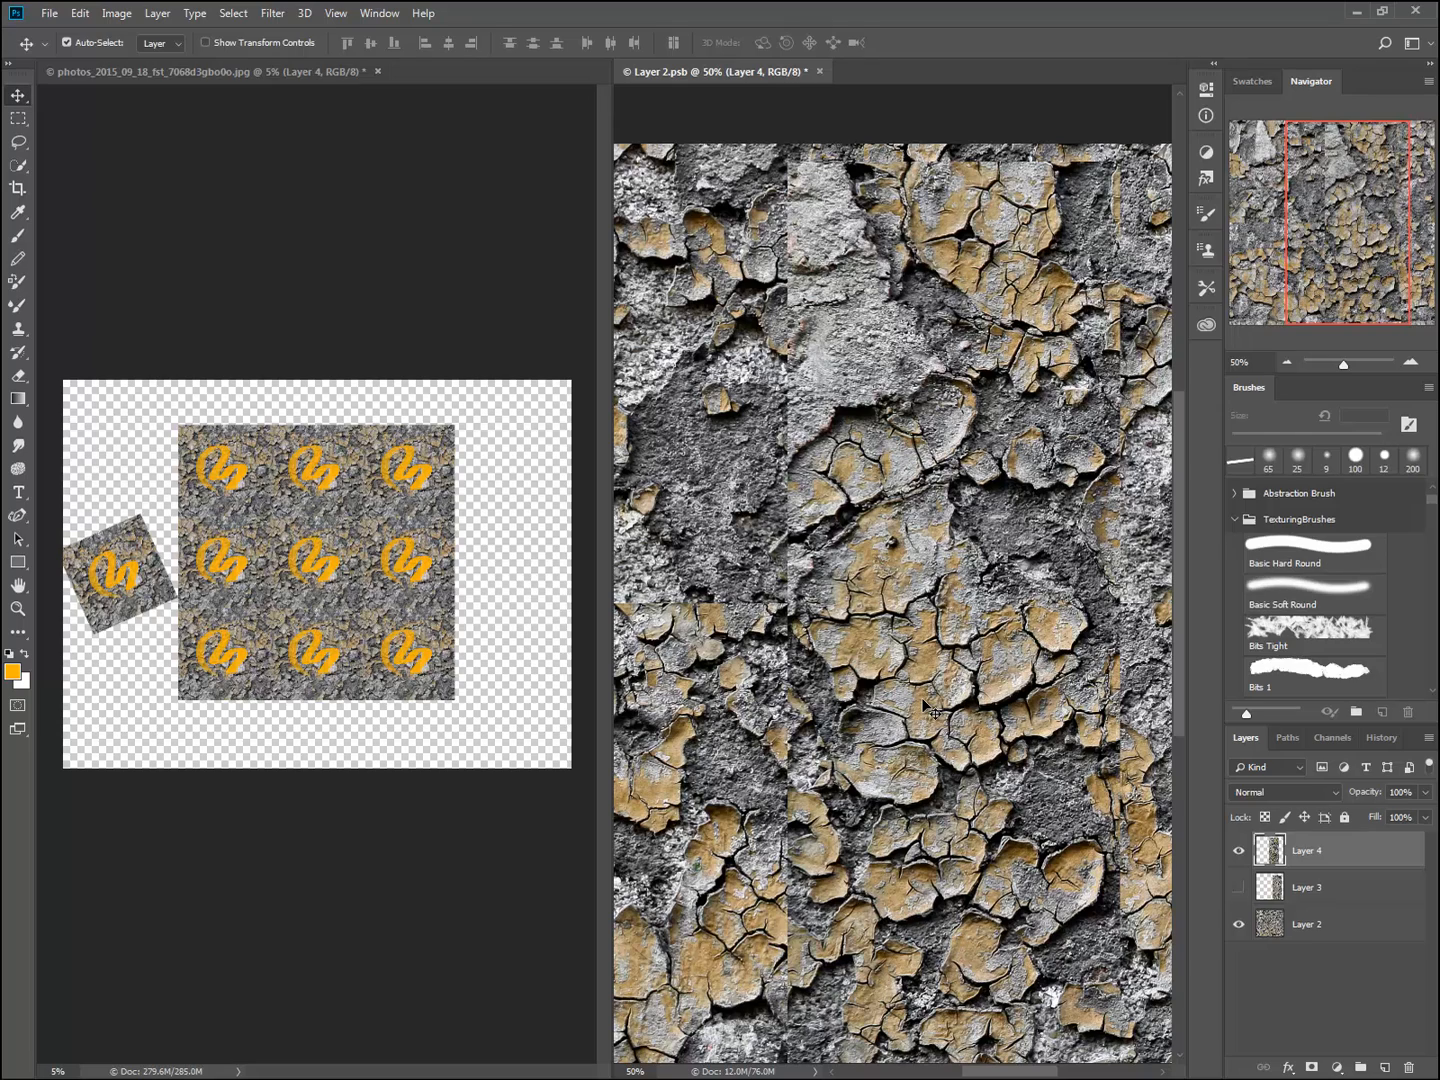
- Lasso the large peeling-paint patch near the centre of Layer 4 and mask the layer to that selection
key("l")
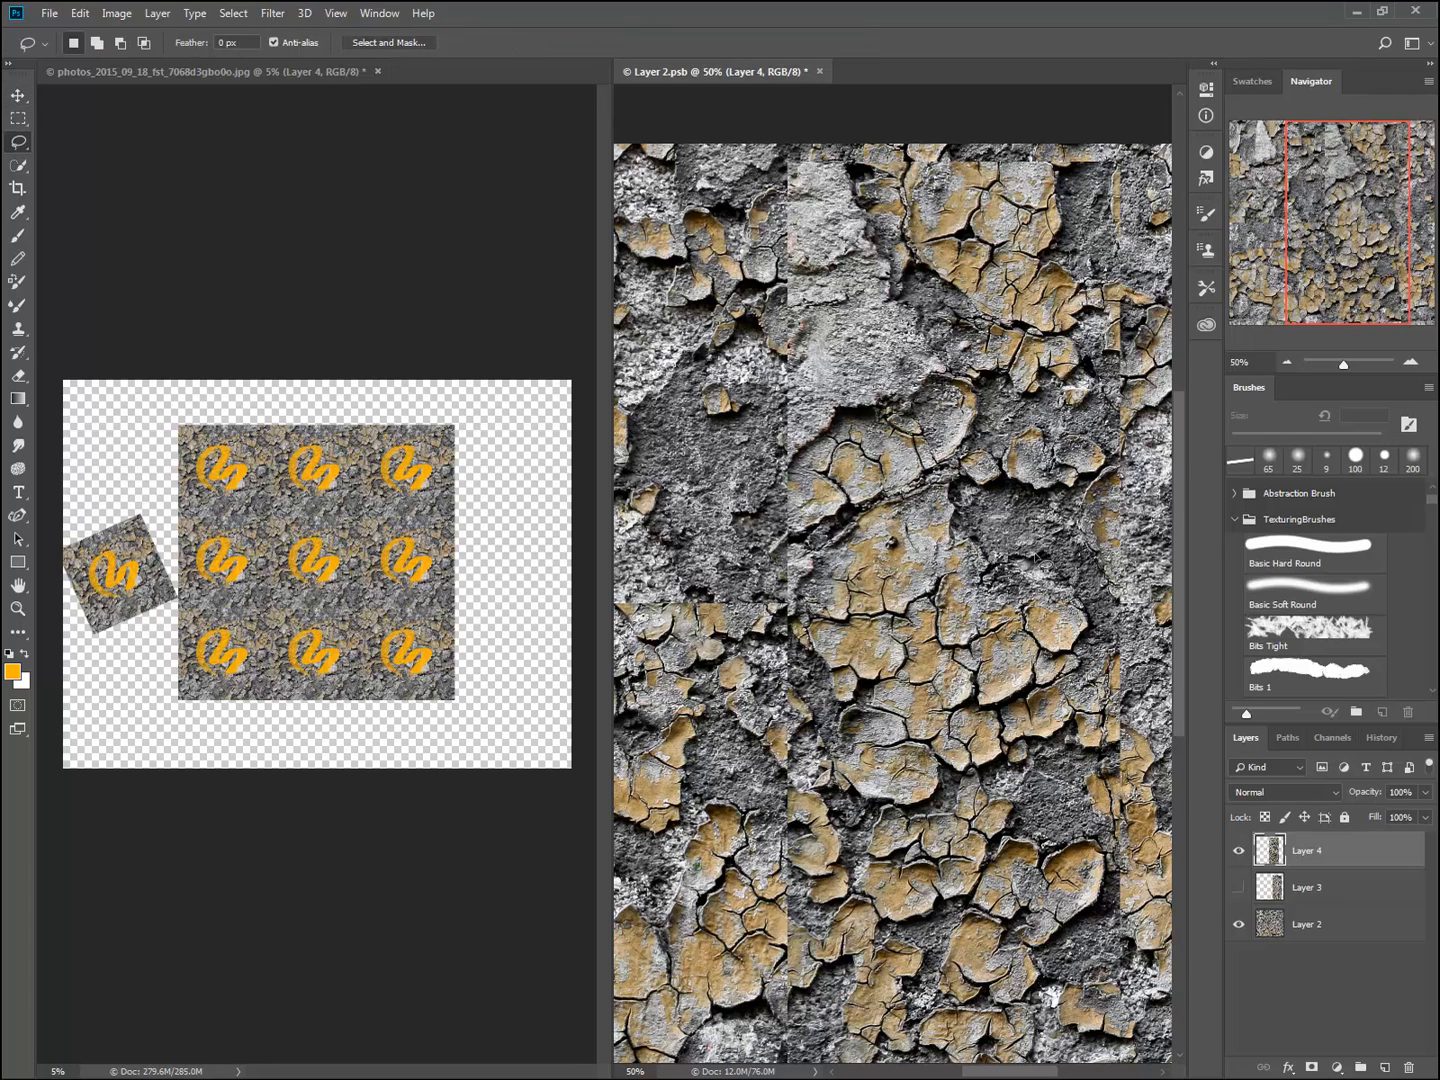
mouse_move(855, 471)
left_mouse_down()
mouse_move(800, 564)
mouse_move(825, 835)
mouse_move(876, 859)
left_mouse_up()
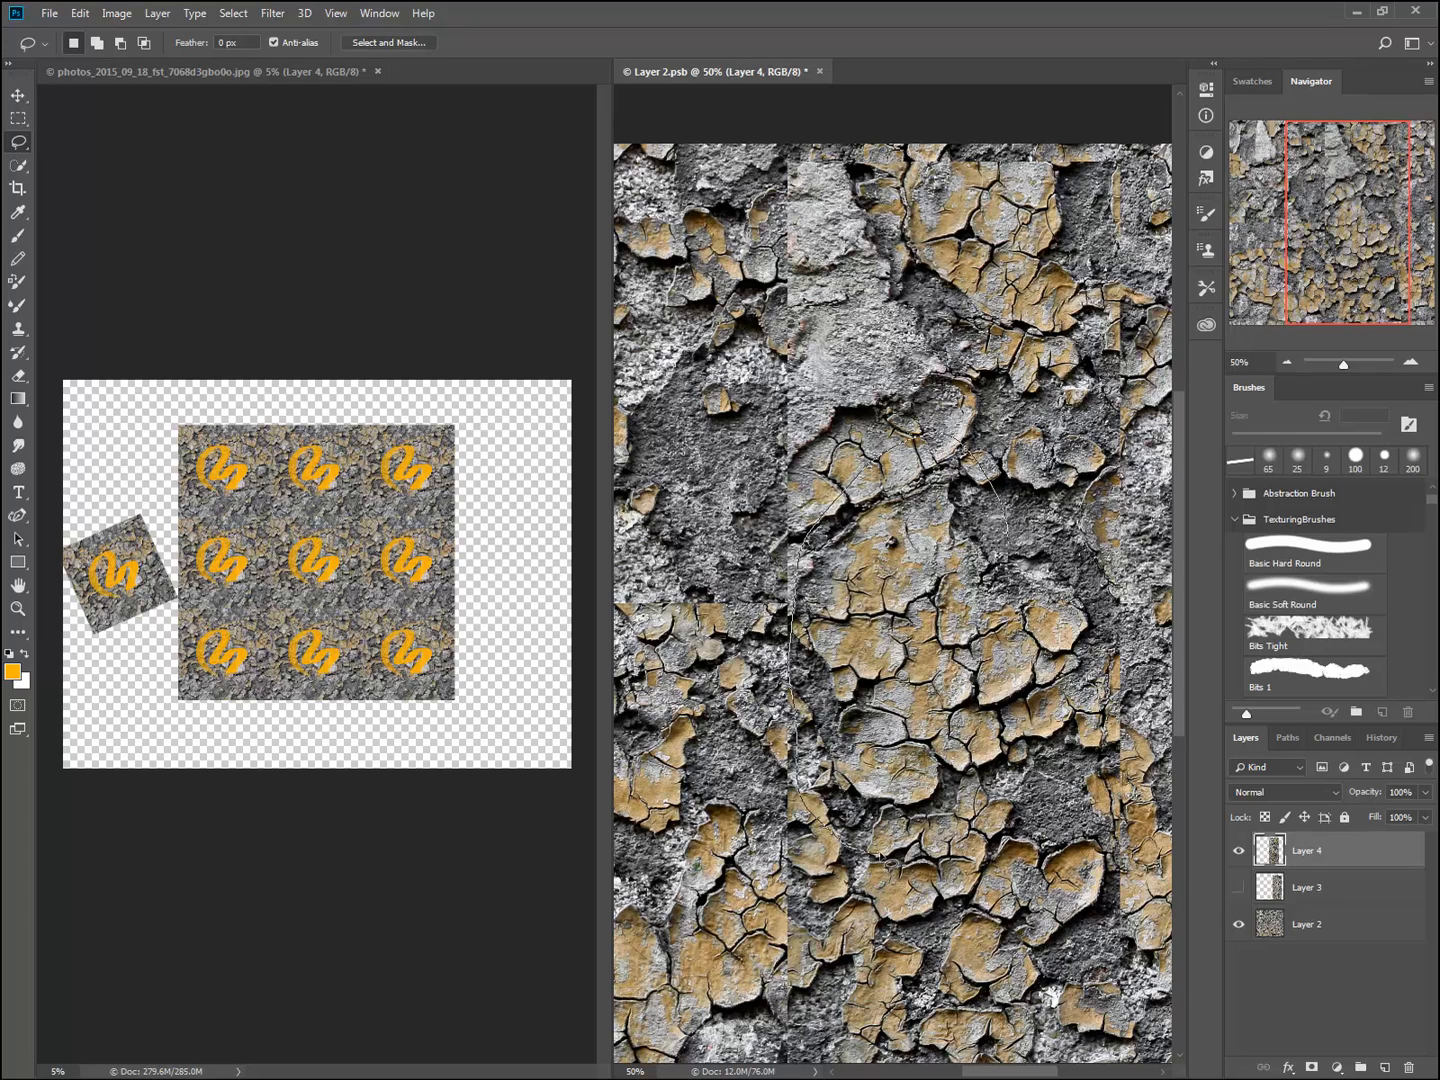
mouse_move(894, 861)
left_mouse_down()
mouse_move(1068, 810)
mouse_move(1124, 755)
mouse_move(1095, 554)
mouse_move(1000, 494)
mouse_move(972, 455)
left_mouse_up()
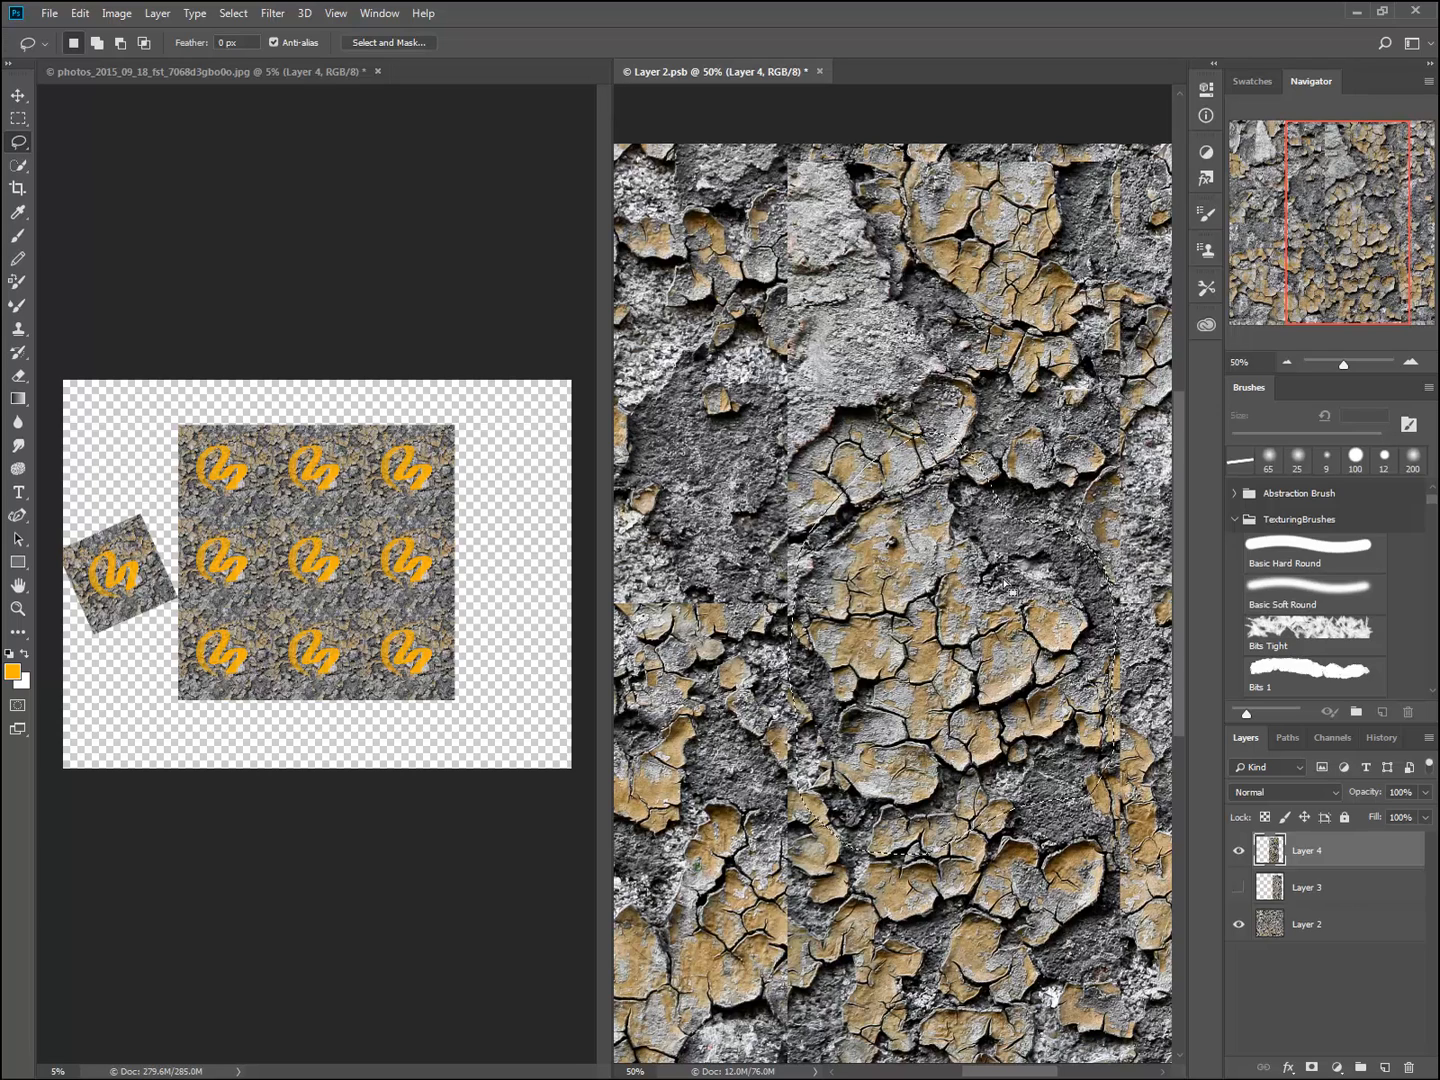
left_click(1310, 1068)
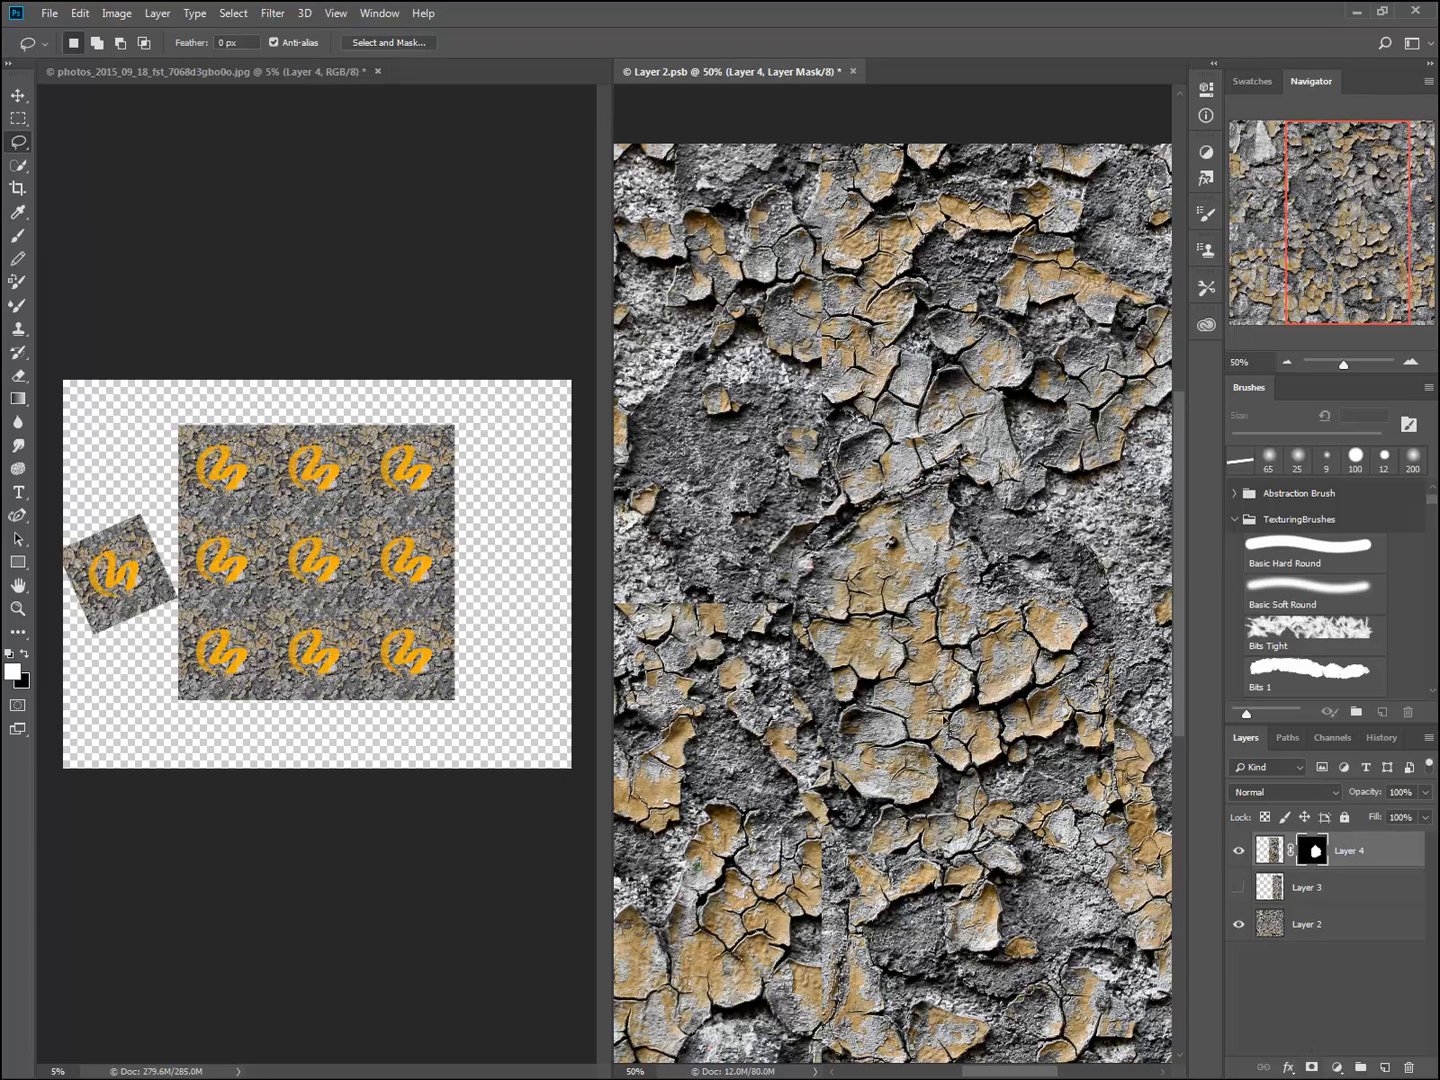
- Fine-tune the position of the masked Layer 4 patch so it covers the seam crossing at the texture's centre
key("v")
left_click_drag(980, 622, 887, 748)
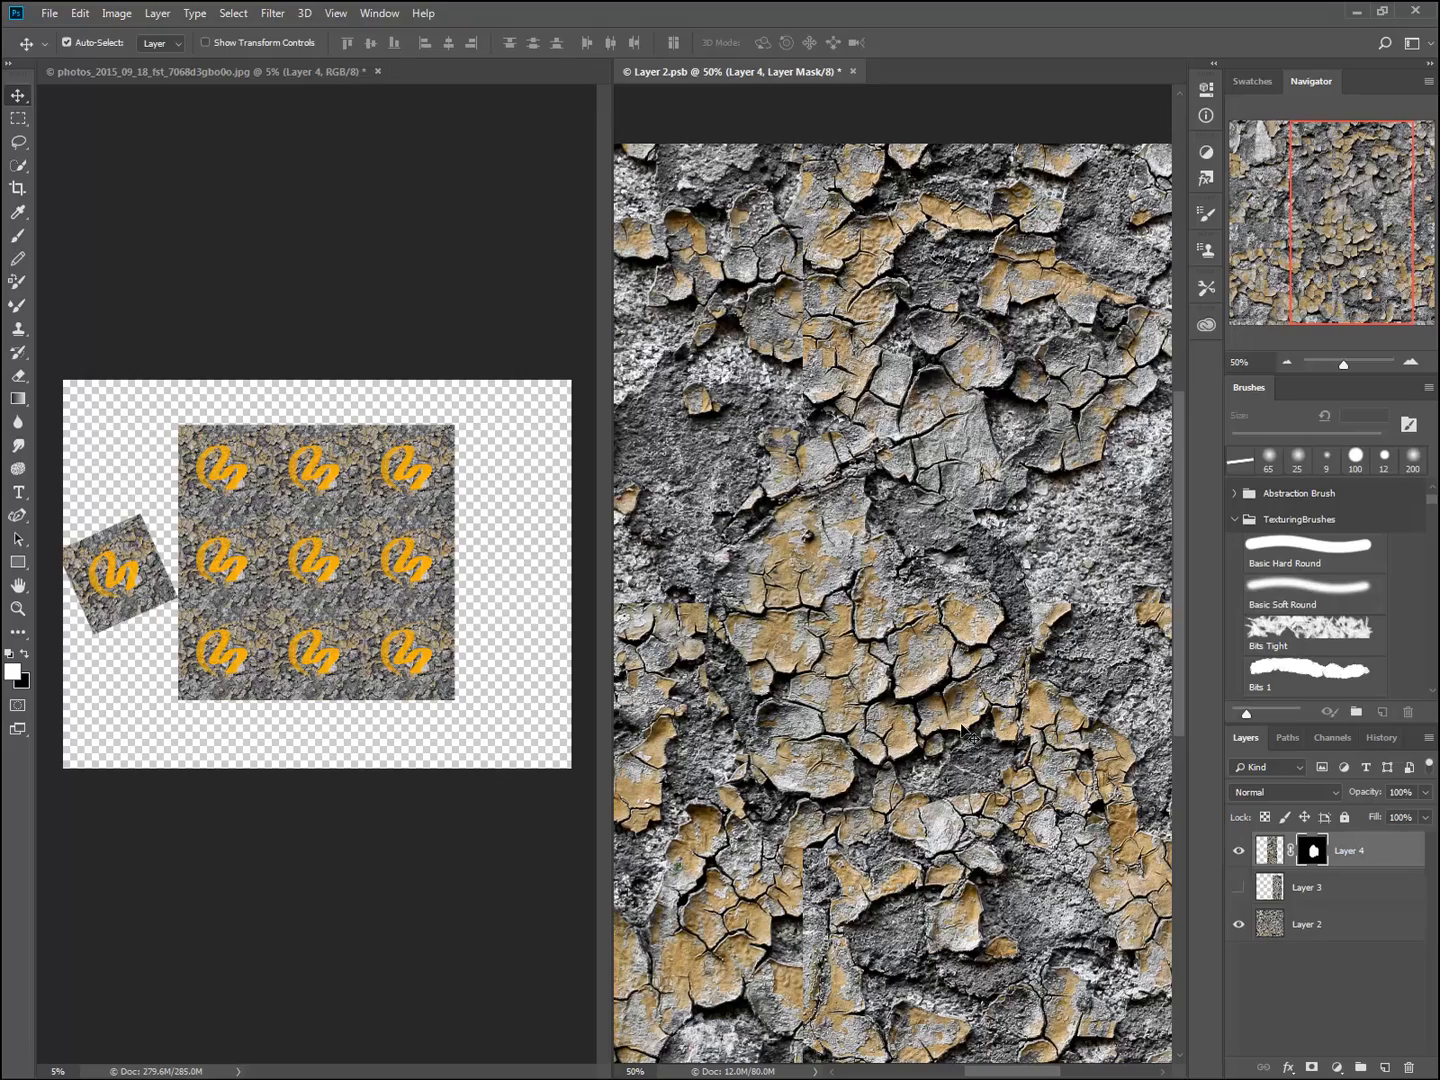
key("ctrl+minus")
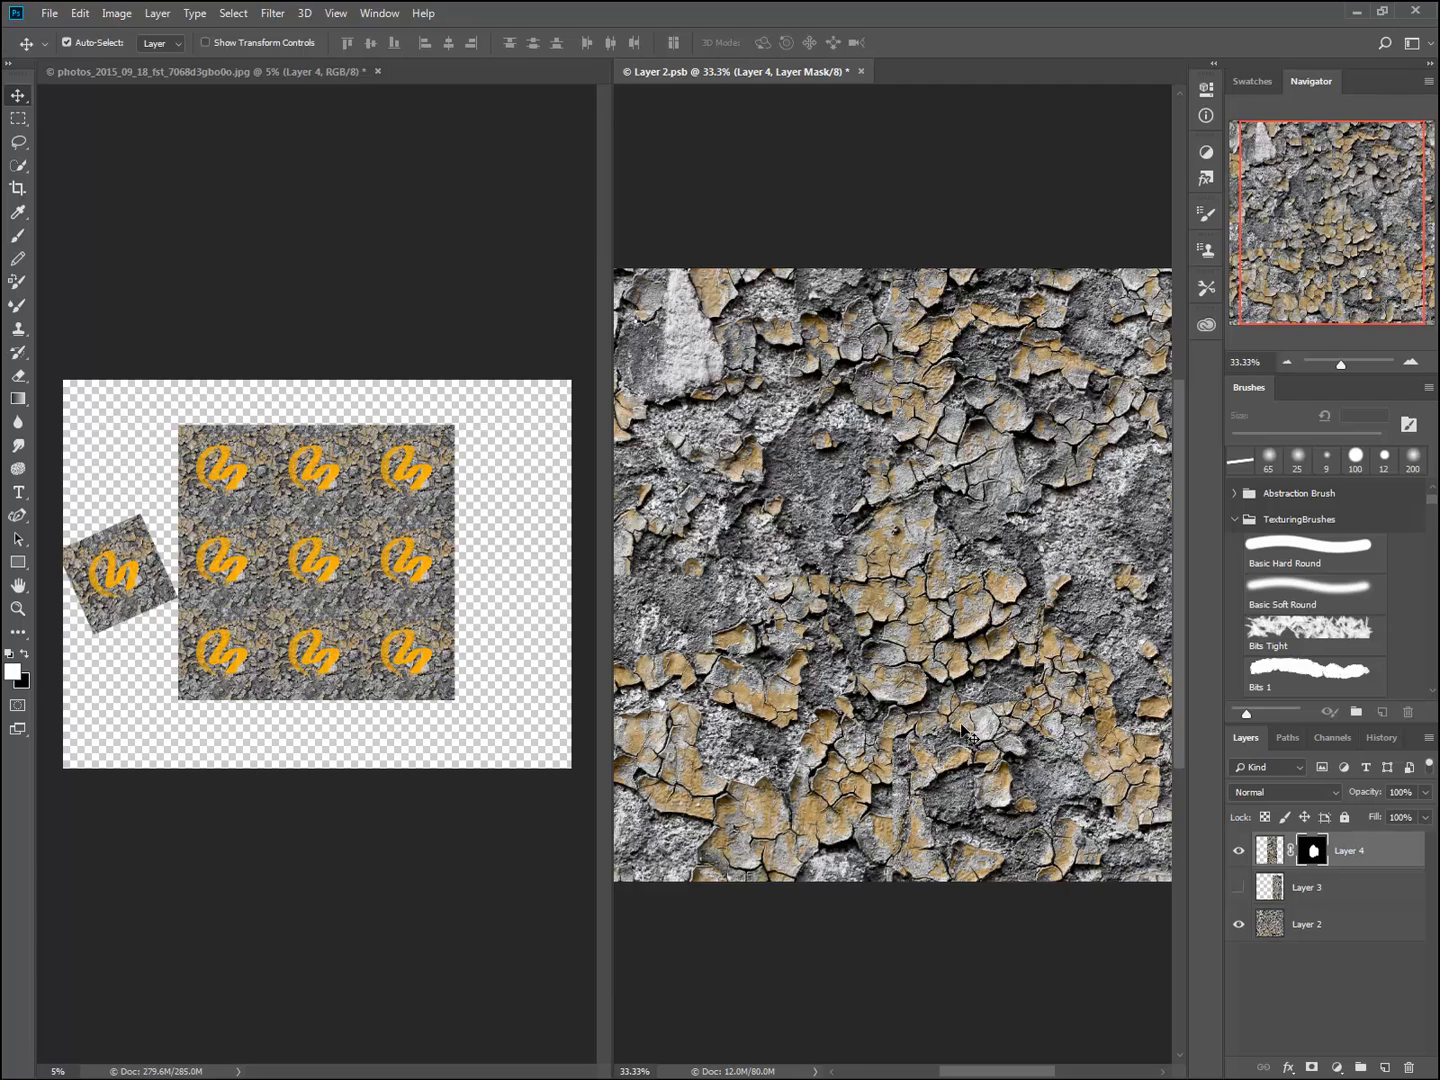
mouse_move(960, 625)
left_mouse_down()
mouse_move(981, 401)
mouse_move(934, 626)
mouse_move(1020, 520)
mouse_move(1061, 595)
mouse_move(1015, 589)
mouse_move(980, 560)
mouse_move(1030, 485)
mouse_move(948, 419)
mouse_move(952, 606)
left_mouse_up()
- Activate the Brush tool, view the brush import dialog with the TexturingBrushes file, and close it without loading anything
left_click(37, 45)
left_click(41, 48)
key("b")
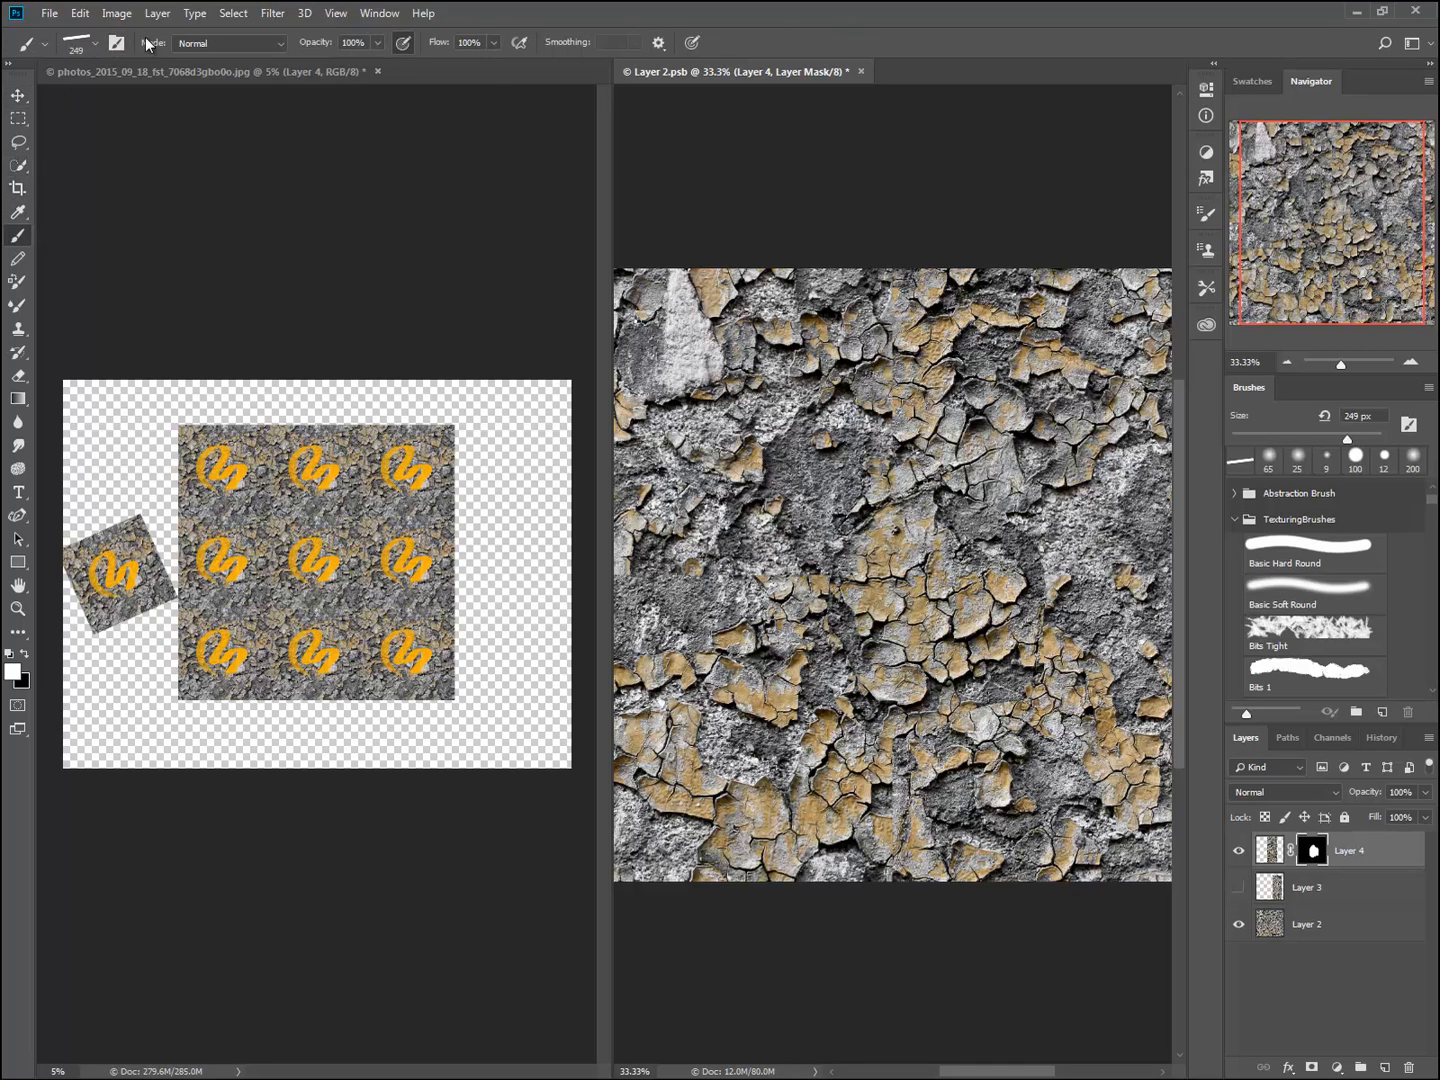
left_click(95, 44)
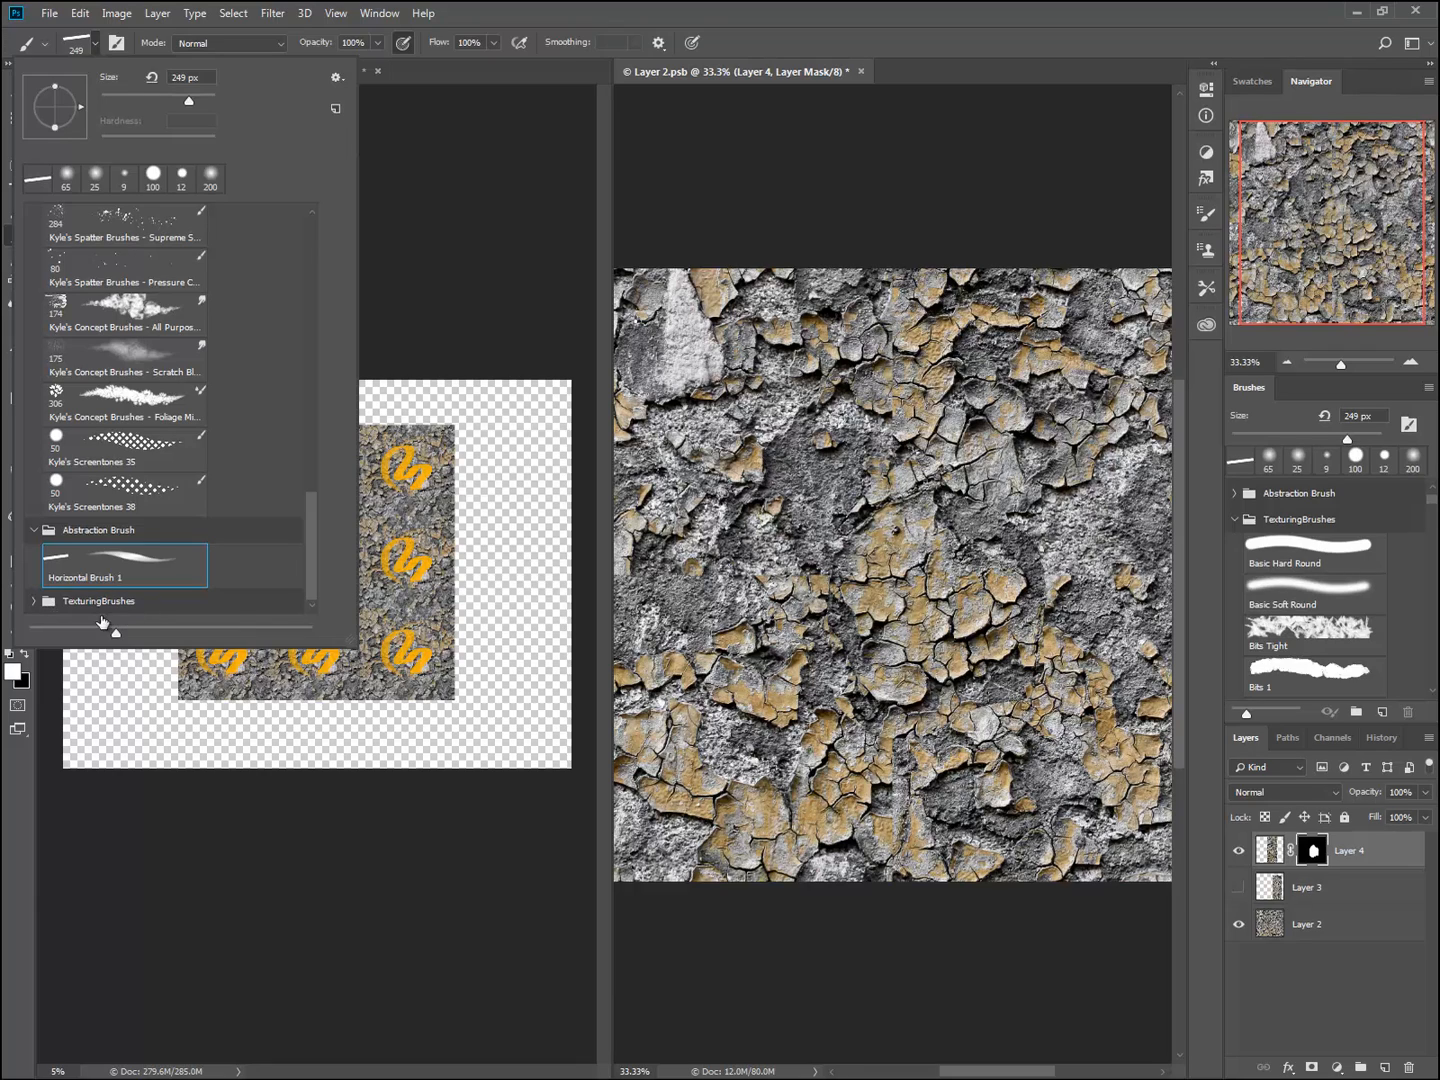
left_click(337, 78)
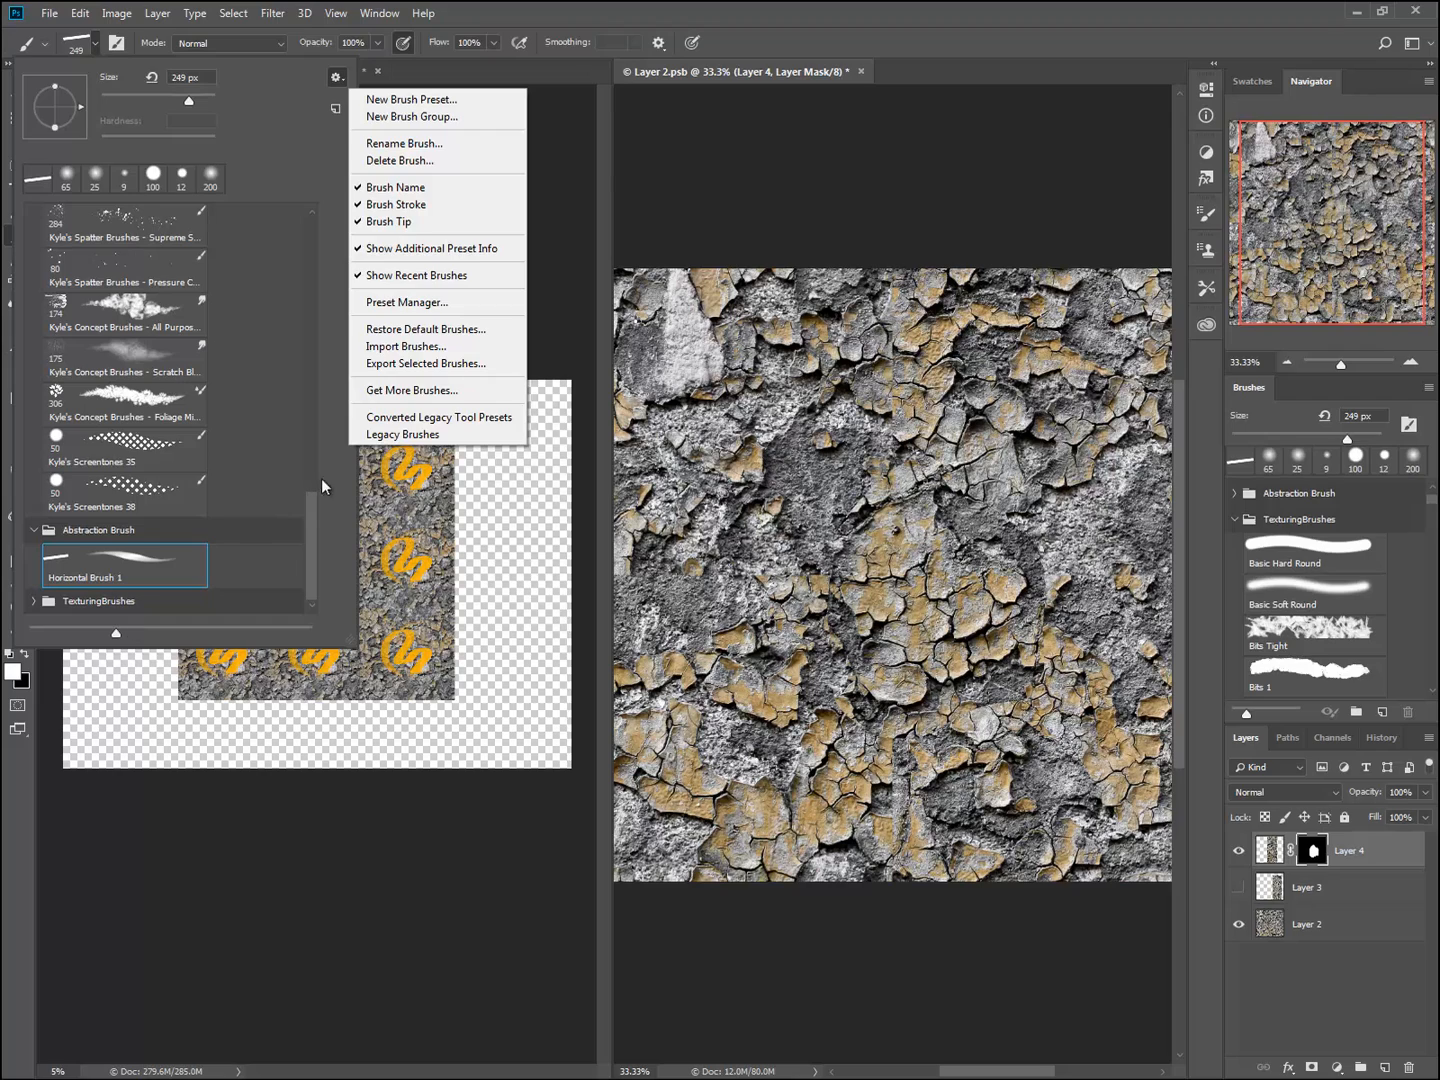
left_click(409, 348)
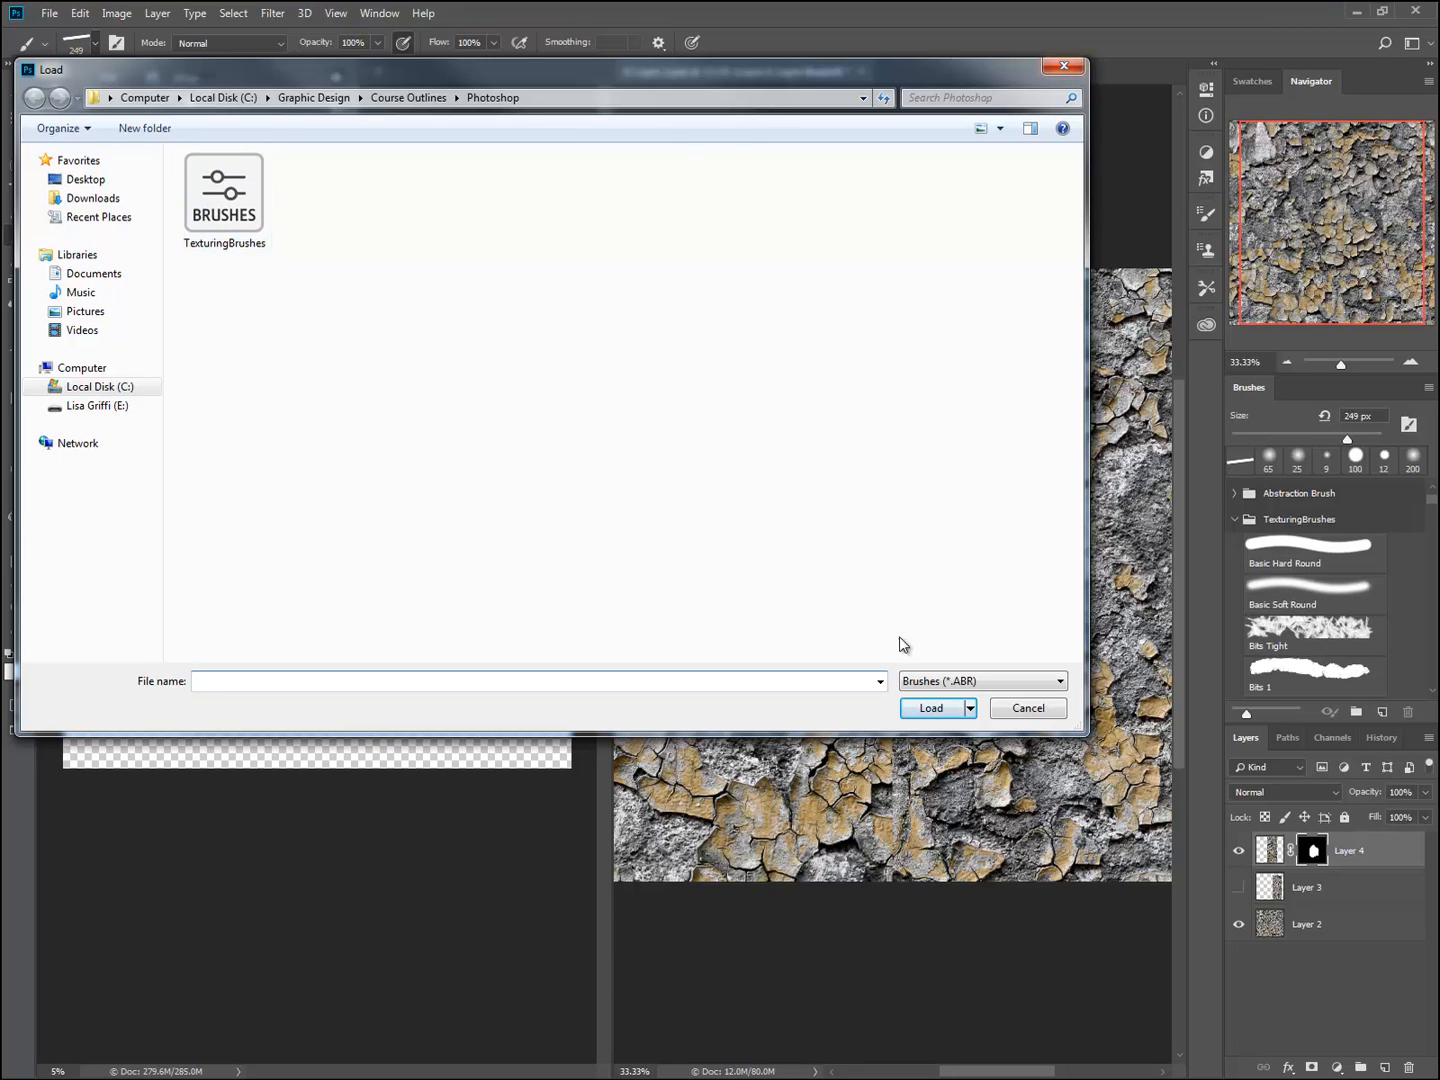
left_click(1065, 68)
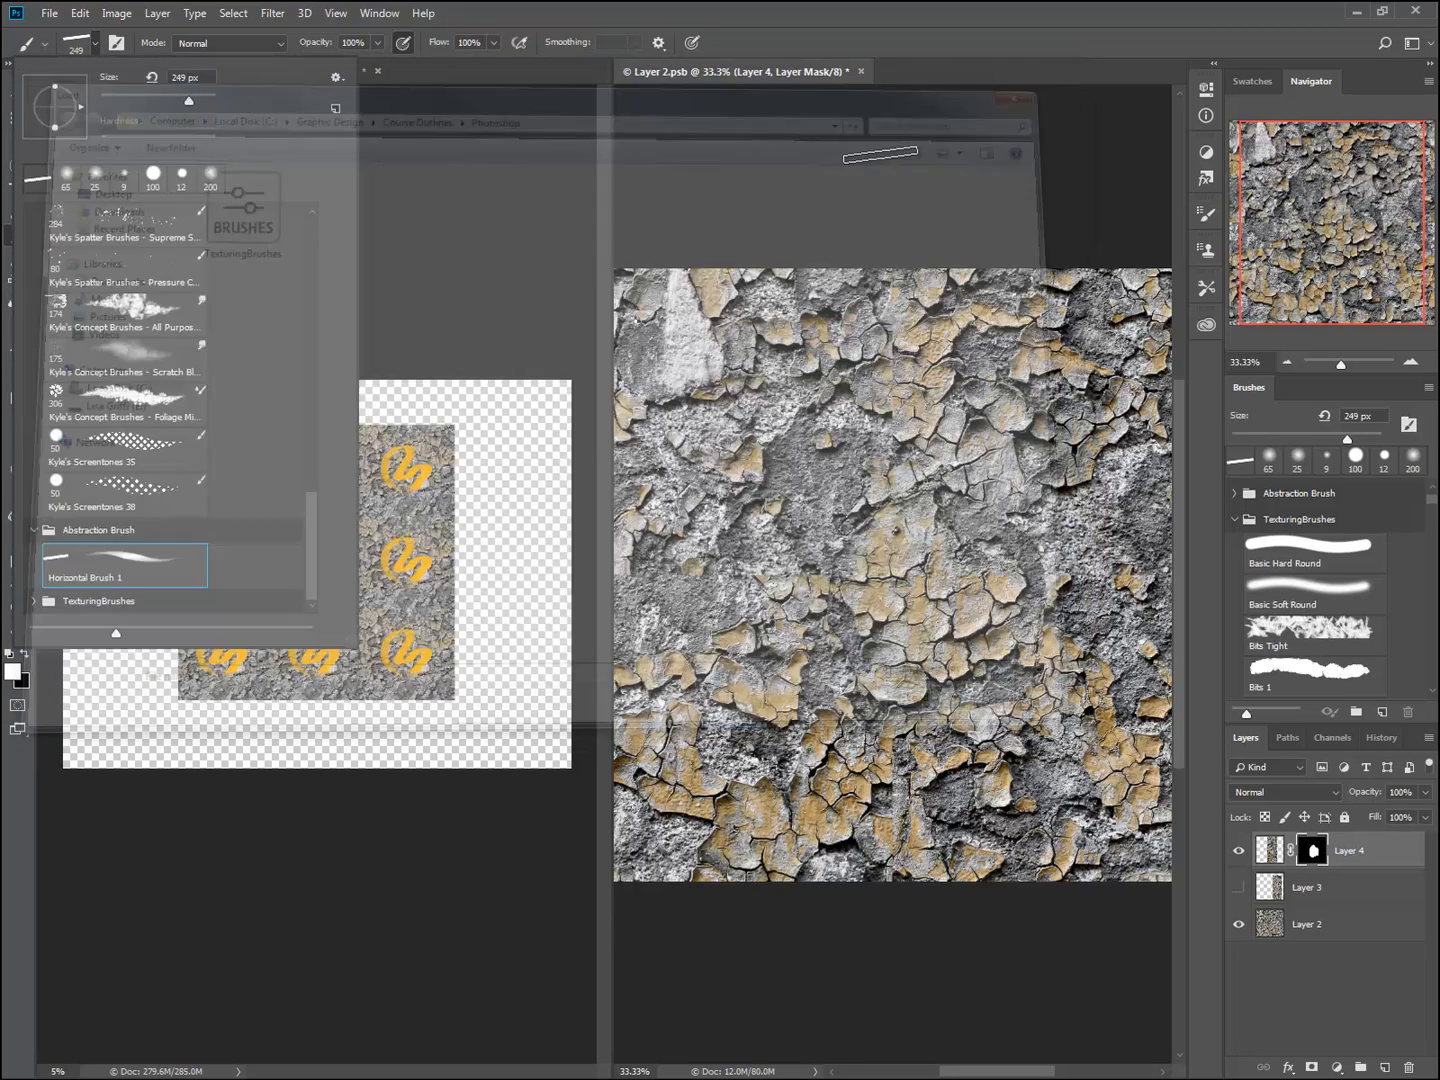
- Expand the TexturingBrushes set, try its Basic and Bits presets, and select the Bits 8/Foliage brush
left_click(35, 601)
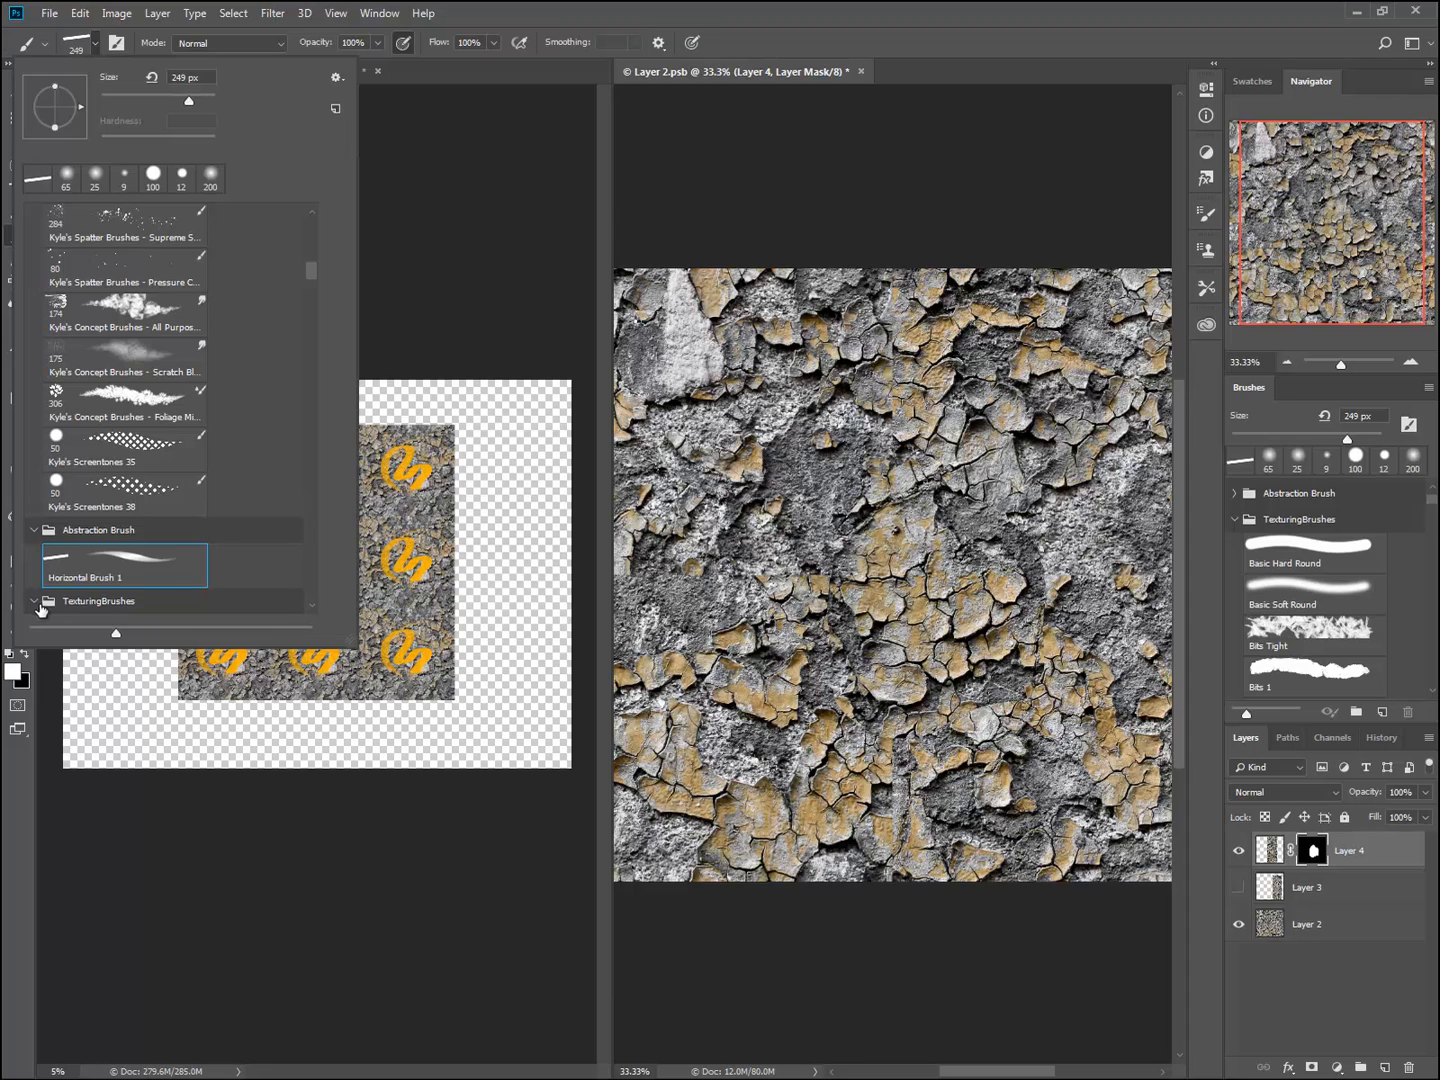
mouse_move(311, 274)
left_mouse_down()
mouse_move(309, 302)
mouse_move(309, 281)
left_mouse_up()
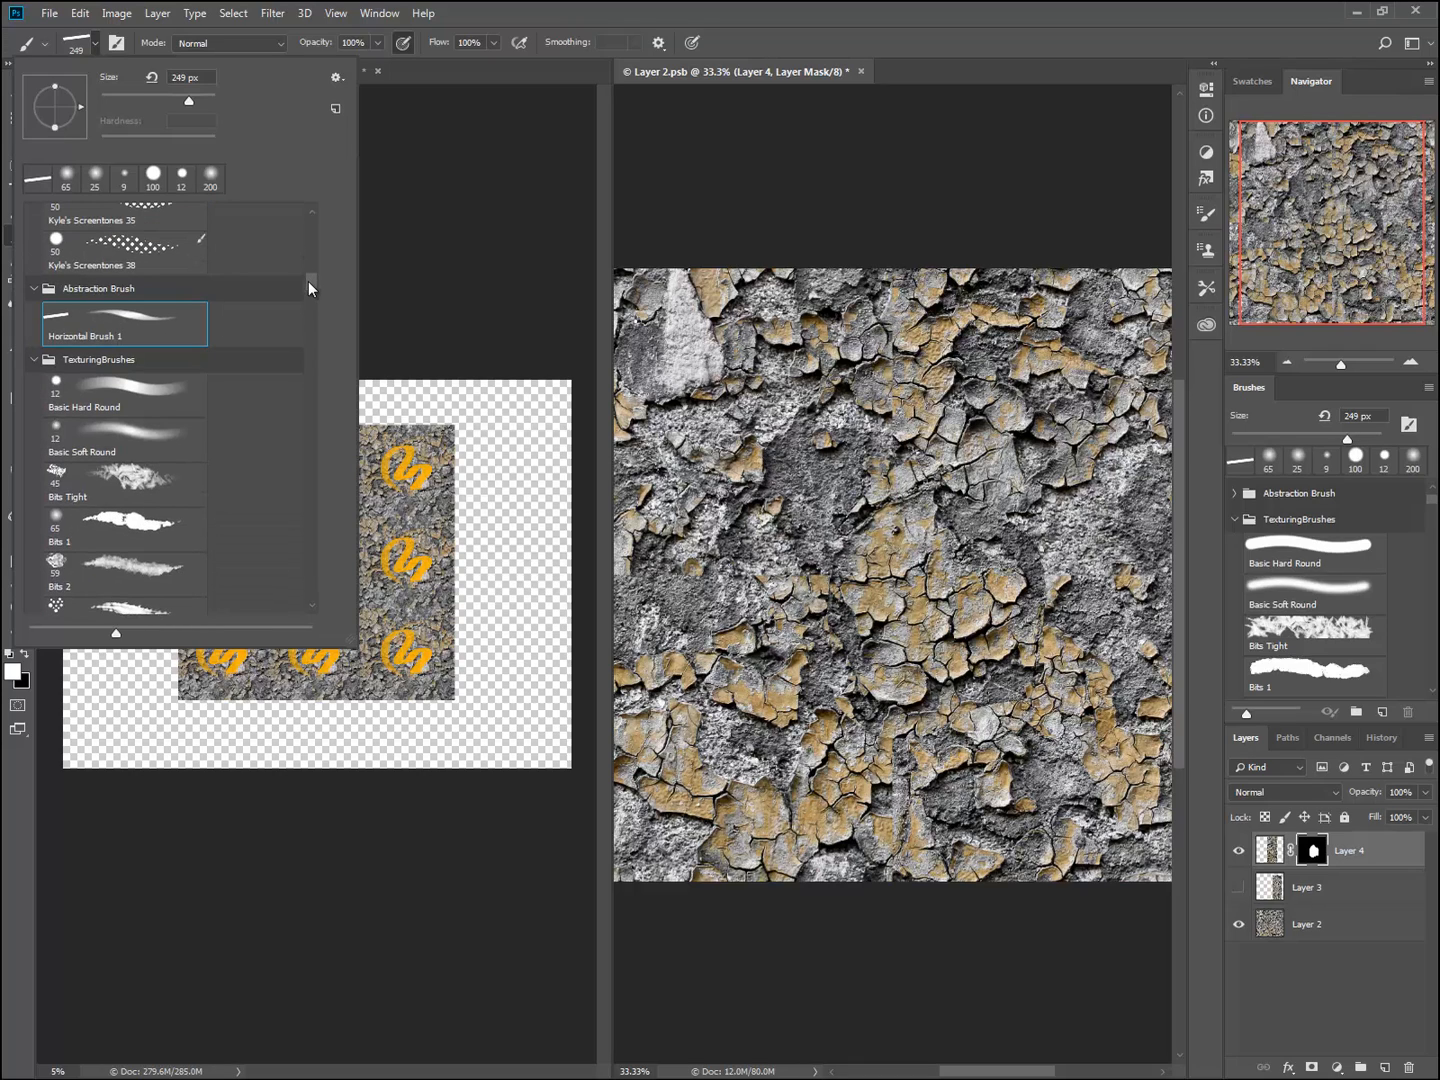
left_click(116, 446)
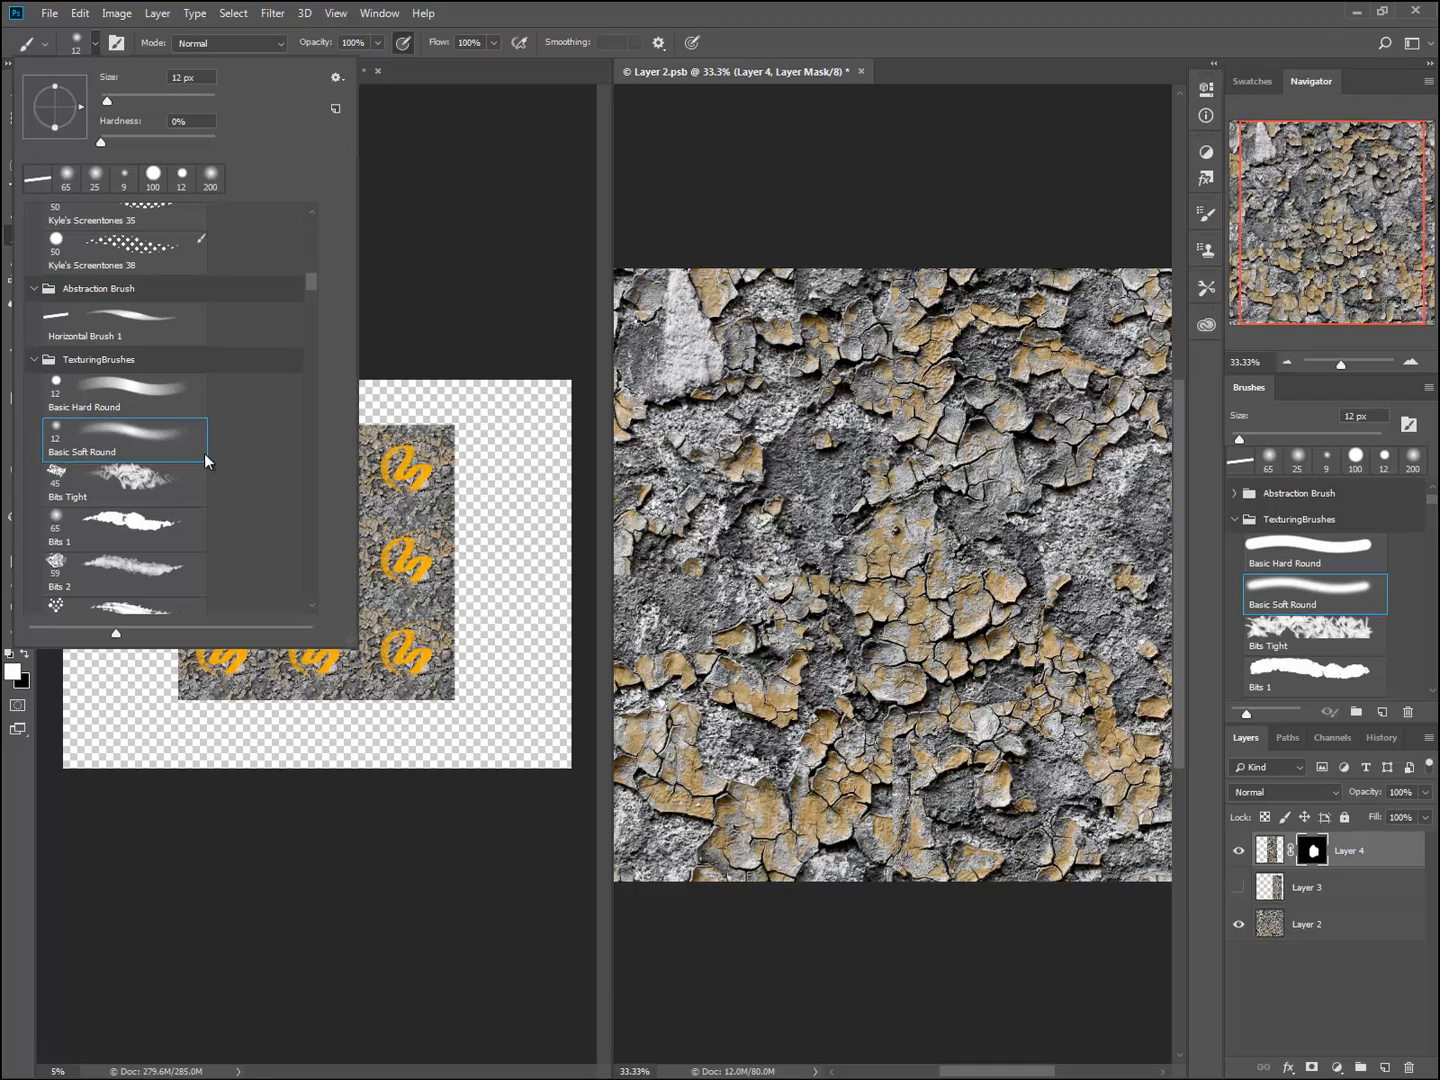
left_click(148, 394)
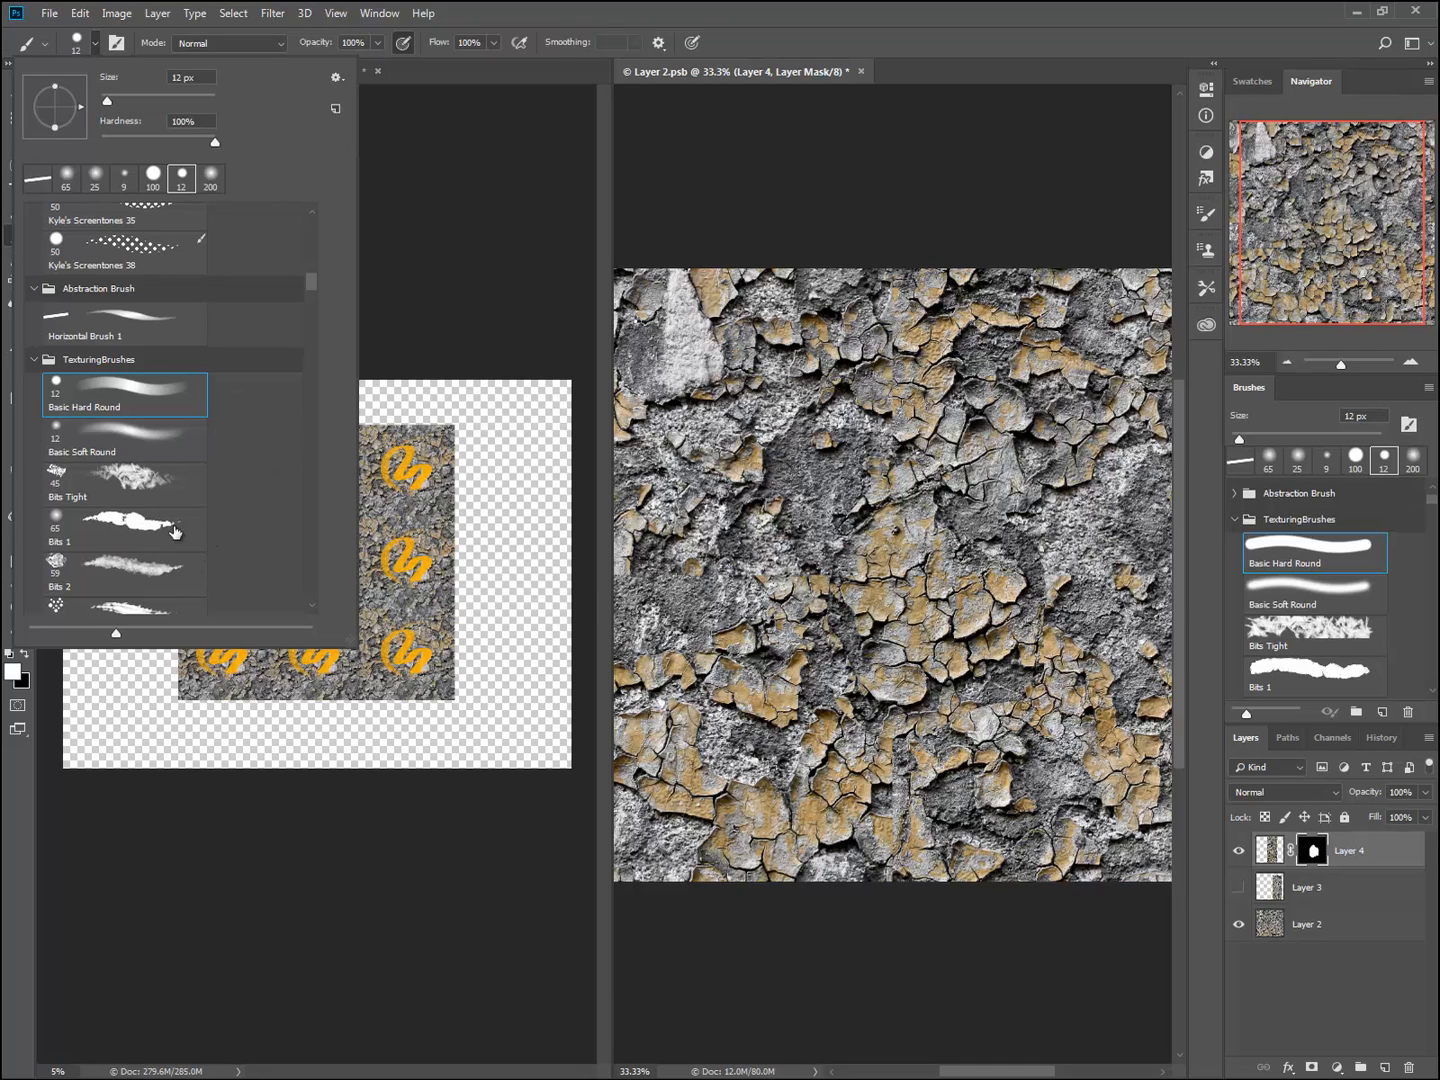
left_click(139, 529)
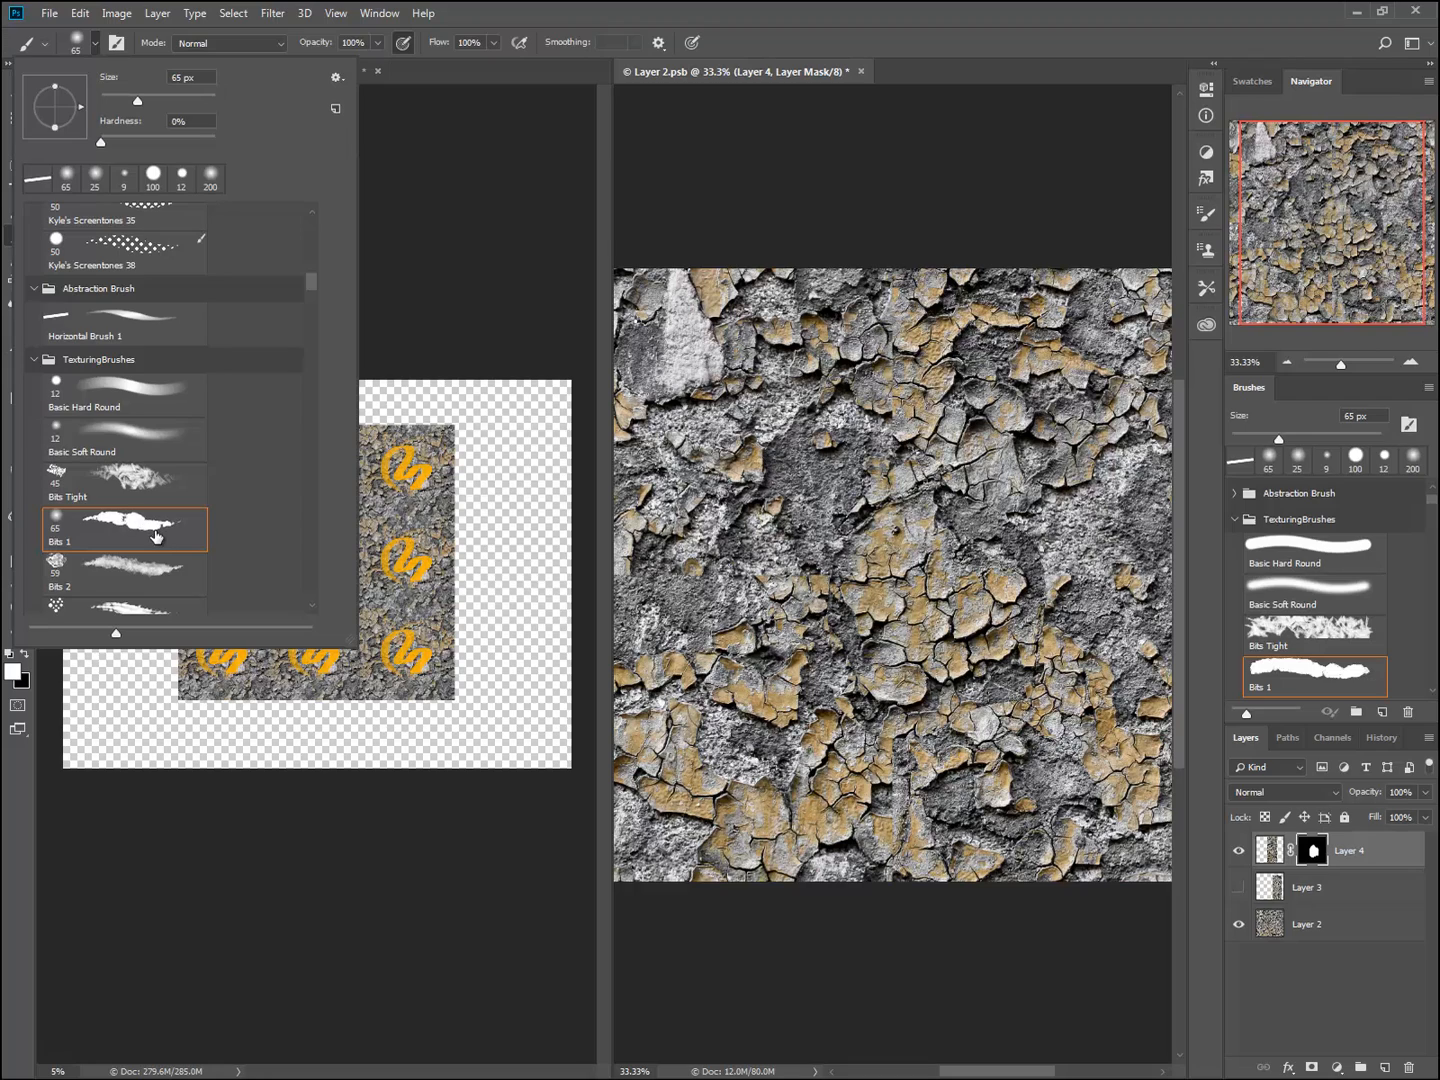
scroll(156, 535, "down", 3)
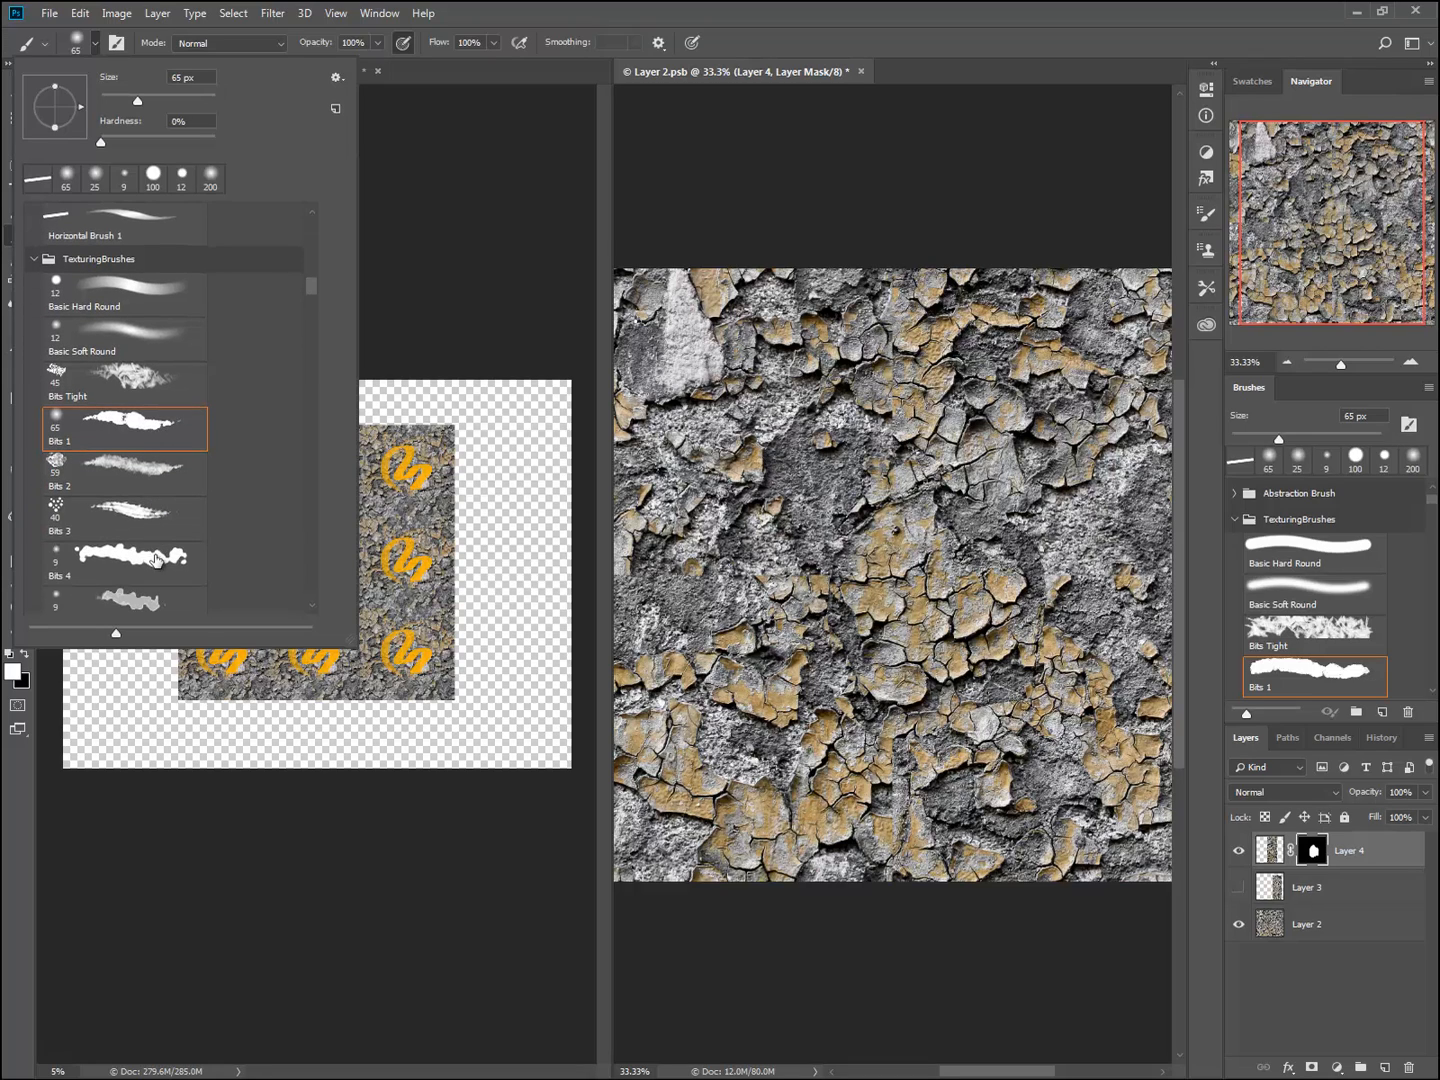
left_click(158, 562)
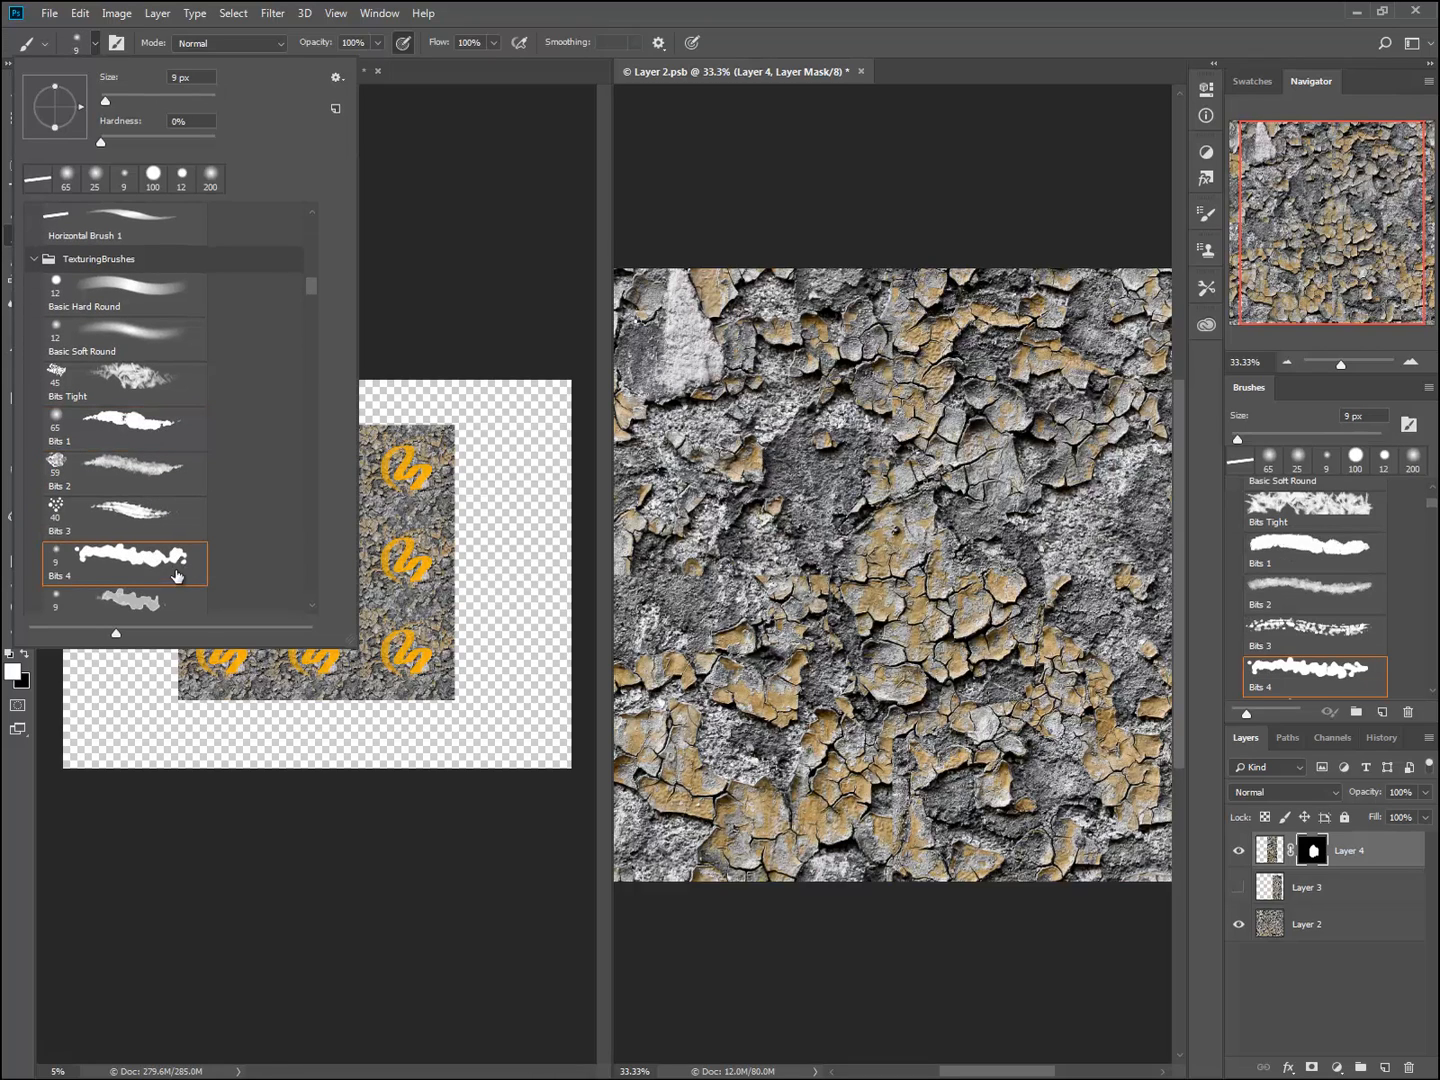
scroll(175, 580, "down", 2)
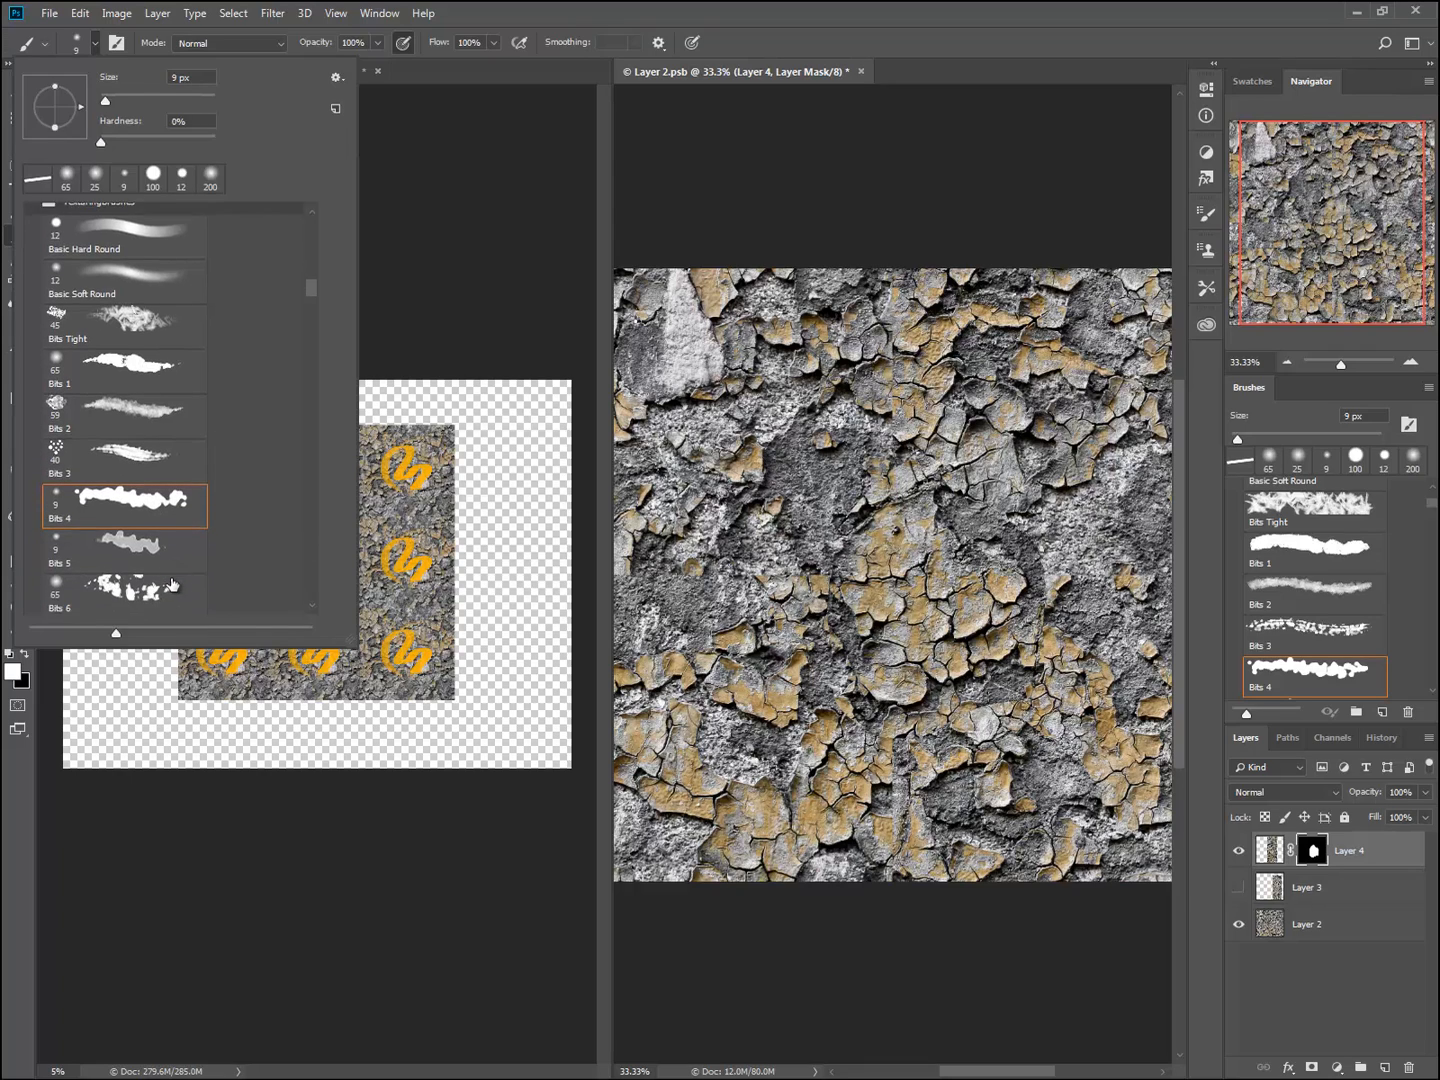
scroll(156, 566, "down", 3)
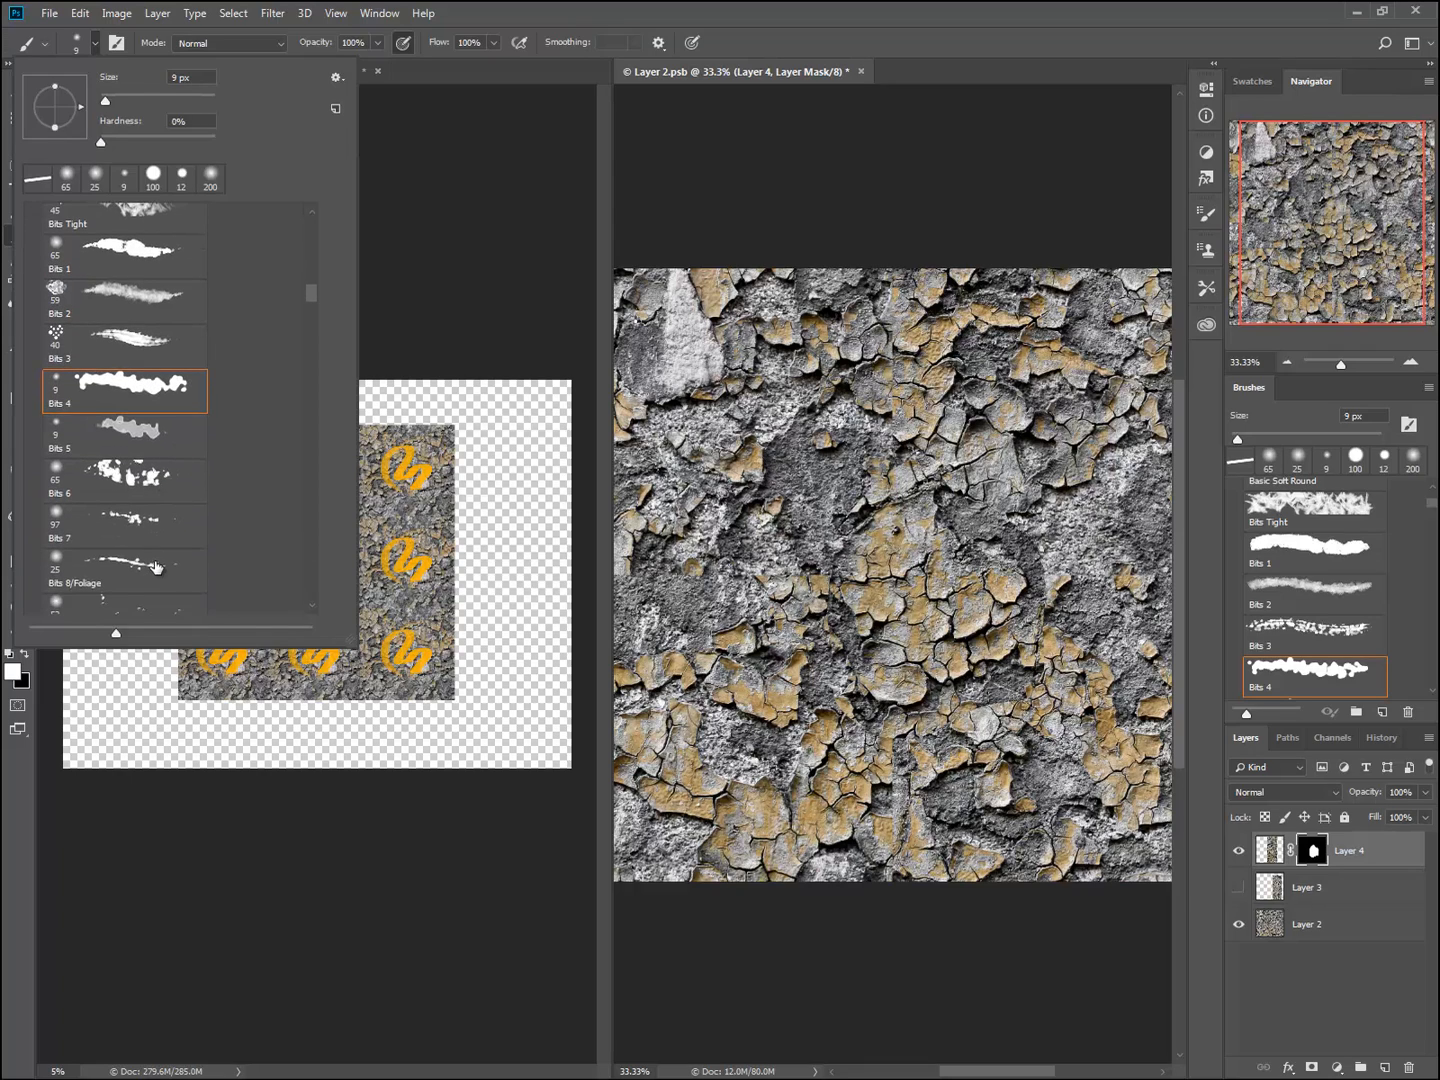
left_click(104, 511)
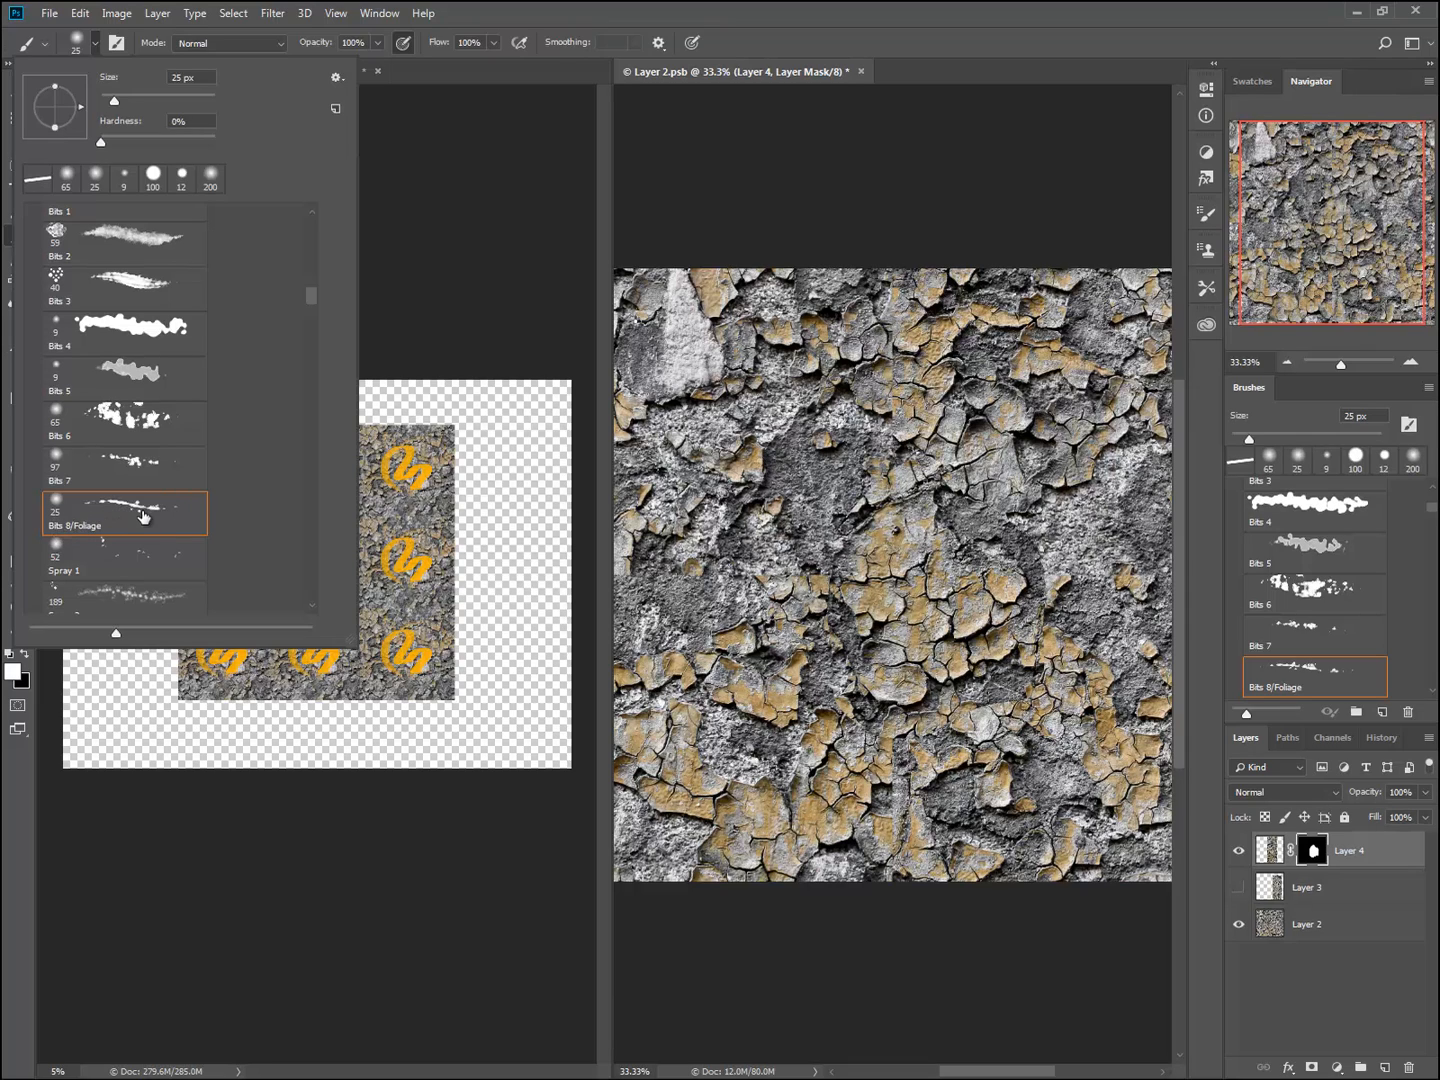
- Examine the Bits and Spray presets in the TexturingBrushes set, keeping Bits 8/Foliage as the brush
scroll(140, 517, "down", 2)
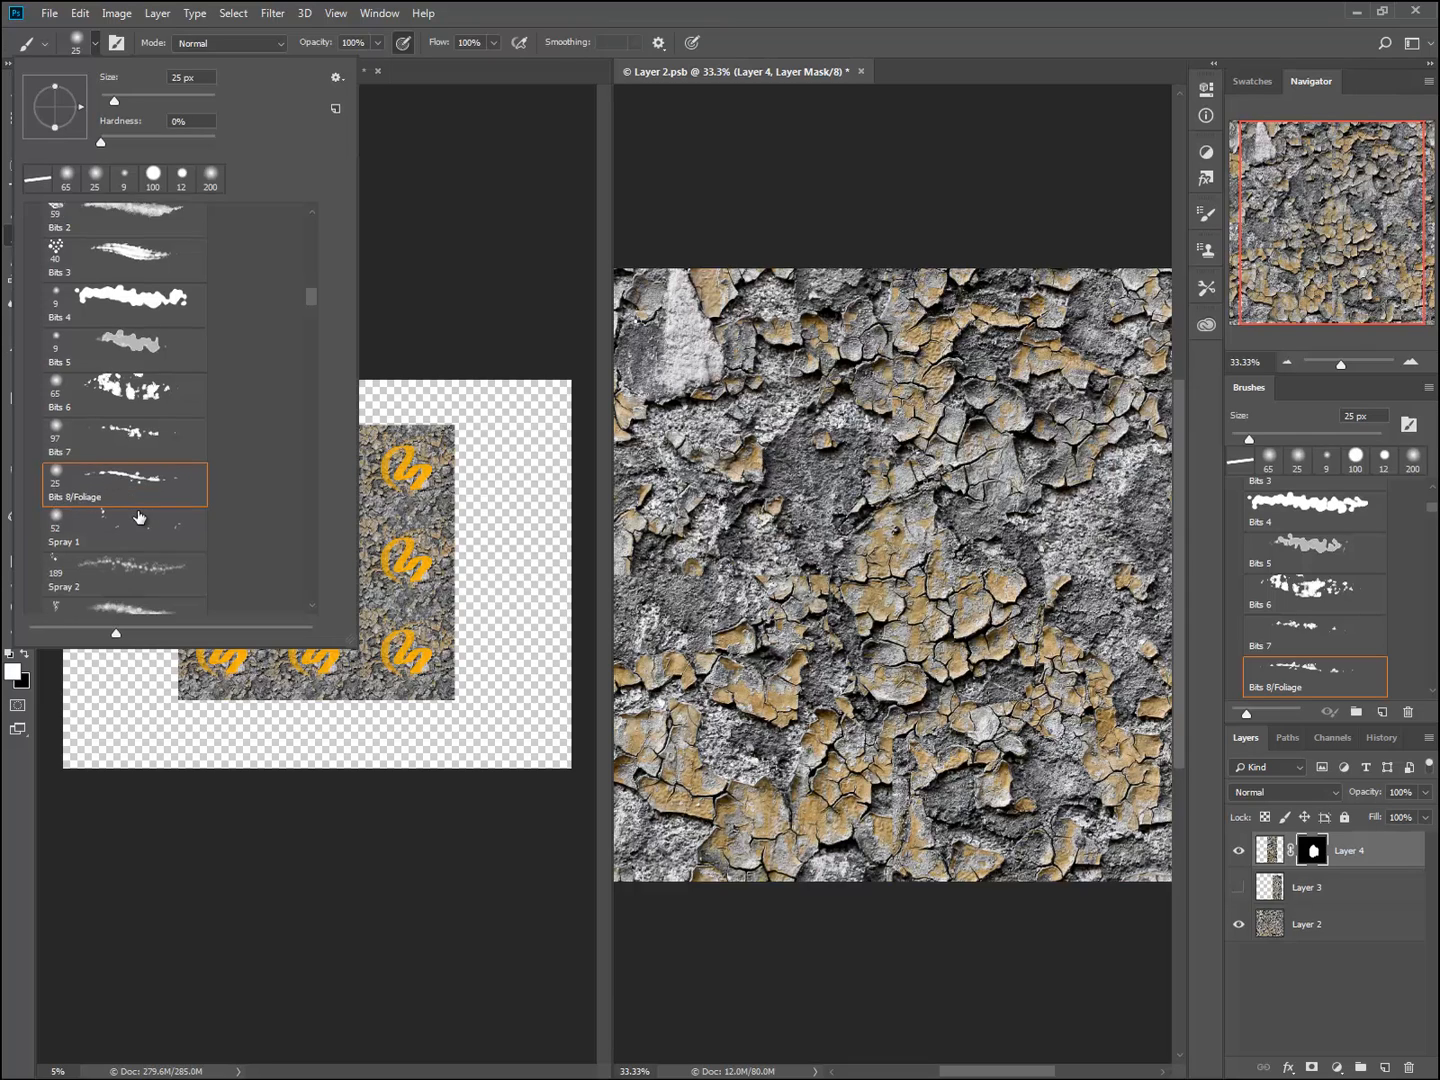
scroll(132, 477, "up", 2)
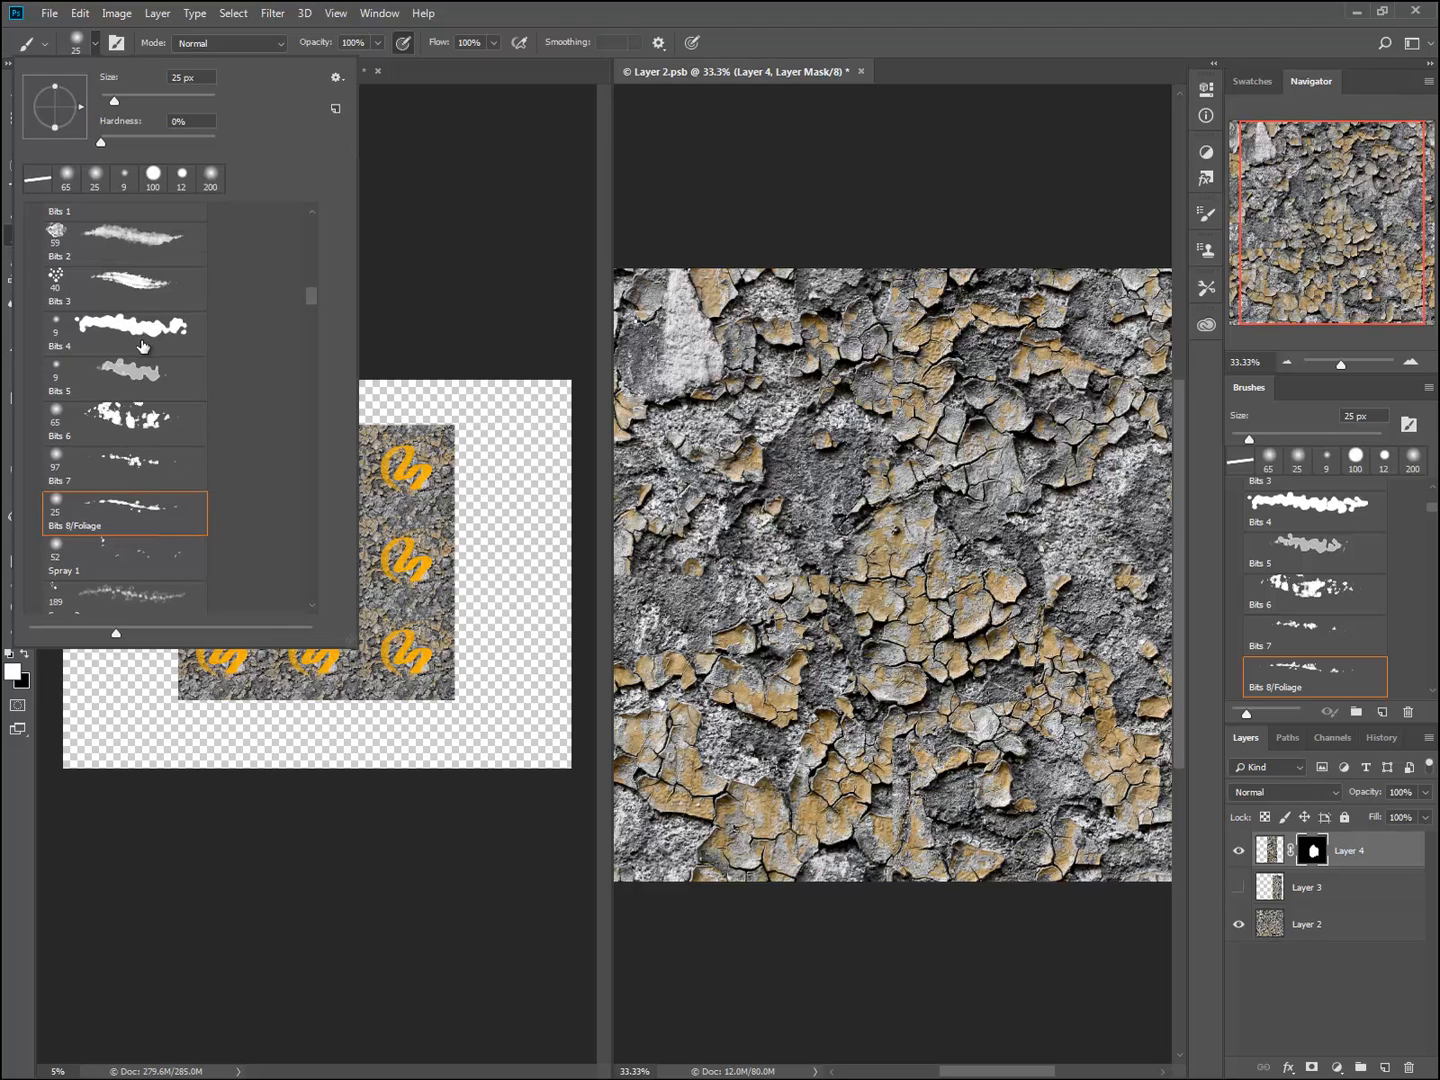
scroll(143, 347, "up", 3)
scroll(138, 339, "down", 12)
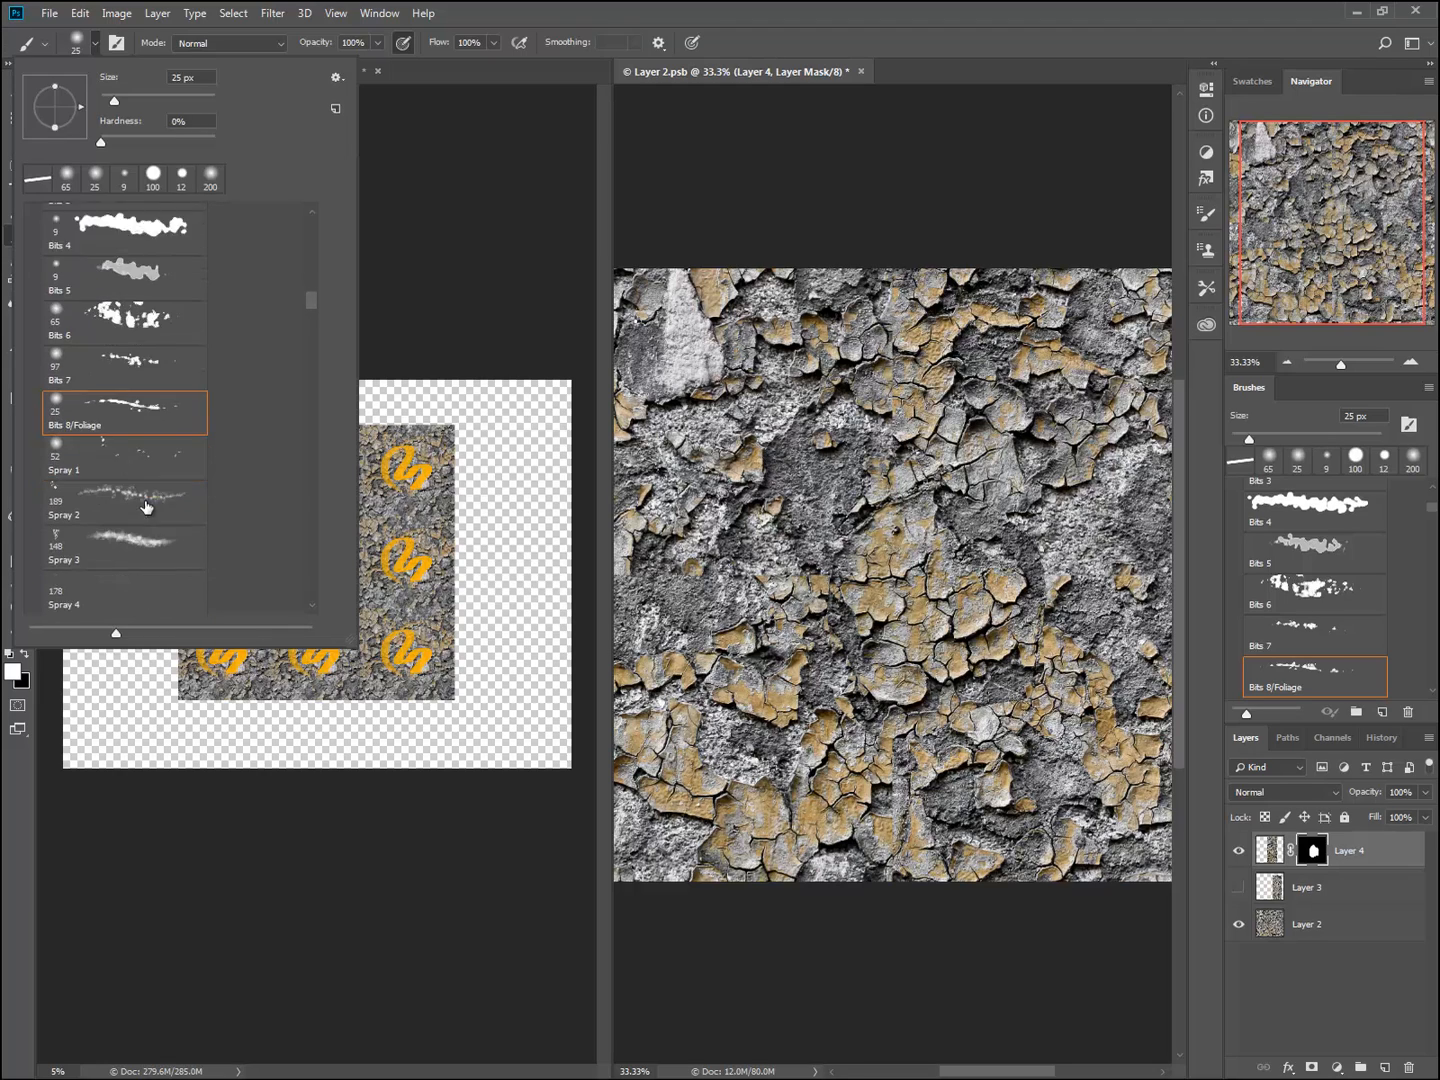
scroll(147, 500, "down", 5)
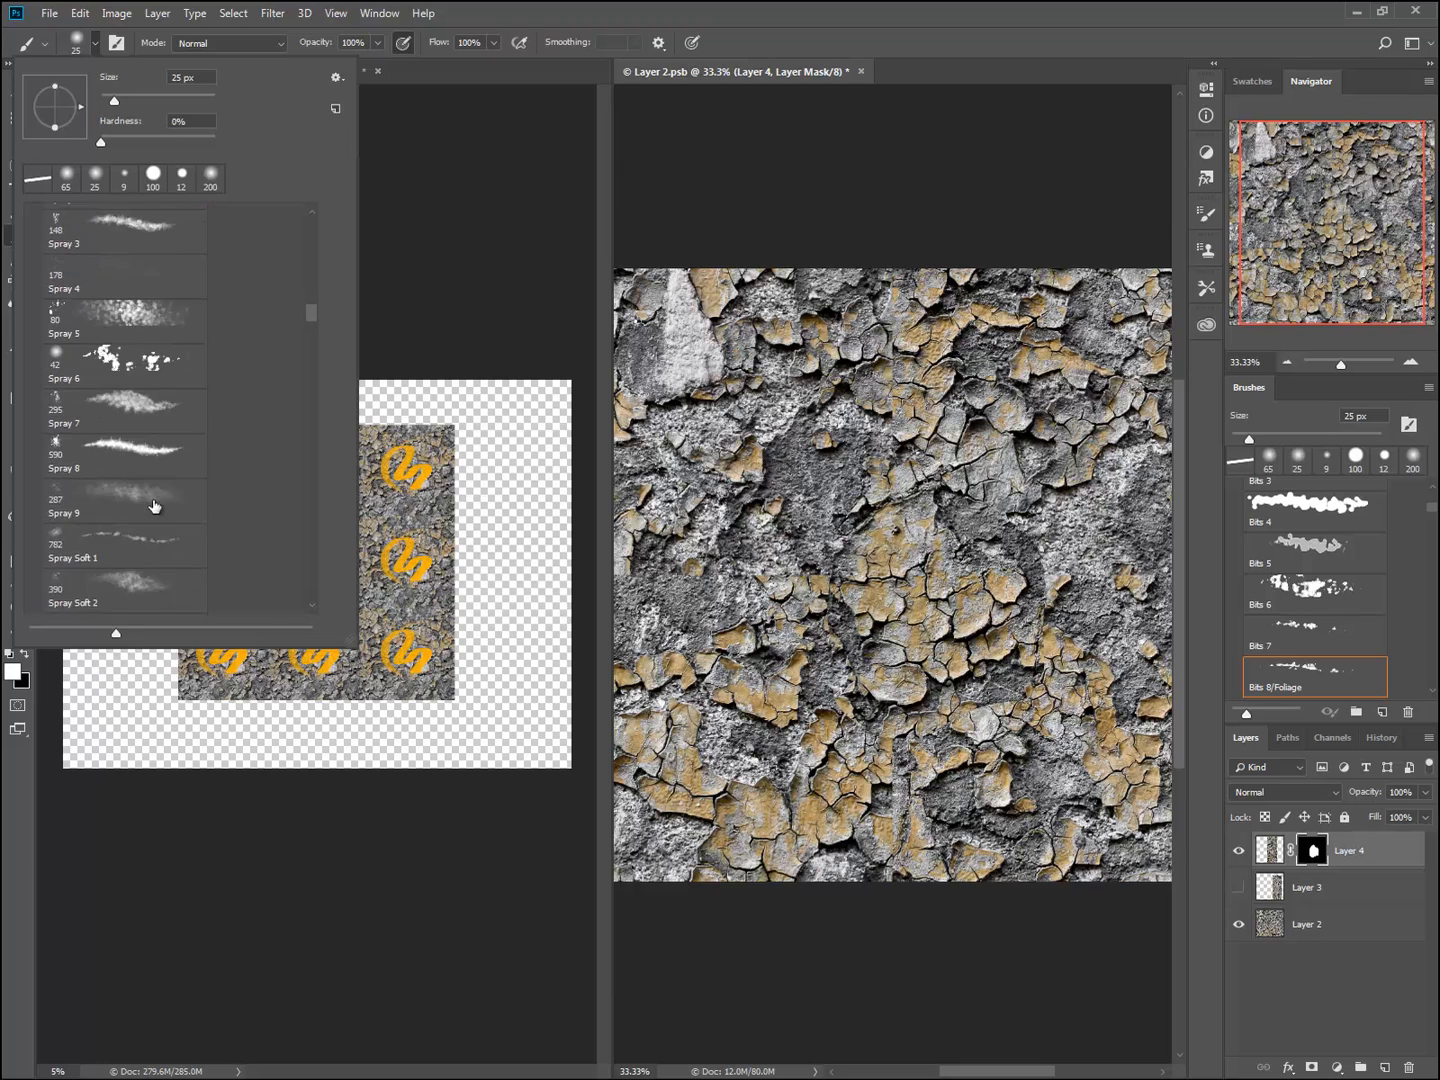
scroll(150, 495, "up", 14)
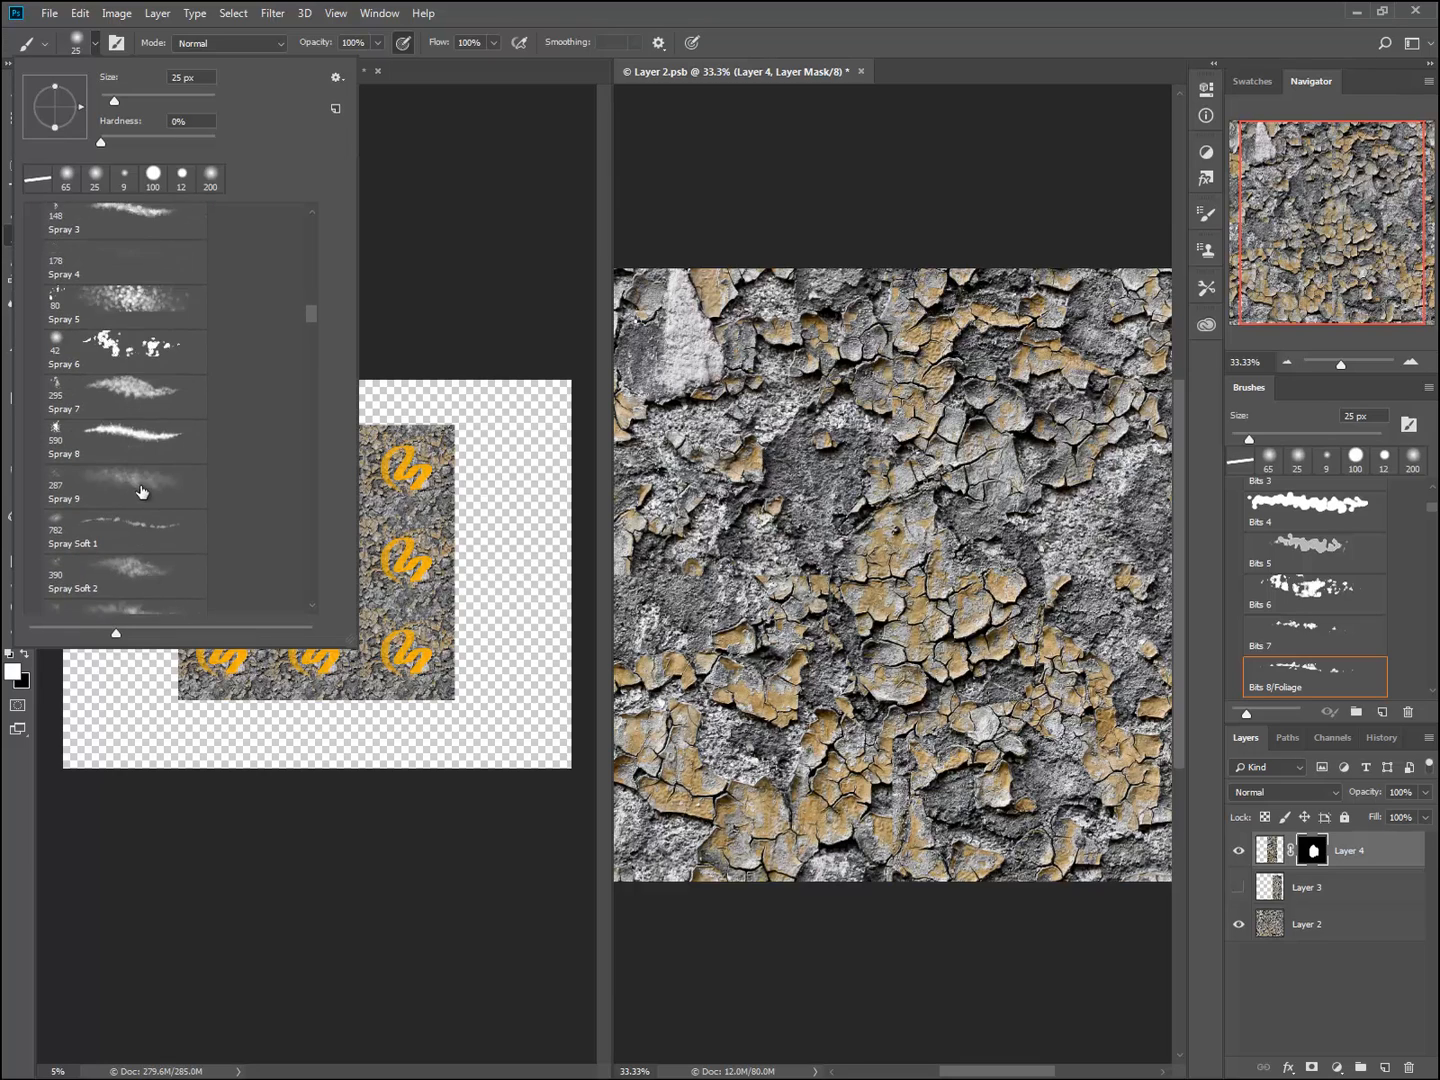
scroll(137, 489, "up", 1)
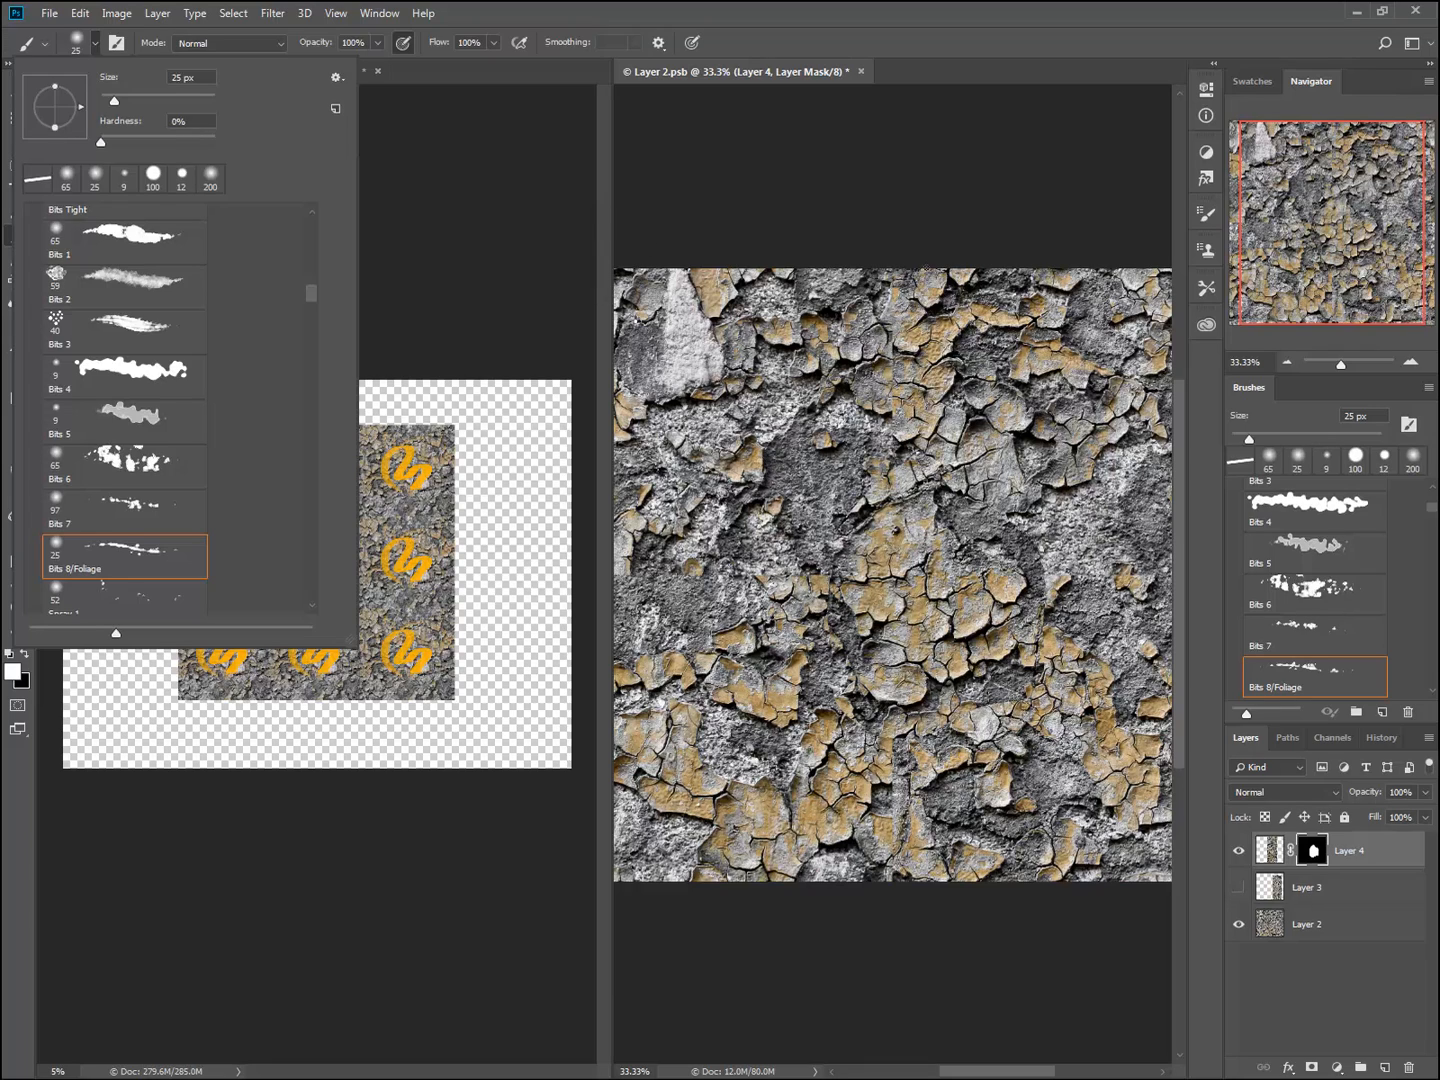
left_click(888, 171)
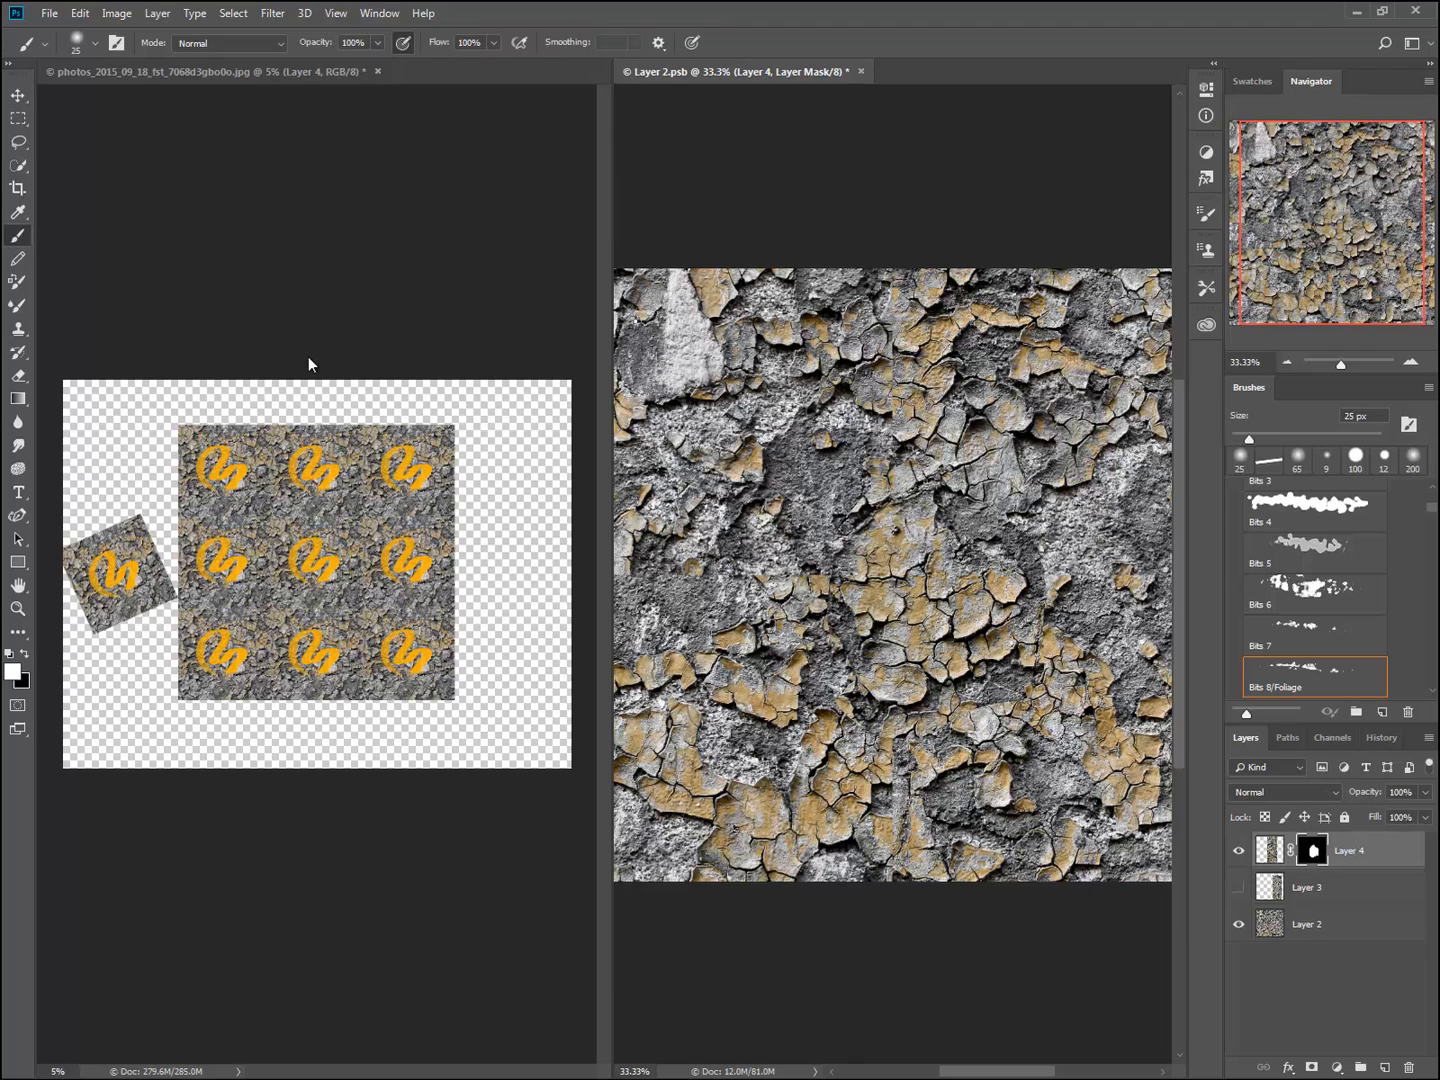
left_click(96, 44)
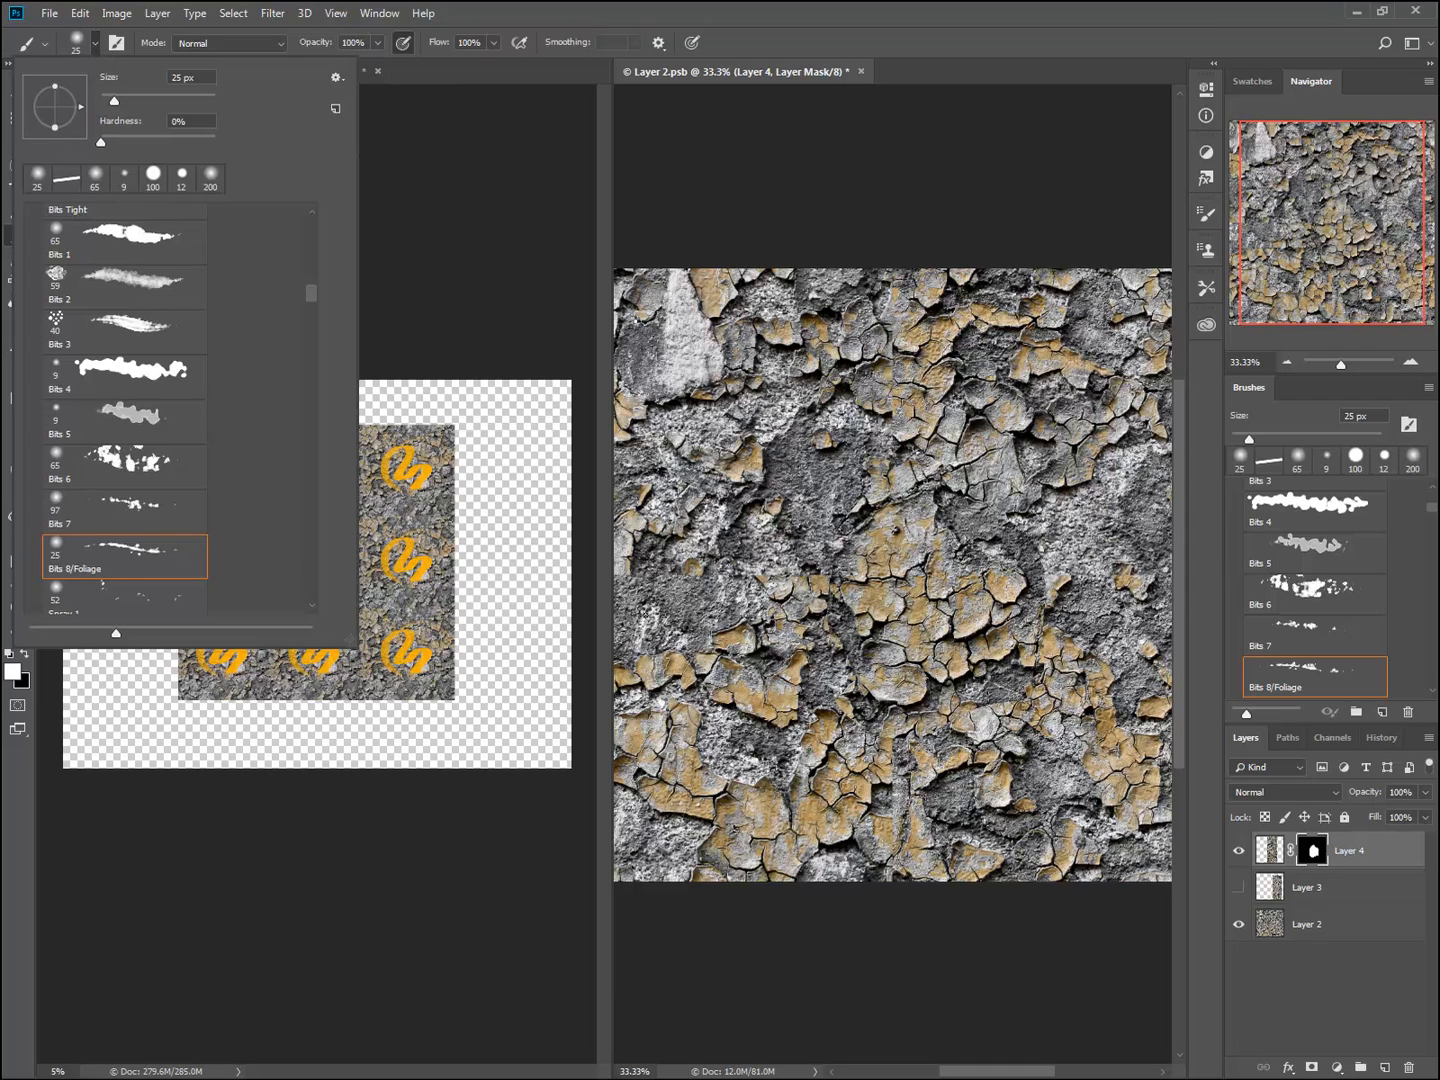
left_click(995, 694)
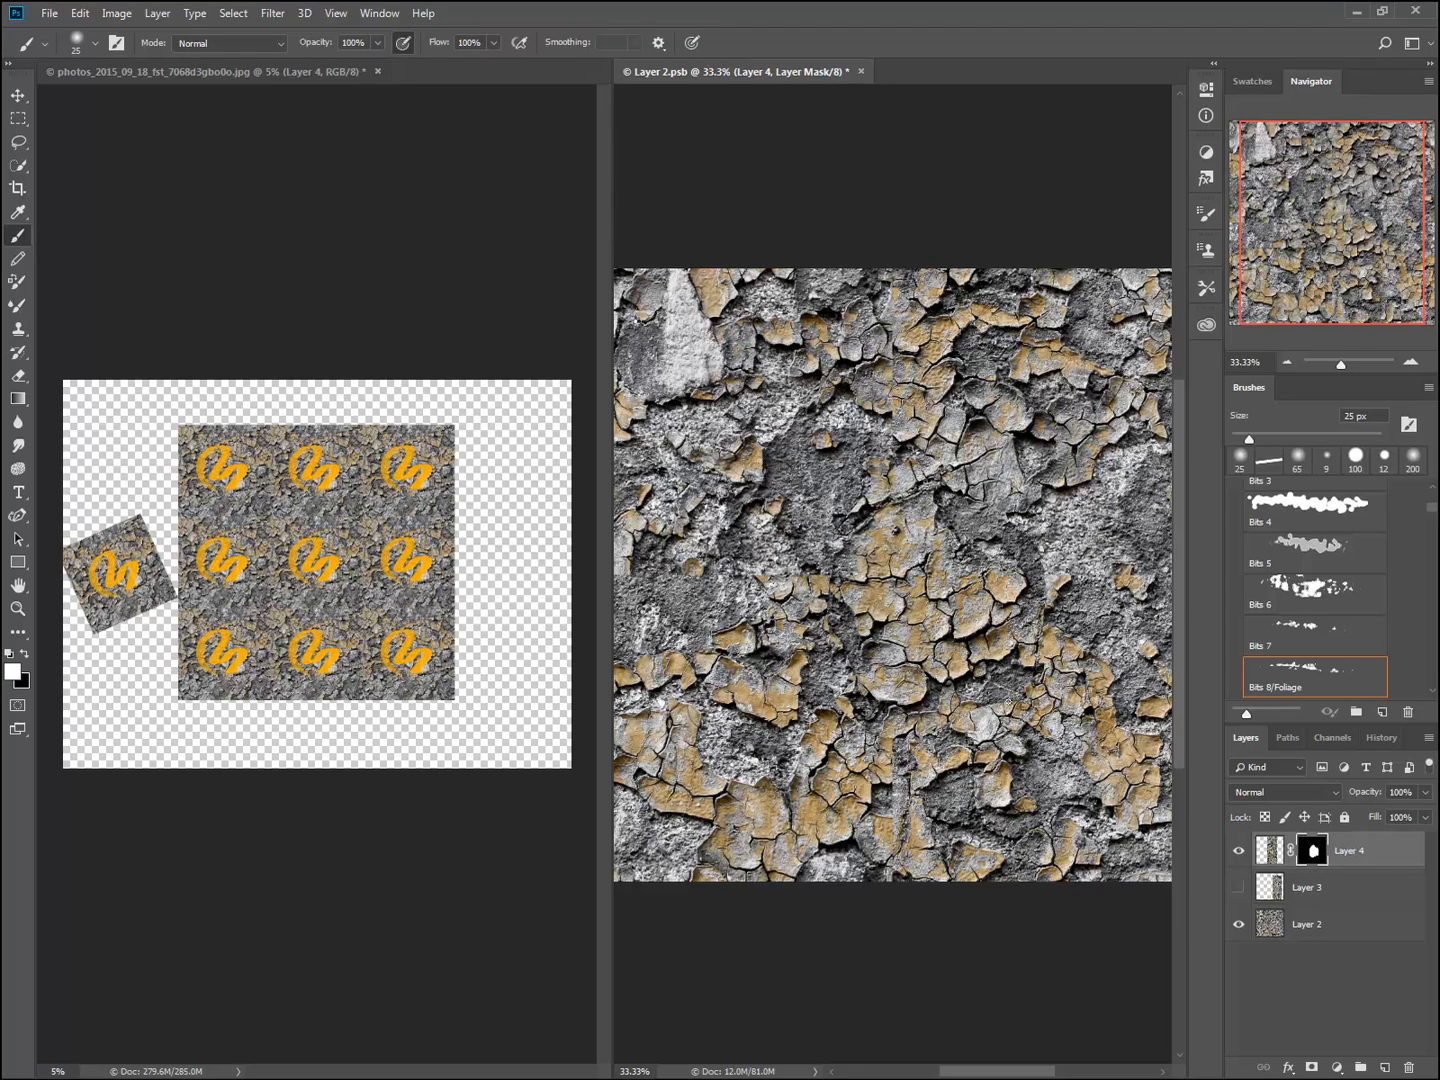
- Switch the foreground colour to black, enlarge the brush to 150 px and dab it on Layer 4's mask beside the patch
key("x")
key("bracketright")
key("bracketright")
key("bracketright")
key("bracketright")
key("bracketright")
left_click_drag(1013, 699, 998, 692)
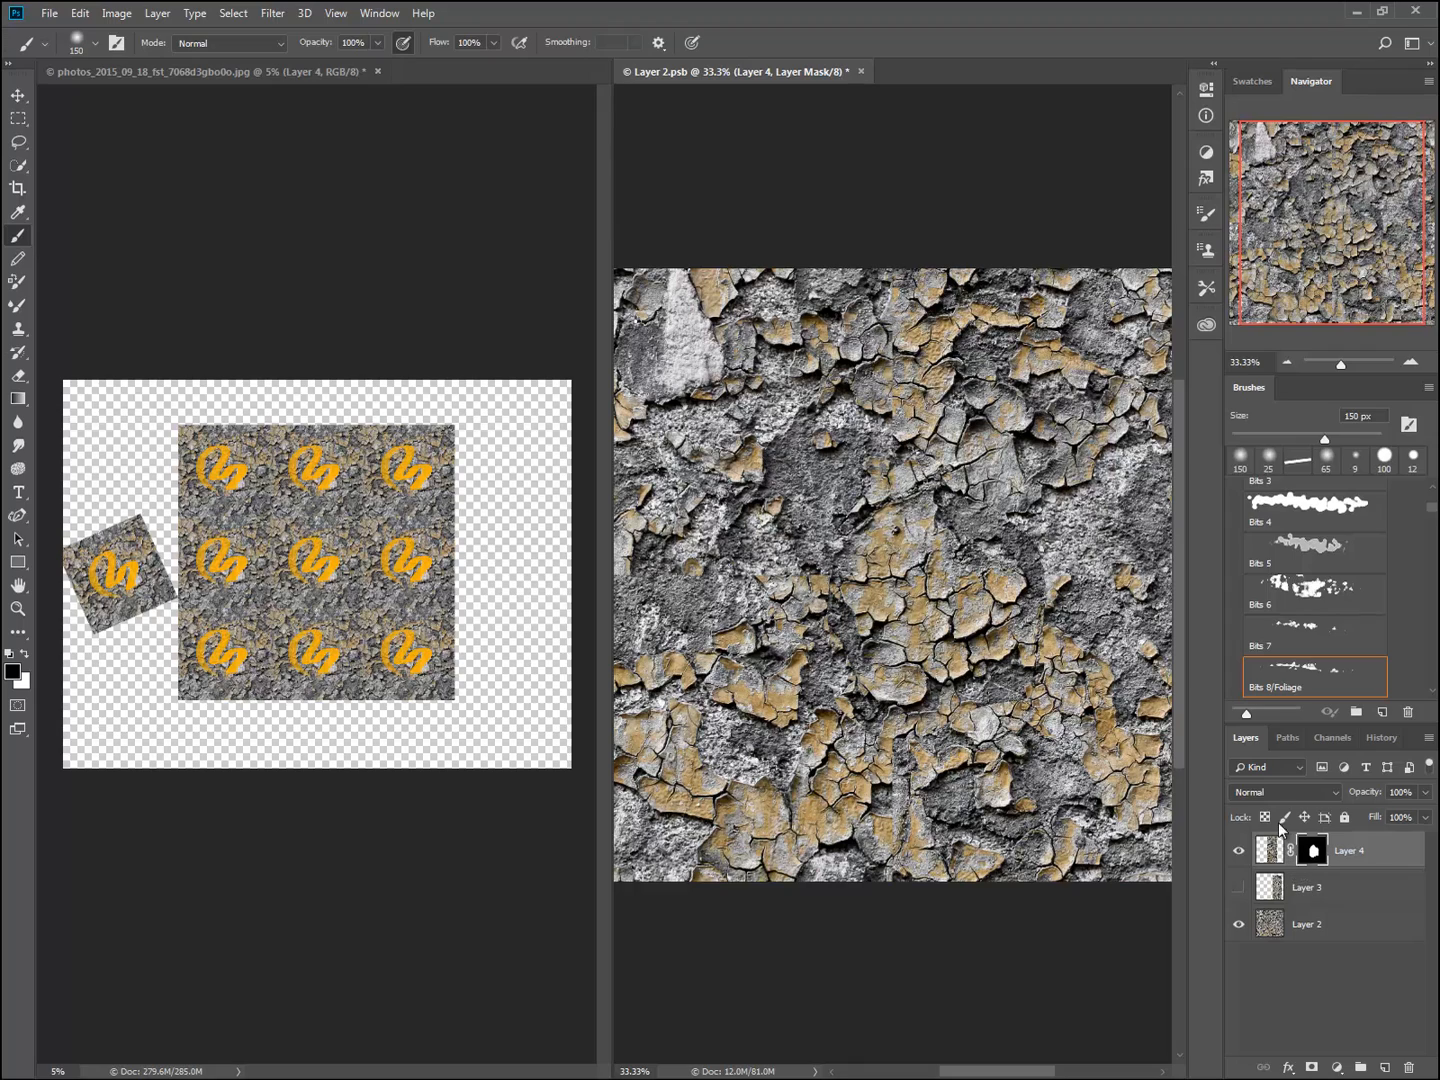
- Add a new empty layer above Layer 4 and set the foreground colour to red, ff0000
left_click(1264, 796)
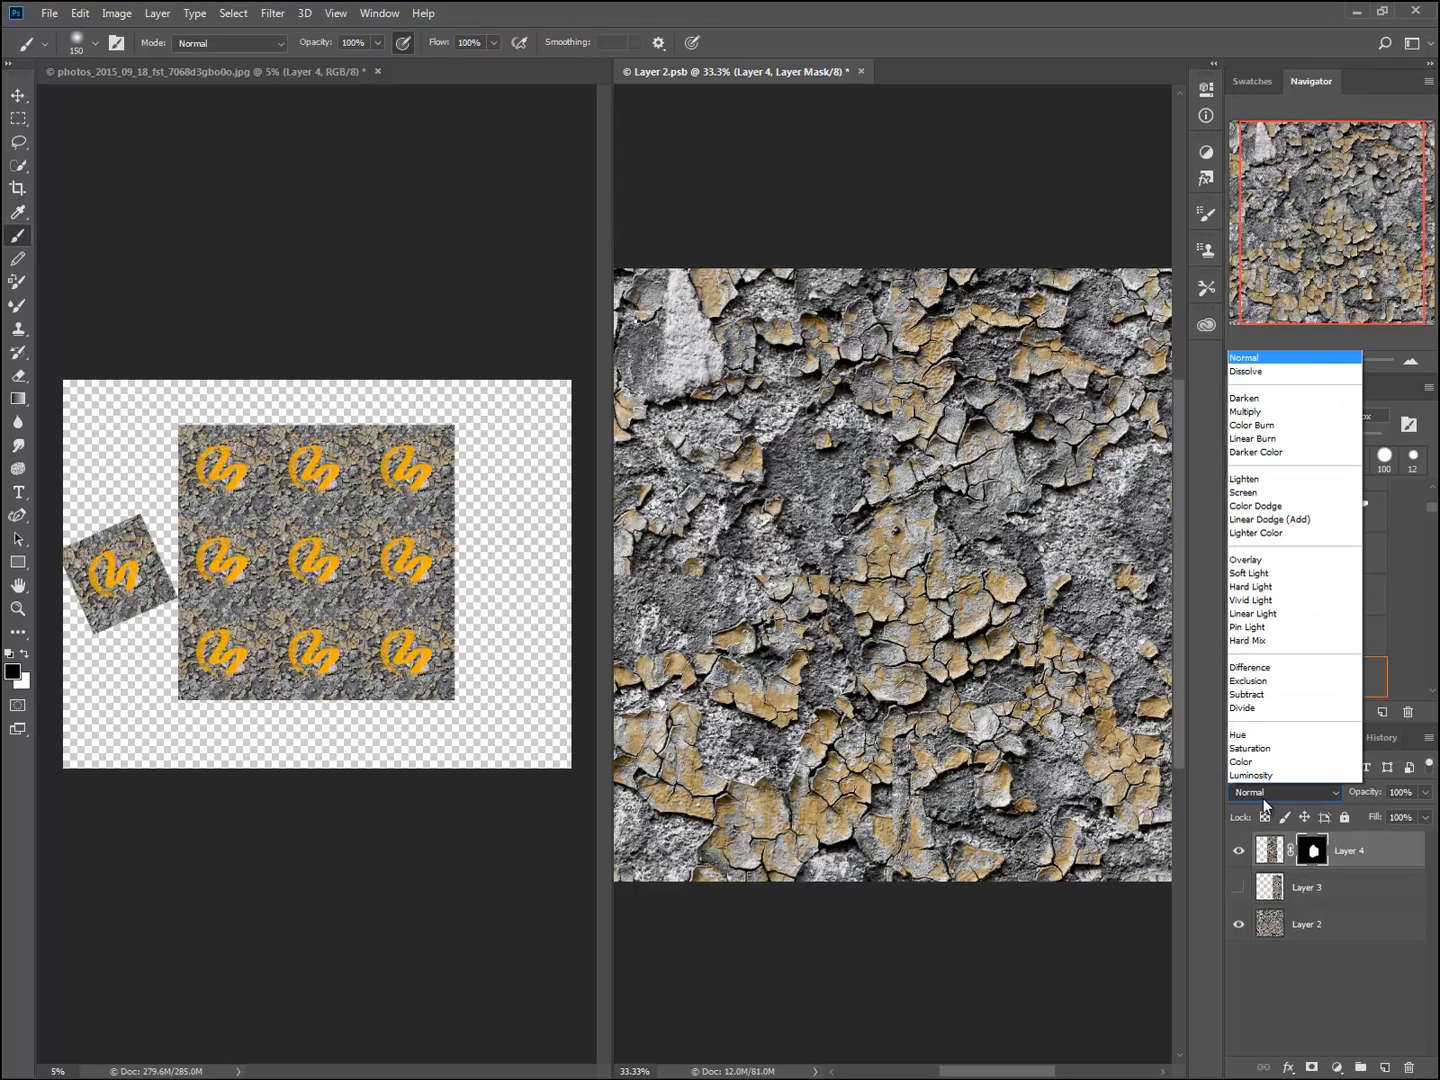
left_click(1371, 850)
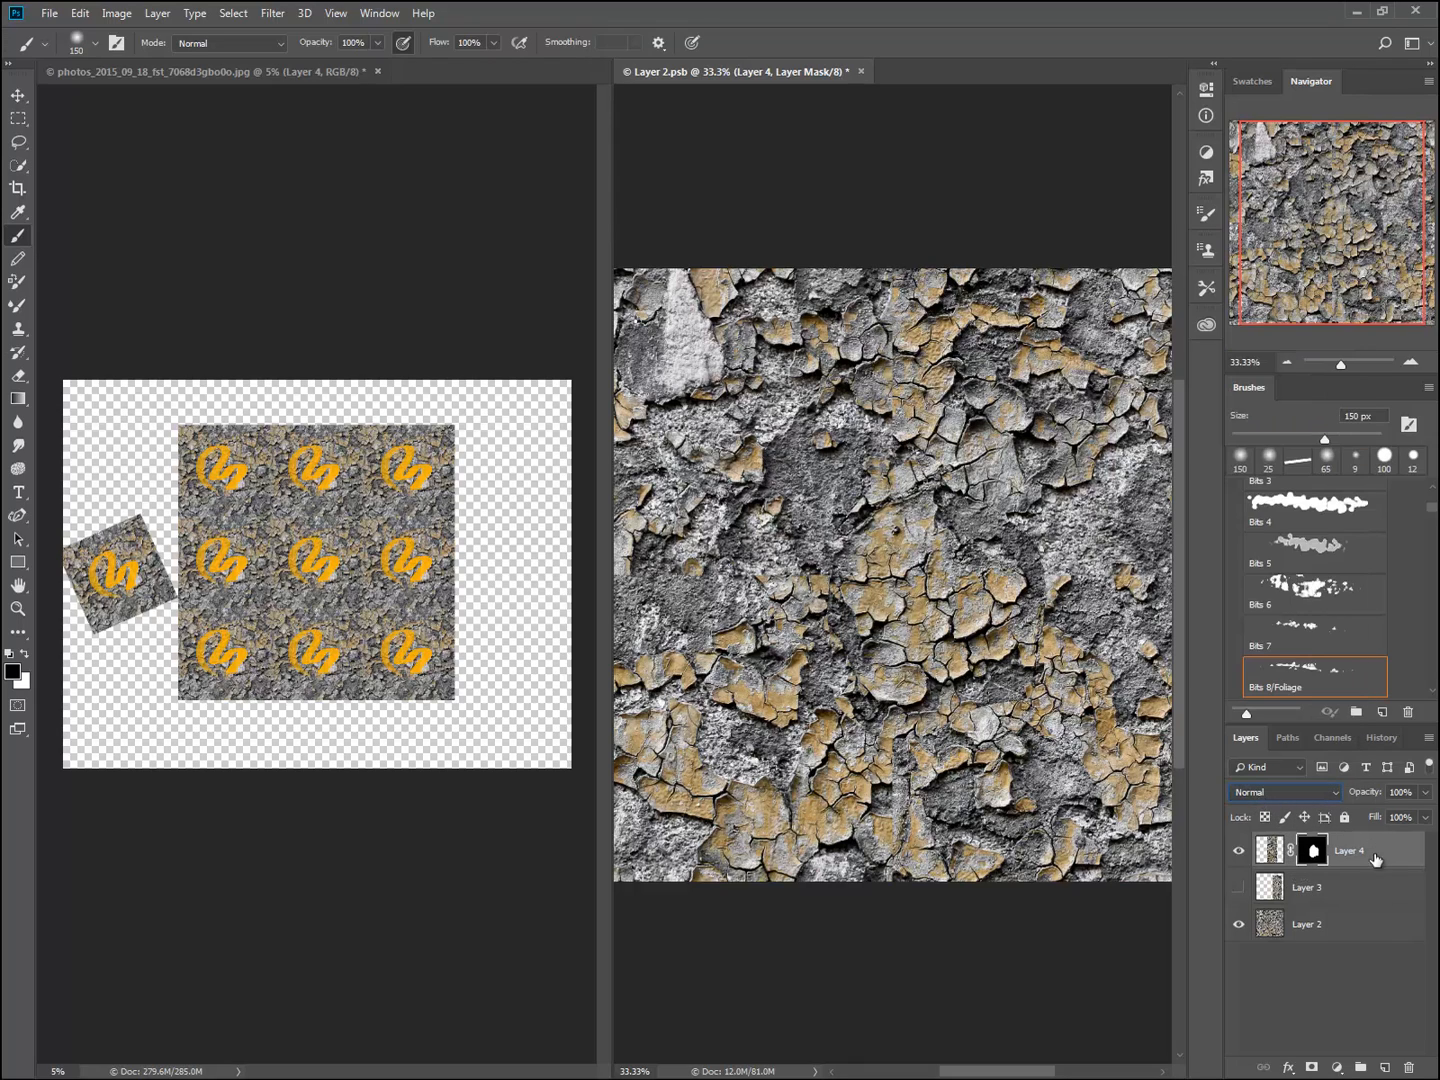
left_click(1384, 1068)
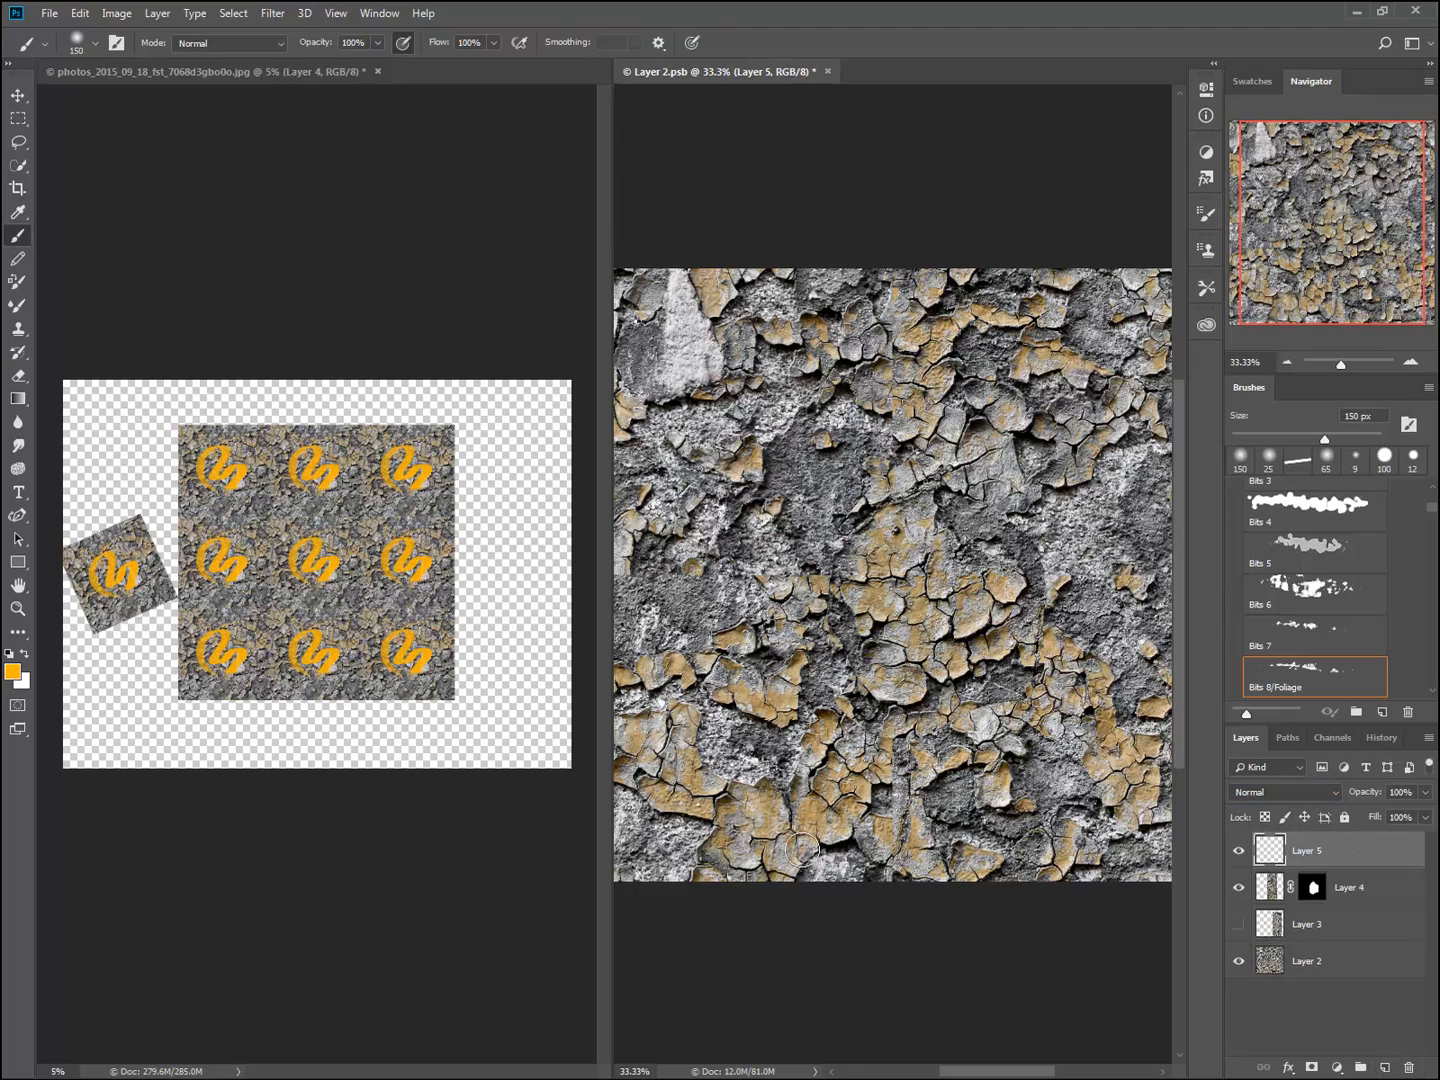
left_click(13, 672)
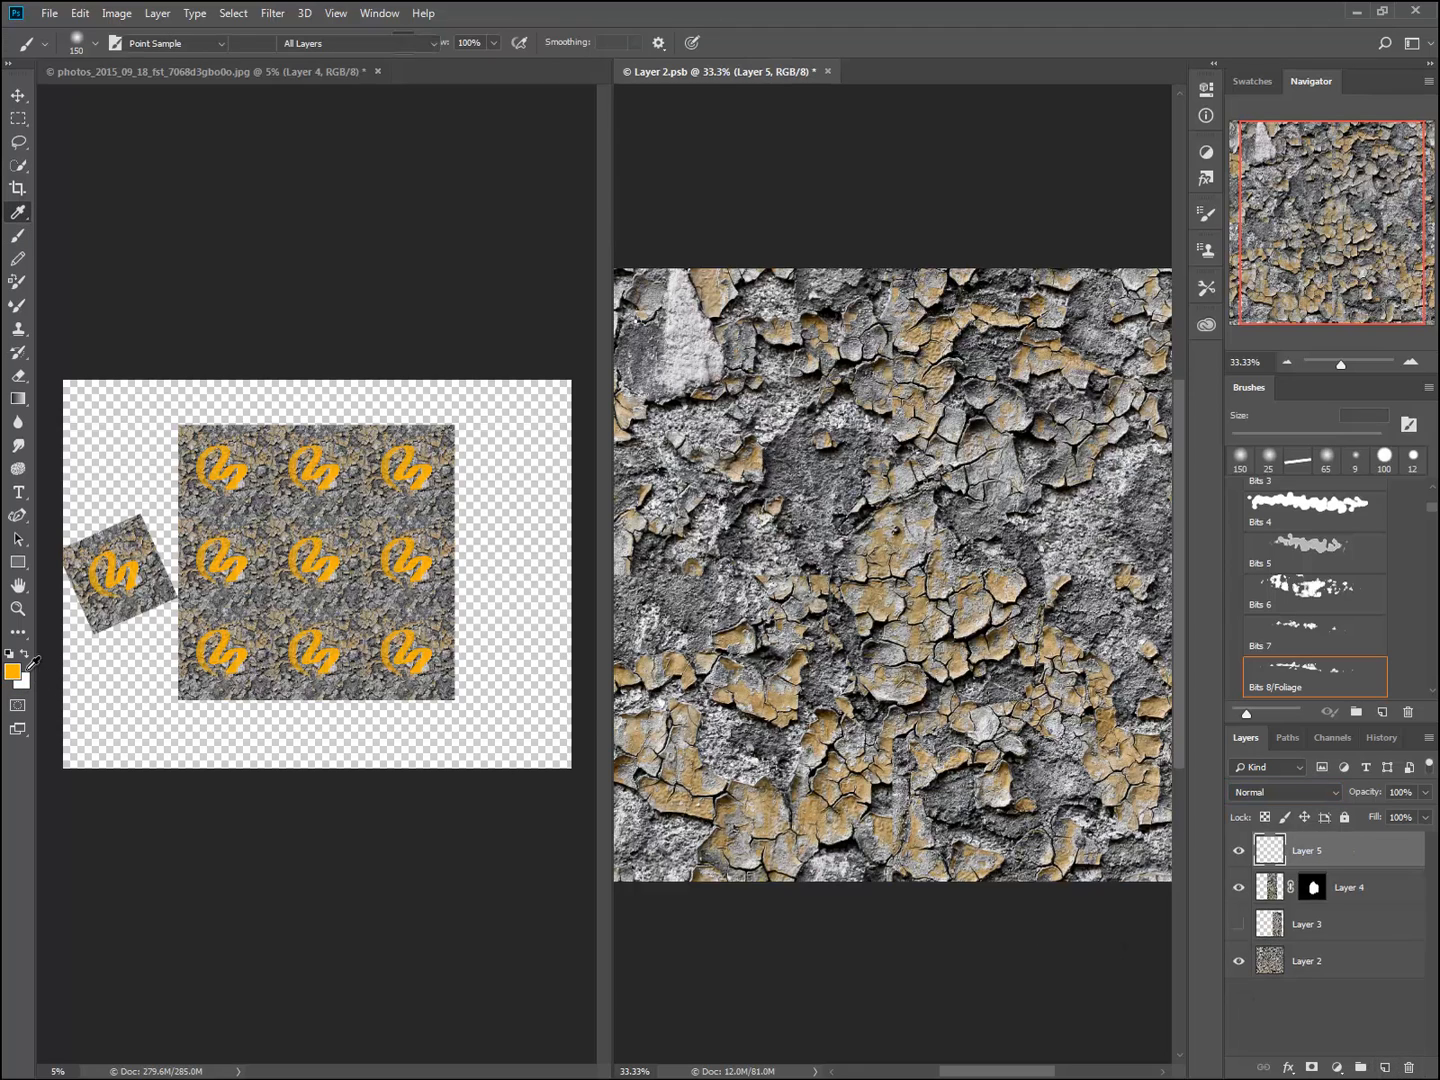
left_click(590, 635)
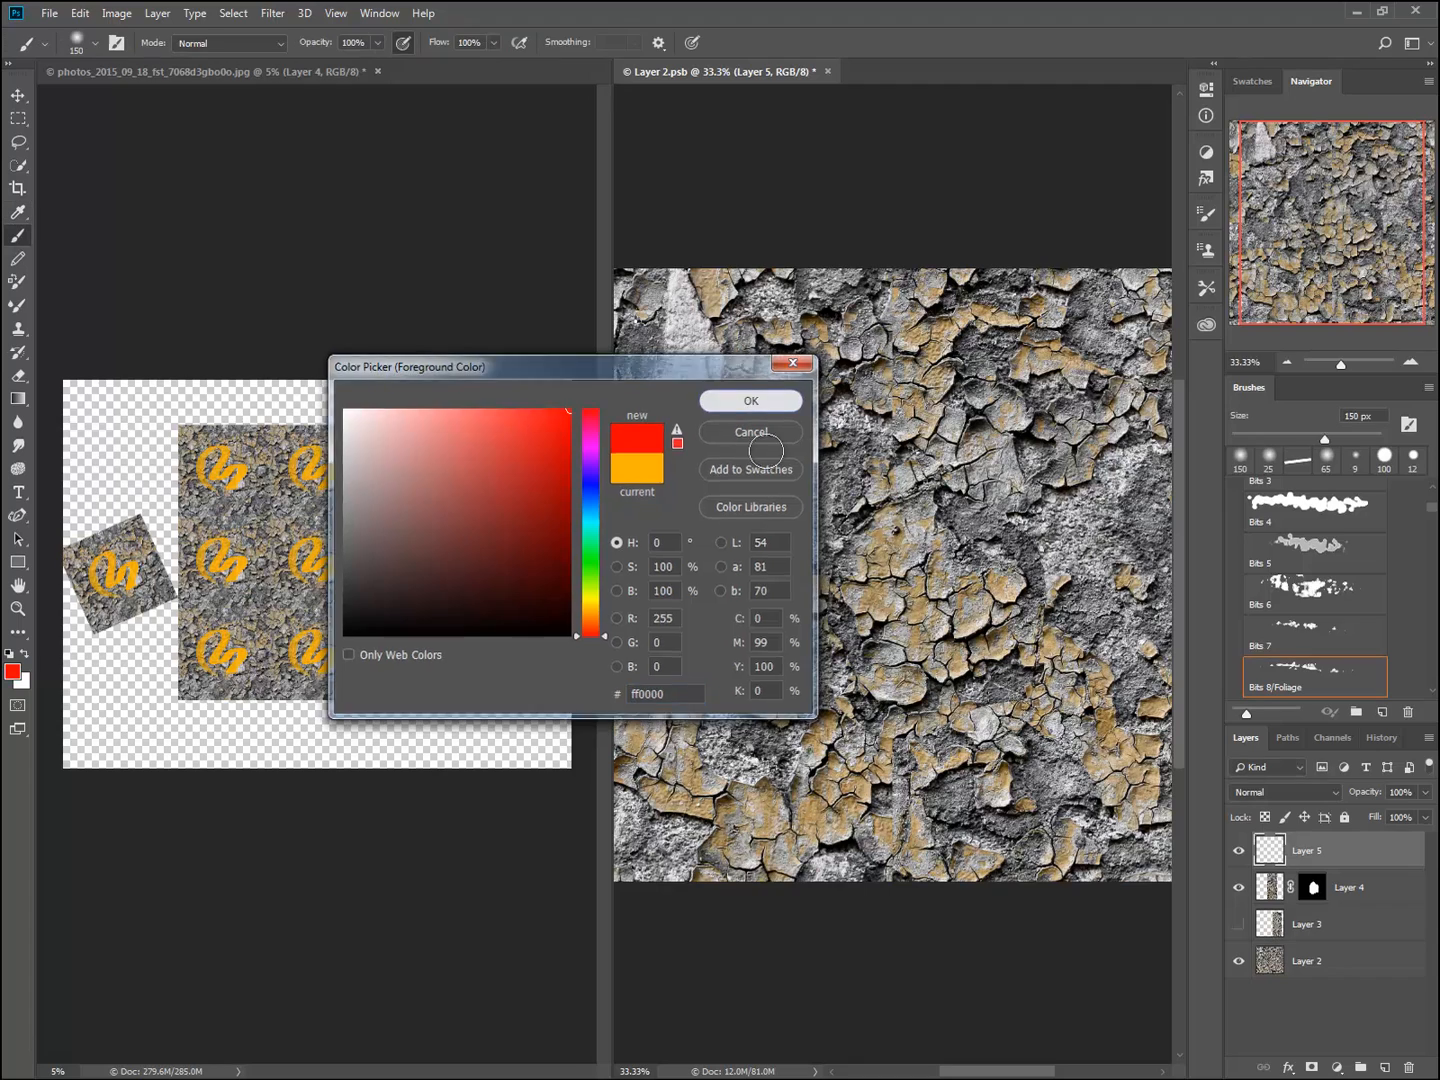
left_click(742, 408)
- Test red Bits 8/Foliage strokes on Layer 5 at 150, 500 and 600 px, undoing each one
mouse_move(849, 574)
left_mouse_down()
mouse_move(920, 559)
mouse_move(902, 729)
left_mouse_up()
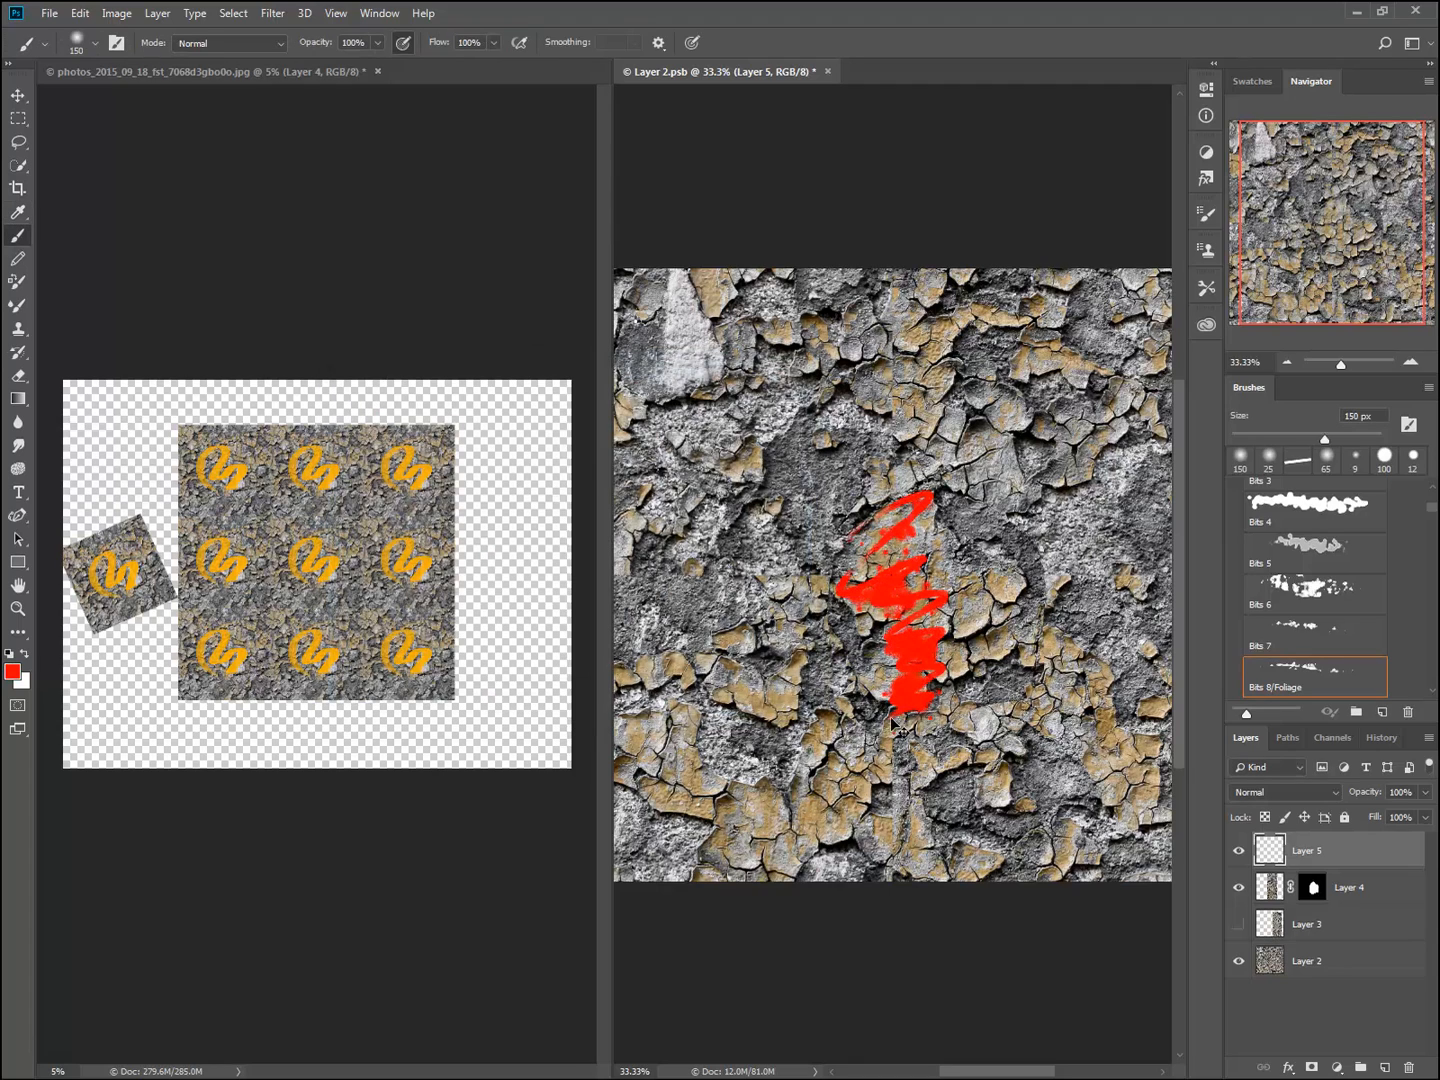
key("ctrl+z")
key("bracketright")
key("bracketright")
key("bracketright")
key("bracketright")
key("bracketright")
key("bracketright")
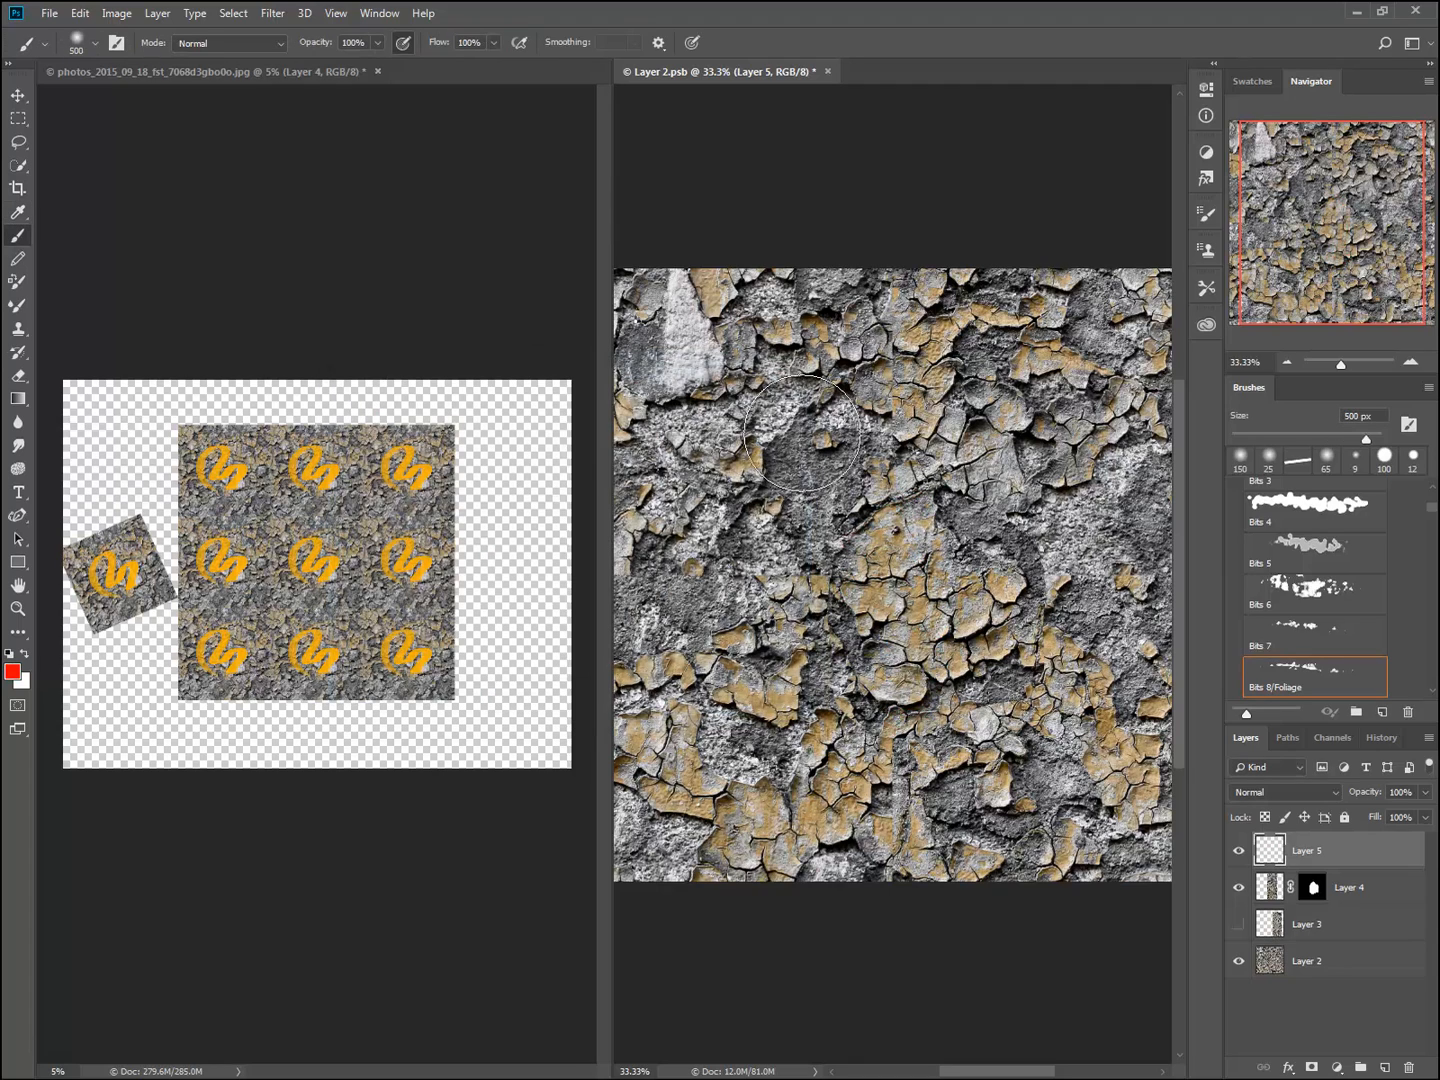
mouse_move(814, 444)
left_mouse_down()
mouse_move(759, 597)
mouse_move(858, 443)
mouse_move(859, 737)
mouse_move(890, 727)
mouse_move(1000, 563)
mouse_move(1015, 474)
mouse_move(954, 424)
mouse_move(824, 479)
mouse_move(718, 697)
mouse_move(715, 742)
mouse_move(995, 600)
left_mouse_up()
key("ctrl+z")
key("bracketright")
mouse_move(867, 638)
left_mouse_down()
mouse_move(761, 712)
mouse_move(1011, 488)
mouse_move(760, 687)
mouse_move(1066, 514)
mouse_move(839, 733)
mouse_move(1120, 493)
left_mouse_up()
key("ctrl+z")
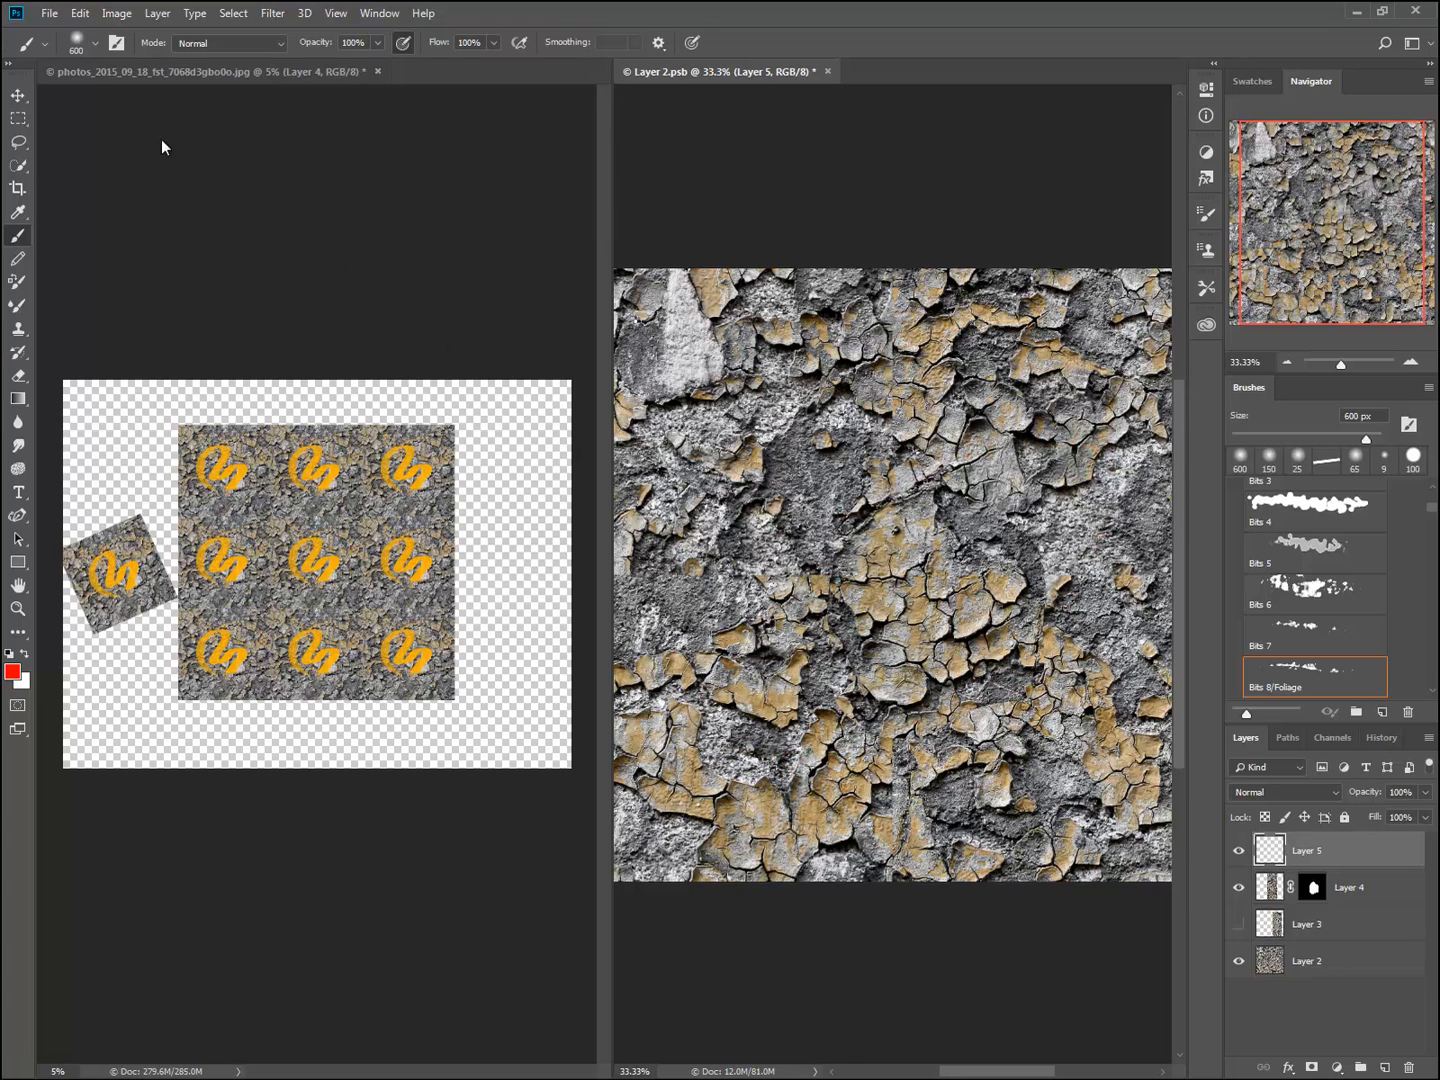
- Test the Bits 4 brush in red on Layer 5 at 900 and 300 px, undoing the marks
left_click(84, 49)
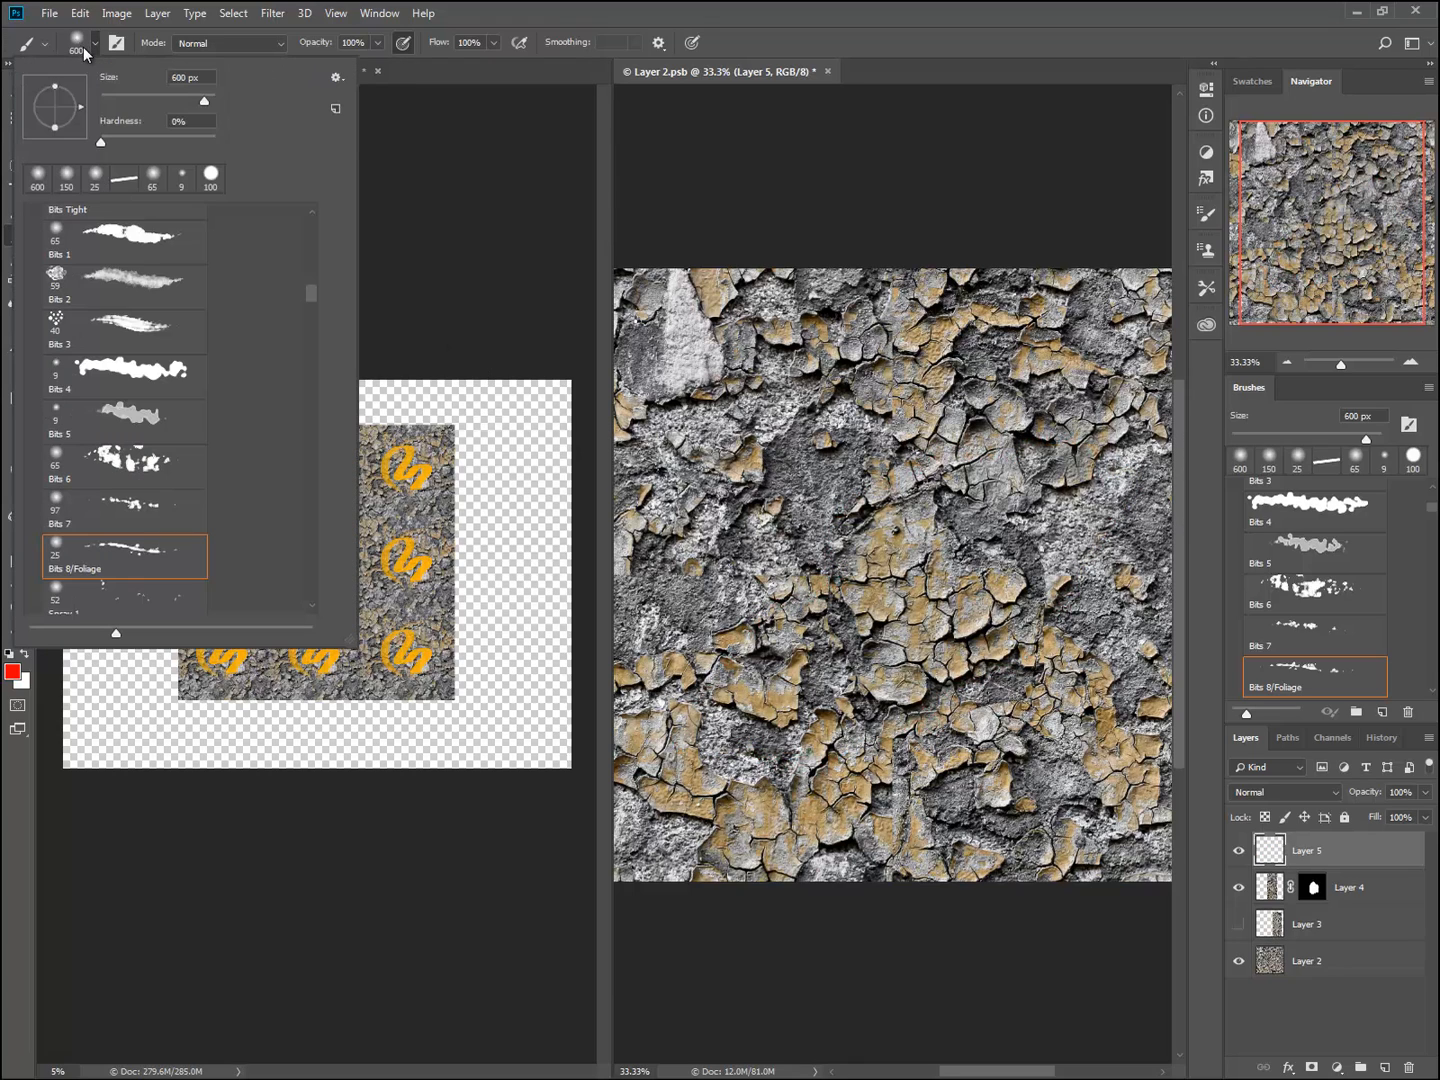
double_click(156, 368)
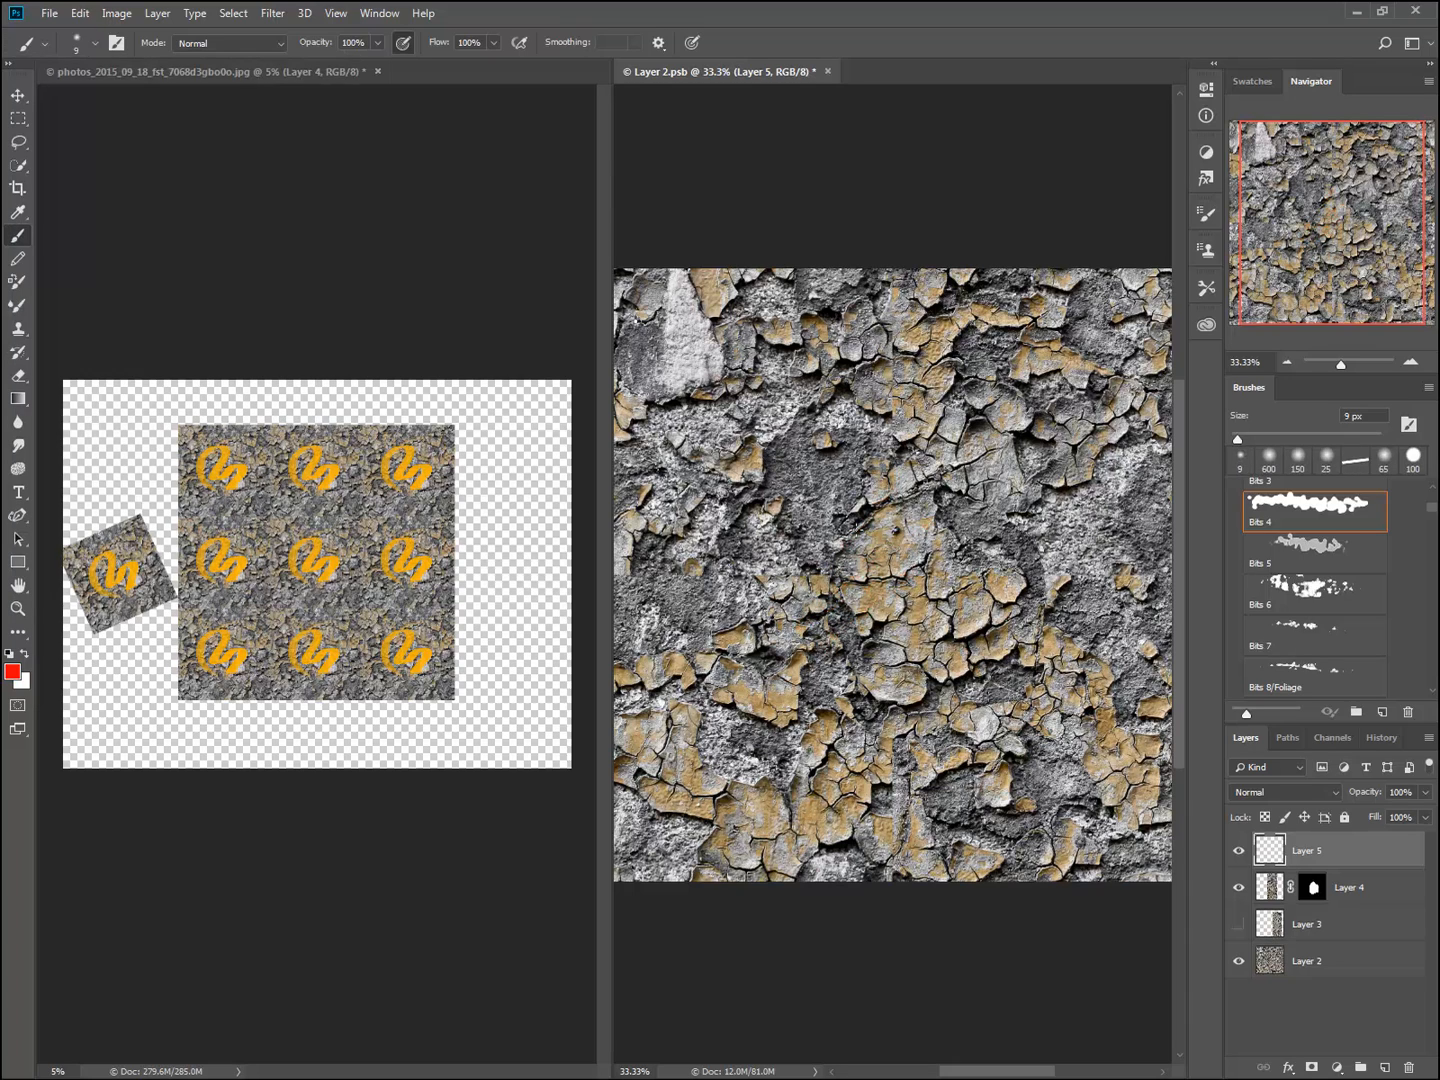
key("bracketright")
key("bracketright")
key("bracketright")
key("bracketright")
key("bracketright")
key("bracketright")
key("bracketright")
key("bracketright")
key("bracketright")
key("bracketright")
key("bracketright")
key("bracketright")
key("bracketright")
key("bracketright")
key("bracketright")
key("bracketright")
key("bracketright")
key("bracketright")
key("bracketright")
key("bracketright")
mouse_move(860, 520)
left_mouse_down()
mouse_move(874, 610)
mouse_move(894, 613)
mouse_move(789, 636)
mouse_move(910, 800)
mouse_move(1080, 651)
mouse_move(1075, 550)
left_mouse_up()
key("ctrl+z")
key("bracketleft")
key("bracketleft")
key("bracketleft")
key("bracketleft")
key("bracketleft")
key("bracketleft")
left_click(931, 553)
left_click(859, 504)
key("ctrl+z")
- Select the Basic Hard Round brush, undo a 12 px test stroke and enlarge the brush to 175 px
left_click(90, 50)
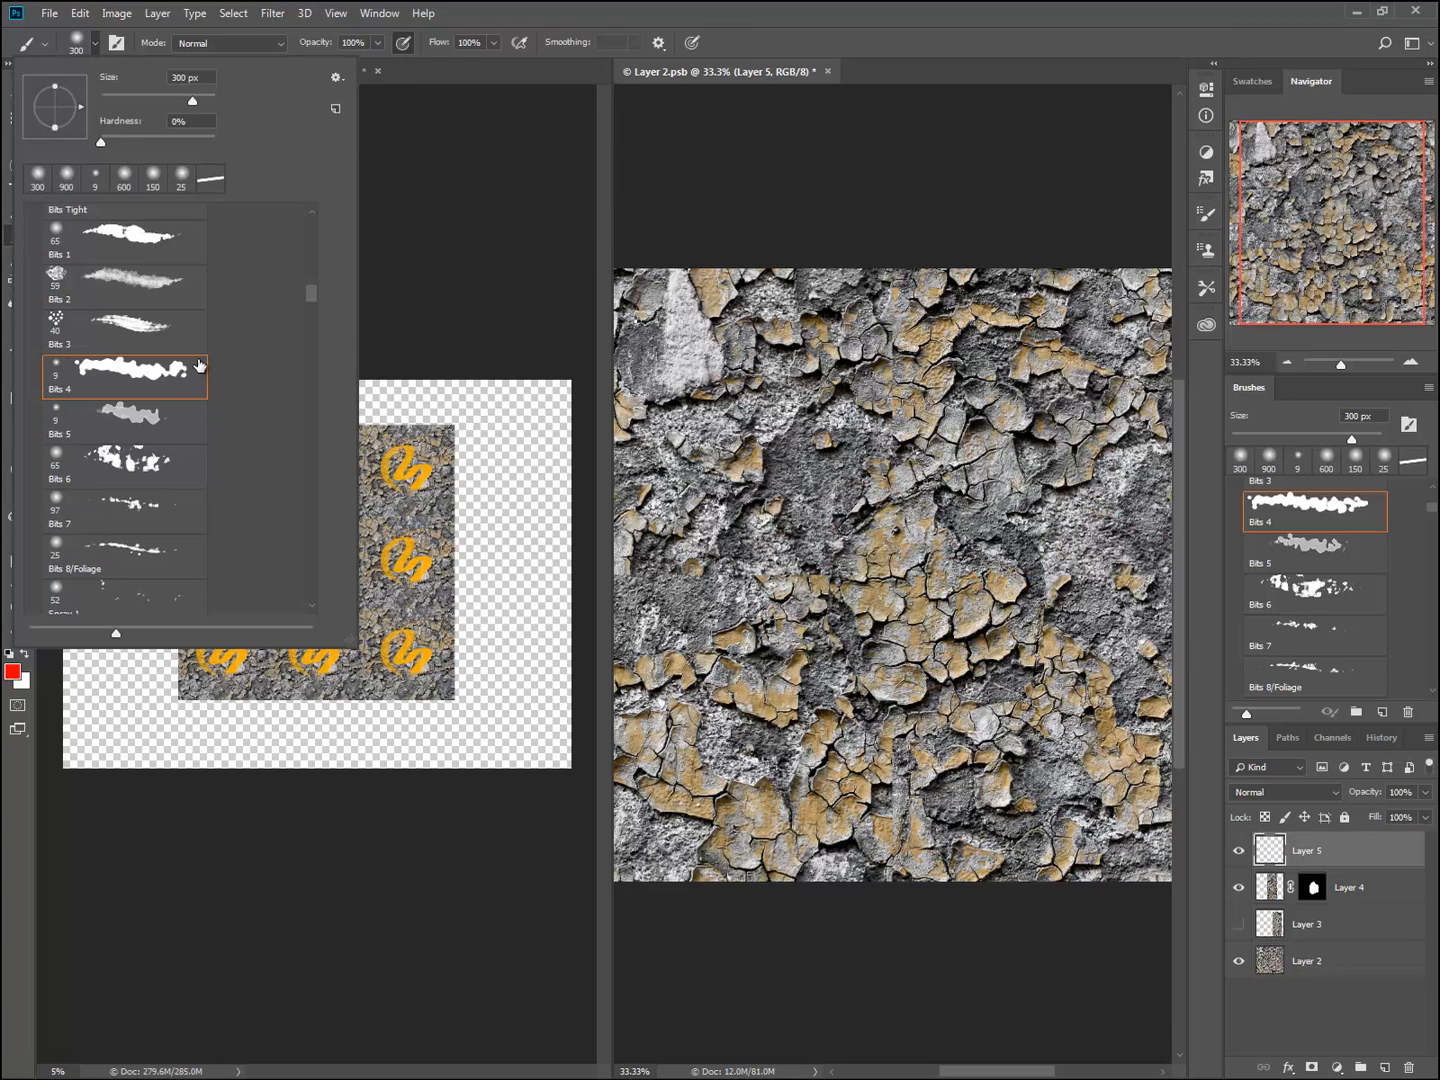
scroll(312, 291, "up", 5)
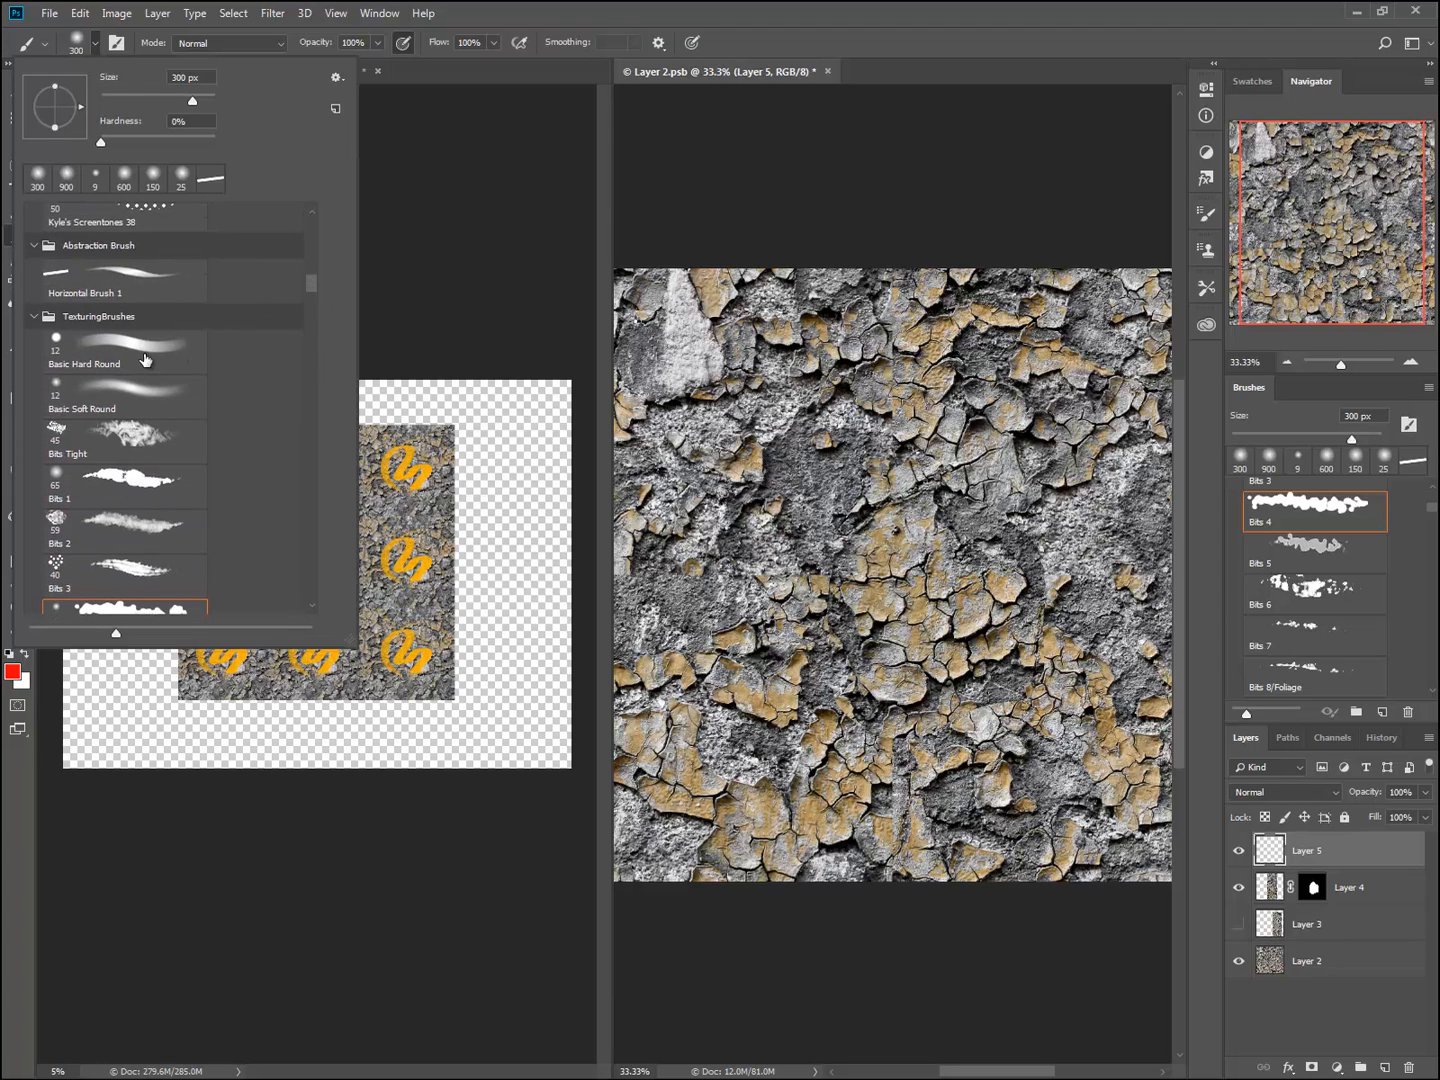
left_click(158, 365)
mouse_move(869, 502)
left_mouse_down()
mouse_move(840, 552)
mouse_move(886, 562)
mouse_move(810, 644)
left_mouse_up()
key("ctrl+z")
key("bracketright")
key("bracketright")
key("bracketright")
key("bracketright")
key("bracketright")
key("bracketright")
key("bracketright")
key("bracketright")
key("bracketright")
key("bracketright")
key("bracketright")
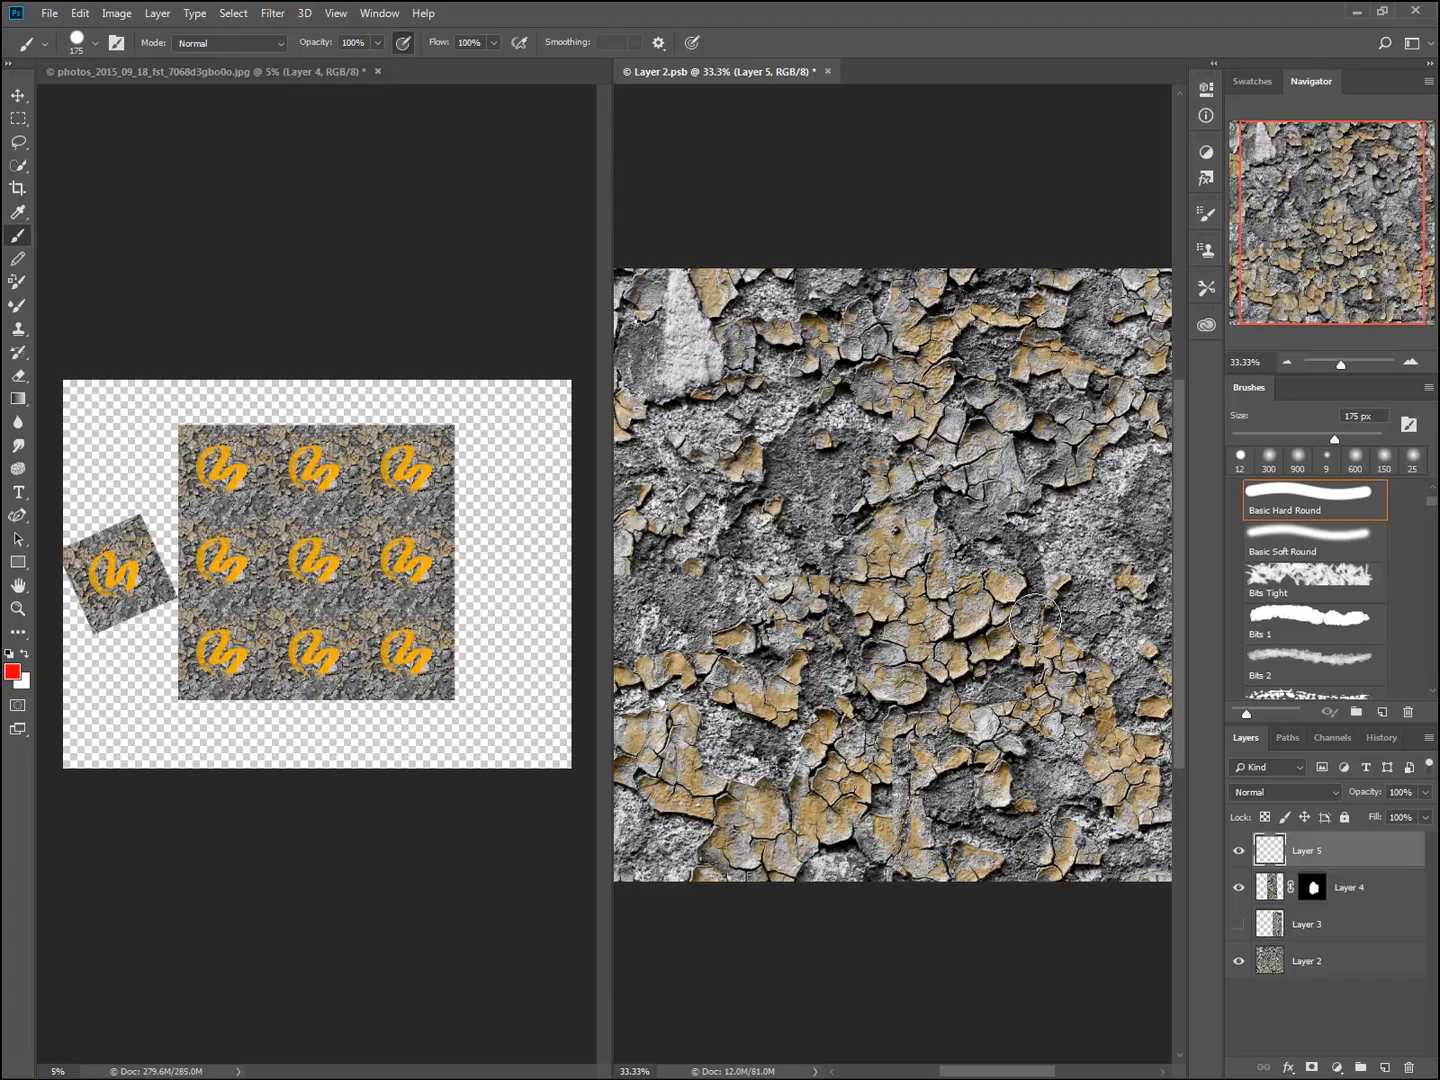
- Test two diagonal red strokes with the 175 px hard round brush across the texture's centre, undoing each
left_click_drag(1062, 546, 779, 804)
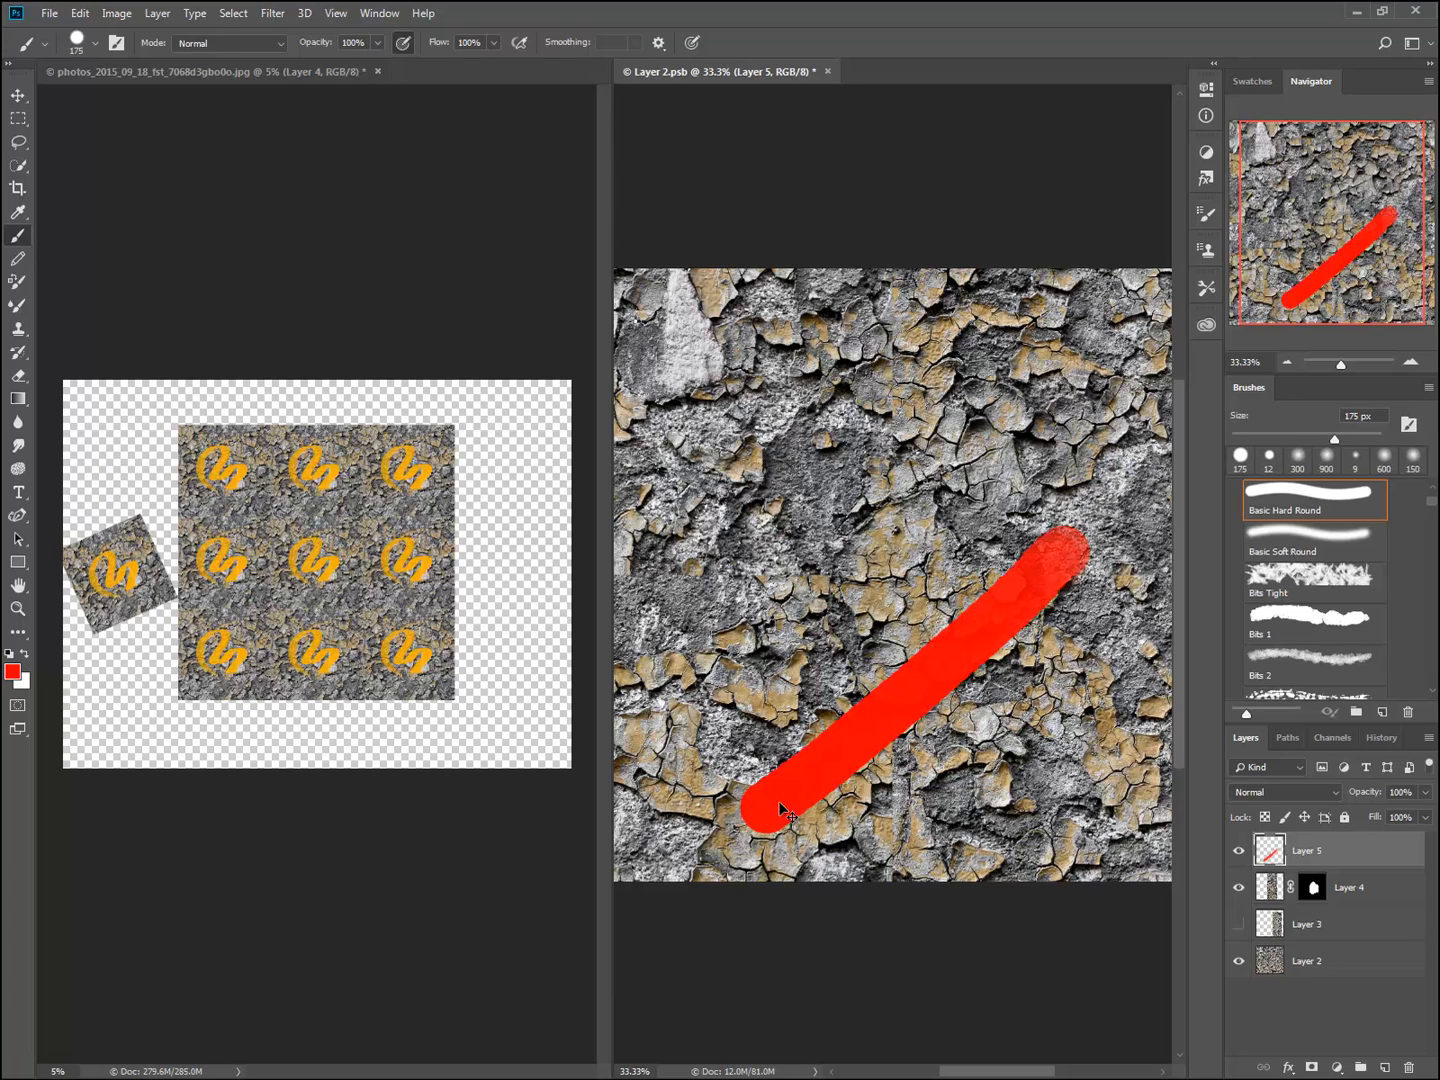
key("ctrl+z")
mouse_move(1014, 588)
left_mouse_down()
mouse_move(948, 636)
mouse_move(874, 779)
mouse_move(912, 826)
left_mouse_up()
key("ctrl+z")
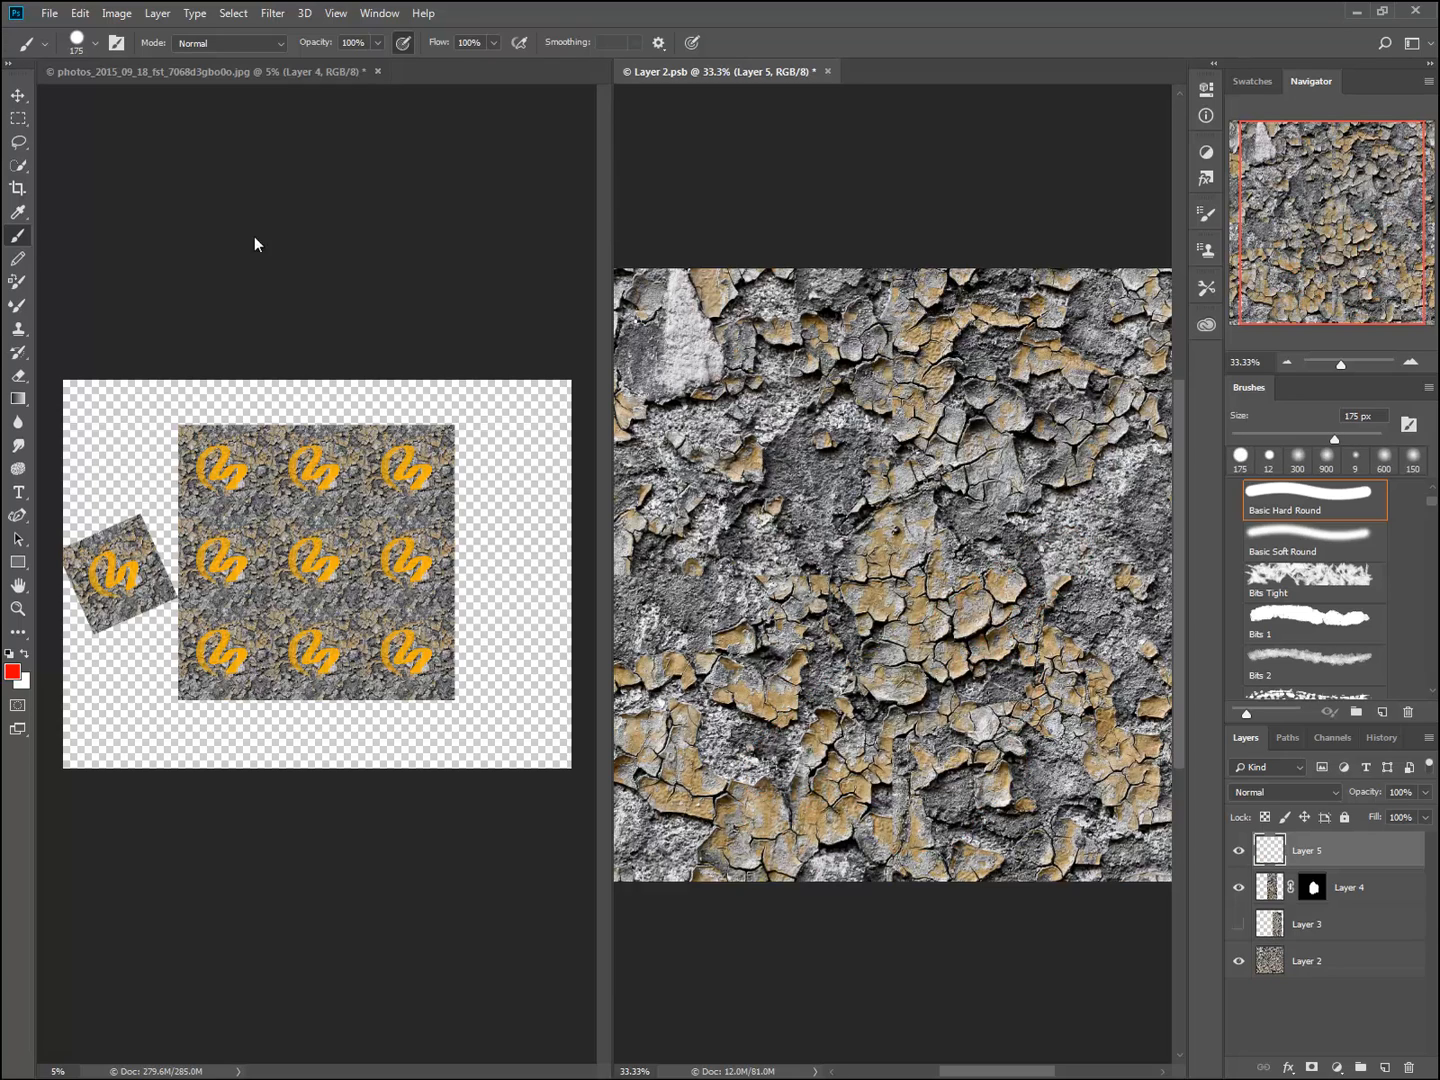
- Choose the Bits 1 brush from TexturingBrushes, test a 65 px red zigzag stroke on Layer 5, and undo it
left_click(95, 43)
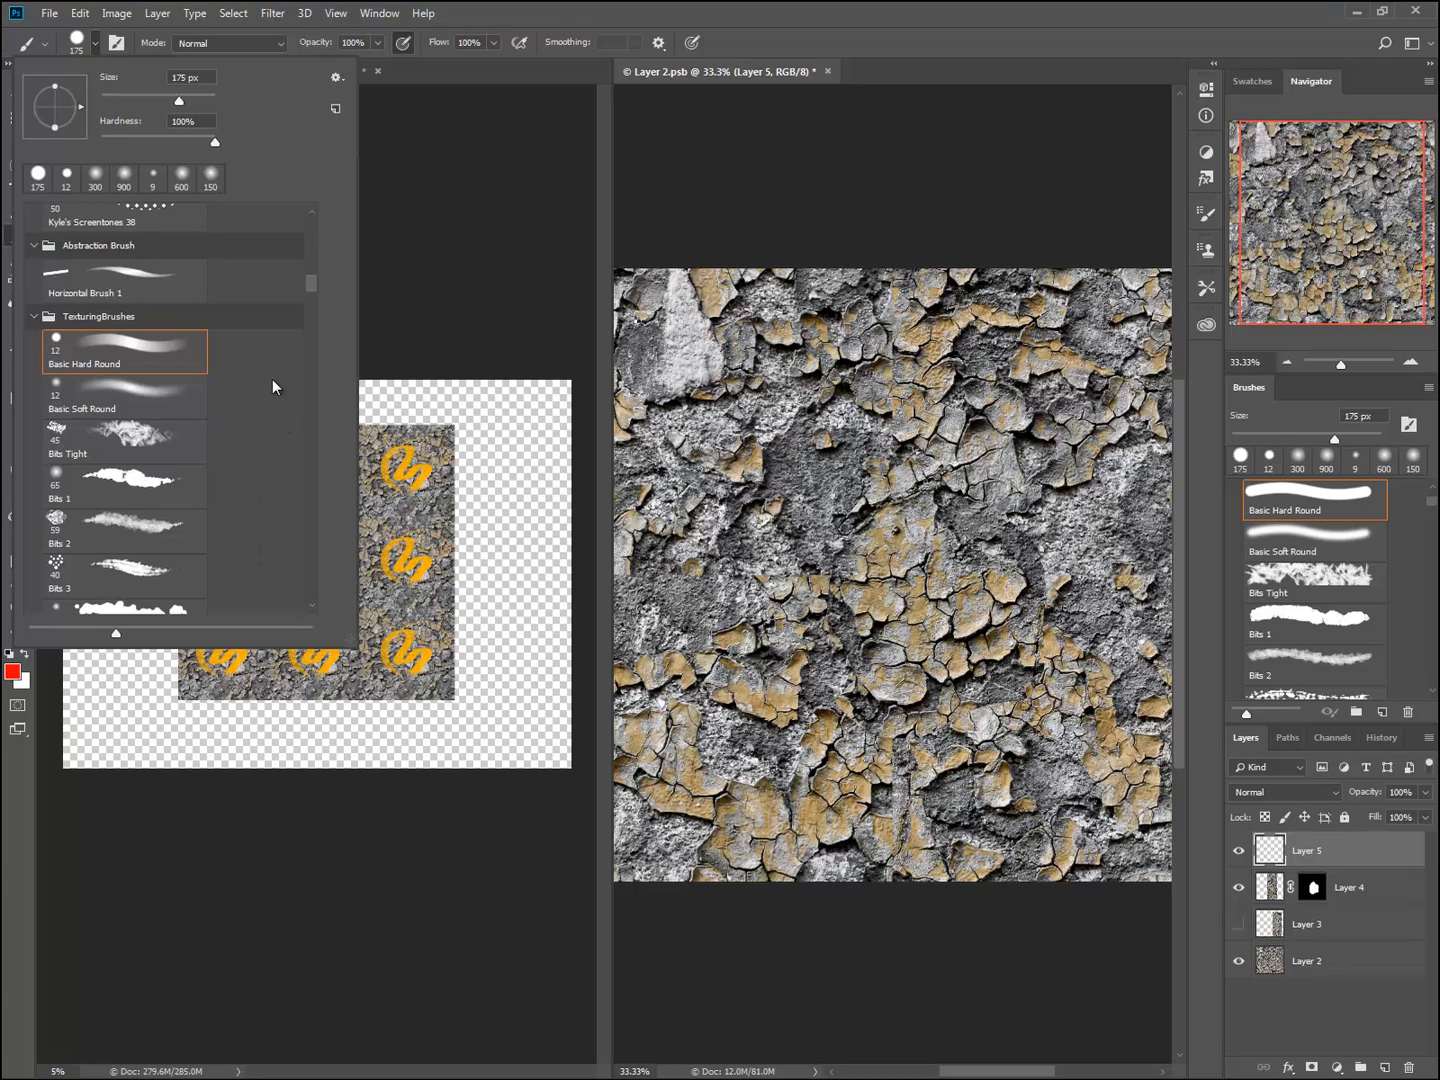
left_click(158, 473)
mouse_move(859, 593)
left_mouse_down()
mouse_move(925, 644)
mouse_move(874, 772)
left_mouse_up()
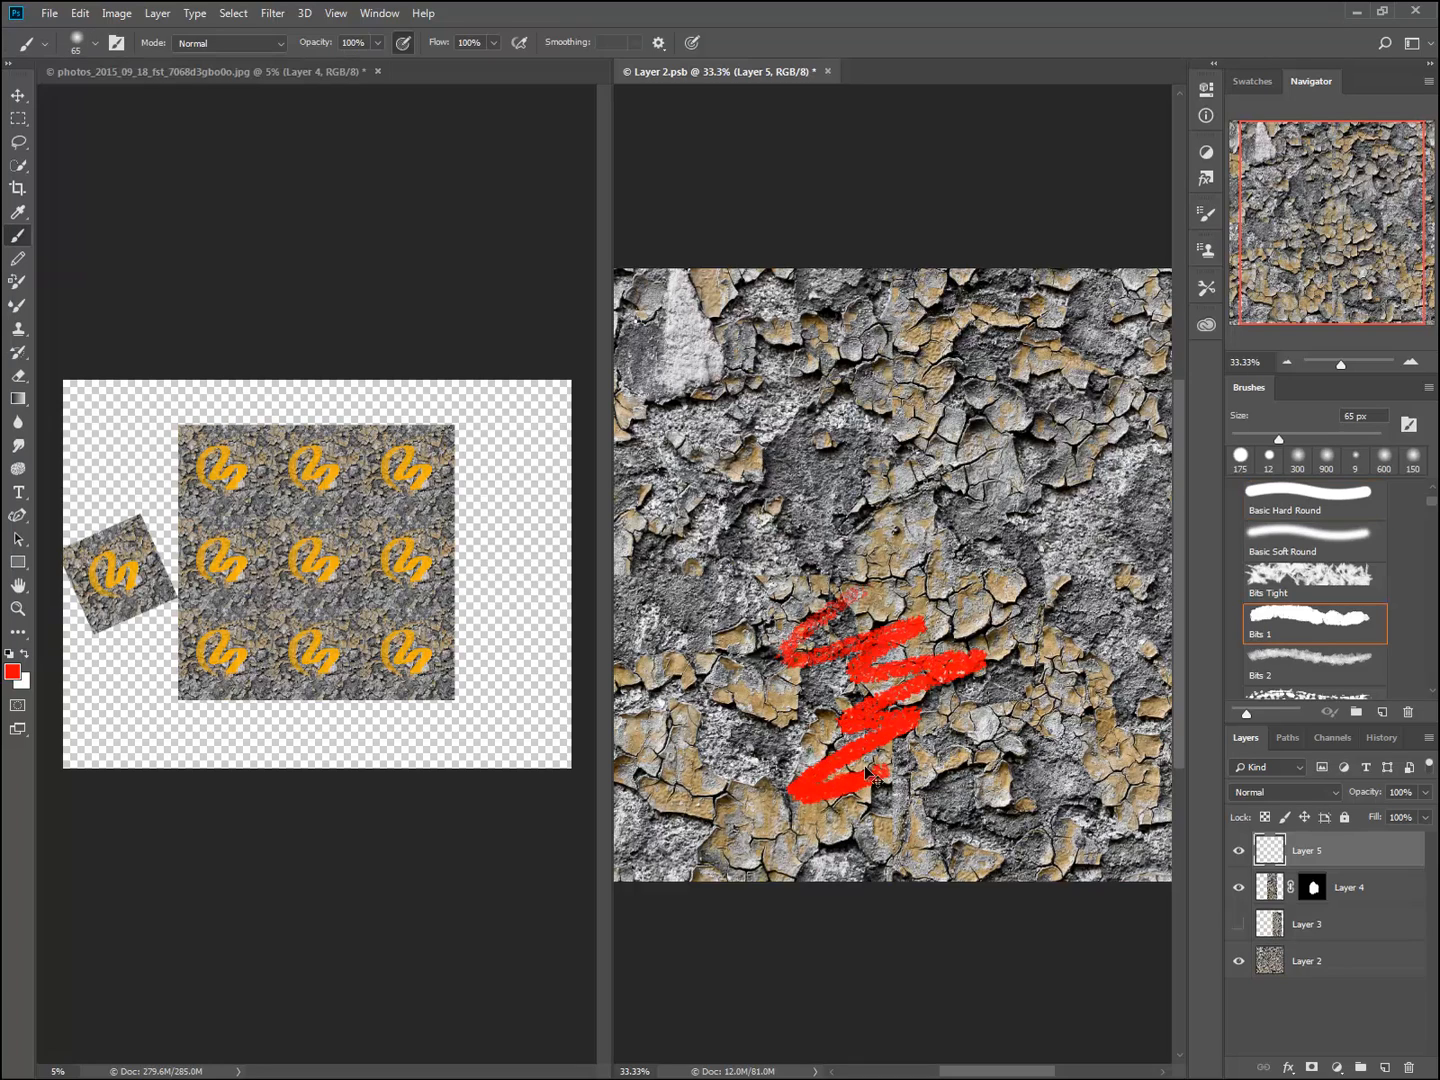
key("ctrl+z")
- Enlarge the Bits 1 brush to 400 px and test two red strokes on Layer 5, undoing each
key("bracketright")
key("bracketright")
key("bracketright")
key("bracketright")
key("bracketright")
key("bracketright")
key("bracketright")
key("bracketright")
key("bracketright")
key("bracketright")
key("bracketright")
mouse_move(1004, 595)
left_mouse_down()
mouse_move(825, 805)
mouse_move(800, 800)
mouse_move(930, 720)
mouse_move(955, 784)
mouse_move(987, 784)
left_mouse_up()
key("ctrl+z")
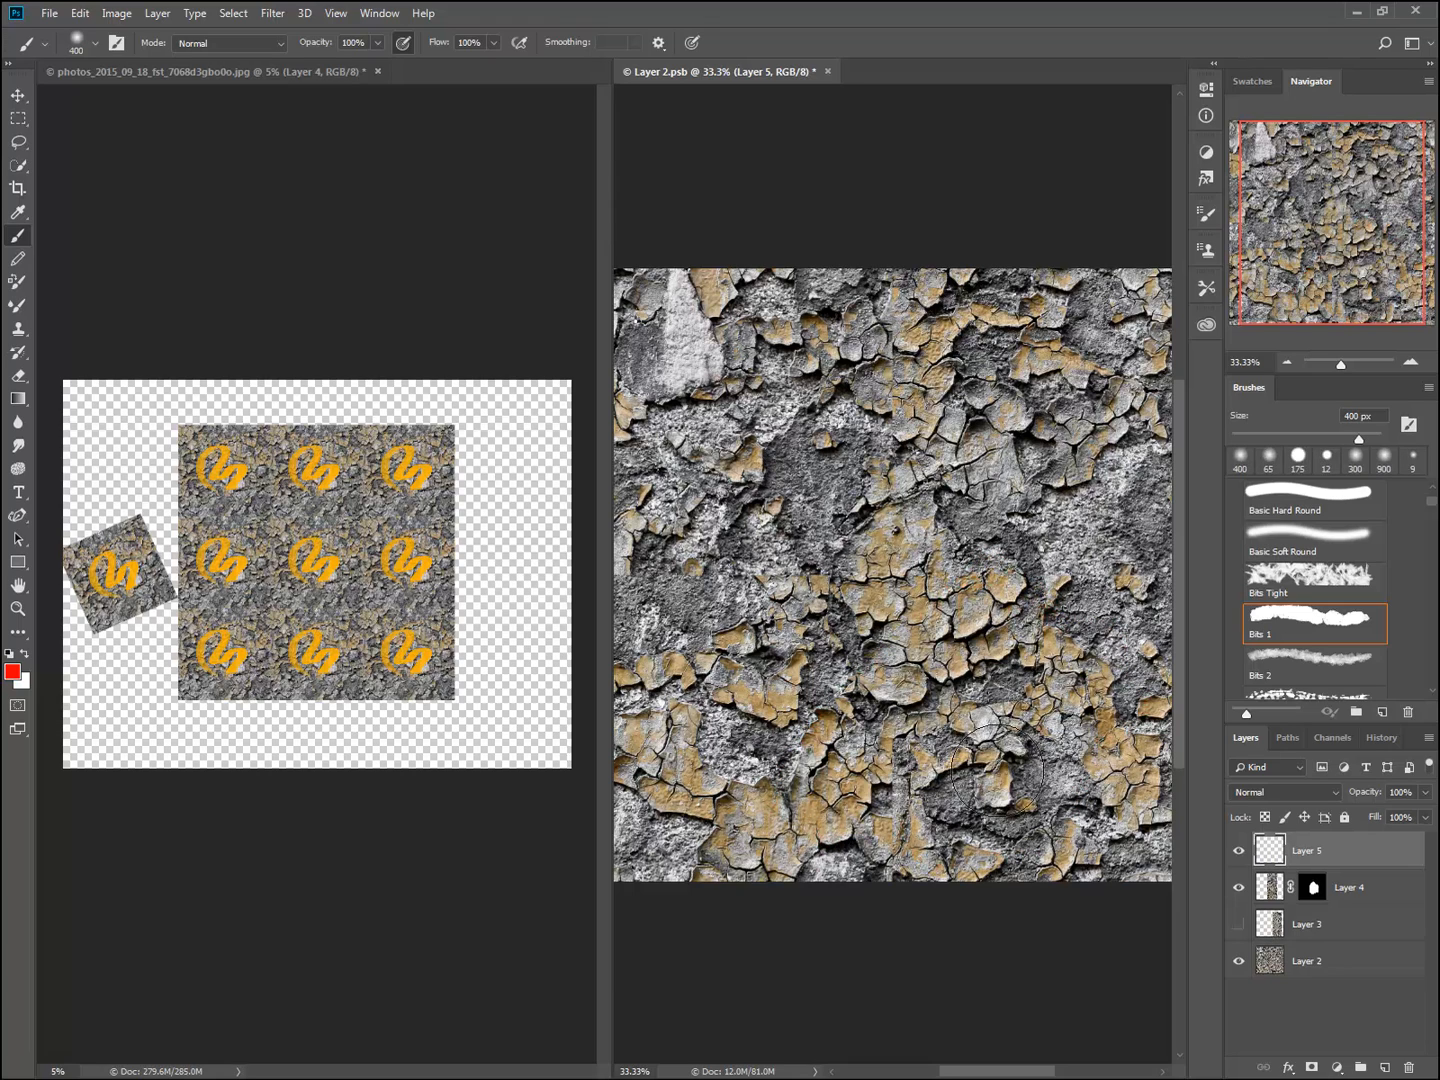
mouse_move(1035, 585)
left_mouse_down()
mouse_move(820, 789)
mouse_move(841, 803)
mouse_move(901, 705)
mouse_move(987, 681)
left_mouse_up()
key("ctrl+z")
- Reduce the Bits 1 brush to 70 px and set the foreground colour to black
key("bracketleft")
key("bracketleft")
key("bracketleft")
key("bracketleft")
key("bracketleft")
key("bracketleft")
key("bracketleft")
key("bracketleft")
key("bracketleft")
key("bracketleft")
left_click(13, 672)
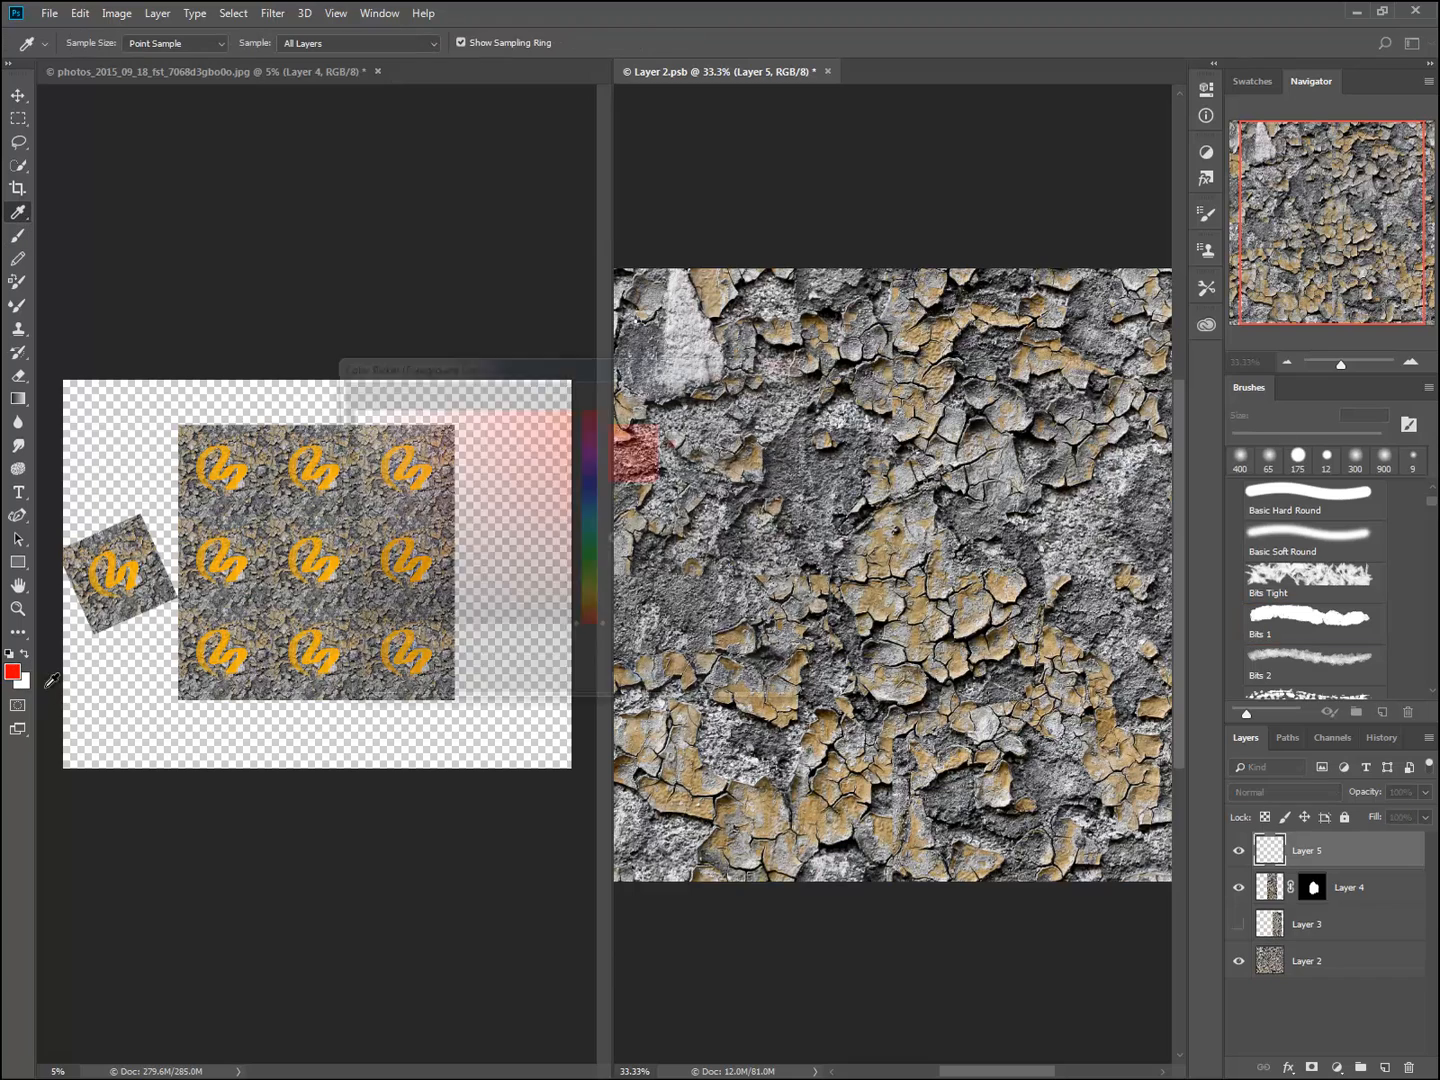
left_click_drag(408, 620, 220, 728)
left_click(734, 403)
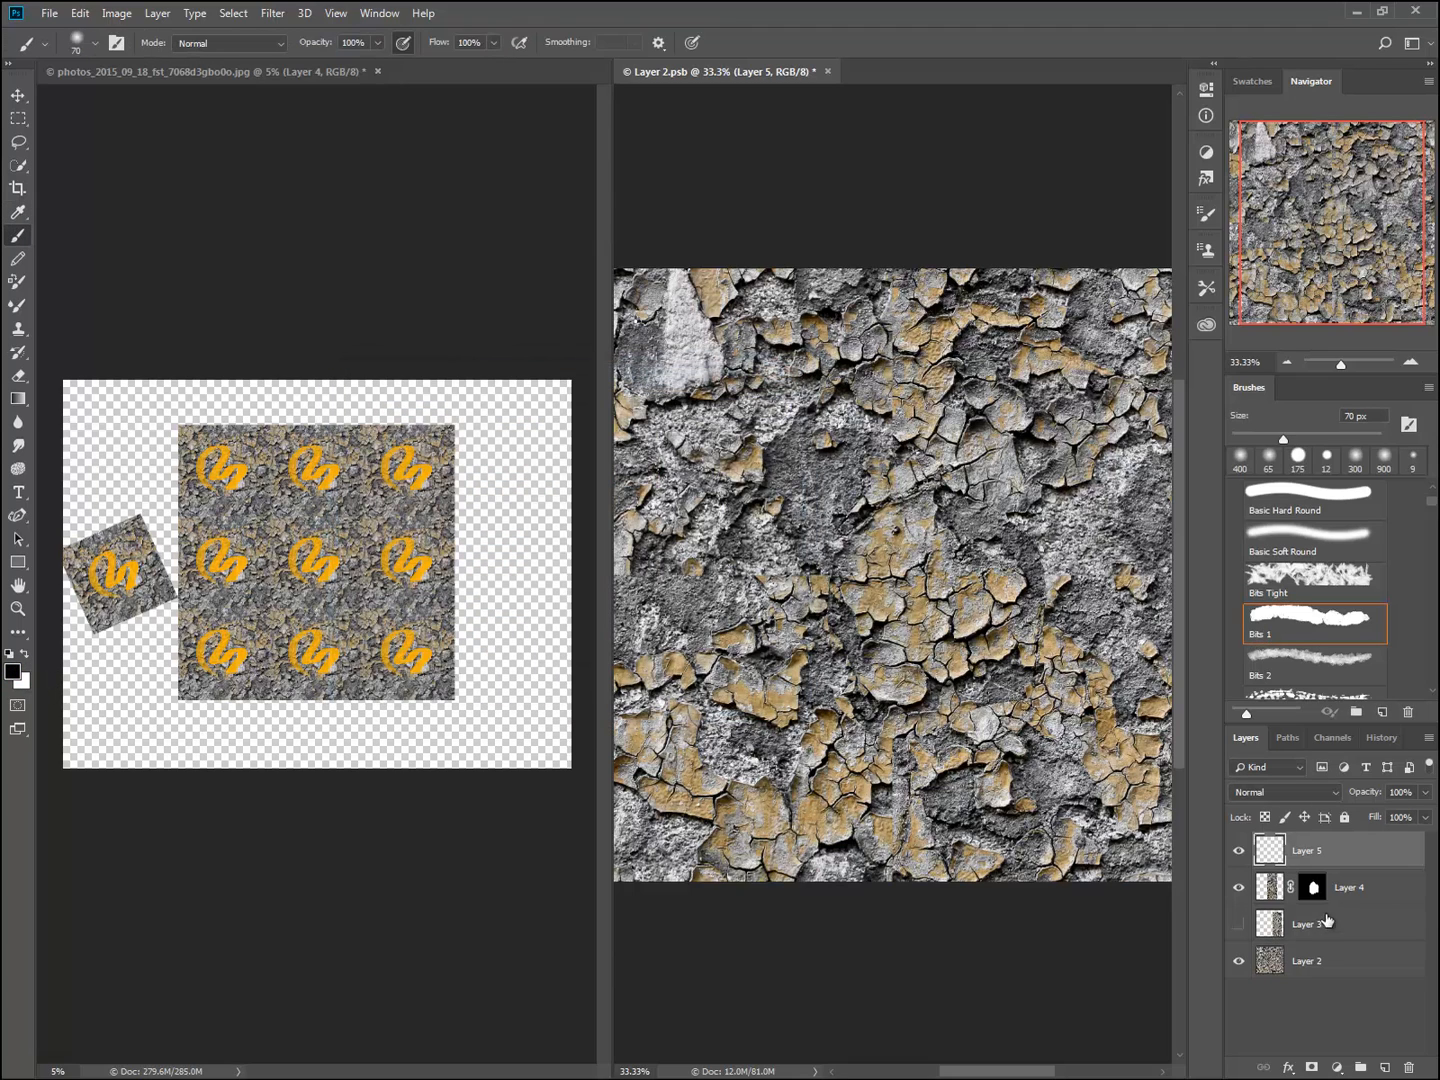
- Paint black on Layer 4's mask along the patch's right edge at 70 and 40 px, undoing the last stroke near its lower edge
left_click(1313, 889)
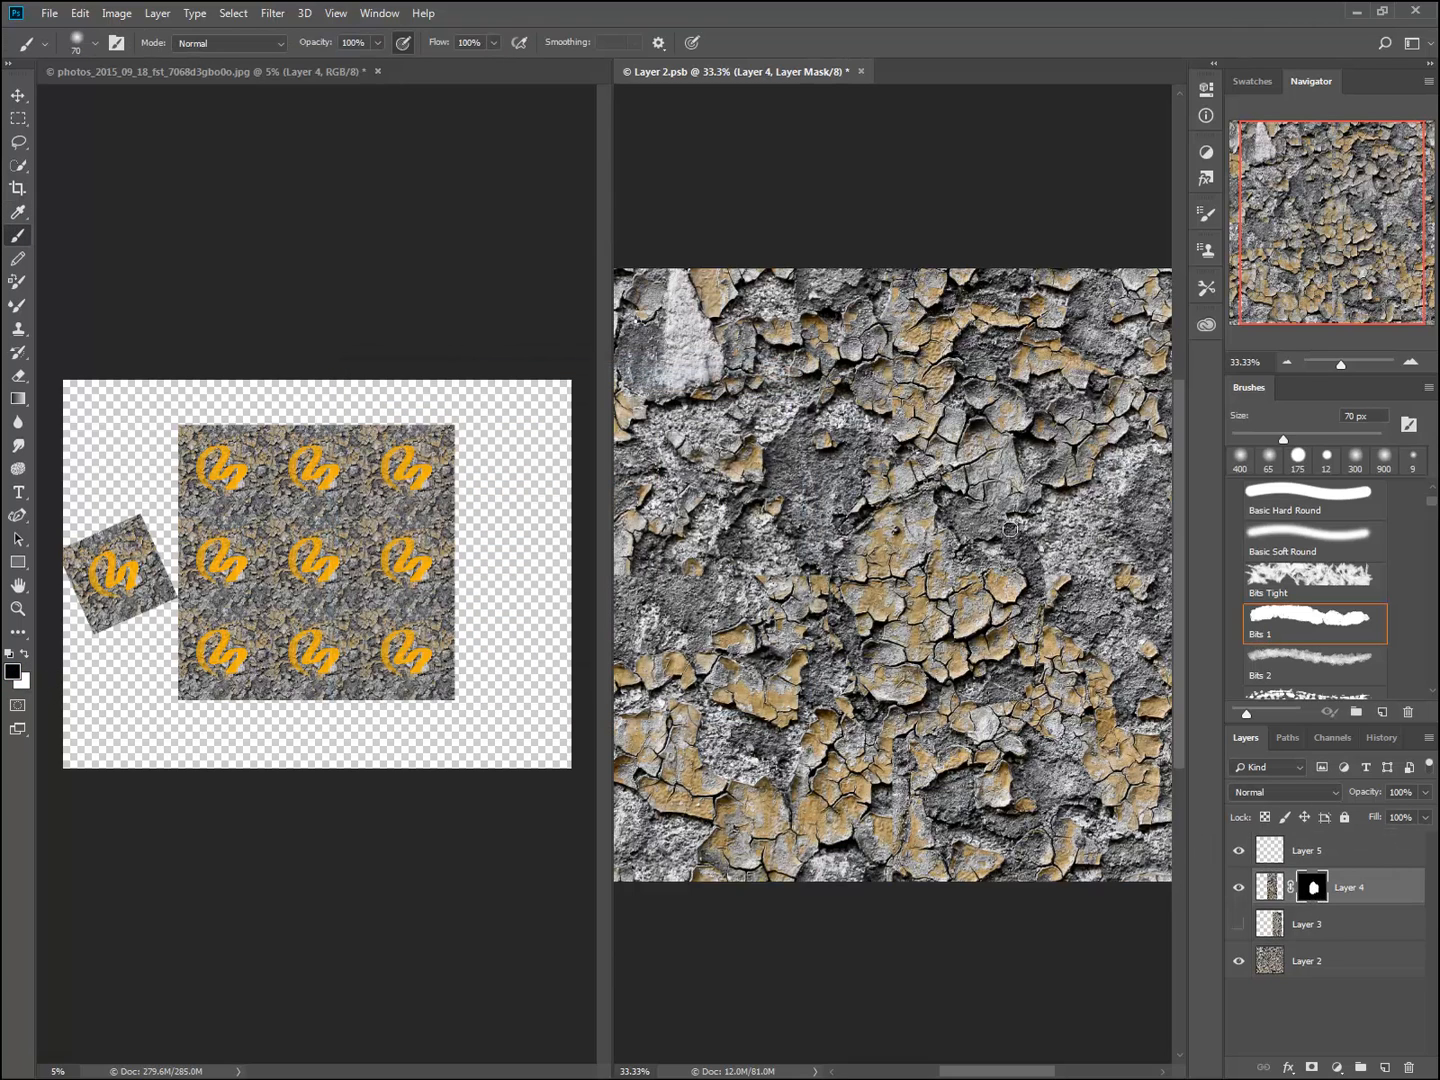
left_click_drag(1040, 568, 1043, 607)
key("ctrl+plus")
key("ctrl+plus")
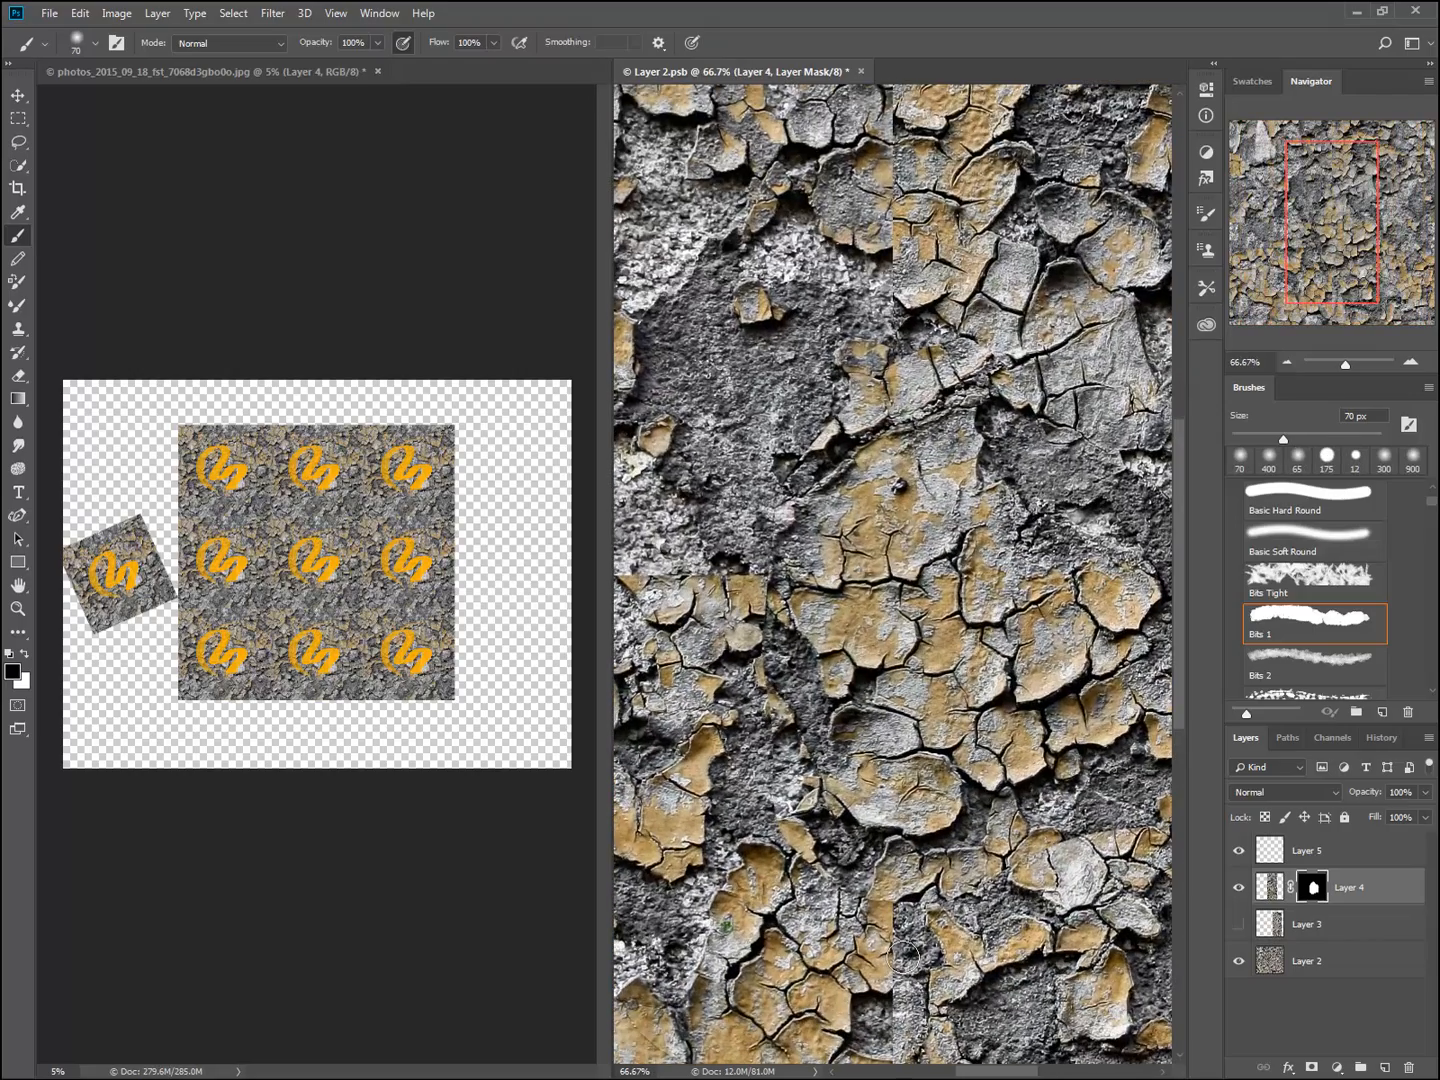
scroll(905, 958, "right", 5)
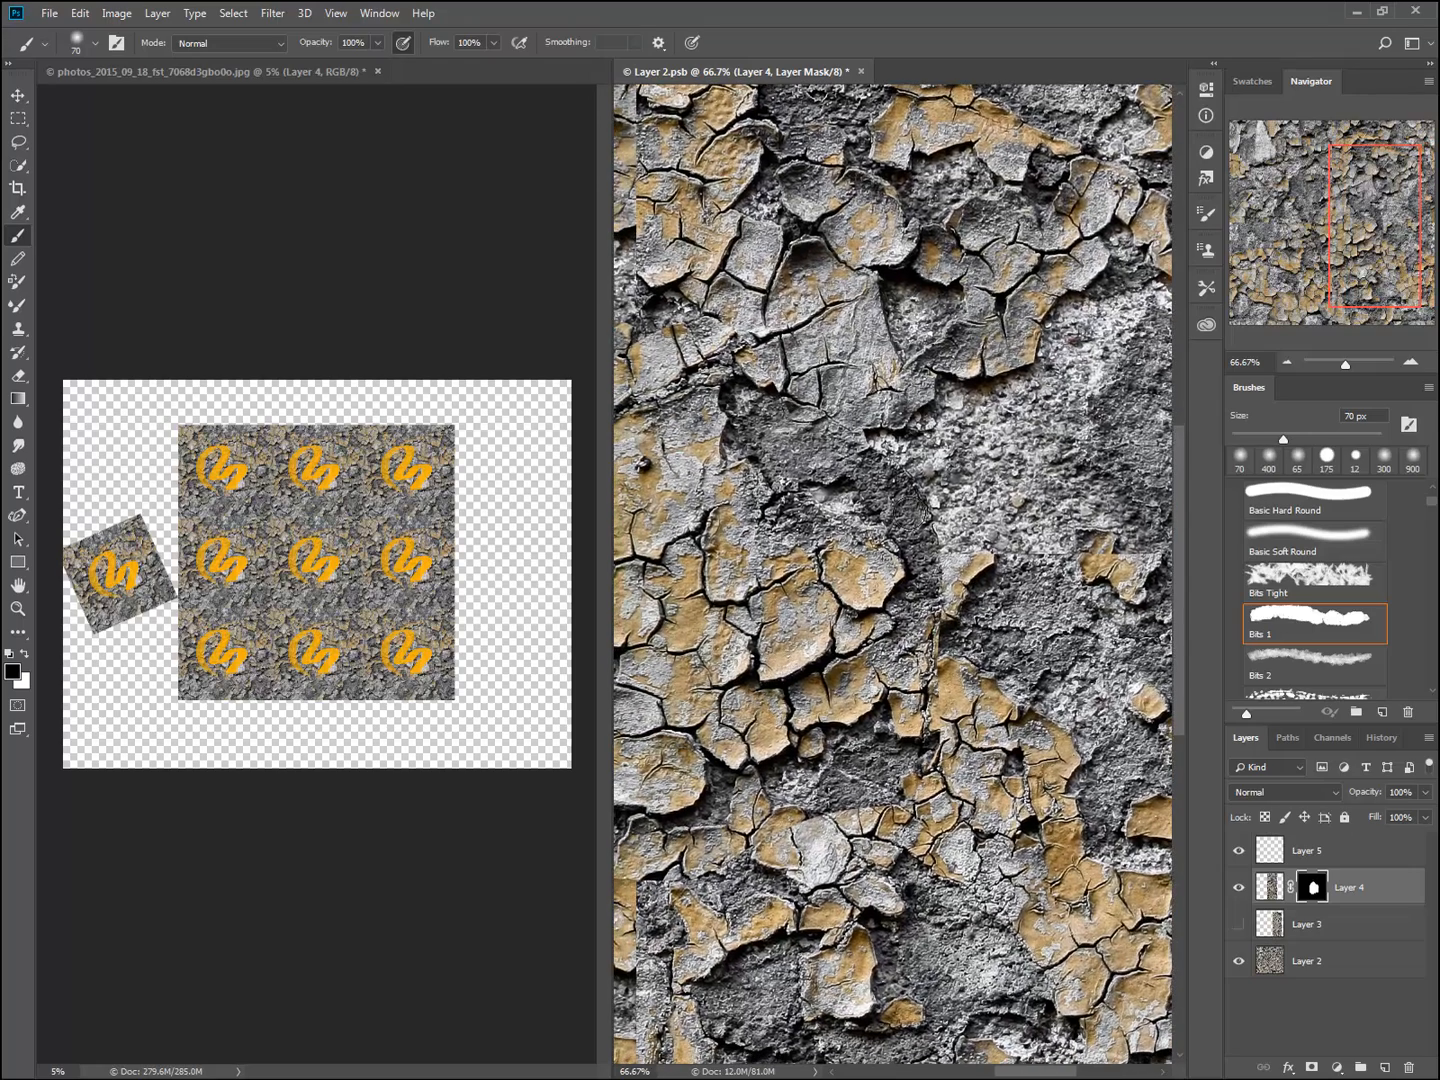
key("bracketleft")
key("bracketleft")
key("bracketleft")
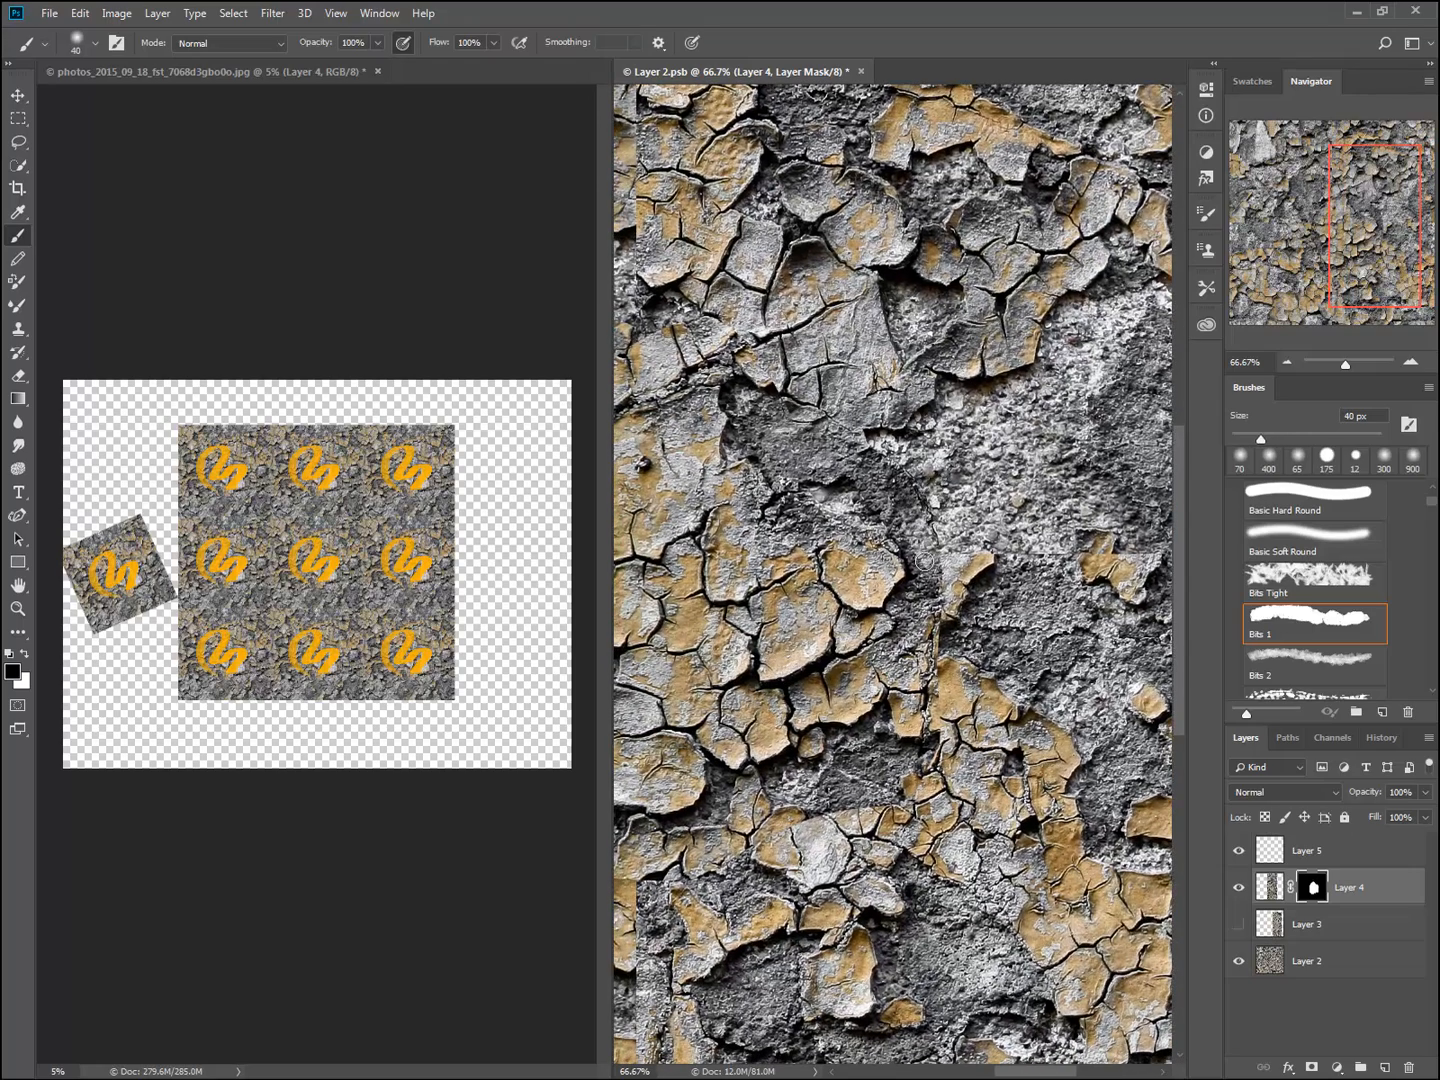
mouse_move(918, 556)
left_mouse_down()
mouse_move(935, 613)
mouse_move(901, 455)
mouse_move(880, 500)
left_mouse_up()
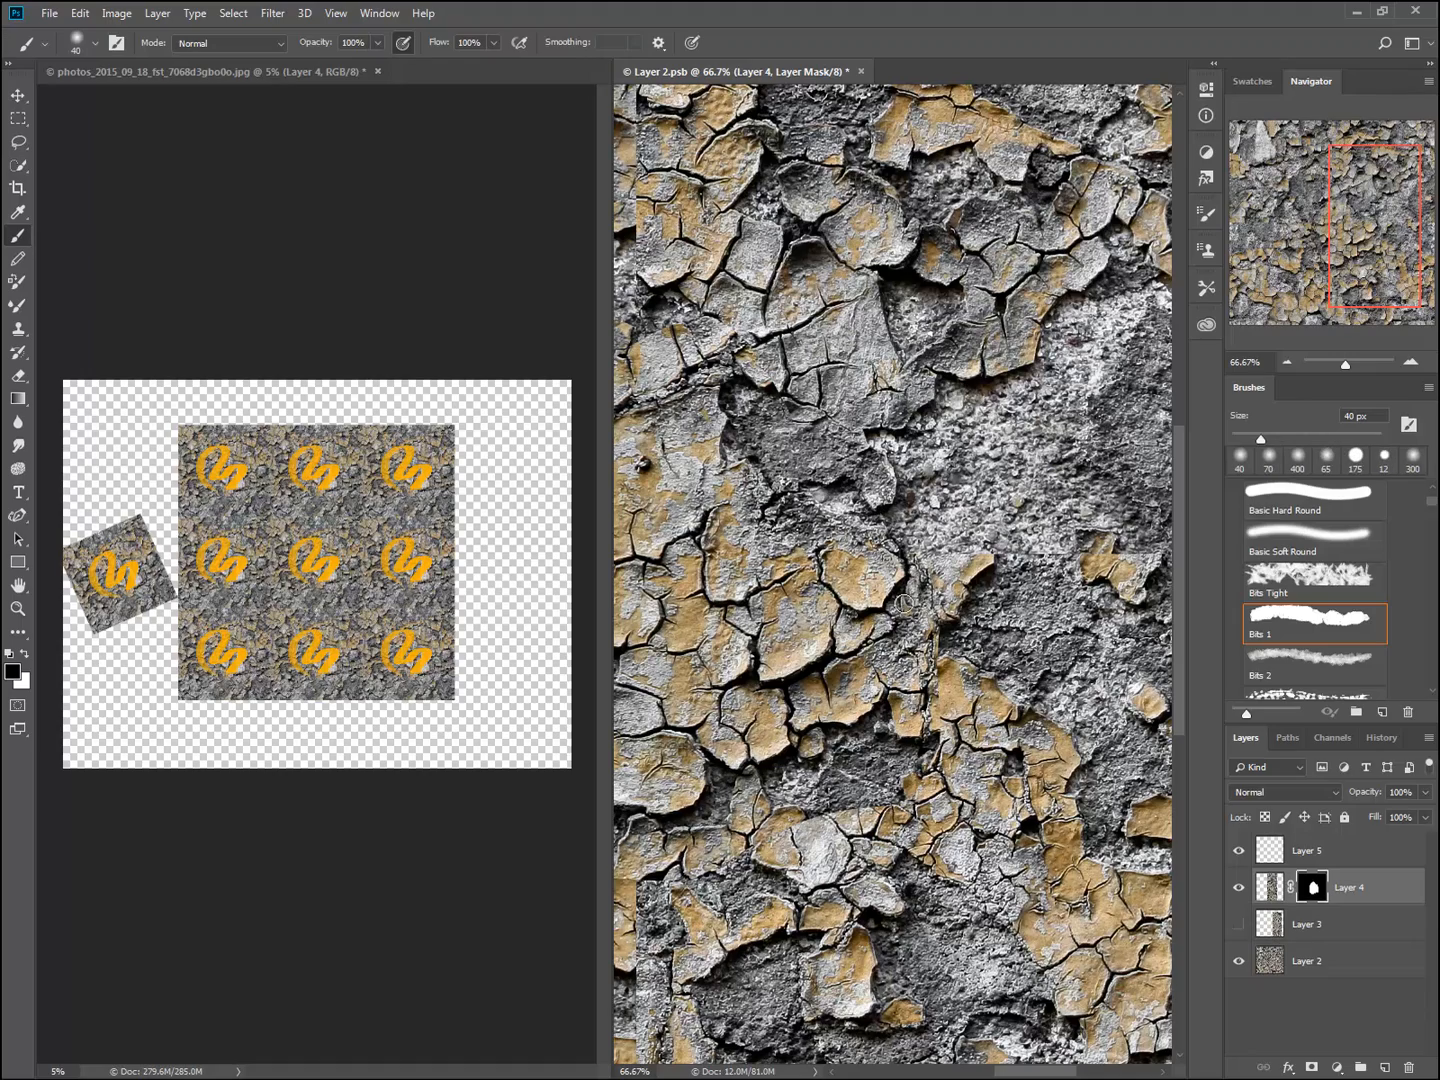
mouse_move(838, 761)
left_mouse_down()
mouse_move(930, 685)
mouse_move(842, 714)
mouse_move(880, 695)
mouse_move(778, 778)
mouse_move(794, 770)
mouse_move(761, 770)
mouse_move(810, 806)
mouse_move(721, 790)
mouse_move(814, 742)
mouse_move(761, 733)
left_mouse_up()
key("ctrl+z")
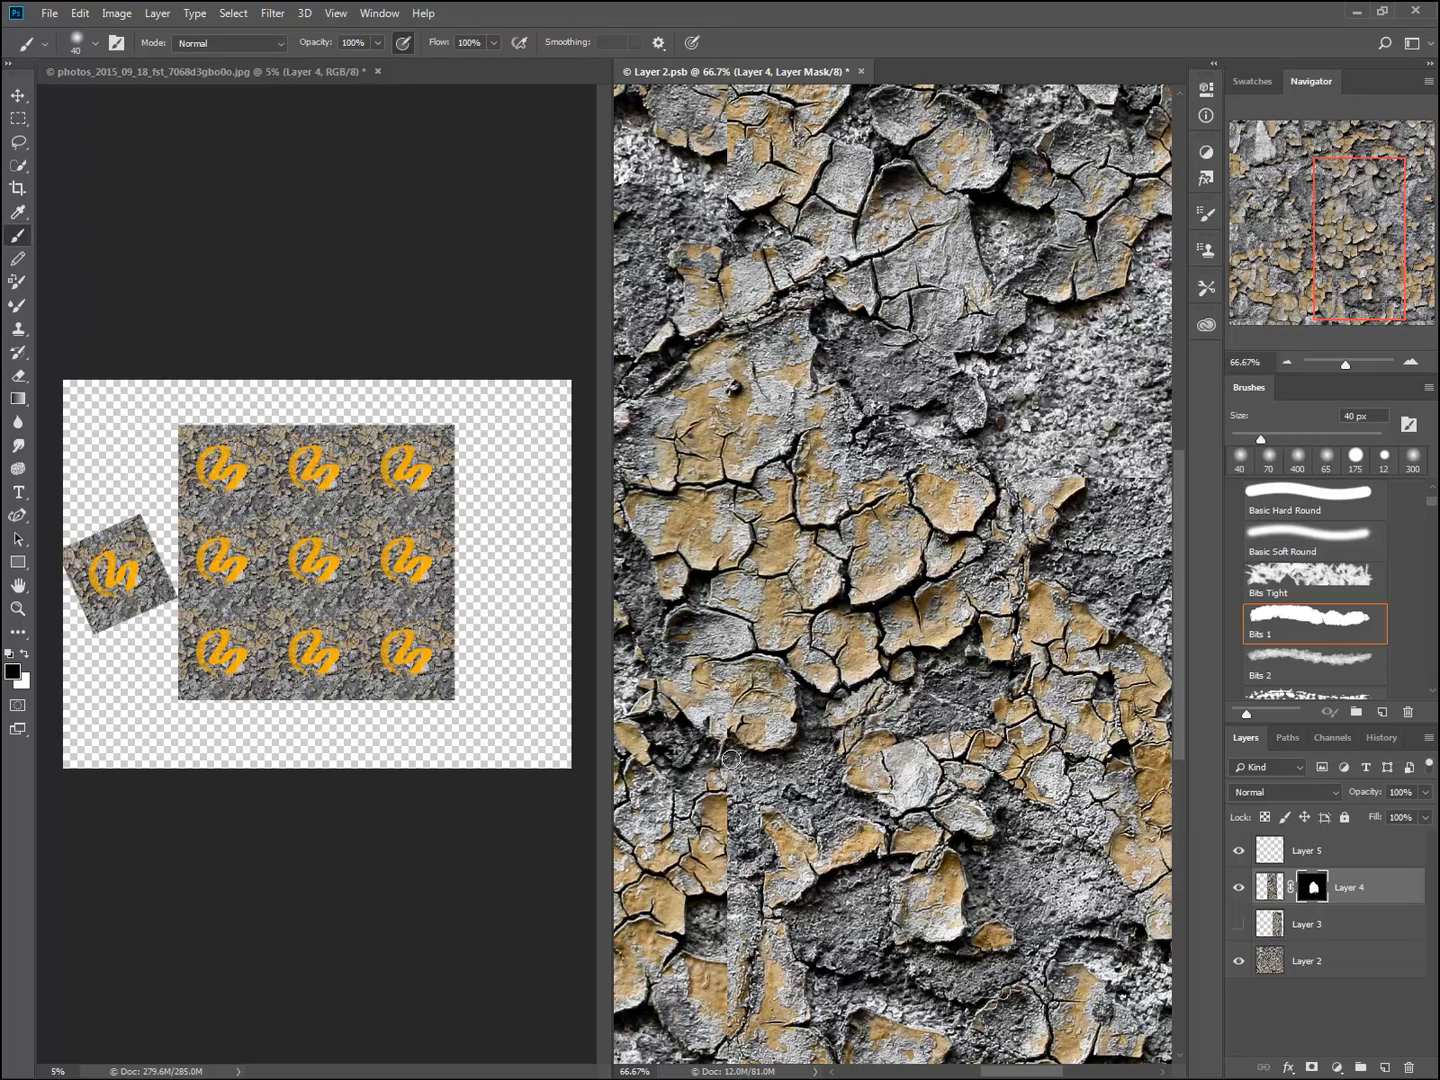
- Swap the black and white mask colours back and forth and inspect the white foreground in the Color Picker
key("x")
key("x")
key("x")
left_click(14, 670)
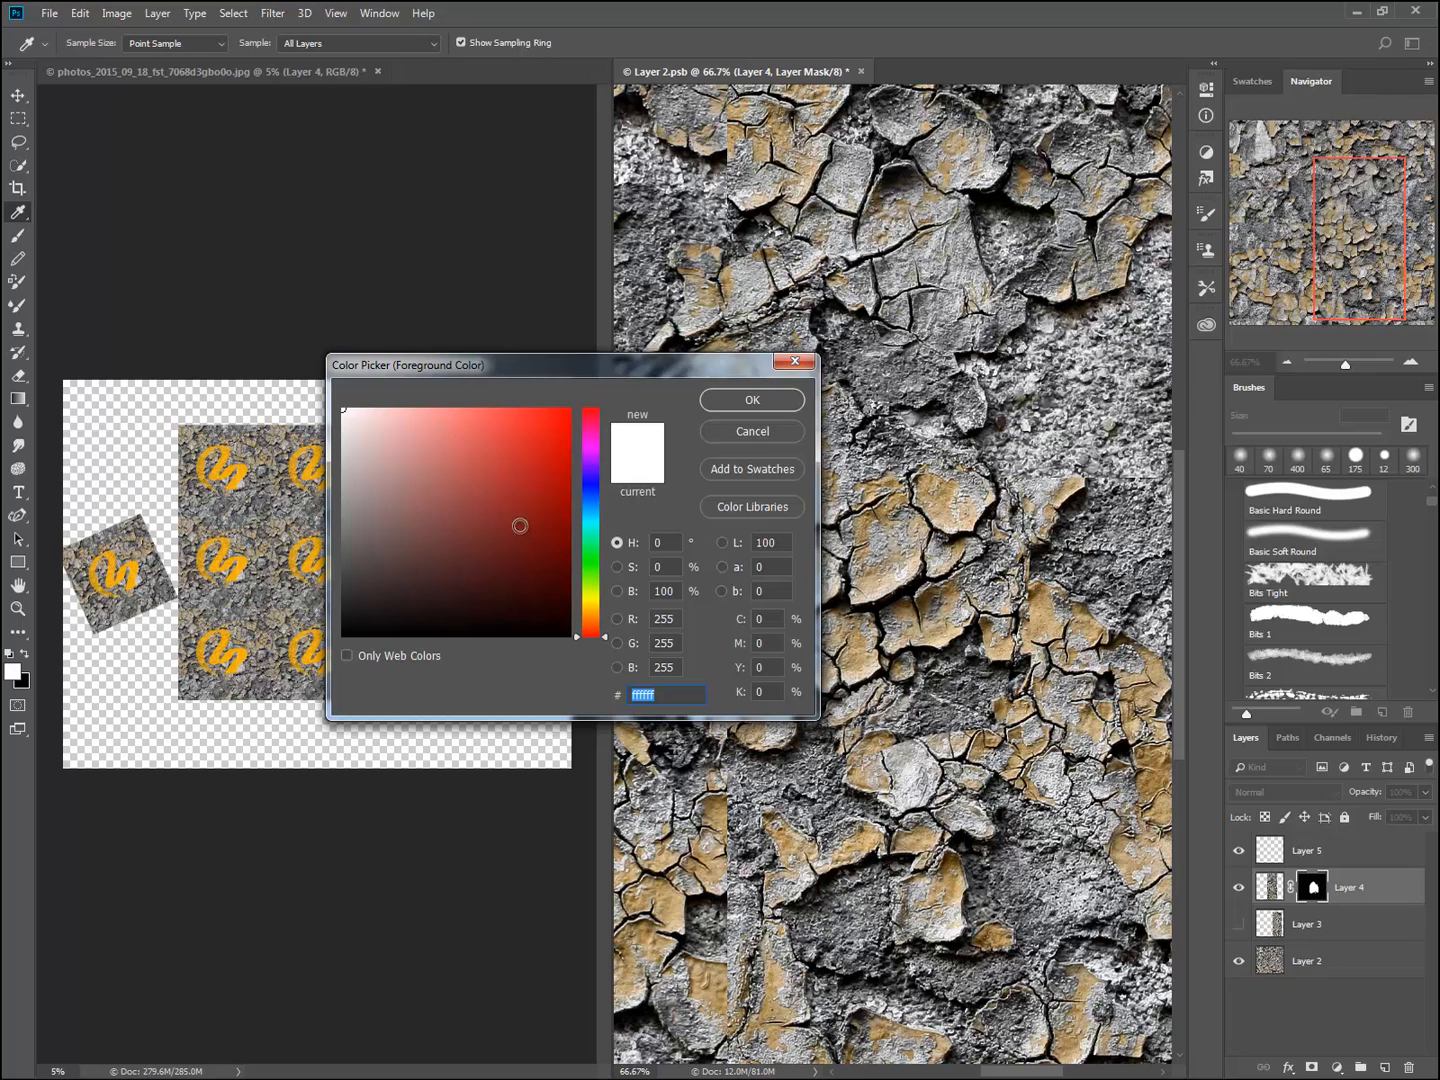
left_click(768, 401)
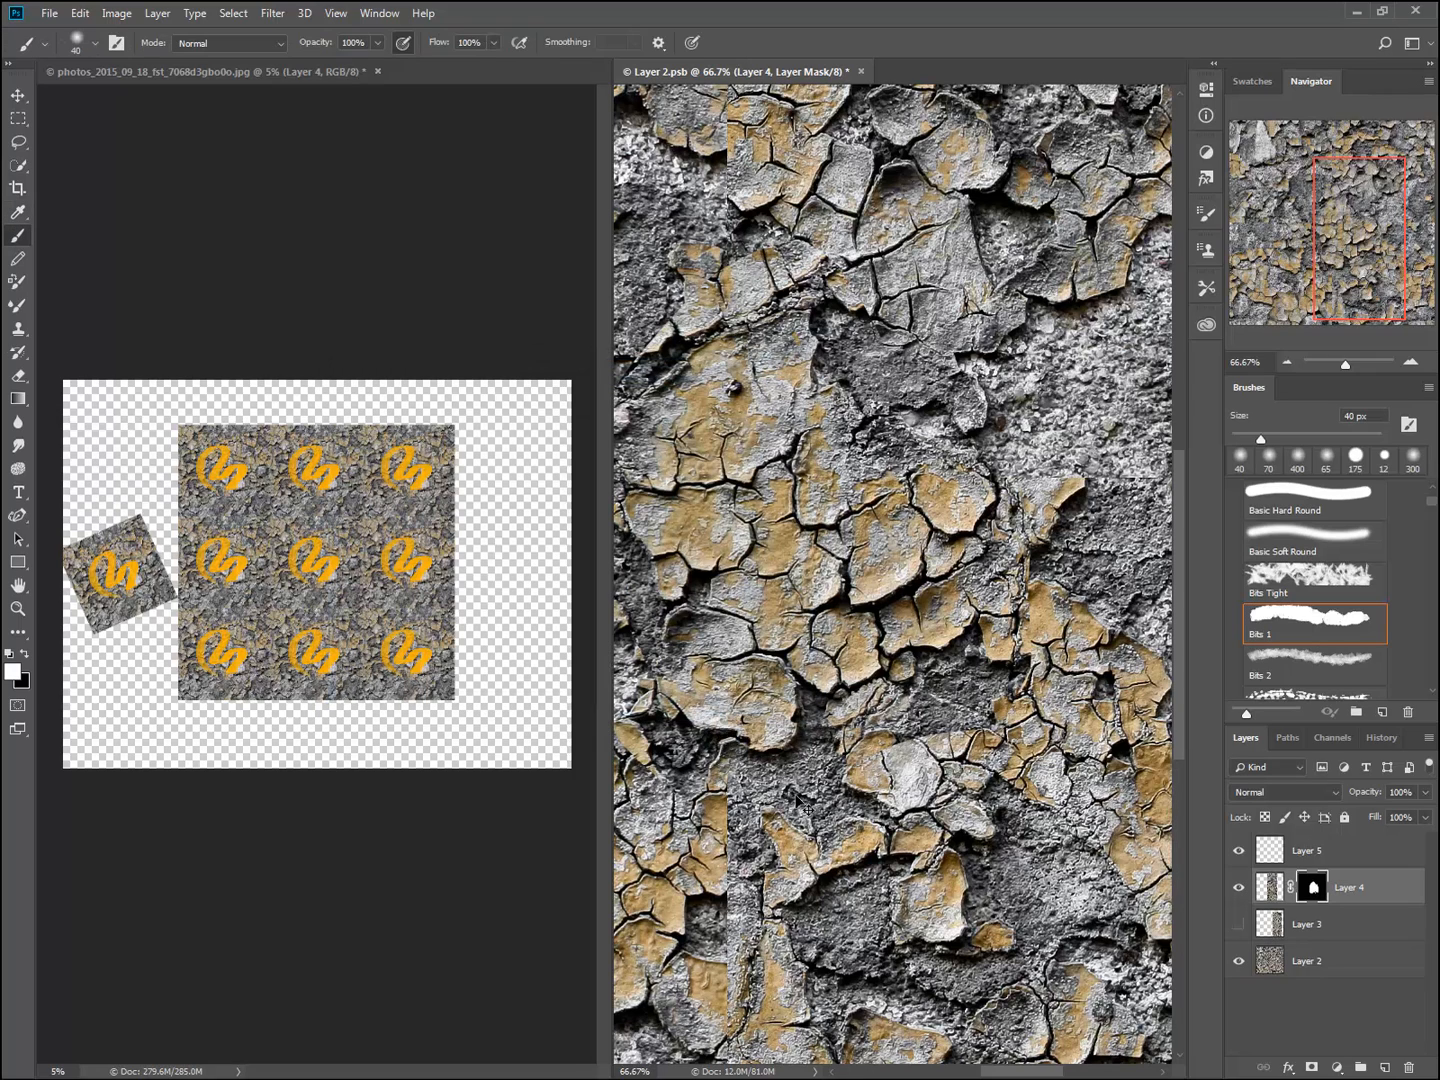
key("x")
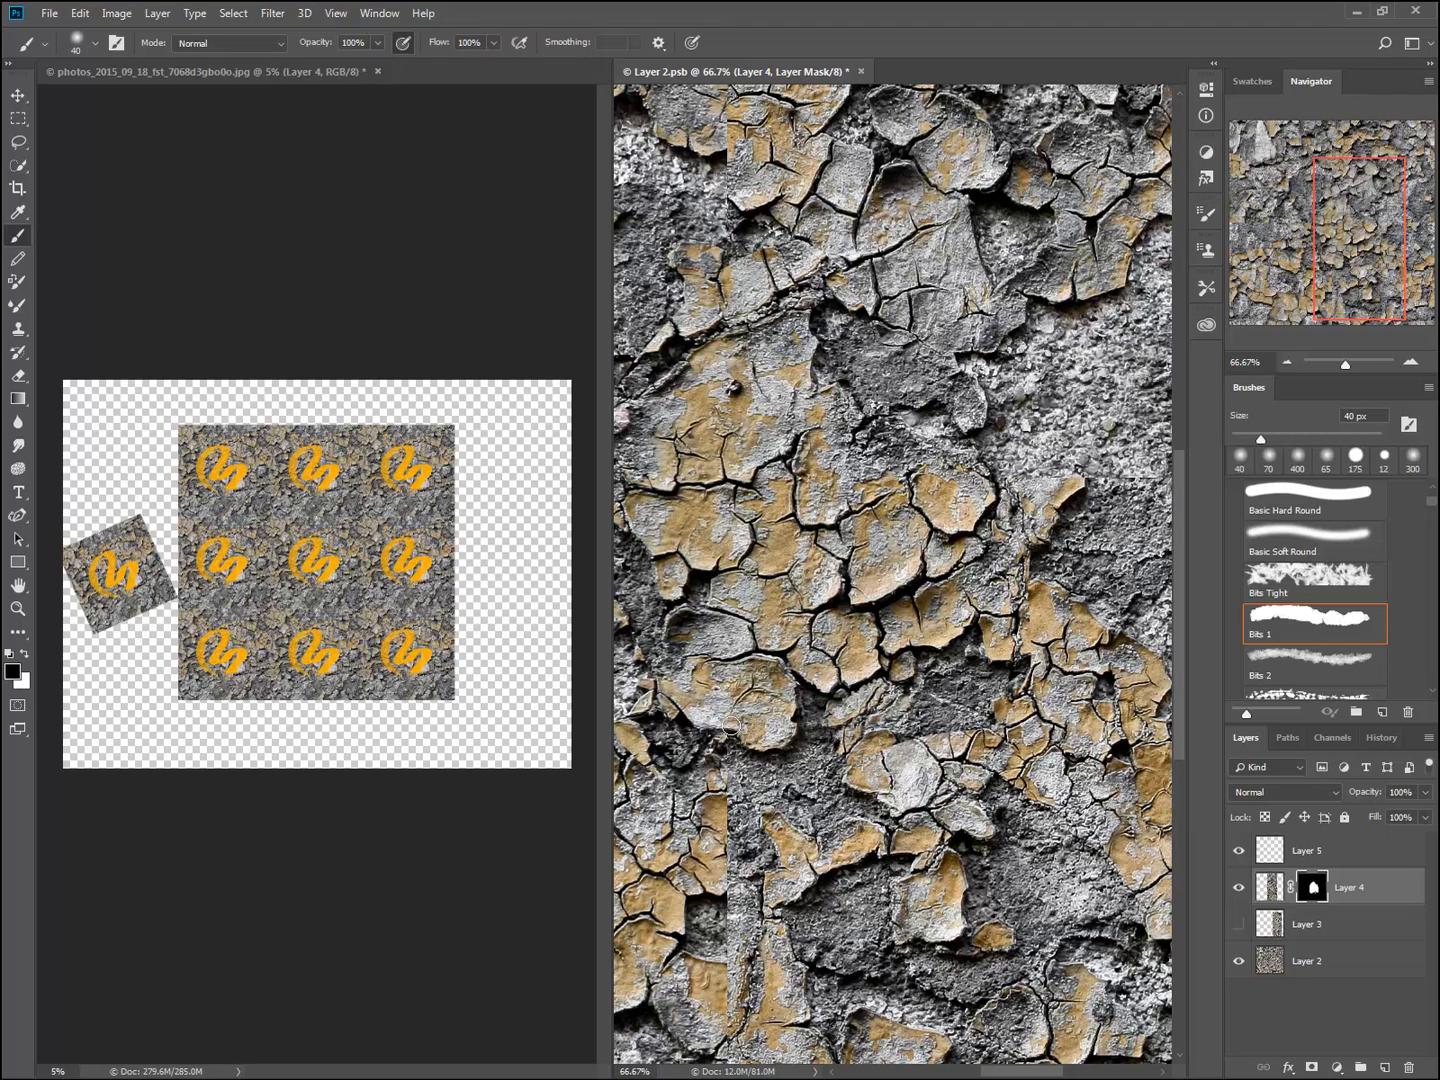
key("x")
- Paint black on Layer 4's mask with the 40 px Bits 1 brush down the patch's left and lower-left edge
mouse_move(932, 794)
left_mouse_down()
mouse_move(895, 841)
mouse_move(959, 939)
mouse_move(1050, 913)
left_mouse_up()
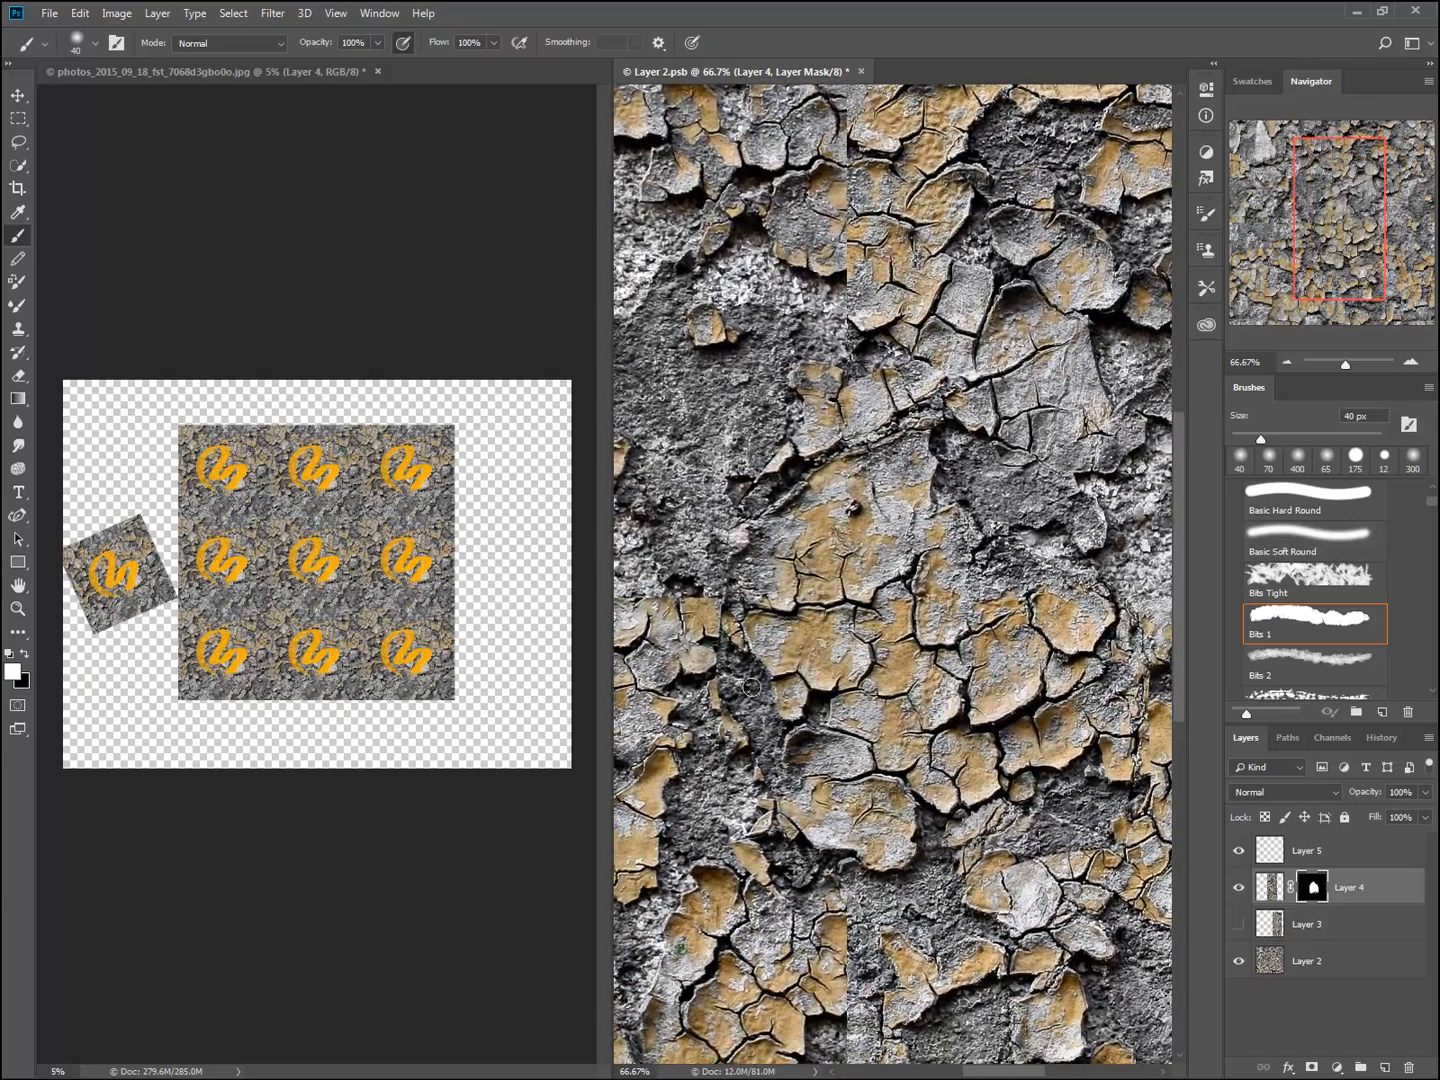
key("x")
left_click_drag(715, 660, 743, 698)
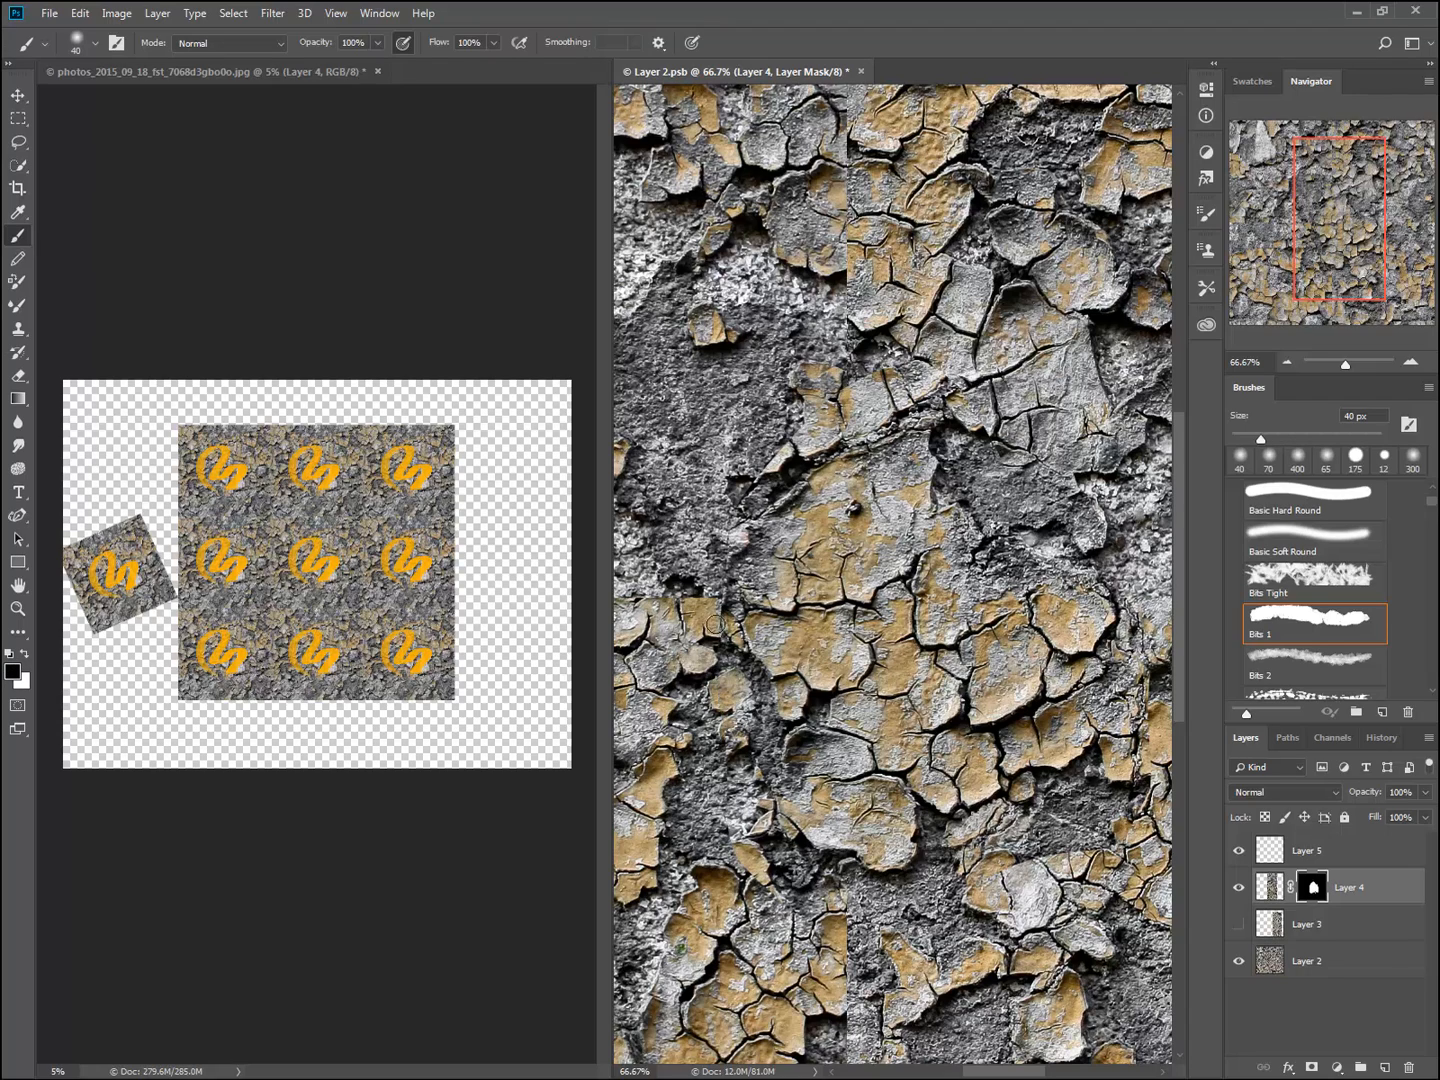
left_click_drag(719, 621, 720, 597)
left_click_drag(750, 712, 762, 766)
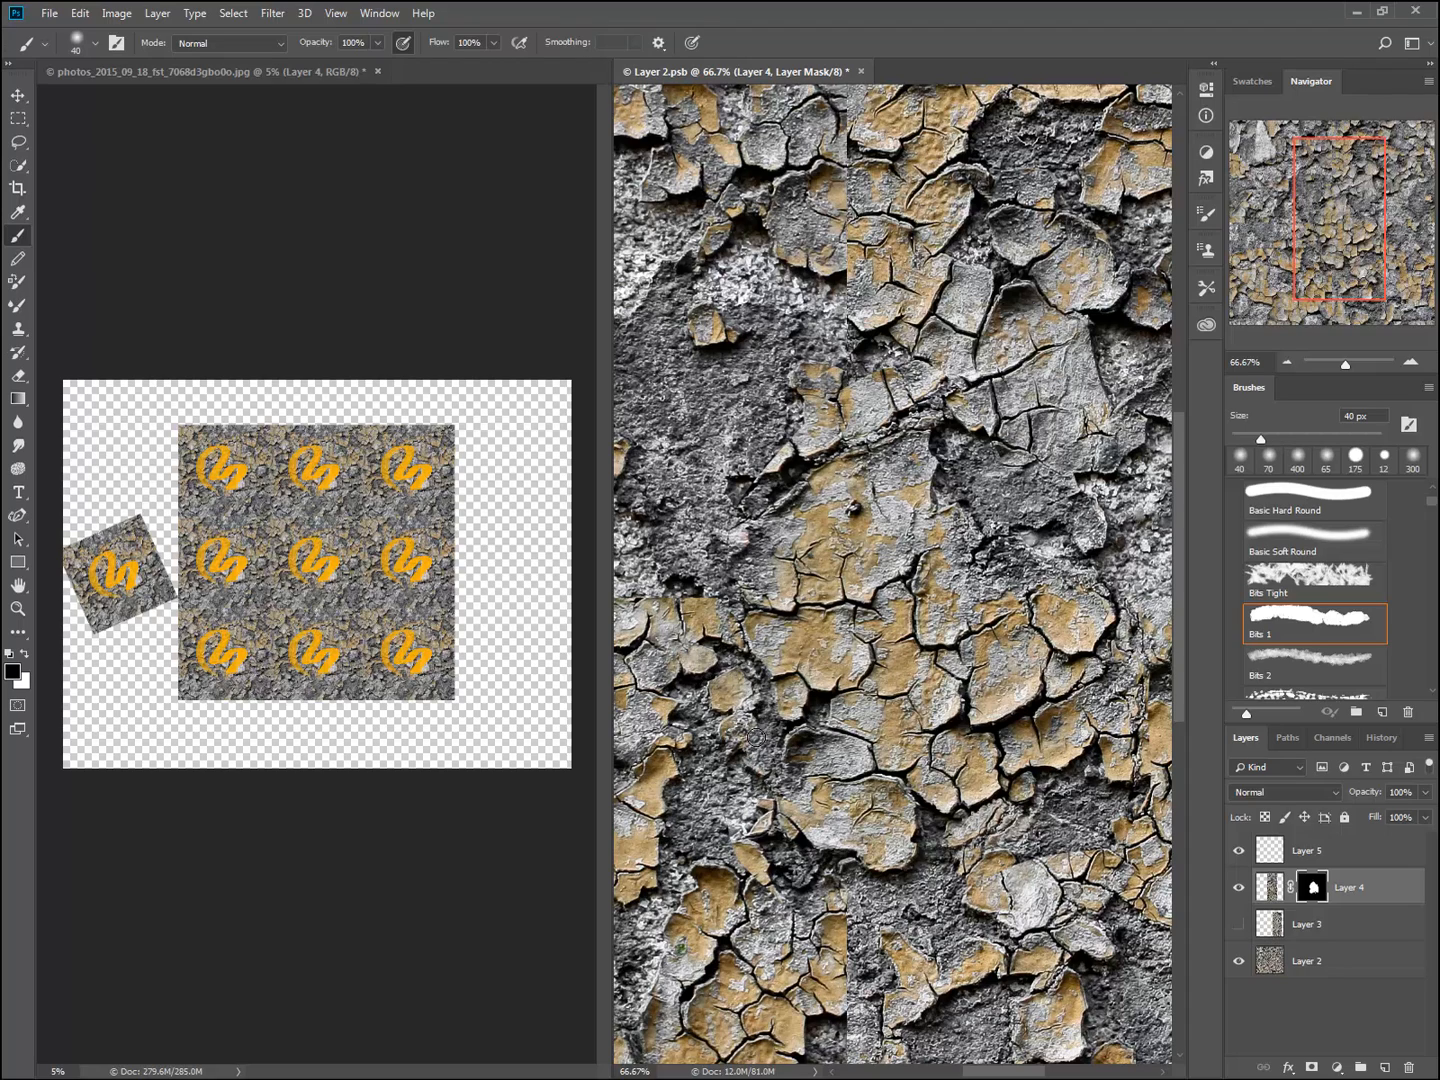
left_click_drag(762, 812, 762, 836)
mouse_move(789, 901)
left_mouse_down()
mouse_move(760, 820)
mouse_move(797, 882)
mouse_move(765, 880)
mouse_move(818, 953)
mouse_move(756, 878)
mouse_move(797, 906)
mouse_move(746, 839)
mouse_move(752, 853)
left_mouse_up()
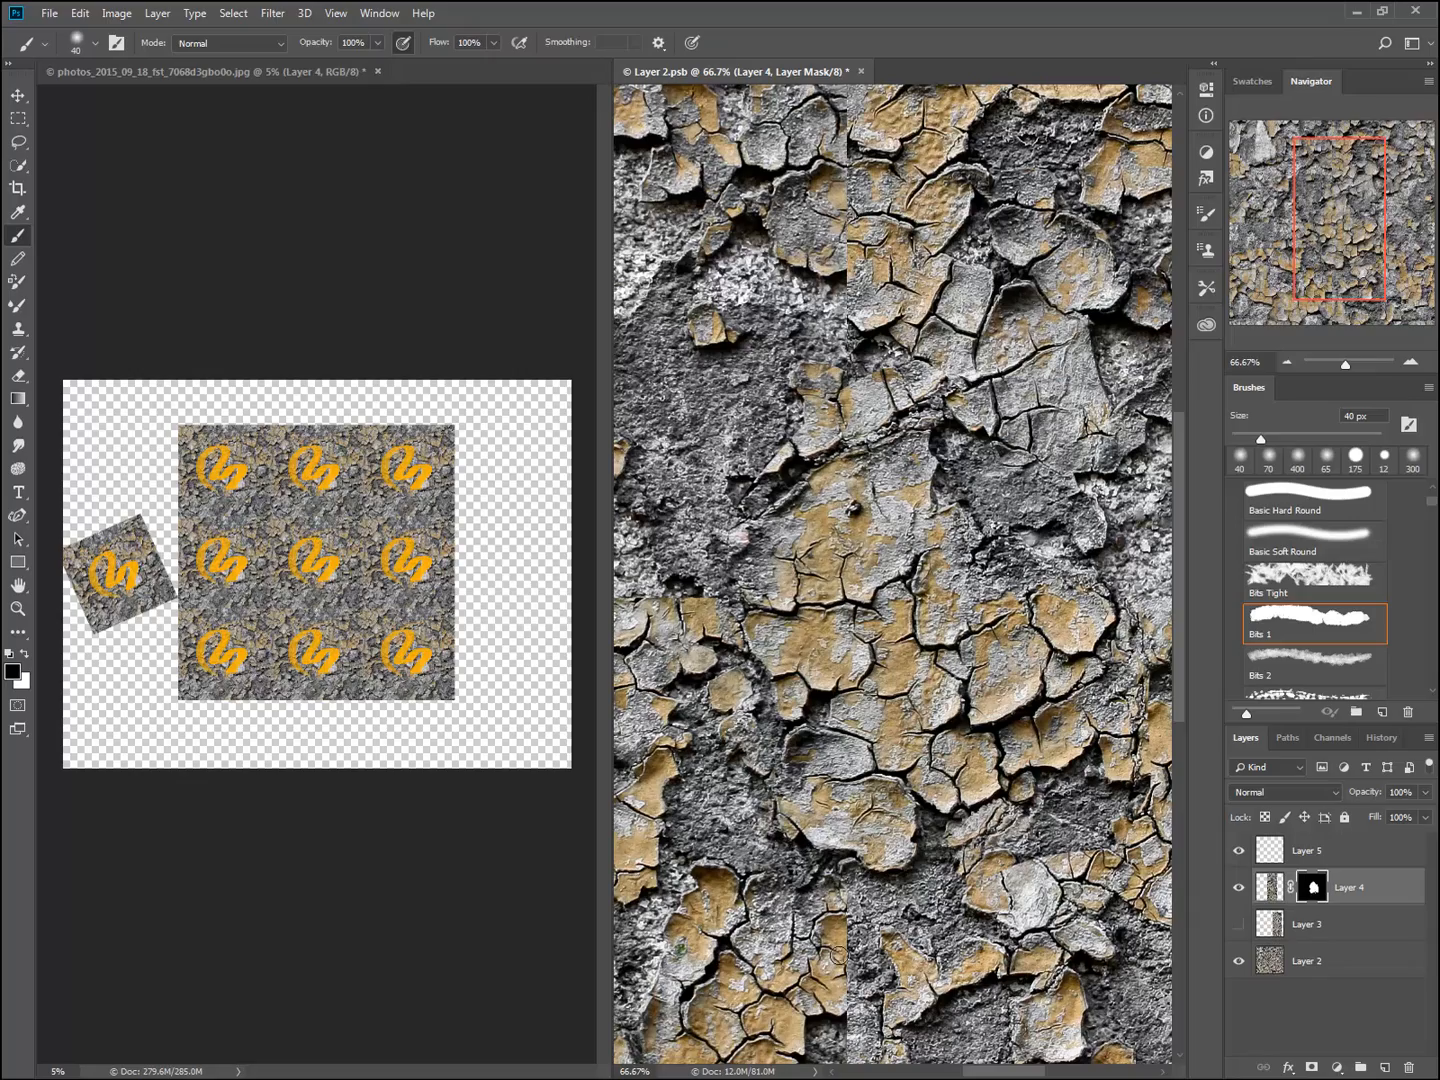
- Toggle Layer 4's visibility repeatedly to compare the masked patch with the original seams underneath
left_click_drag(932, 968, 941, 1070)
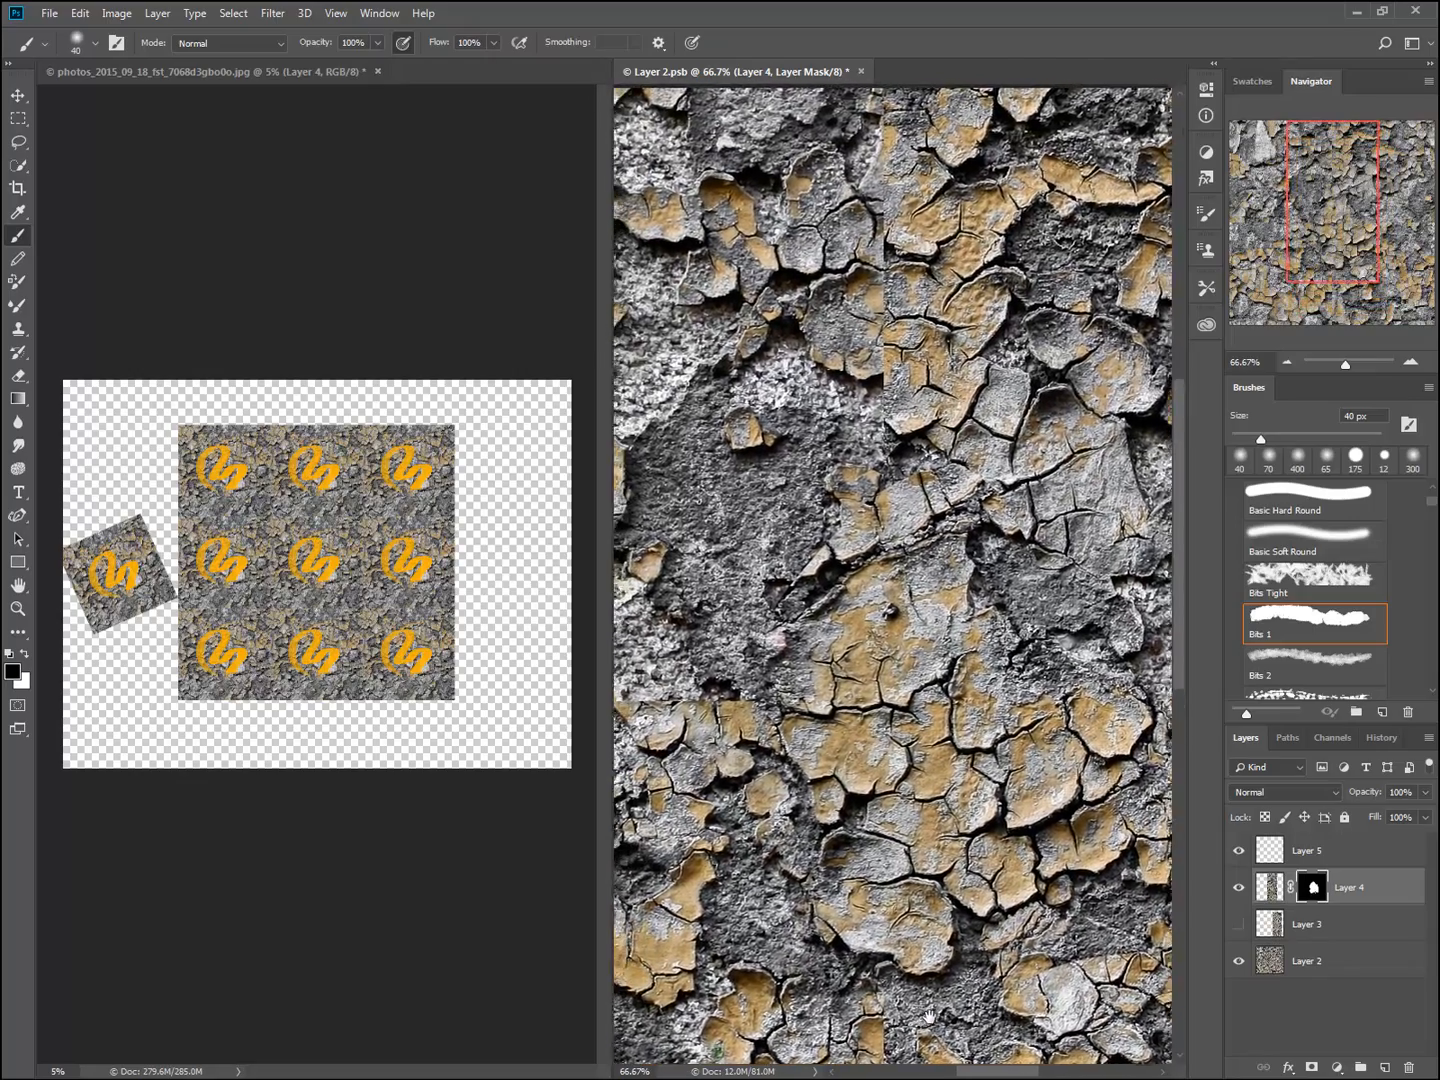
left_click(1237, 887)
left_click(1238, 887)
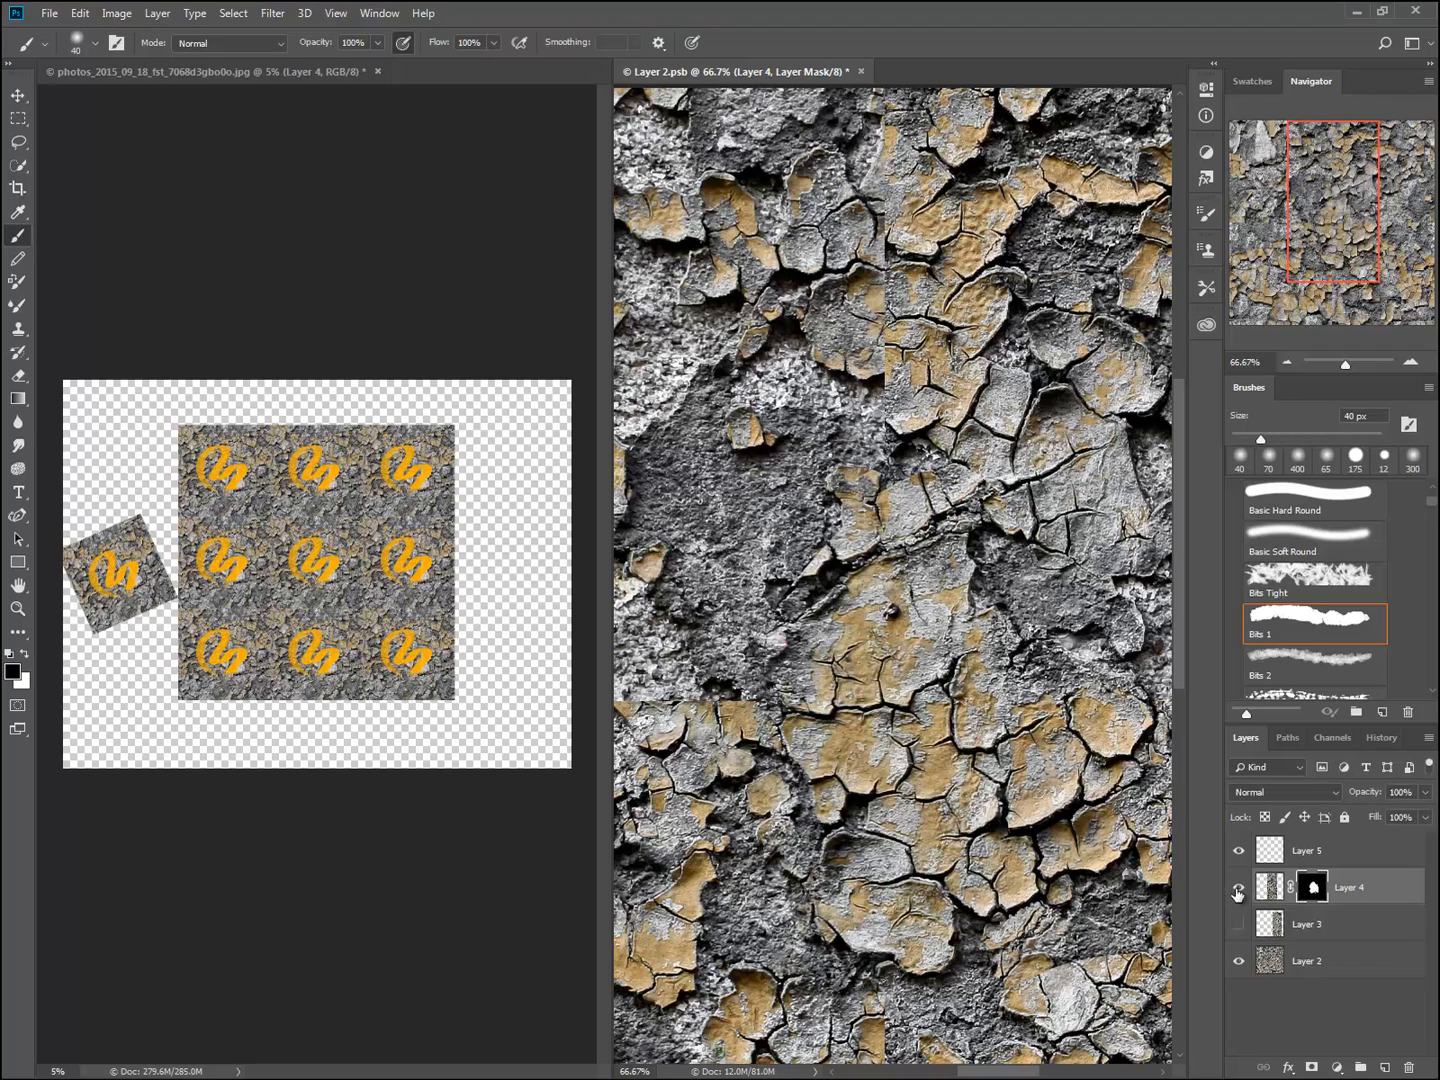
left_click(1237, 887)
left_click(1238, 888)
left_click_drag(988, 852, 954, 917)
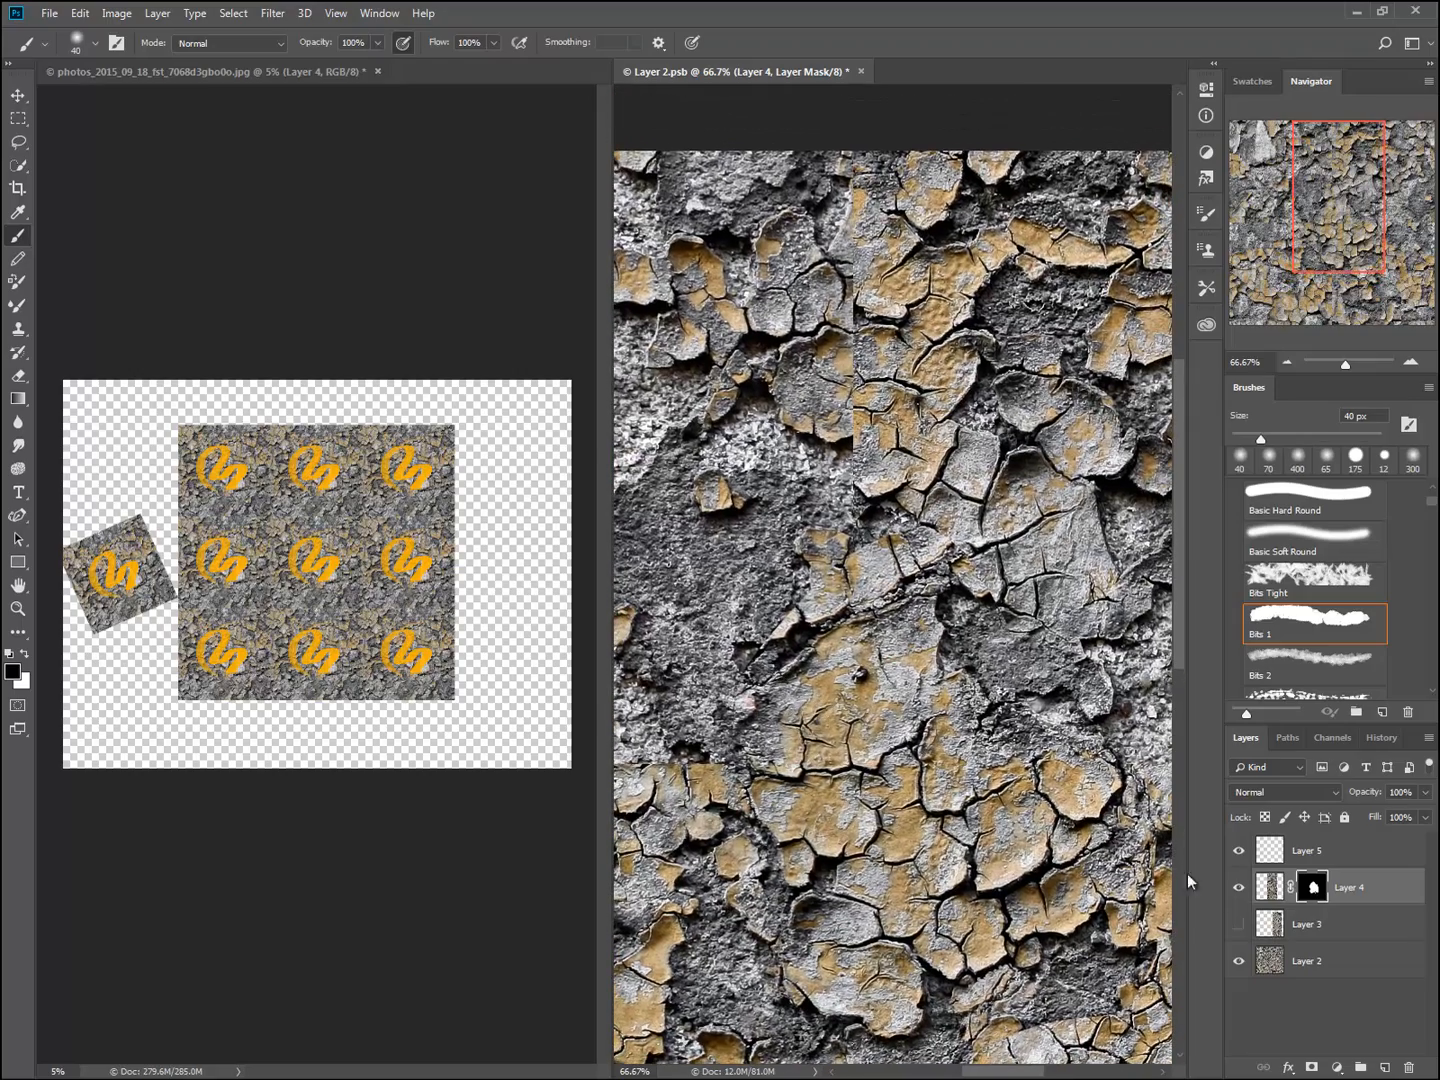
left_click(1240, 889)
left_click(1239, 890)
left_click(1238, 892)
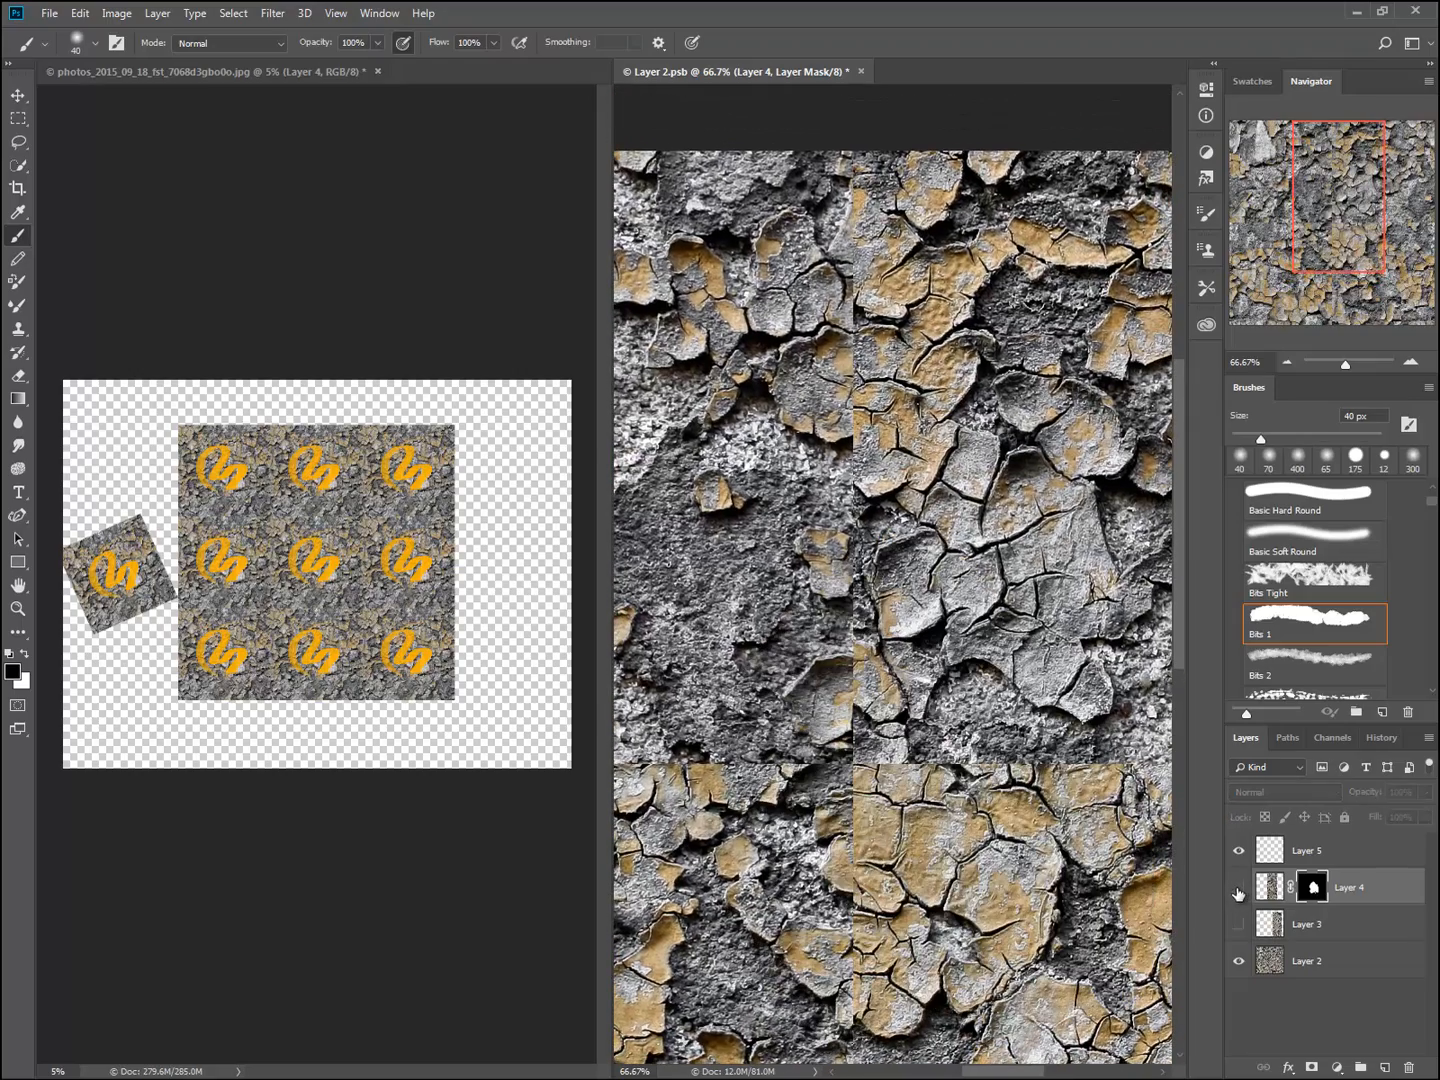
left_click(1237, 890)
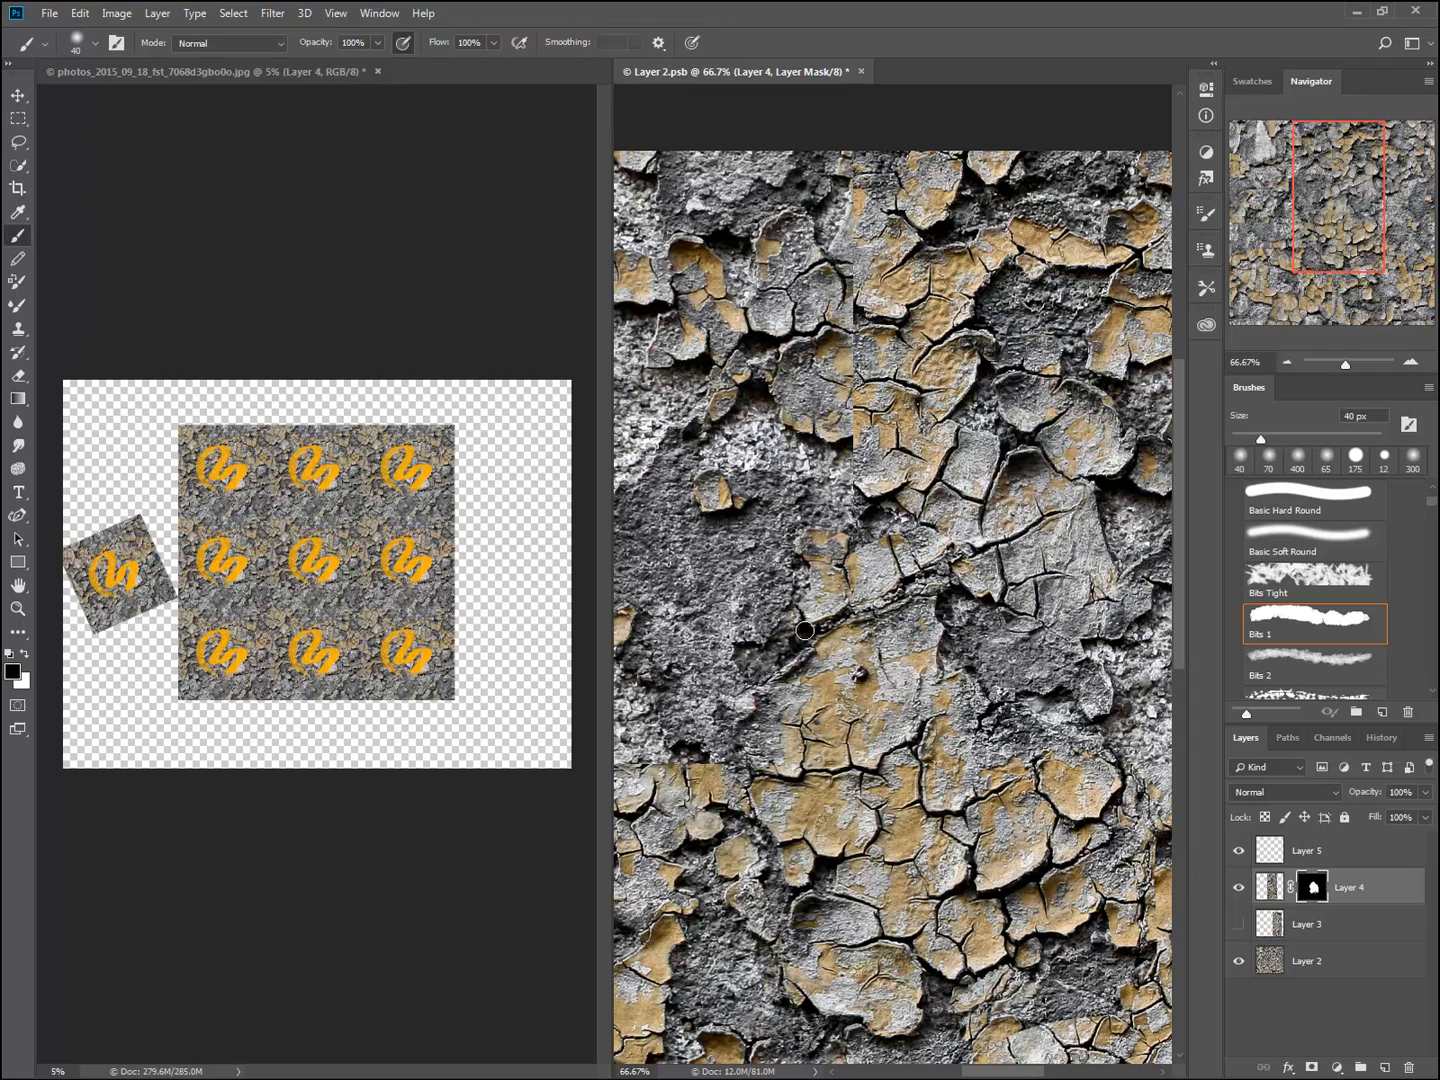
left_click(1237, 888)
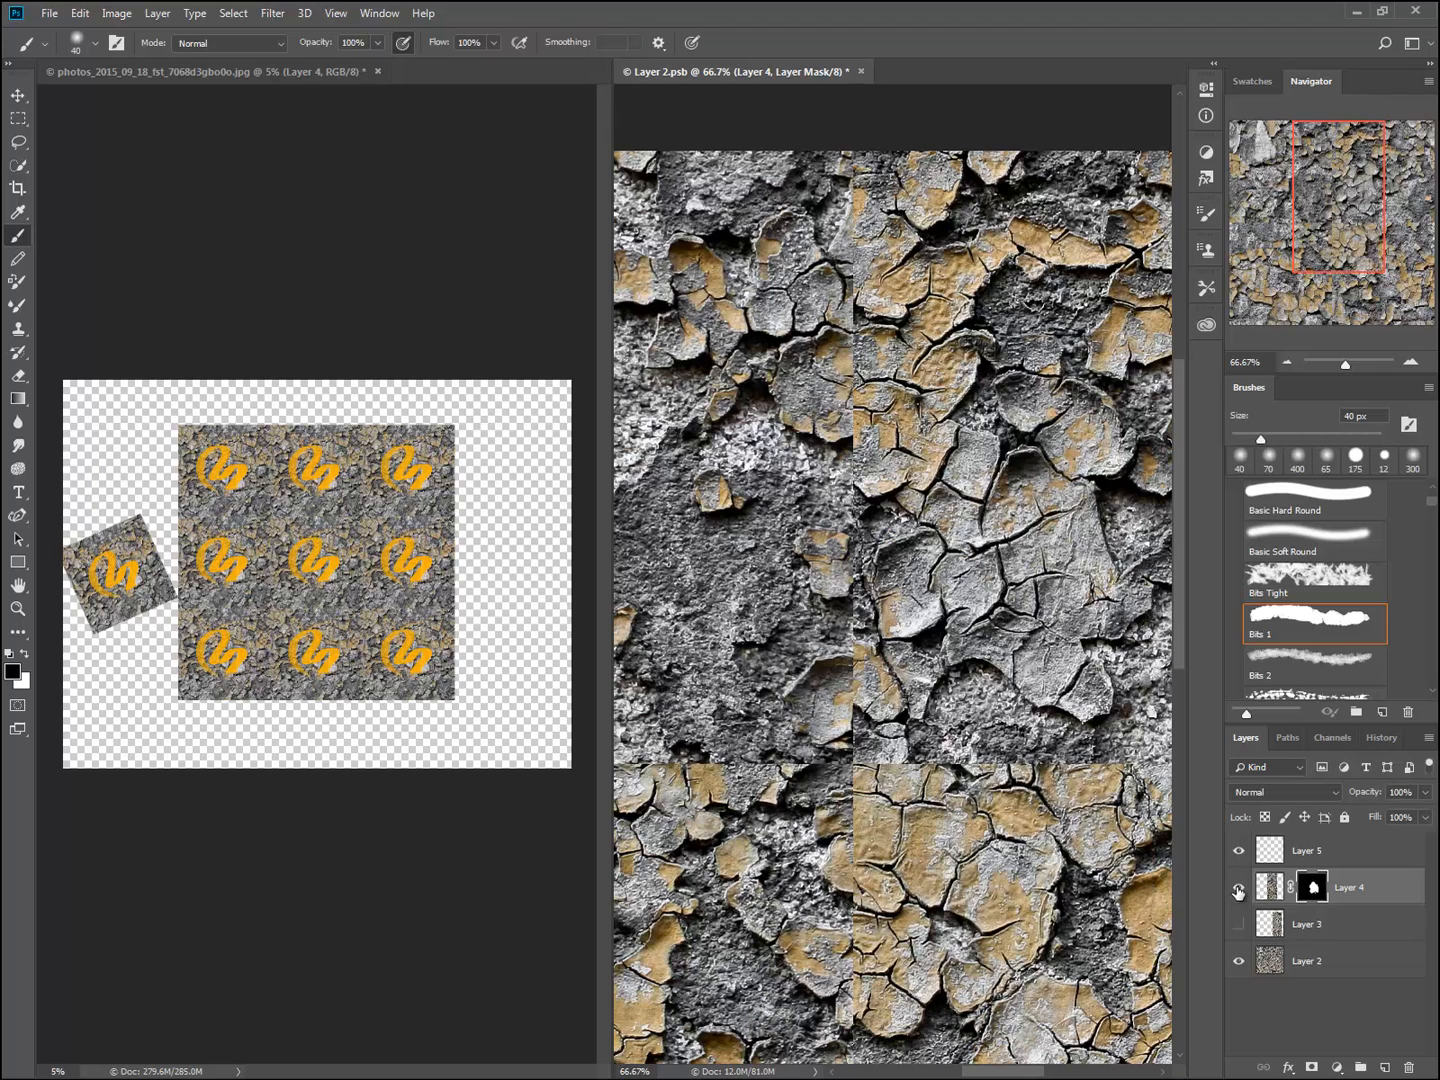
left_click(1237, 889)
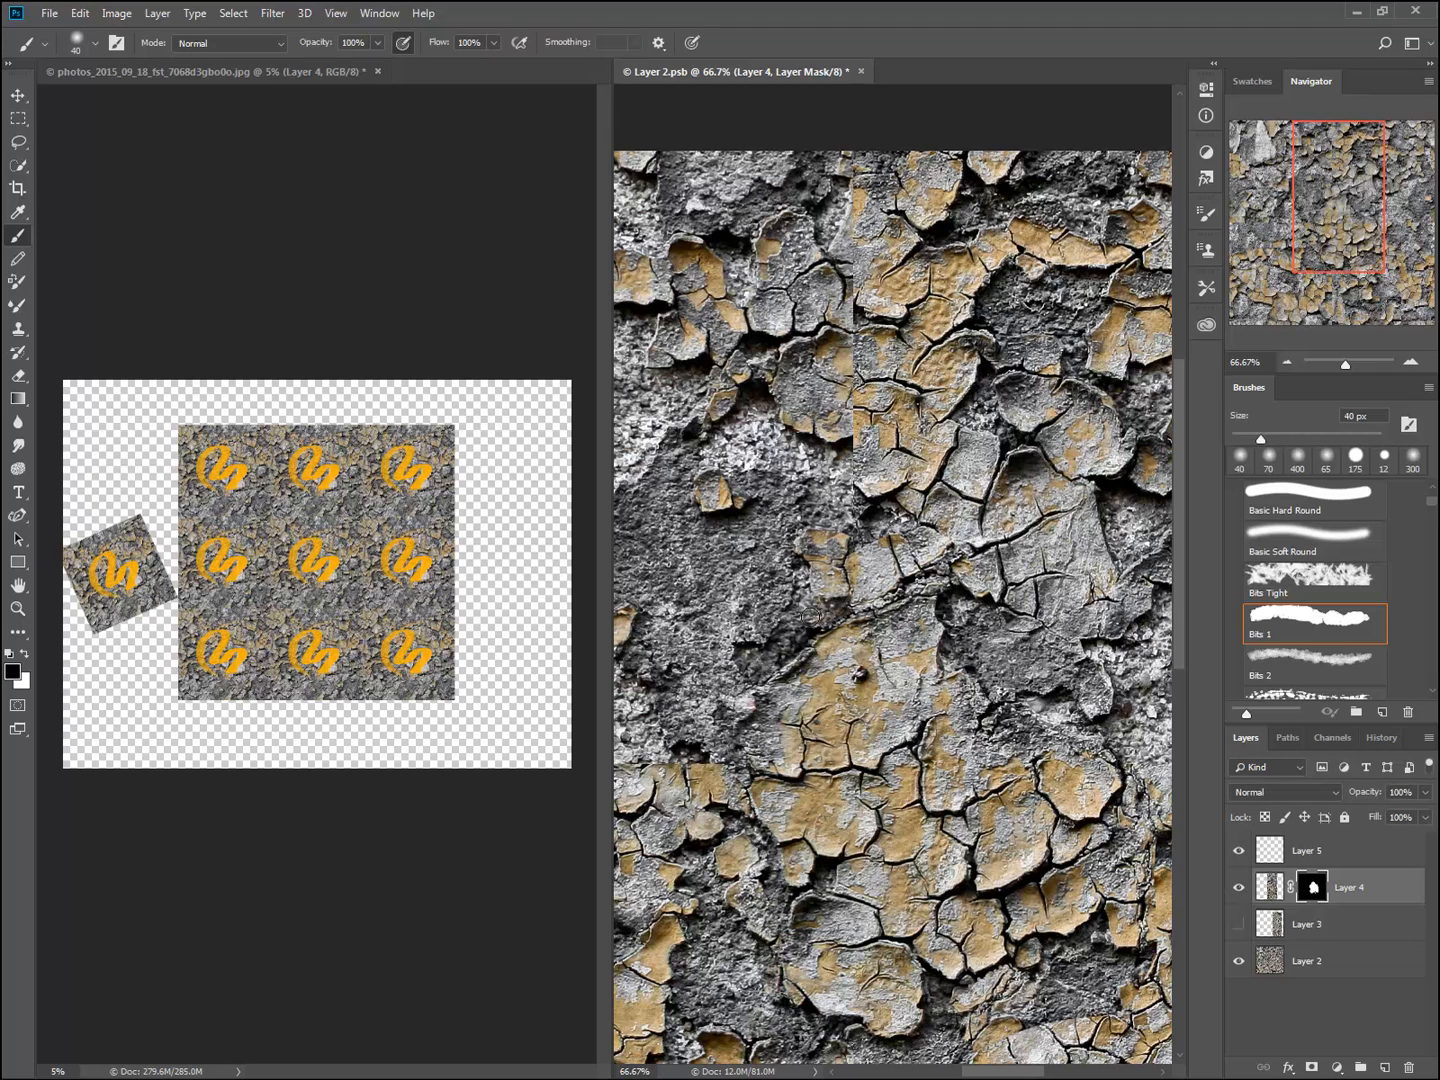
- Hide the patch's upper edge with black strokes on Layer 4's mask and save Layer 2.psb
mouse_move(888, 537)
left_mouse_down()
mouse_move(896, 569)
mouse_move(866, 599)
mouse_move(912, 566)
mouse_move(868, 558)
left_mouse_up()
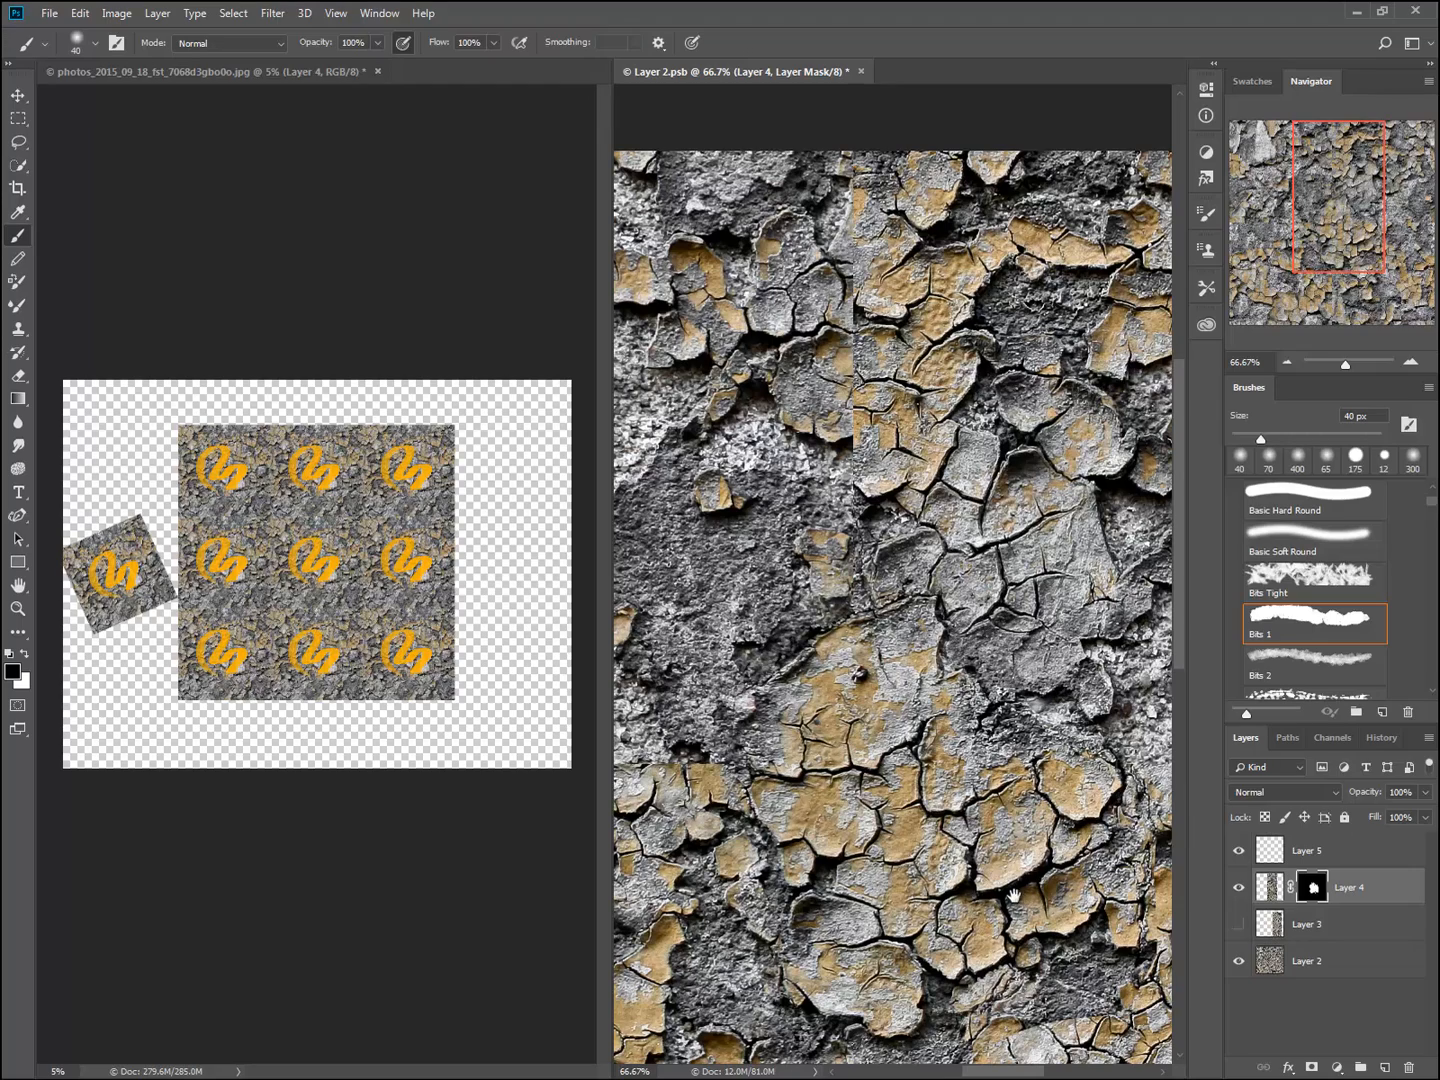
left_click_drag(1012, 896, 964, 799)
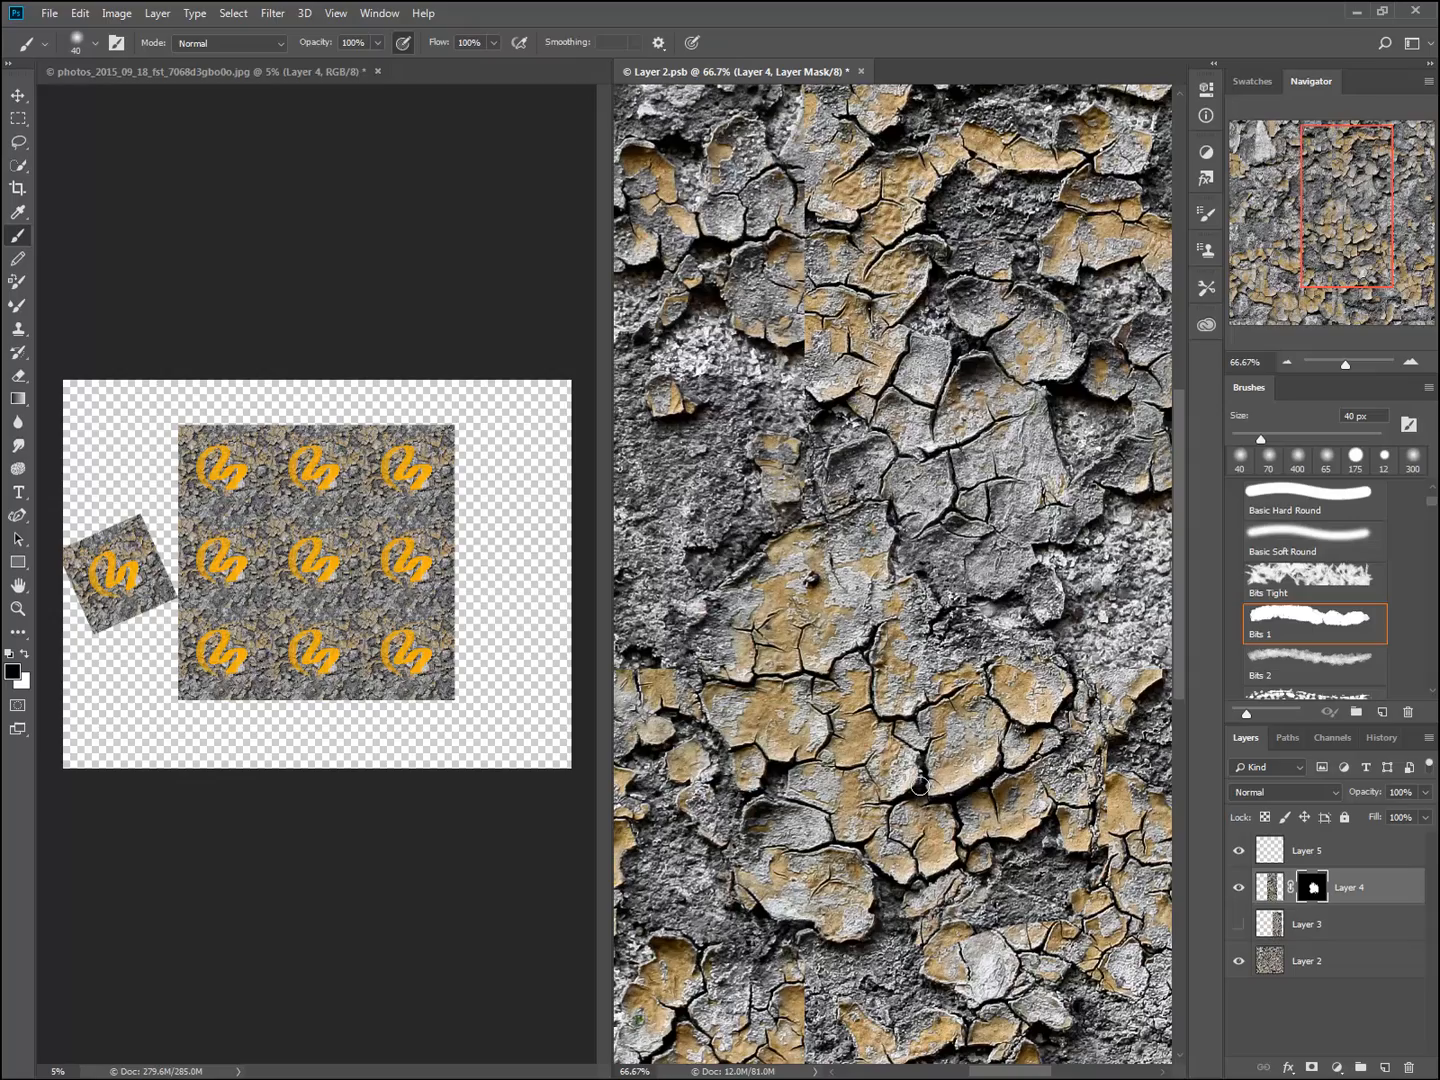
key("ctrl+minus")
key("ctrl+minus")
key("ctrl+minus")
key("ctrl+plus")
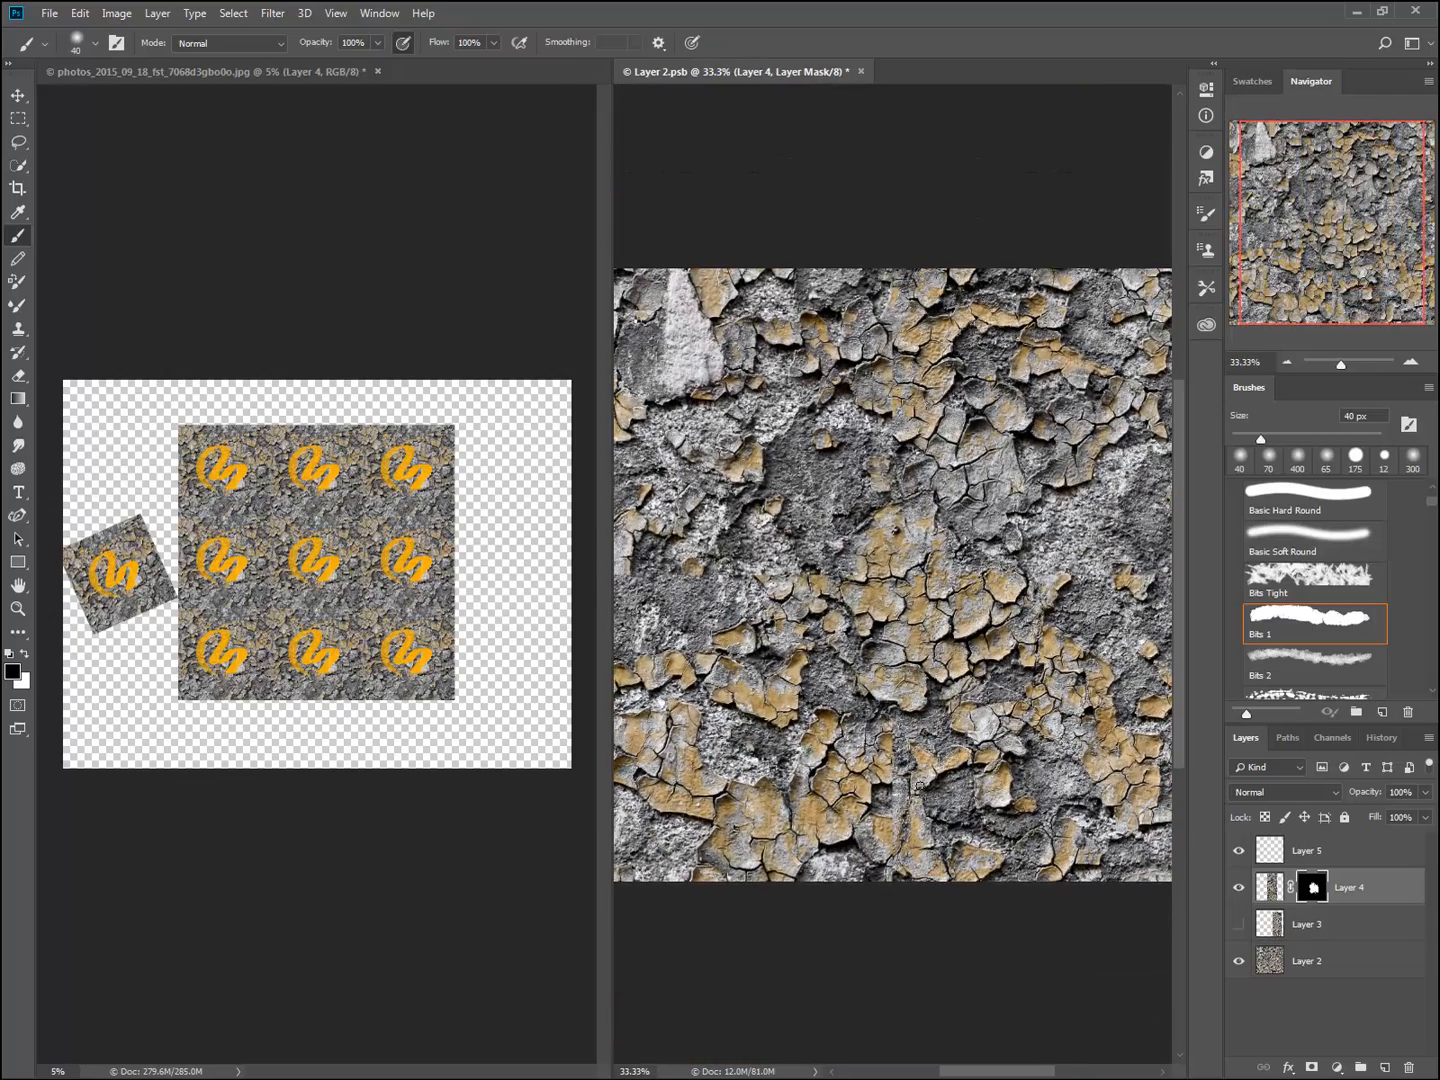
key("ctrl+s")
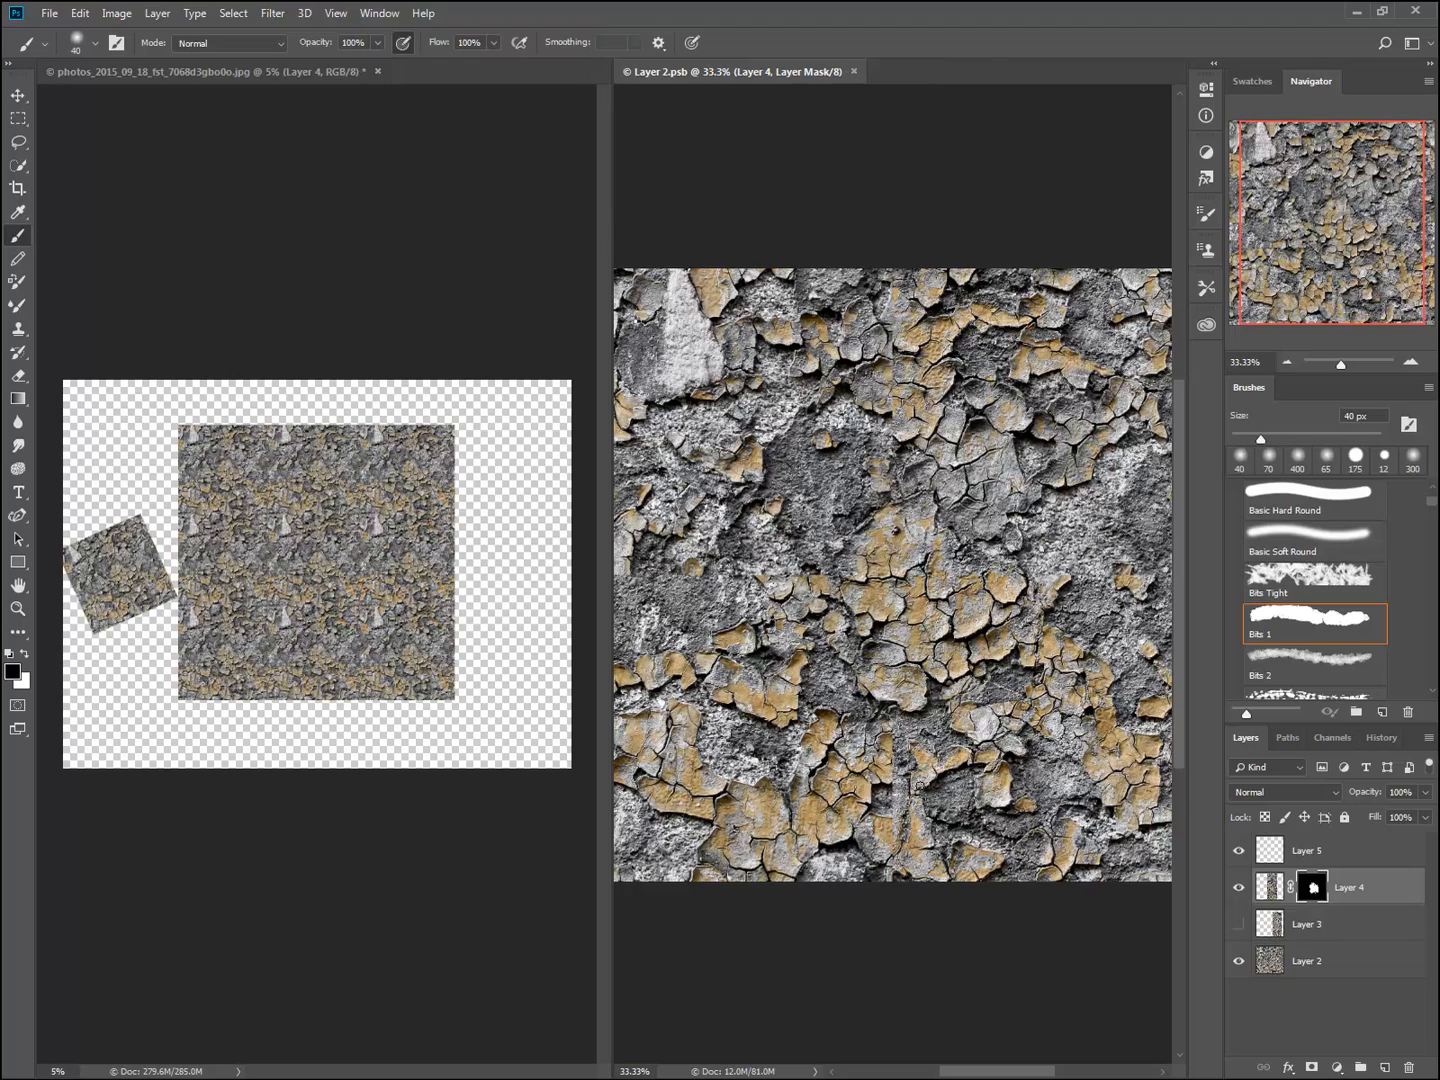
- Compare Layer 4 with the texture below and paint black on its mask along the patch's right and lower-right edge
key("ctrl+plus")
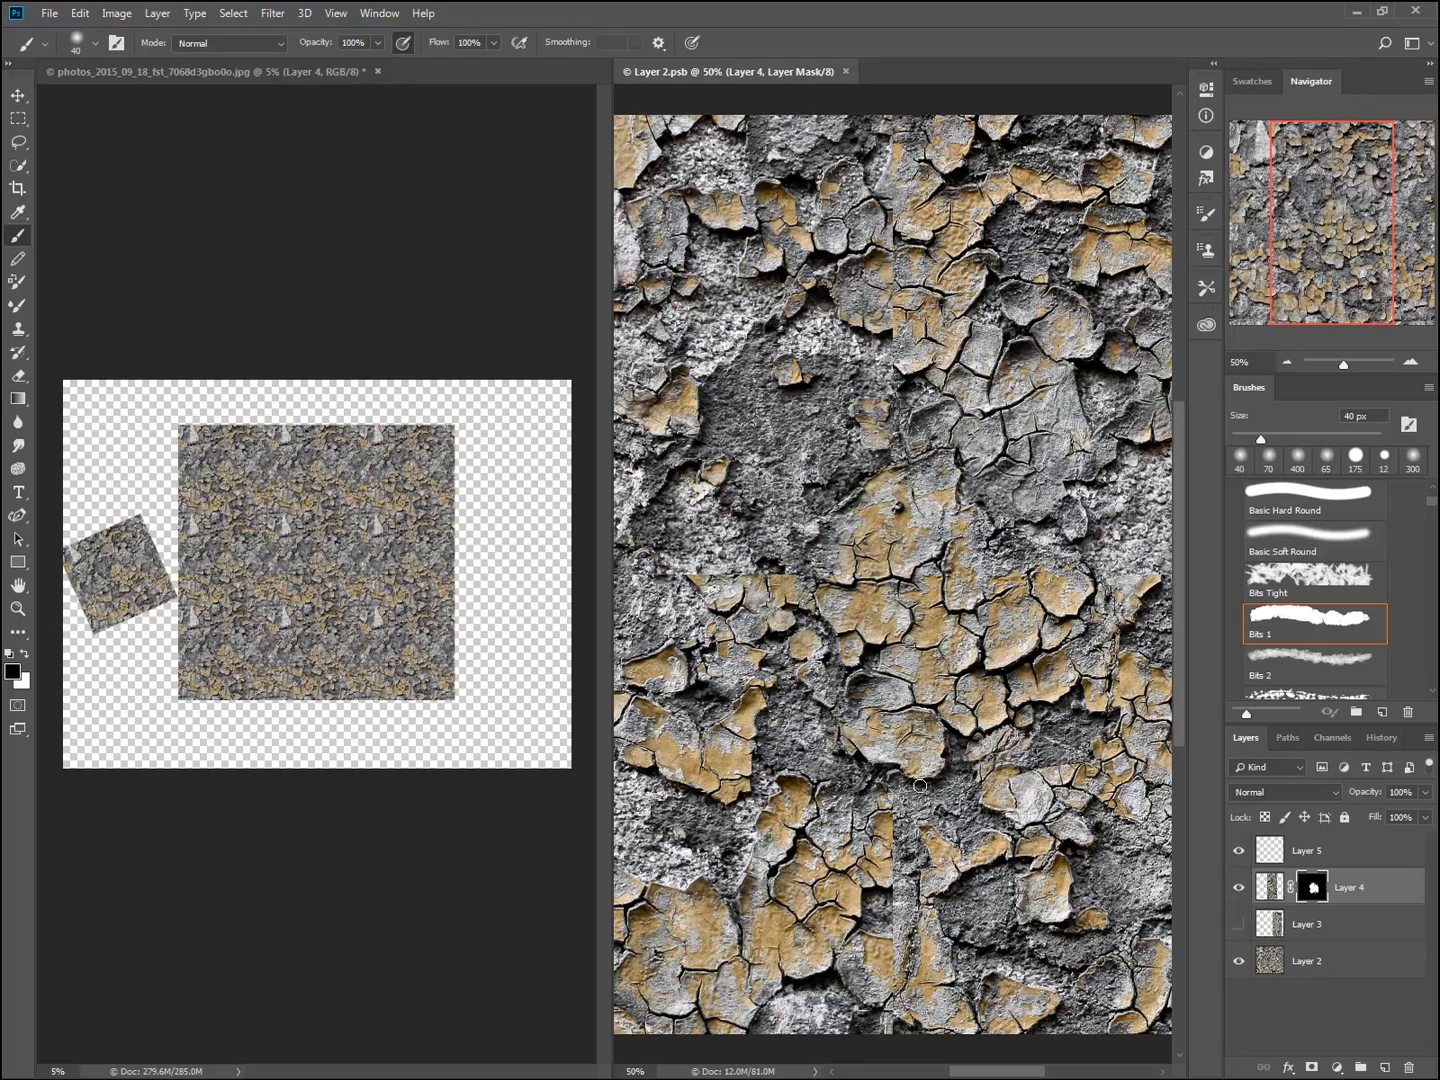
left_click(977, 732)
left_click(1238, 886)
left_click(1238, 887)
left_click_drag(1064, 745, 1004, 756)
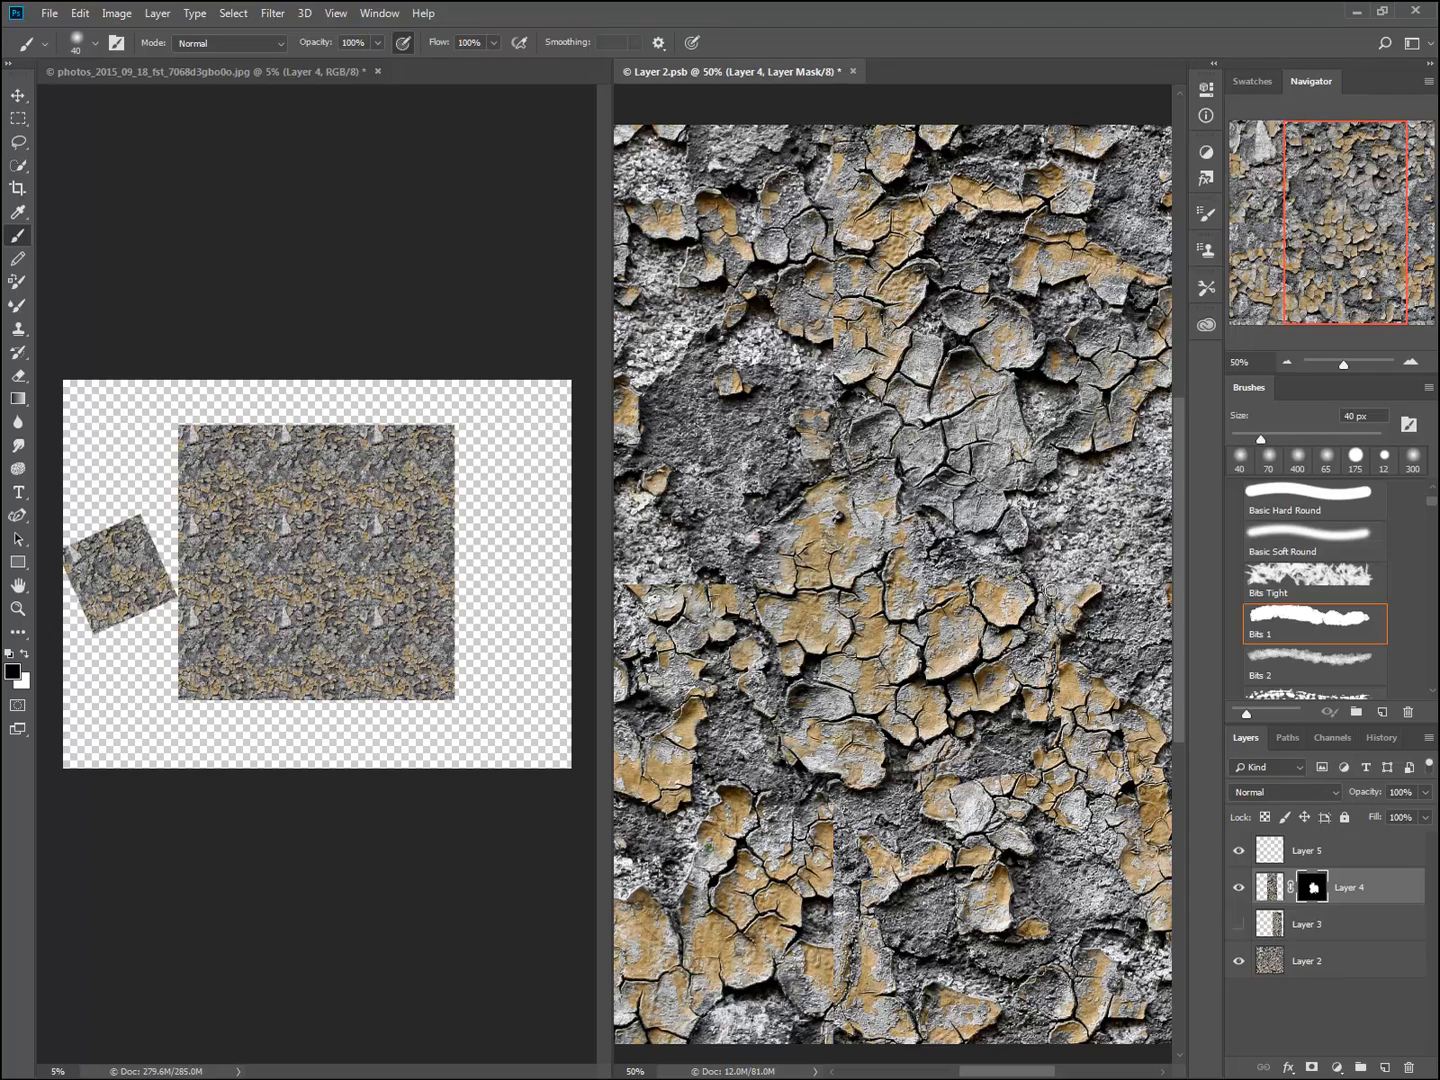
left_click(1240, 888)
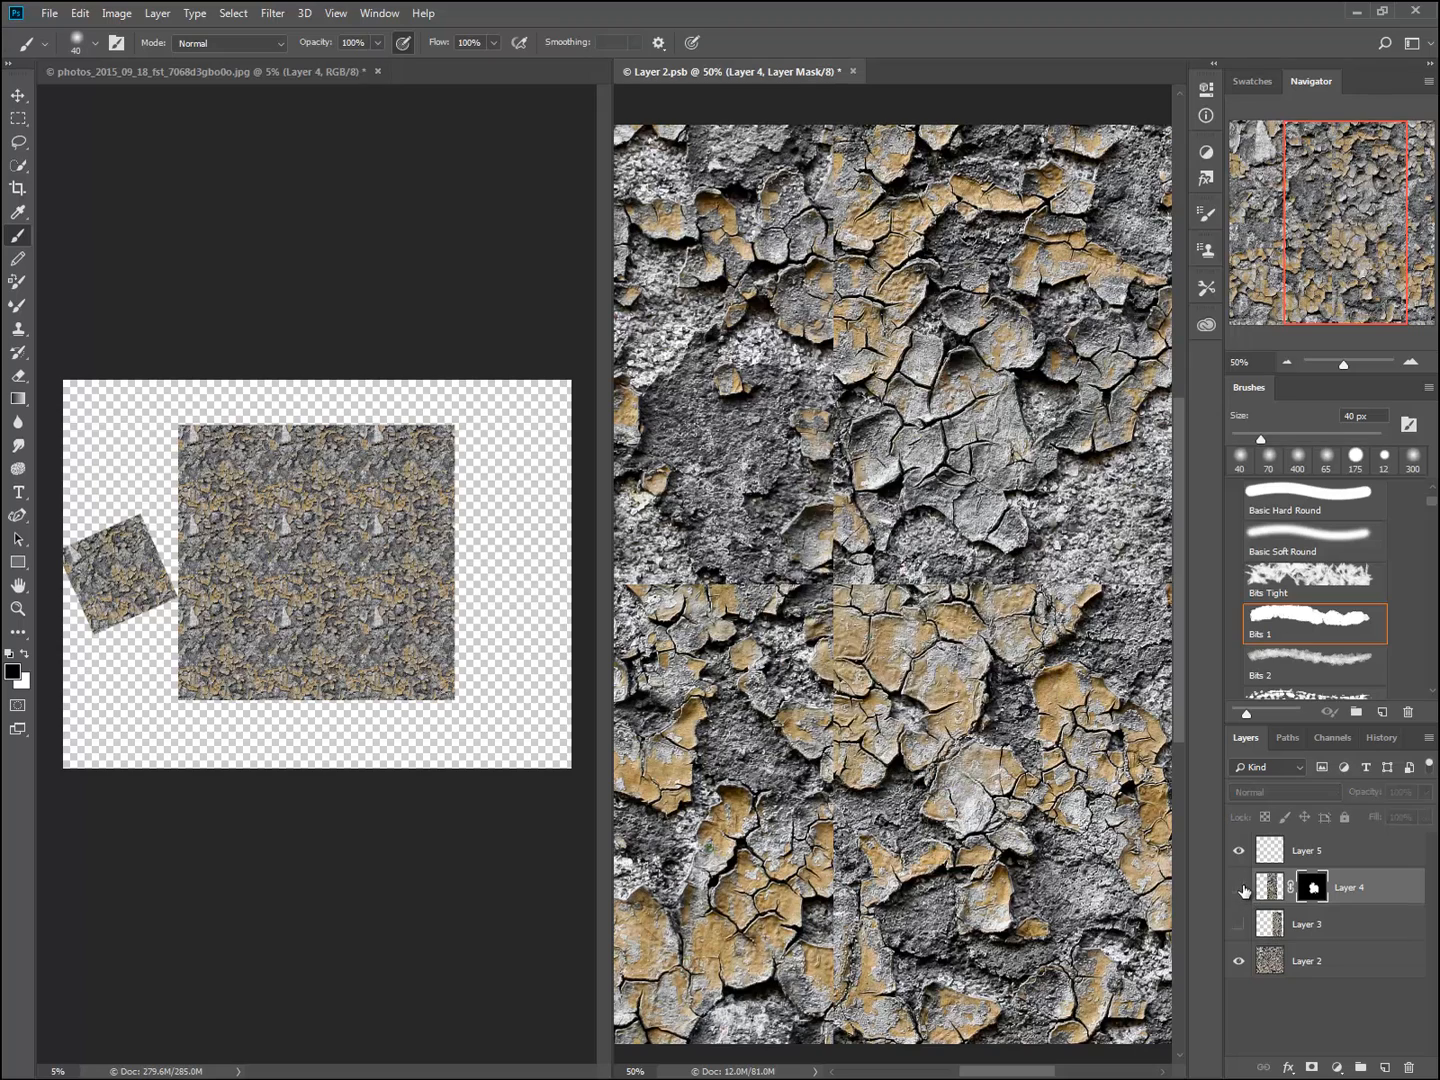
left_click(1239, 888)
mouse_move(968, 728)
left_mouse_down()
mouse_move(1013, 734)
mouse_move(935, 783)
mouse_move(1073, 760)
mouse_move(1017, 743)
mouse_move(1037, 705)
mouse_move(1023, 704)
mouse_move(1068, 672)
mouse_move(1017, 760)
mouse_move(1082, 648)
mouse_move(1030, 672)
mouse_move(1040, 628)
left_mouse_up()
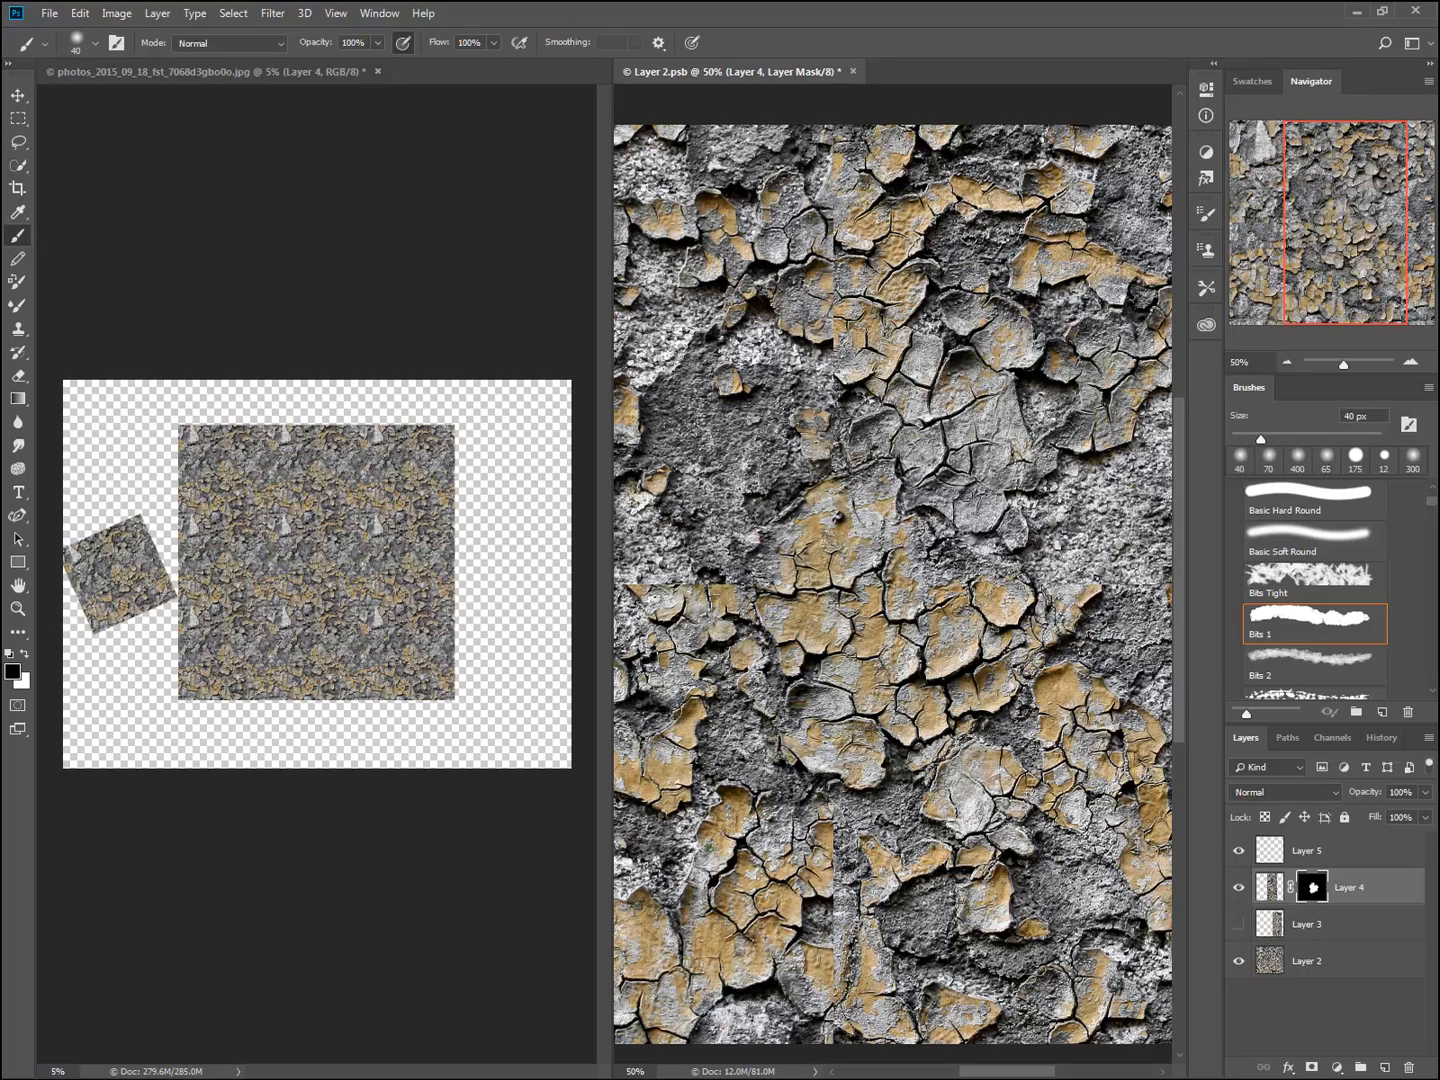
key("x")
- Move Layer 3 above Layer 4 and merge Layer 4 down into Layer 2
key("ctrl+minus")
key("ctrl+minus")
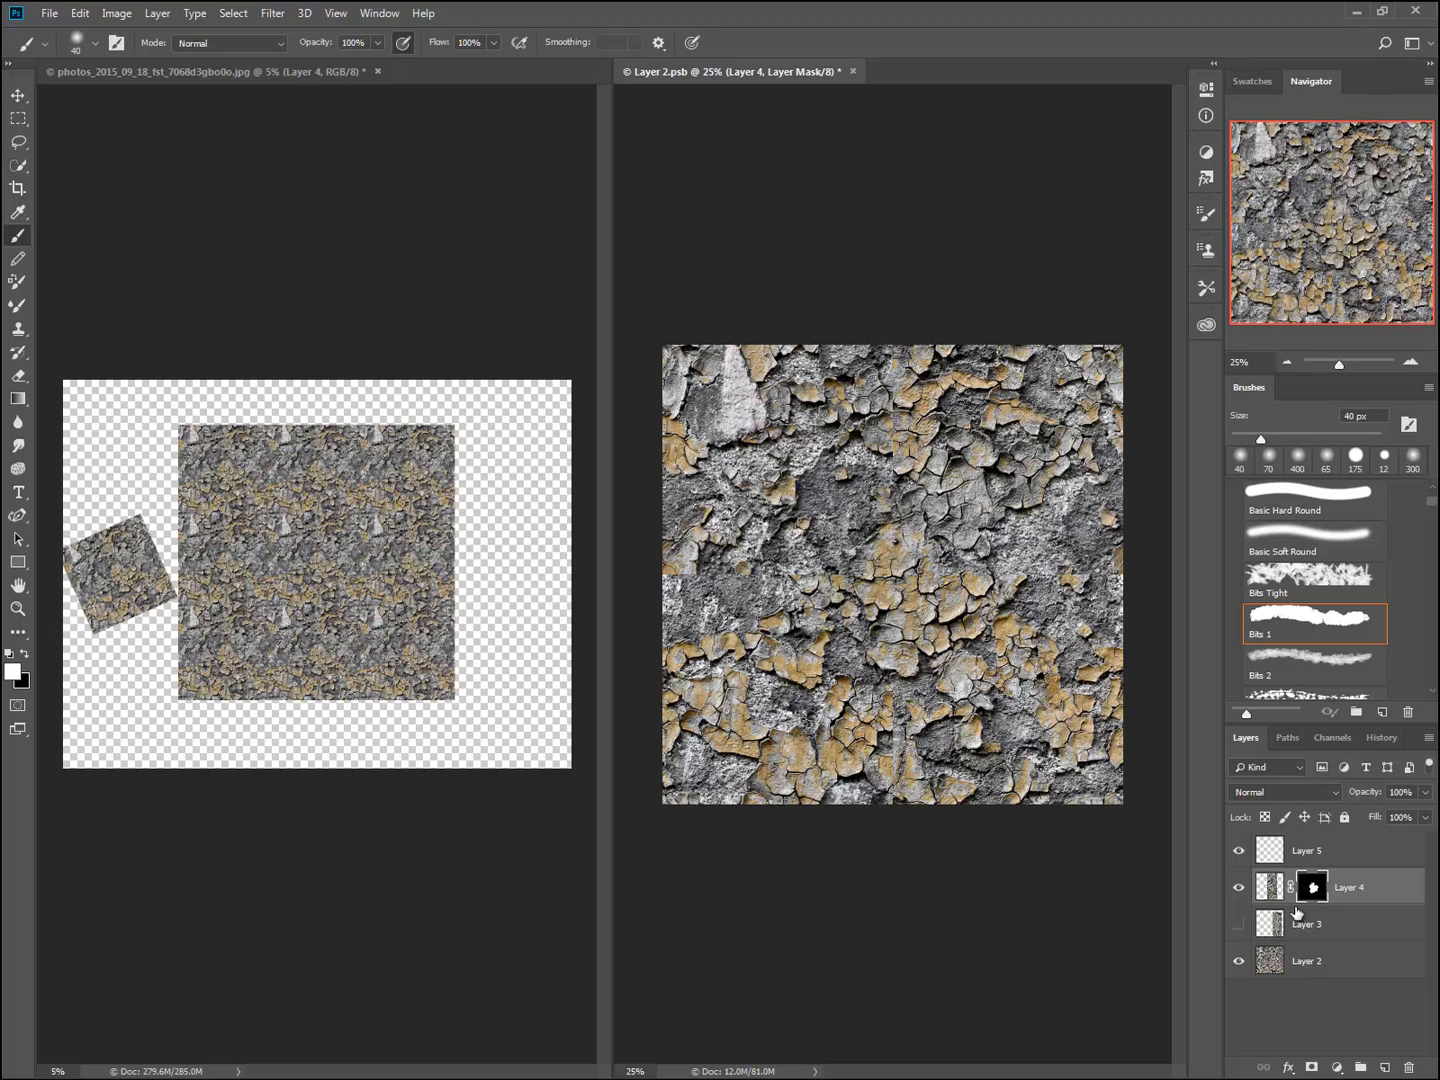
left_click_drag(1319, 928, 1345, 877)
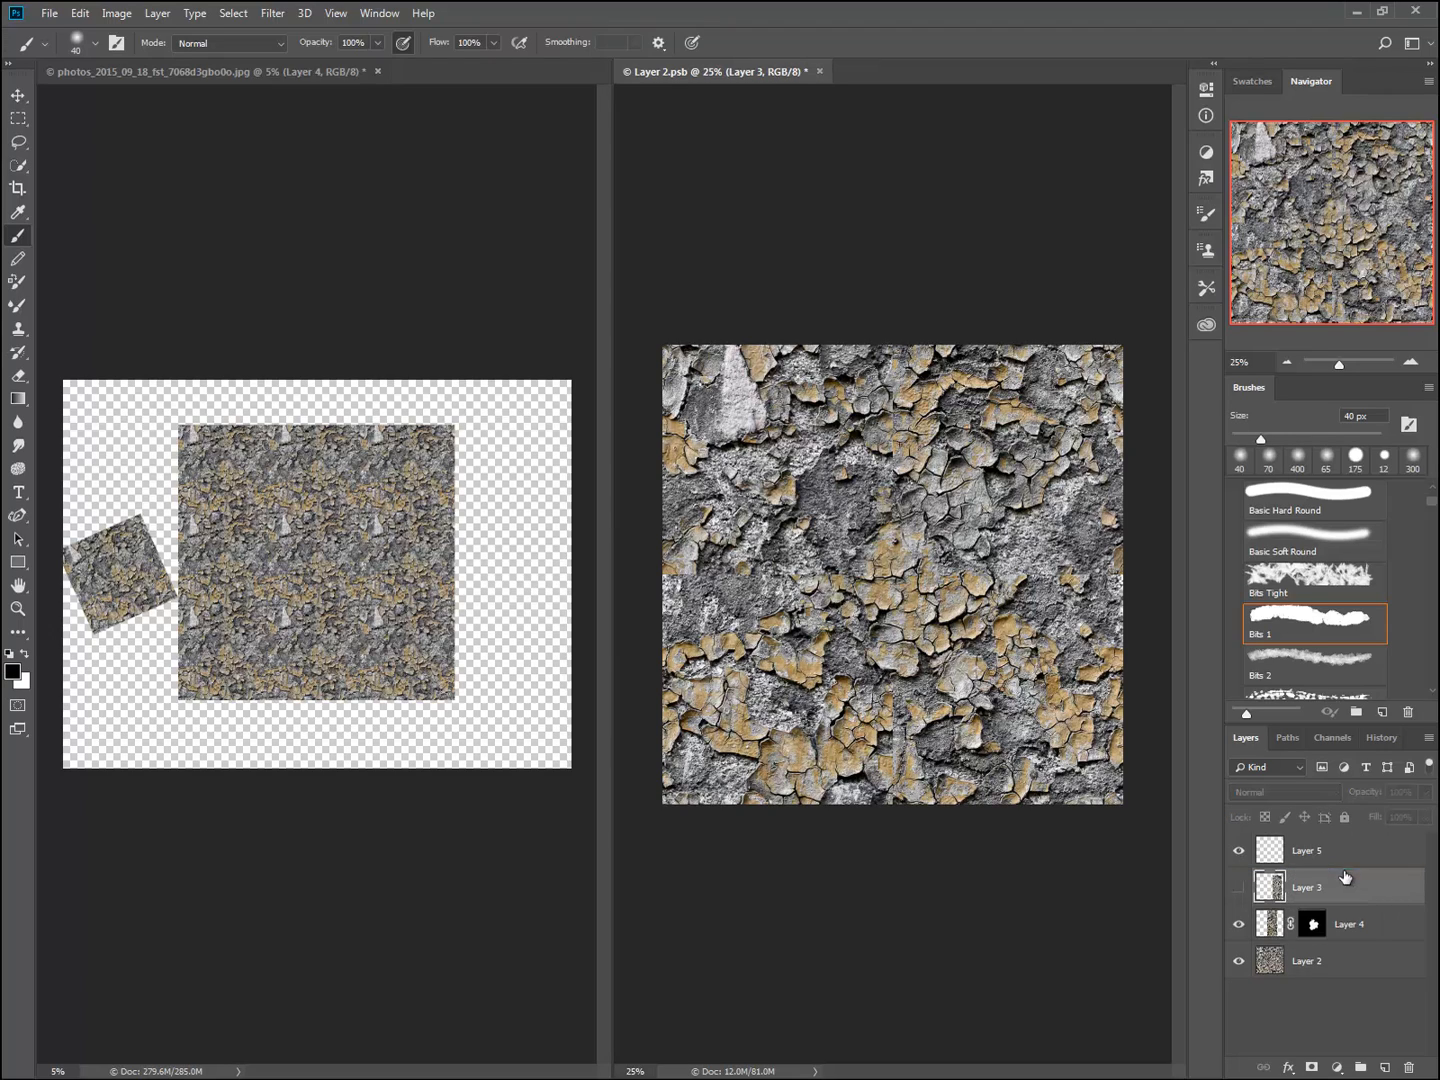
left_click(1353, 931)
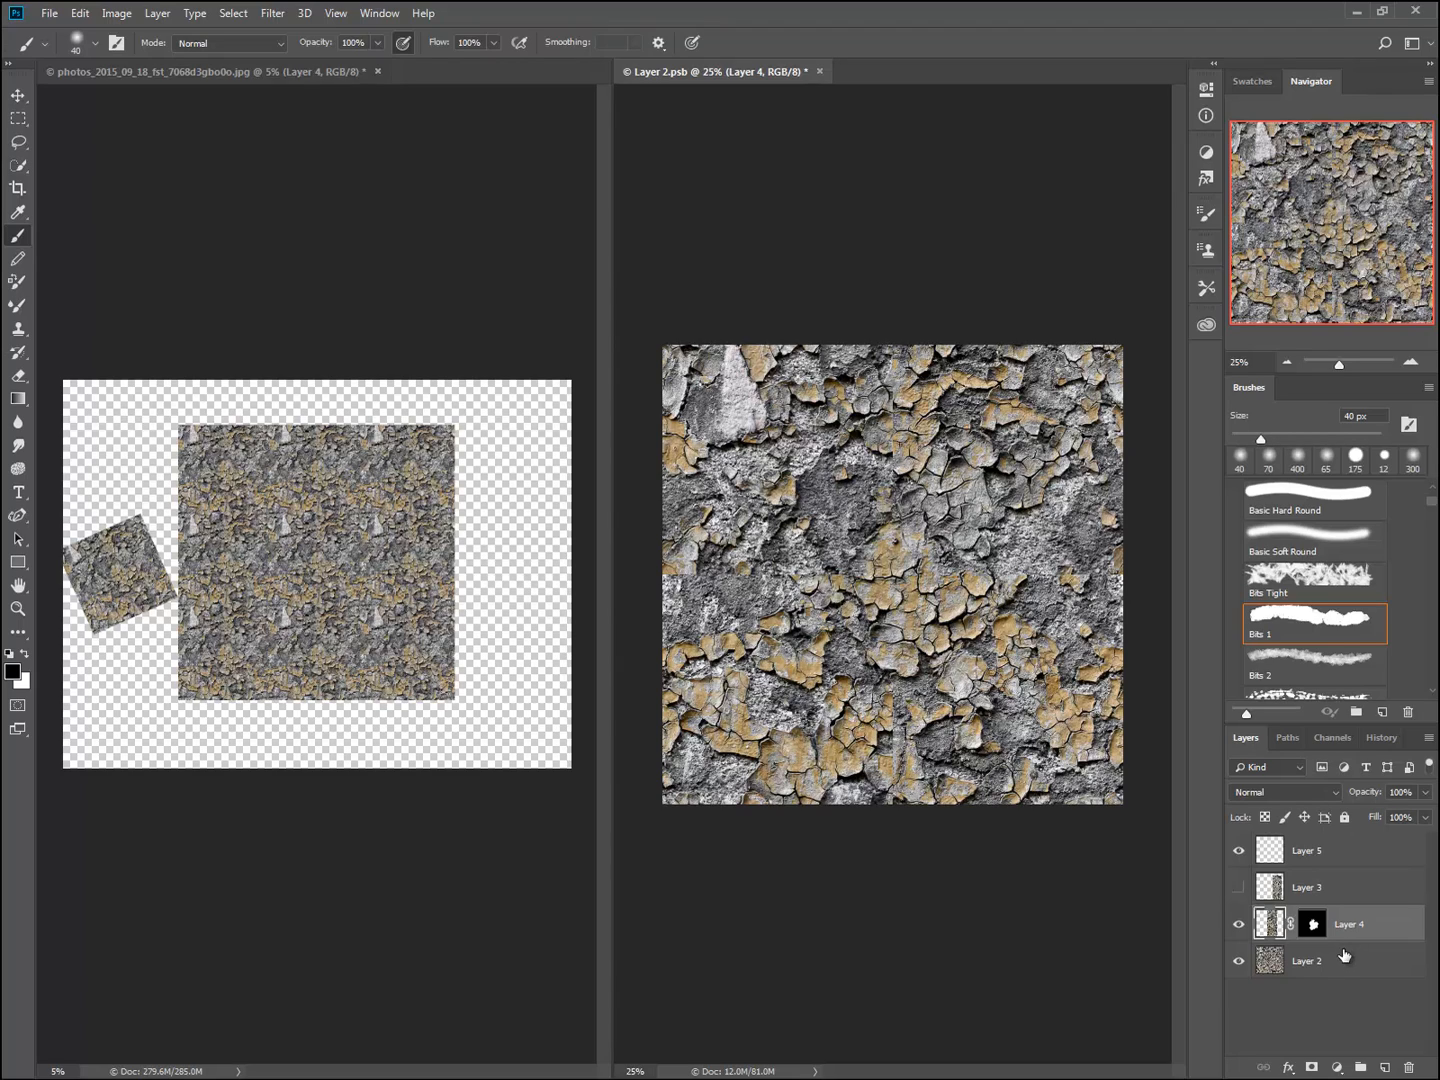
key("ctrl+e")
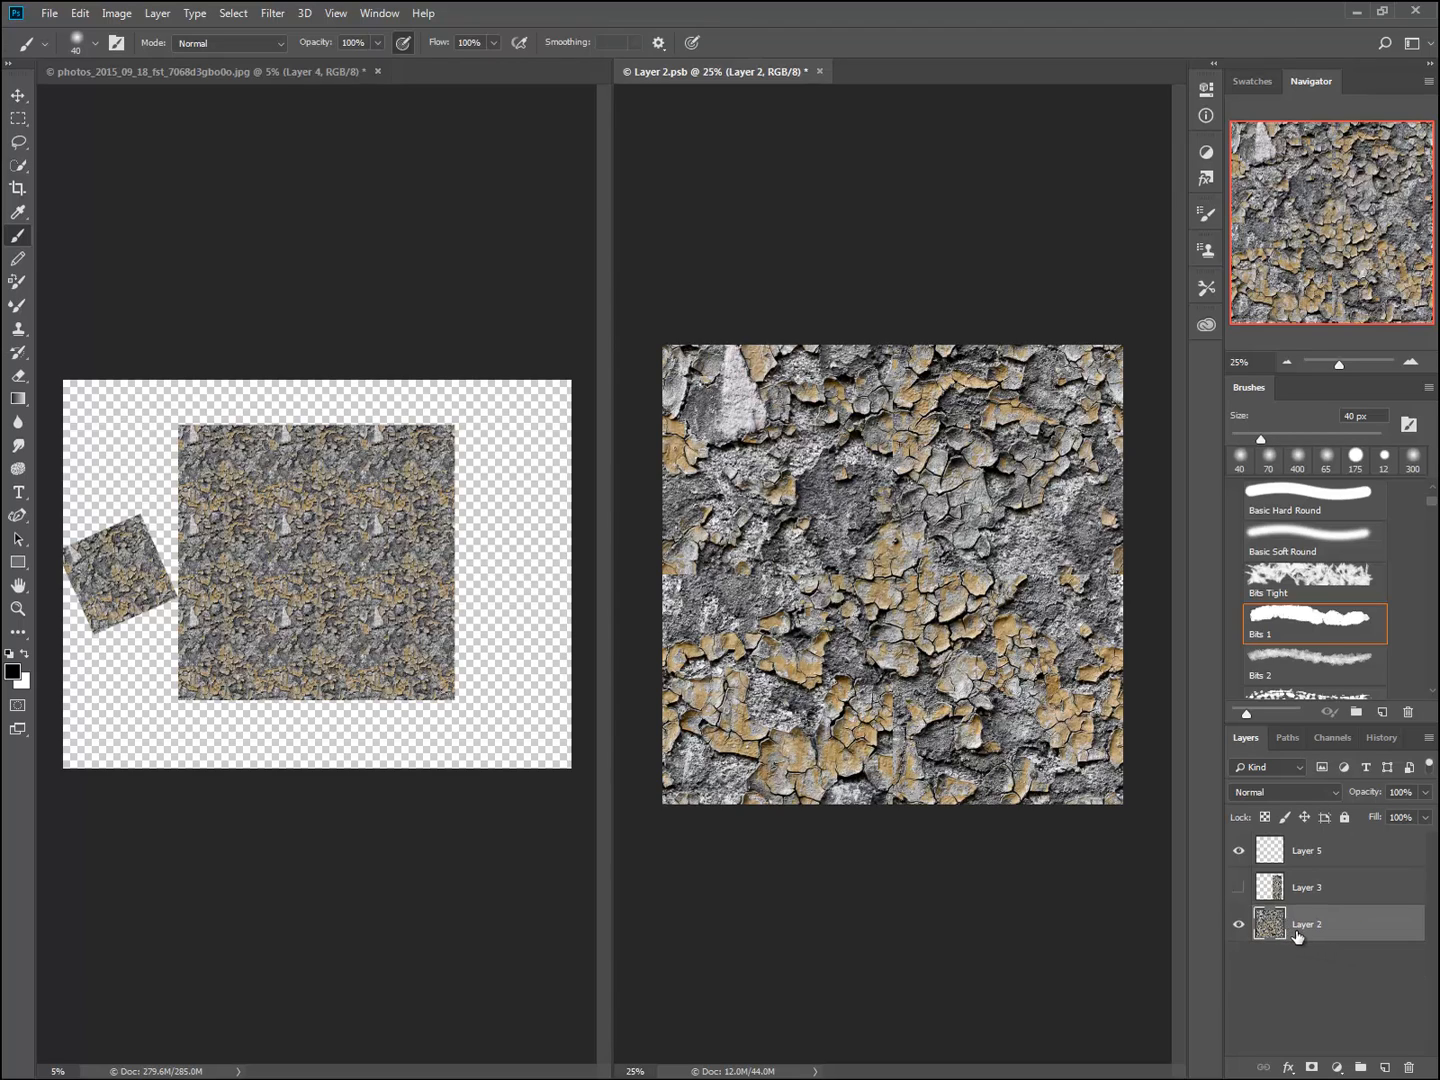